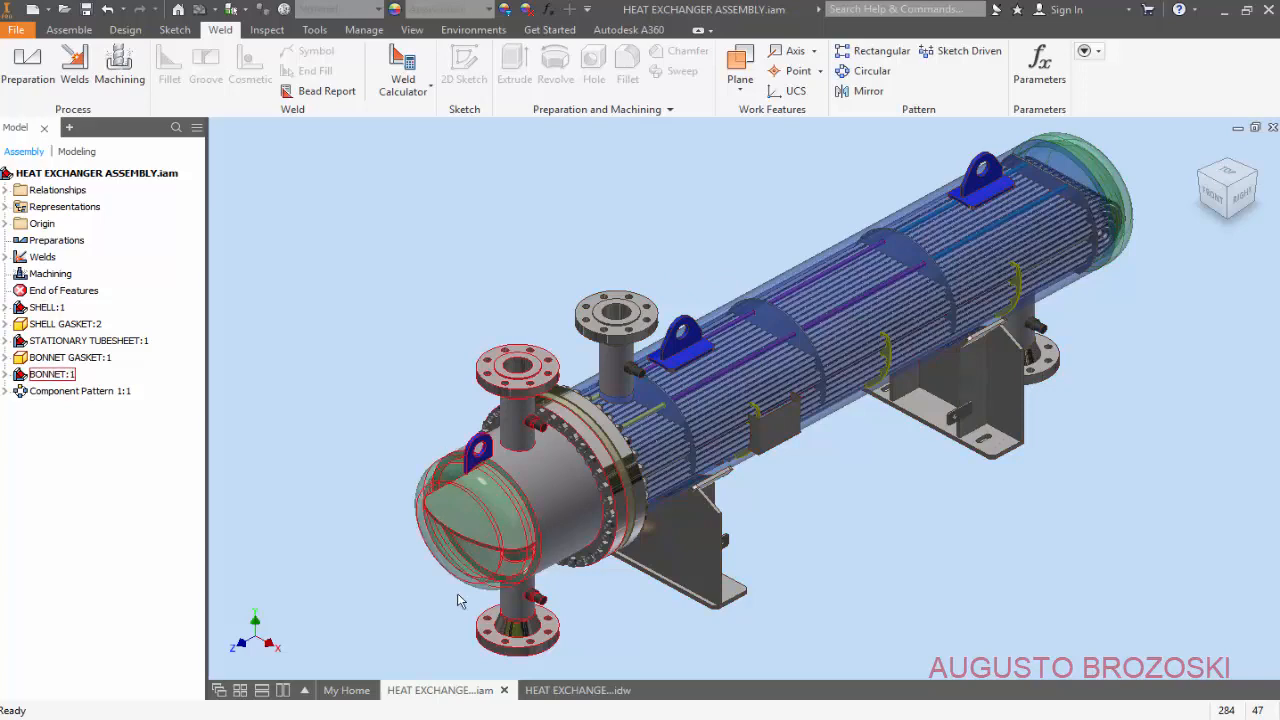
# Open the HEAT EXCHANGER ASSEMBLY.idw drawing and look over its orthographic and section views.
pyautogui.click(576, 690)
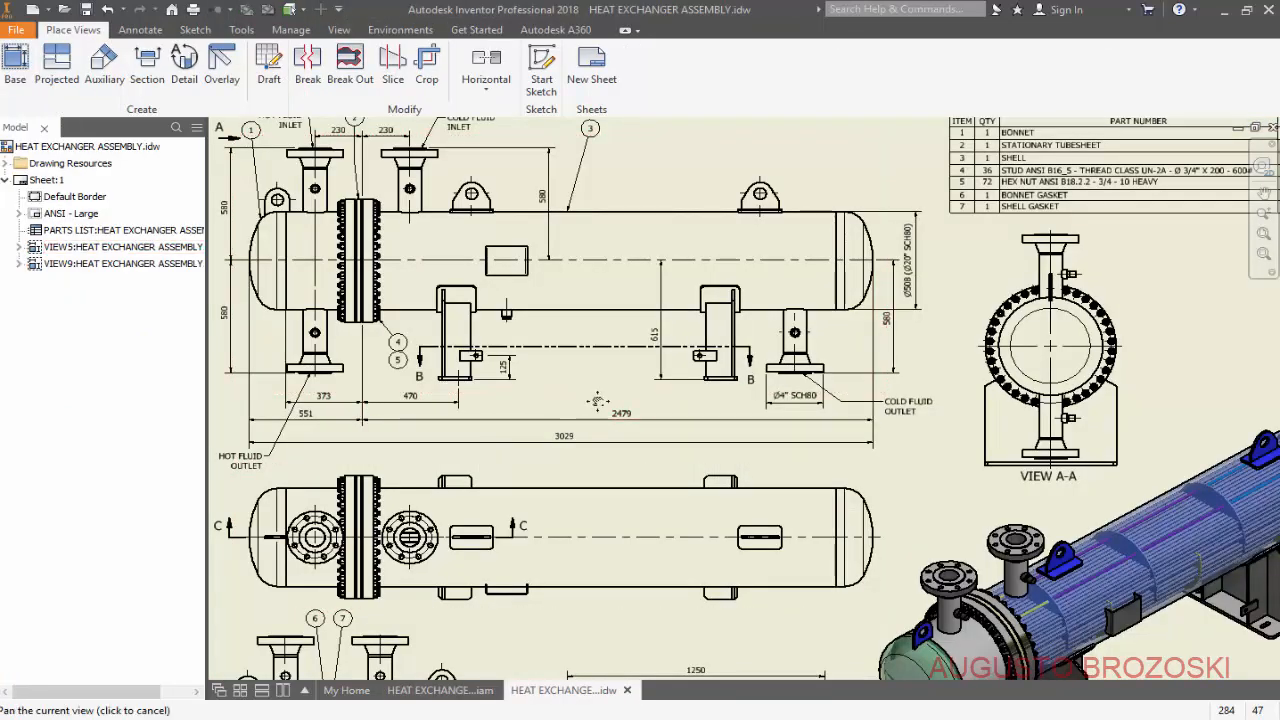
pyautogui.moveTo(607, 474)
pyautogui.mouseDown(button='middle')
pyautogui.moveTo(815, 478)
pyautogui.moveTo(682, 540)
pyautogui.moveTo(380, 355)
pyautogui.moveTo(298, 233)
pyautogui.mouseUp(button='middle')
pyautogui.moveTo(552, 344); pyautogui.dragTo(850, 325, button='middle')
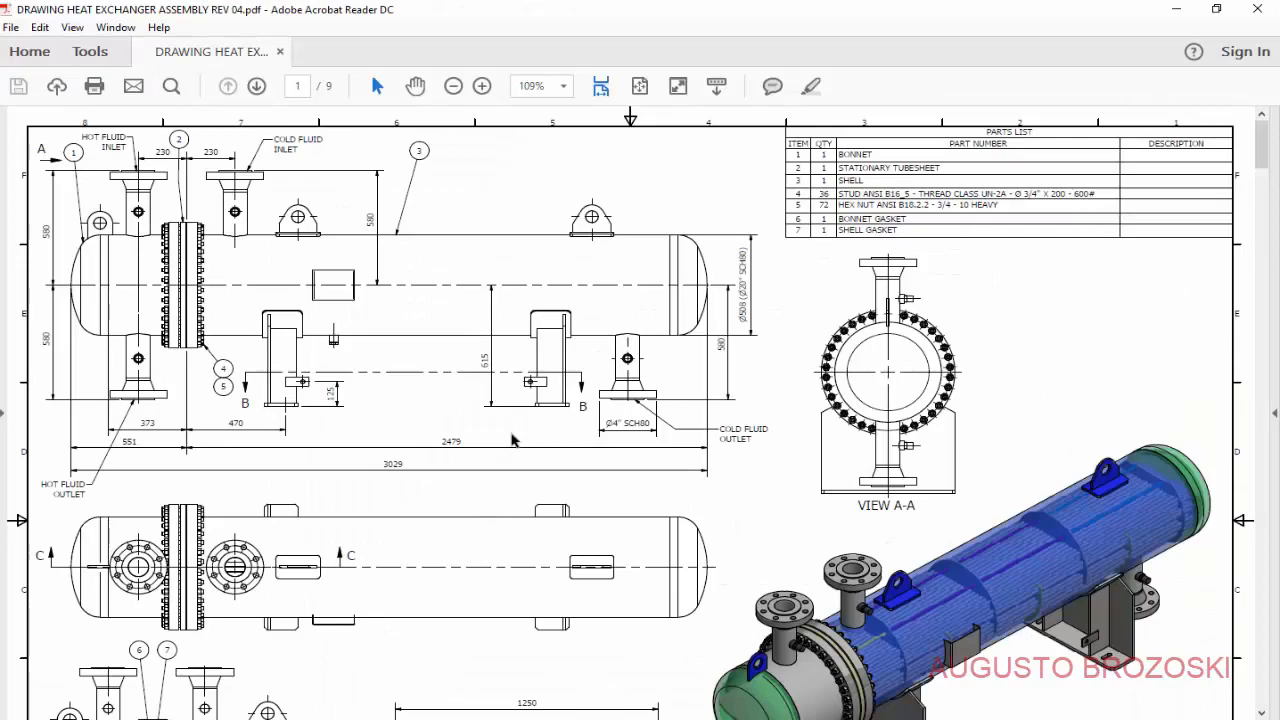
# Review the heat exchanger drawing pages in the Adobe Acrobat Reader PDF, from assembly to stud, and return to the Inventor assembly.
pyautogui.scroll(-15, 500, 430)
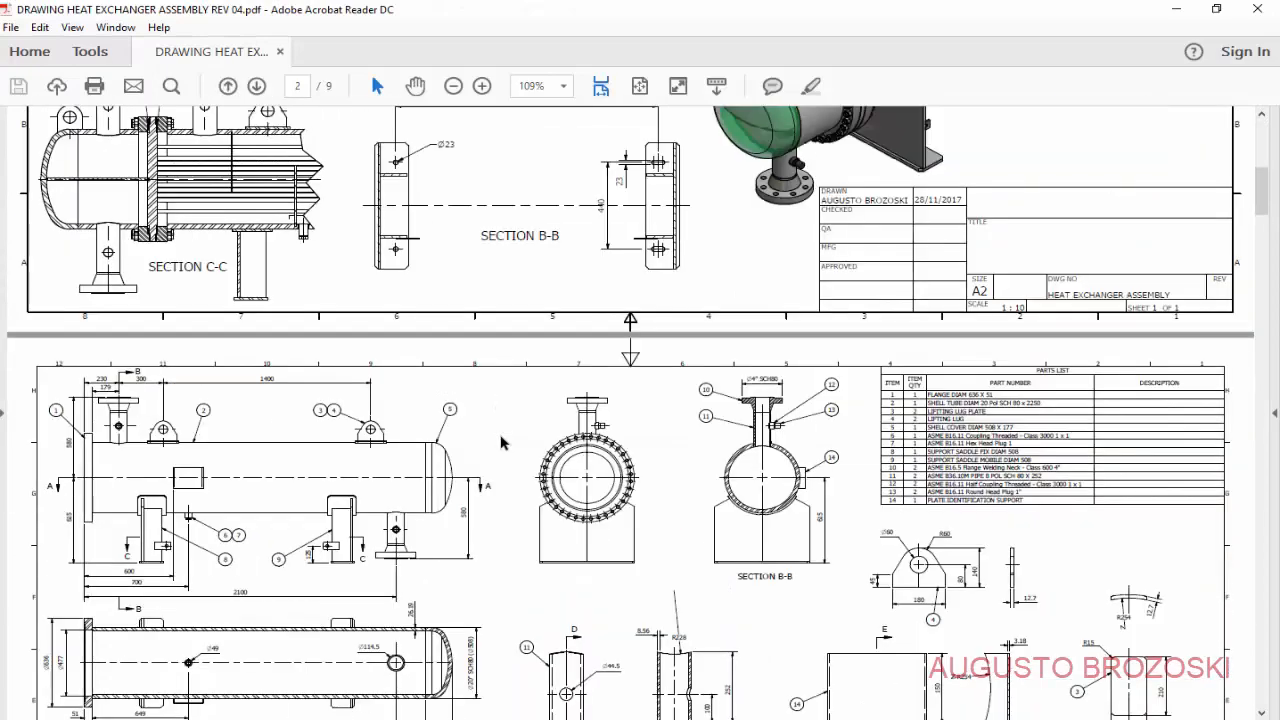
pyautogui.scroll(-20, 502, 442)
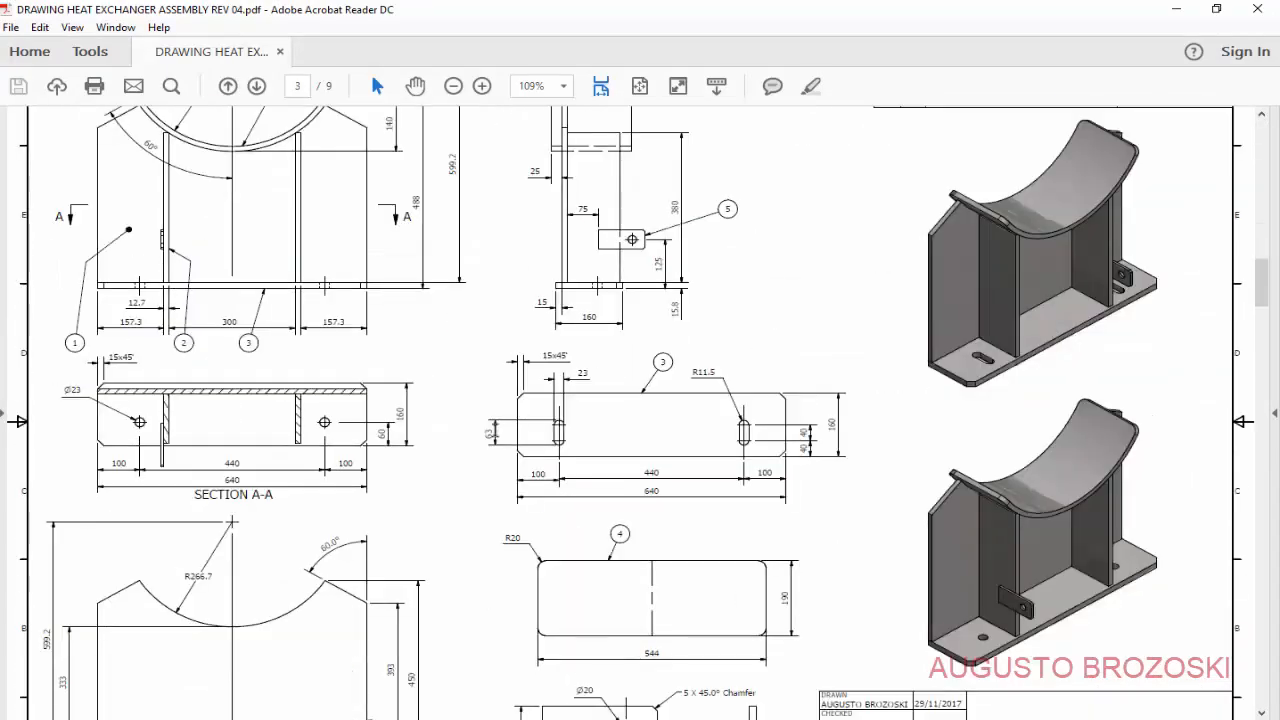
pyautogui.scroll(-20, 491, 433)
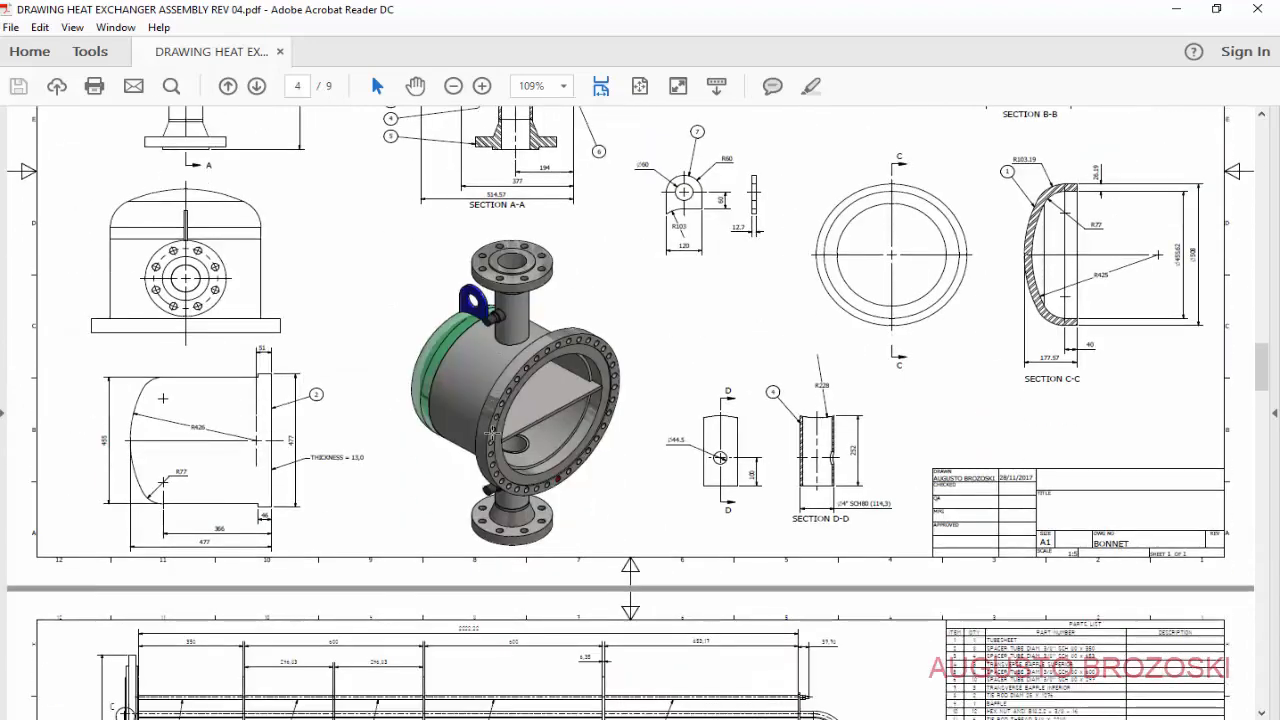
pyautogui.scroll(-20, 491, 433)
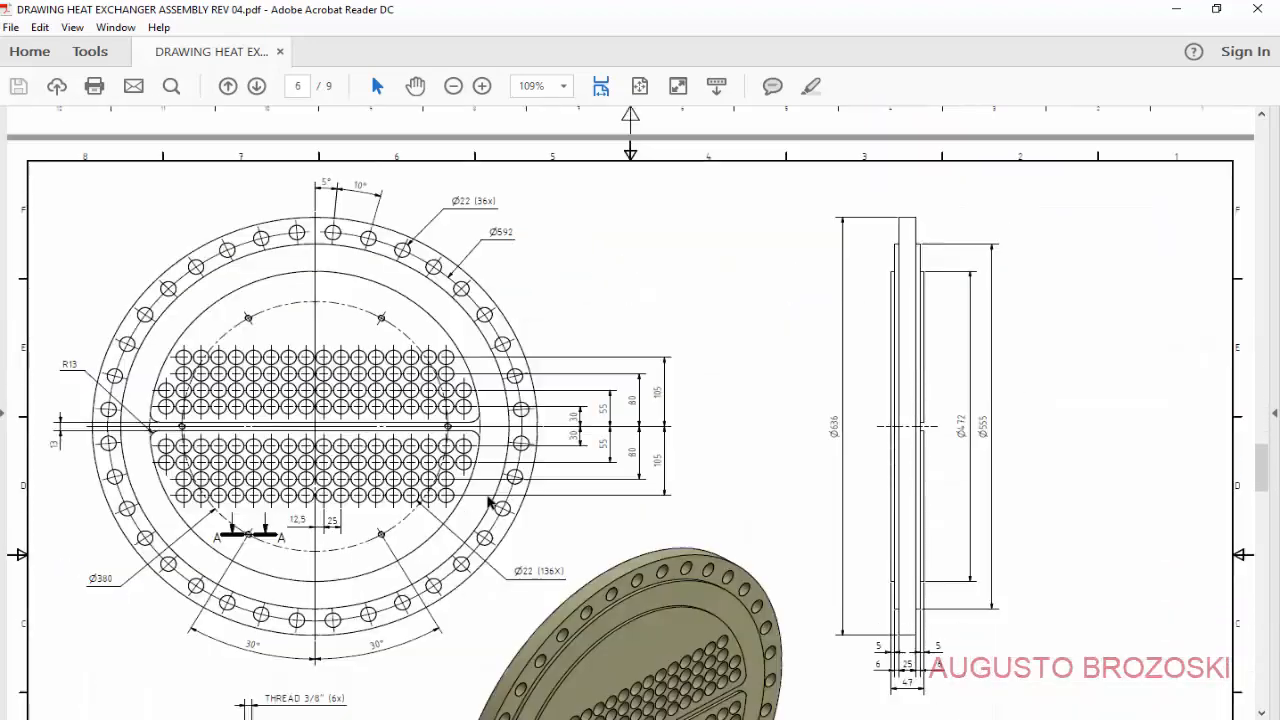
pyautogui.scroll(-20, 491, 520)
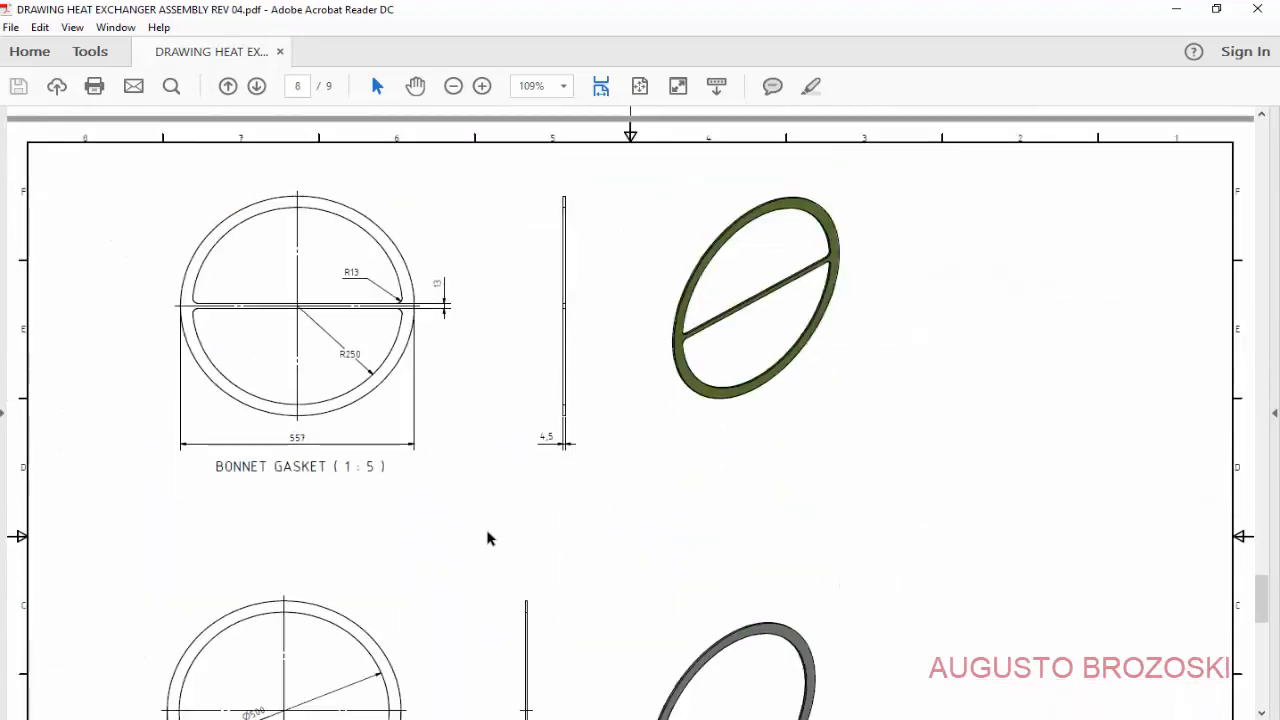
pyautogui.scroll(-6, 371, 520)
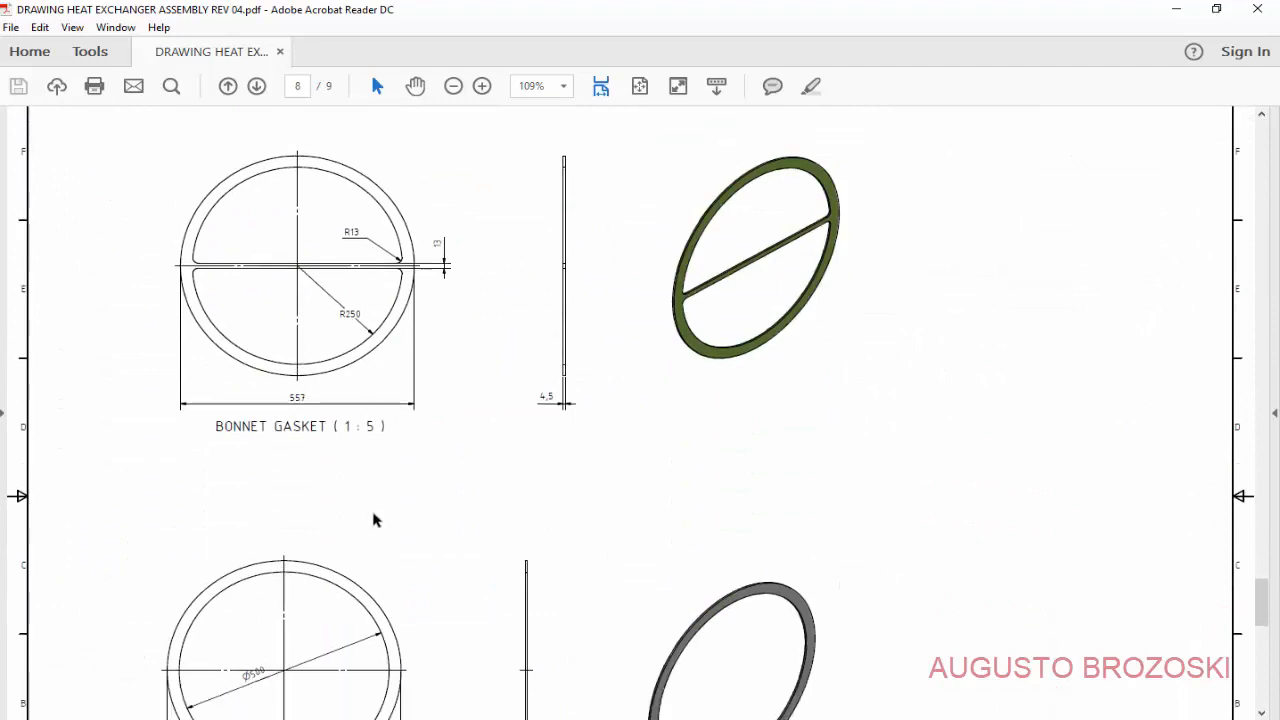
pyautogui.scroll(8, 368, 524)
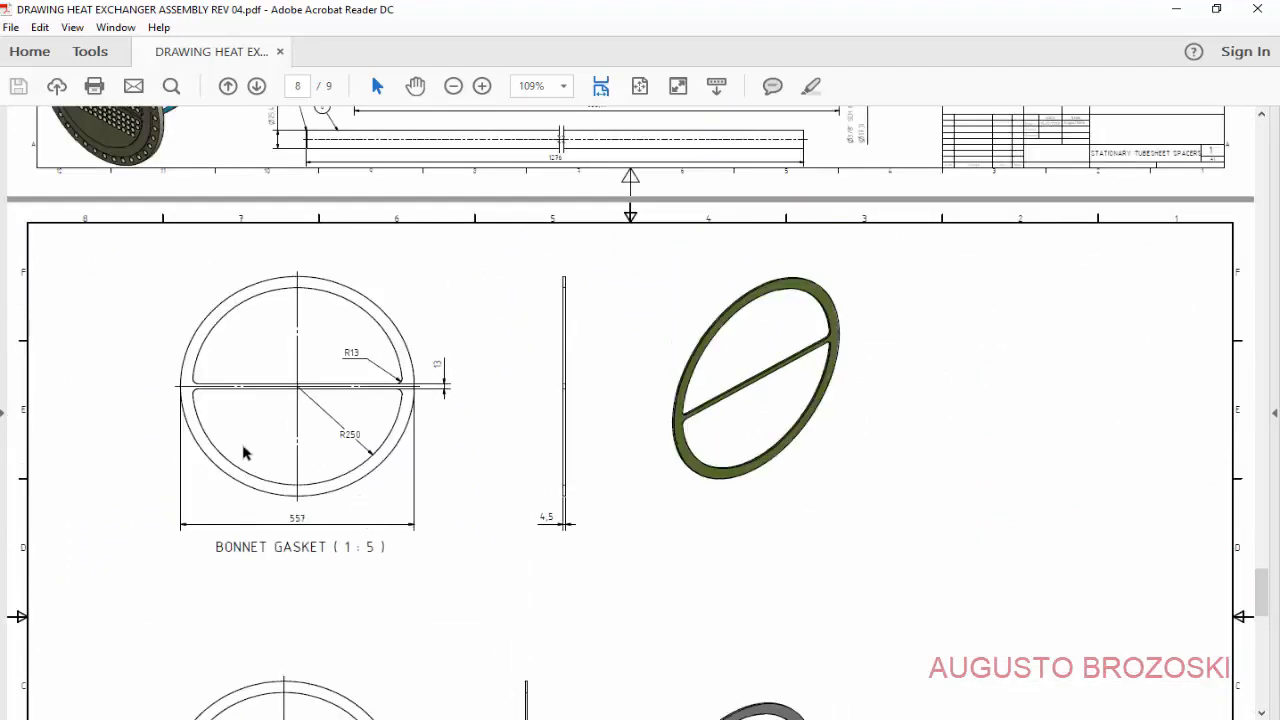
pyautogui.scroll(-10, 391, 493)
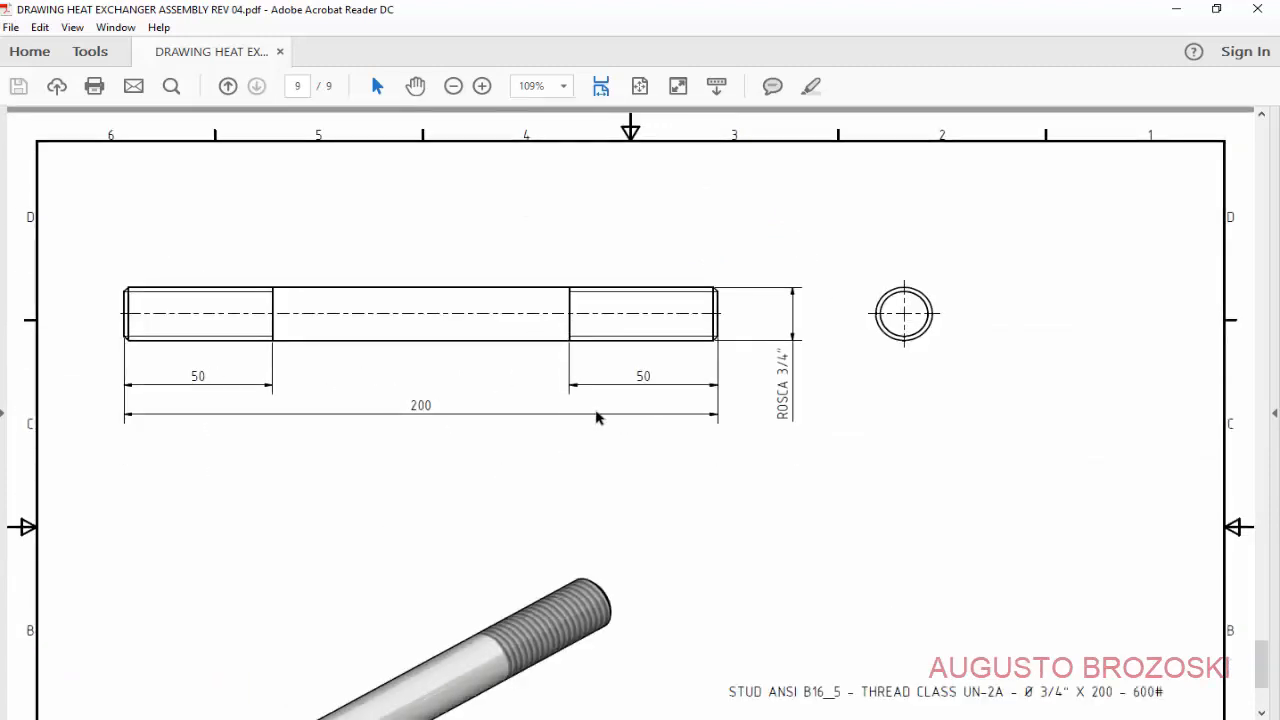
pyautogui.scroll(10, 466, 480)
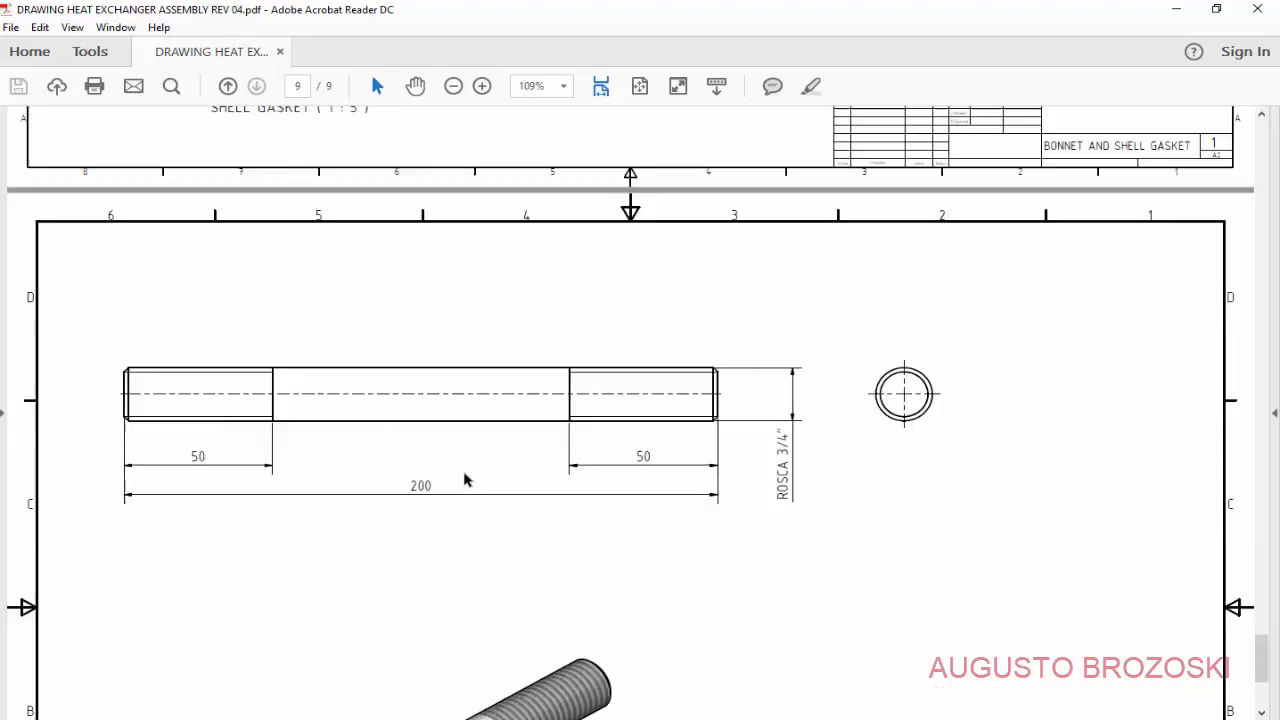
pyautogui.scroll(-1, 466, 480)
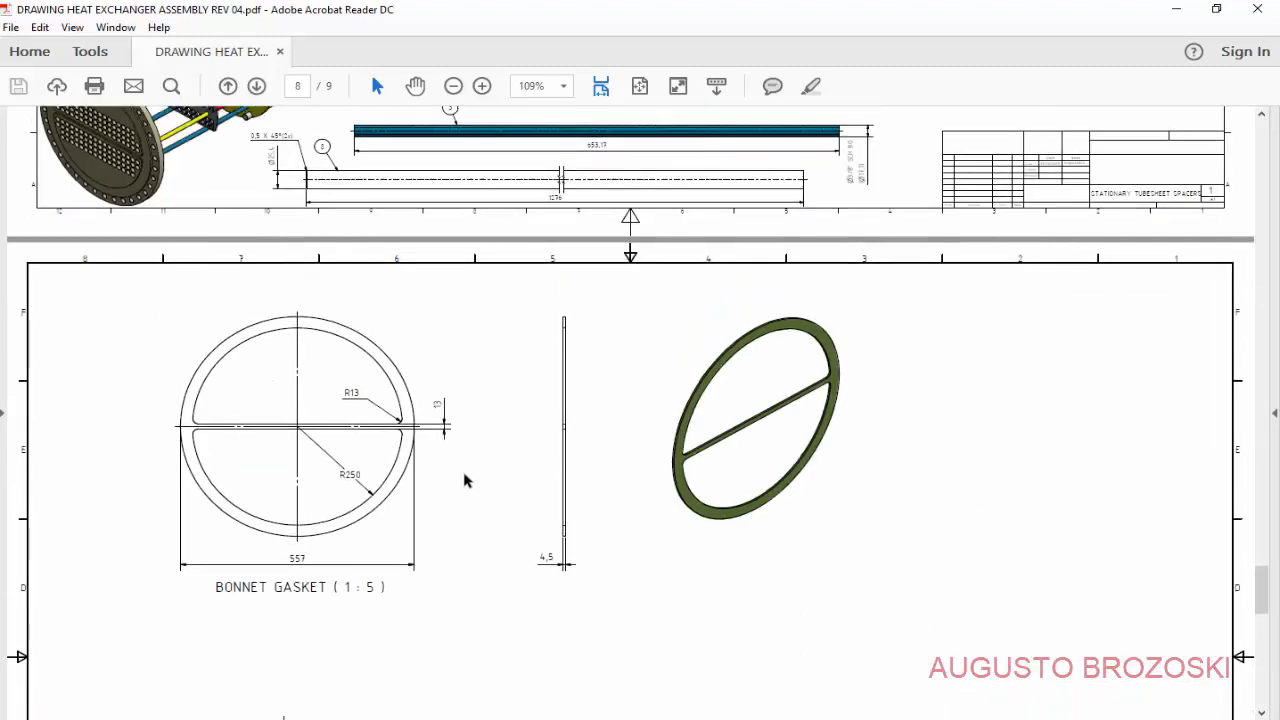
pyautogui.click(1176, 8)
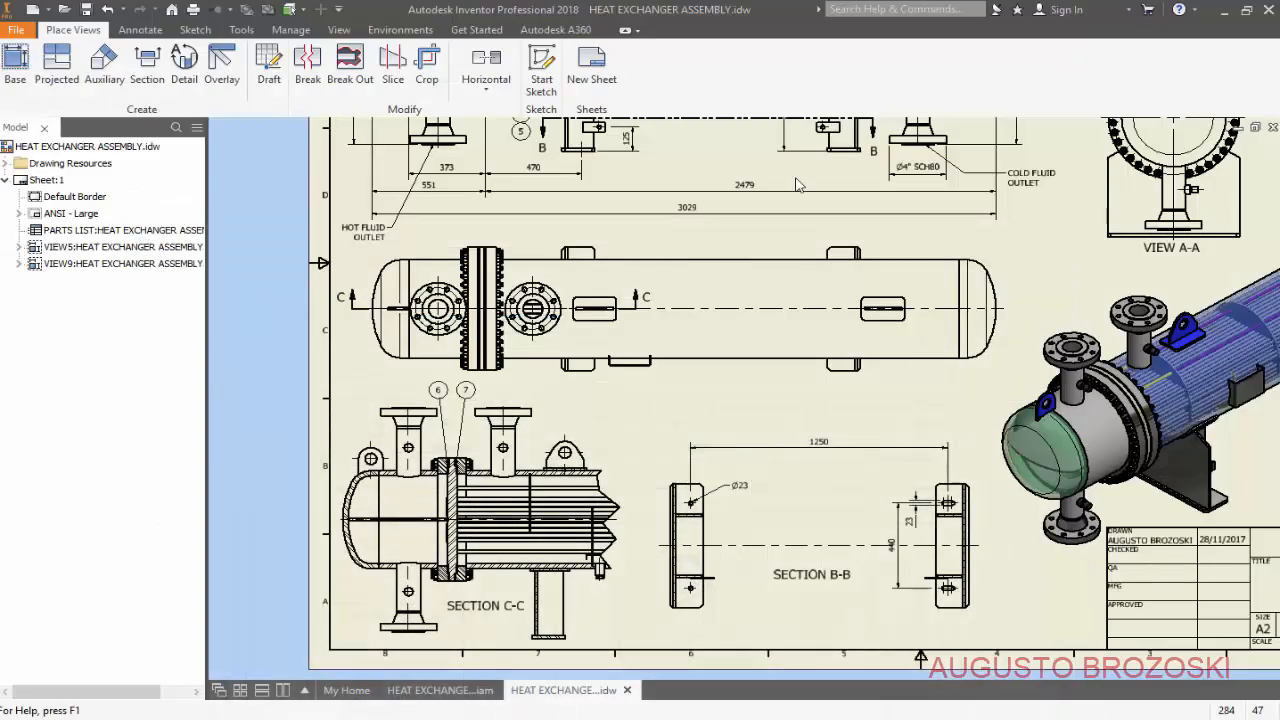
pyautogui.click(440, 690)
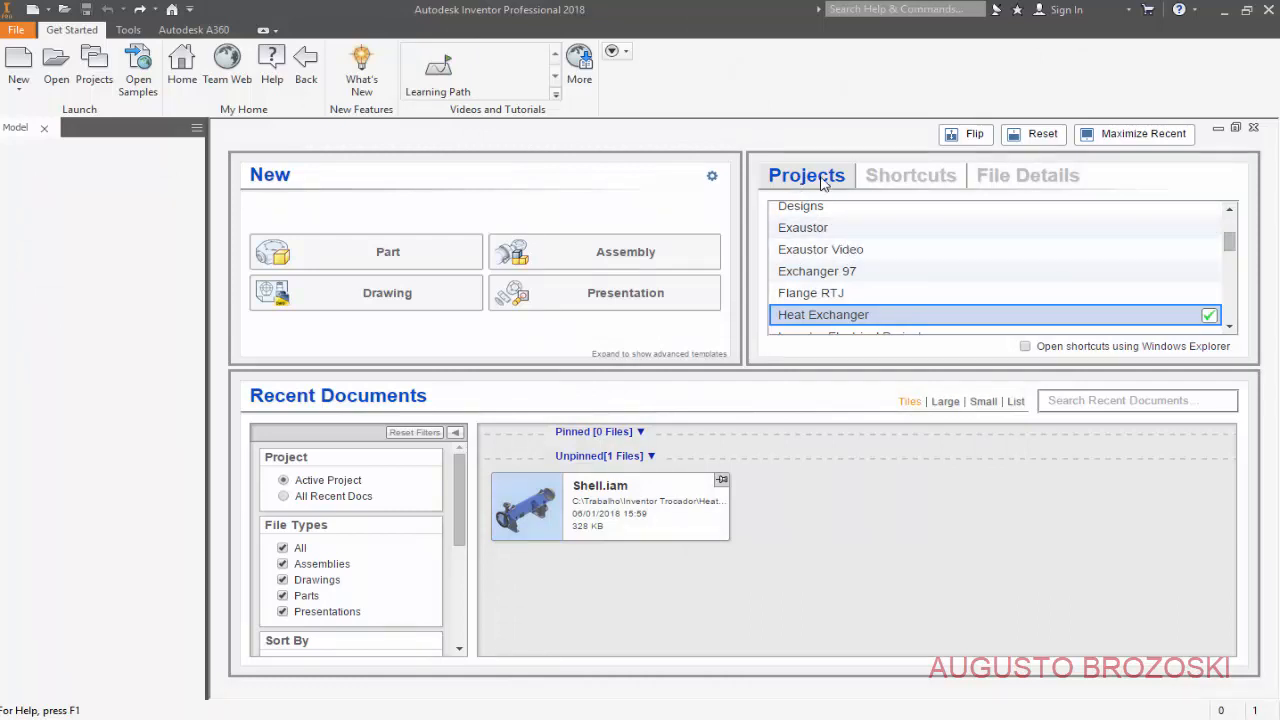
# Check the active Heat Exchanger project and its folder location in the project settings.
pyautogui.click(1229, 327)
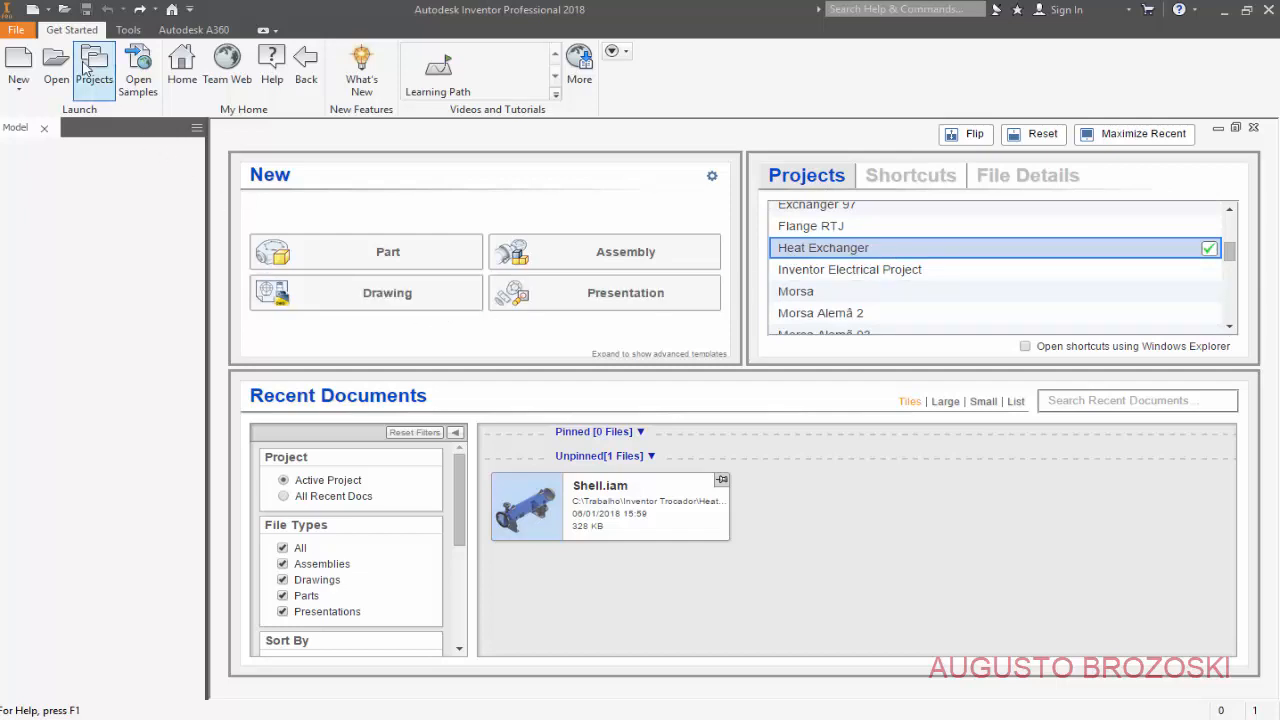
pyautogui.click(94, 72)
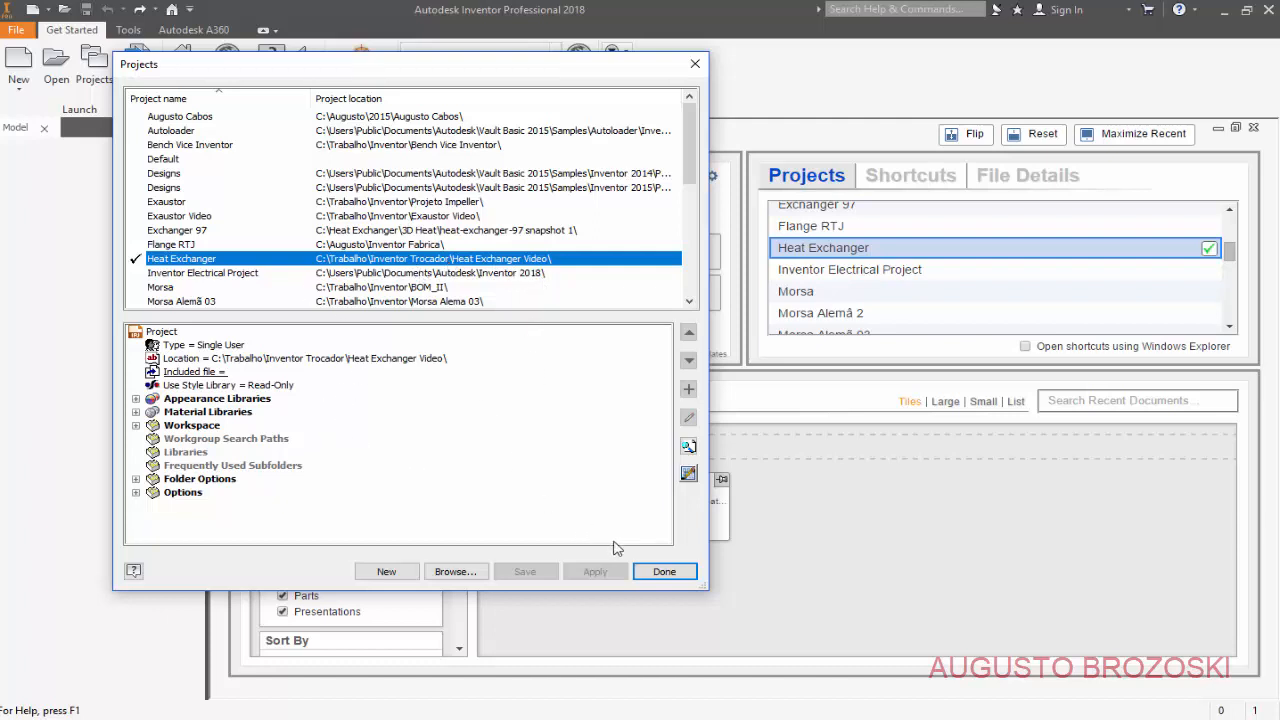
pyautogui.click(664, 572)
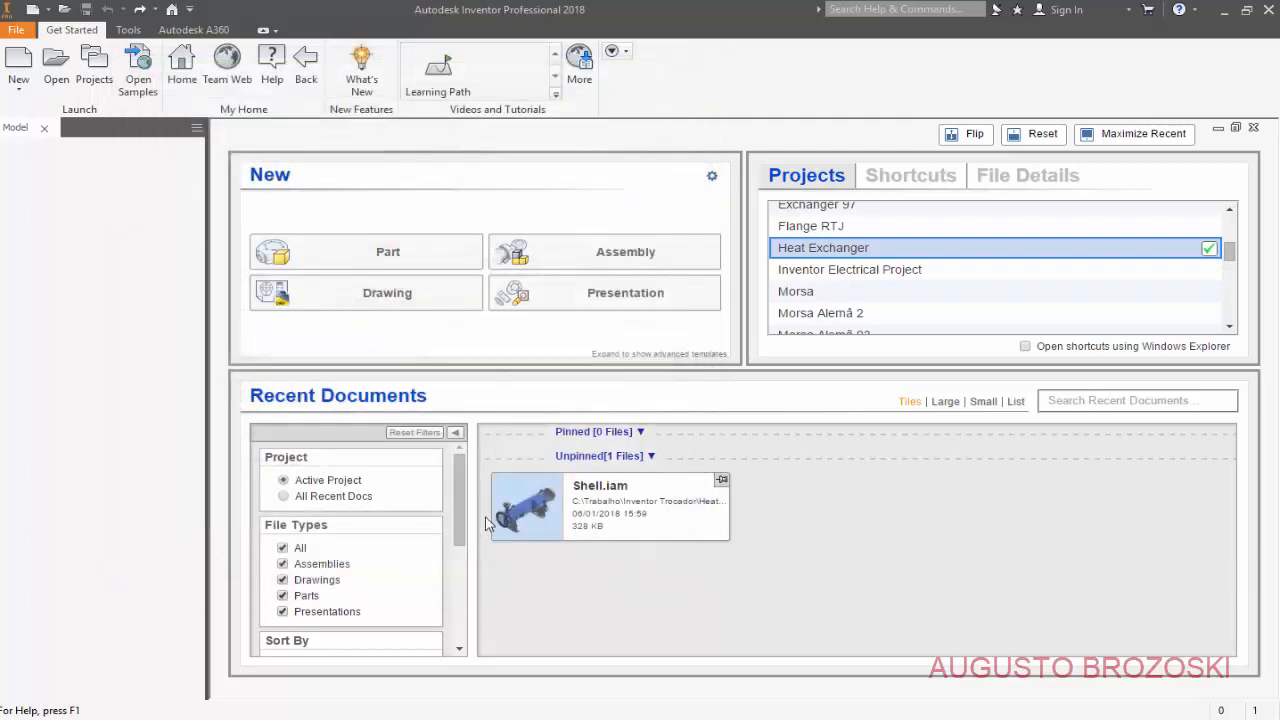
# Create a new part from the metric Standard (mm).ipt template.
pyautogui.click(17, 66)
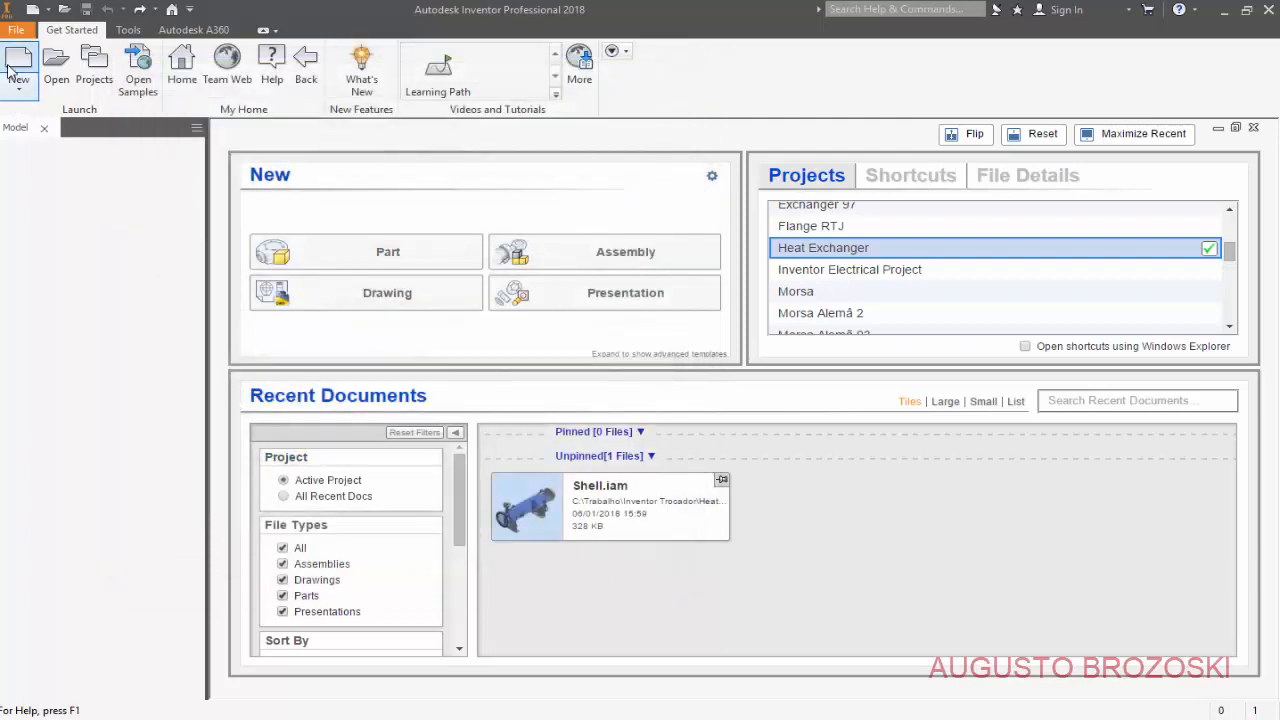
pyautogui.click(650, 193)
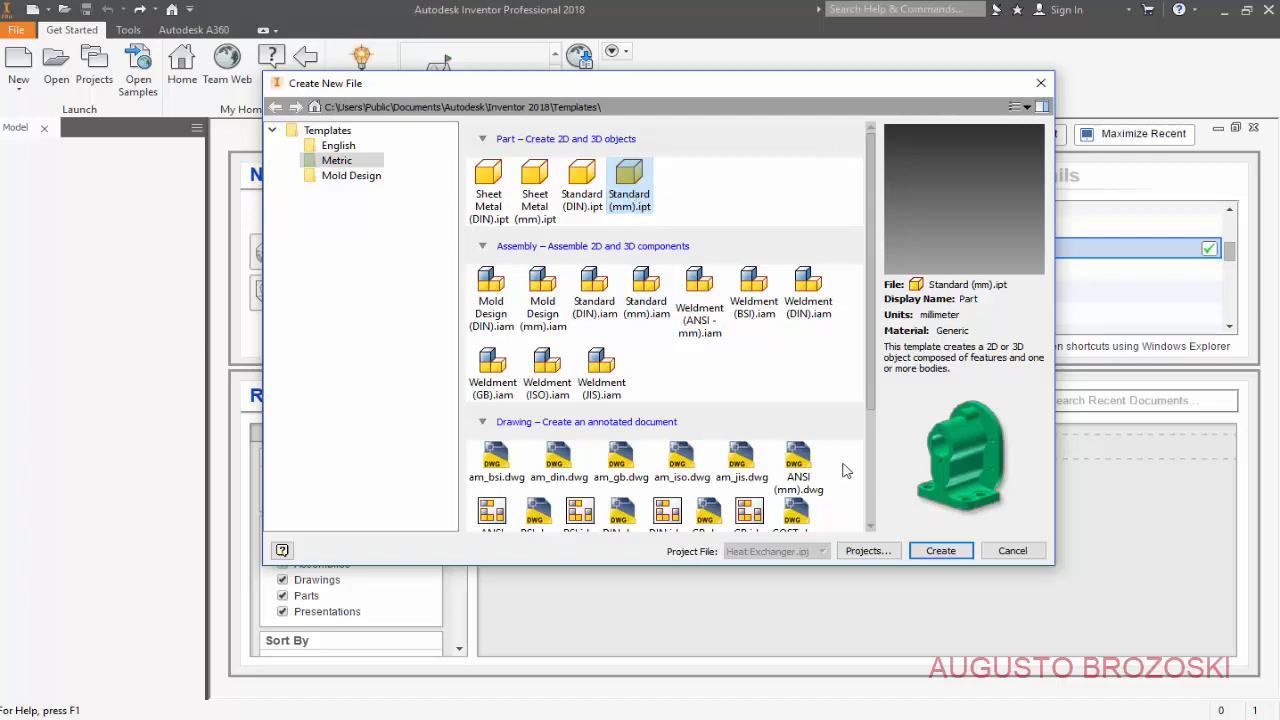
pyautogui.click(942, 550)
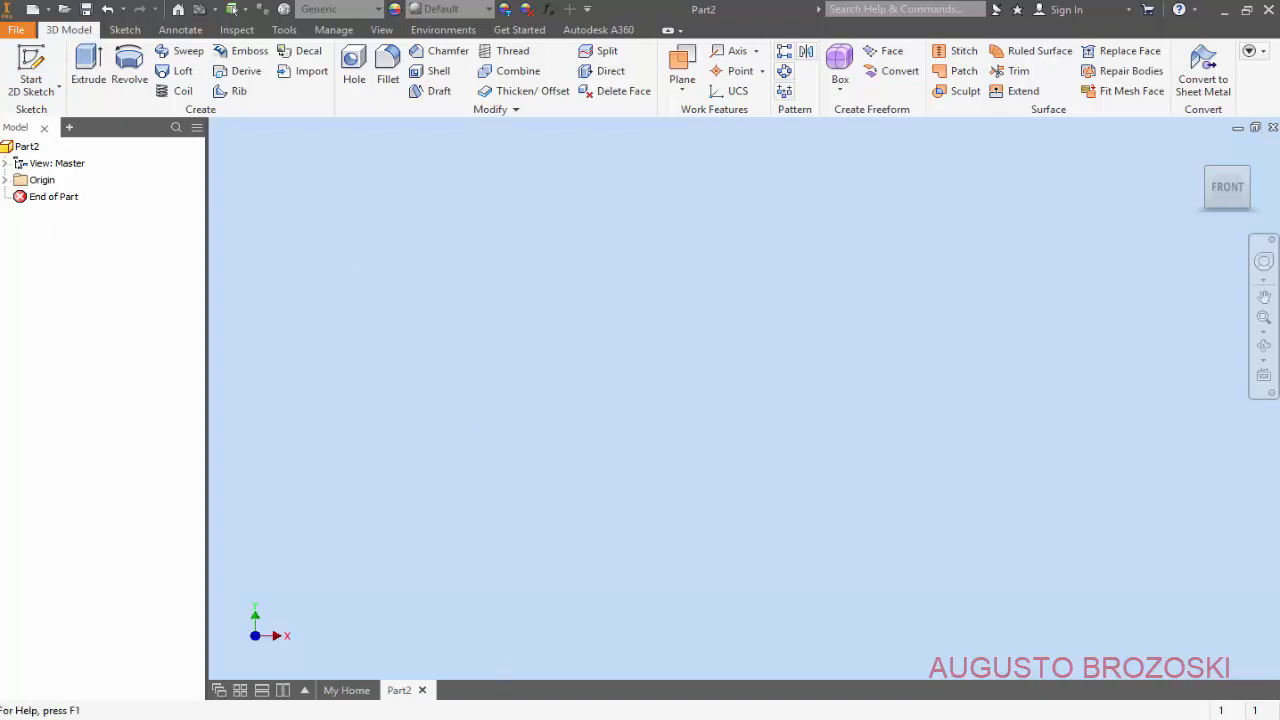
# Switch to the PDF in Adobe Acrobat Reader, examine the bonnet gasket, shell gasket and stud dimensions, and return to Inventor.
pyautogui.hotkey('alt', 'Tab')
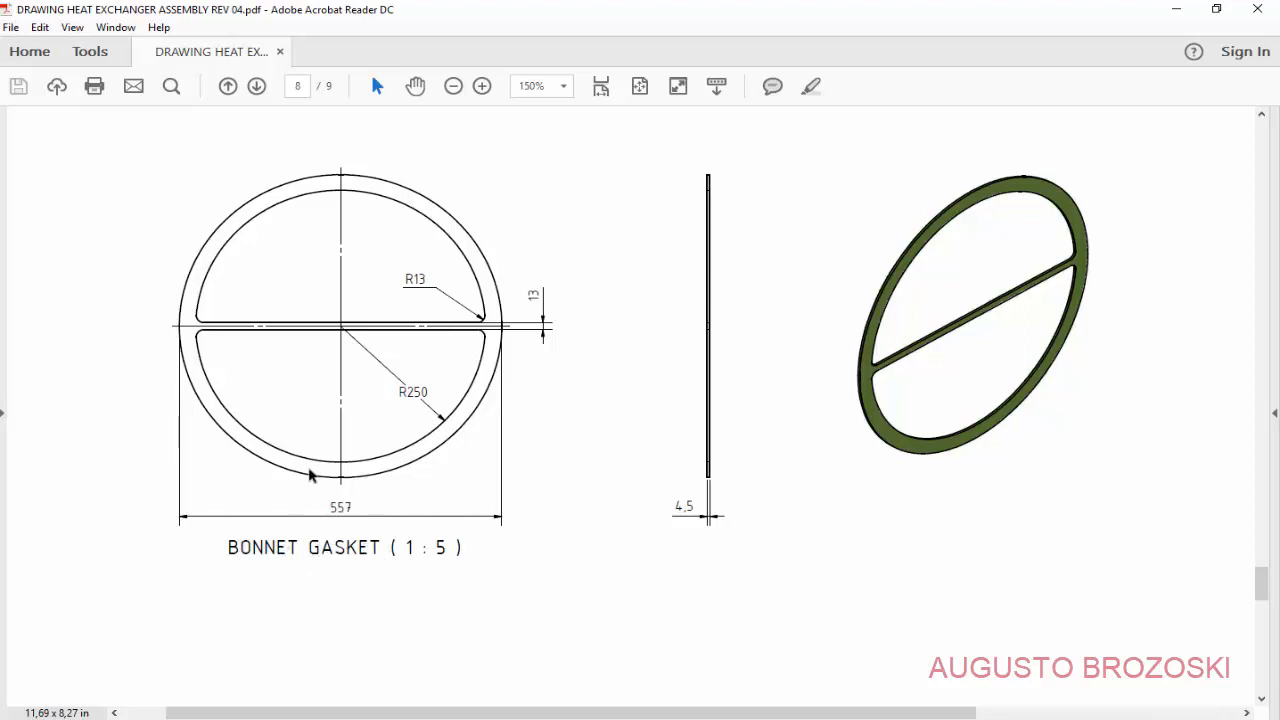
pyautogui.scroll(-5, 446, 476)
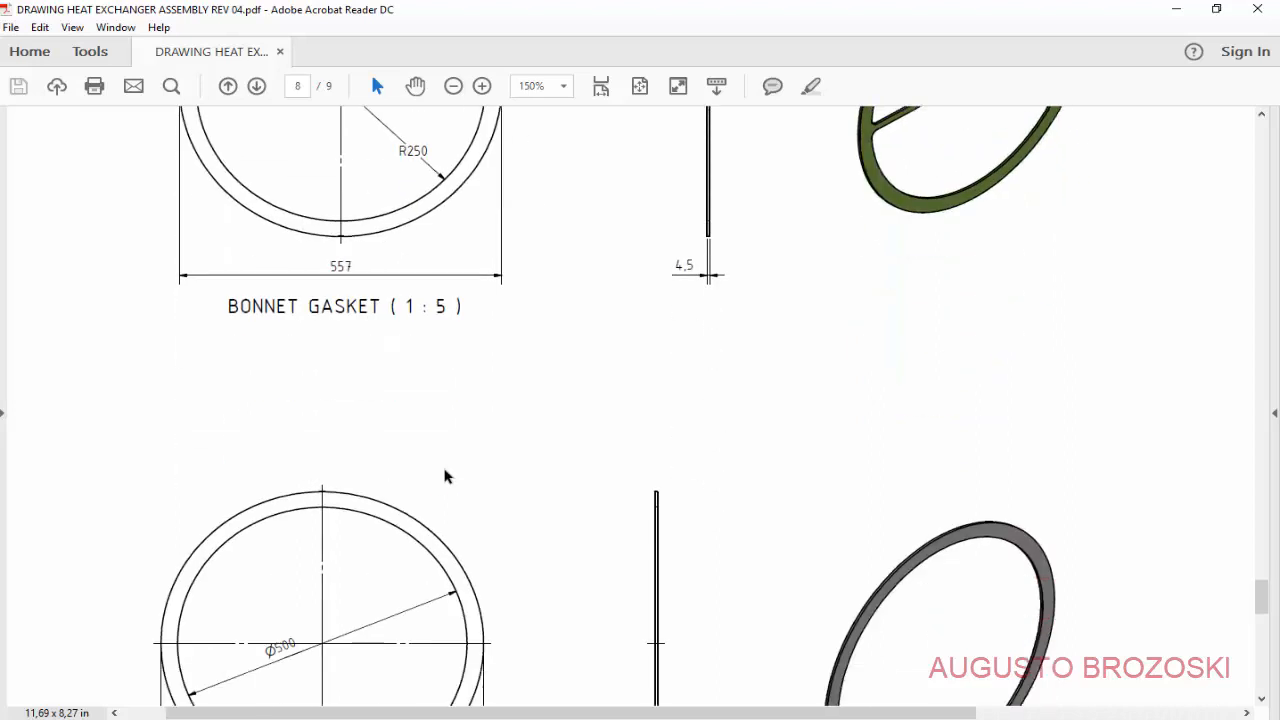
pyautogui.scroll(-5, 446, 476)
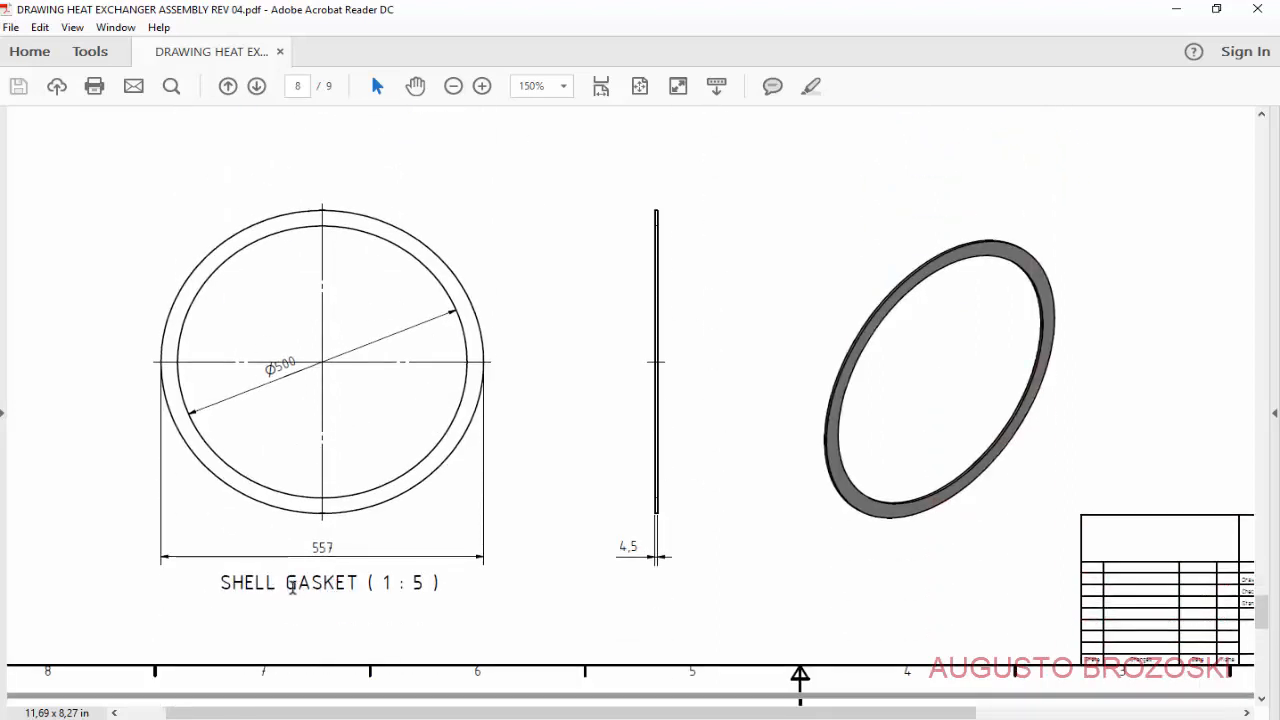
pyautogui.scroll(-7, 343, 480)
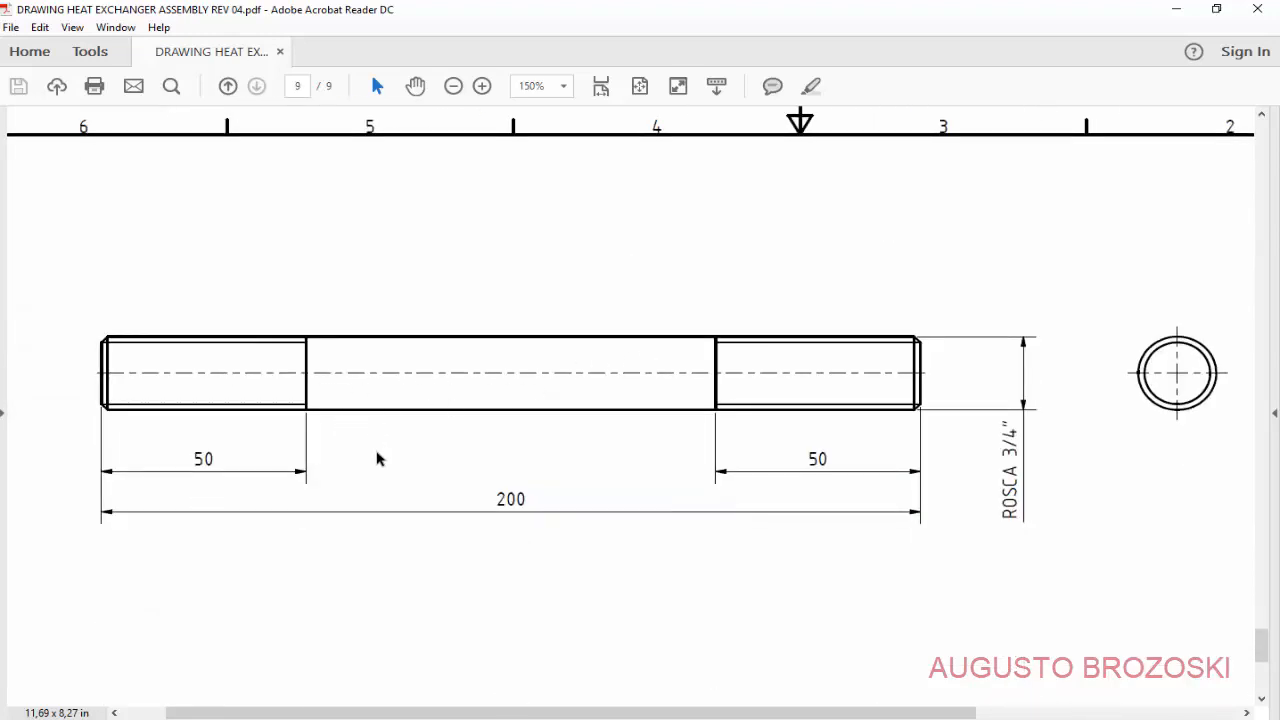
pyautogui.scroll(9, 378, 459)
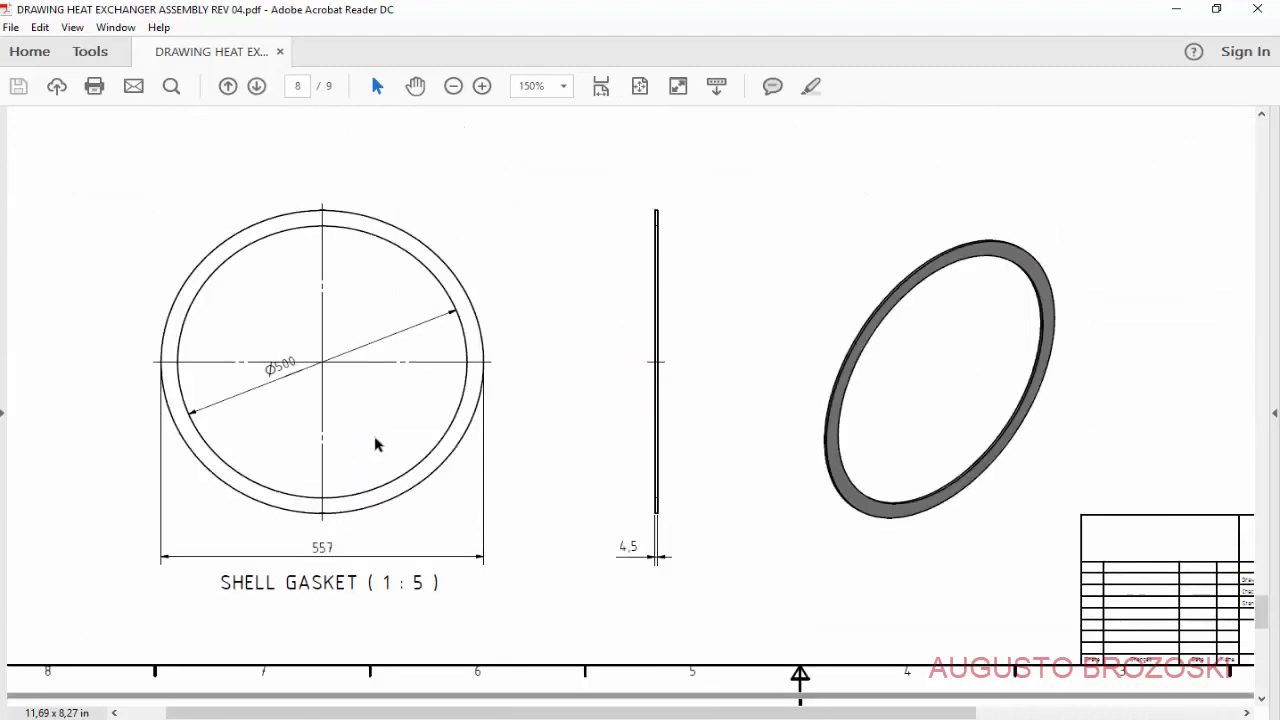
pyautogui.scroll(3, 376, 440)
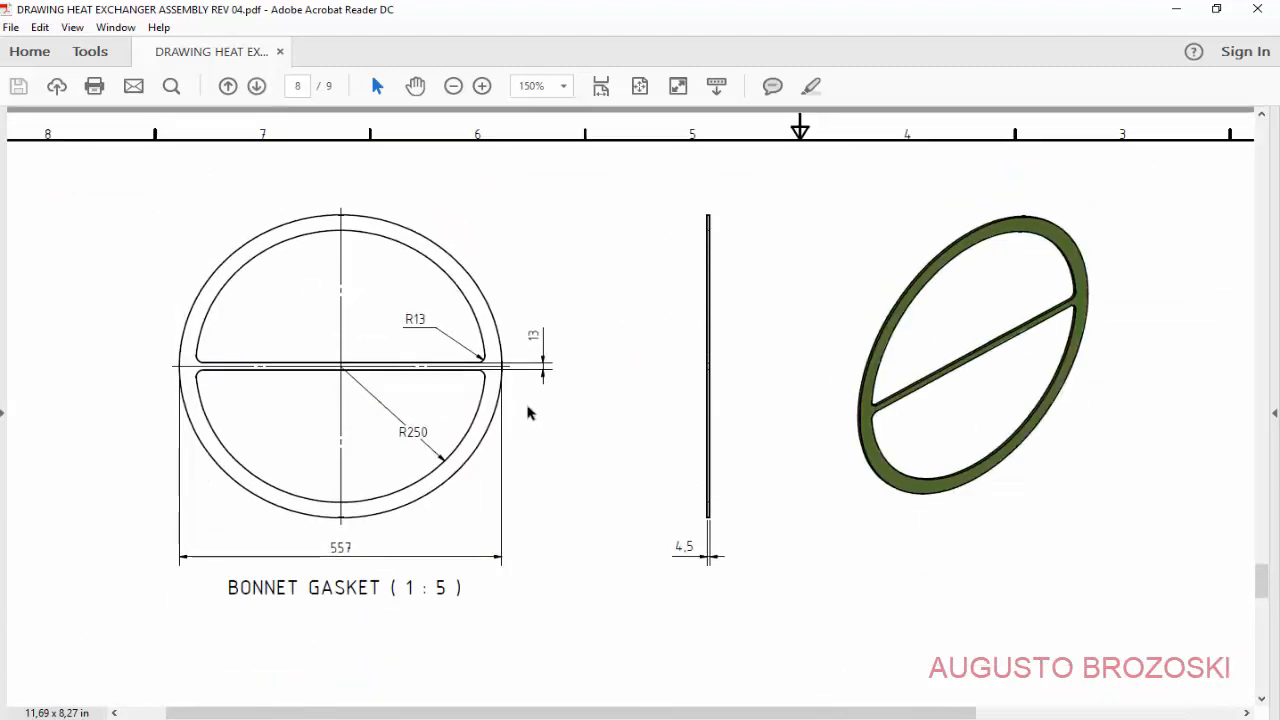
pyautogui.click(1172, 10)
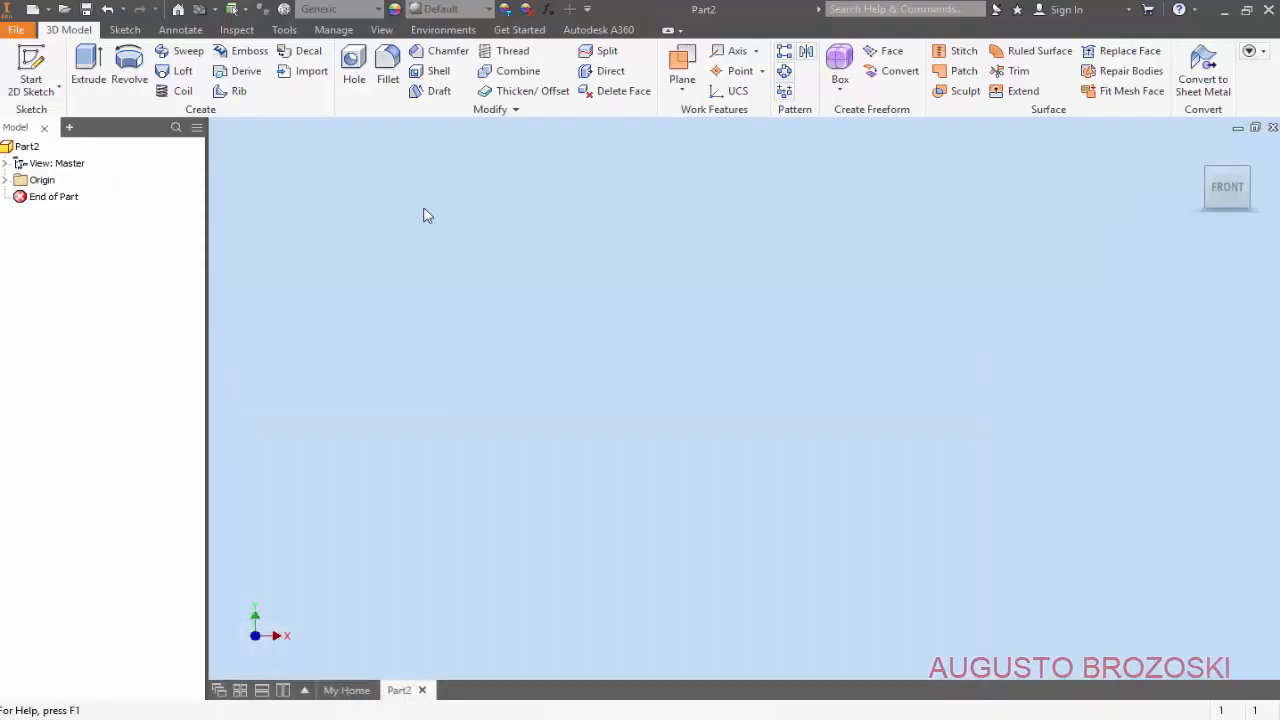
# Start a sketch on the XZ plane and draw two concentric circles at the origin, the outer about 34 mm in diameter.
pyautogui.click(24, 58)
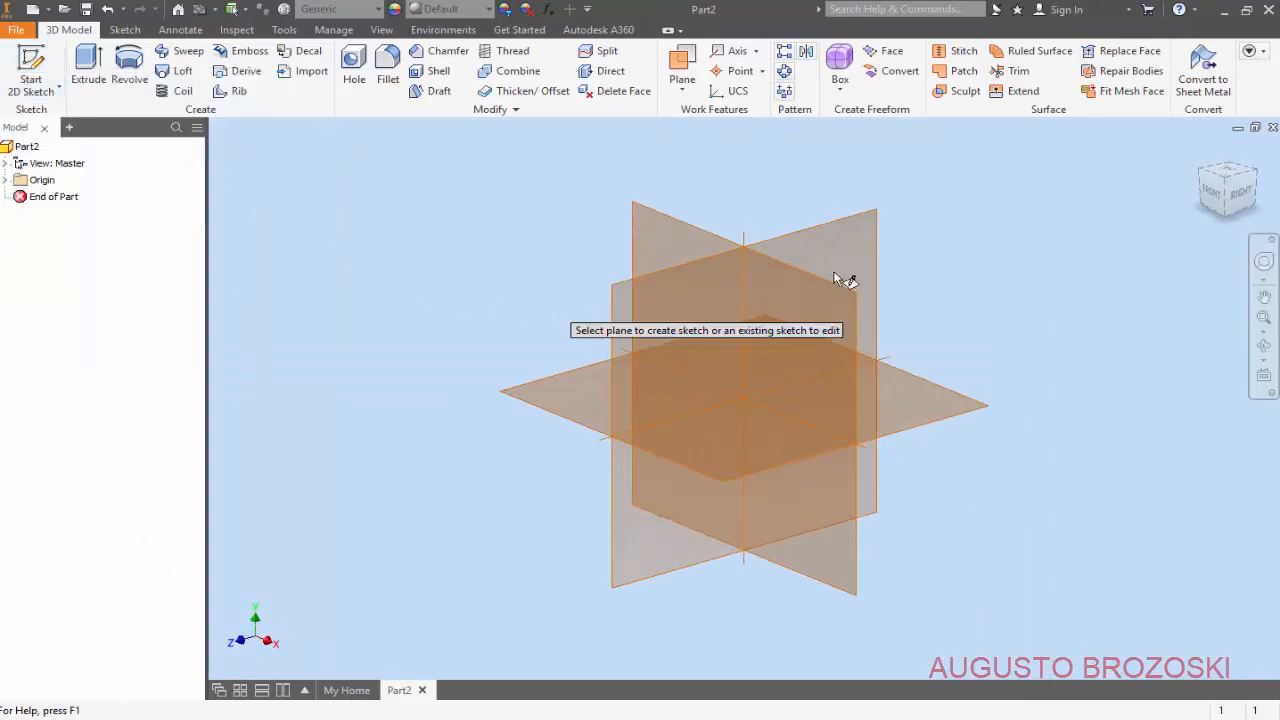
pyautogui.click(1224, 165)
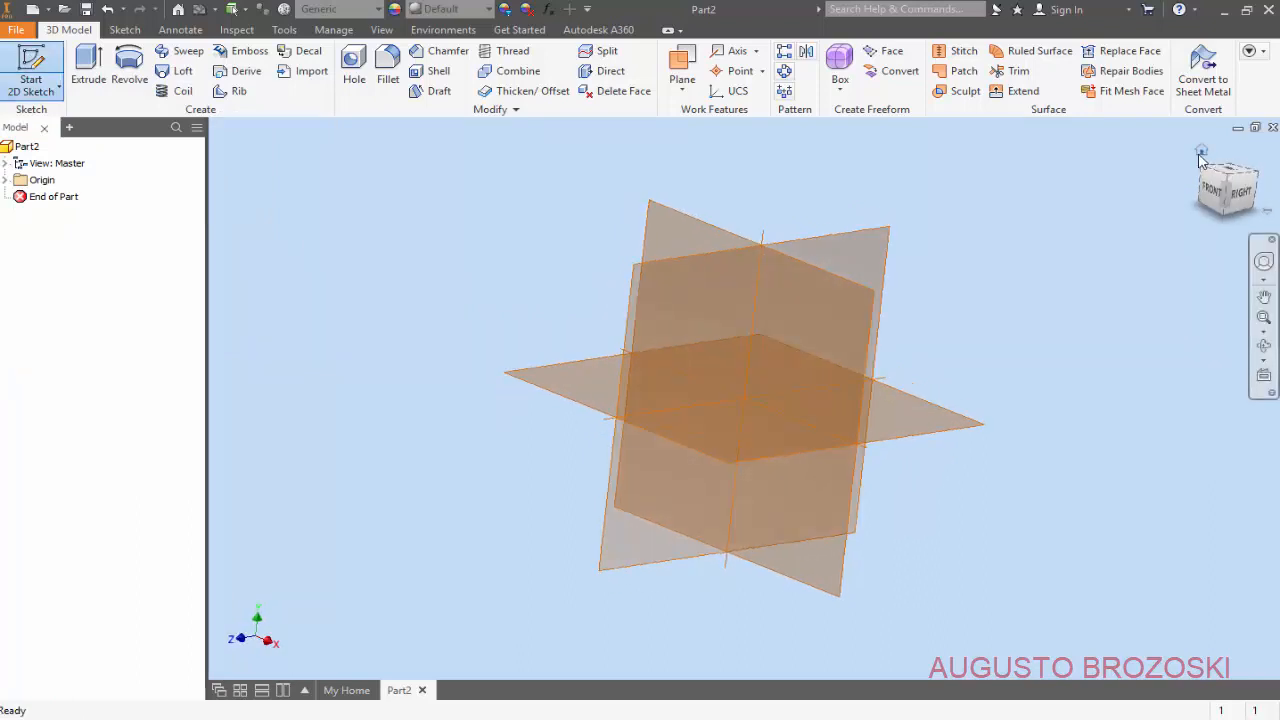
pyautogui.click(659, 241)
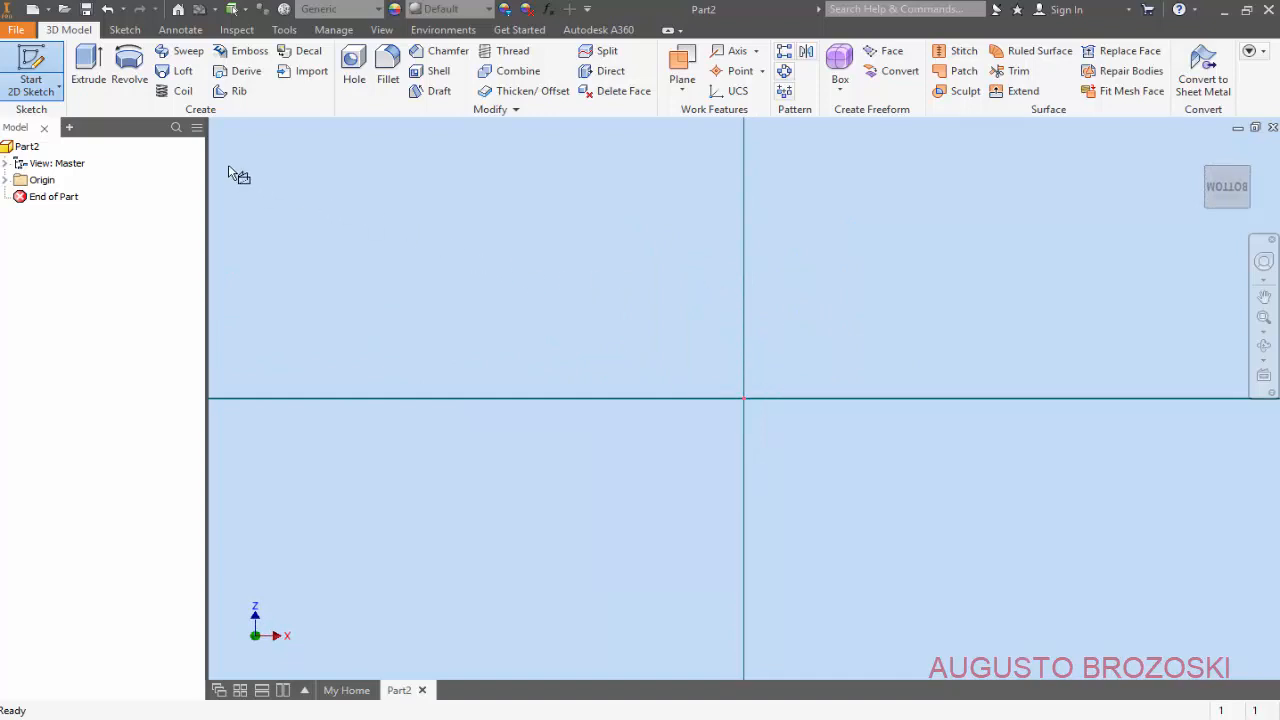
pyautogui.click(137, 76)
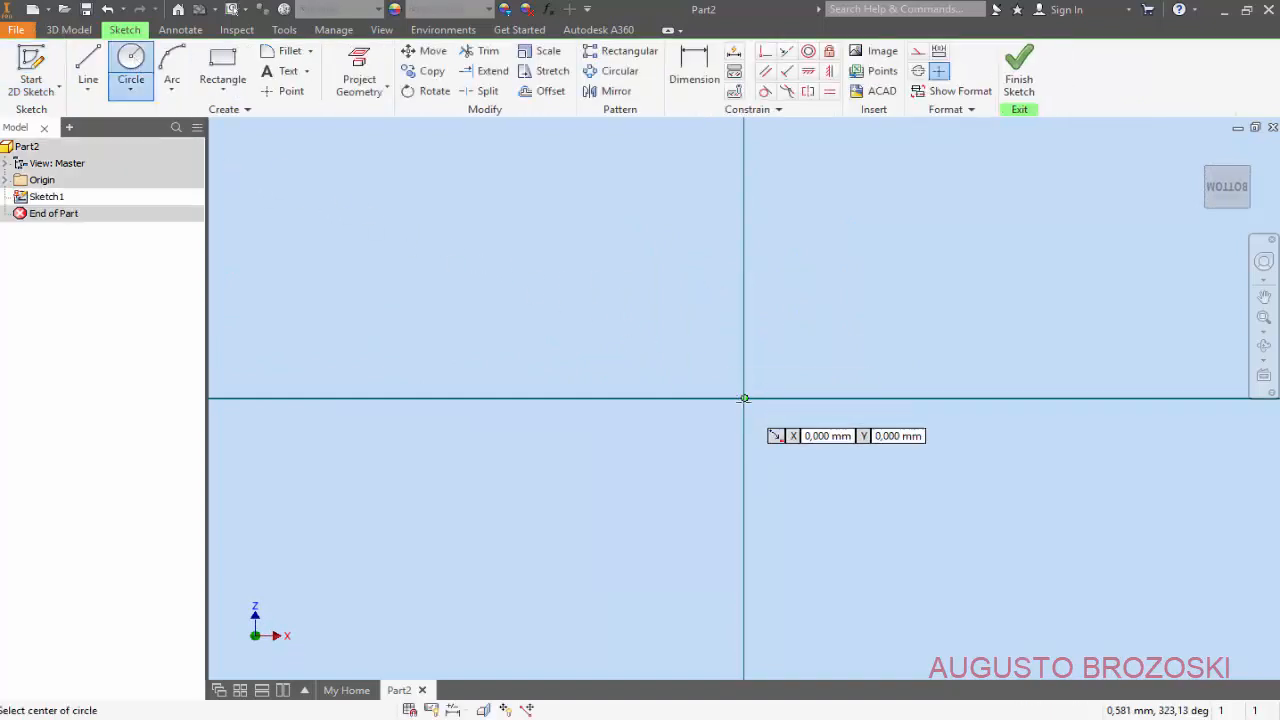
pyautogui.click(744, 398)
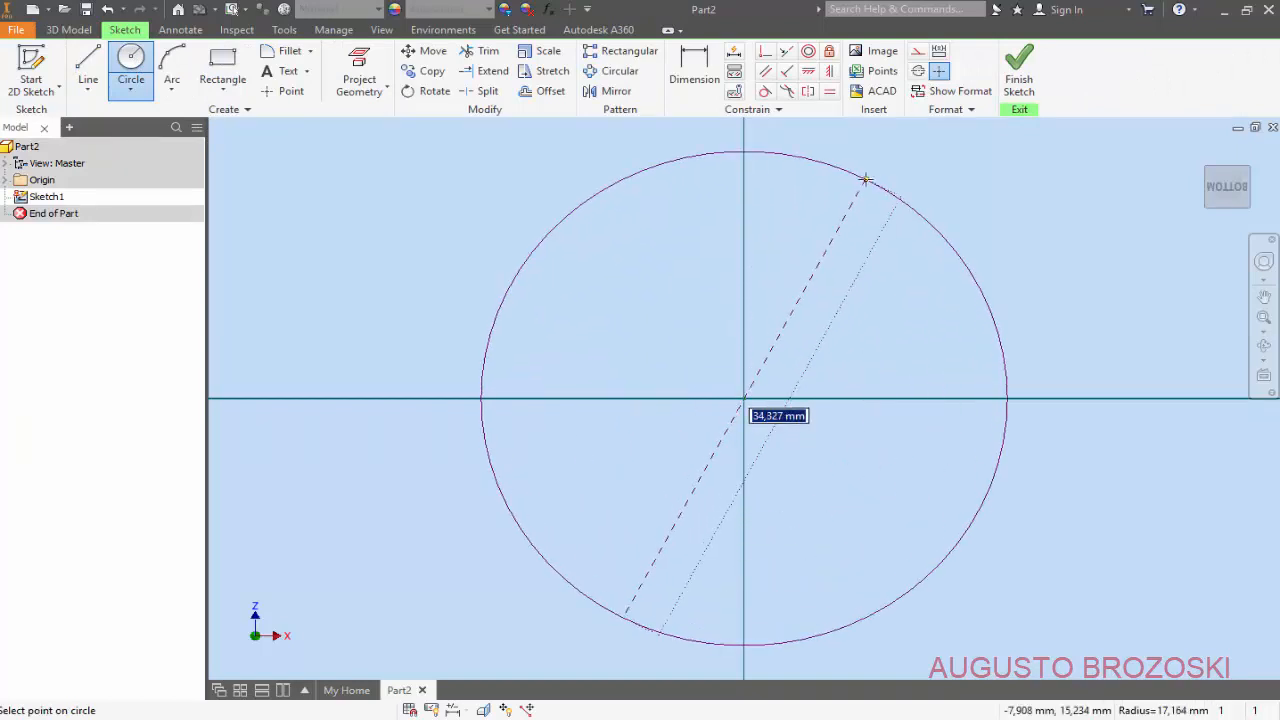
pyautogui.click(866, 178)
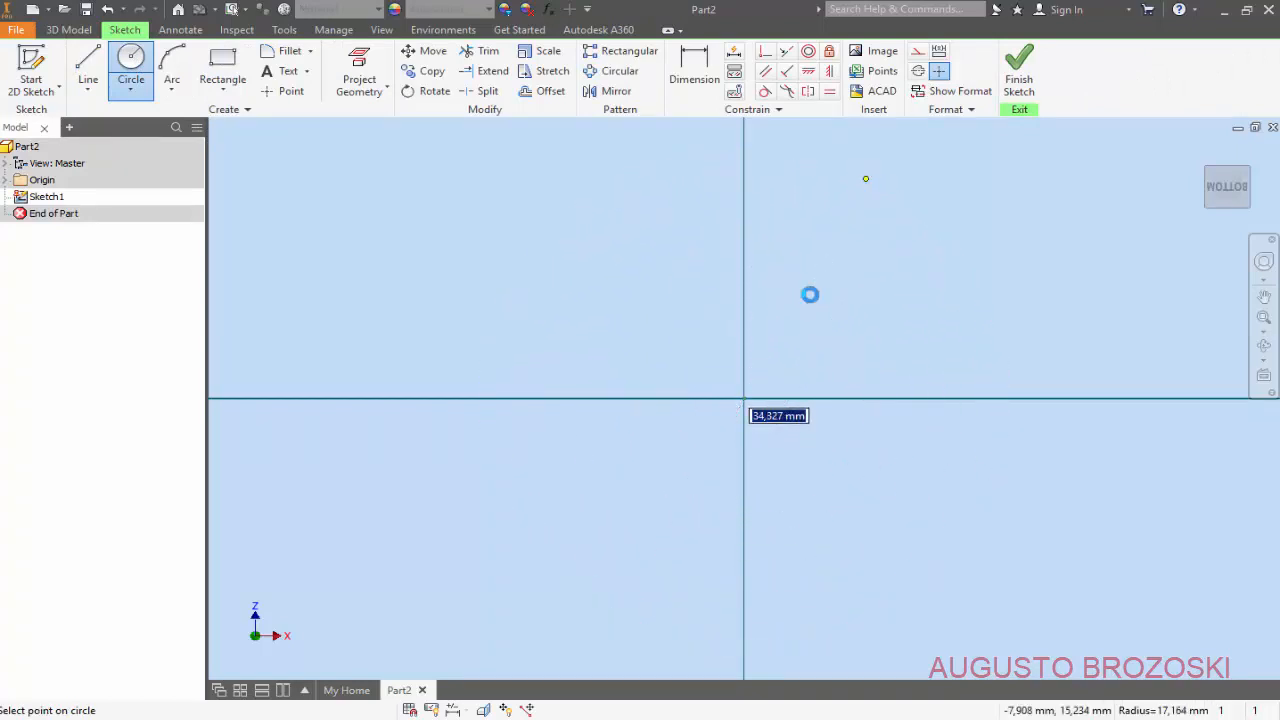
pyautogui.click(744, 398)
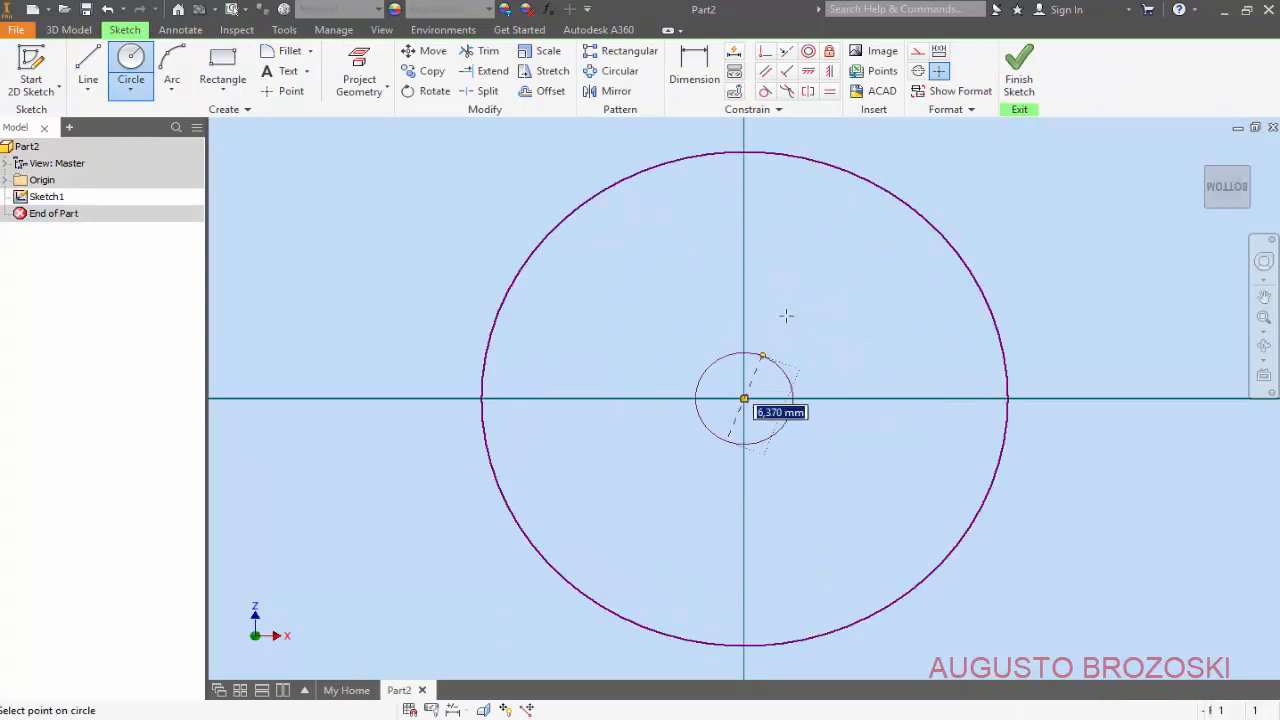
pyautogui.click(845, 213)
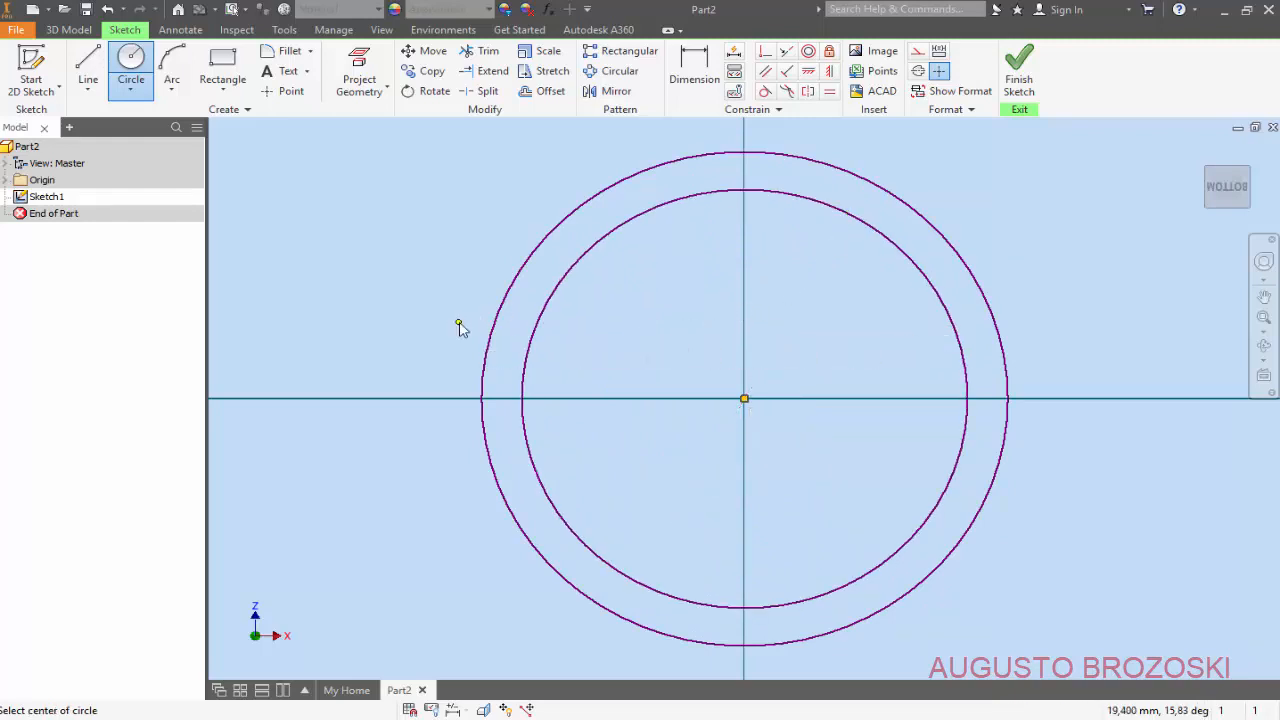
# Dimension the outer circle's diameter at 557 mm, checking the bonnet gasket drawing in Adobe Acrobat Reader.
pyautogui.press('Escape')
pyautogui.click(694, 72)
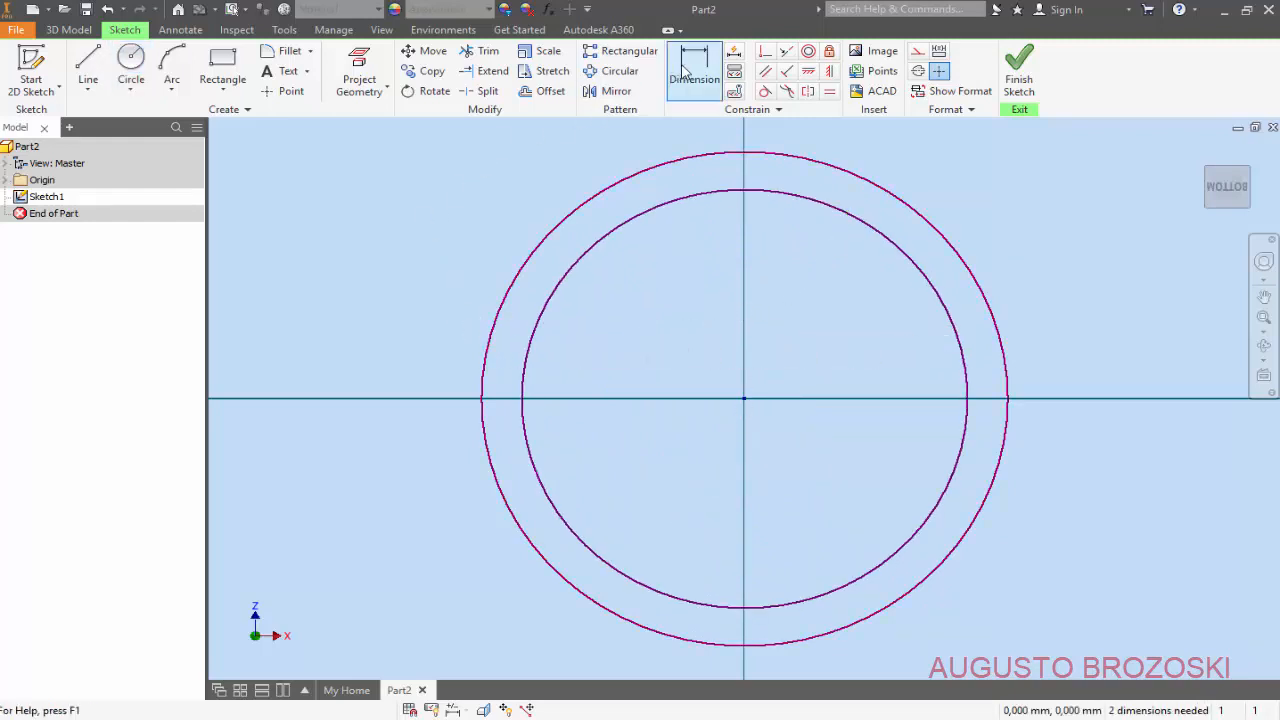
pyautogui.click(899, 222)
pyautogui.click(858, 262)
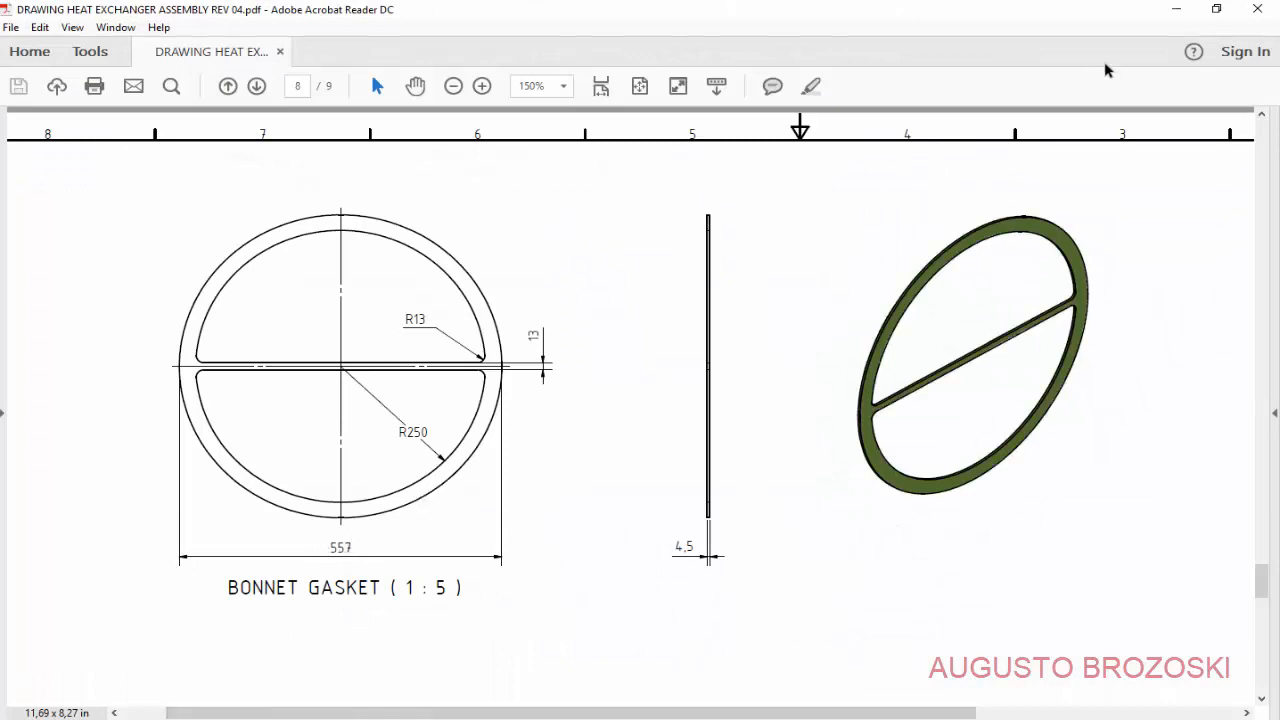
pyautogui.click(1176, 9)
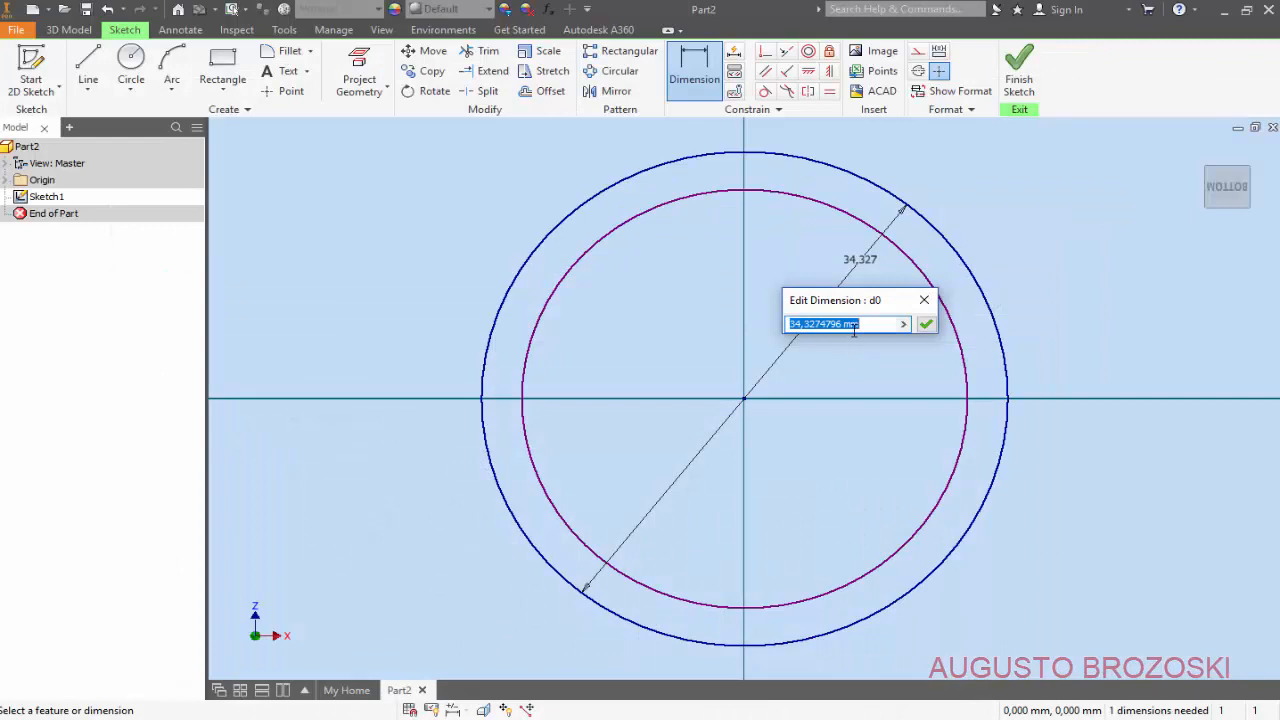
pyautogui.write('557')
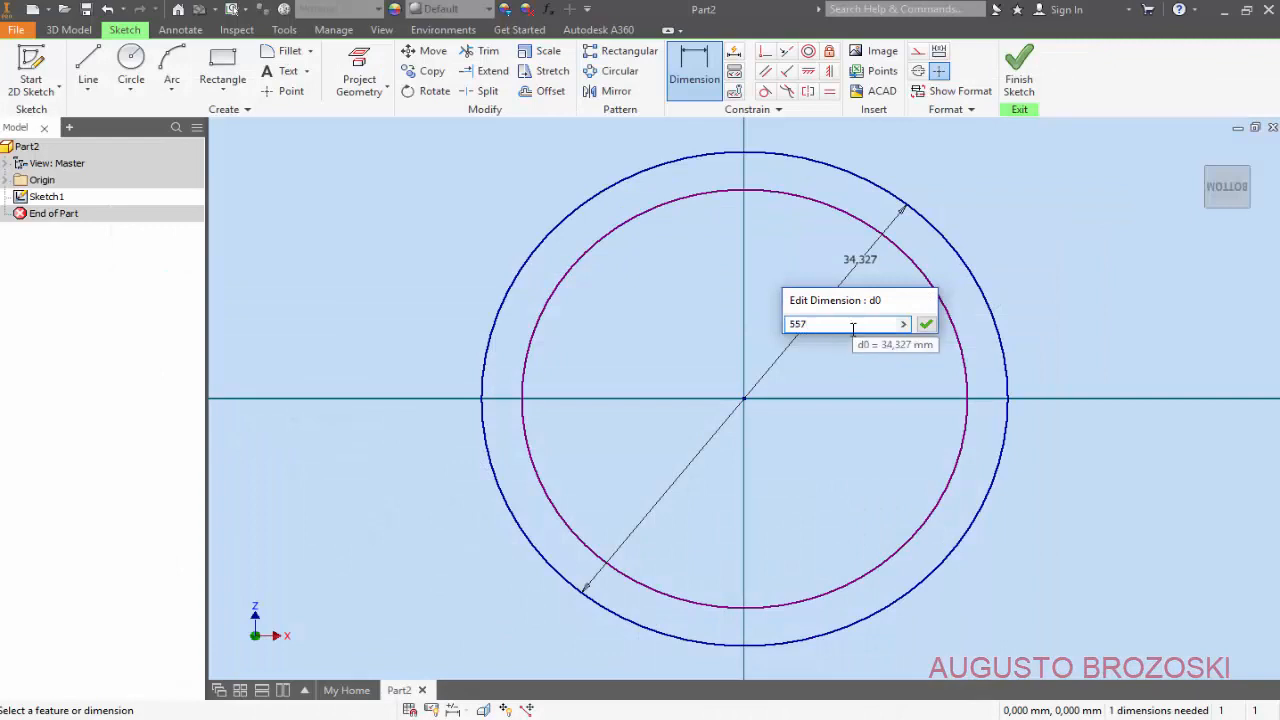
pyautogui.press('Return')
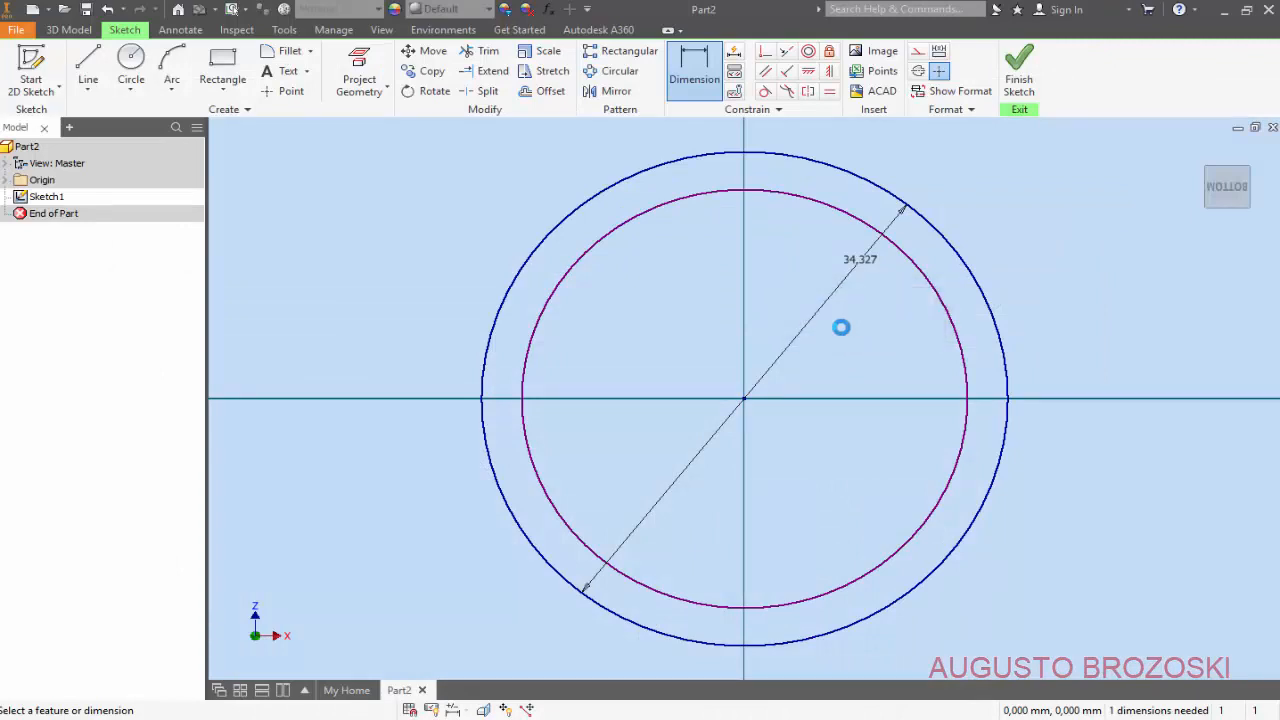
# Check the bonnet gasket's R250 in the Adobe Acrobat Reader drawing and dimension the inner circle's diameter at 500 mm in Inventor.
pyautogui.click(1237, 193)
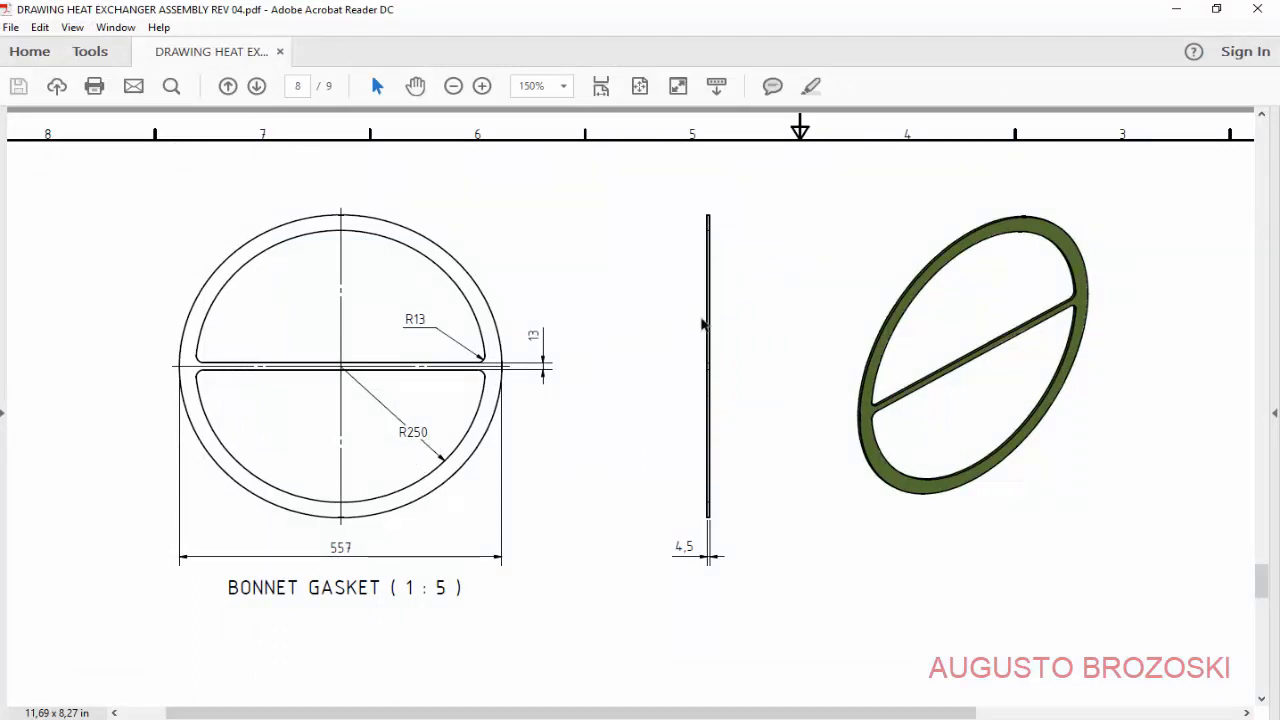
pyautogui.click(1176, 10)
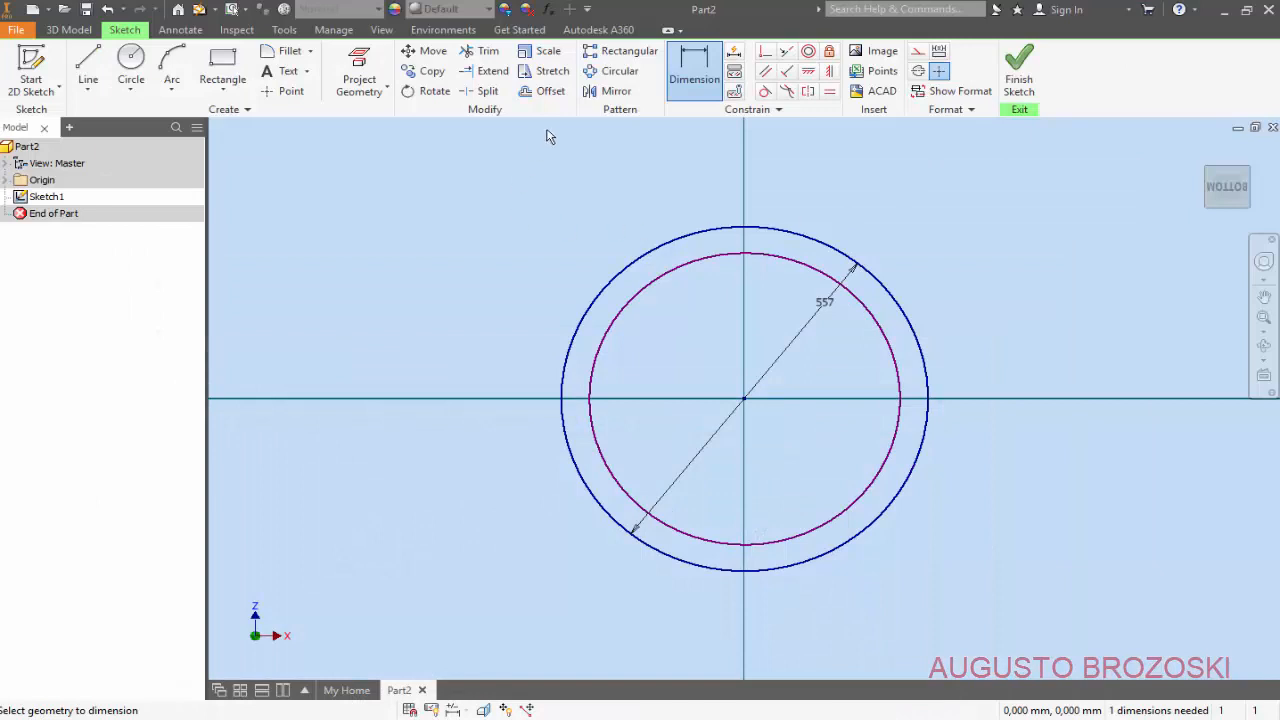
pyautogui.click(720, 263)
pyautogui.click(674, 337)
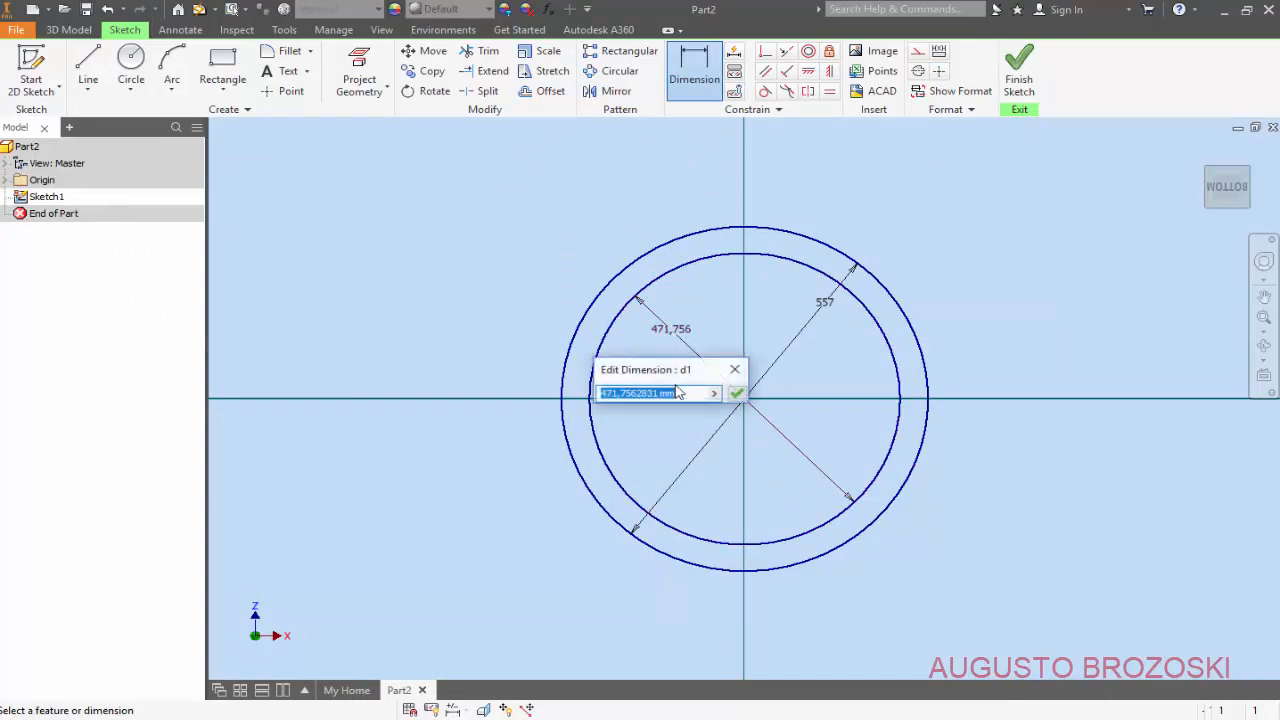
pyautogui.write('500')
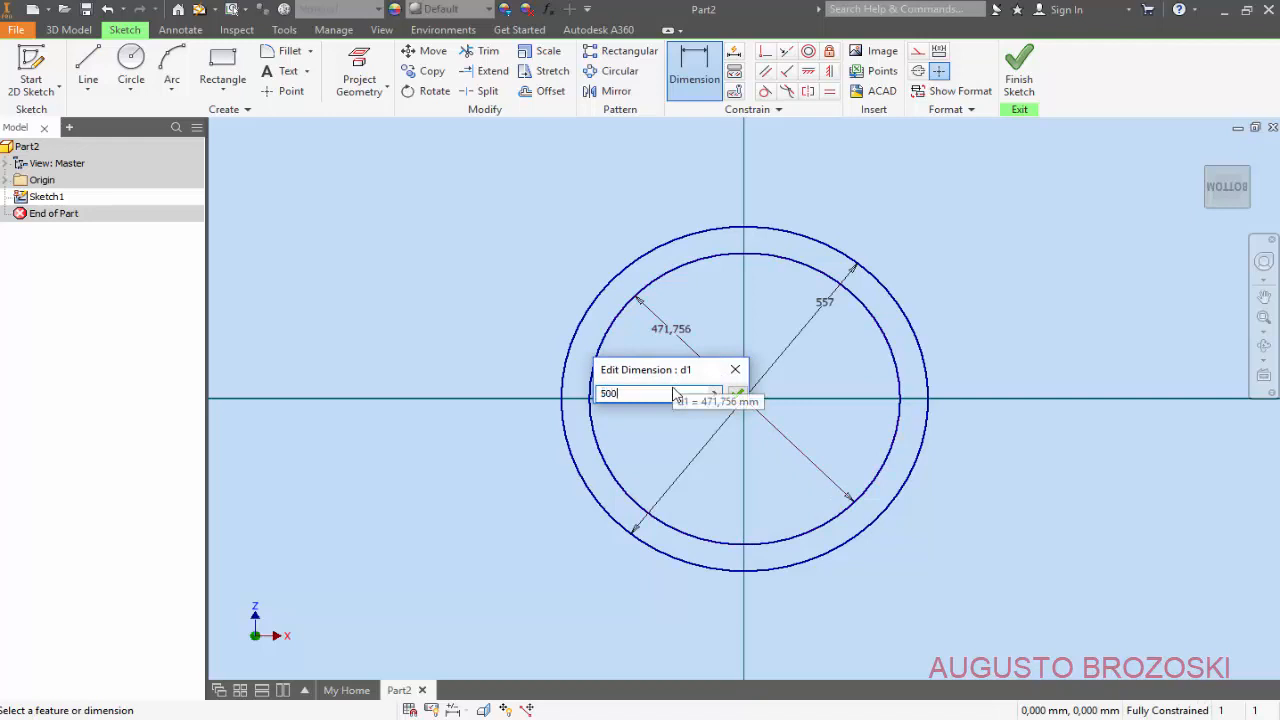
pyautogui.press('Return')
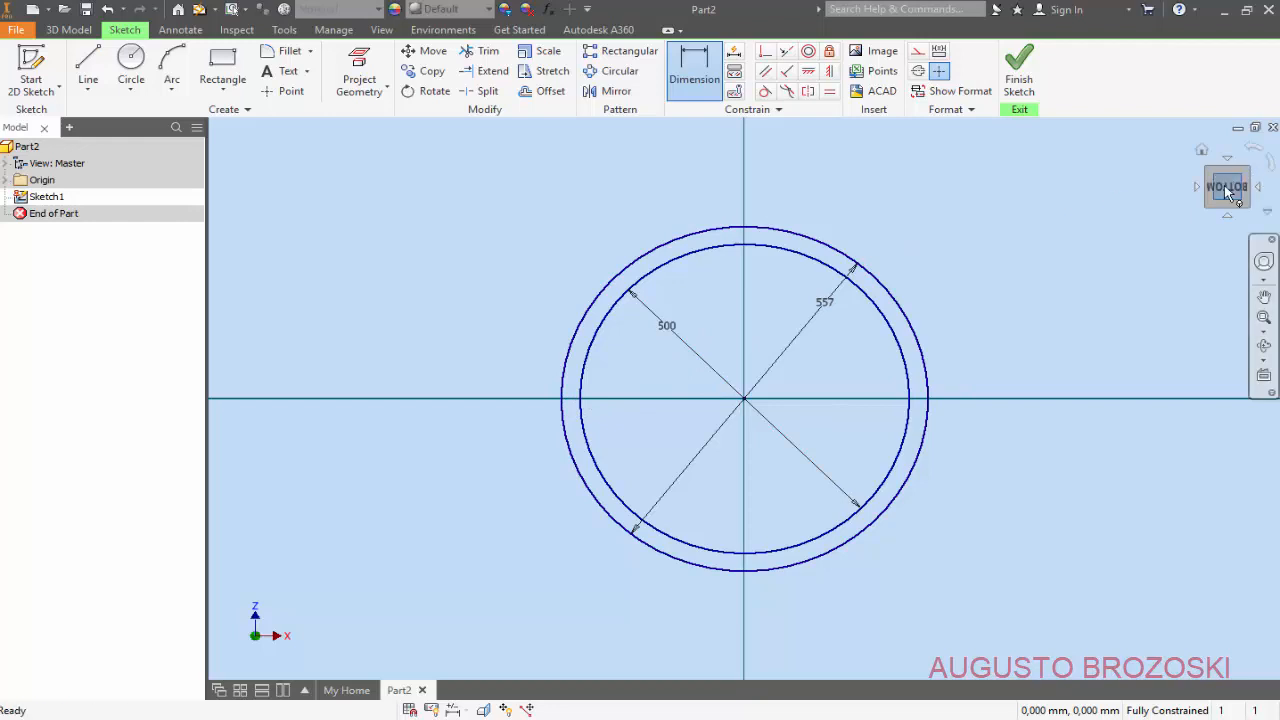
# Draw two horizontal lines about 527 mm long across the inner circle, about 15 mm above and 23 mm below the centre.
pyautogui.click(88, 68)
pyautogui.scroll(-3, 766, 408)
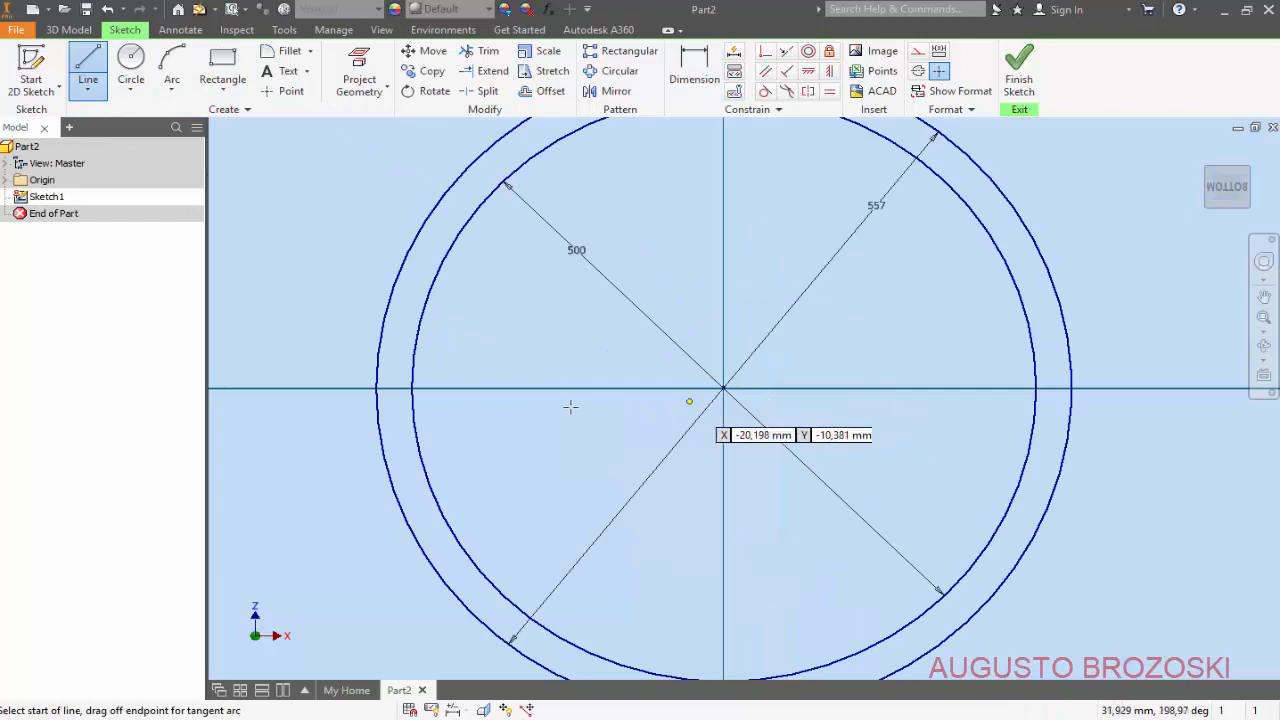
pyautogui.click(396, 370)
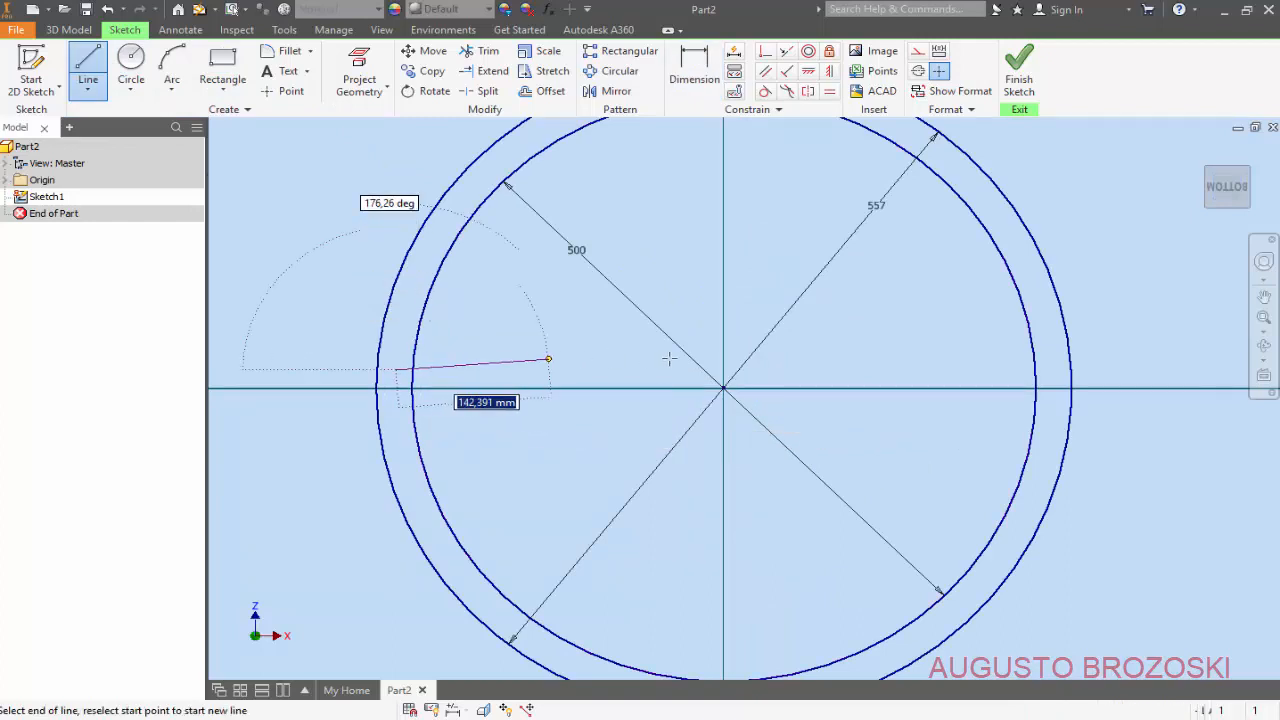
pyautogui.click(1054, 370)
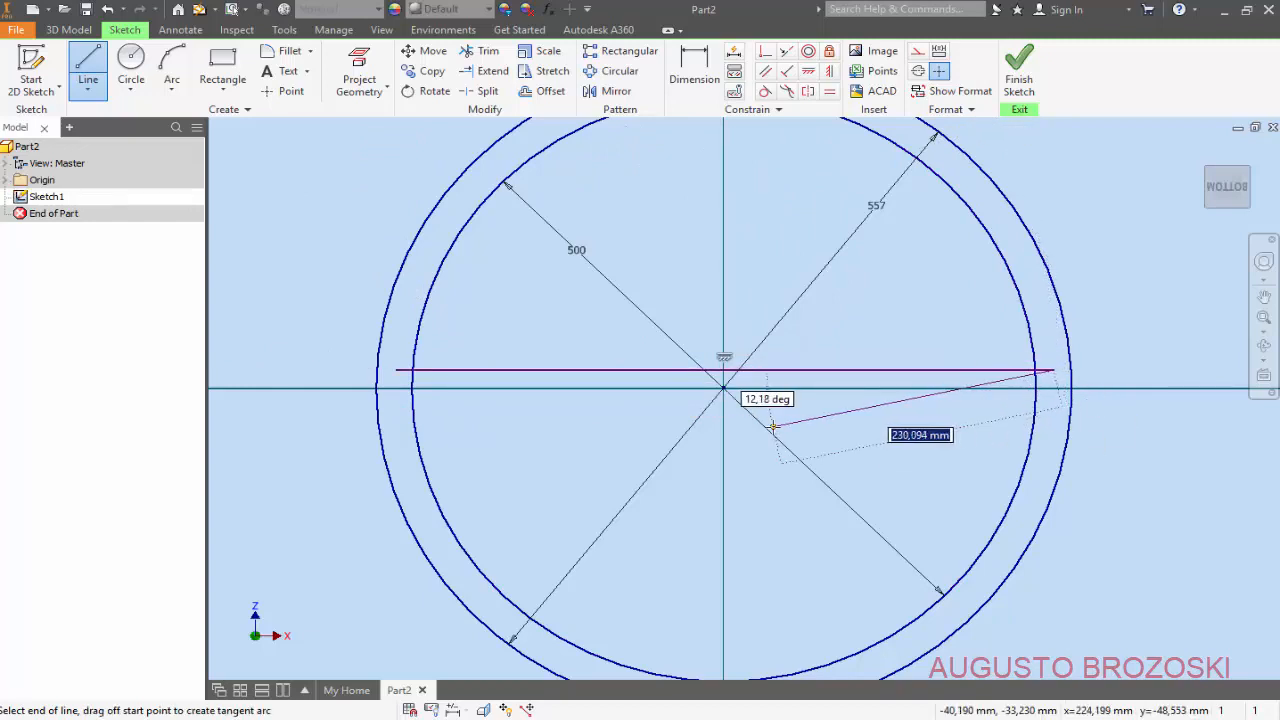
pyautogui.press('Escape')
pyautogui.click(88, 68)
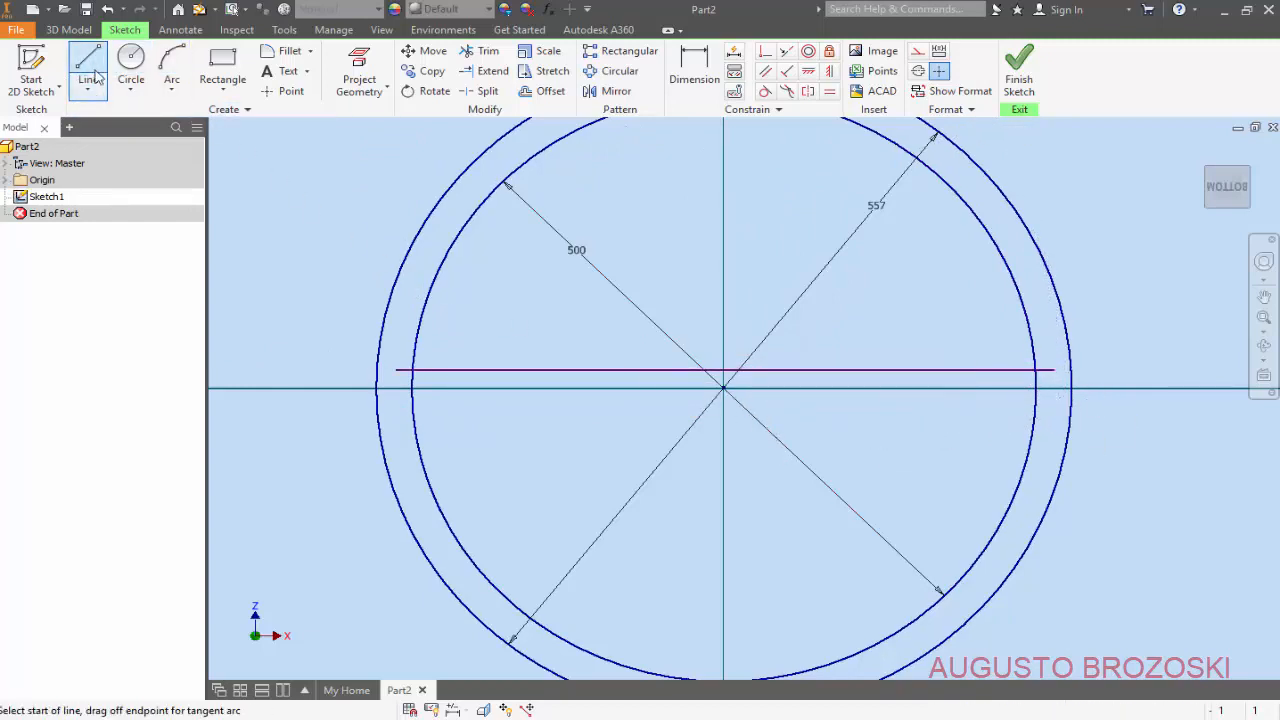
pyautogui.click(396, 413)
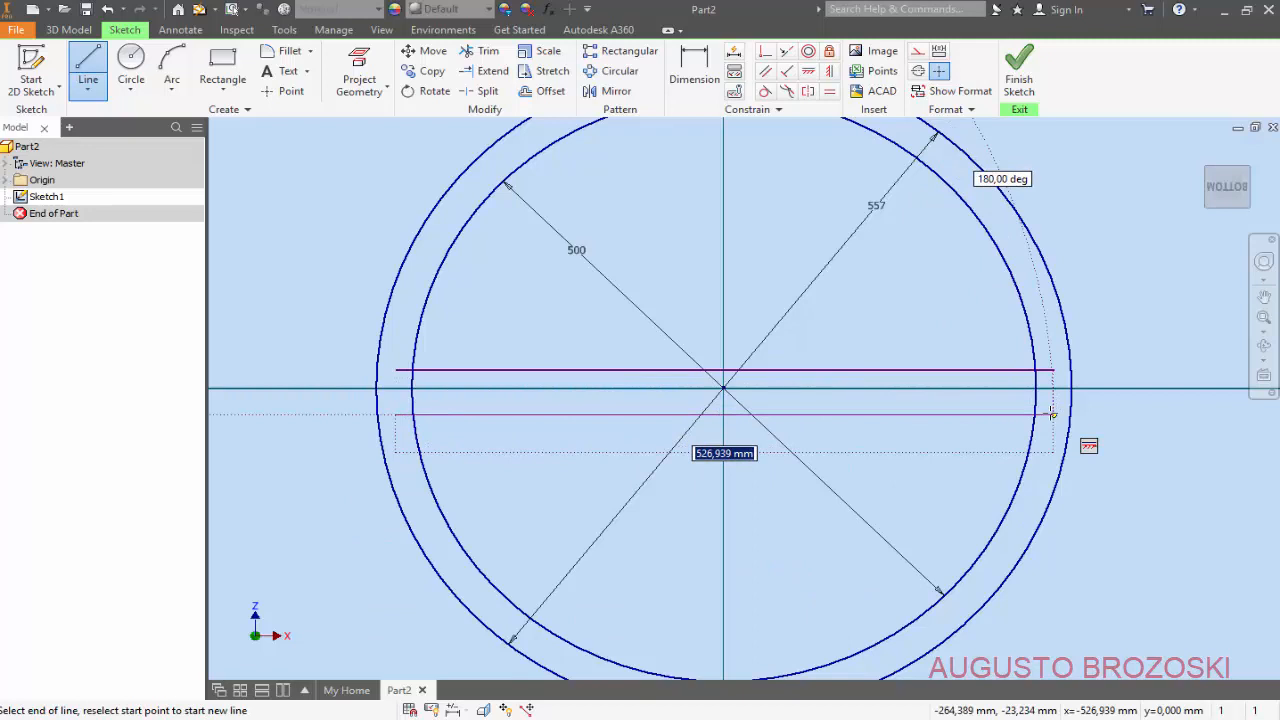
pyautogui.click(1053, 414)
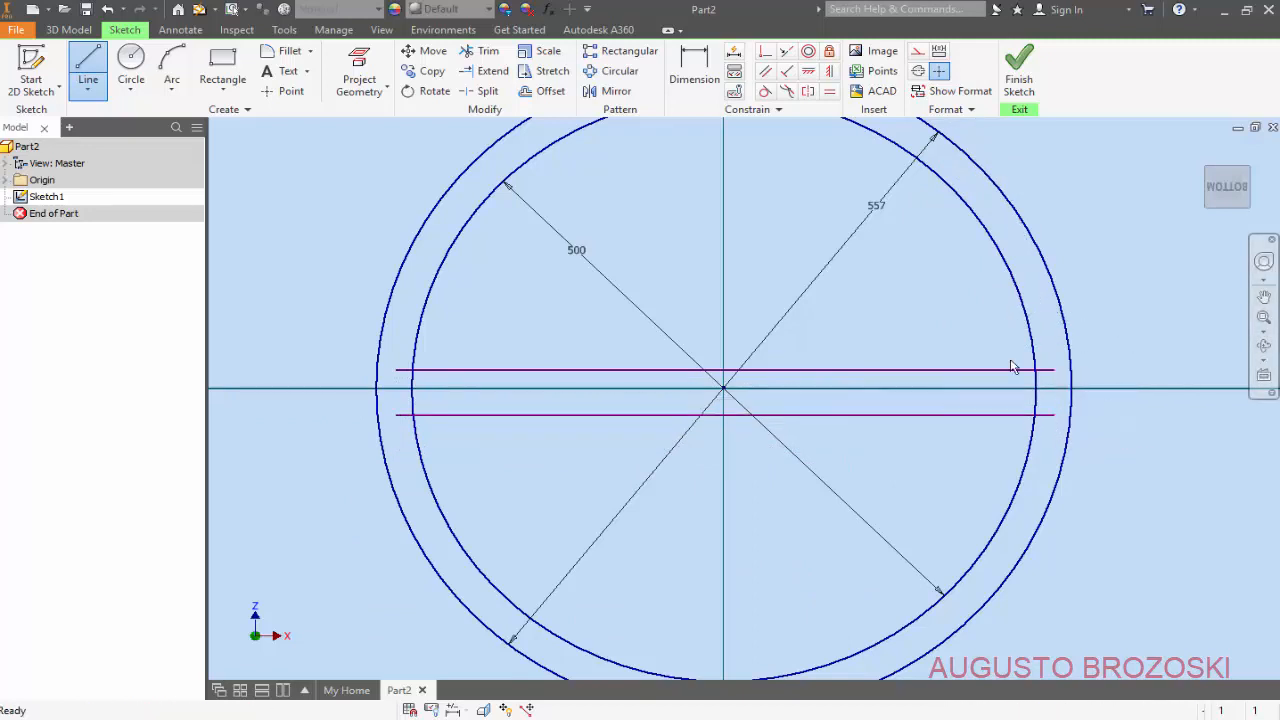
# Check the bar width in the Adobe Acrobat Reader drawing and dimension the upper line 6.5 mm from the circles' centre in Inventor.
pyautogui.click(694, 68)
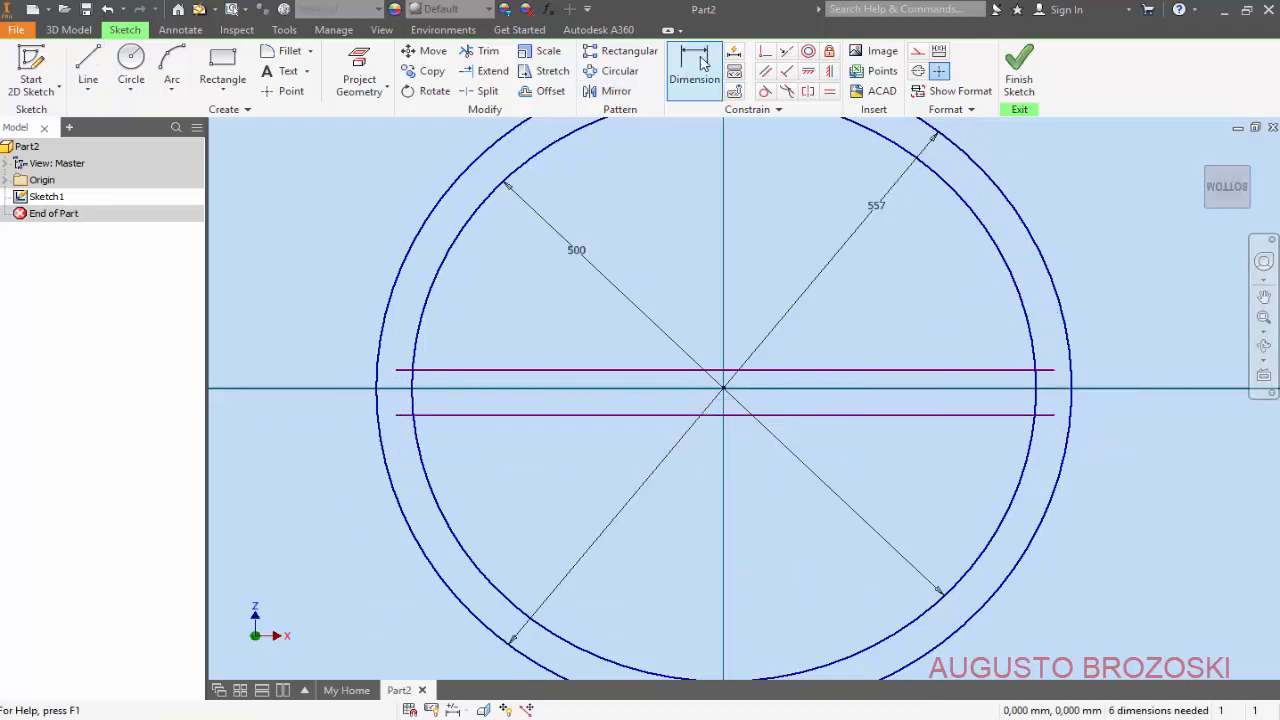
pyautogui.click(770, 371)
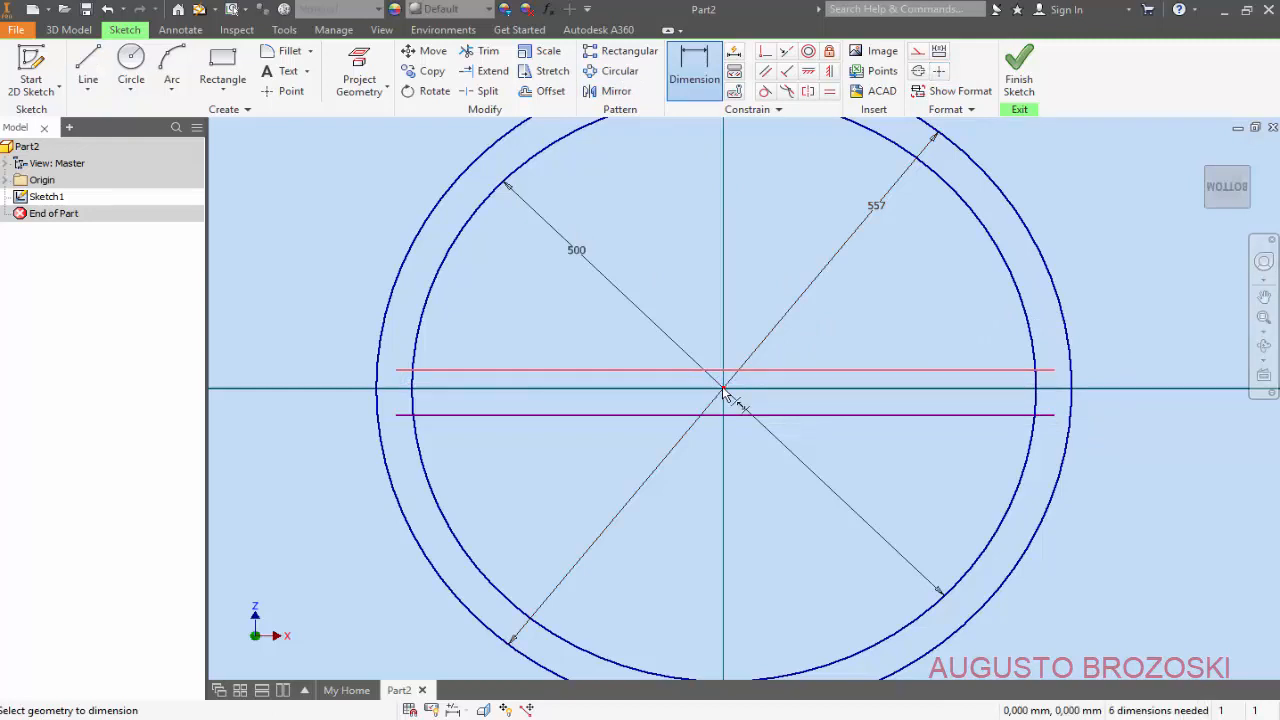
pyautogui.click(728, 390)
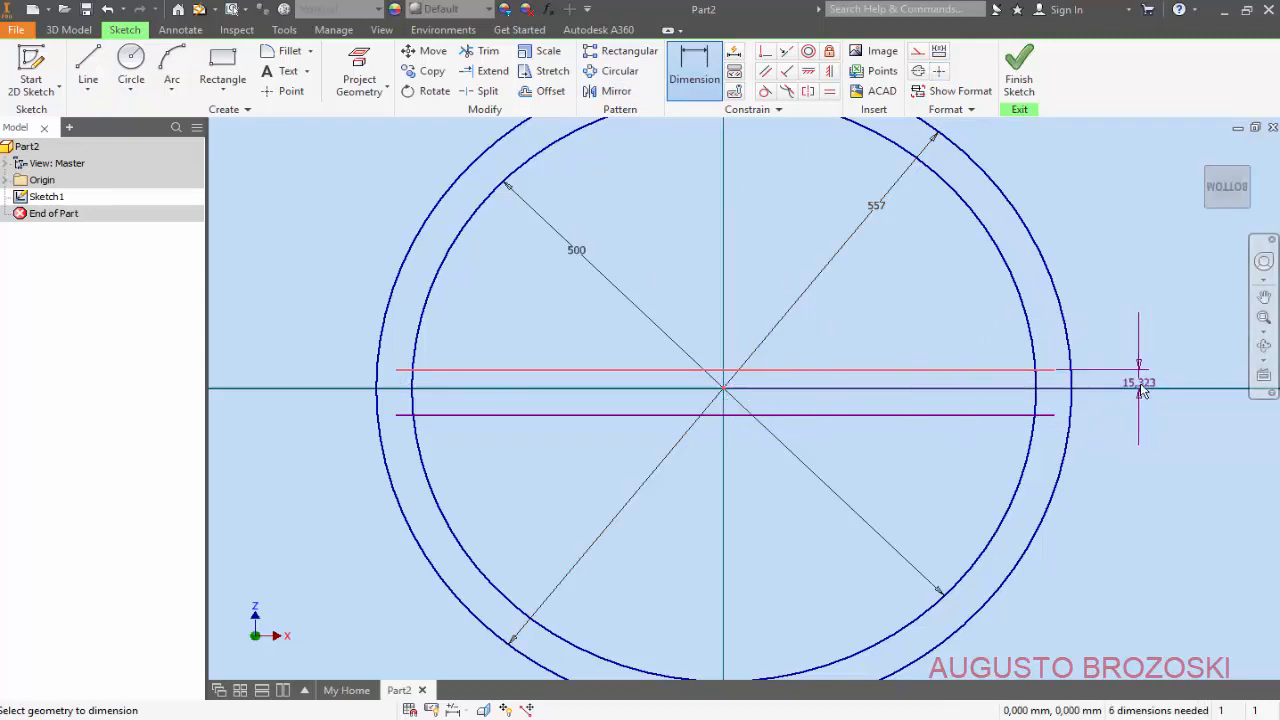
pyautogui.click(1141, 390)
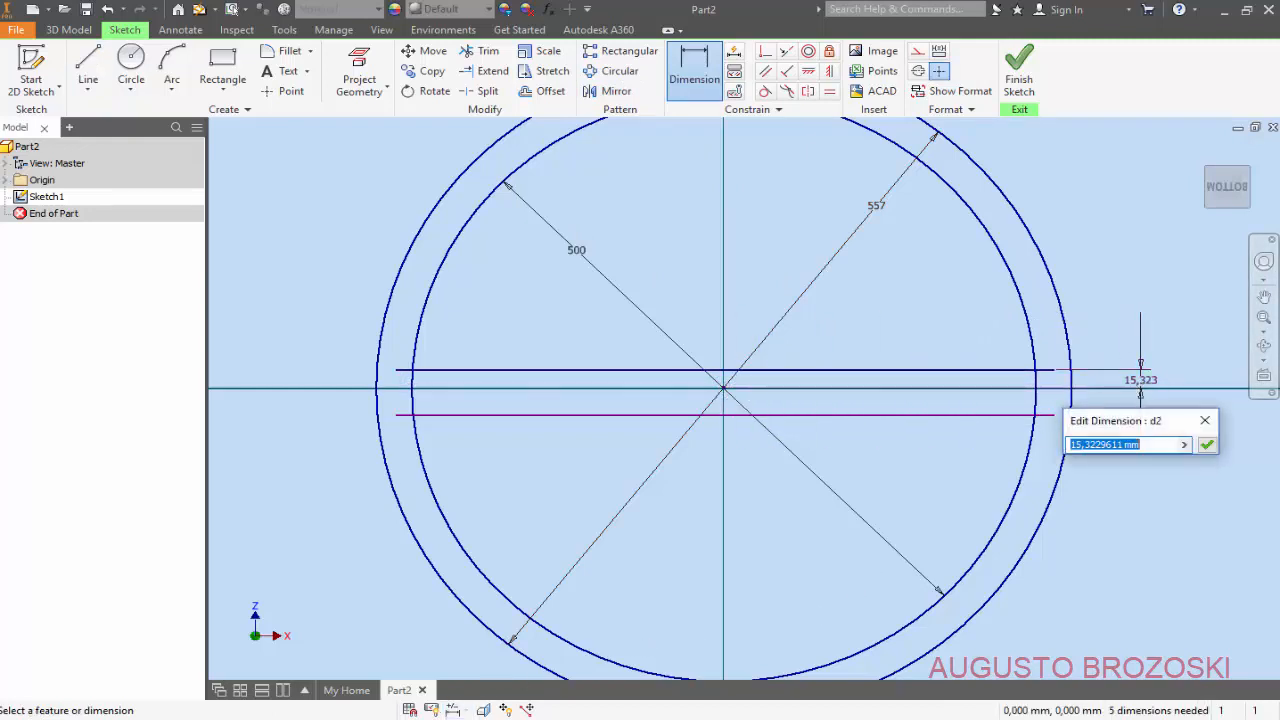
pyautogui.hotkey('alt', 'Tab')
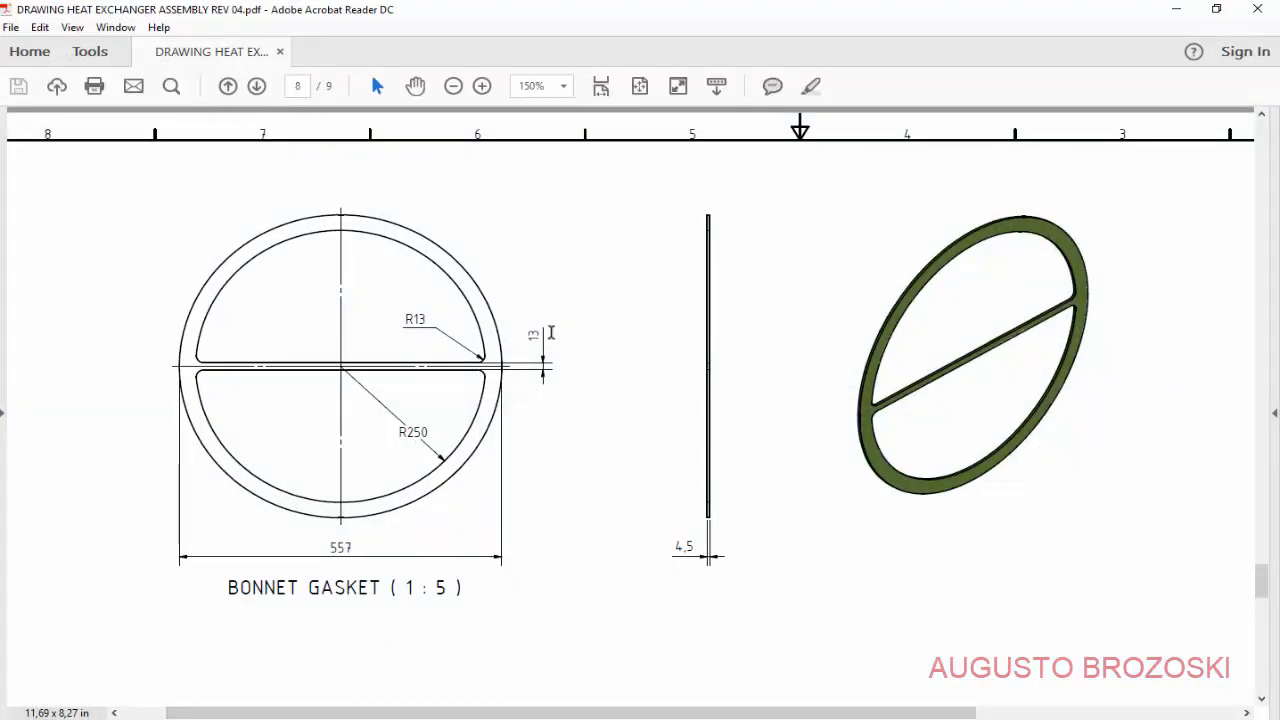
pyautogui.hotkey('alt', 'Tab')
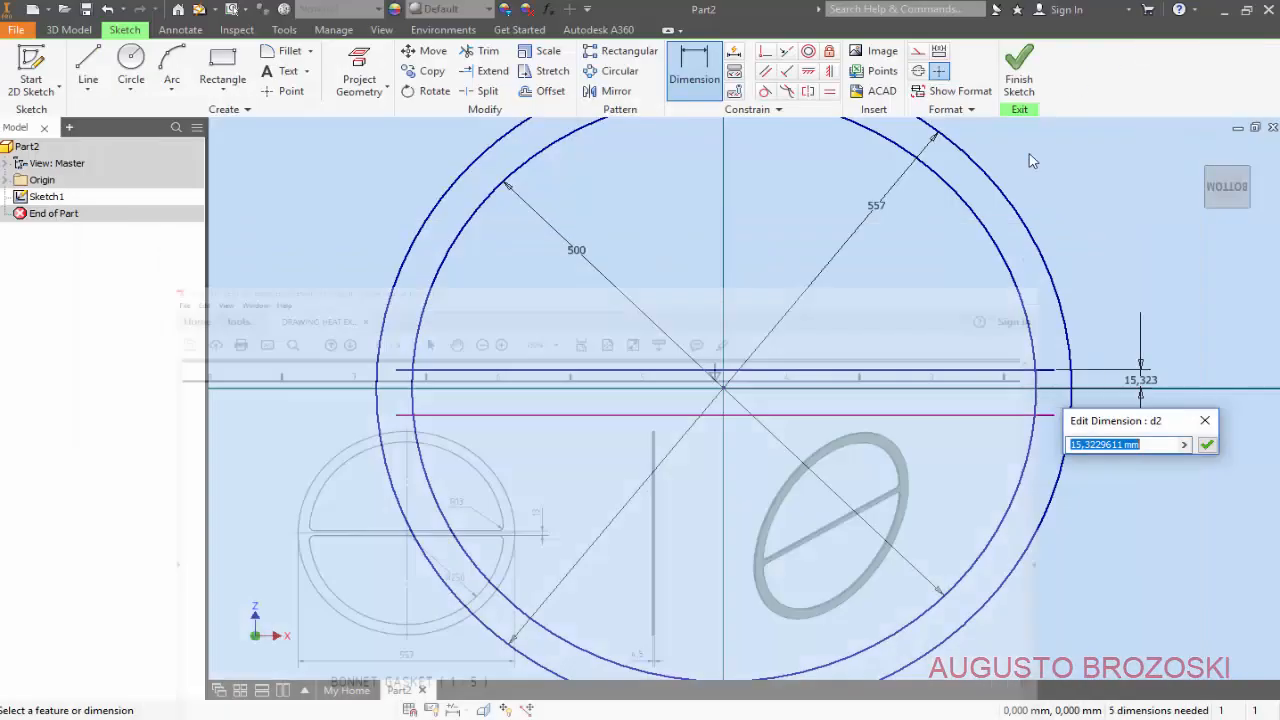
pyautogui.write('6')
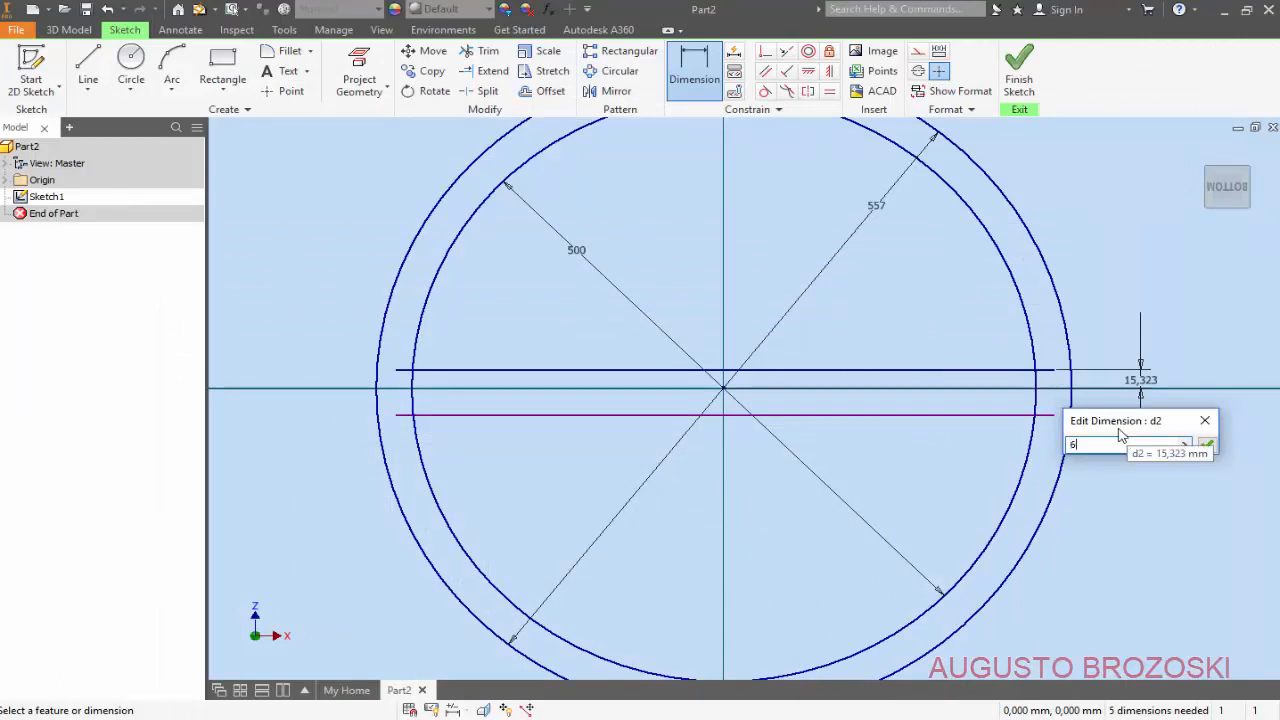
pyautogui.write('.5')
pyautogui.press('Return')
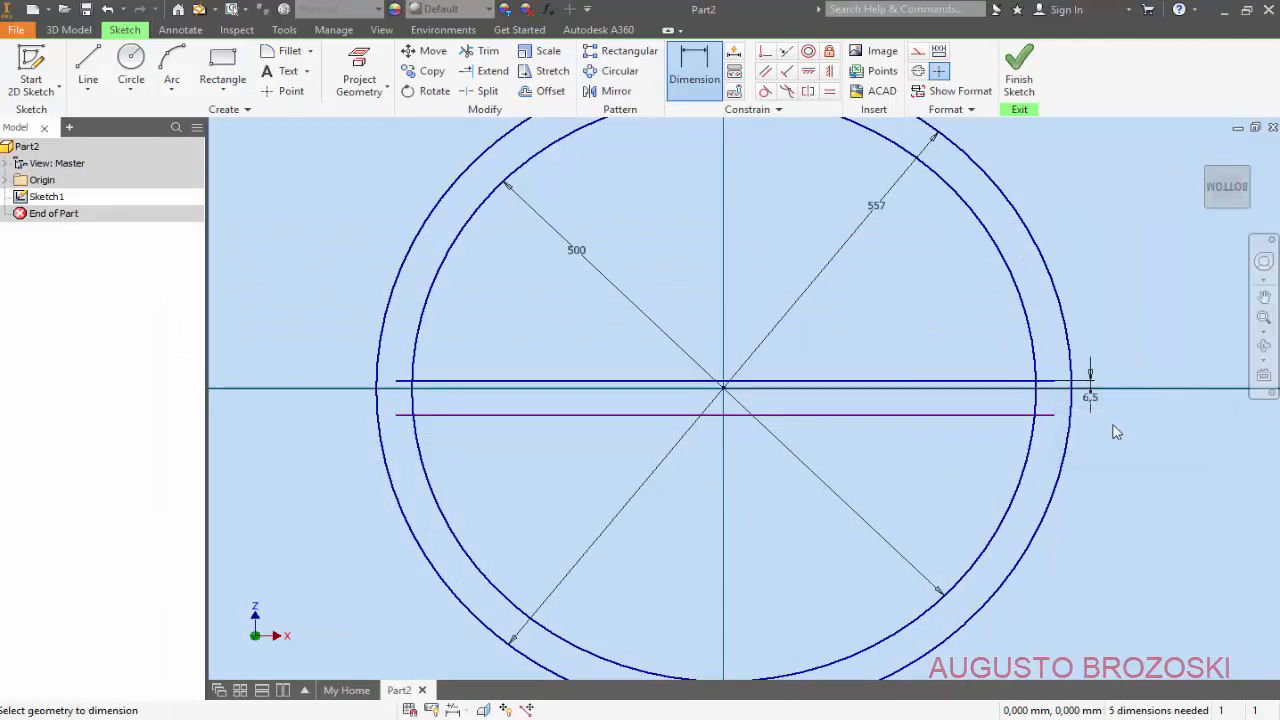
# Dimension the lower horizontal line 6.5 mm from the circles' centre.
pyautogui.click(905, 418)
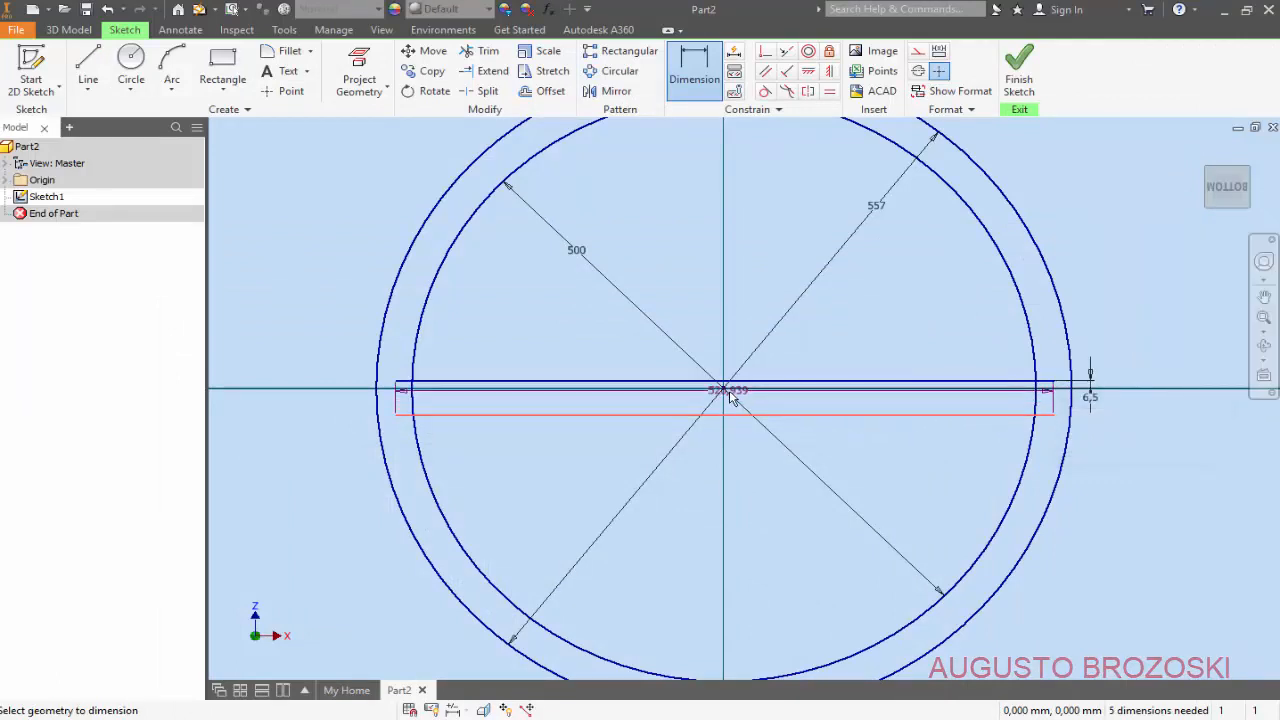
pyautogui.click(838, 381)
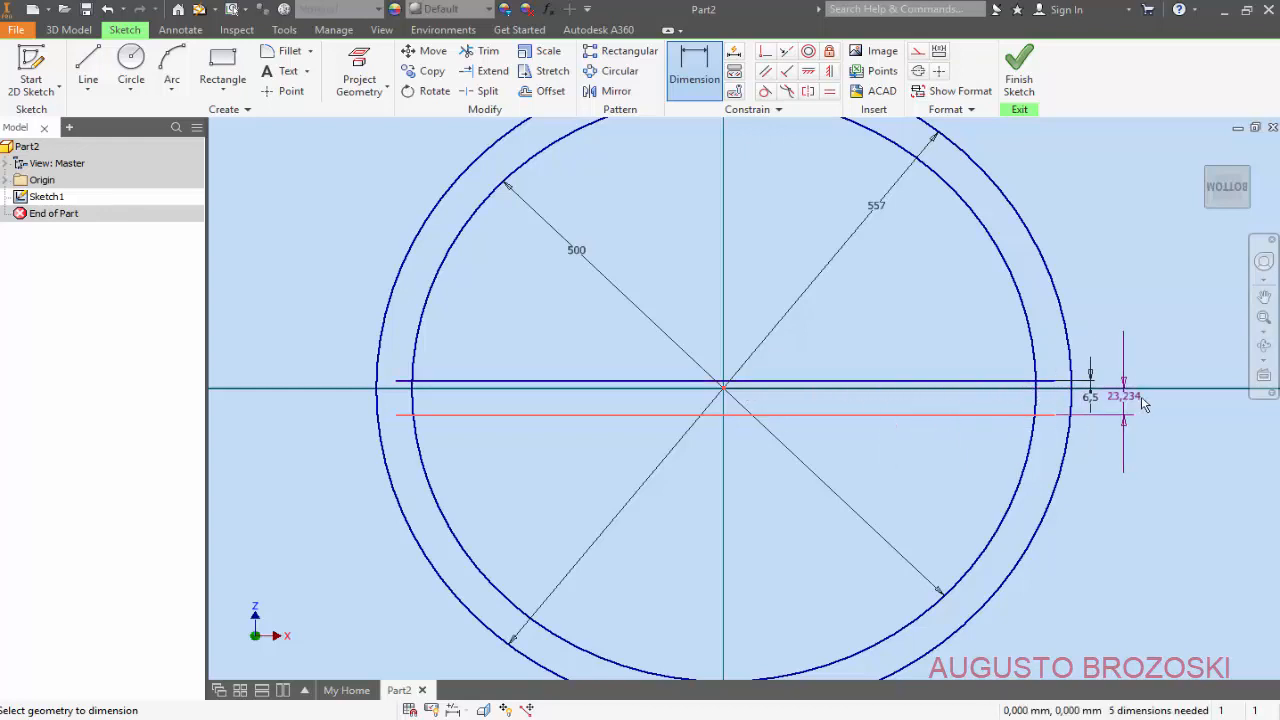
pyautogui.click(1152, 401)
pyautogui.write('6')
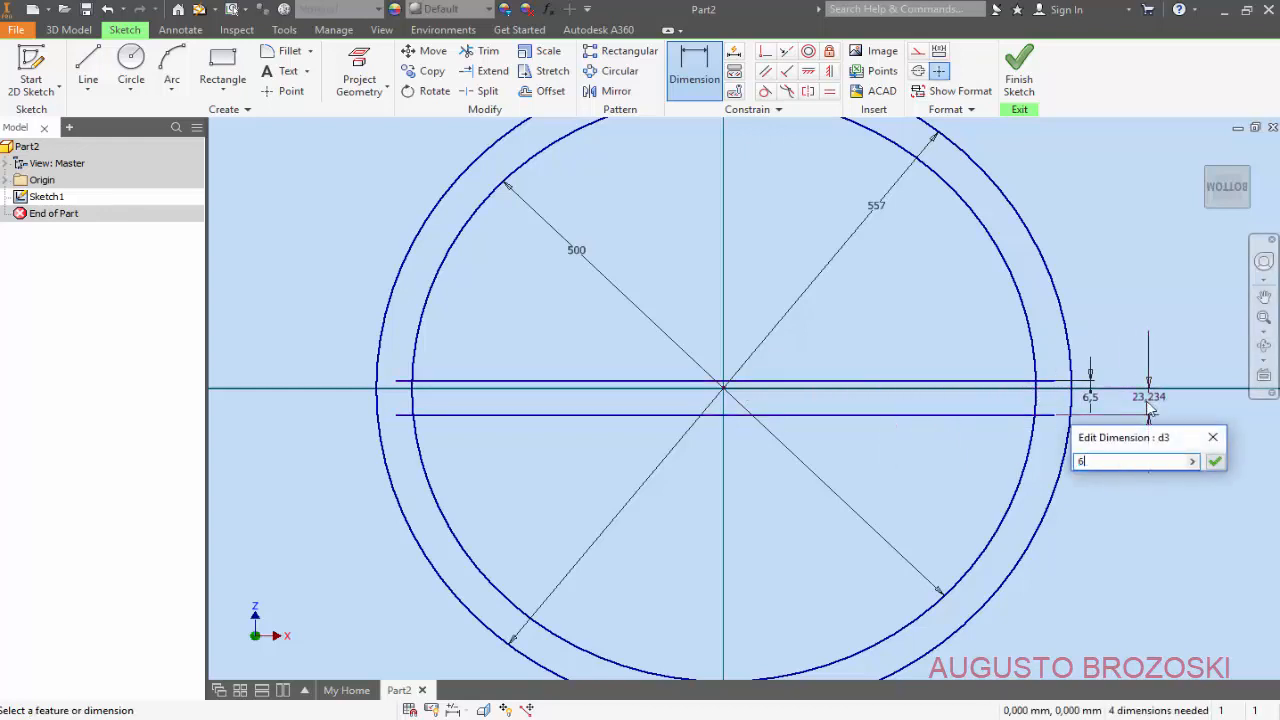
pyautogui.write('.5')
pyautogui.press('Return')
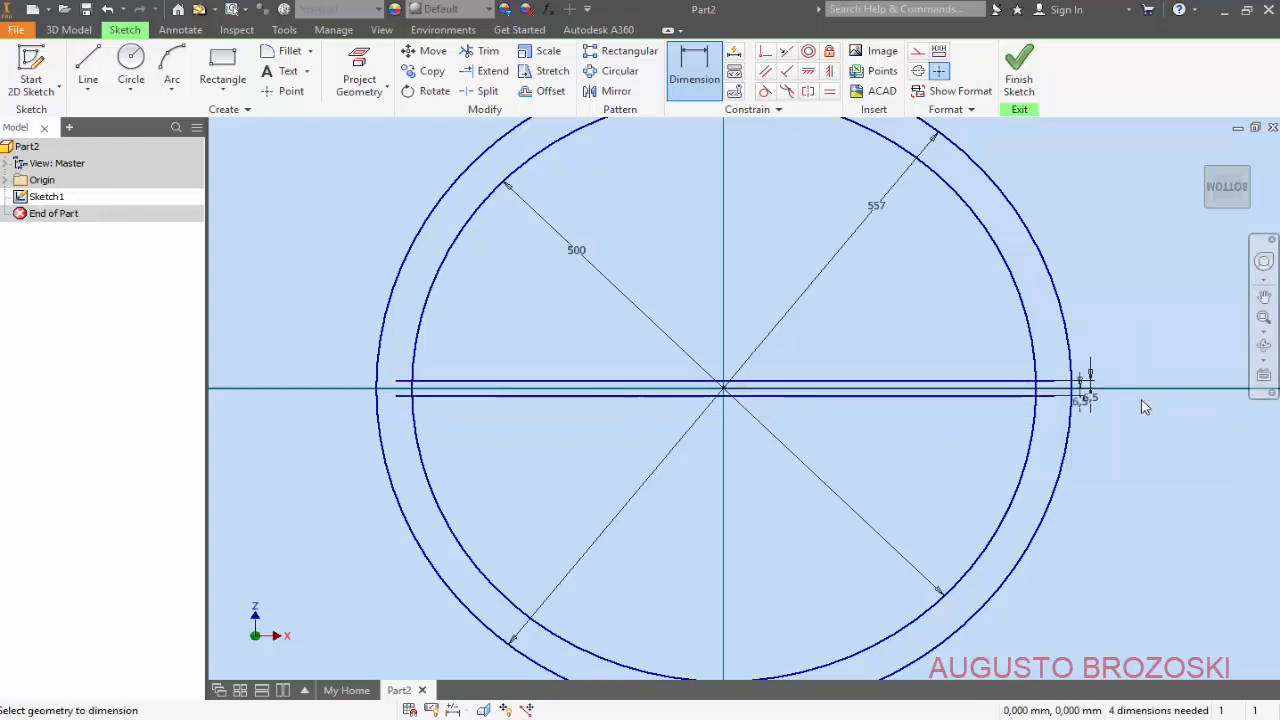
# Trim the left line ends outside the inner circle and the short inner-circle arc between the two lines.
pyautogui.click(484, 51)
pyautogui.scroll(5, 405, 414)
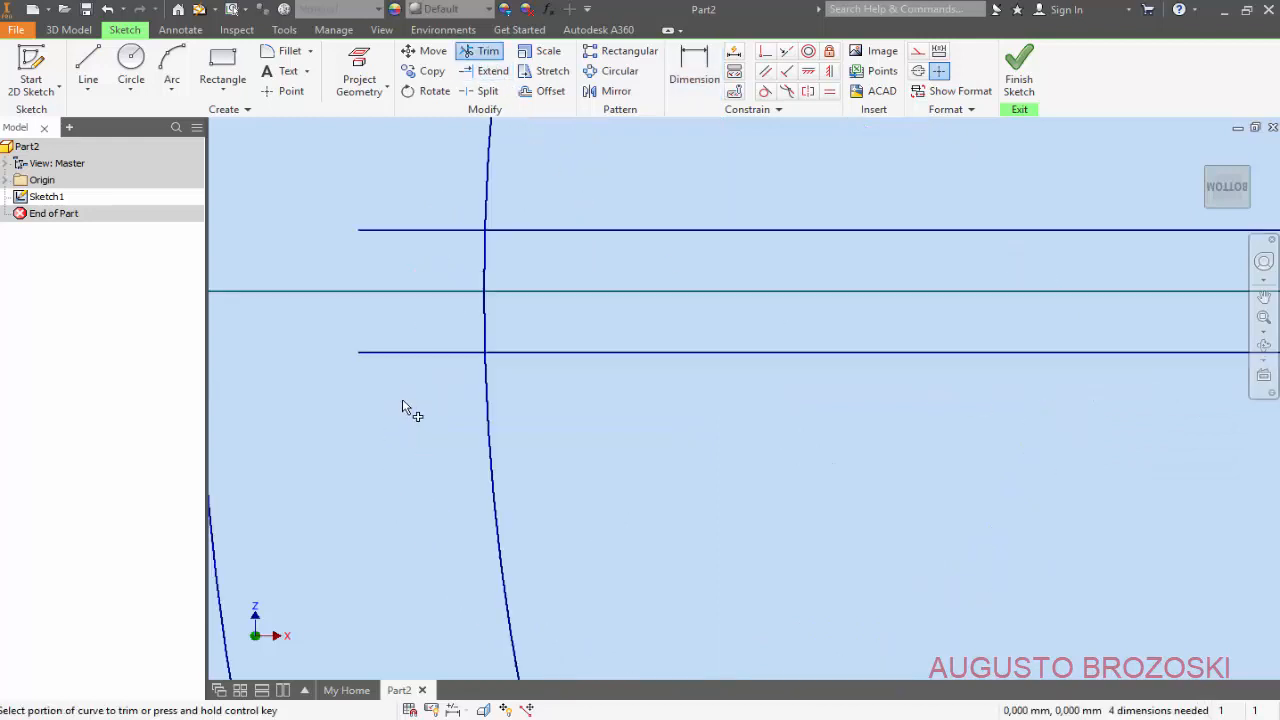
pyautogui.click(433, 231)
pyautogui.click(419, 352)
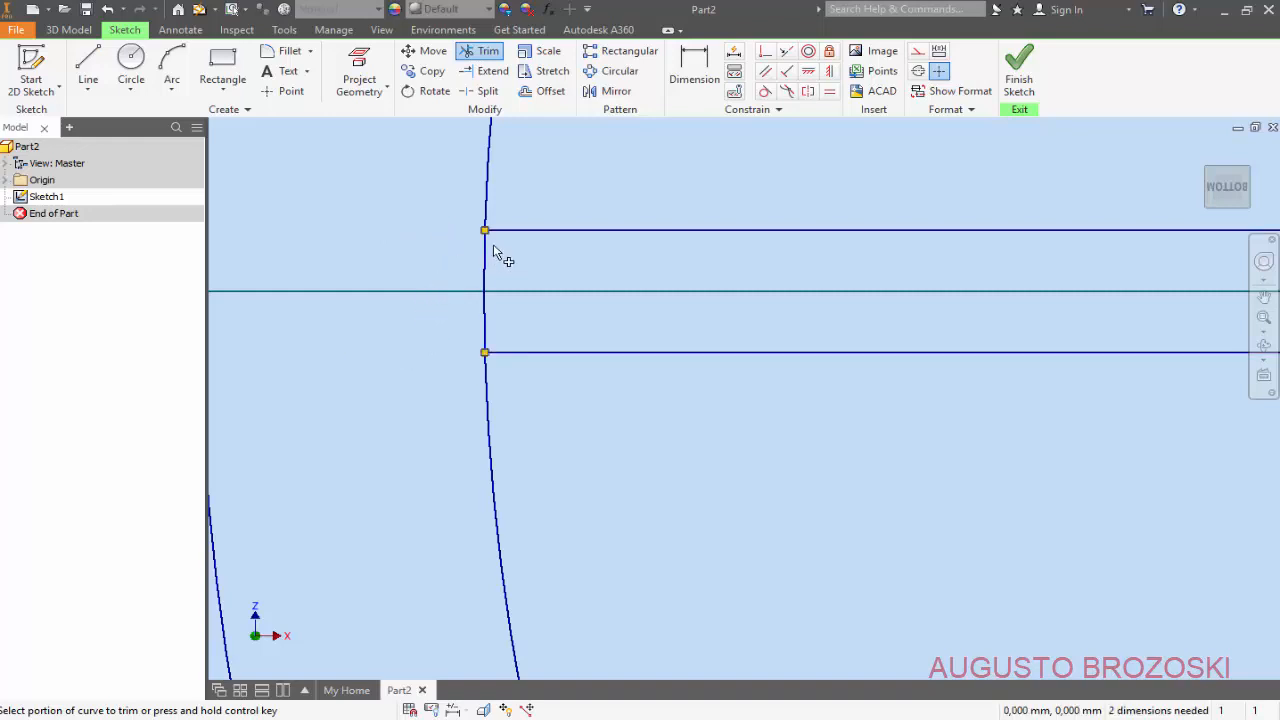
pyautogui.click(483, 296)
# Trim the right line ends beyond the inner circle and the arc between them, leaving two half-circle openings.
pyautogui.scroll(-4, 440, 340)
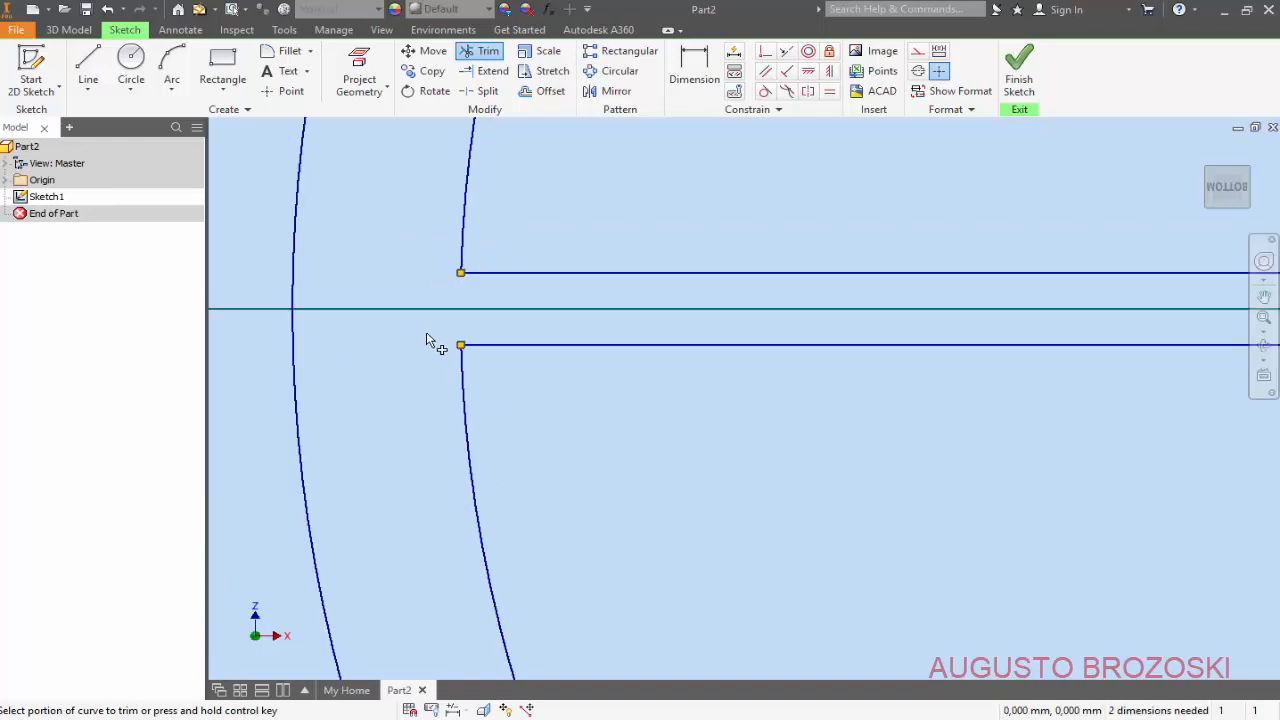
pyautogui.scroll(4, 814, 330)
pyautogui.scroll(3, 808, 292)
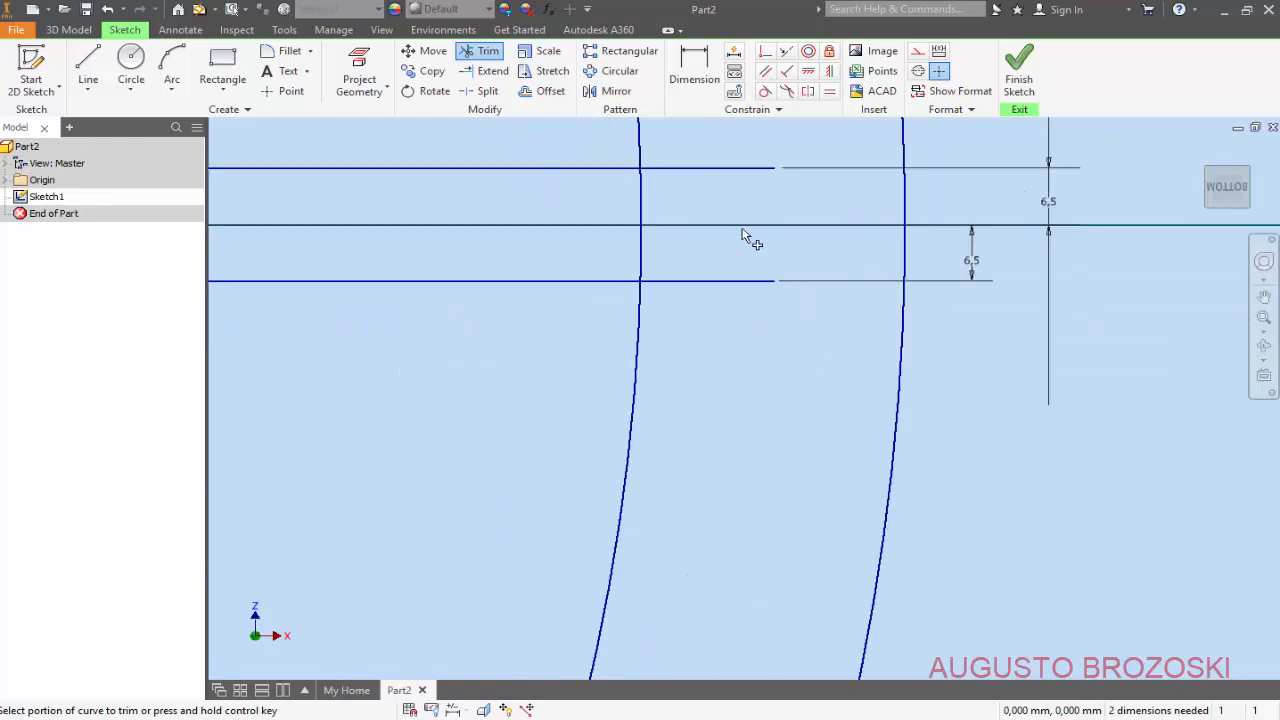
pyautogui.click(718, 169)
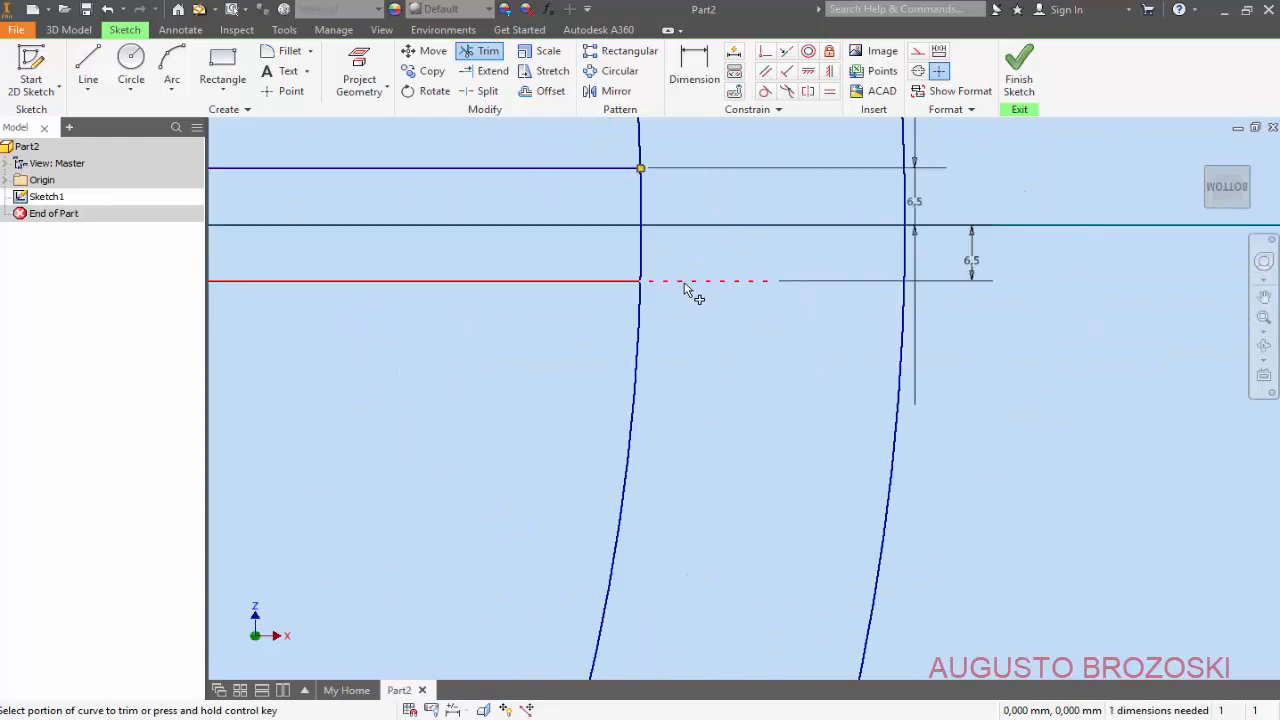
pyautogui.click(688, 283)
pyautogui.click(641, 250)
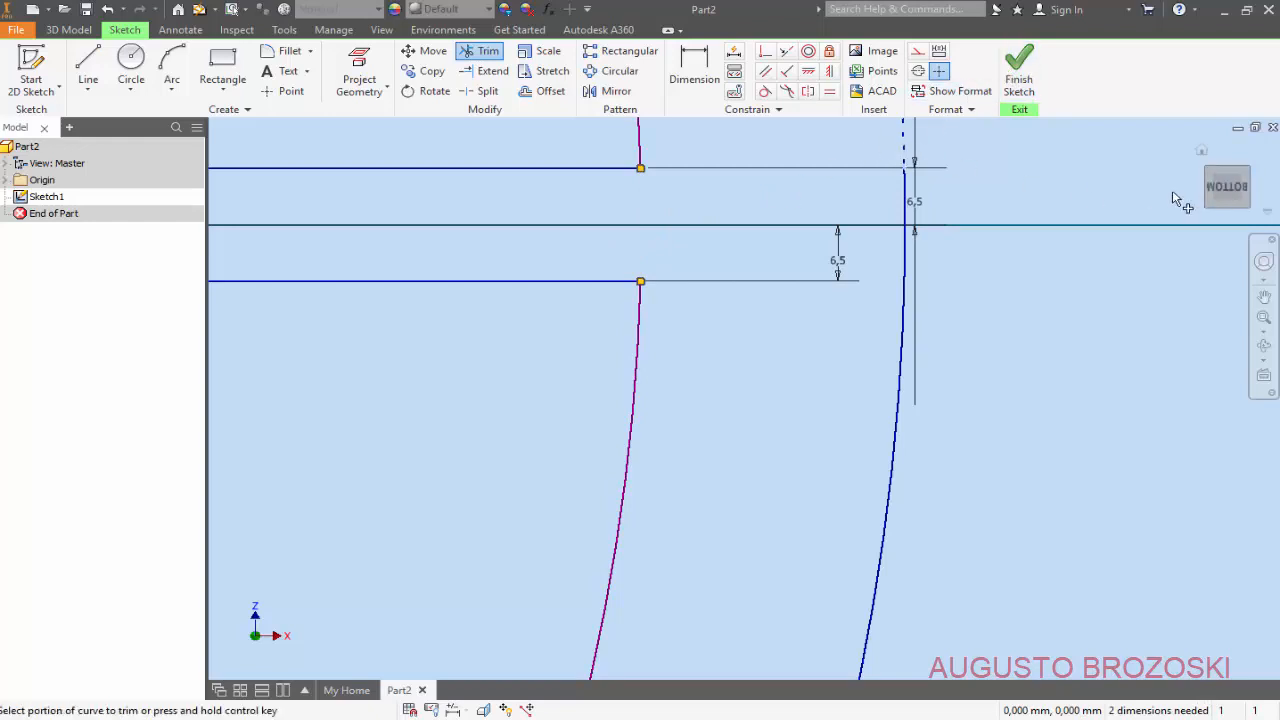
pyautogui.click(1228, 190)
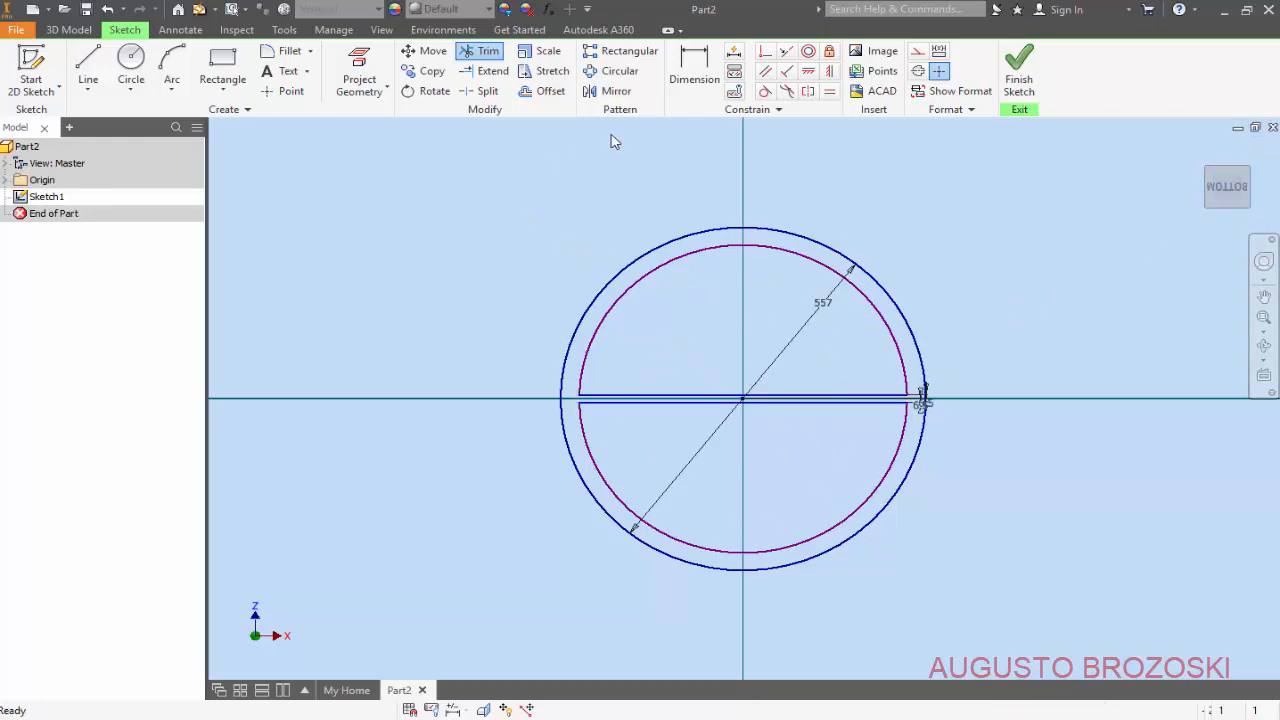
# Dimension the upper inner arc with a radius of 250 mm.
pyautogui.press('Escape')
pyautogui.click(694, 70)
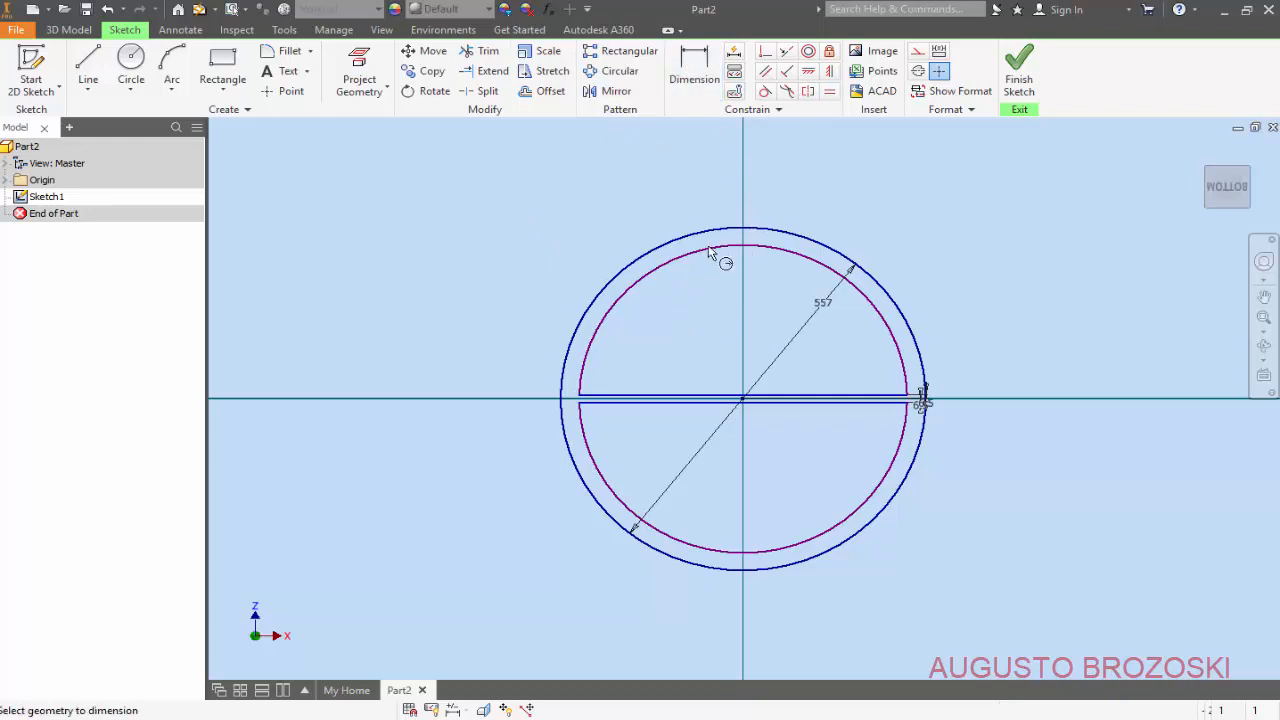
pyautogui.click(695, 260)
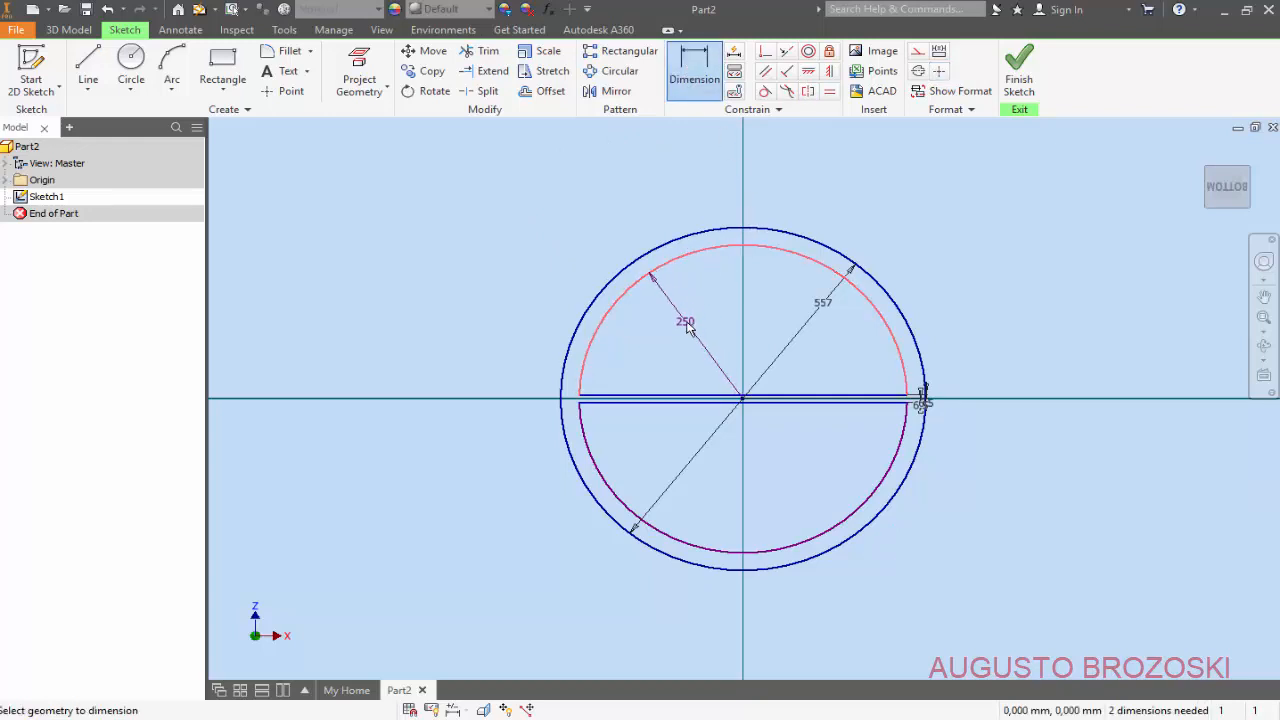
pyautogui.click(683, 321)
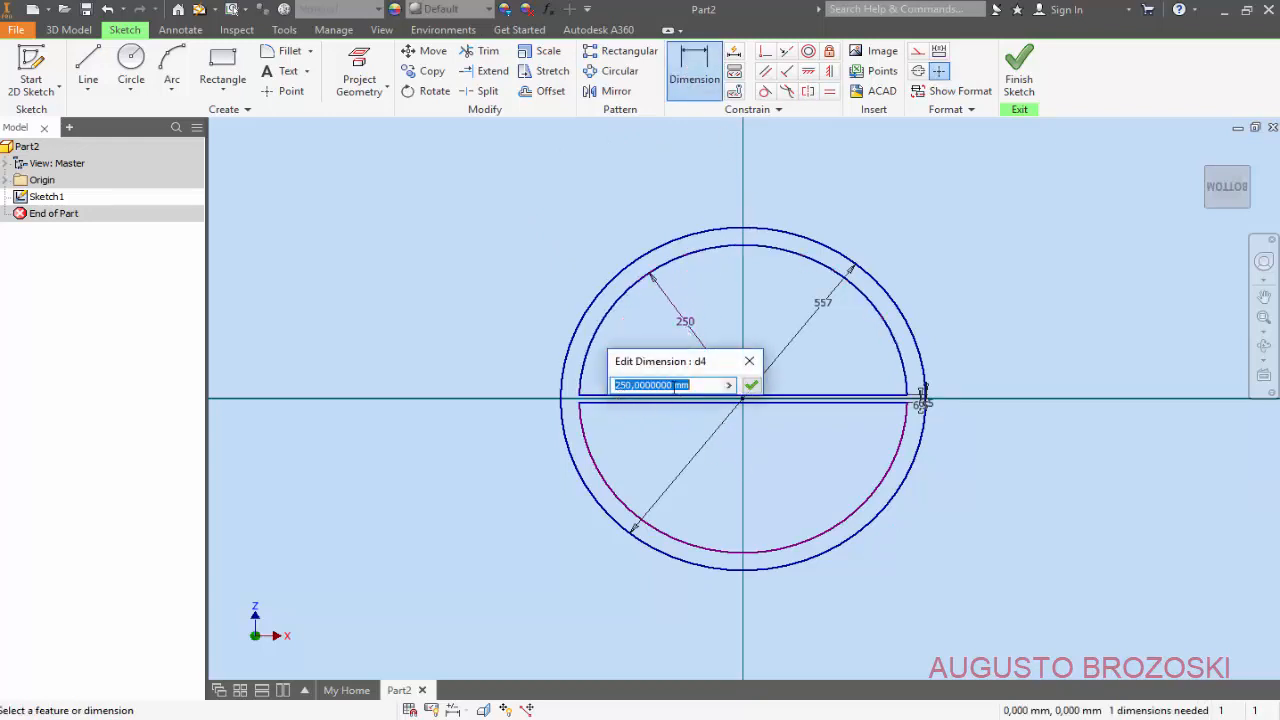
pyautogui.click(752, 386)
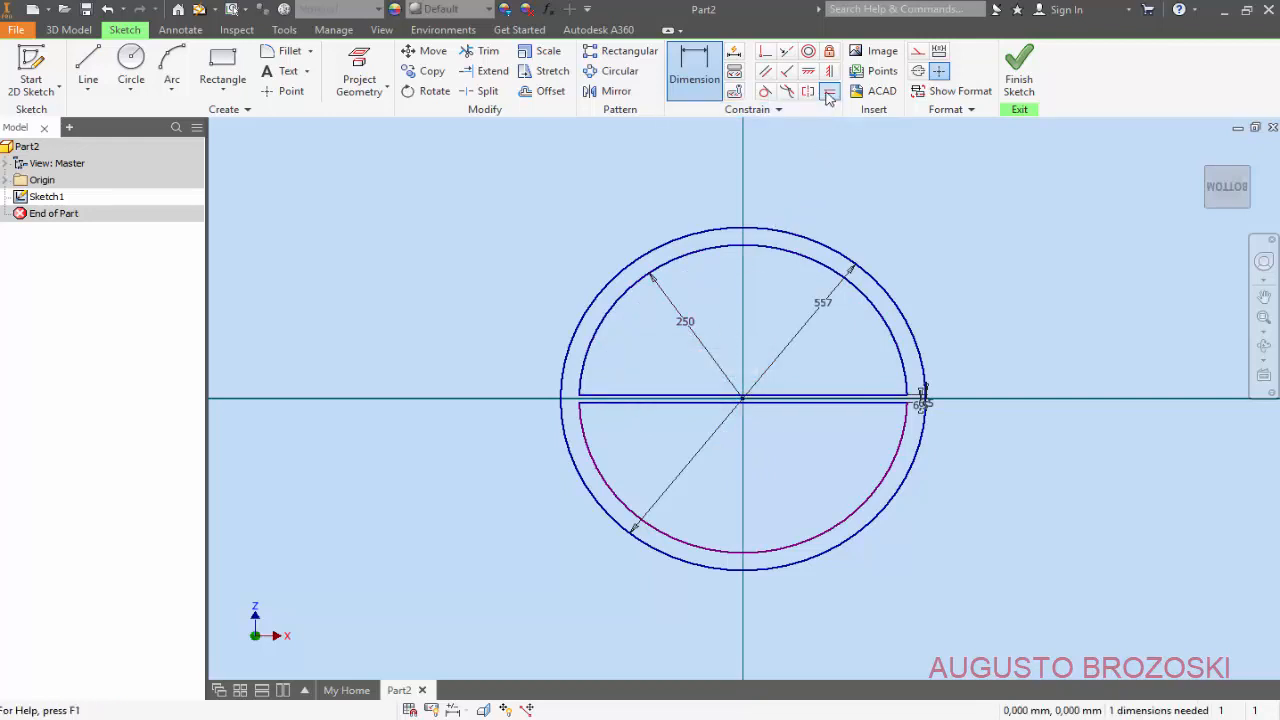
# Constrain the lower inner arc equal to the upper inner arc and finish the sketch.
pyautogui.click(857, 515)
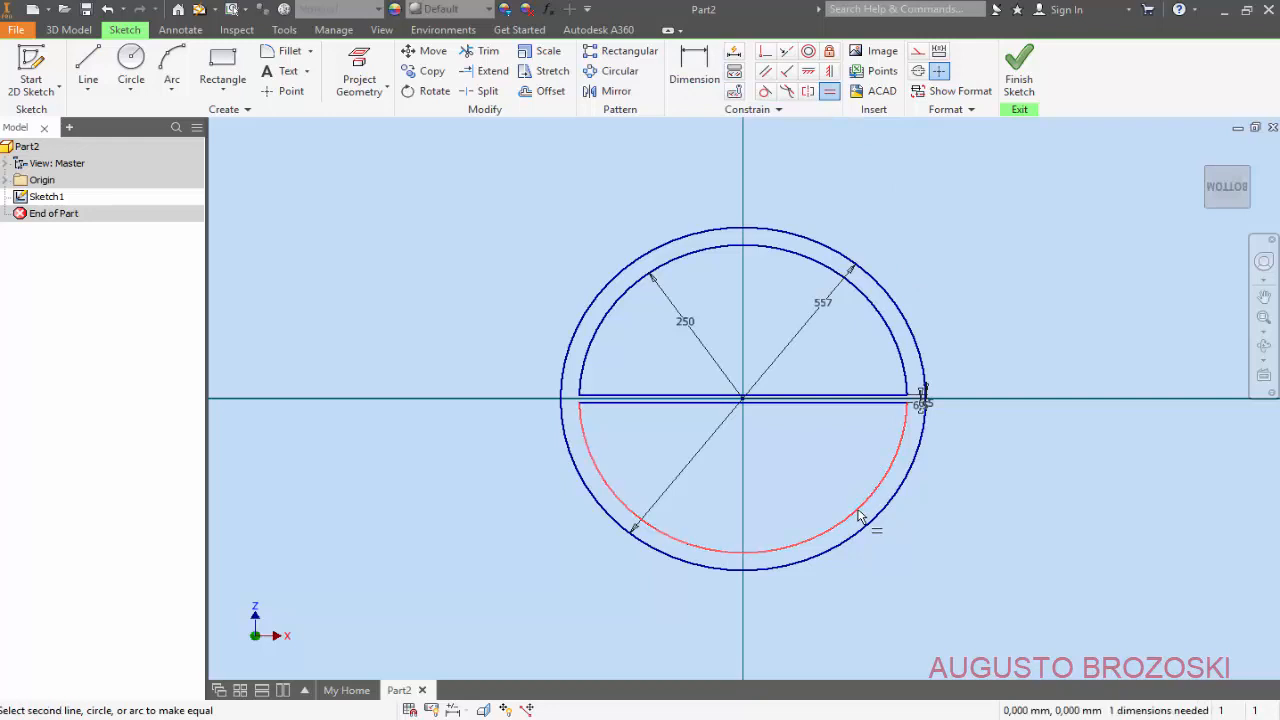
pyautogui.click(777, 252)
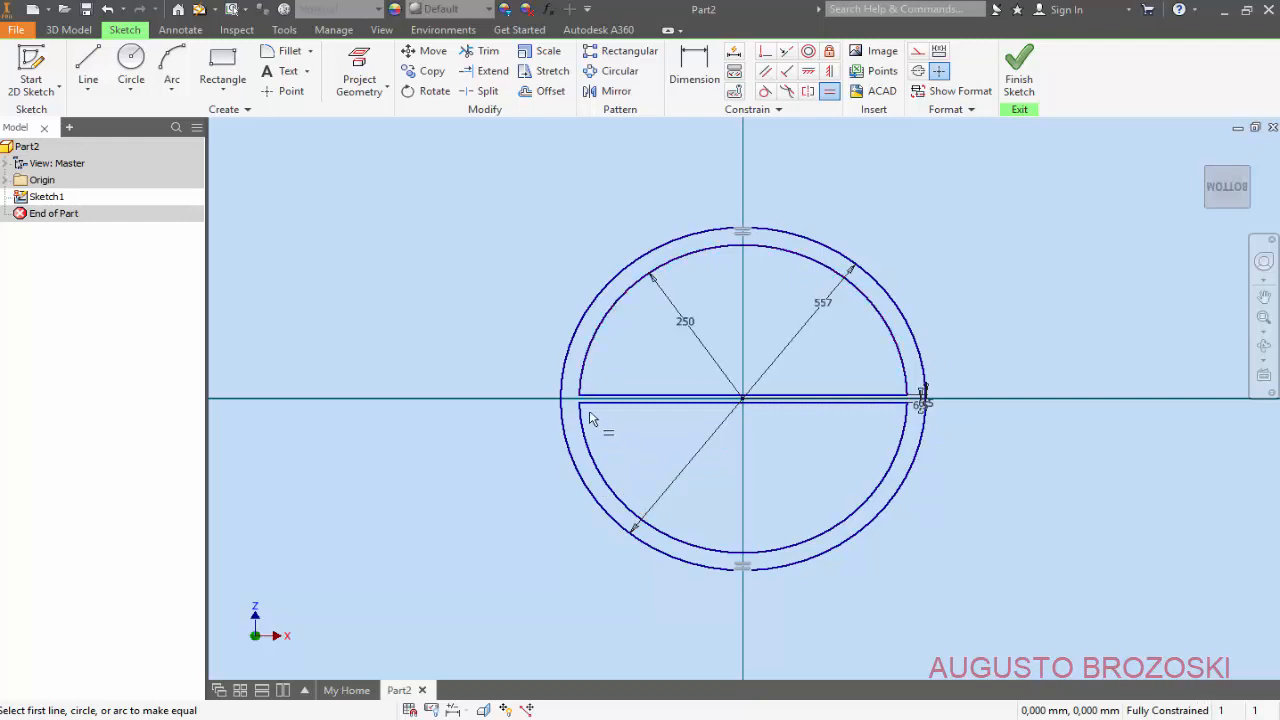
pyautogui.click(1005, 80)
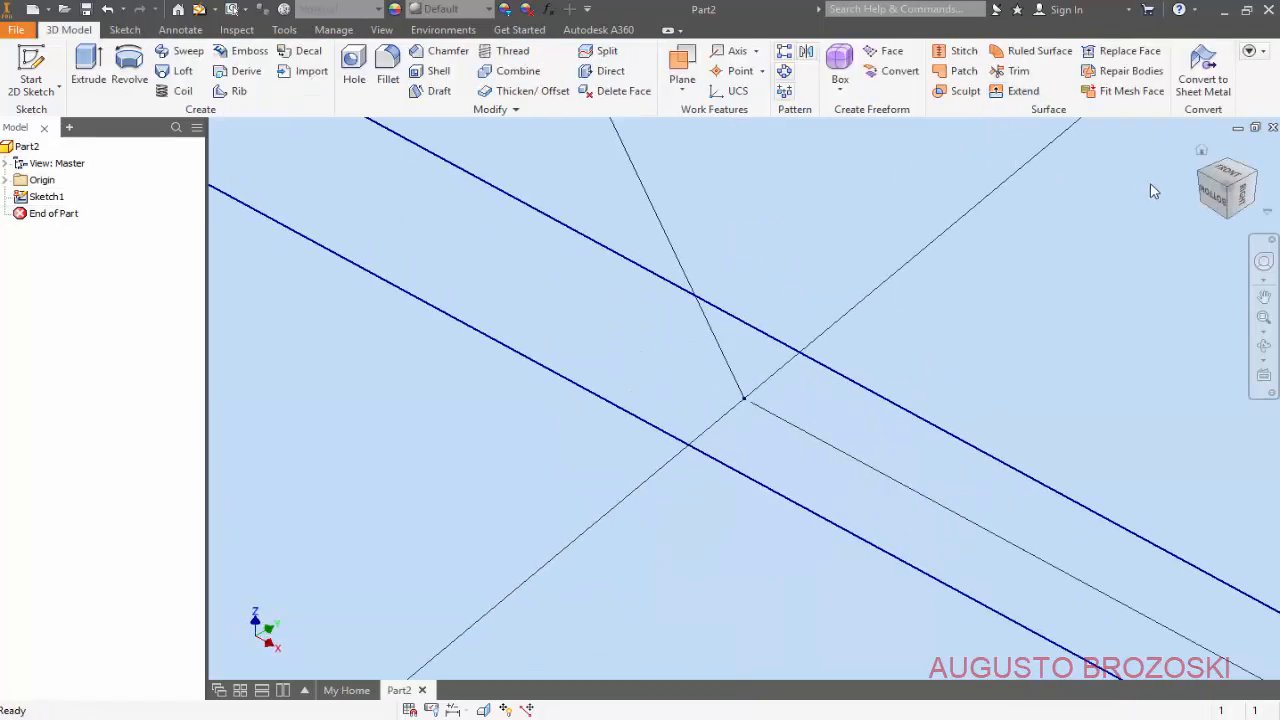
# Extrude the profile of the ring and crossbar by 4.5 mm as a solid.
pyautogui.click(1203, 152)
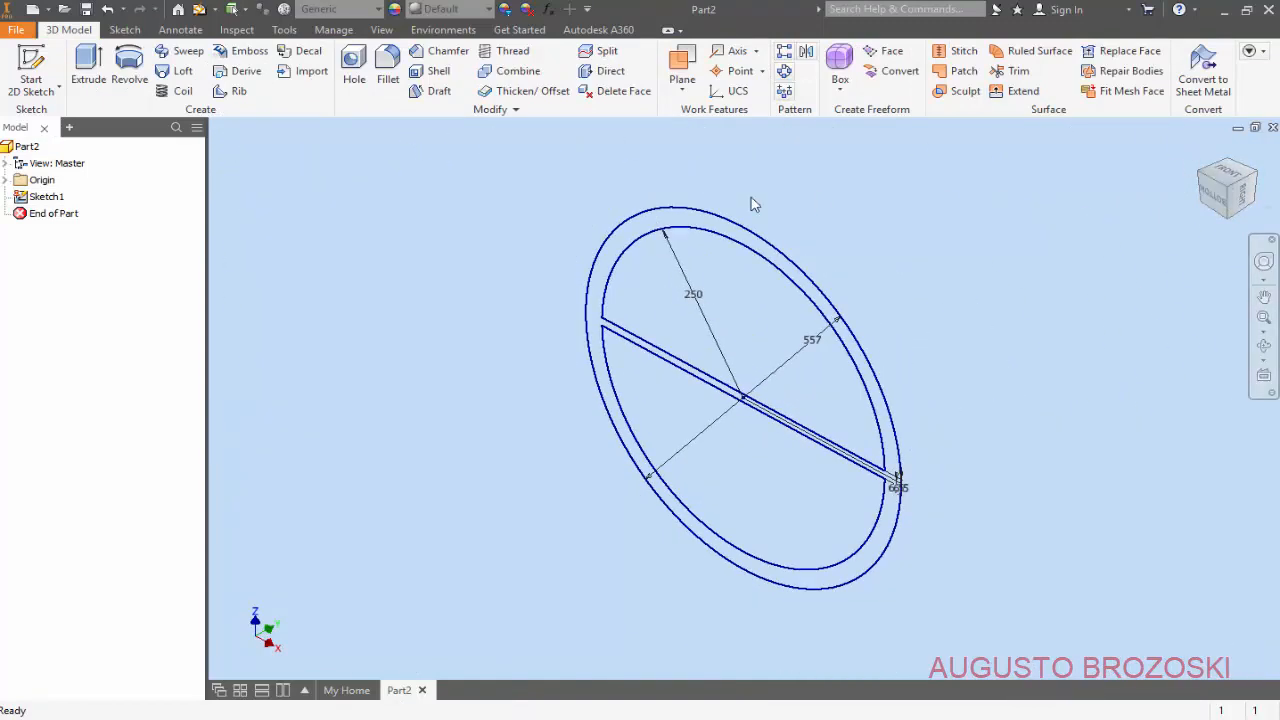
pyautogui.click(88, 68)
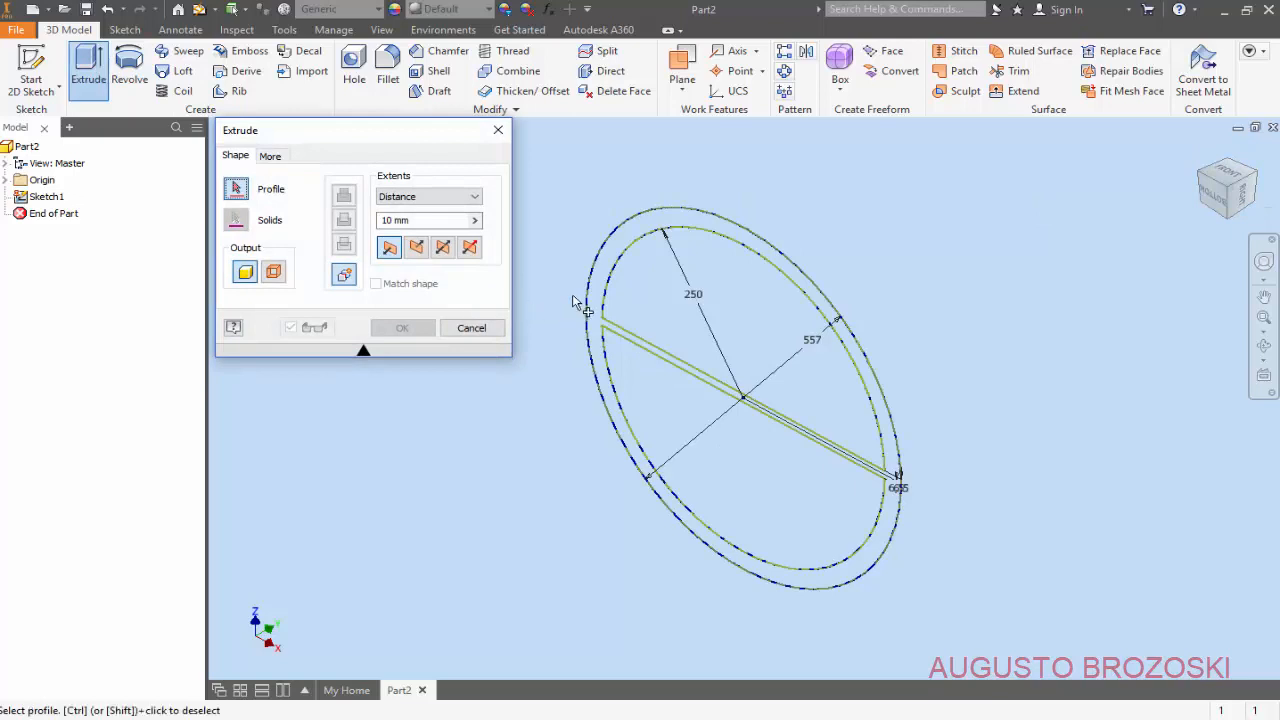
pyautogui.click(608, 263)
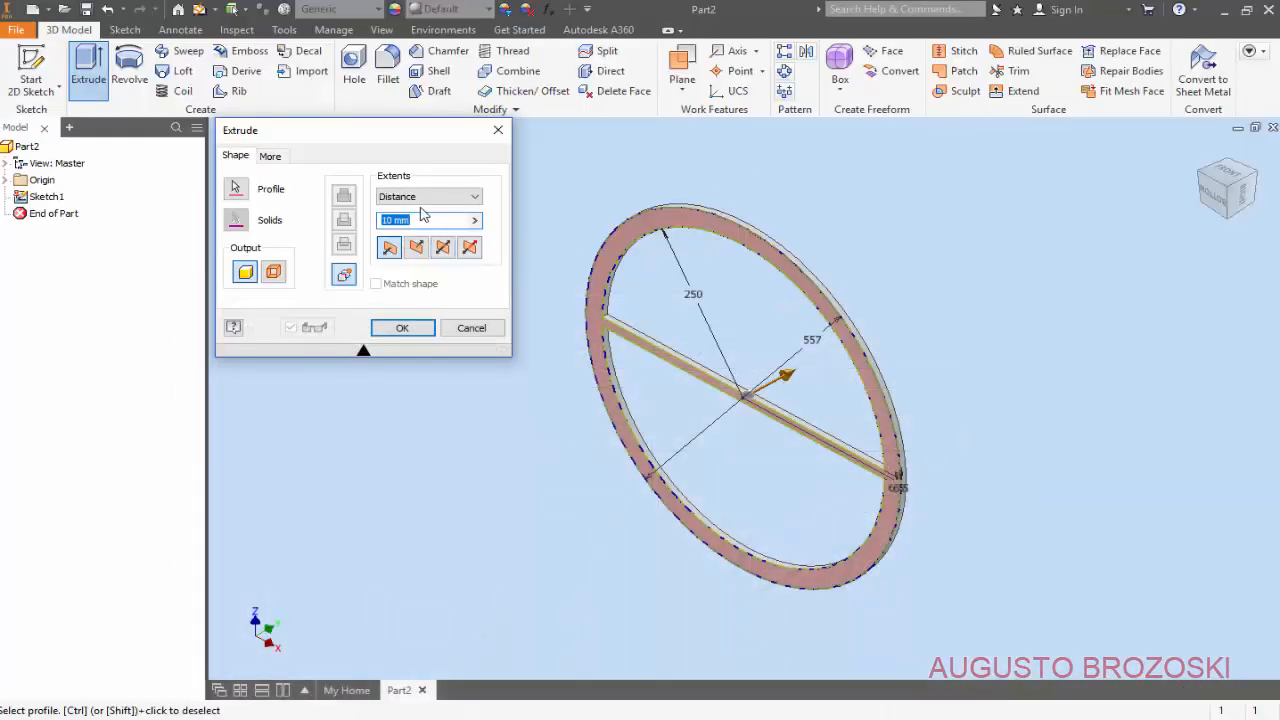
pyautogui.write('4,')
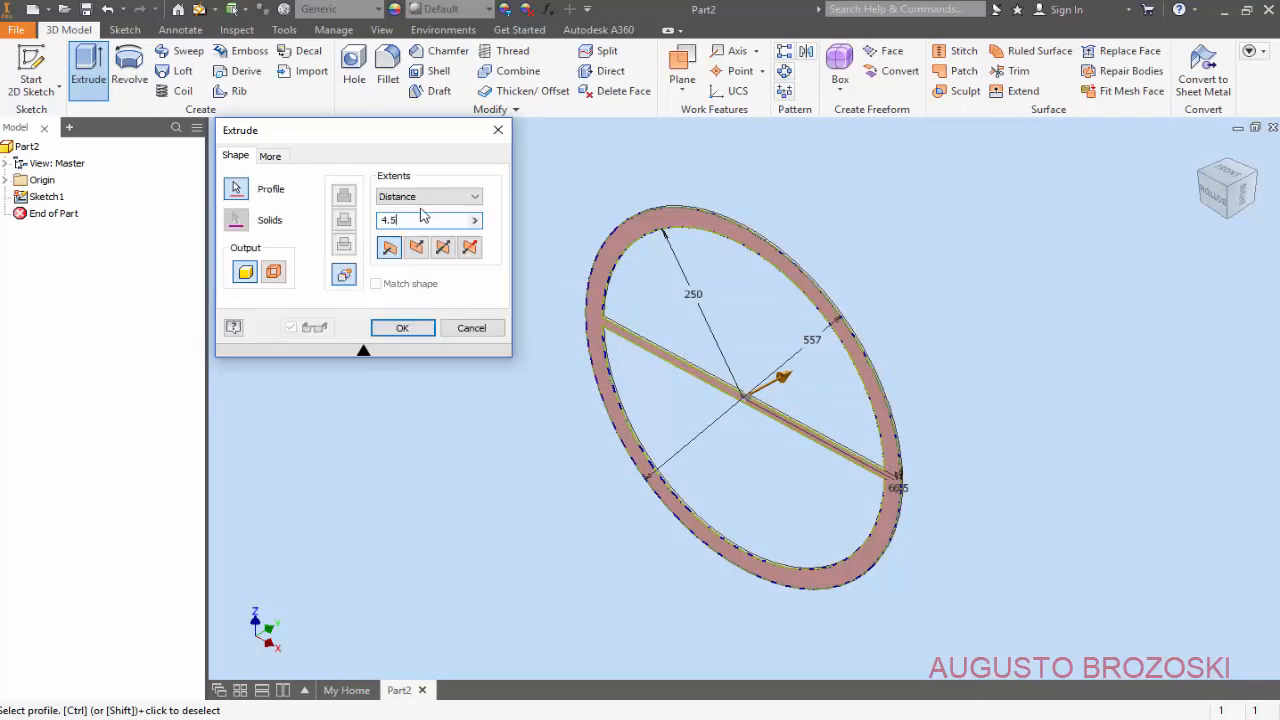
pyautogui.write('5')
pyautogui.press('Return')
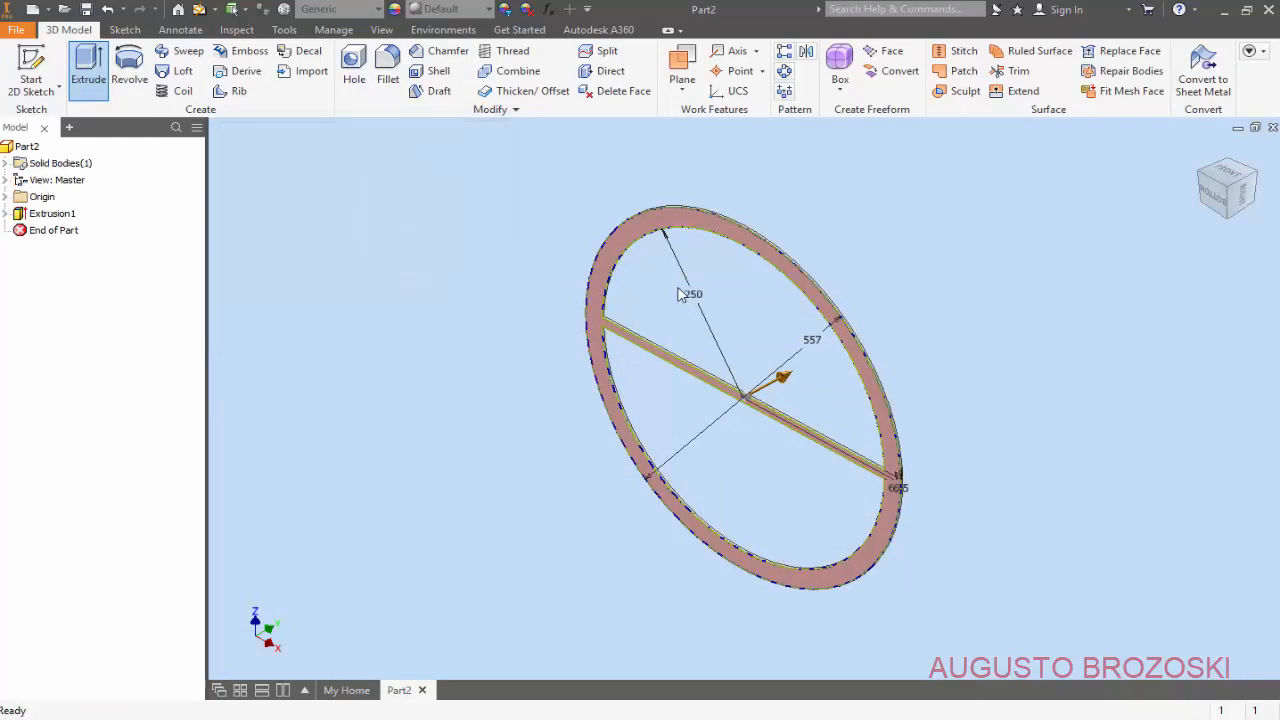
# Check the bonnet gasket's corner radius in the Adobe Acrobat Reader drawing and return to Inventor.
pyautogui.scroll(-5, 668, 257)
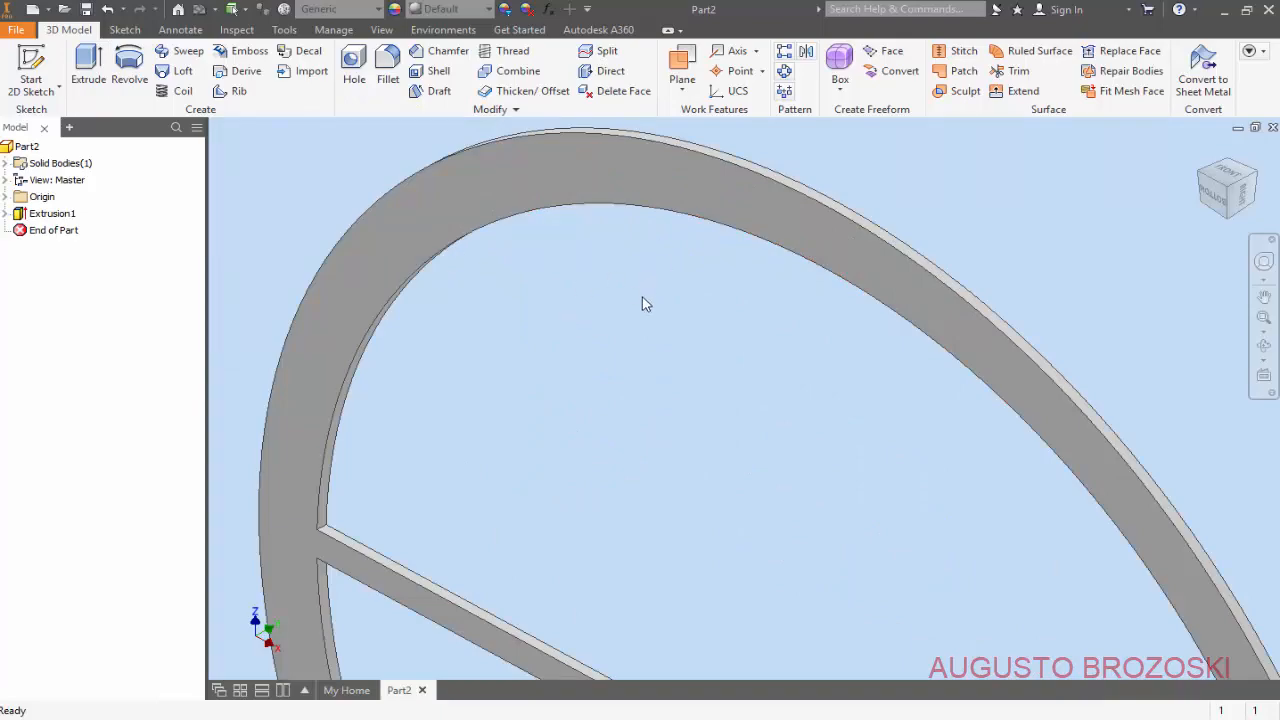
pyautogui.scroll(5, 645, 304)
pyautogui.hotkey('alt', 'Tab')
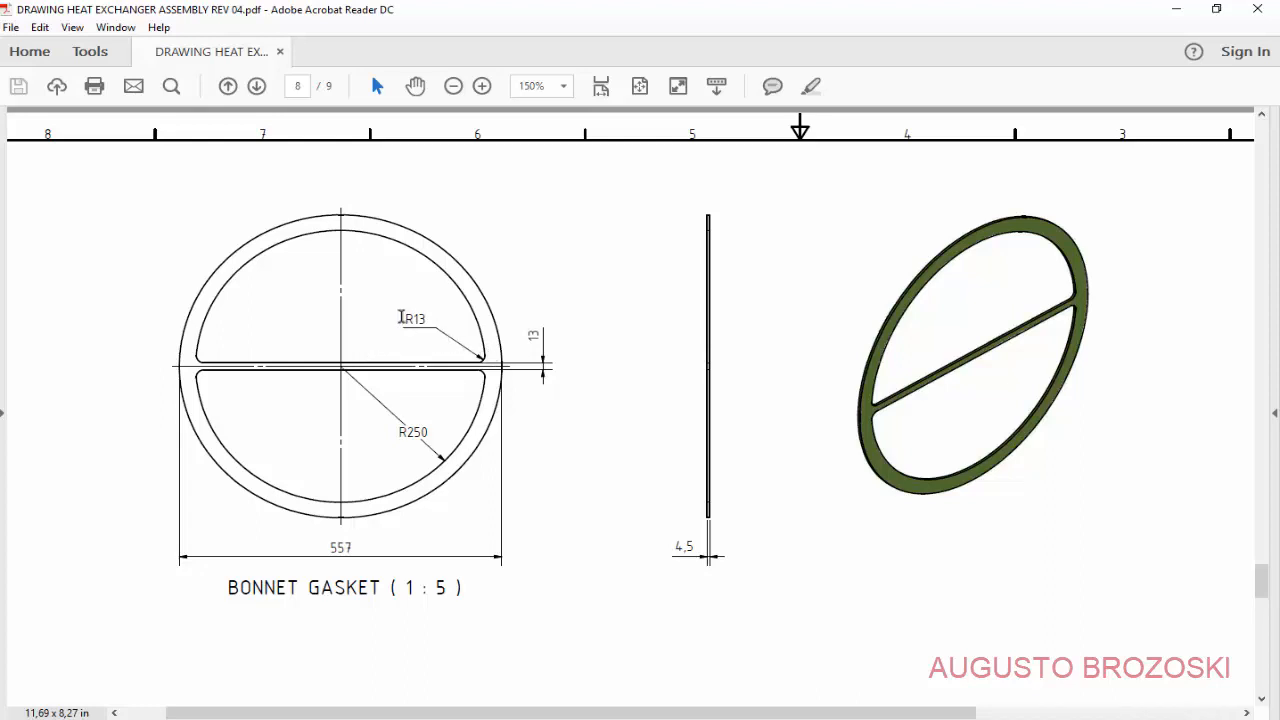
pyautogui.click(1170, 10)
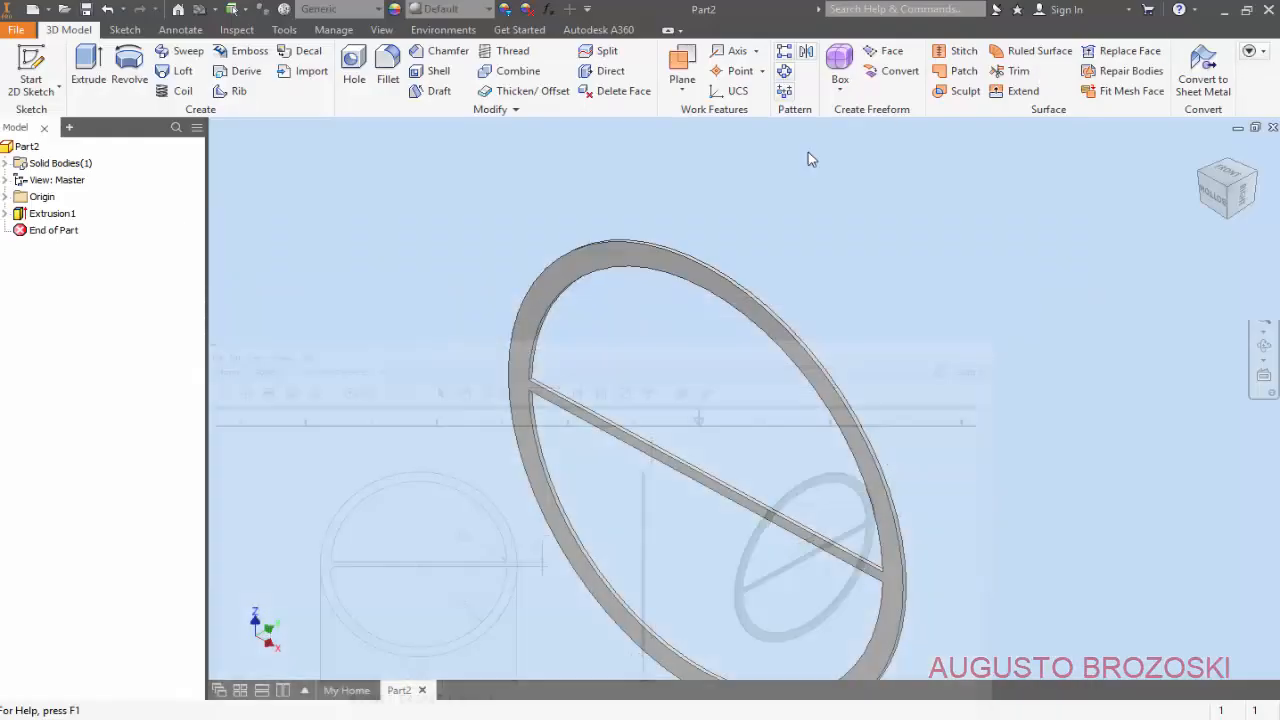
# Start a fillet with radius 133 and select the two corner edges where the crossbar's left end meets the ring.
pyautogui.click(387, 62)
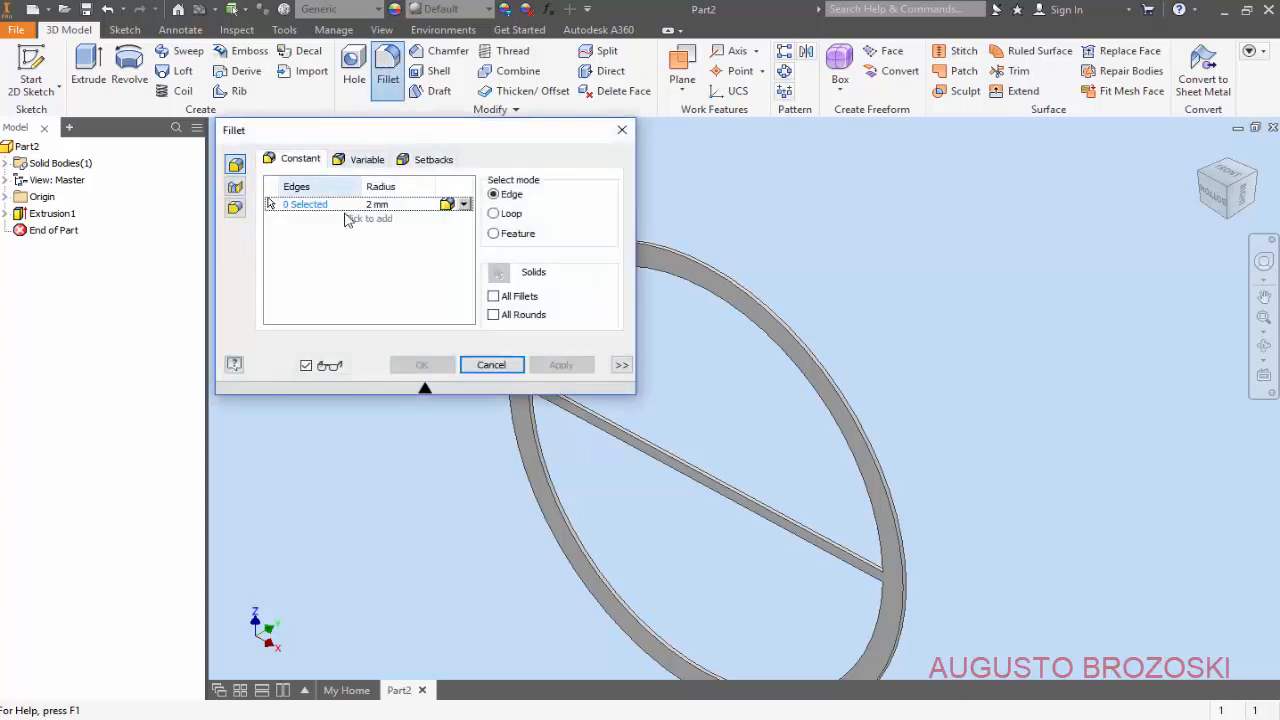
pyautogui.click(377, 205)
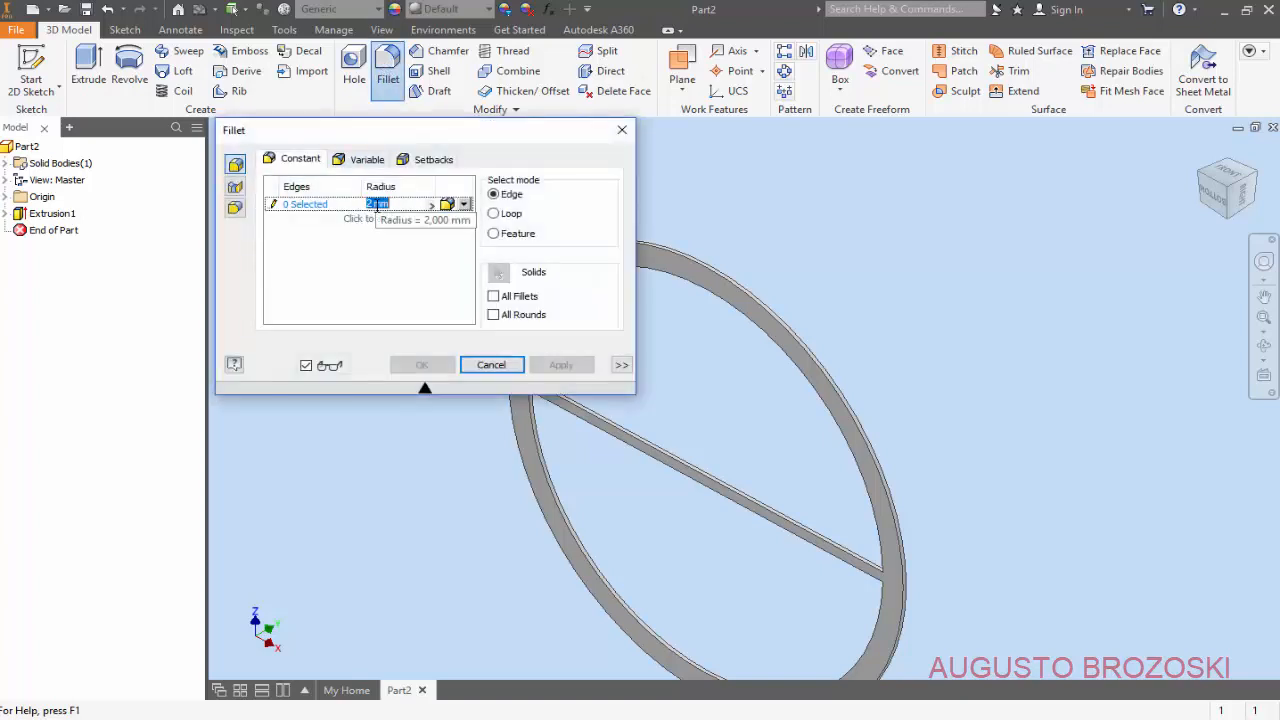
pyautogui.write('133')
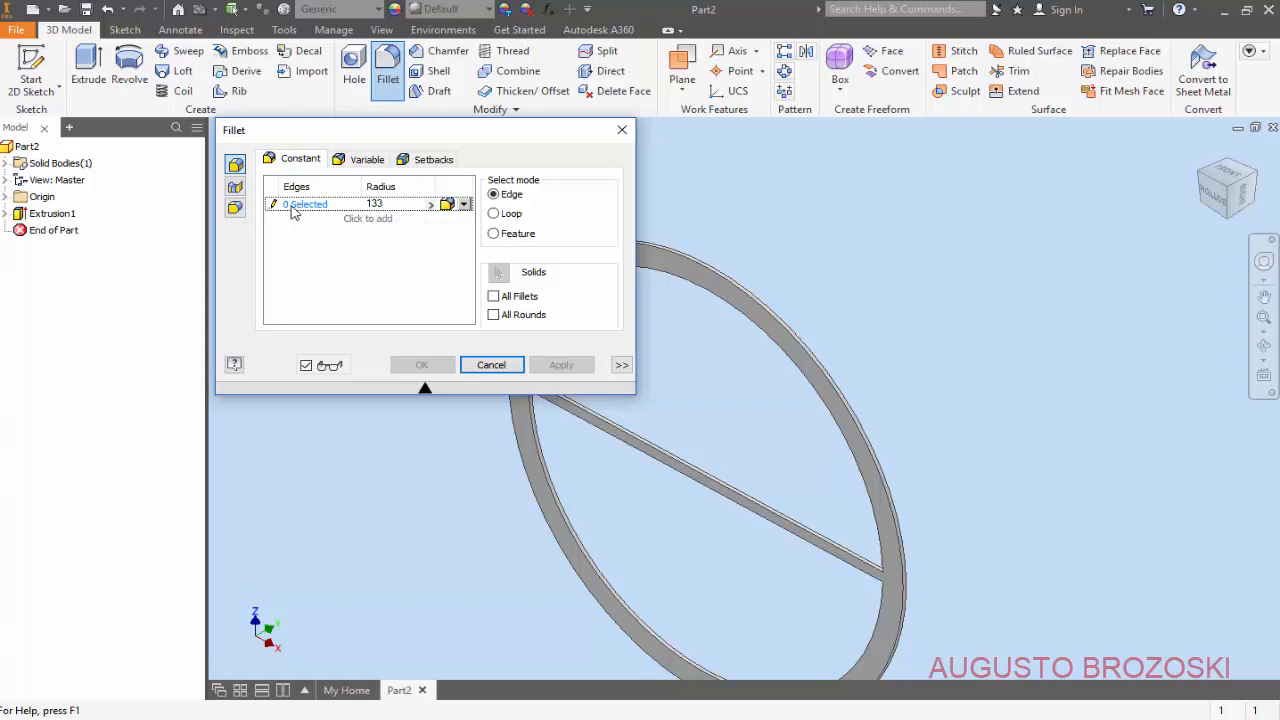
pyautogui.click(292, 205)
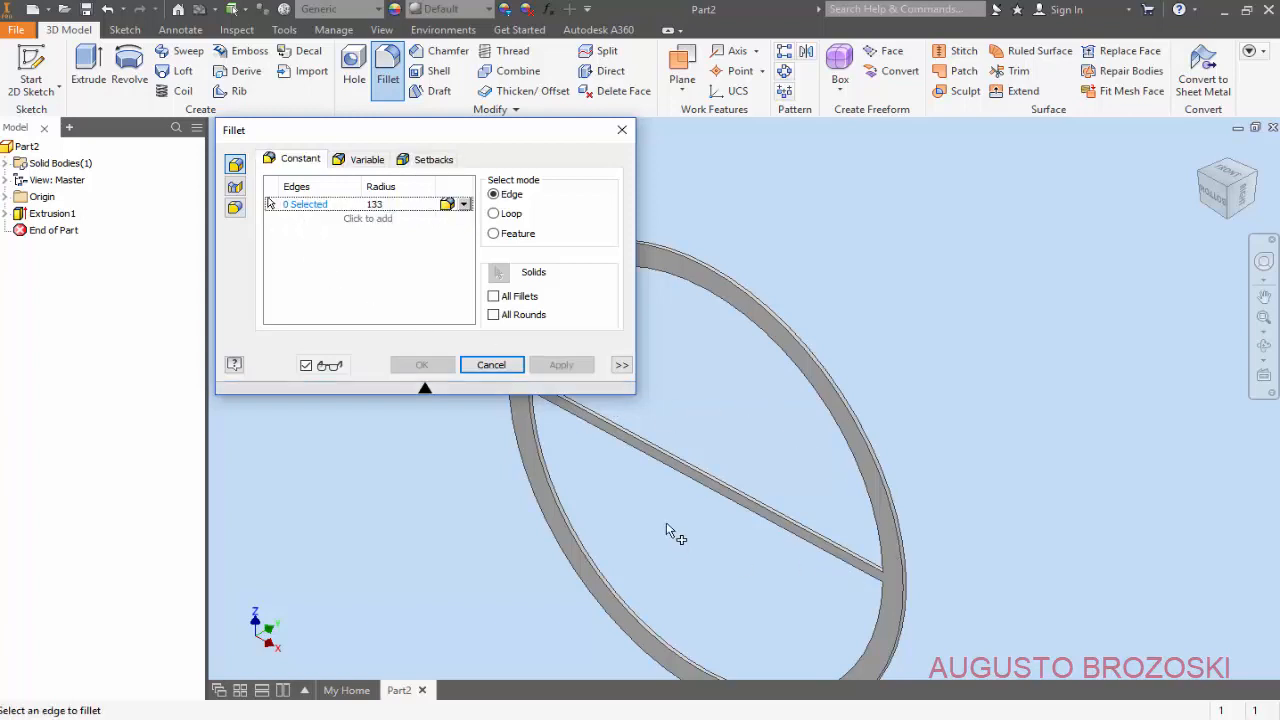
pyautogui.scroll(-5, 690, 520)
pyautogui.scroll(6, 722, 500)
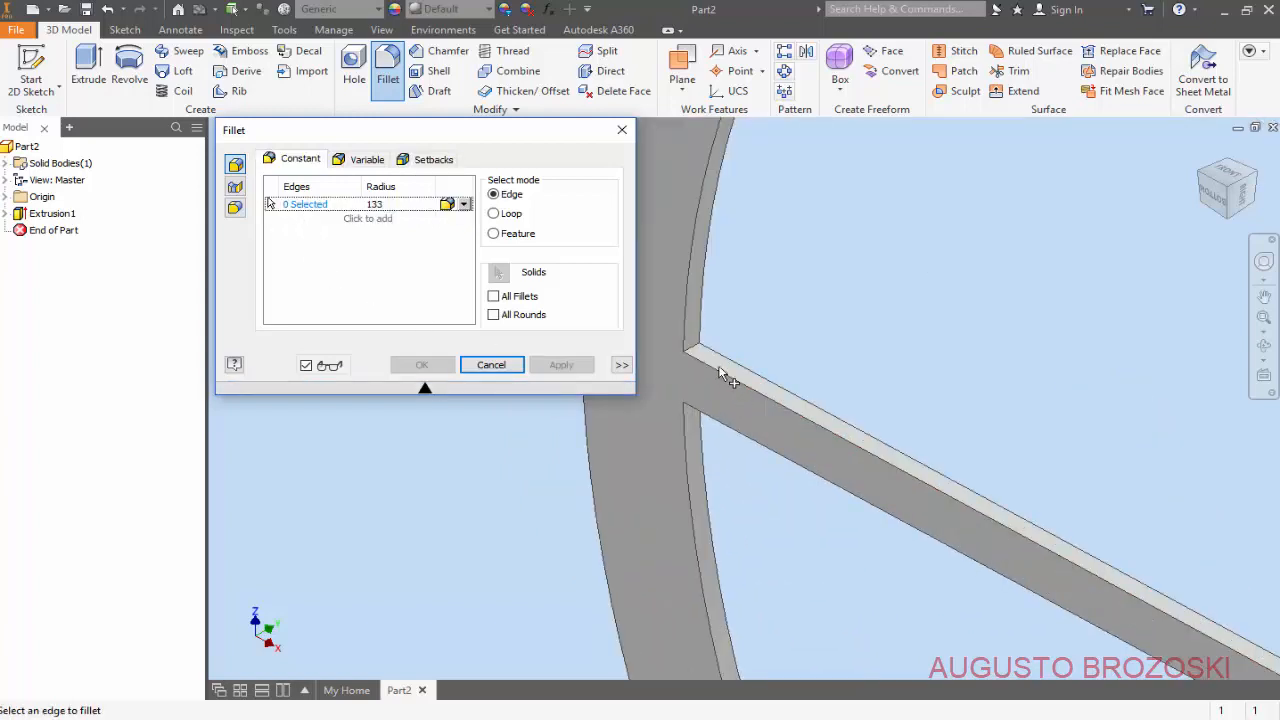
pyautogui.click(695, 414)
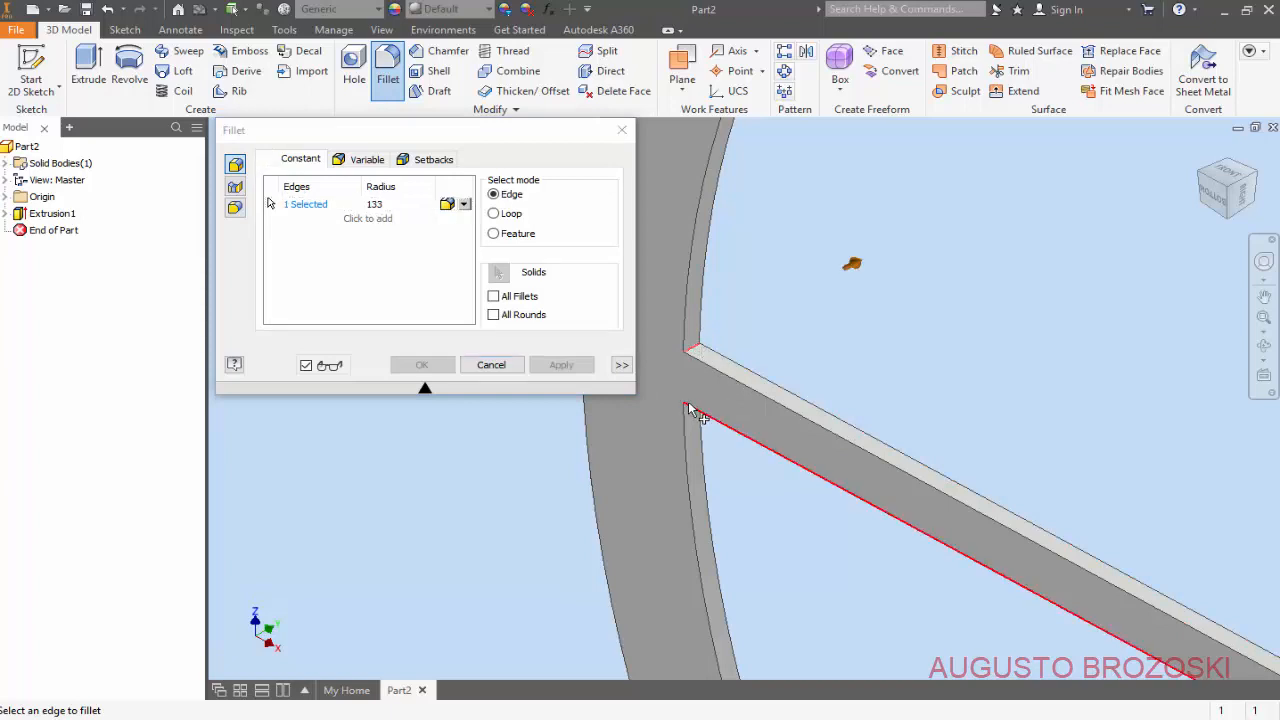
pyautogui.scroll(2, 700, 420)
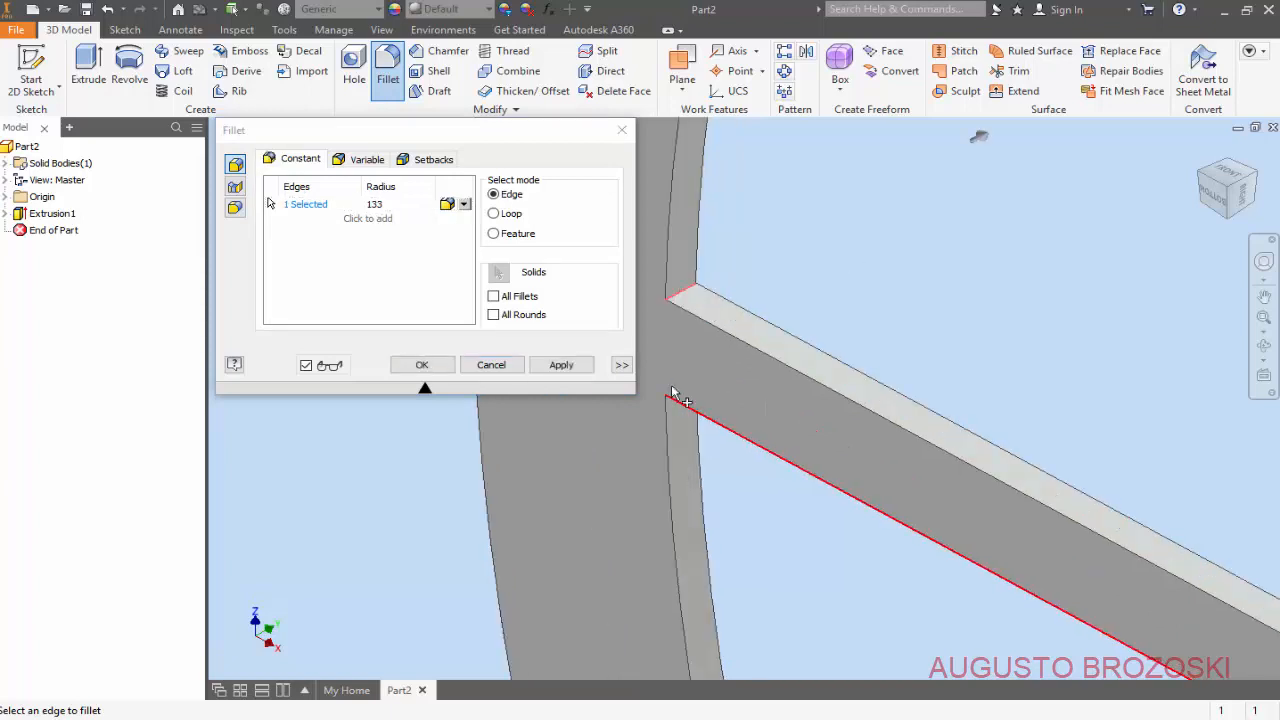
pyautogui.scroll(-2, 705, 400)
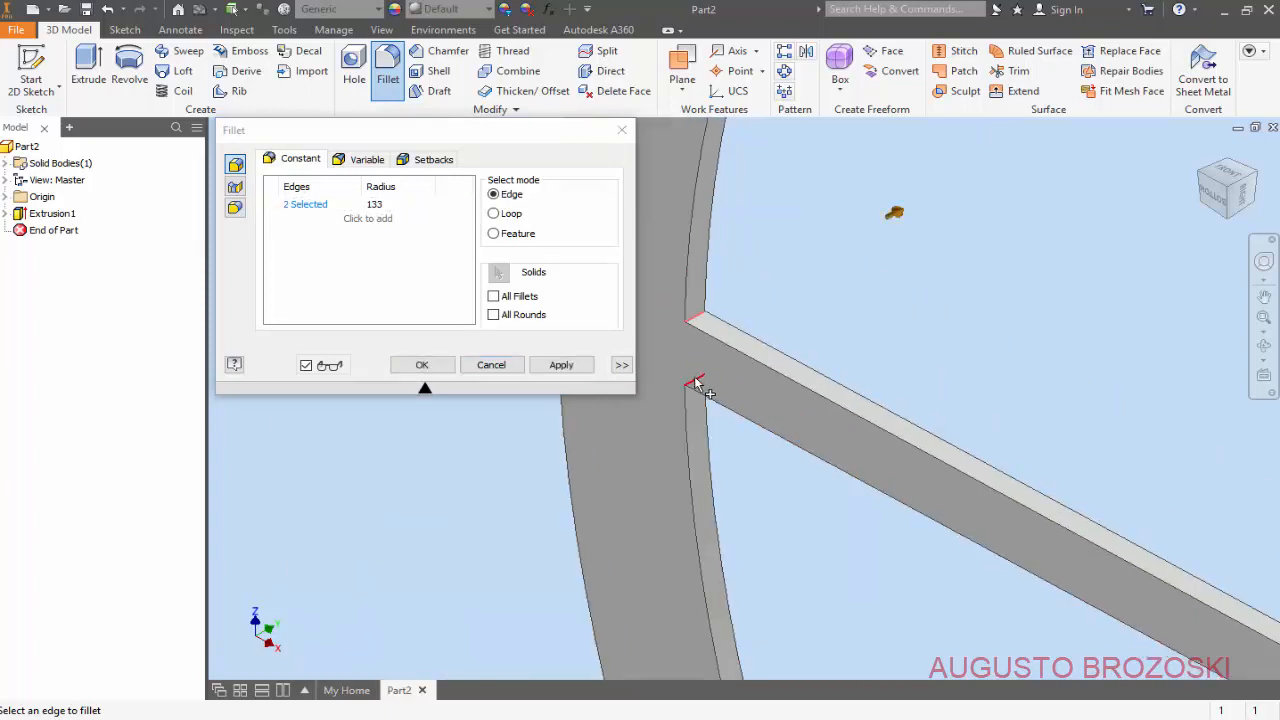
pyautogui.click(695, 383)
# Add the two corner edges at the crossbar's right end to the fillet selection.
pyautogui.scroll(-3, 655, 382)
pyautogui.scroll(-3, 652, 382)
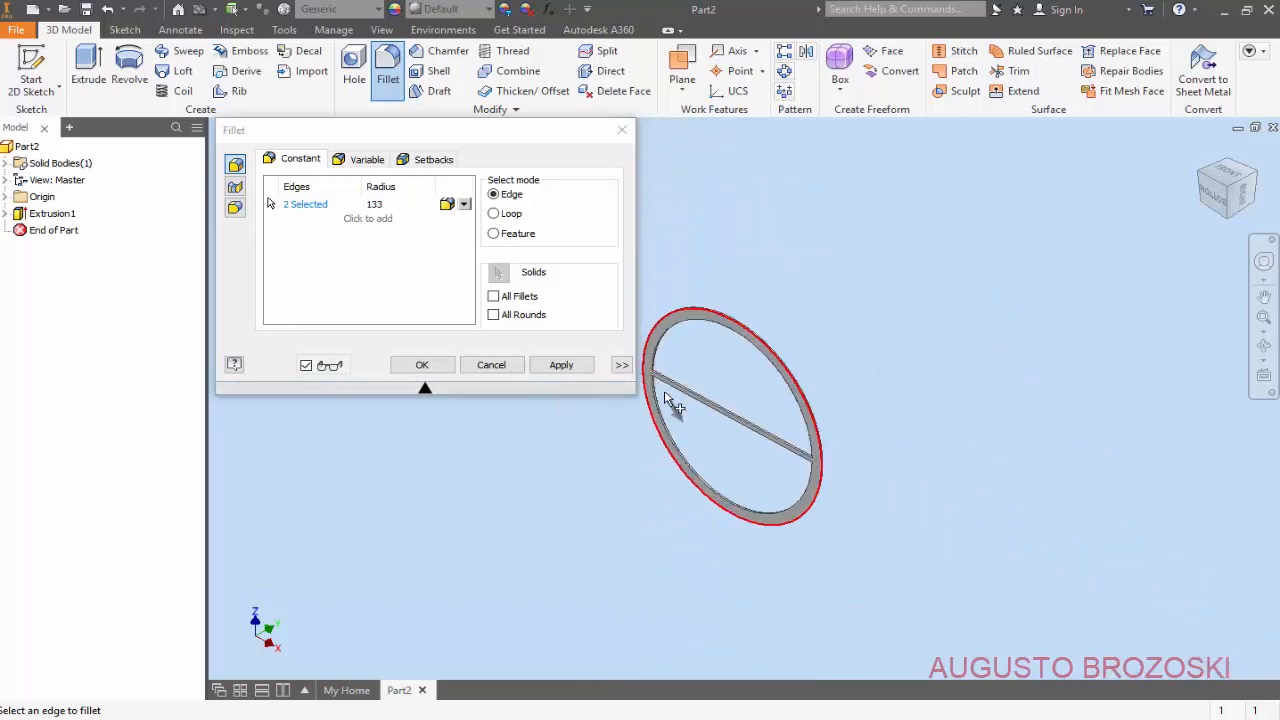
pyautogui.scroll(5, 834, 466)
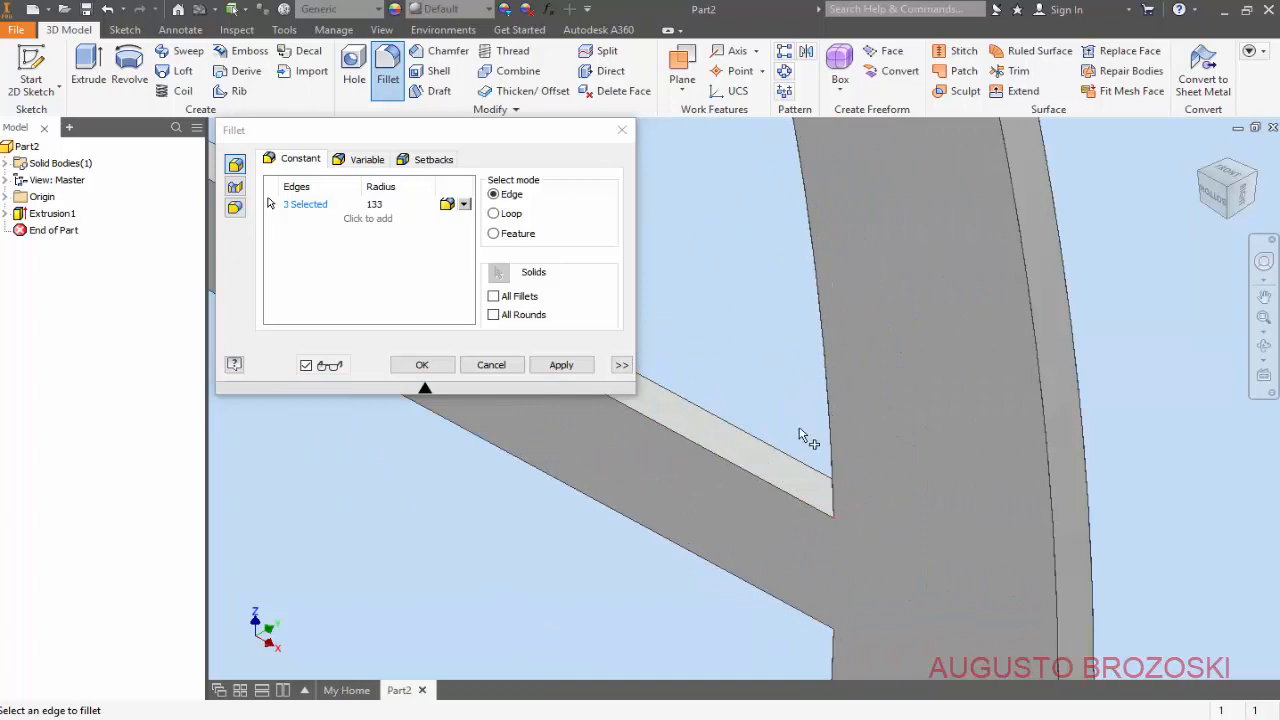
pyautogui.scroll(-3, 777, 423)
pyautogui.click(776, 482)
pyautogui.scroll(3, 785, 487)
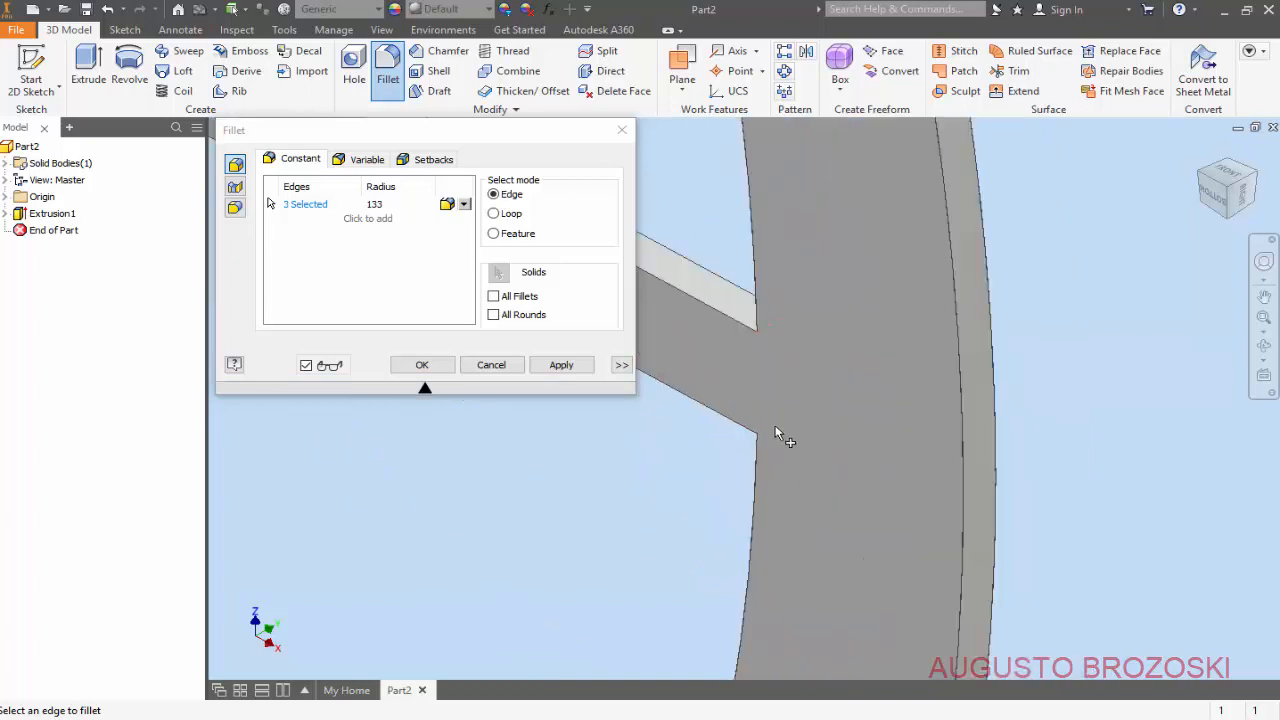
# Set the fillet radius to 13 mm for the four selected edges and create the fillet.
pyautogui.click(382, 205)
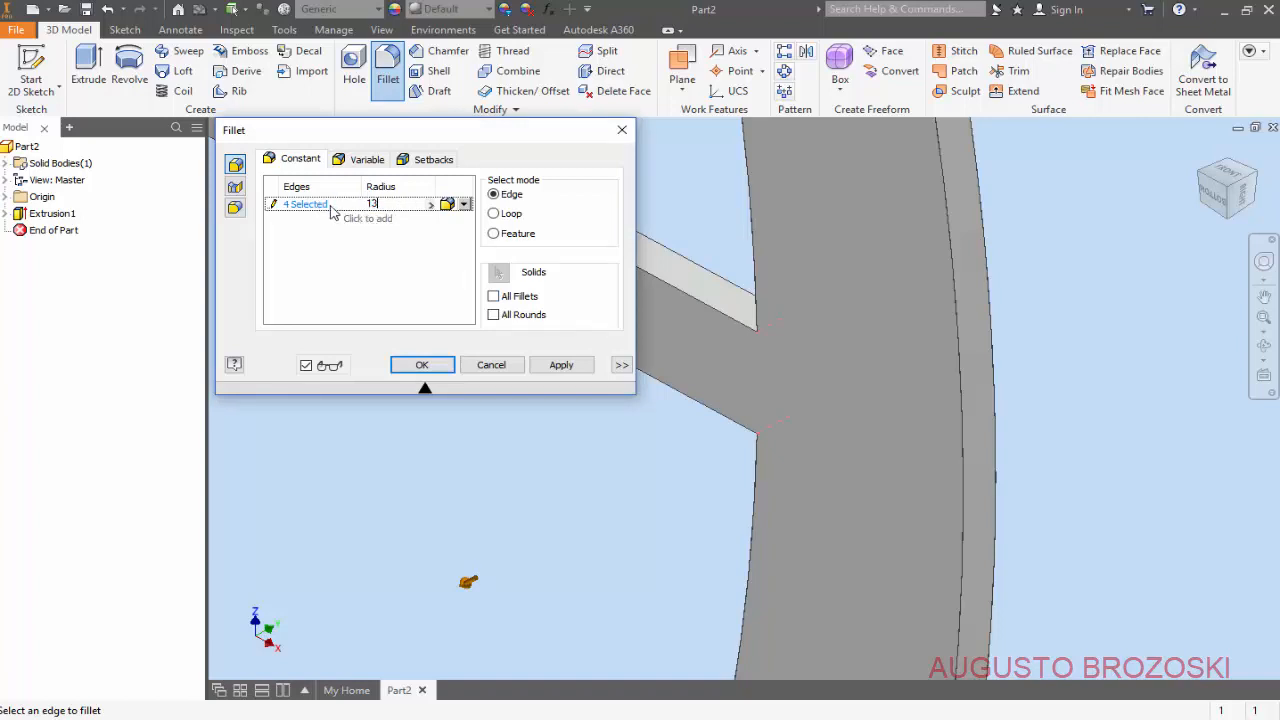
pyautogui.scroll(-5, 800, 394)
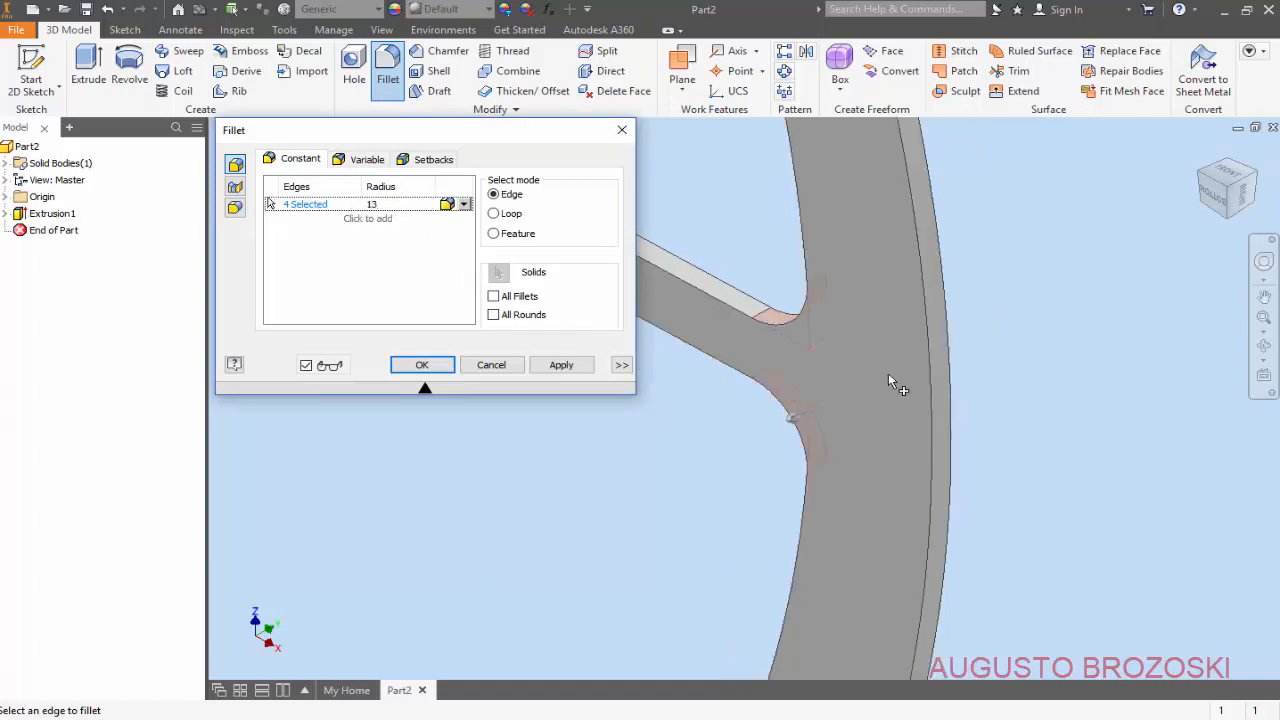
pyautogui.scroll(-3, 850, 362)
pyautogui.scroll(8, 808, 303)
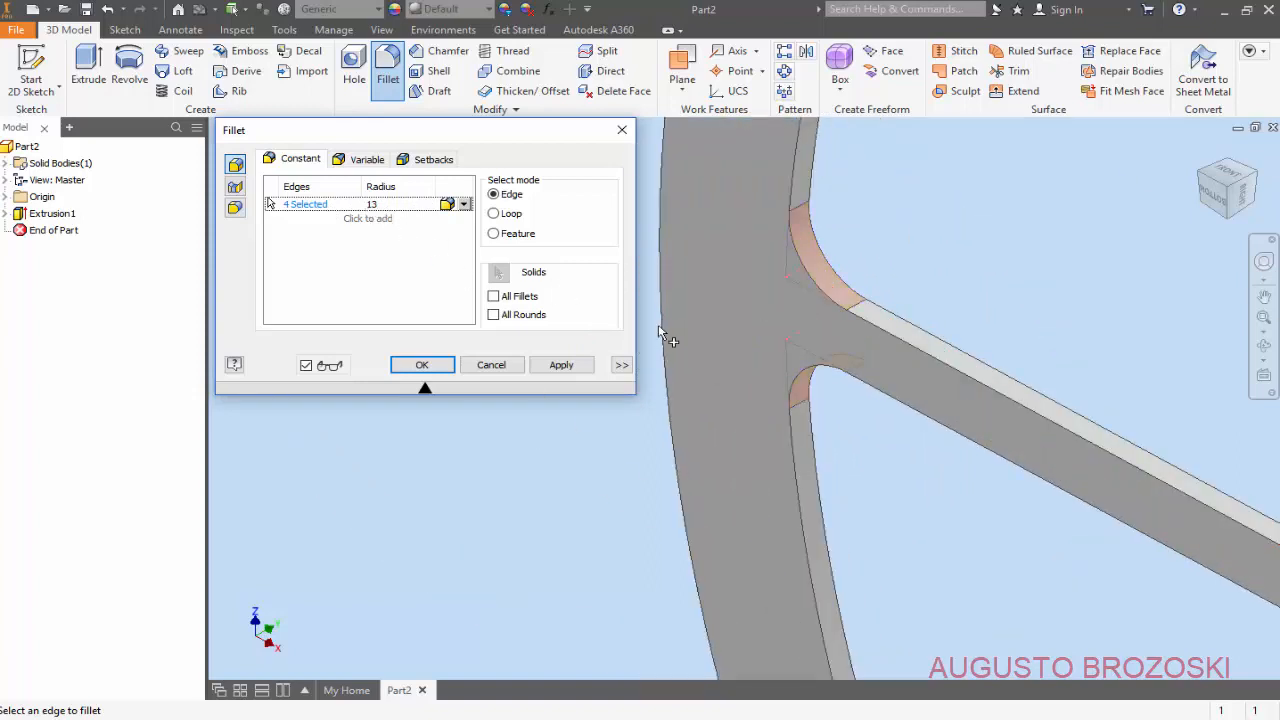
pyautogui.scroll(-8, 668, 336)
pyautogui.click(428, 366)
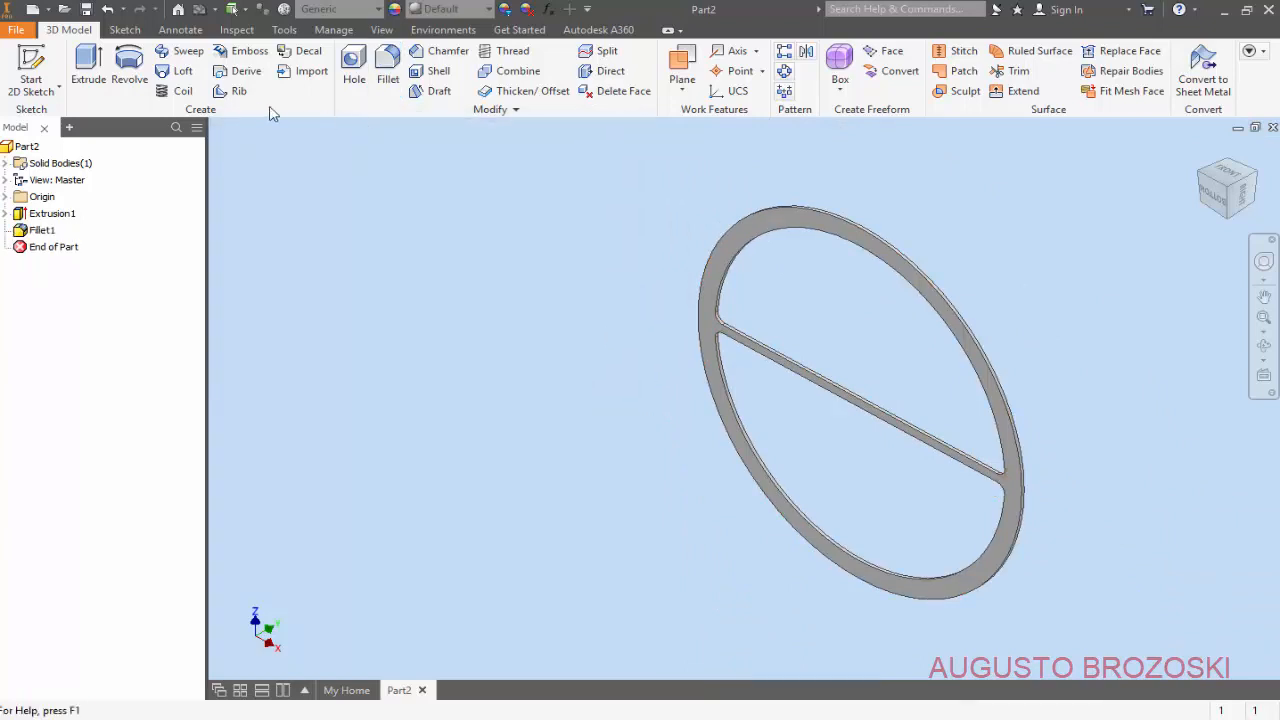
# Save the part as BONNET GASKET in the Heat Exchanger Video folder.
pyautogui.click(1200, 148)
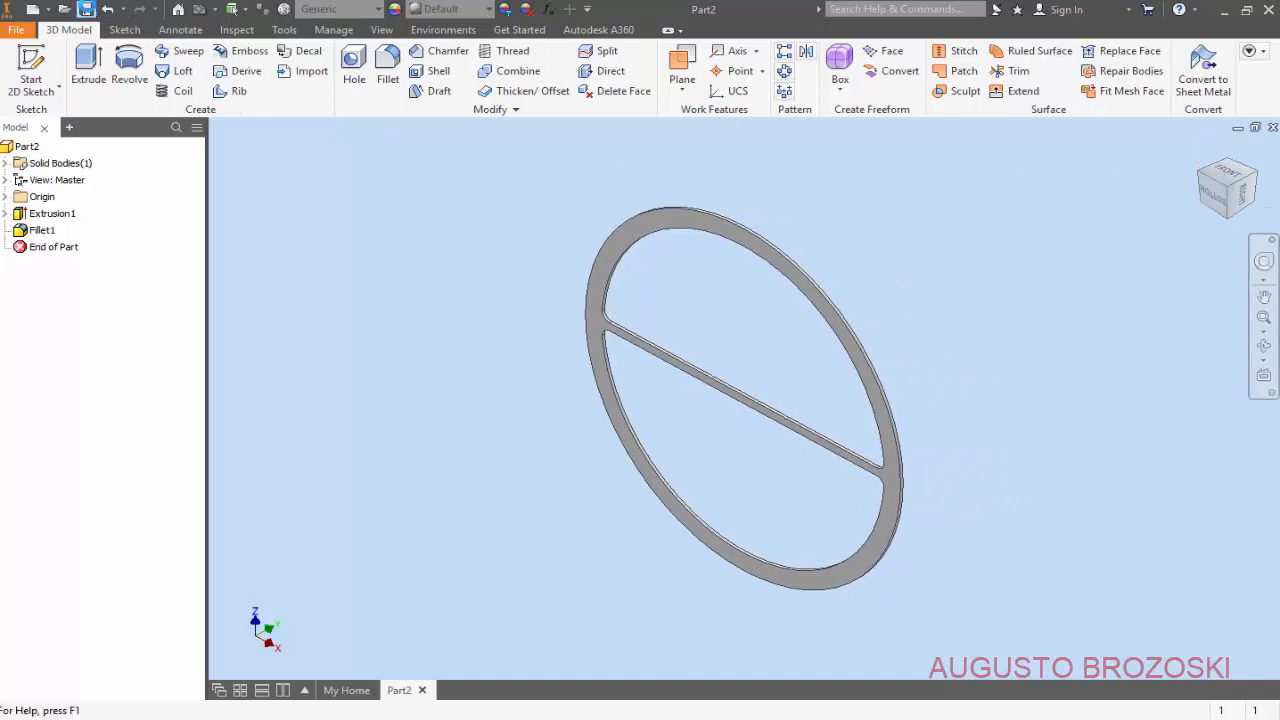
pyautogui.click(86, 9)
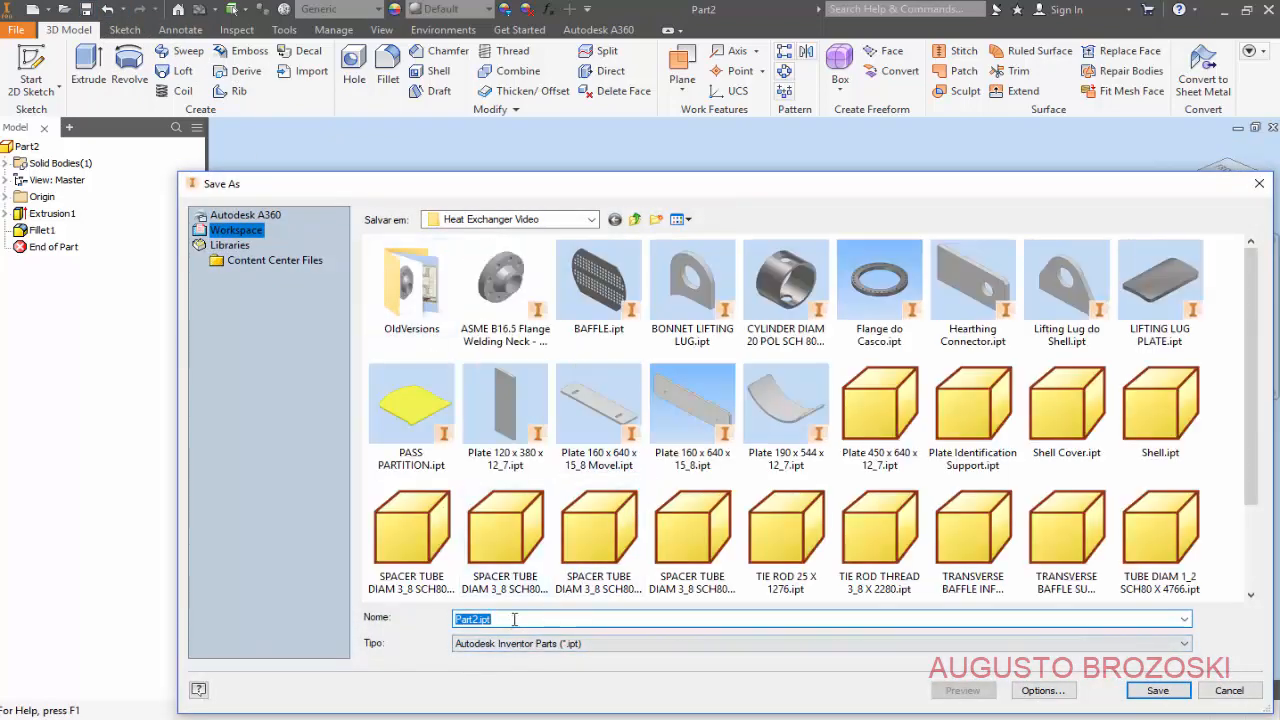
pyautogui.write('BO')
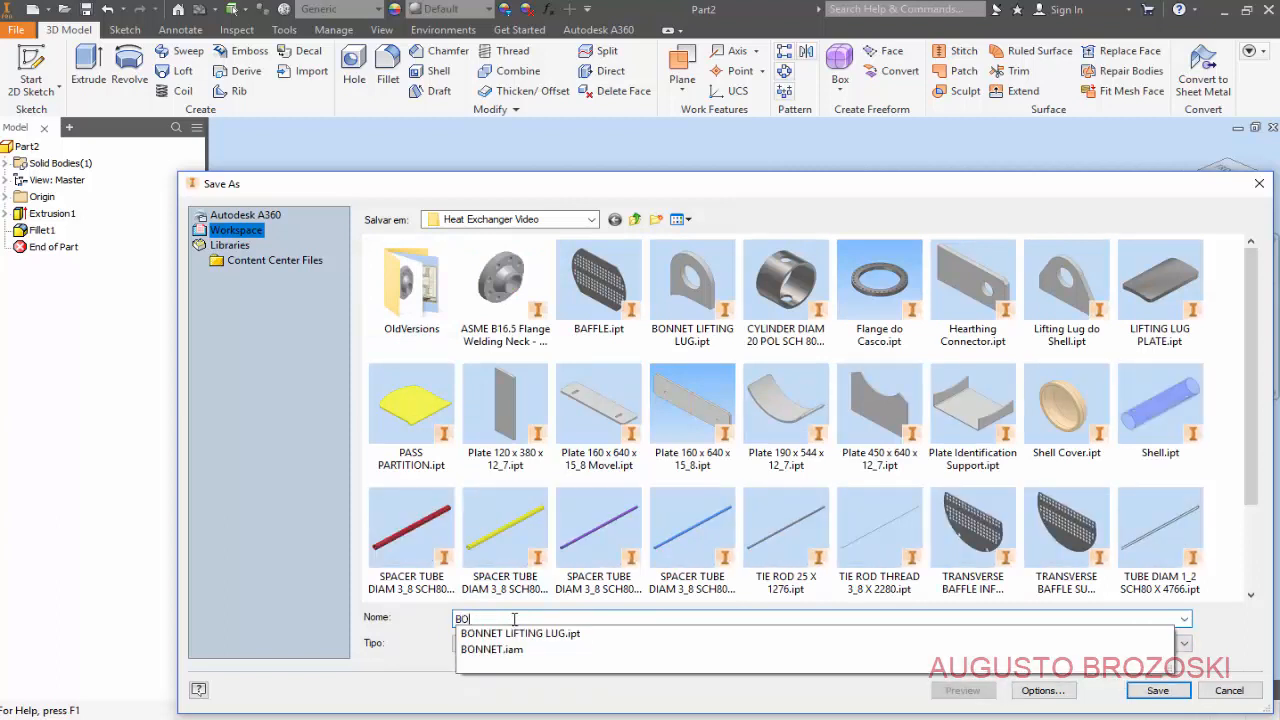
pyautogui.write('NNET ')
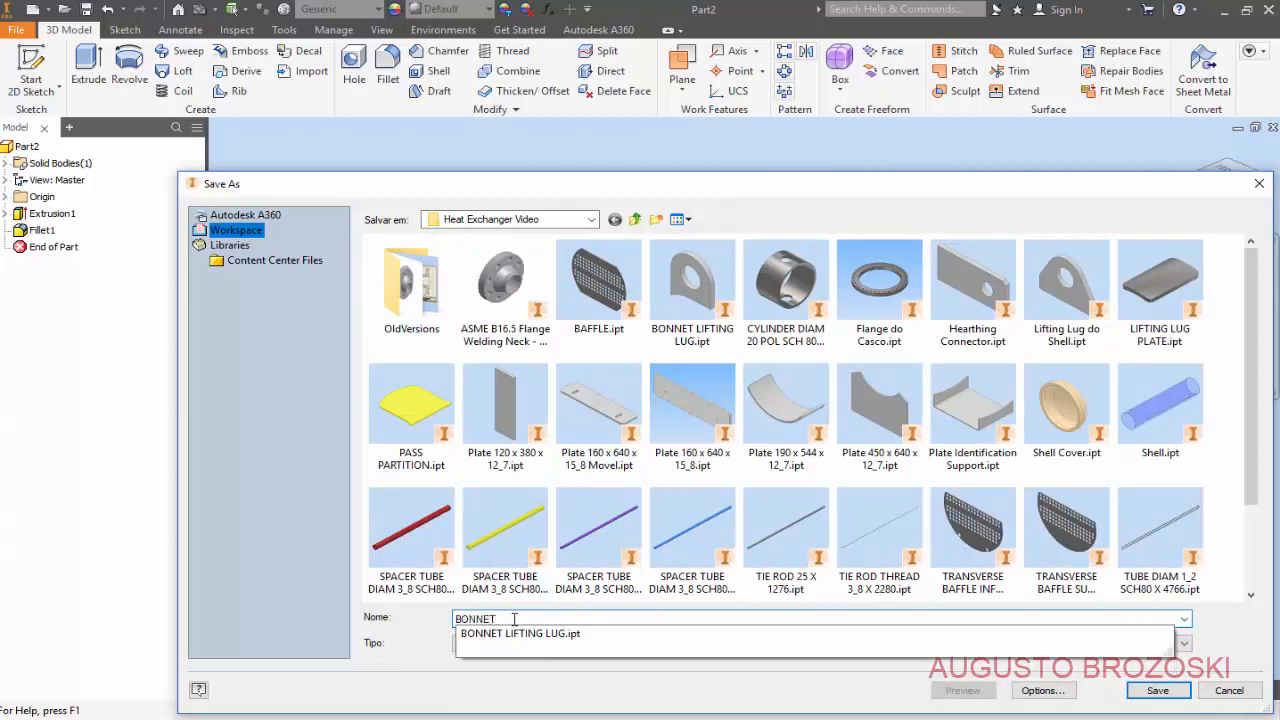
pyautogui.write('GASKET')
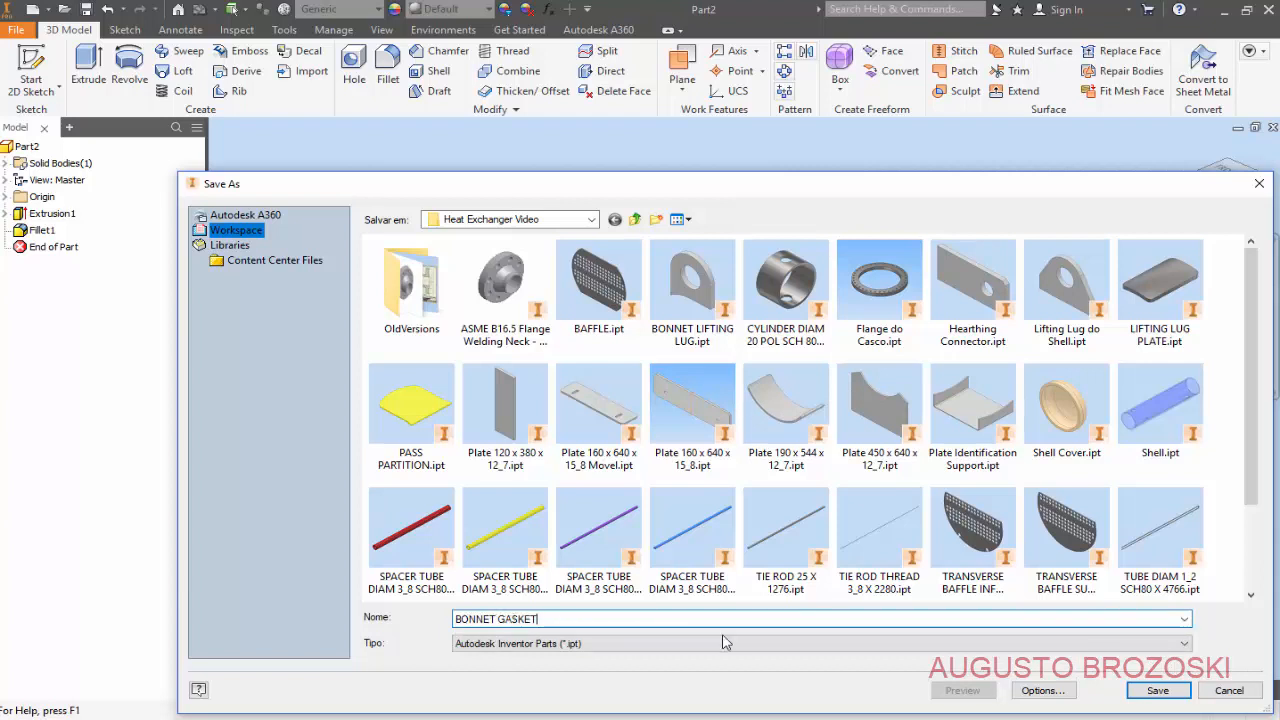
pyautogui.click(1157, 690)
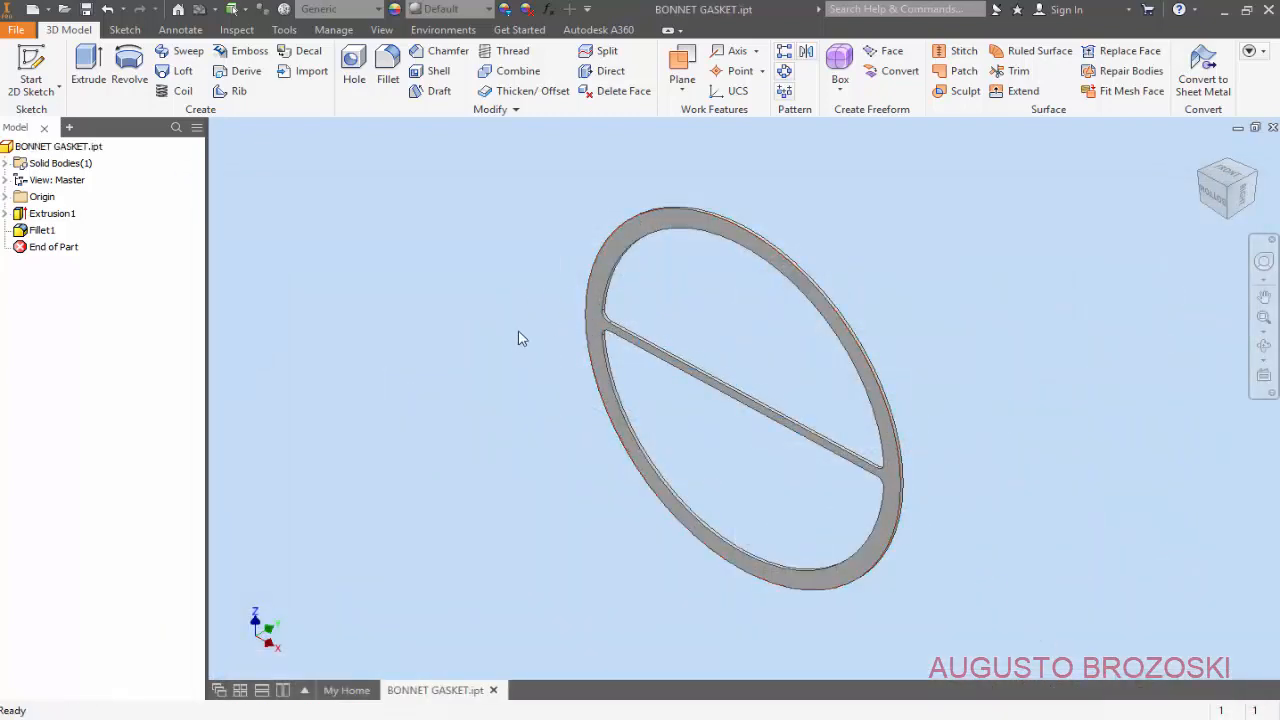
# Compare the shell gasket and bonnet gasket drawings on page 8 in Adobe Acrobat Reader, and return to Inventor.
pyautogui.click(456, 718)
pyautogui.scroll(-3, 507, 410)
pyautogui.scroll(-5, 508, 402)
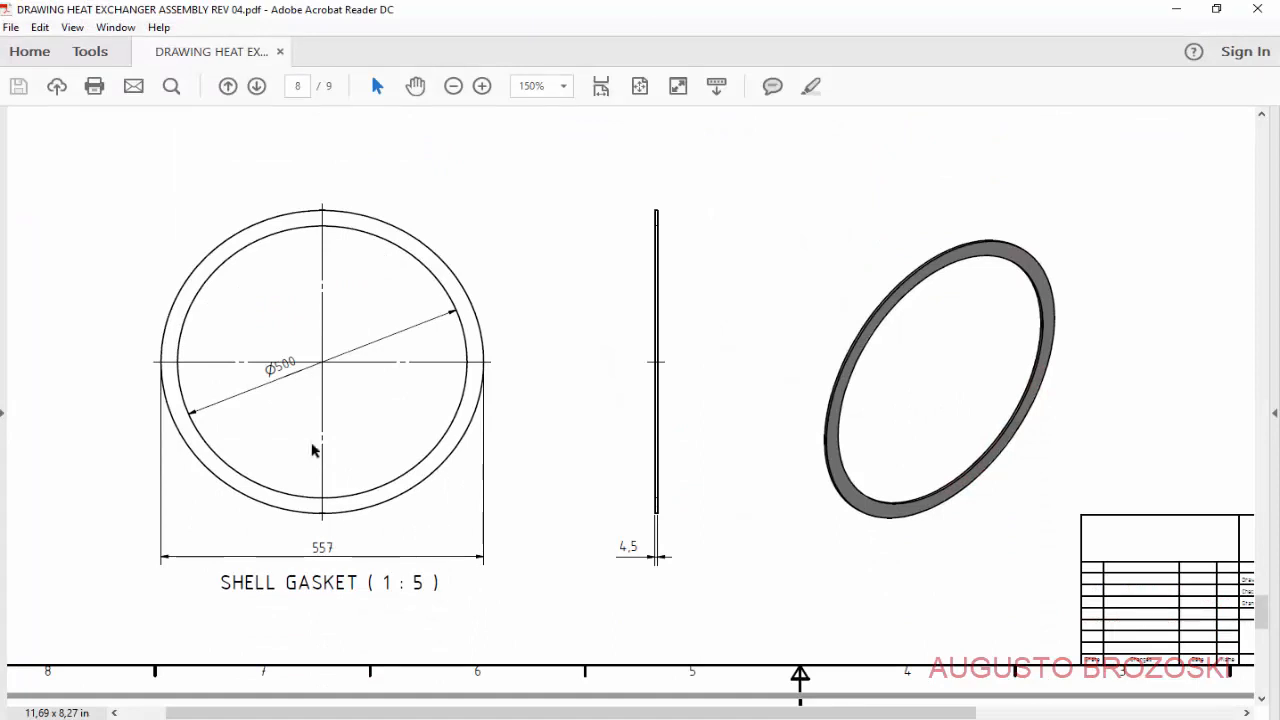
pyautogui.scroll(5, 556, 474)
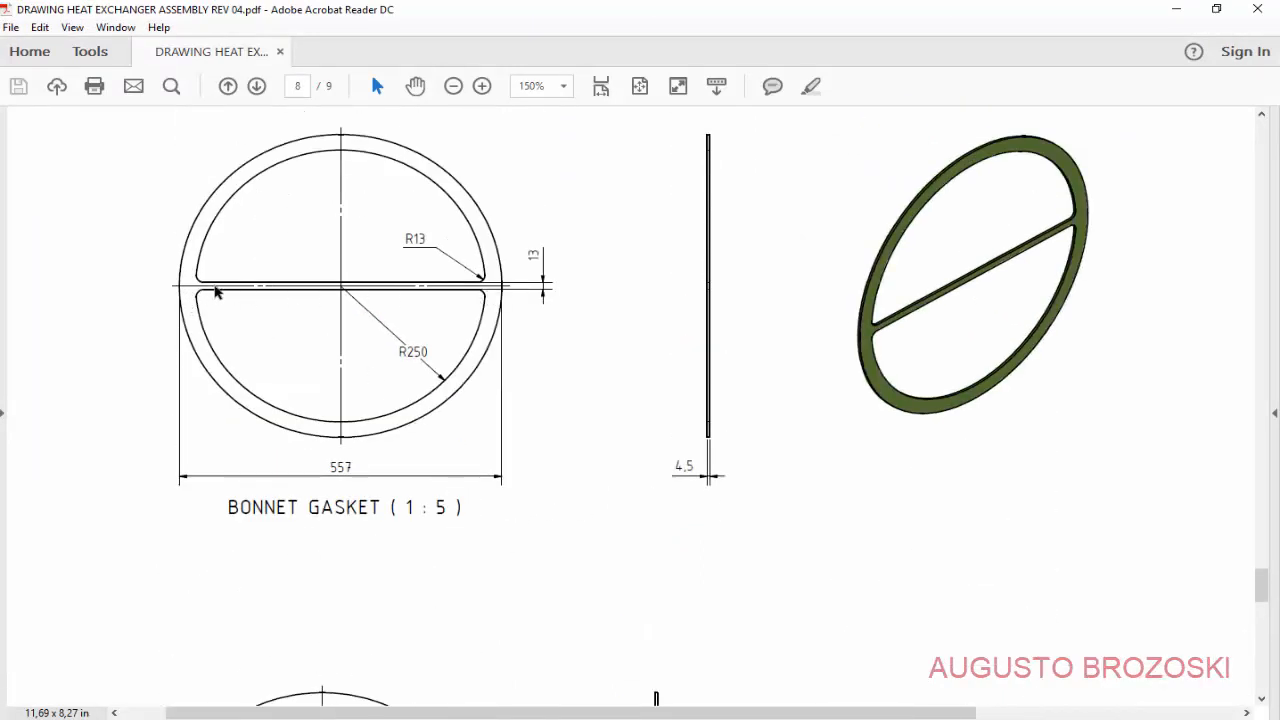
pyautogui.scroll(-5, 349, 391)
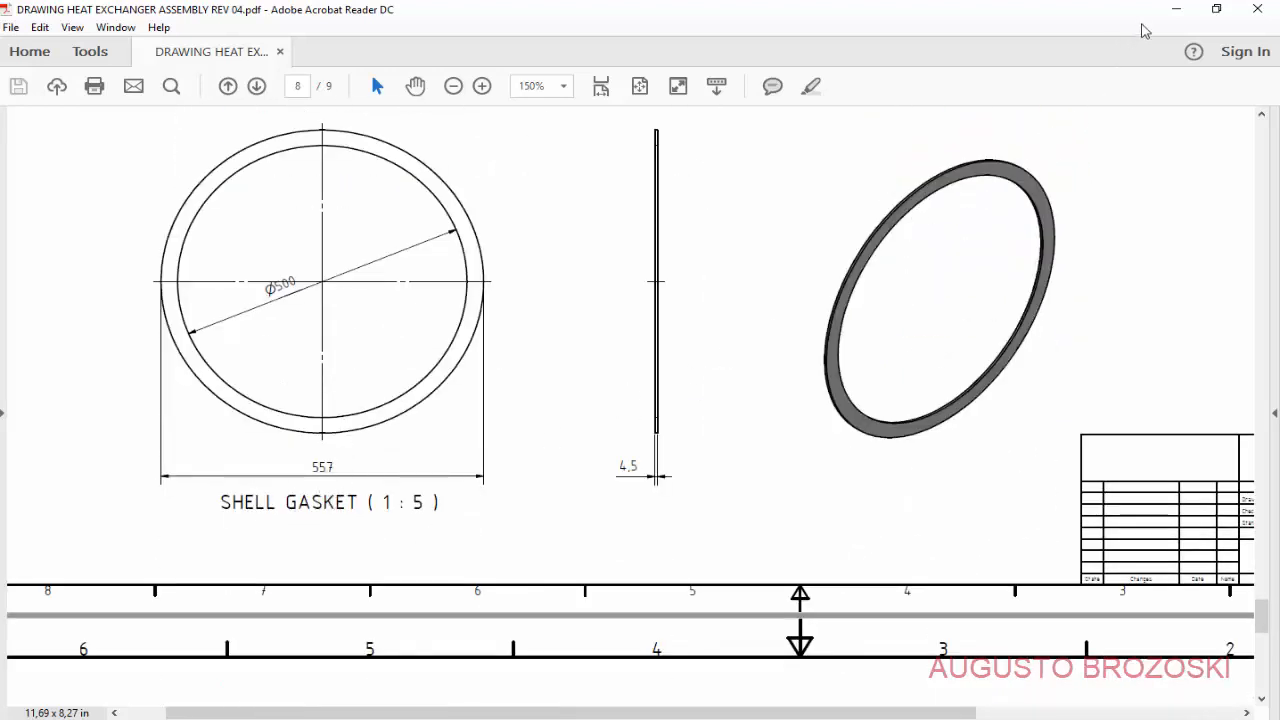
pyautogui.click(1176, 8)
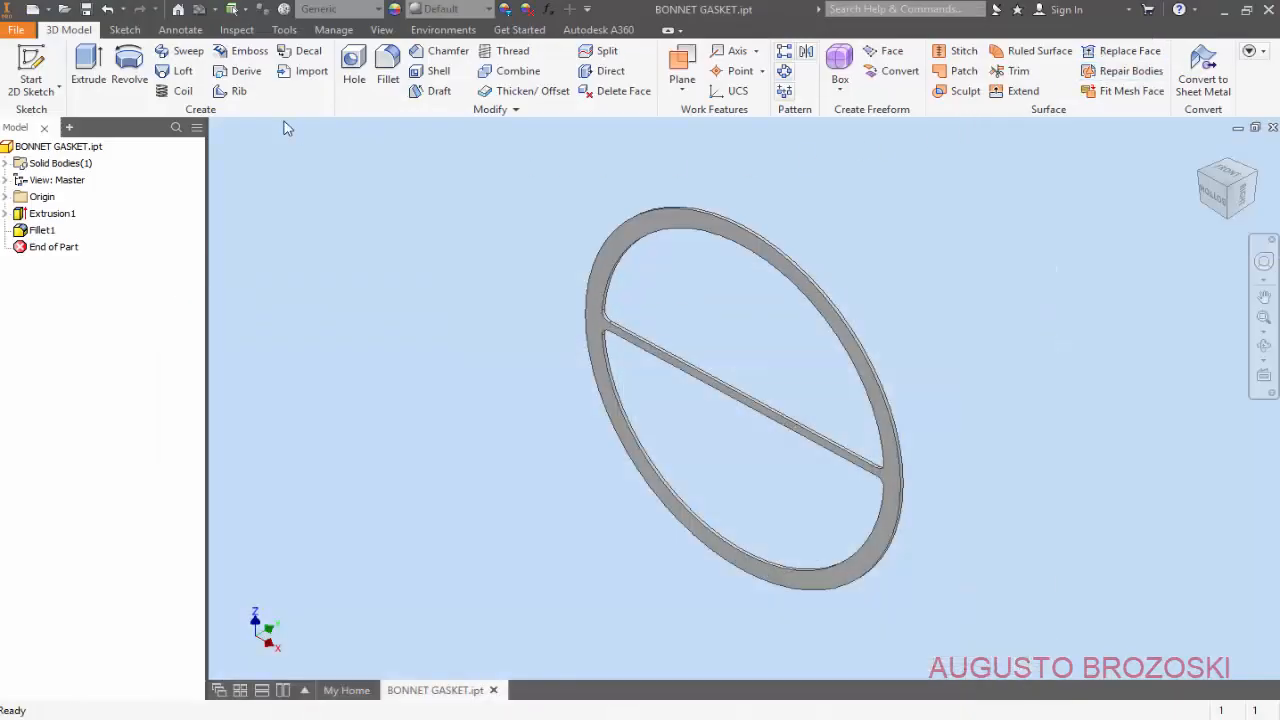
# Save the bonnet gasket under the new name SHELL GASKET.ipt in the same folder.
pyautogui.click(17, 31)
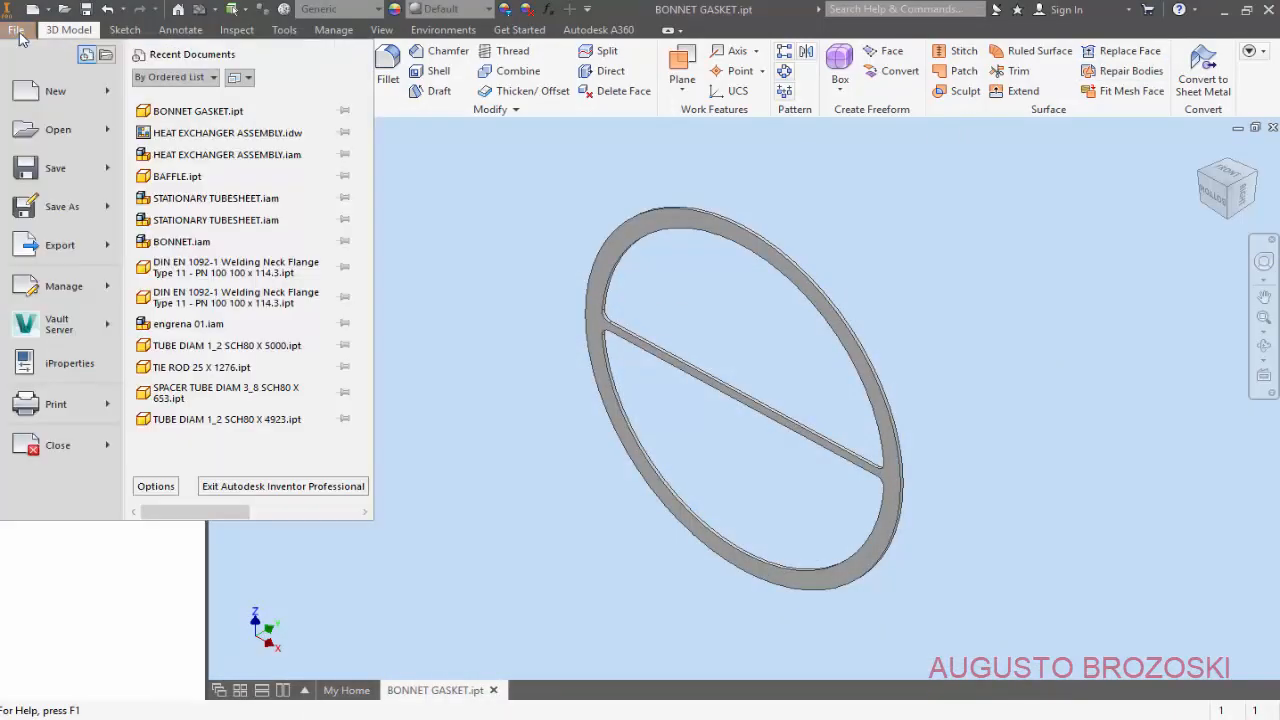
pyautogui.click(58, 207)
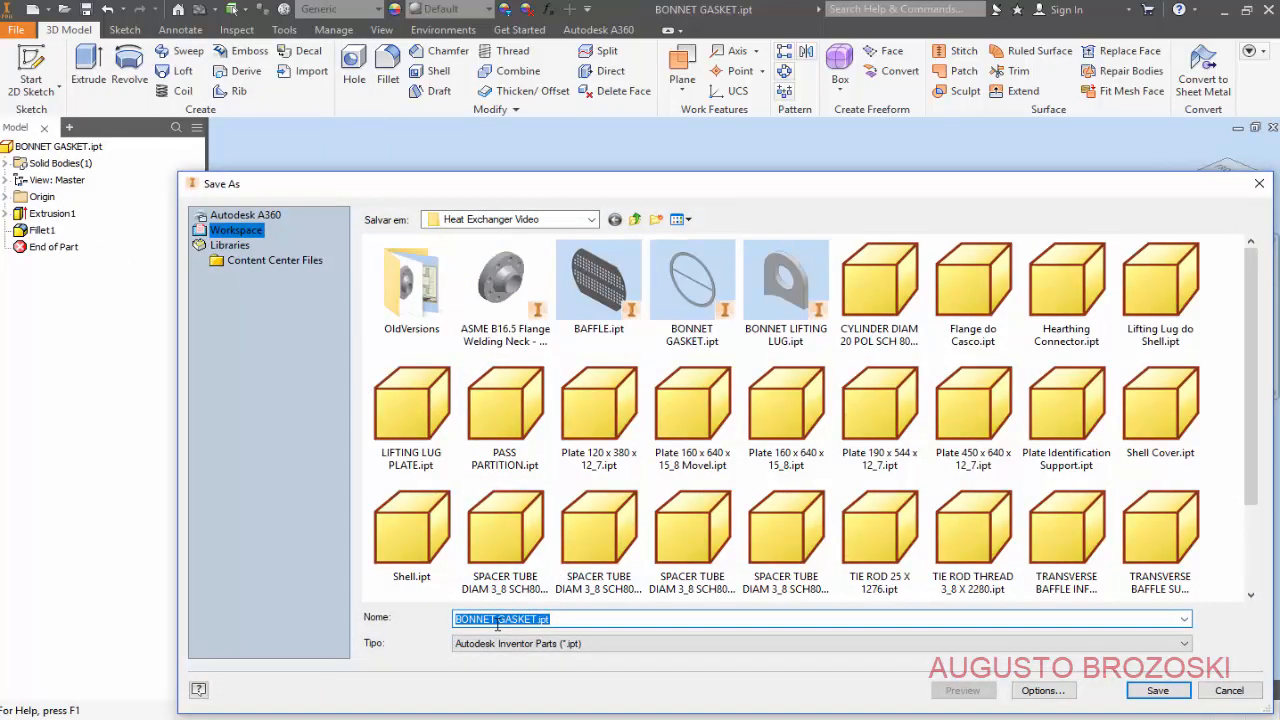
pyautogui.doubleClick(474, 619)
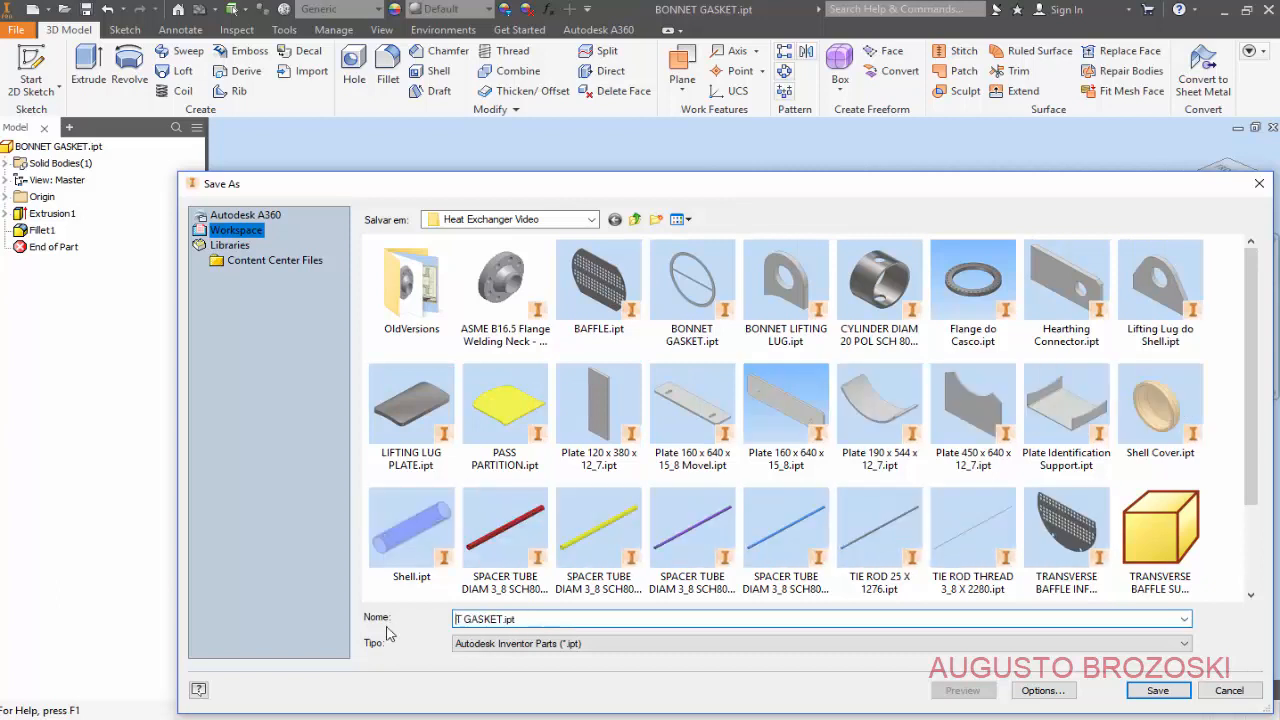
pyautogui.press('BackSpace')
pyautogui.write('SHELL')
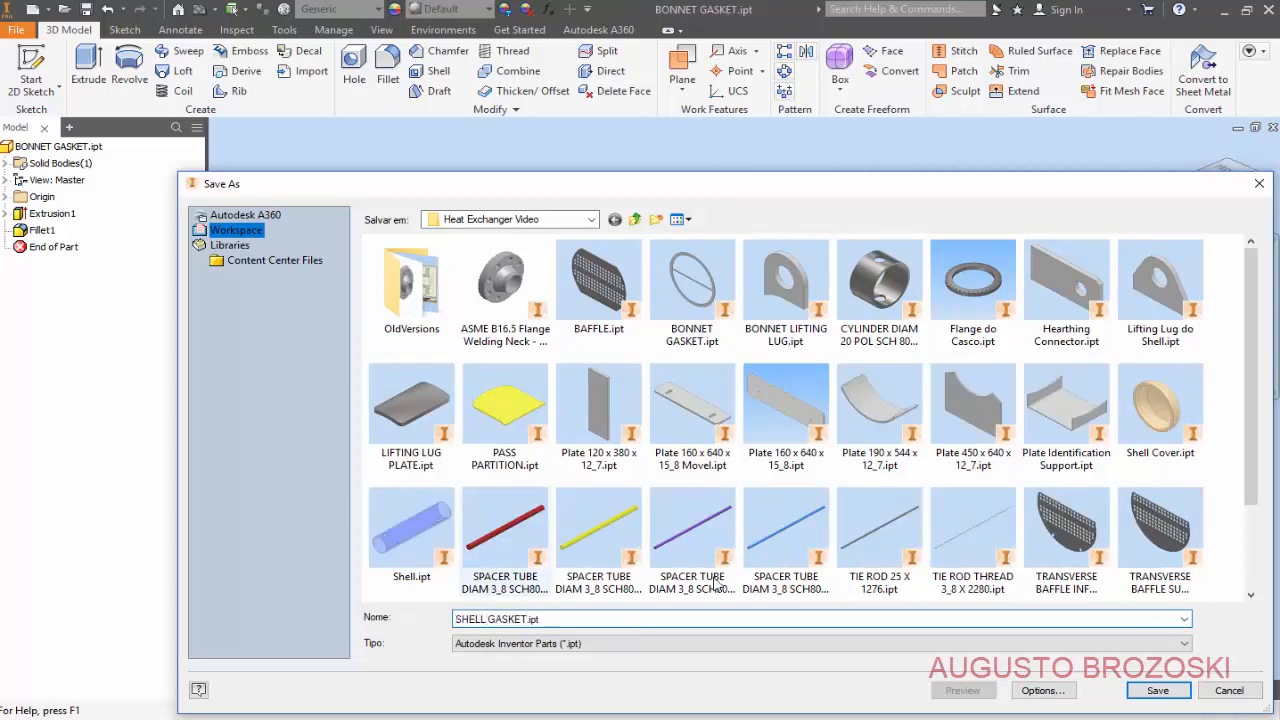
pyautogui.click(1158, 691)
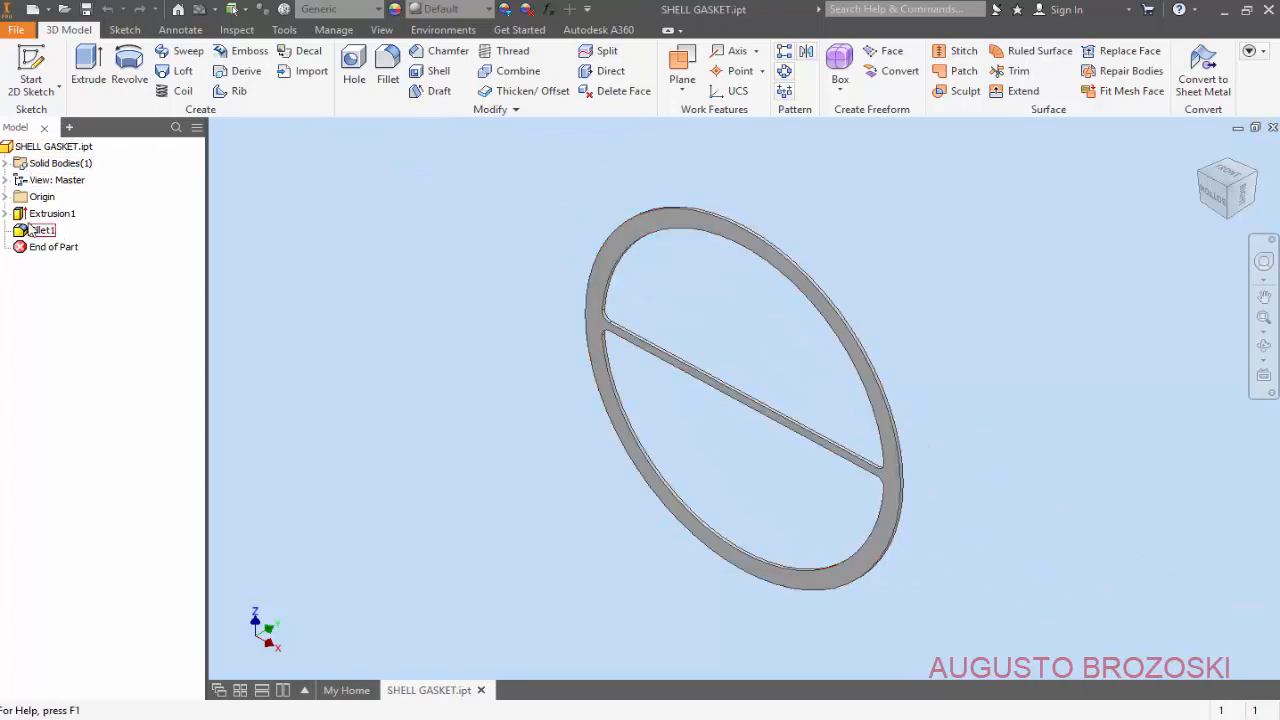
# Open the gasket extrusion's sketch for editing and delete the two horizontal crossbar lines.
pyautogui.click(5, 214)
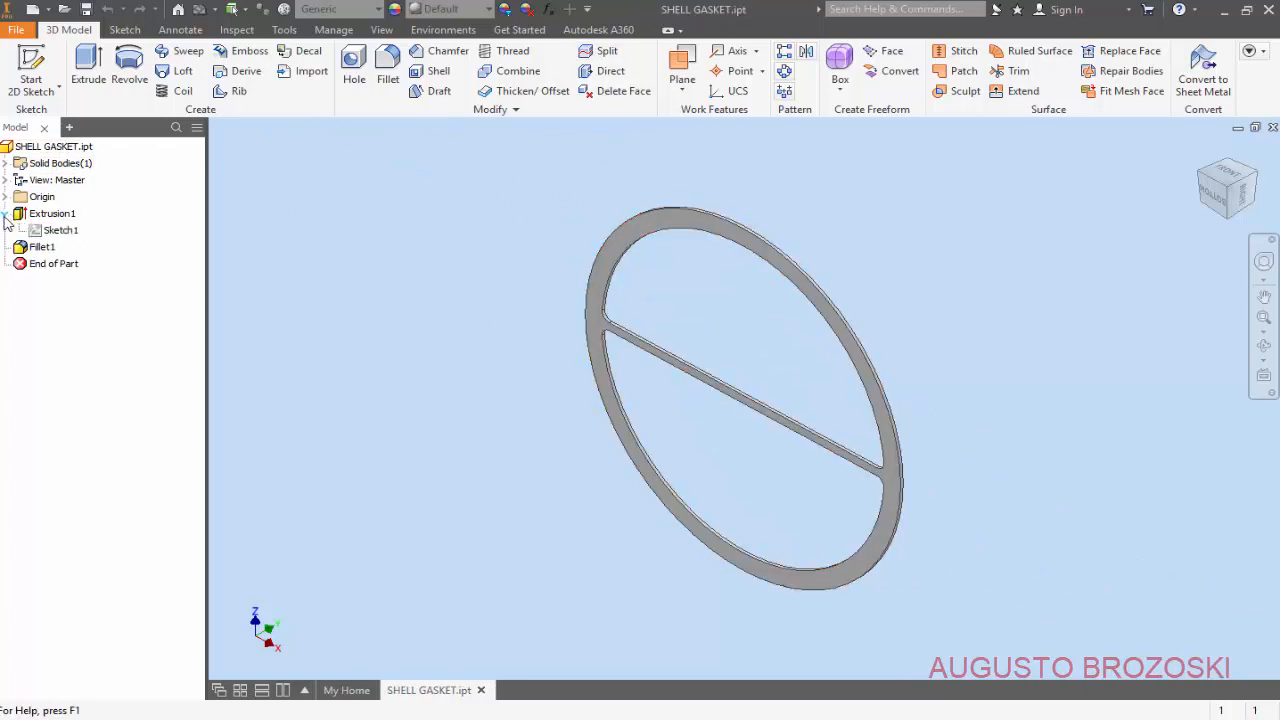
pyautogui.click(56, 231)
pyautogui.rightClick(56, 231)
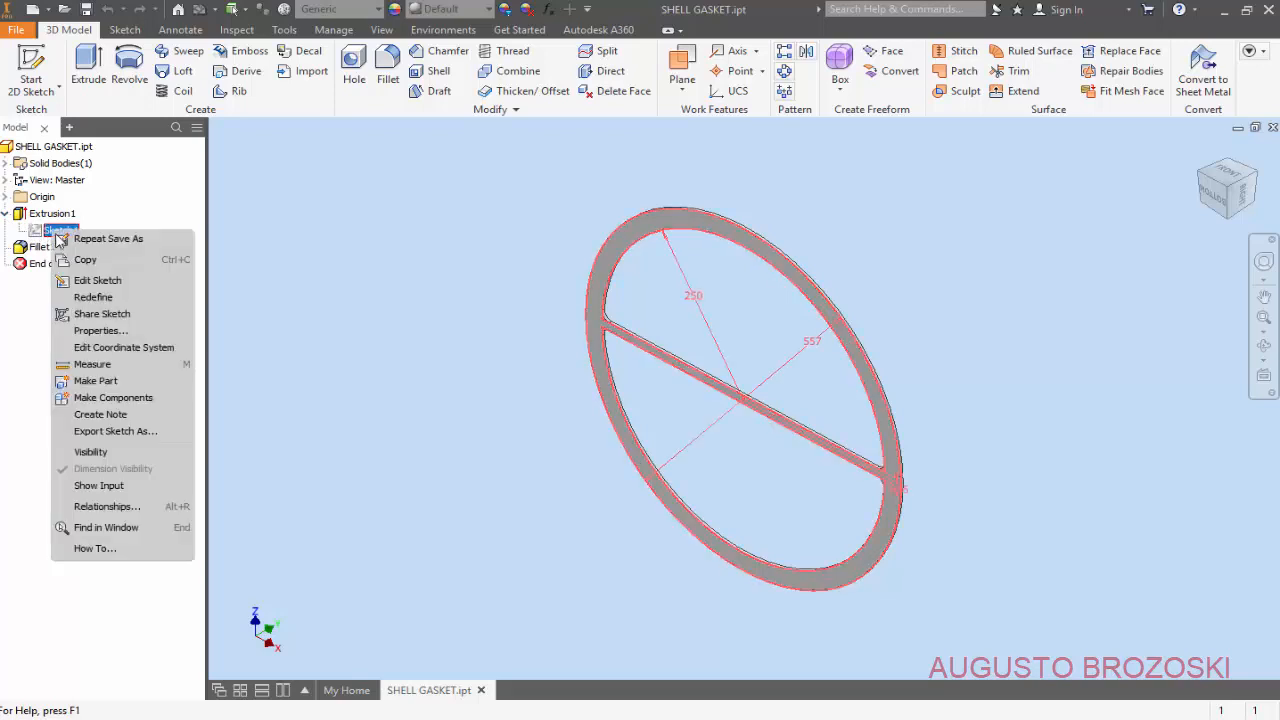
pyautogui.click(126, 283)
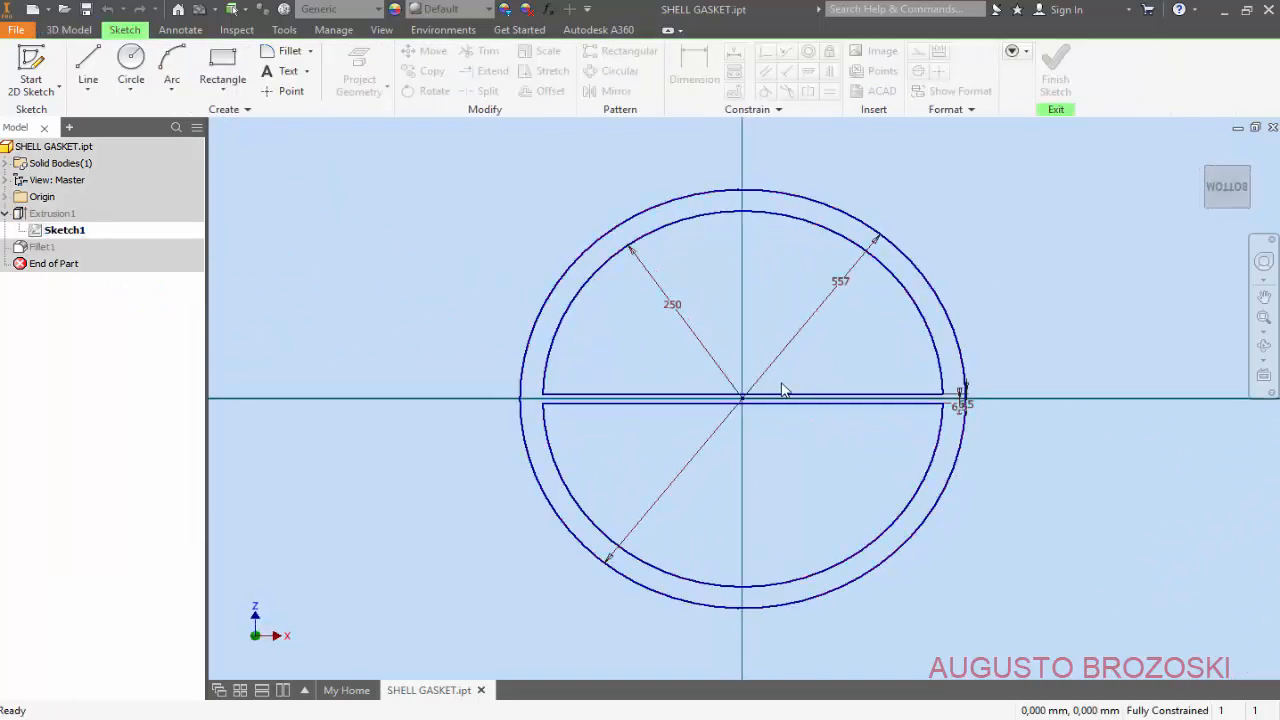
pyautogui.scroll(3, 778, 387)
pyautogui.click(554, 404)
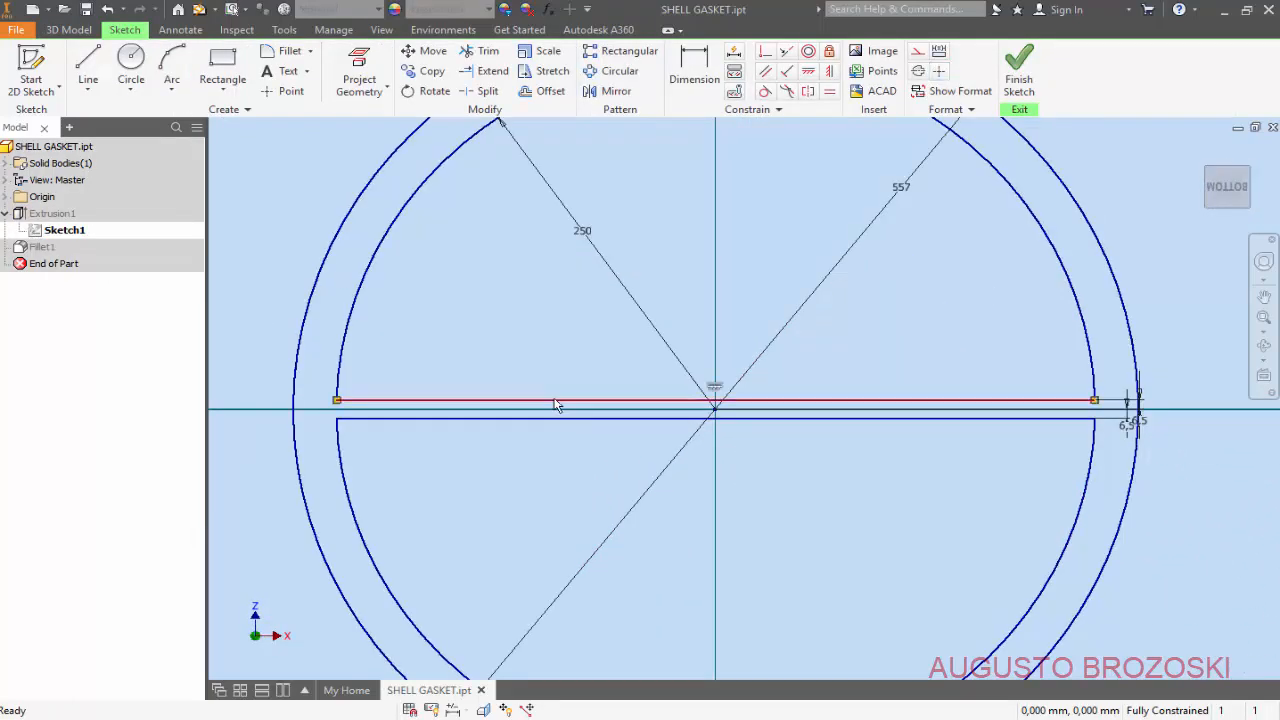
pyautogui.press('Delete')
pyautogui.click(596, 418)
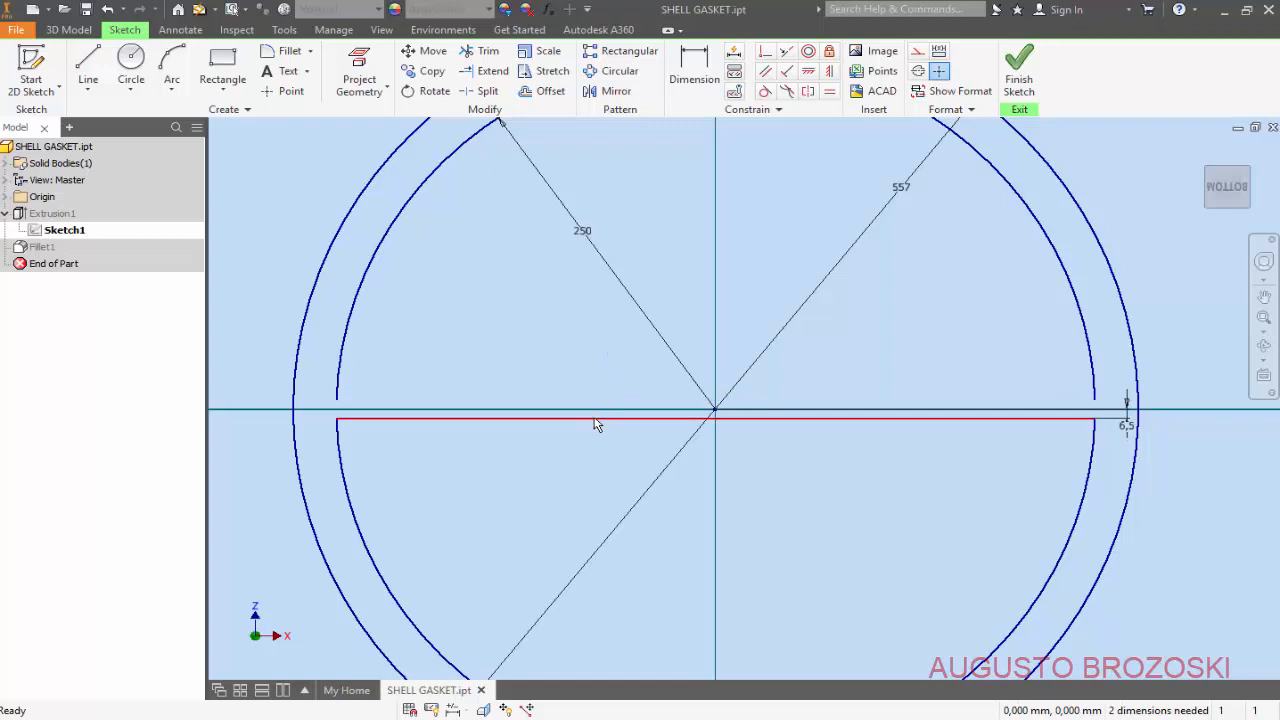
pyautogui.press('Delete')
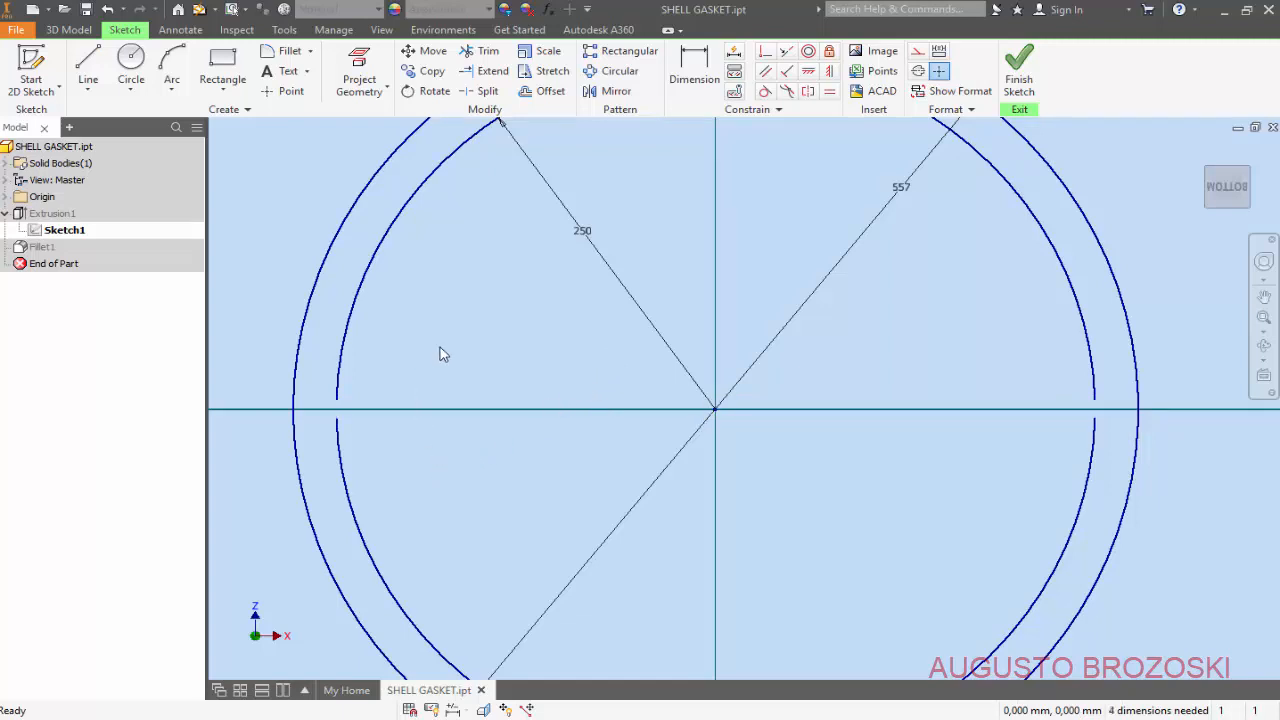
# Delete the upper and lower inner arcs, leaving only the 557 mm outer circle in the sketch.
pyautogui.scroll(-3, 443, 353)
pyautogui.click(418, 297)
pyautogui.press('Delete')
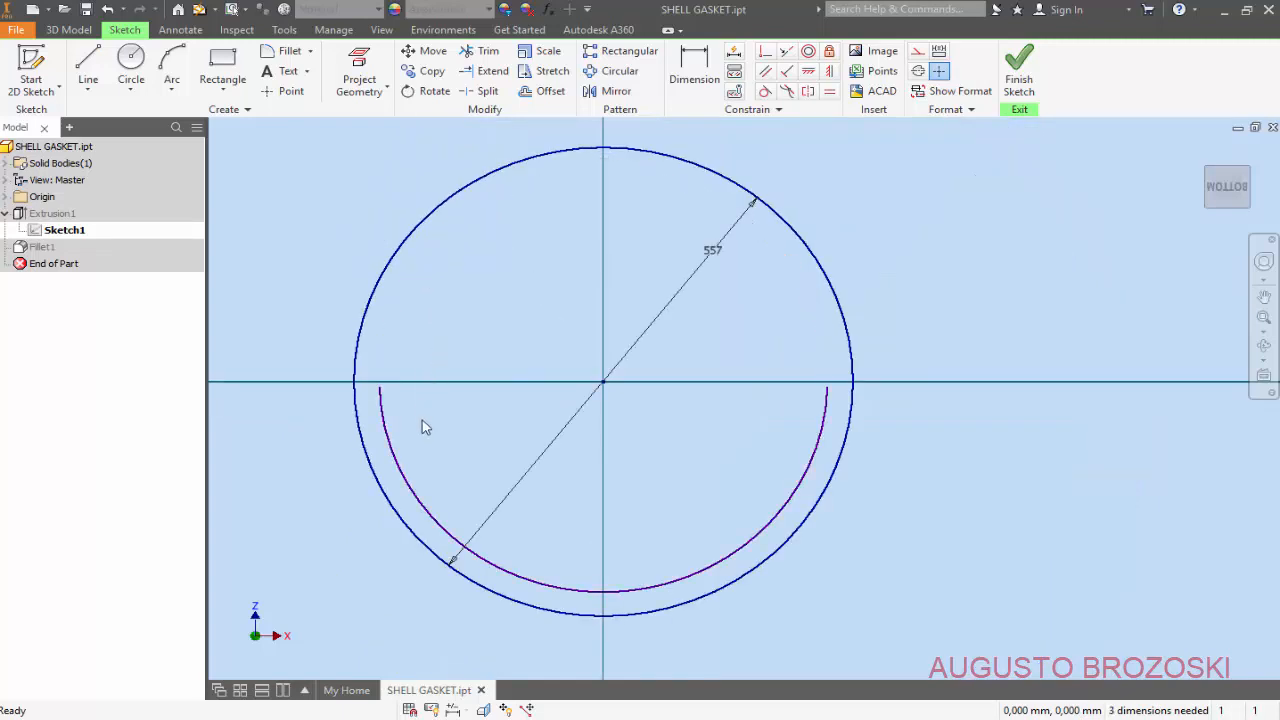
pyautogui.click(389, 442)
pyautogui.press('Delete')
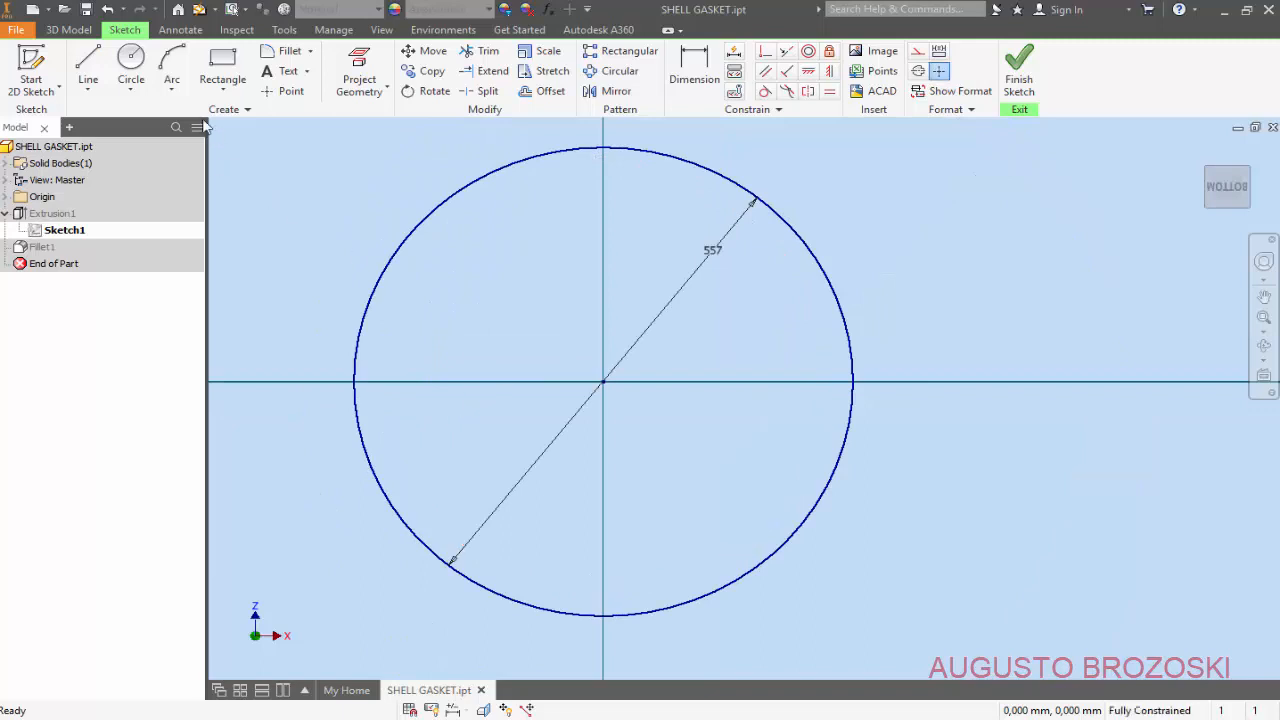
# Sketch a circle about 449 mm in diameter inside the outer circle, centred on the origin.
pyautogui.click(131, 64)
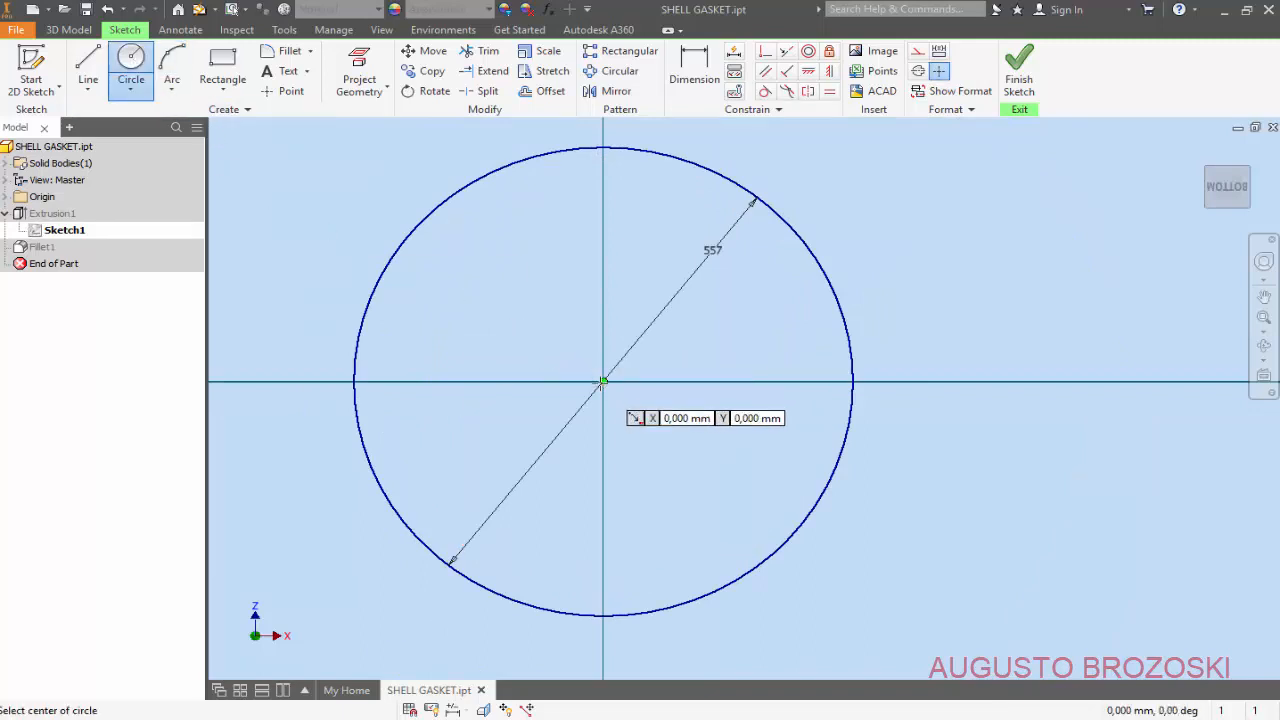
pyautogui.click(603, 381)
pyautogui.click(658, 203)
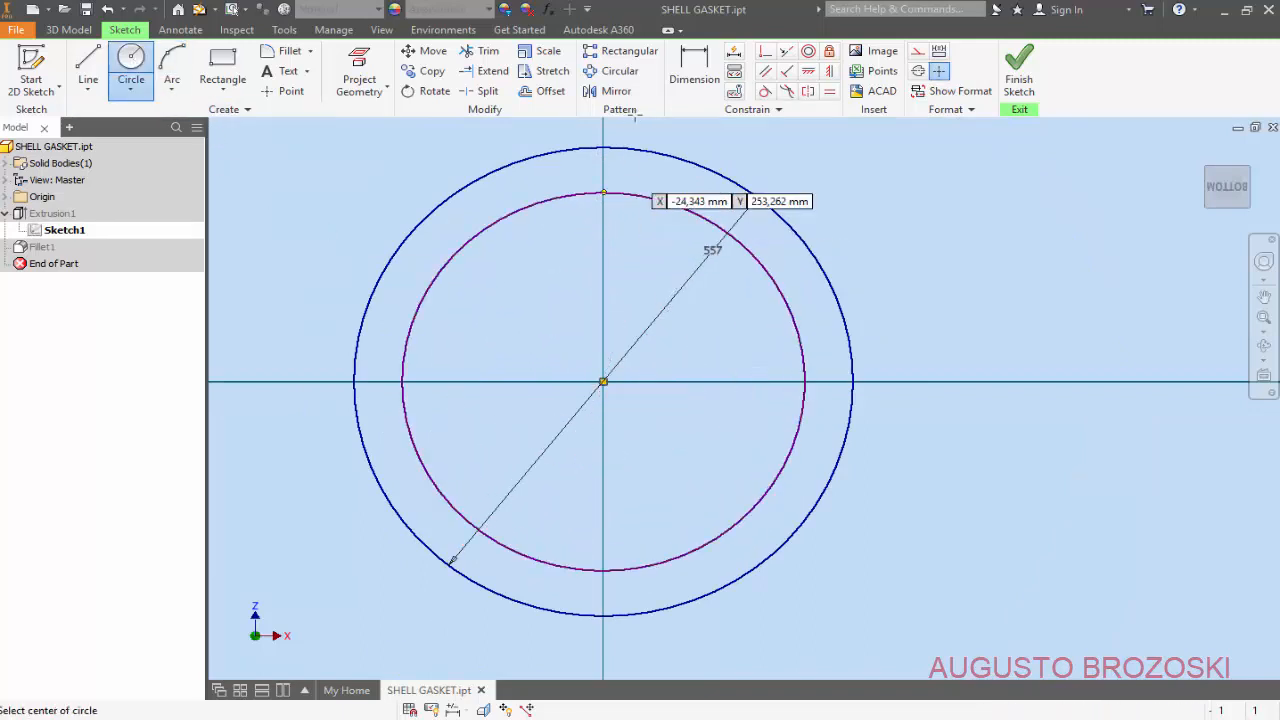
# Dimension the inner circle's diameter, check the shell gasket drawing in Adobe Acrobat Reader, and set it to 500 mm.
pyautogui.click(694, 72)
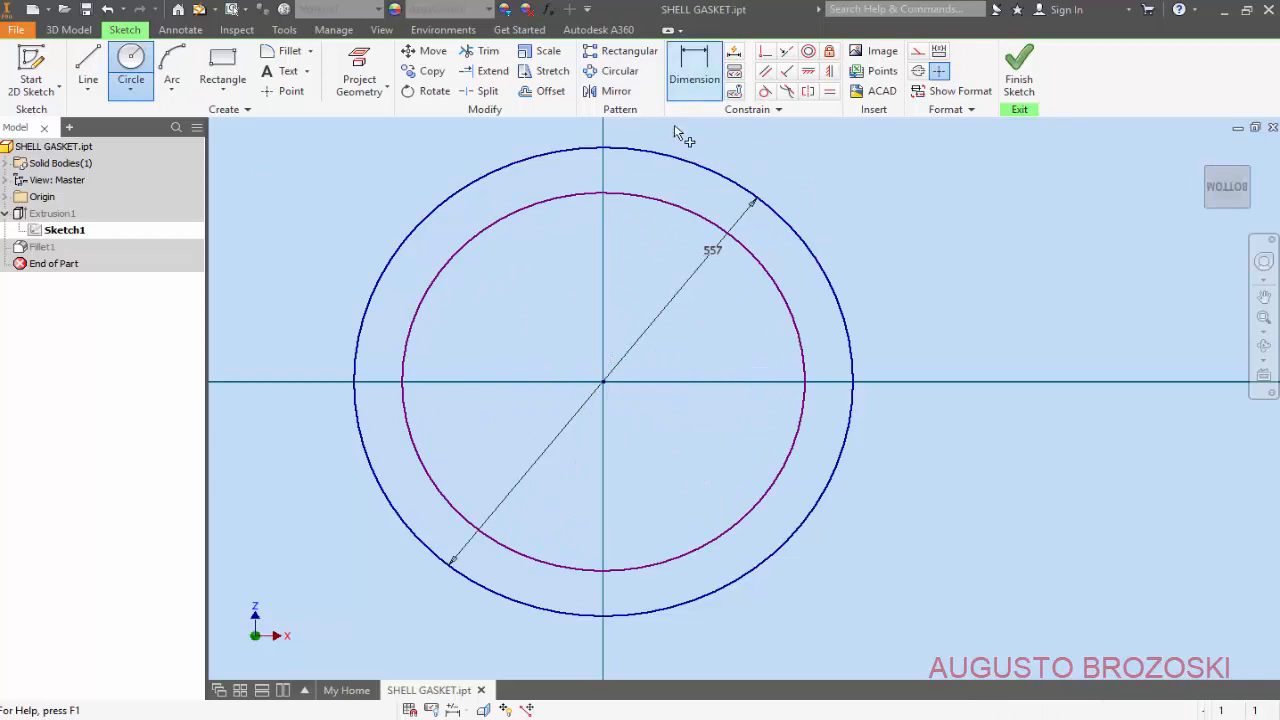
pyautogui.click(650, 203)
pyautogui.click(640, 272)
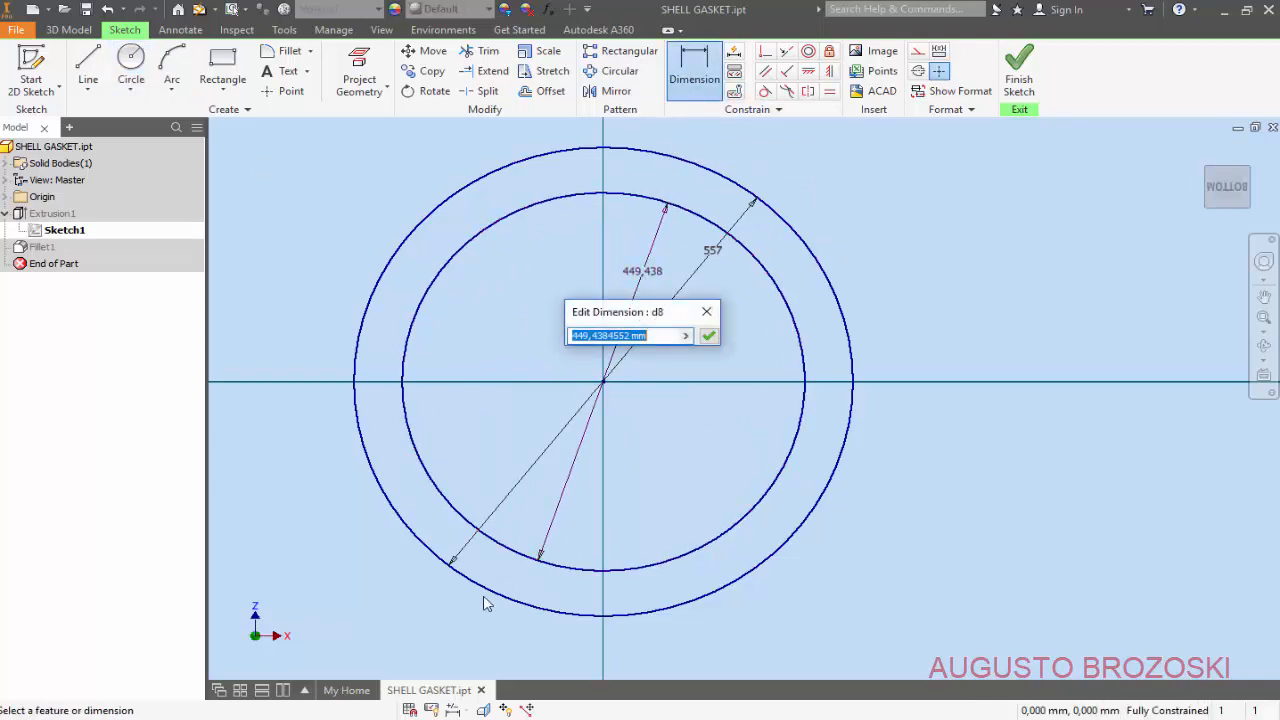
pyautogui.hotkey('alt', 'Tab')
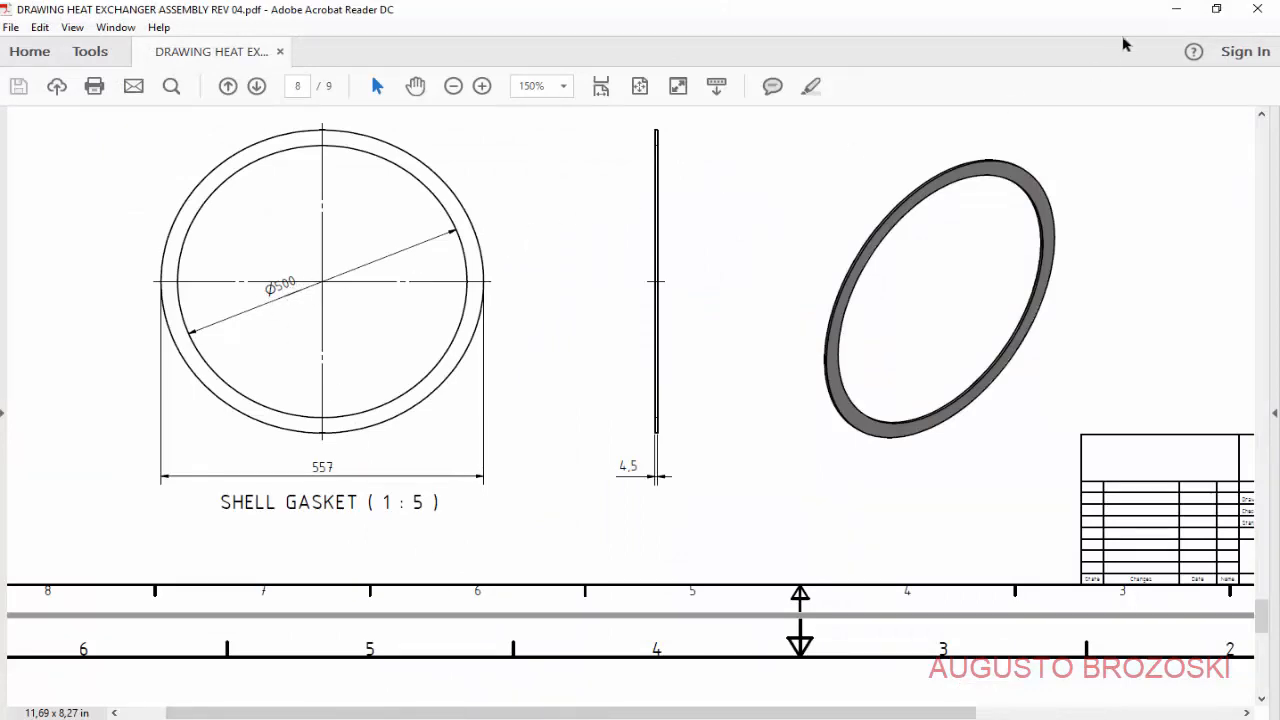
pyautogui.hotkey('alt', 'Tab')
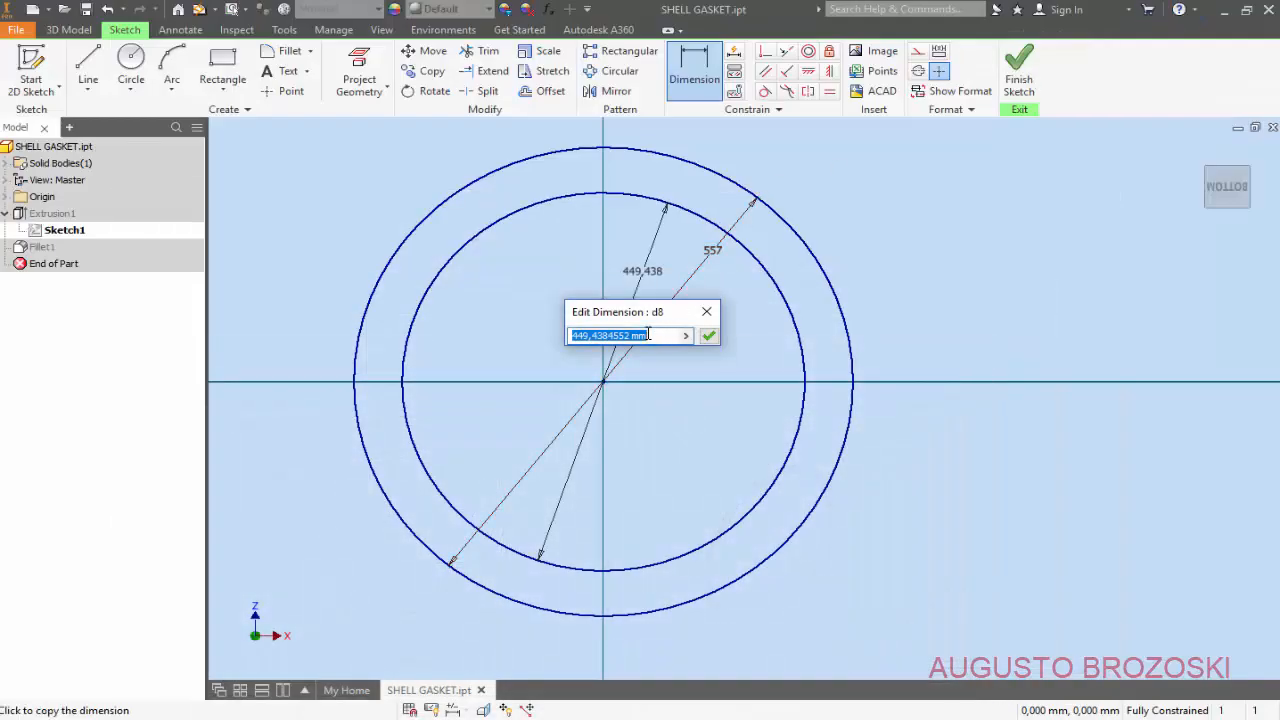
pyautogui.write('500')
pyautogui.press('Return')
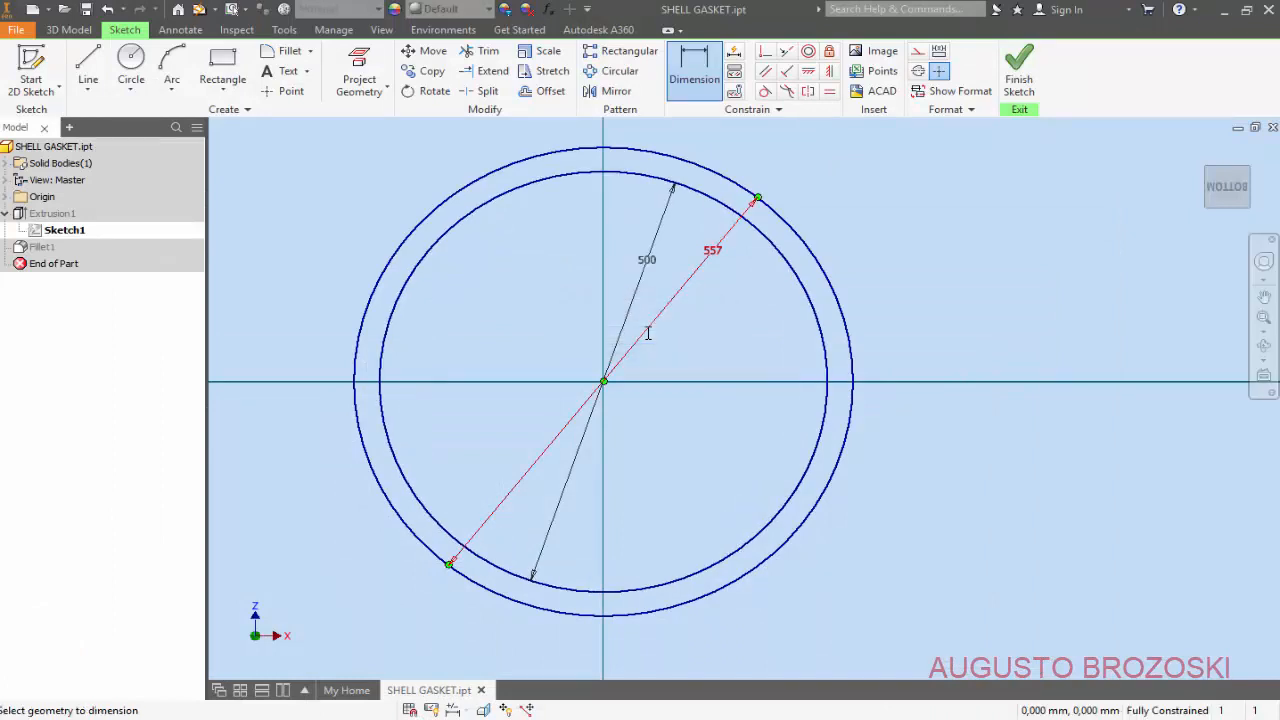
# Finish the sketch, accept the update errors, and redefine the extrusion's profile as only the ring between the 500 mm and 557 mm circles.
pyautogui.click(1019, 75)
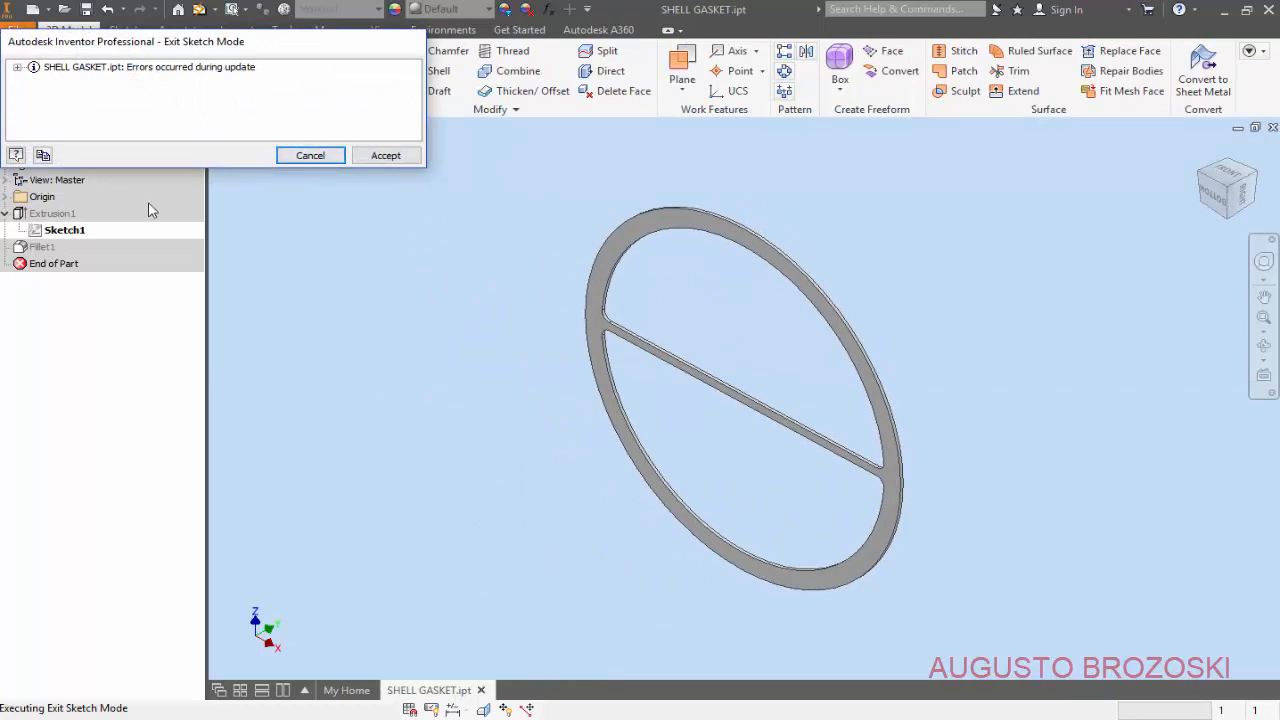
pyautogui.click(386, 158)
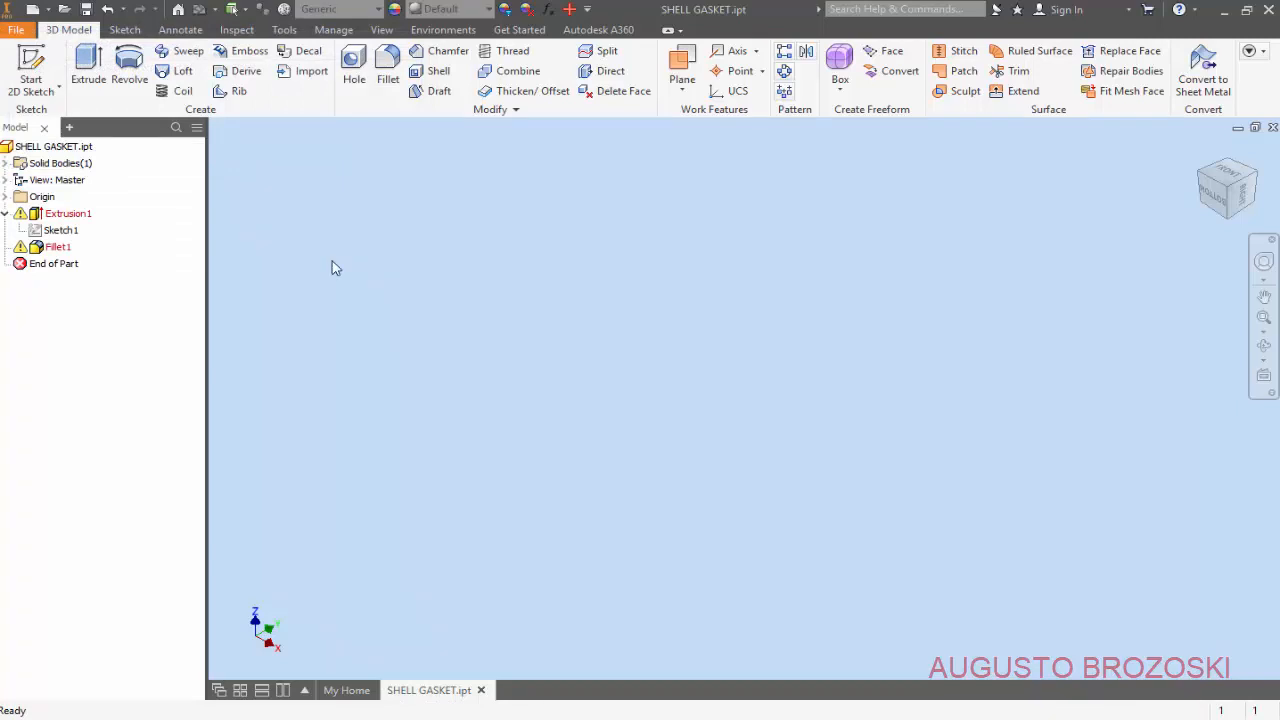
pyautogui.click(62, 214)
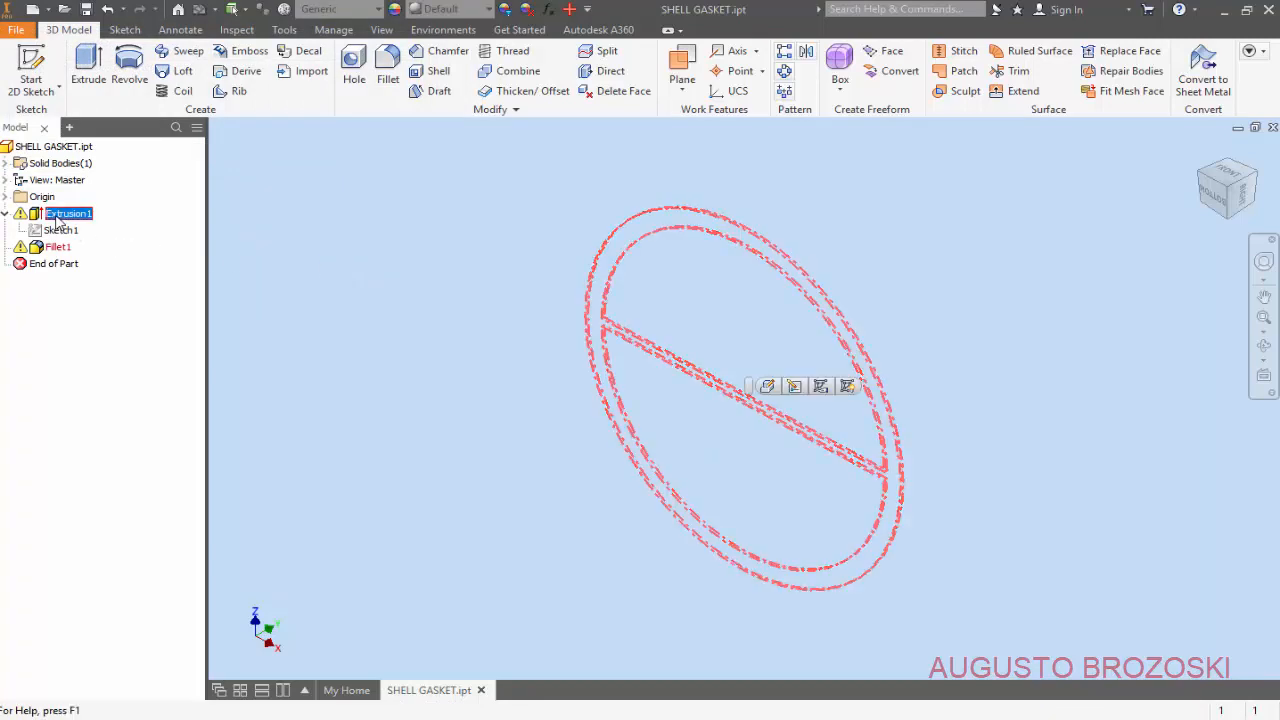
pyautogui.rightClick(58, 220)
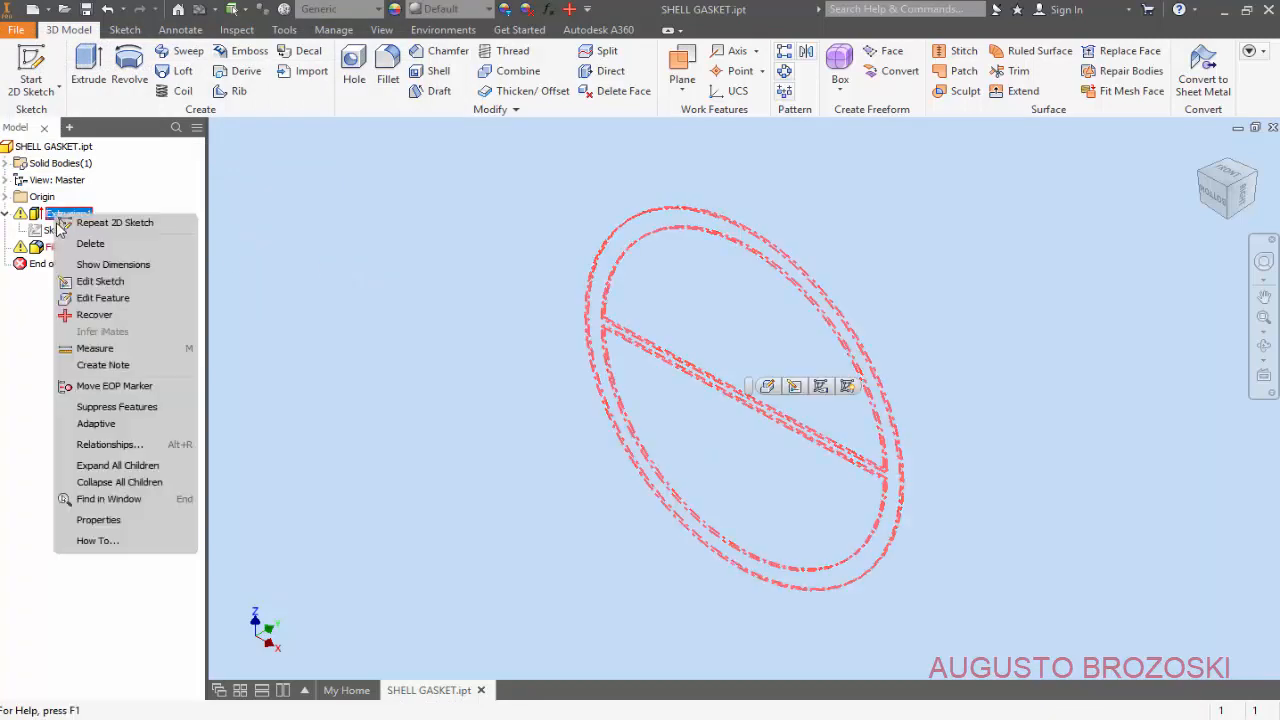
pyautogui.click(103, 298)
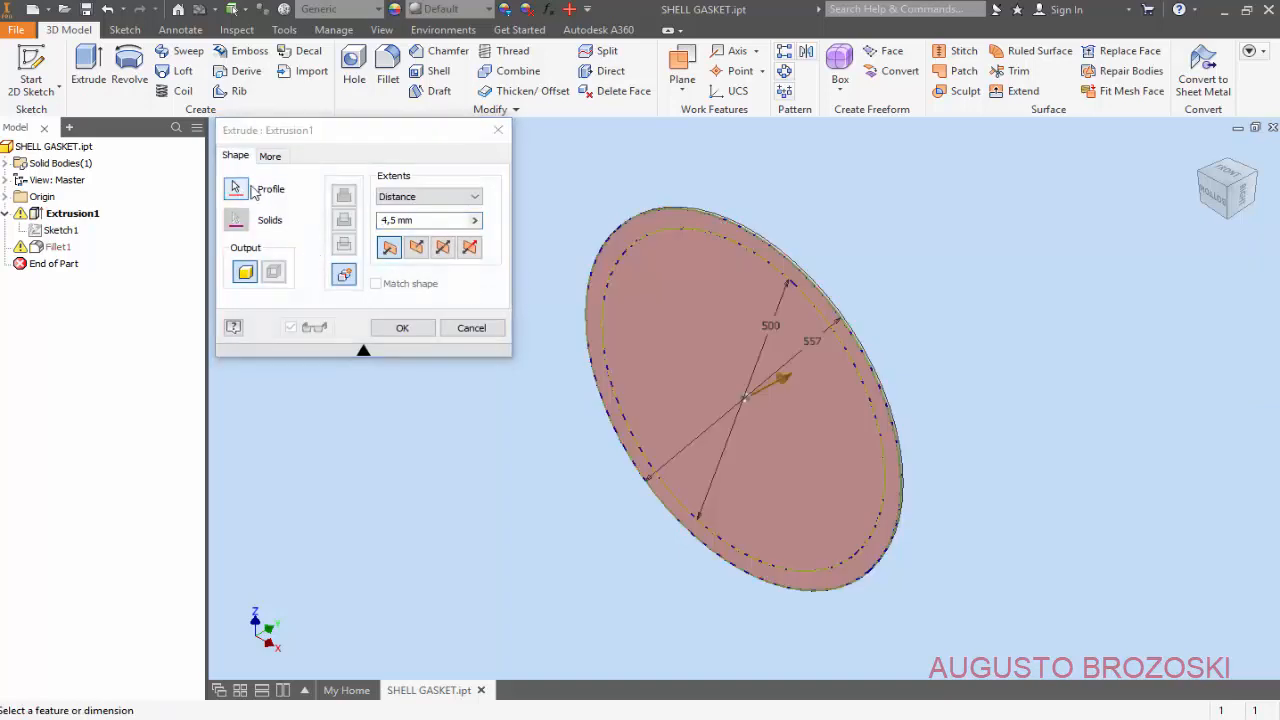
pyautogui.click(242, 196)
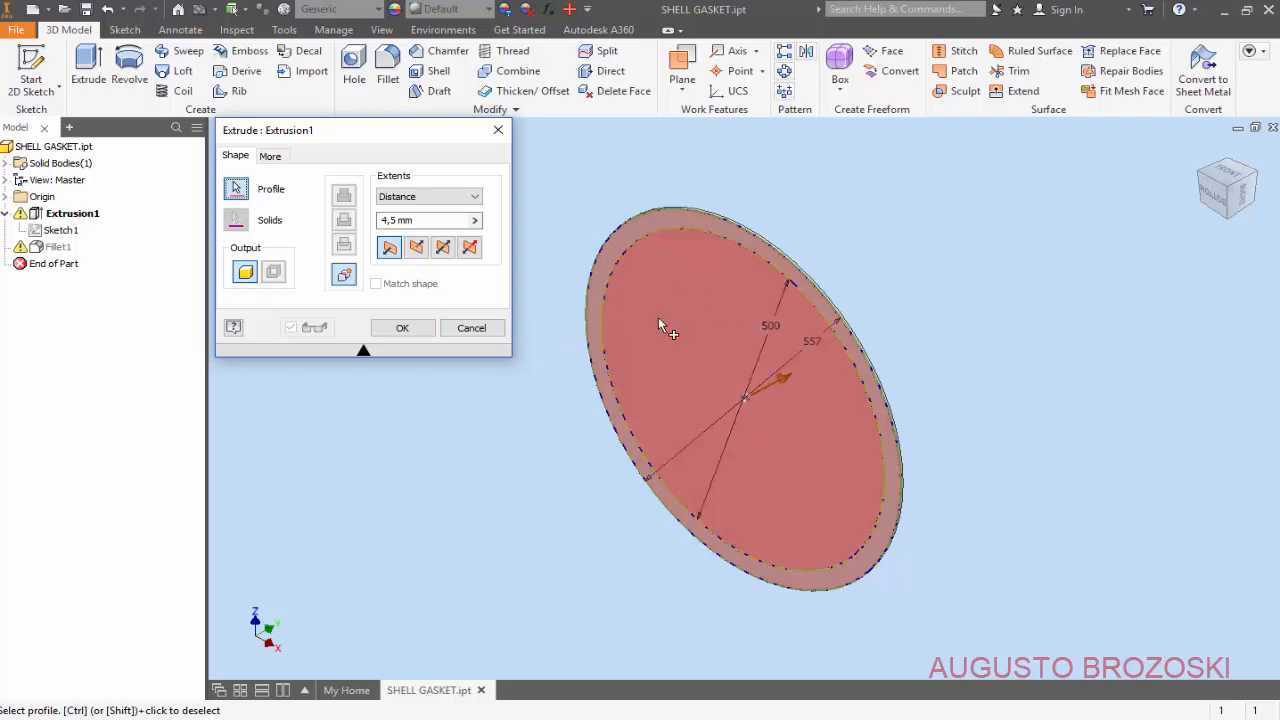
pyautogui.click(686, 304)
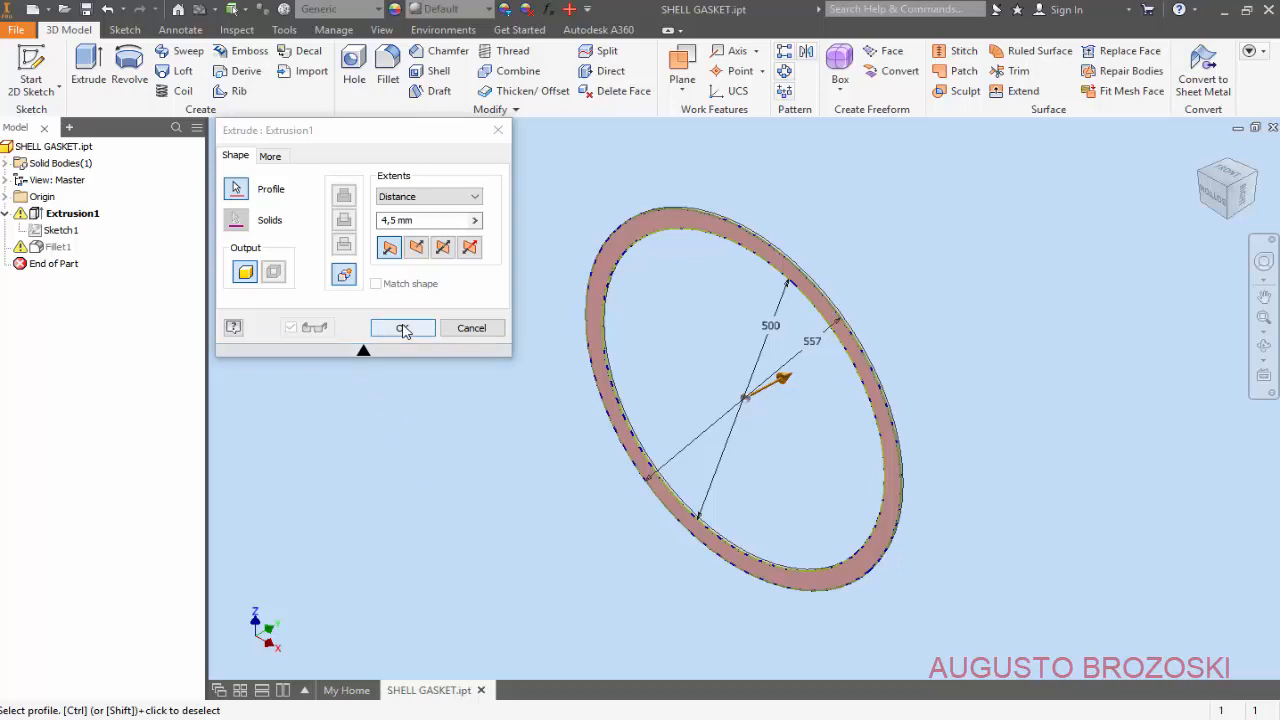
pyautogui.click(403, 329)
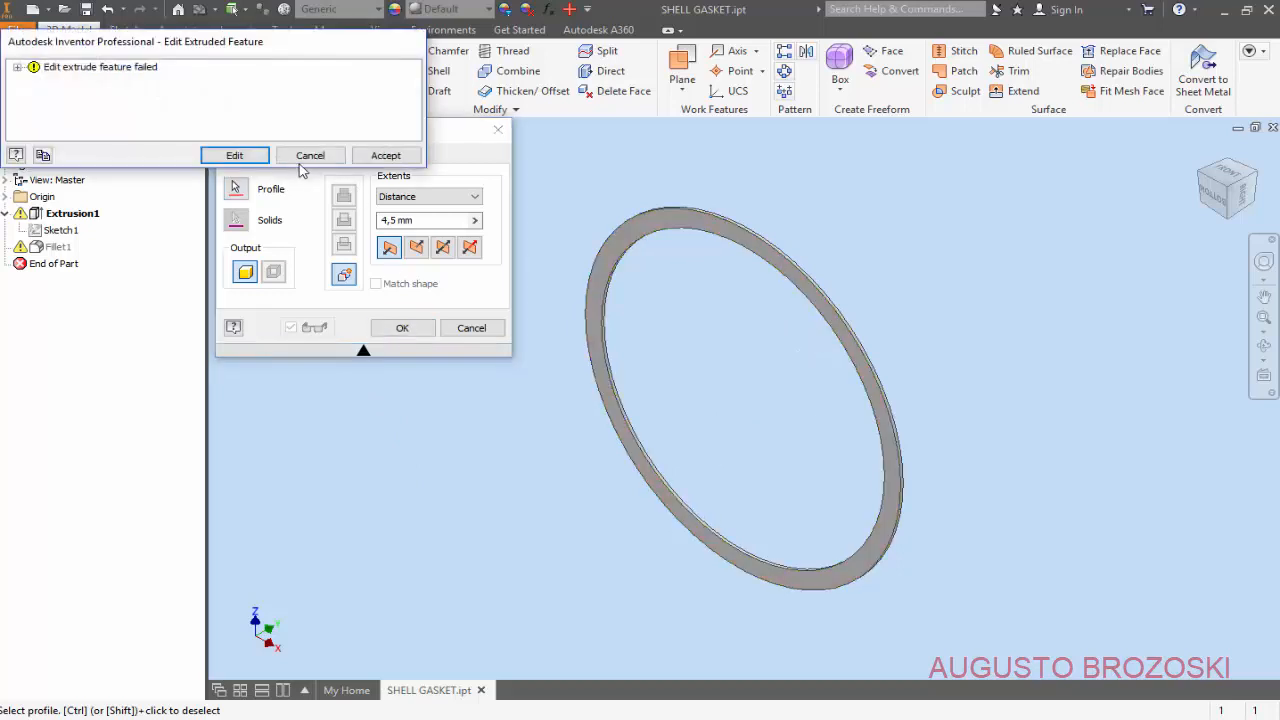
pyautogui.click(385, 155)
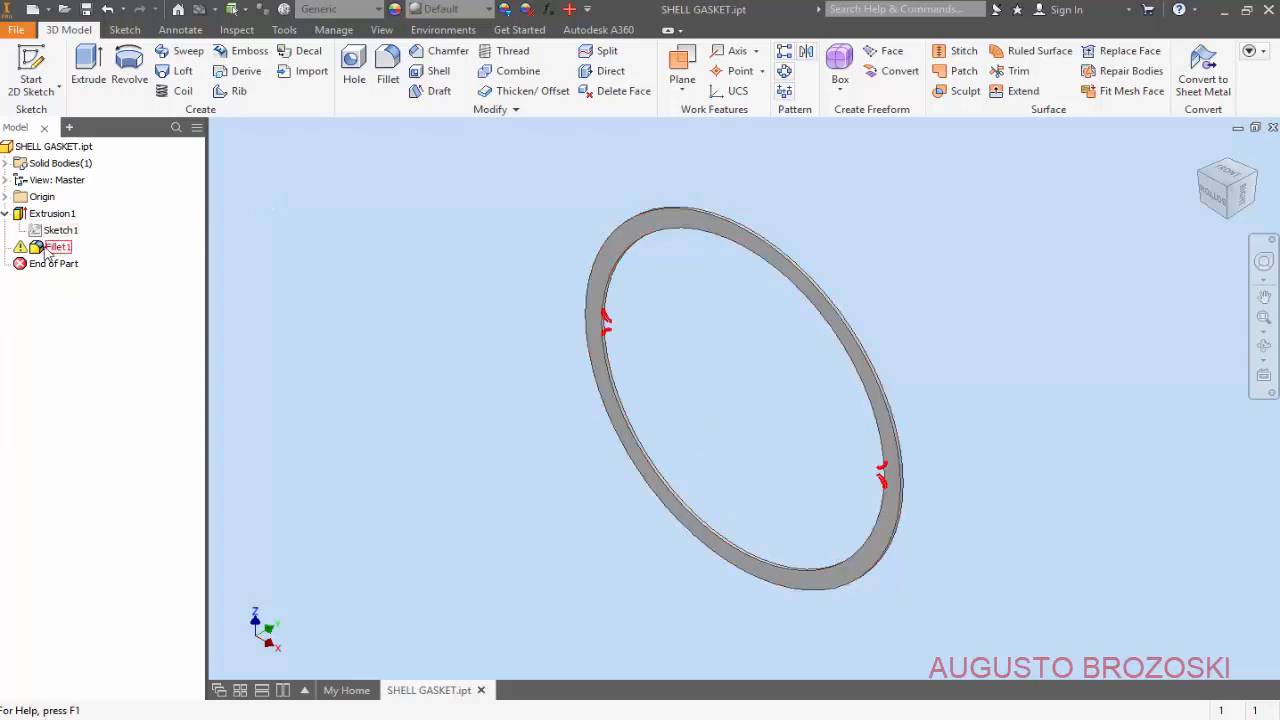
# Delete the leftover fillet feature of the former crossbar corners from the shell gasket.
pyautogui.rightClick(46, 250)
pyautogui.click(100, 279)
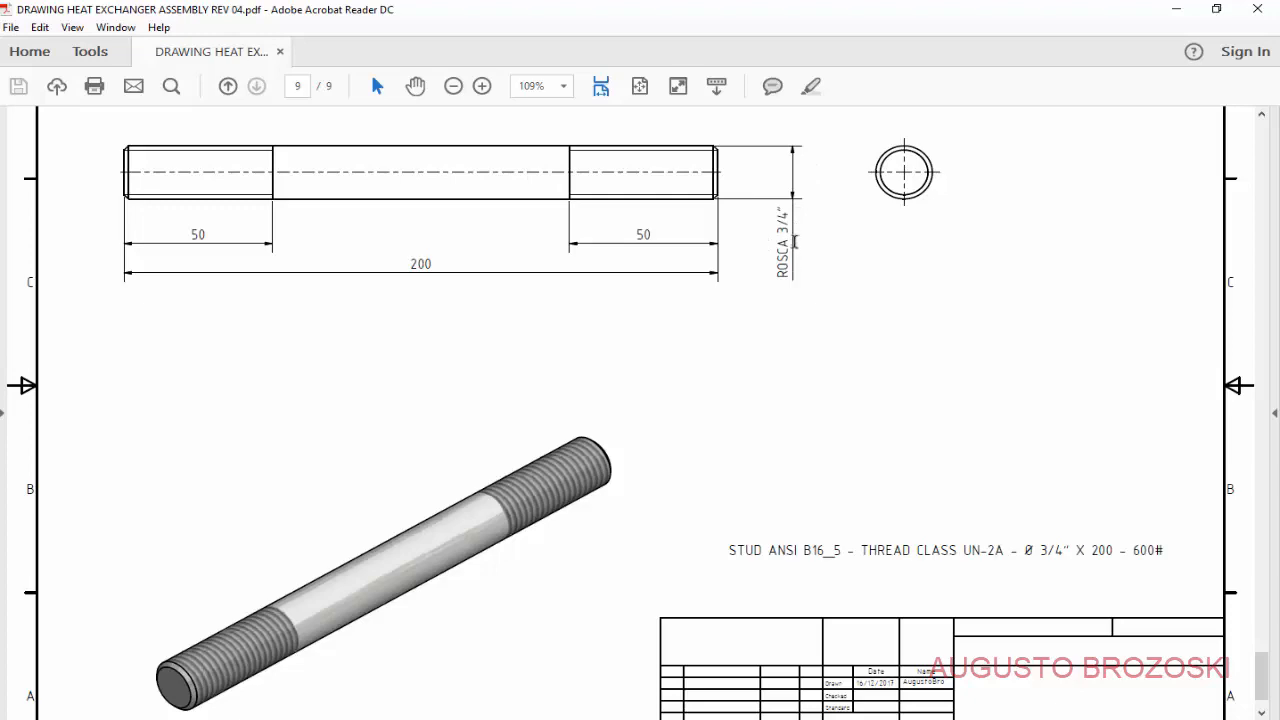
# Return from the stud drawing on page 9 of the PDF to Inventor and create a part from the metric Standard (mm).ipt template.
pyautogui.click(1176, 10)
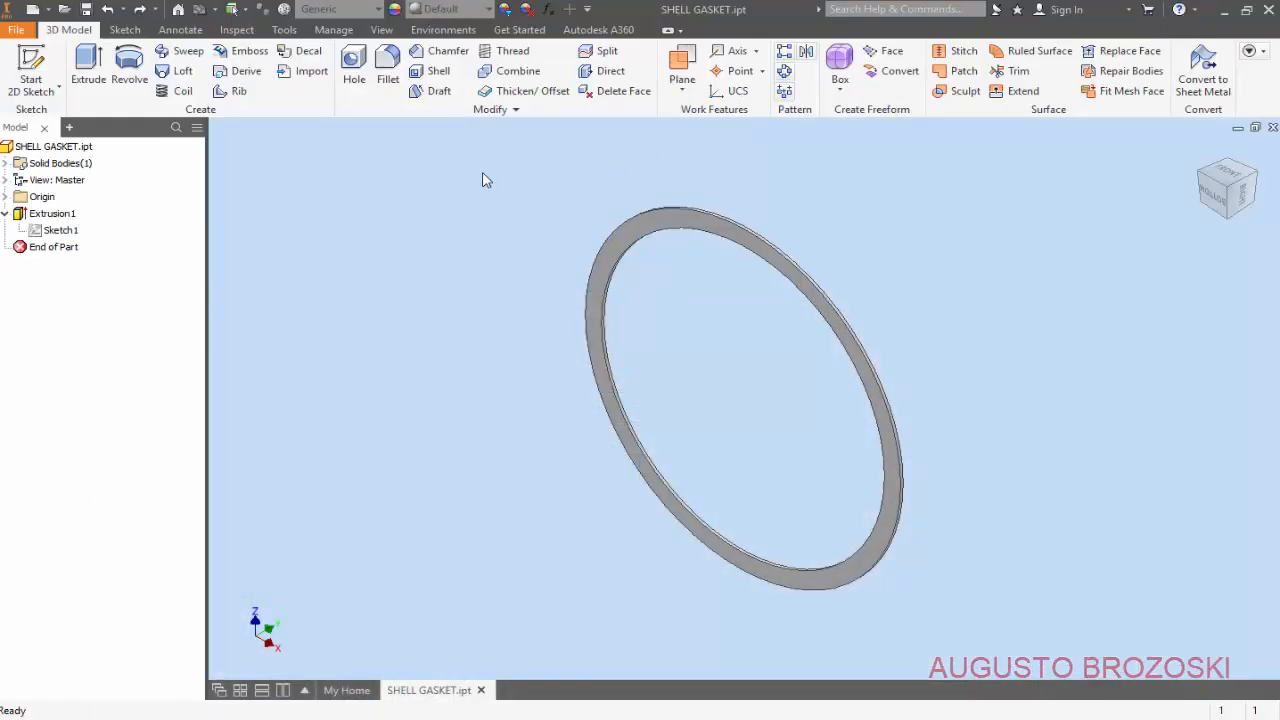
pyautogui.click(33, 10)
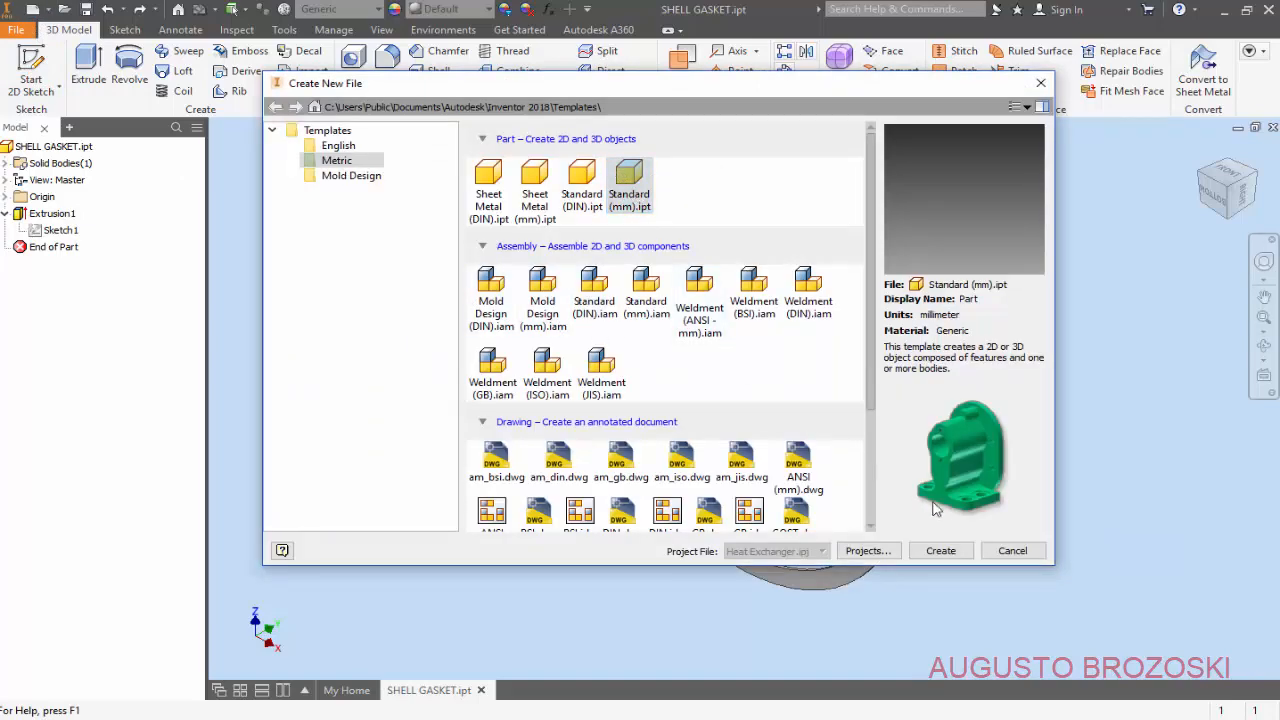
pyautogui.click(941, 550)
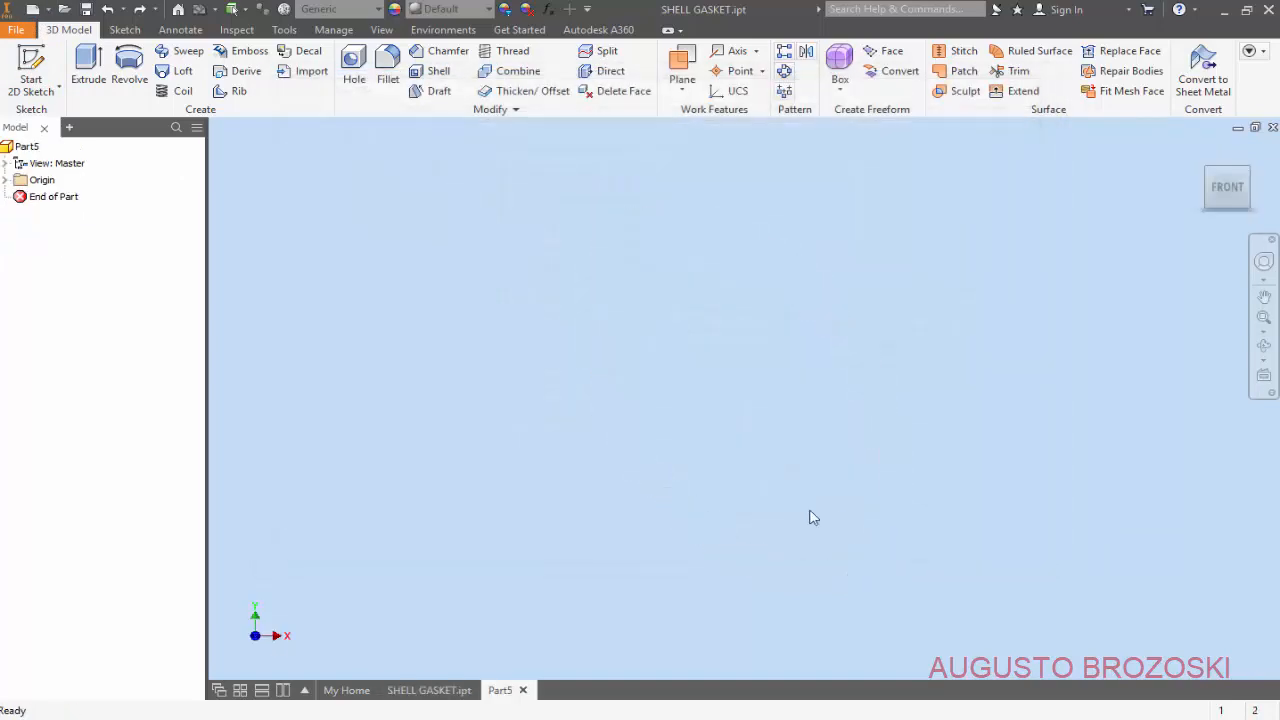
# Start a sketch on the XZ plane and draw a circle about 21.7 mm in diameter centred on the origin.
pyautogui.click(40, 62)
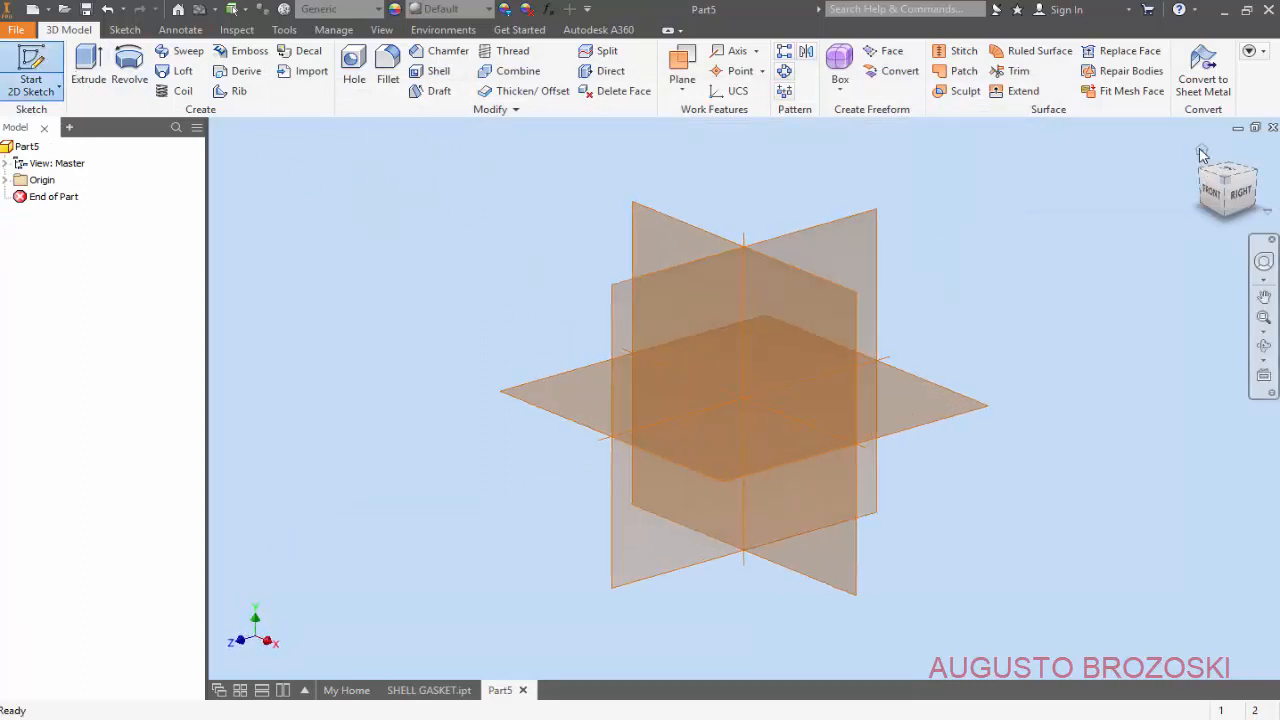
pyautogui.click(1203, 153)
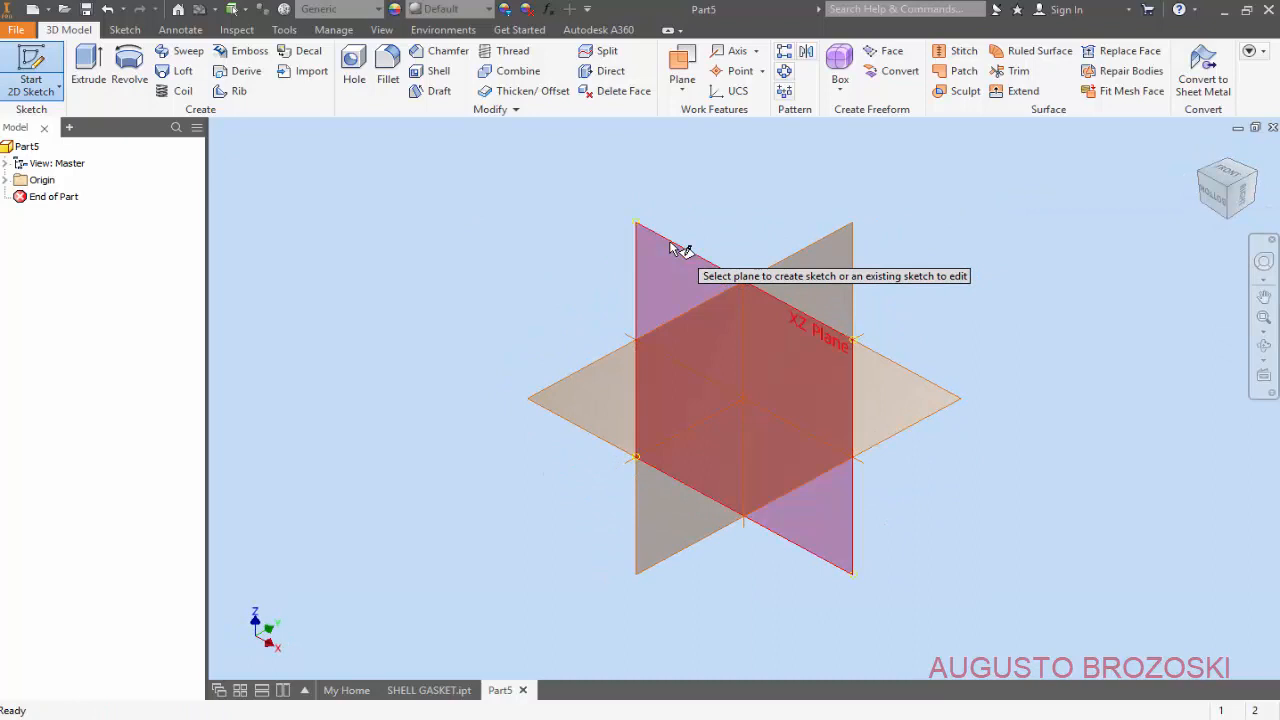
pyautogui.click(672, 248)
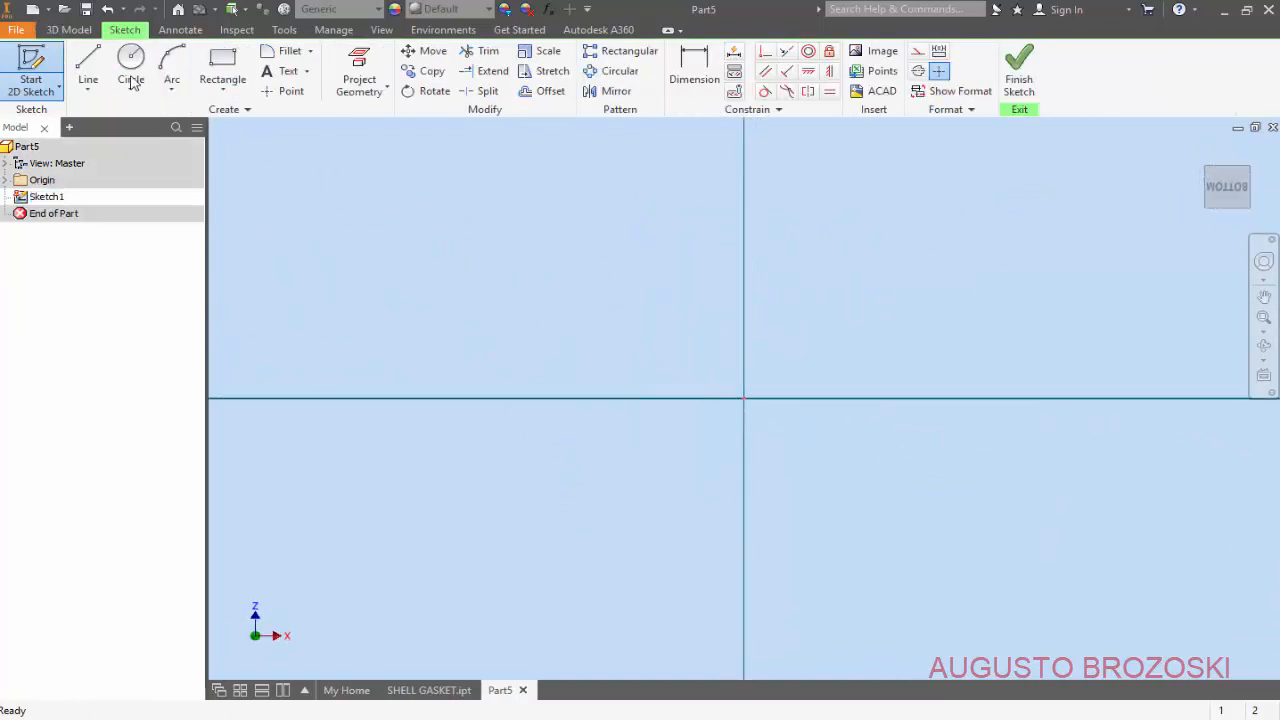
pyautogui.click(131, 70)
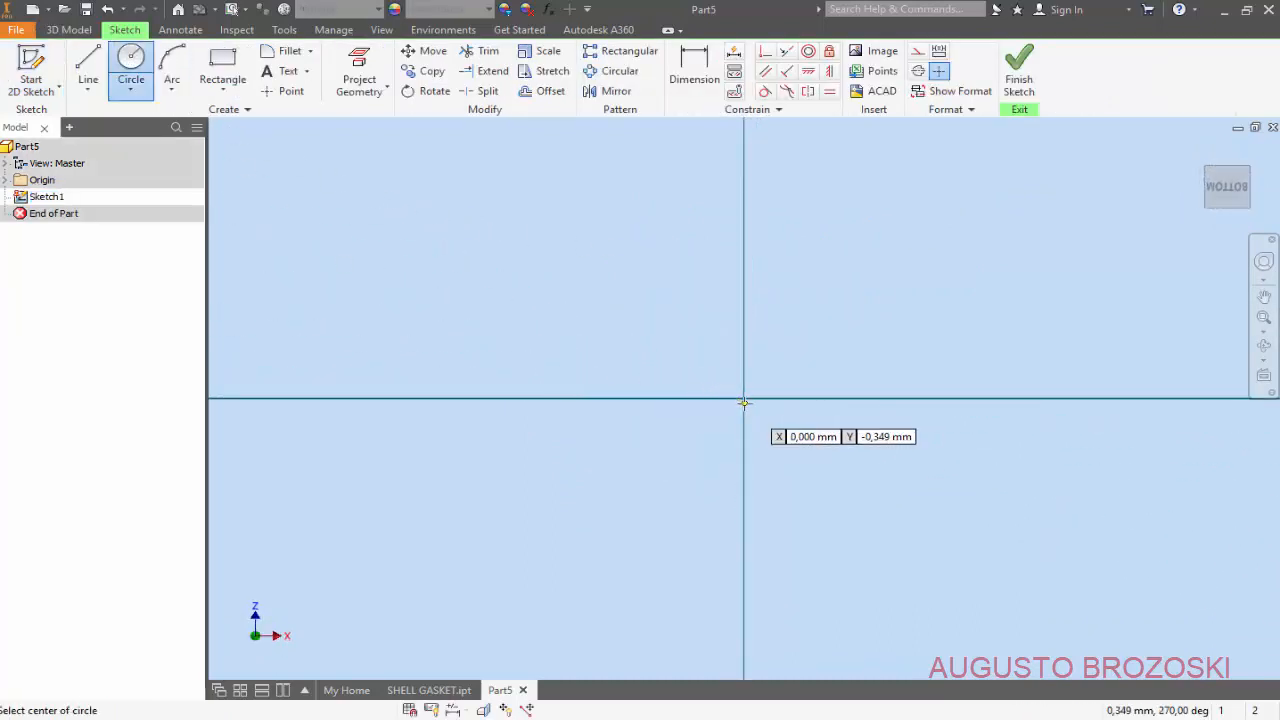
pyautogui.click(743, 400)
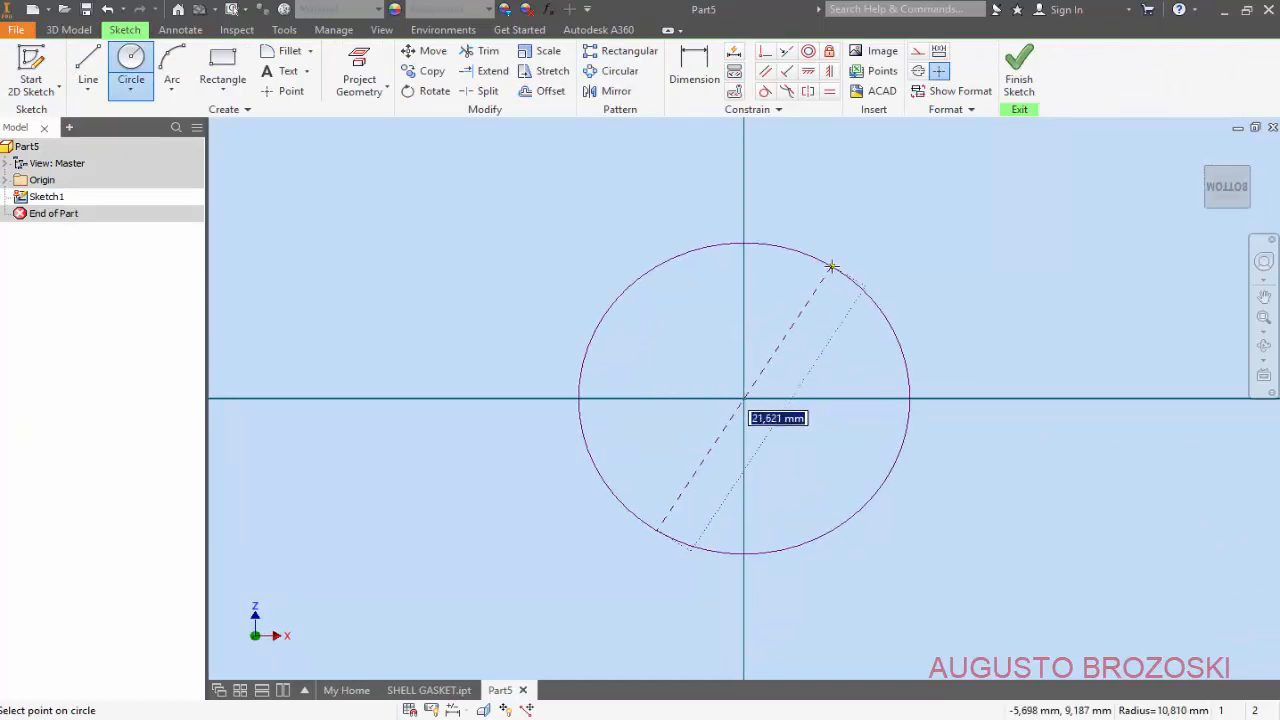
pyautogui.click(831, 266)
# Dimension the circle's diameter and set it to 19.05 mm.
pyautogui.click(694, 70)
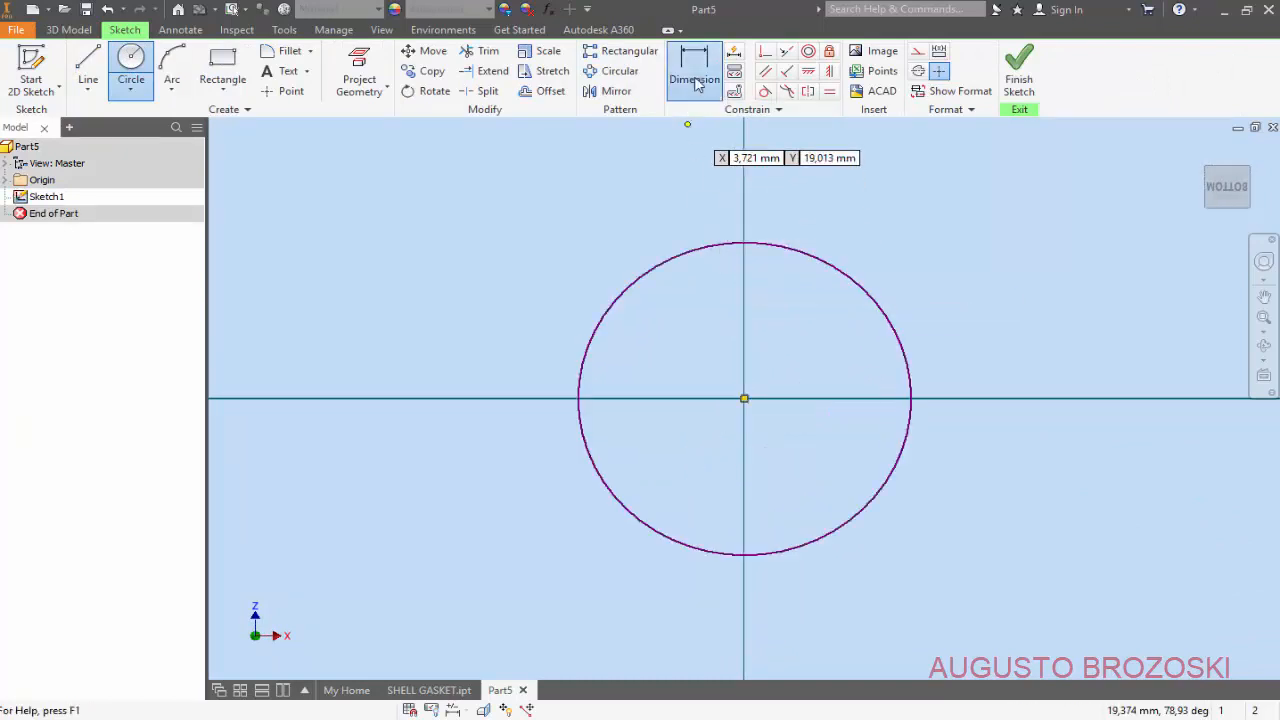
pyautogui.click(848, 275)
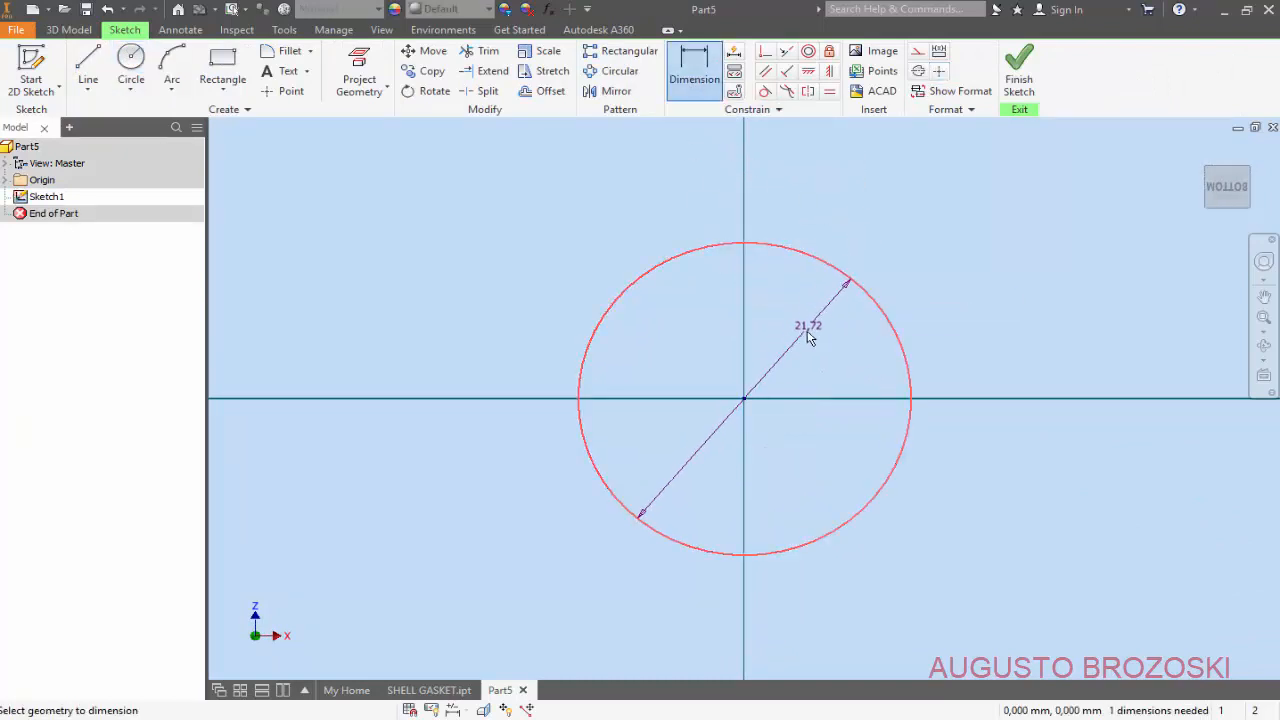
pyautogui.click(810, 335)
pyautogui.write('19.05')
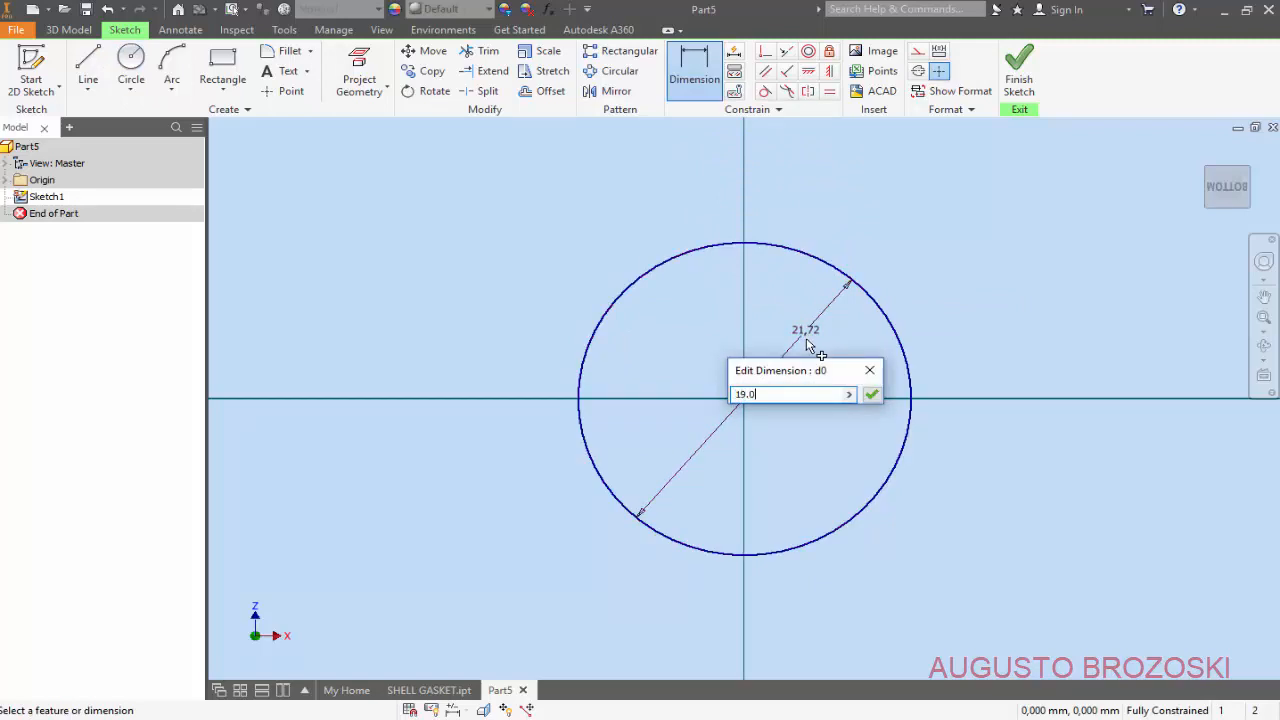
pyautogui.click(870, 396)
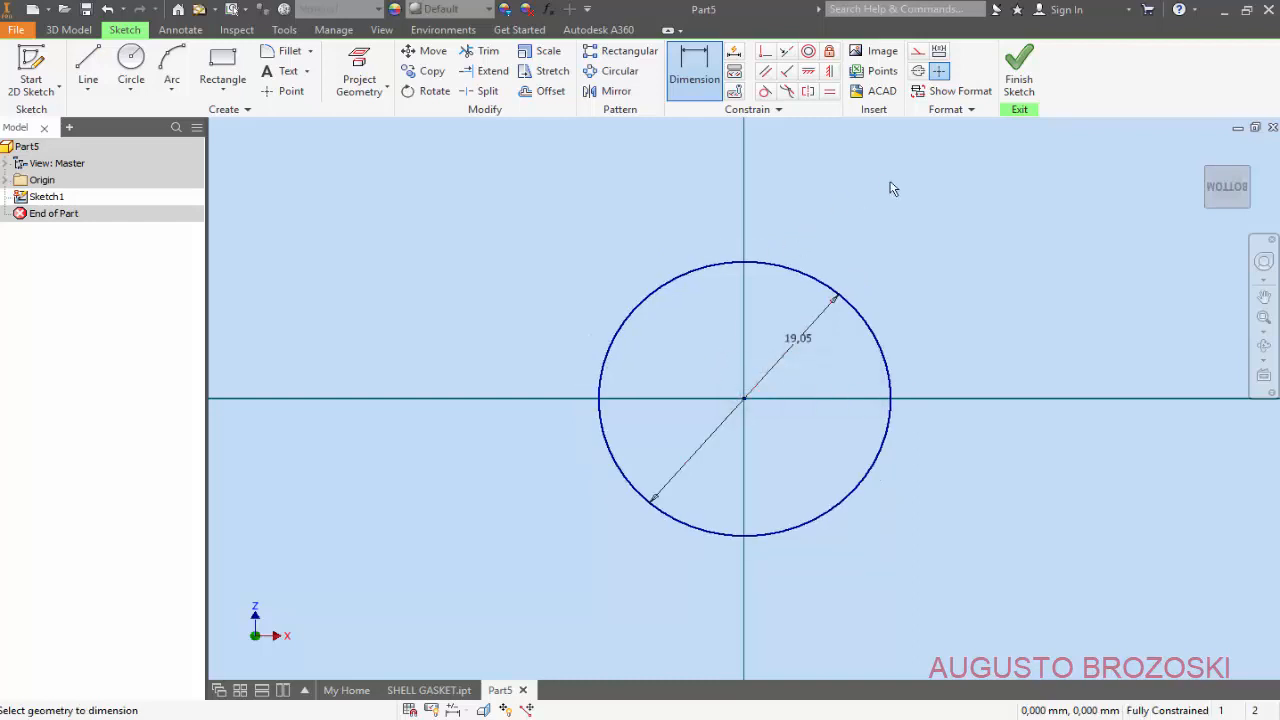
# Finish the sketch and extrude the circle 200 mm symmetrically about the sketch plane as a solid.
pyautogui.click(1019, 80)
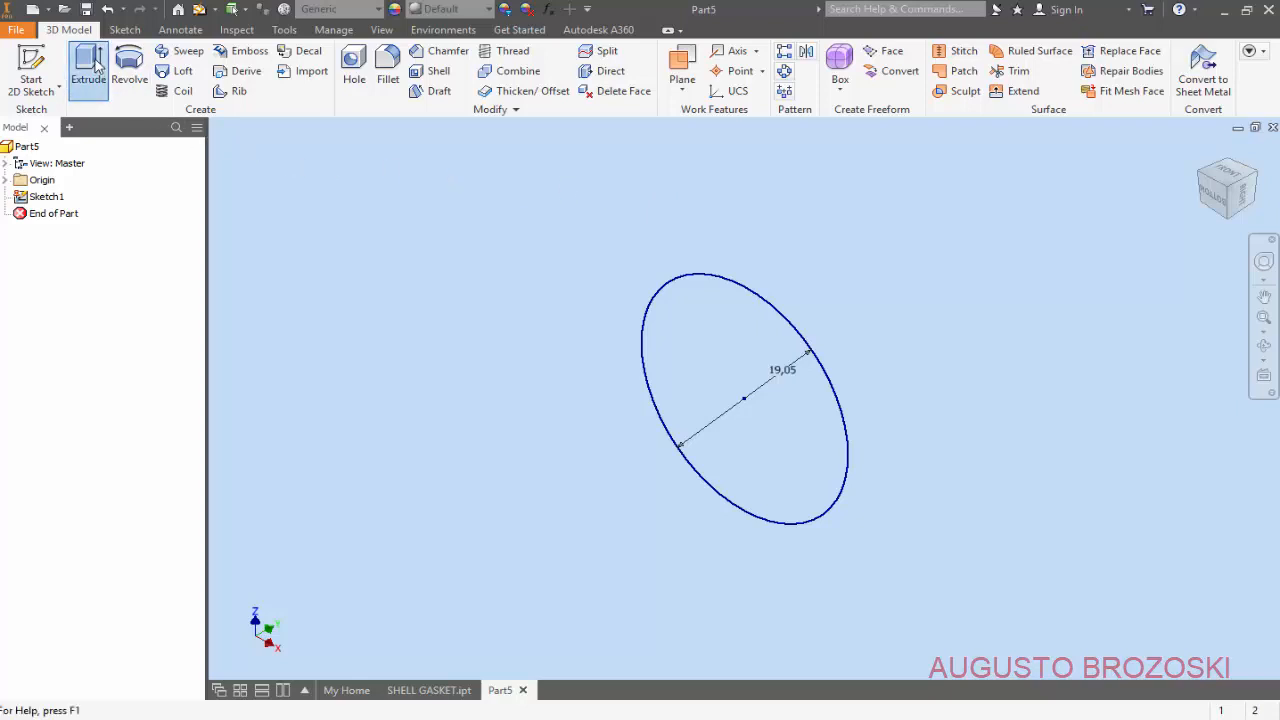
pyautogui.click(95, 62)
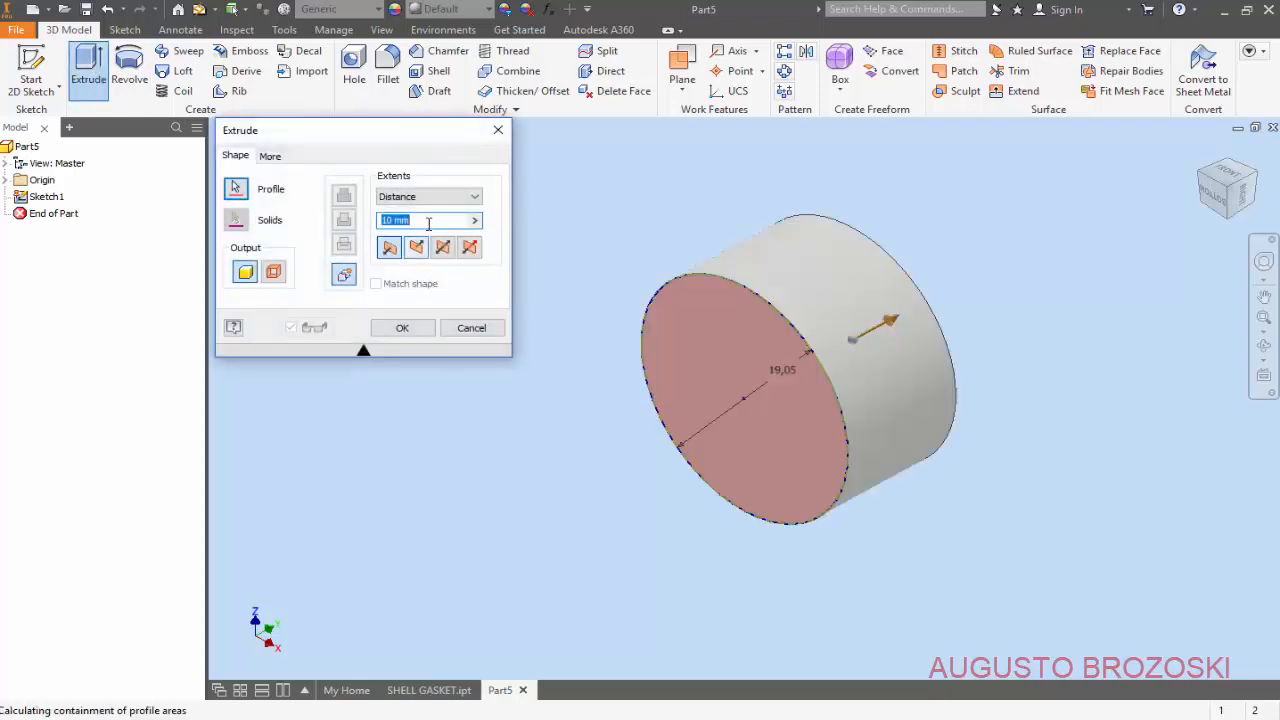
pyautogui.write('2')
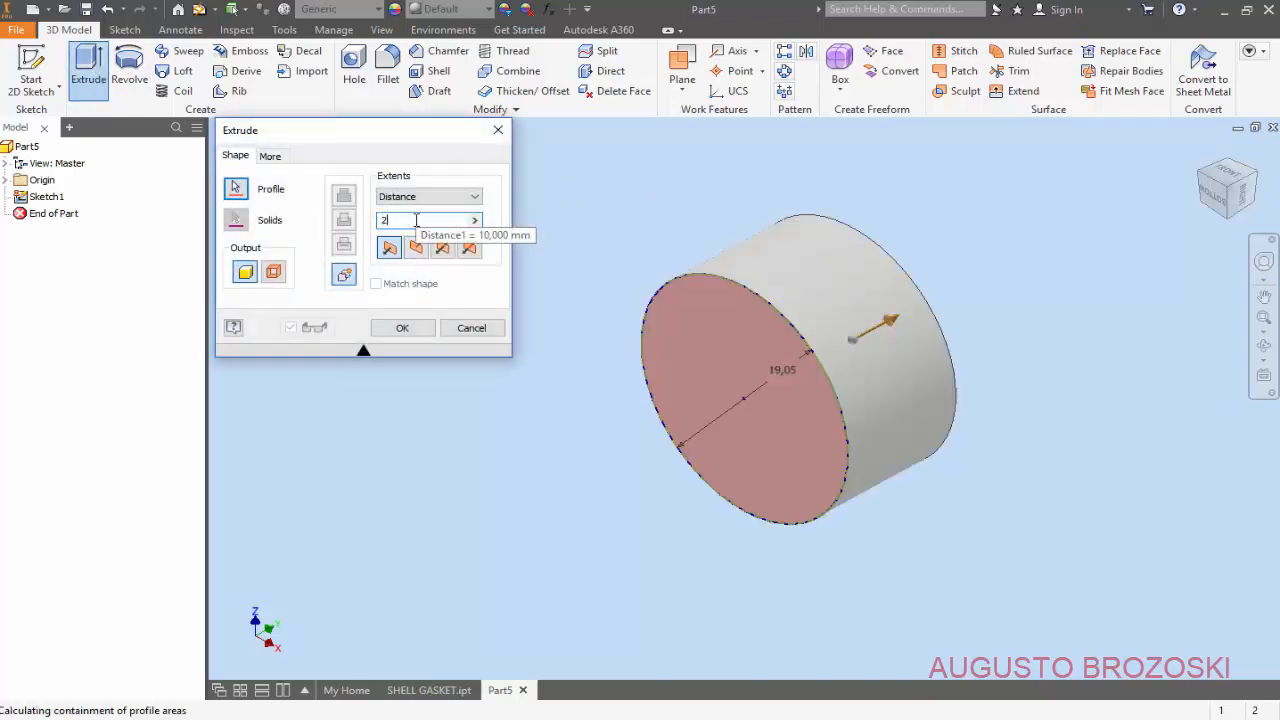
pyautogui.write('00')
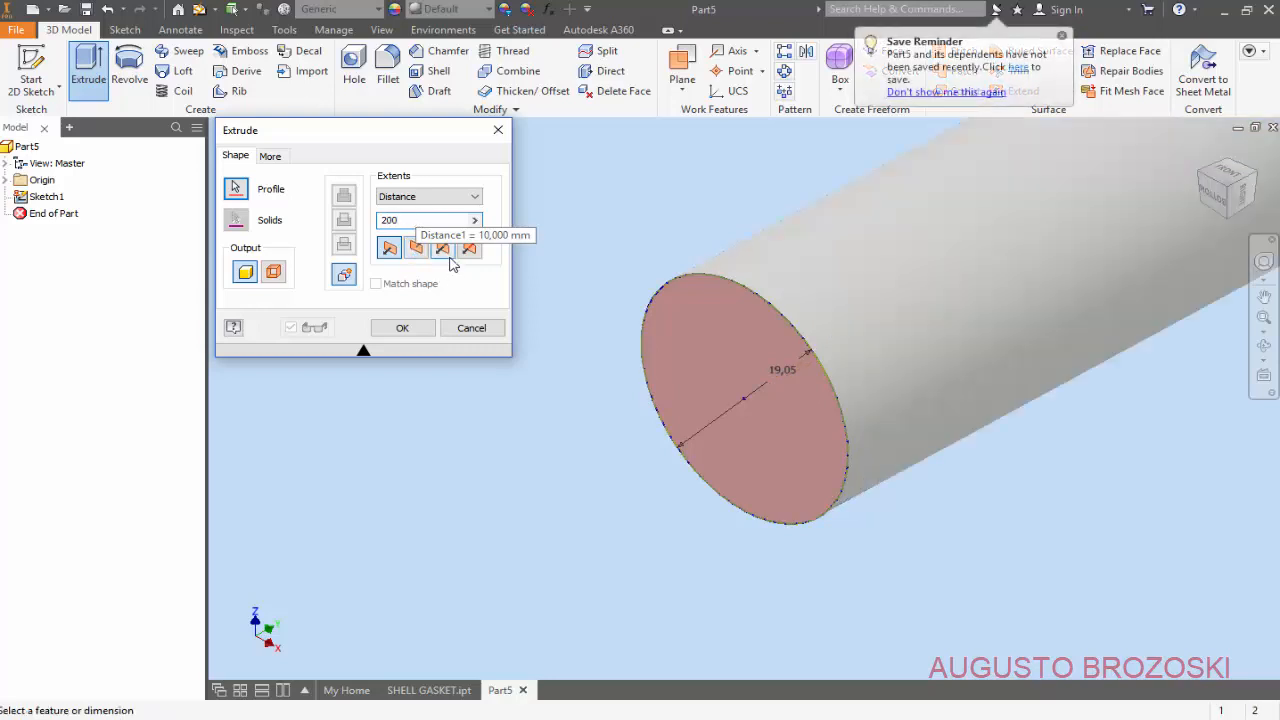
pyautogui.click(469, 249)
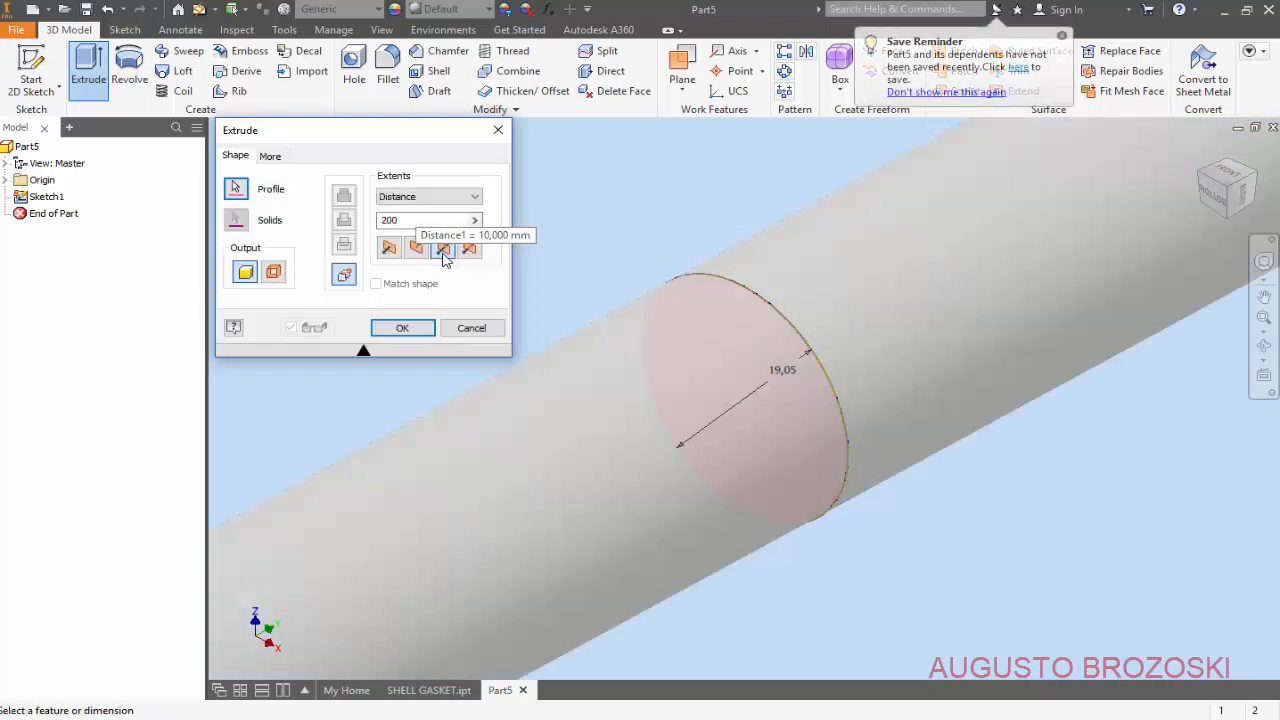
pyautogui.scroll(-4, 648, 332)
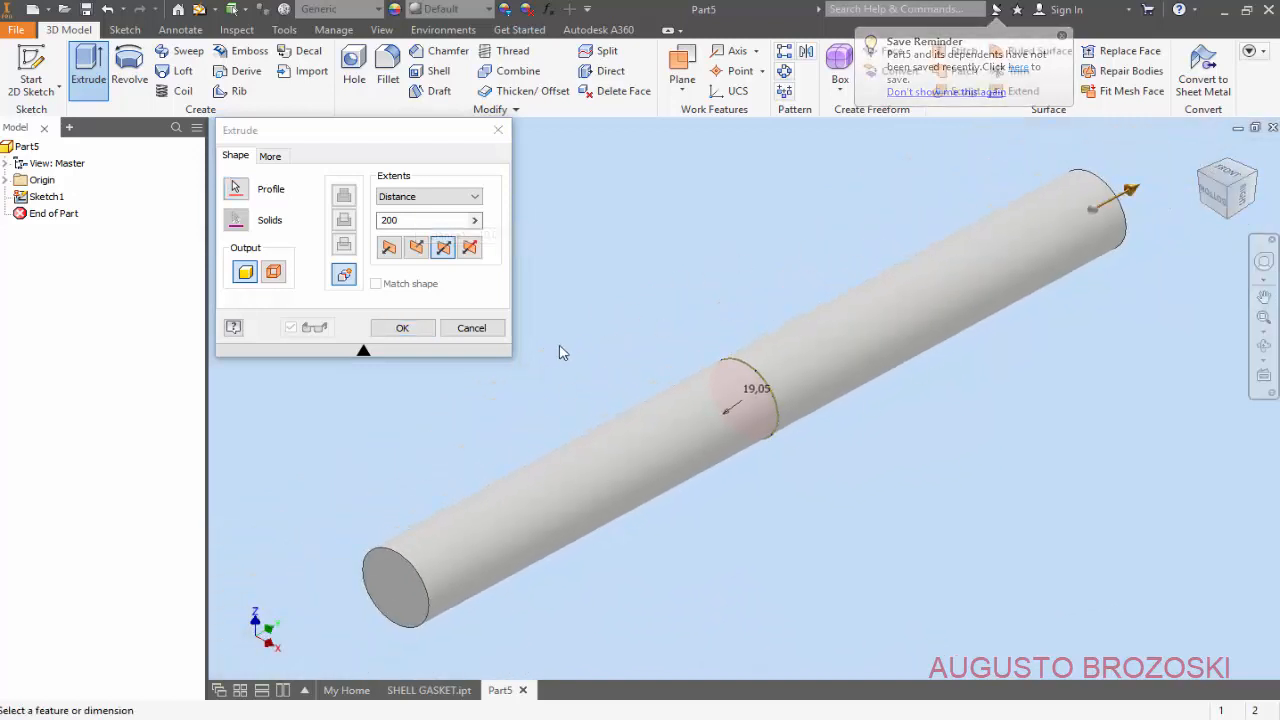
pyautogui.click(401, 331)
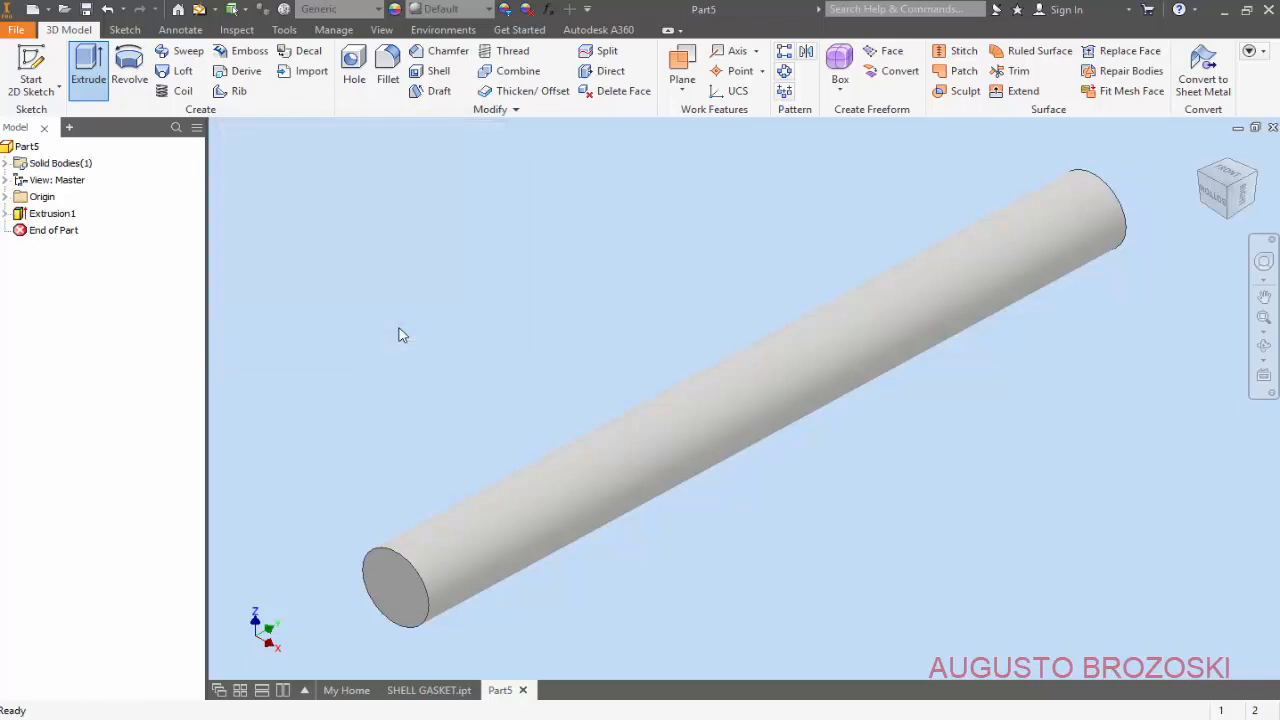
# Save the part in the Heat Exchanger Video folder as STUD DIAM 3_4 X 200.
pyautogui.click(86, 10)
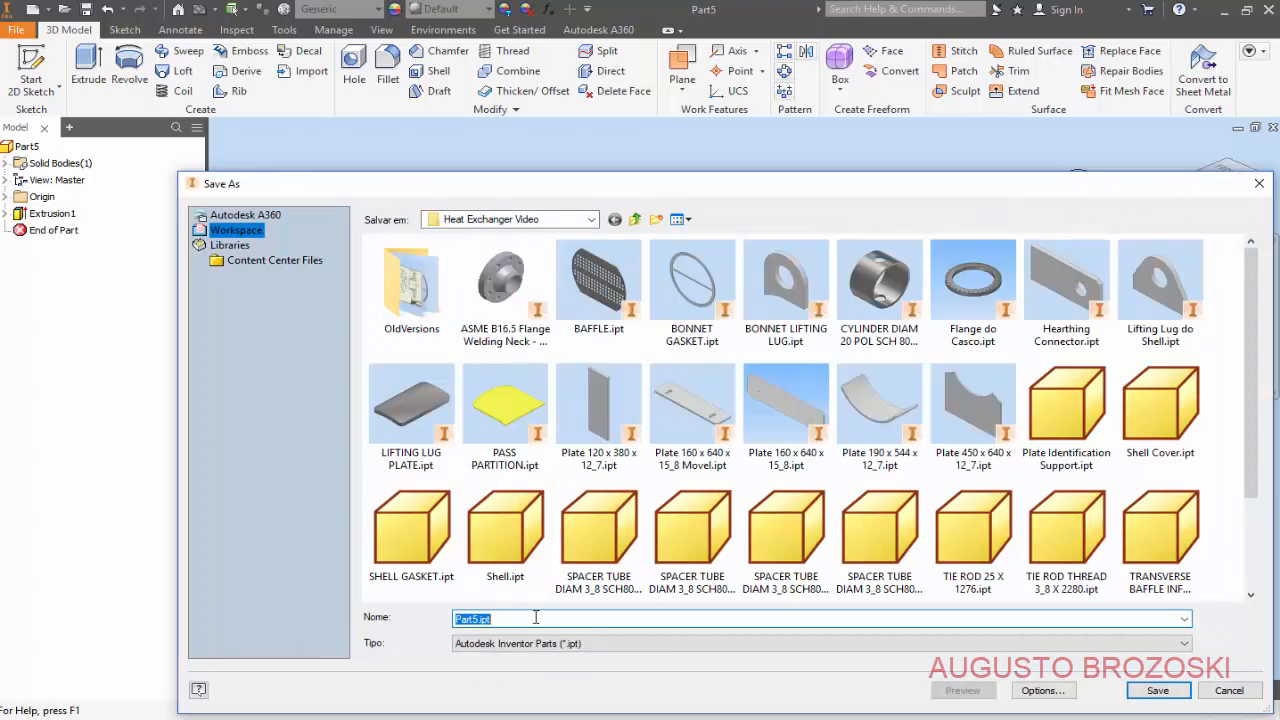
pyautogui.write('STUD')
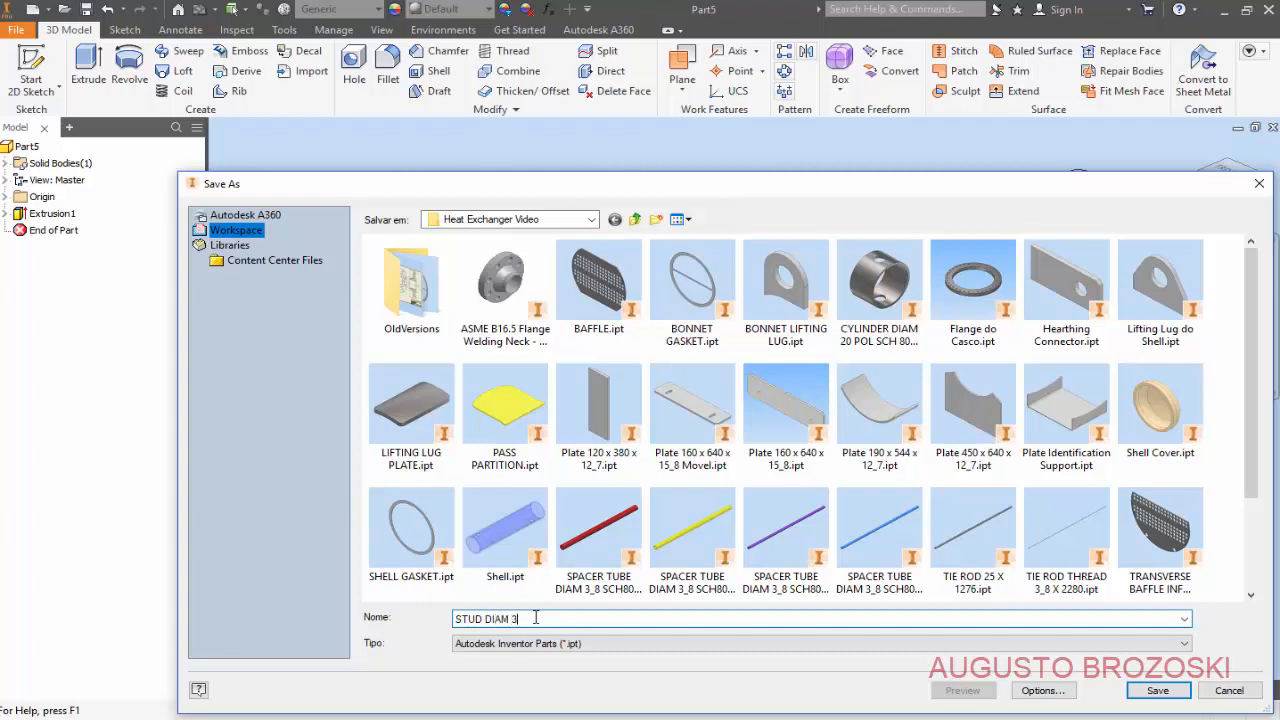
pyautogui.write('DIAM 3_4 x ')
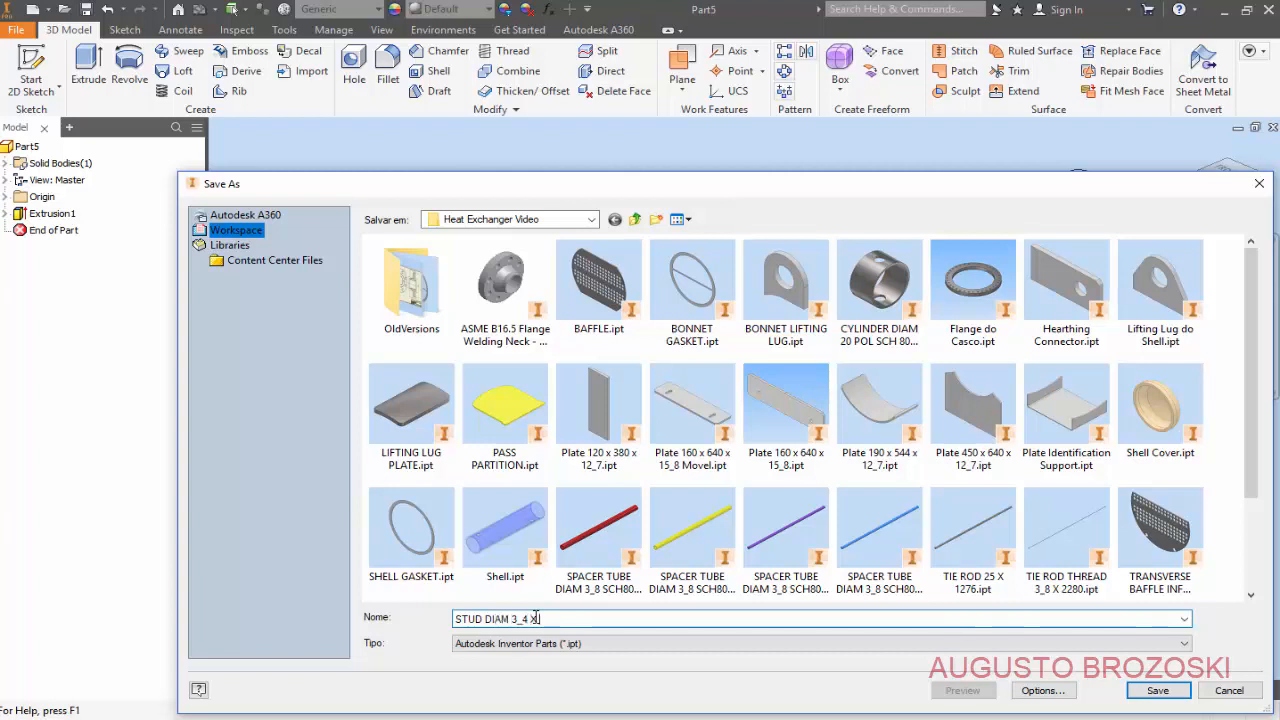
pyautogui.write('2')
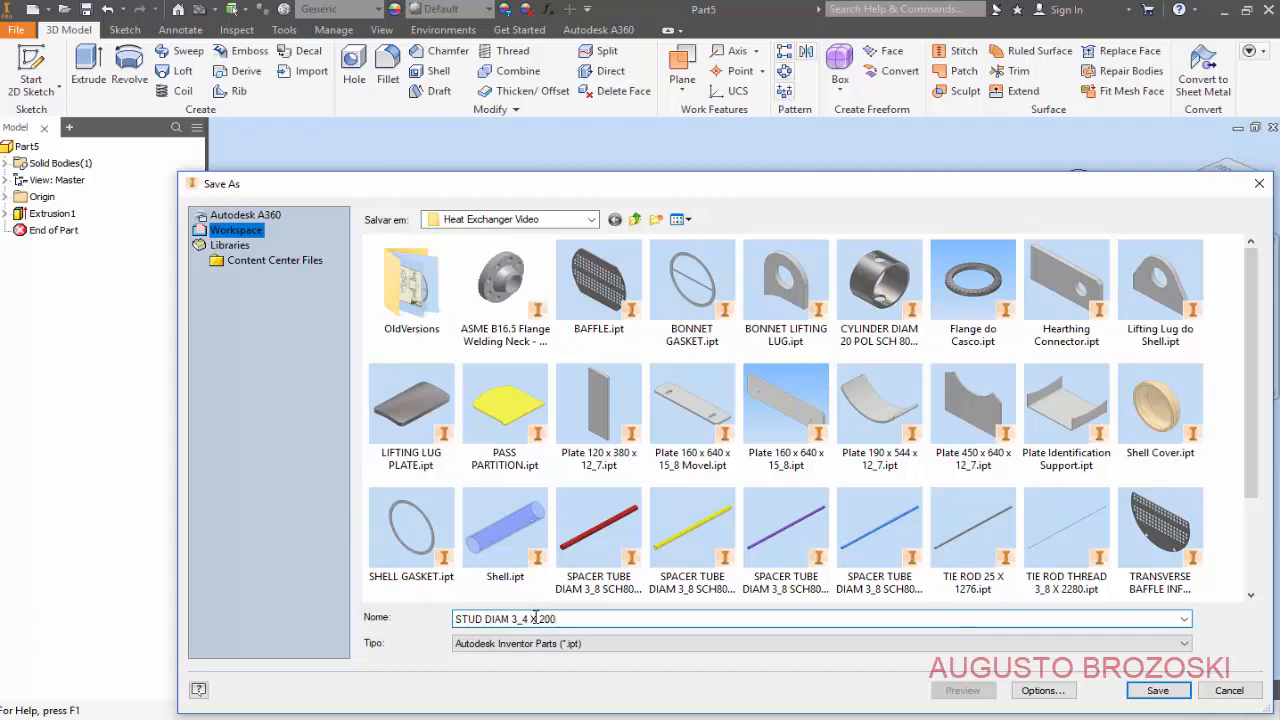
pyautogui.write('00')
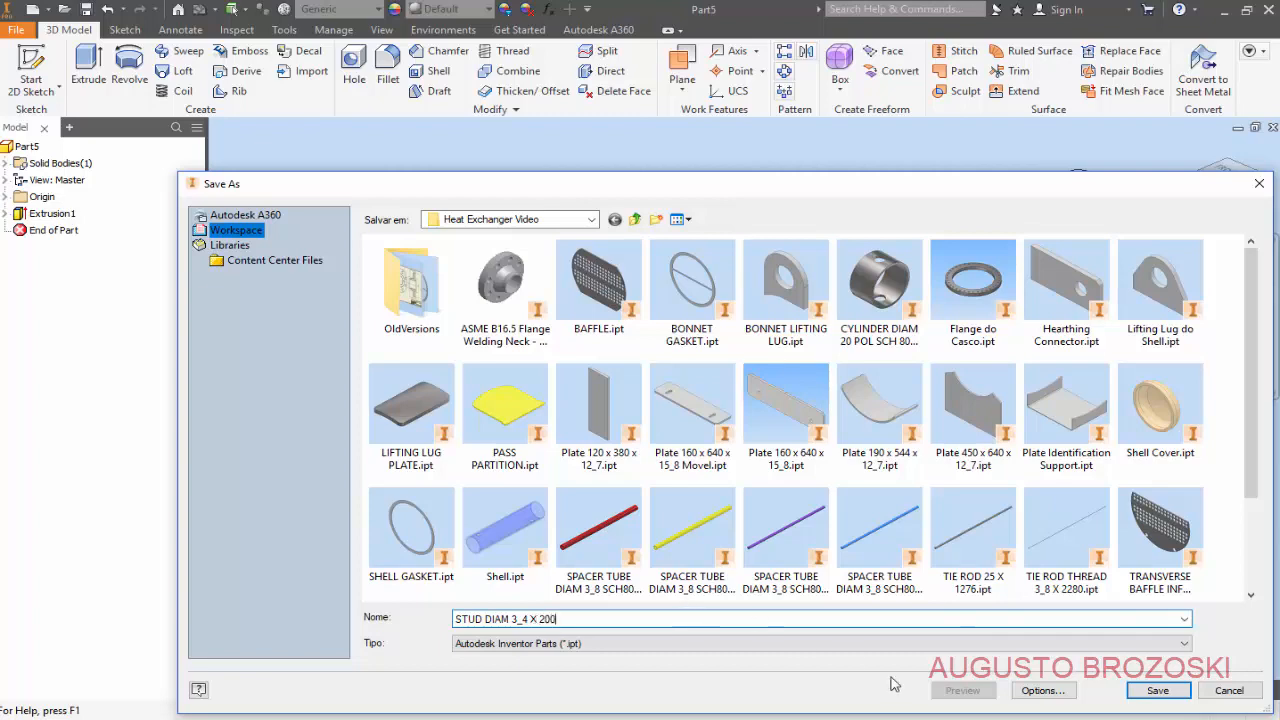
pyautogui.click(1157, 690)
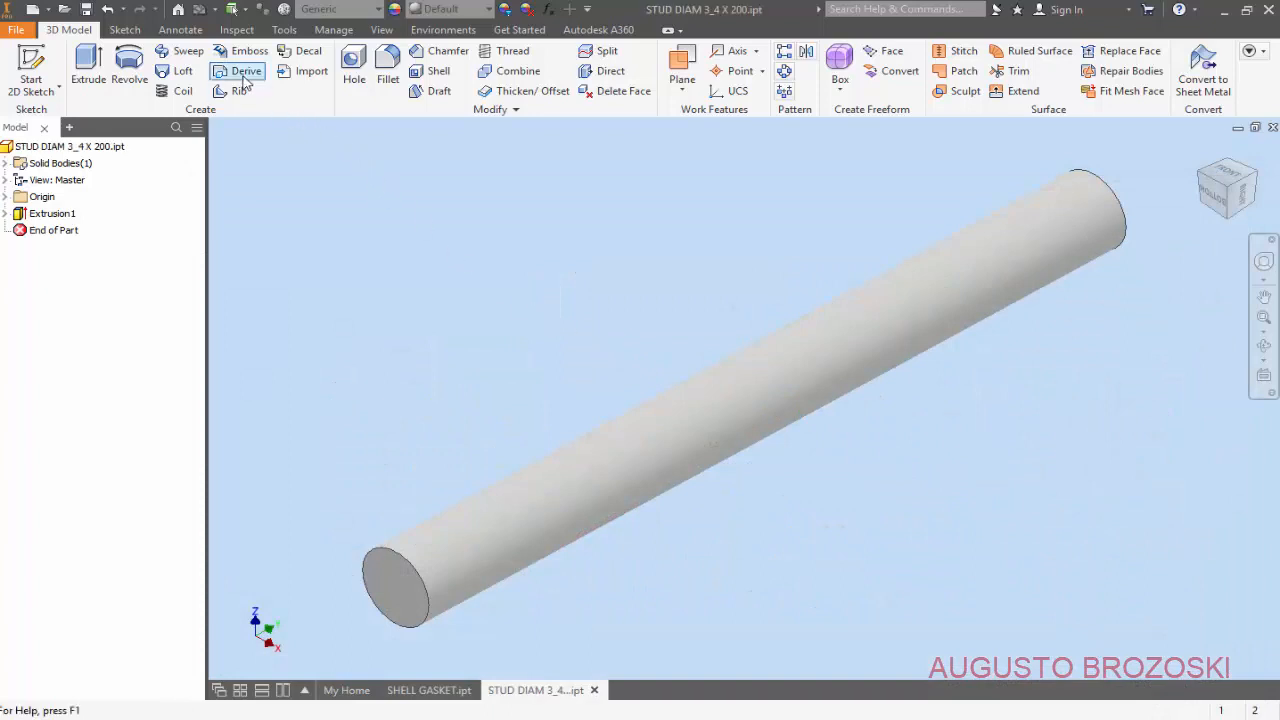
# Start a Thread on the stud's cylindrical face, limited to a 50 mm length from one end instead of full length.
pyautogui.click(510, 55)
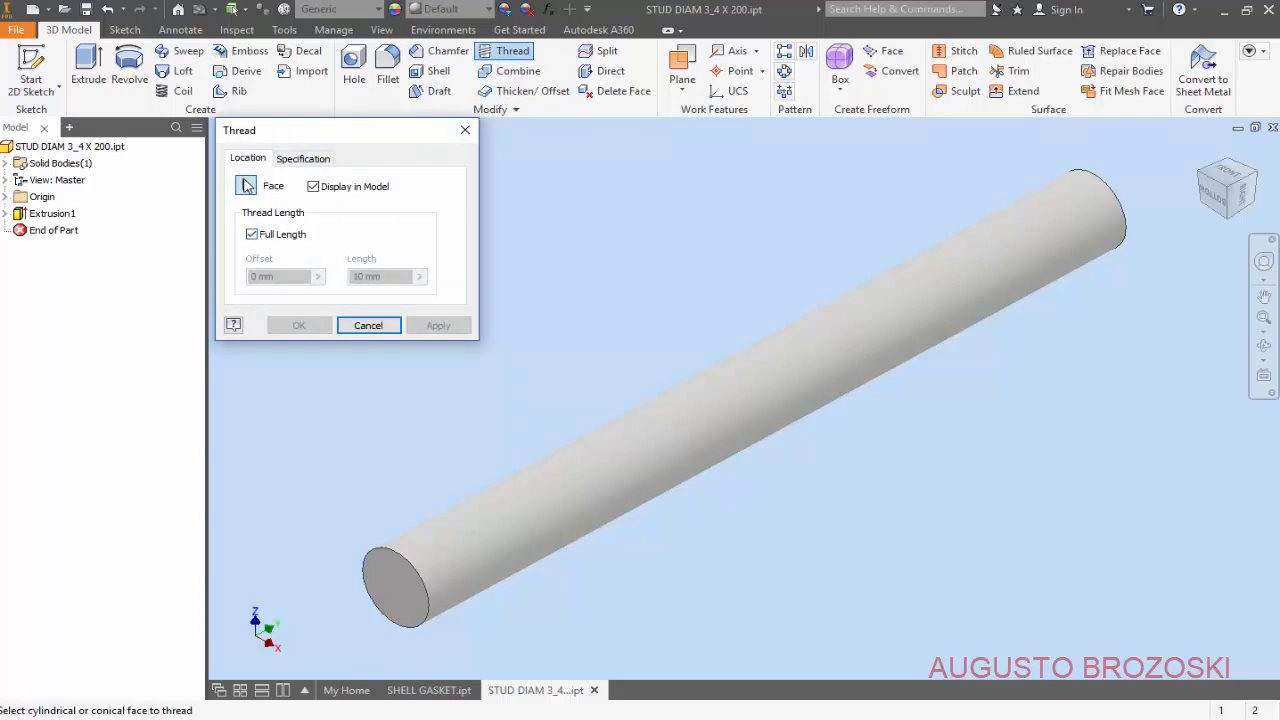
pyautogui.click(455, 530)
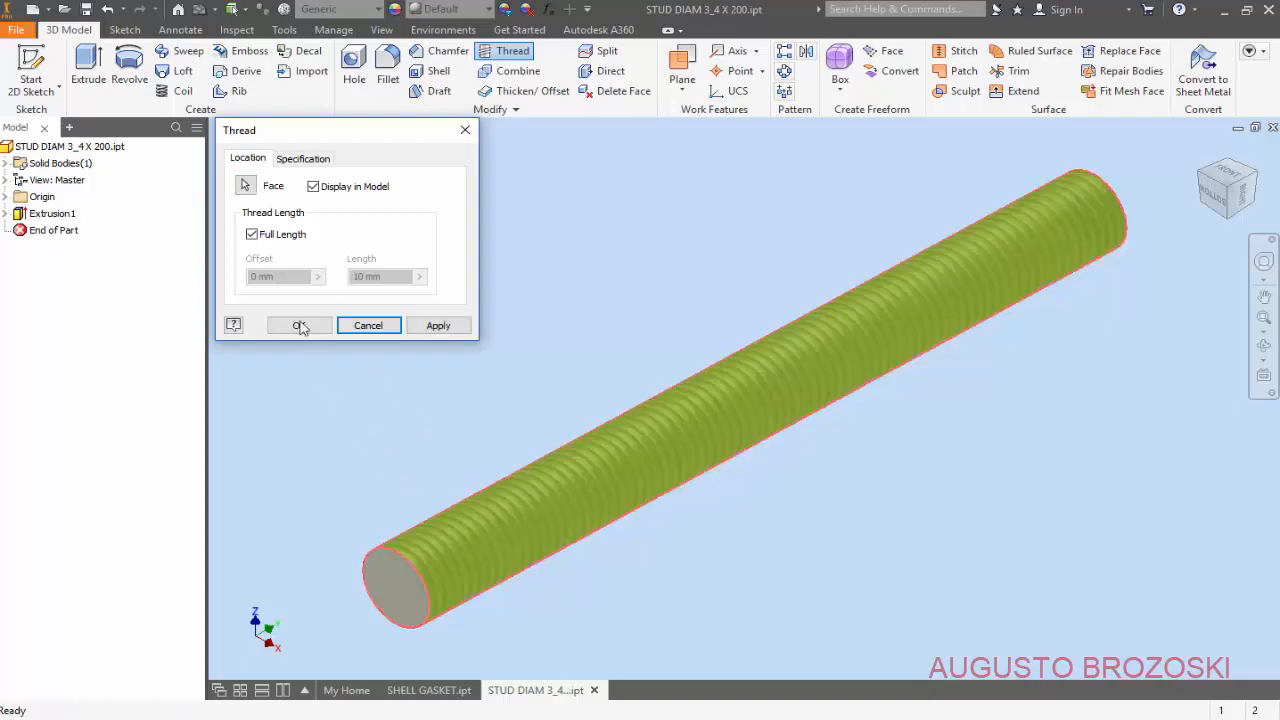
pyautogui.click(252, 235)
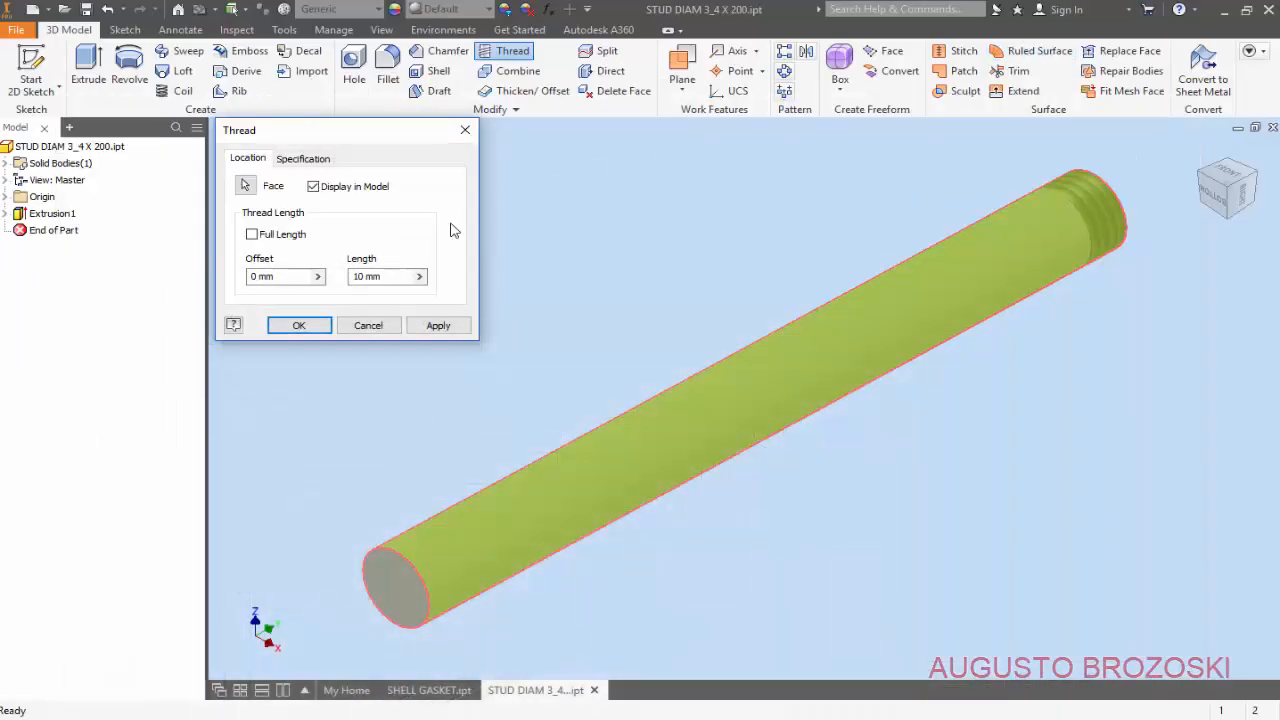
pyautogui.doubleClick(362, 277)
pyautogui.write('10')
pyautogui.press('BackSpace')
pyautogui.write('5')
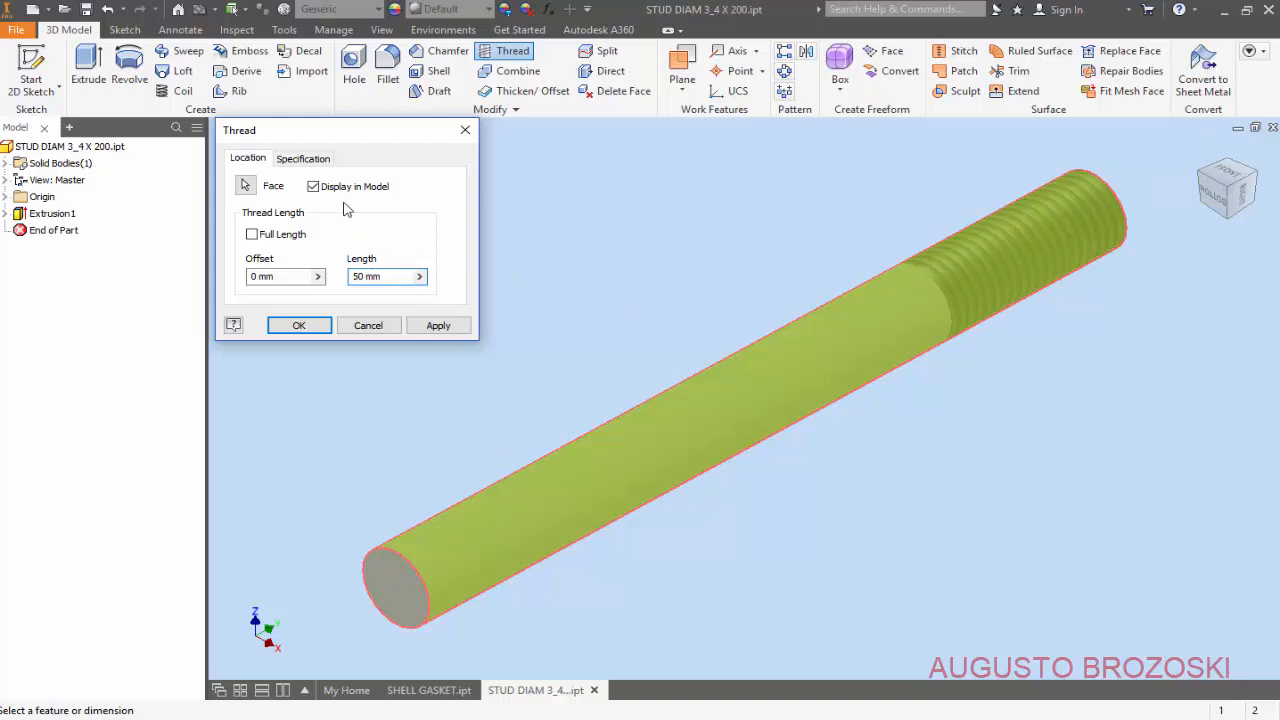
# Specify the thread as ANSI Unified Screw Threads, size 0,75, designation 3/4-10 UNC, and apply it to the stud's first end.
pyautogui.click(306, 161)
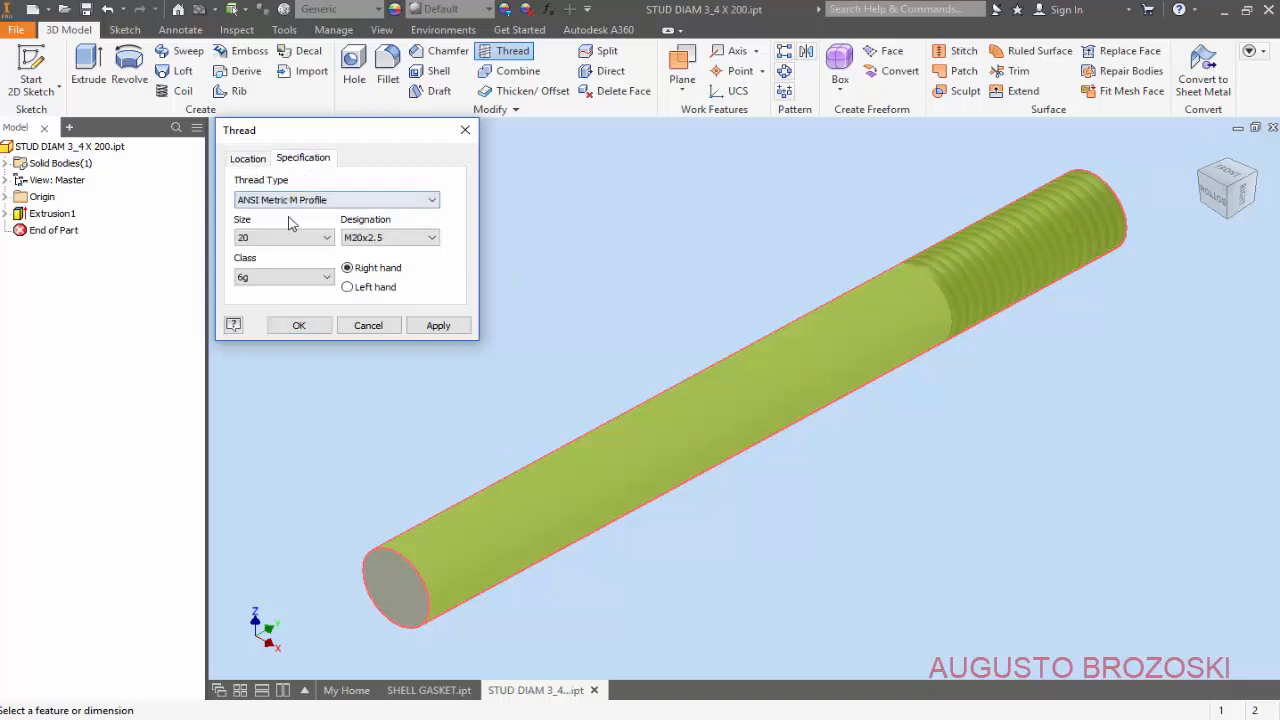
pyautogui.click(404, 203)
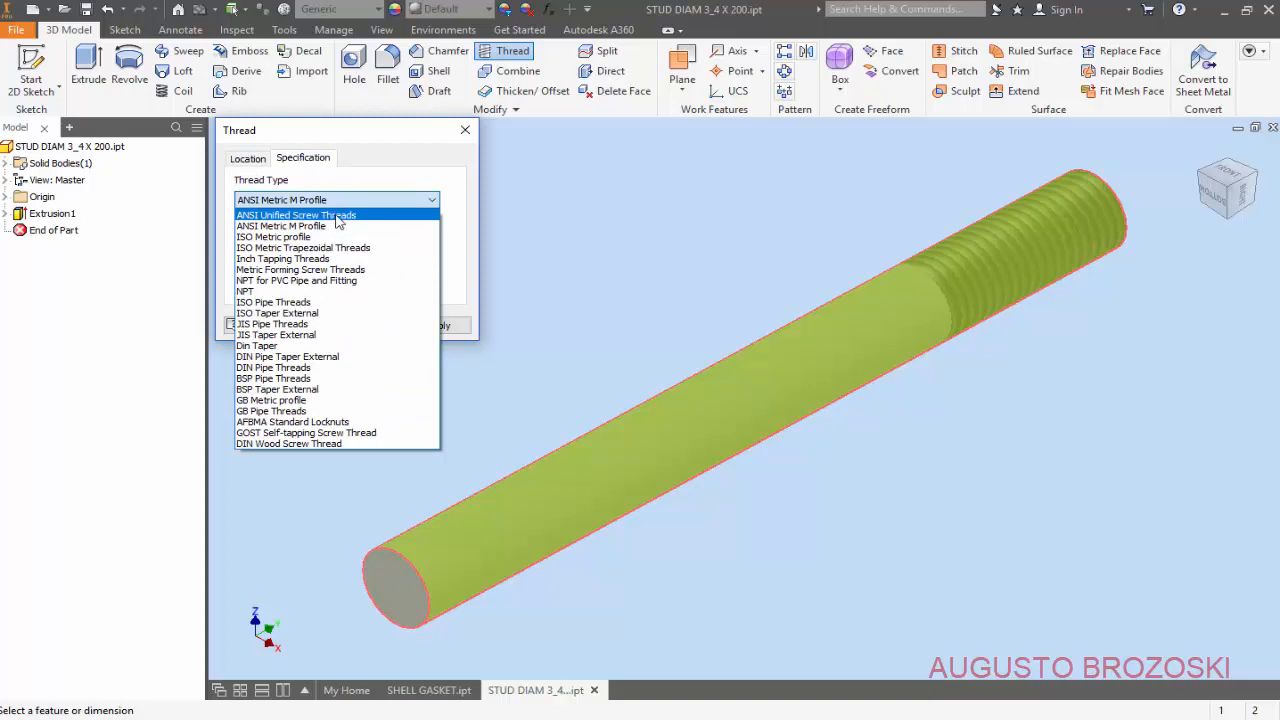
pyautogui.click(337, 217)
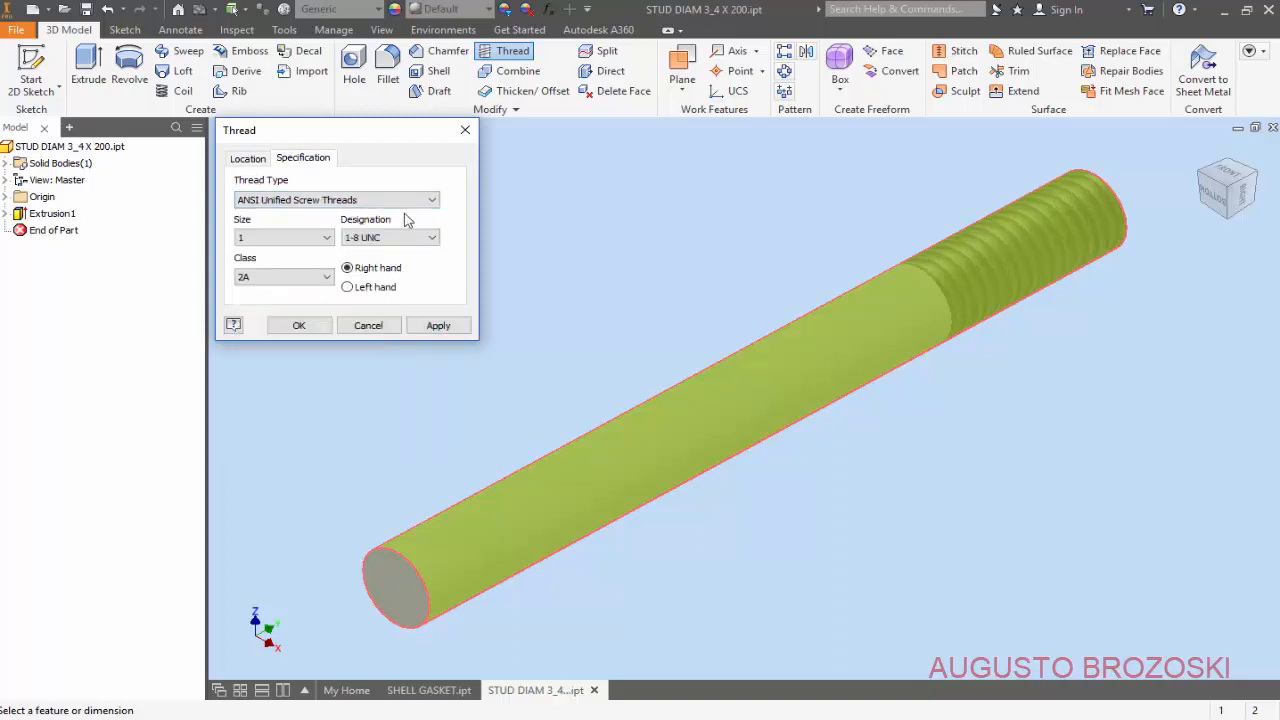
pyautogui.click(326, 240)
pyautogui.scroll(12, 290, 350)
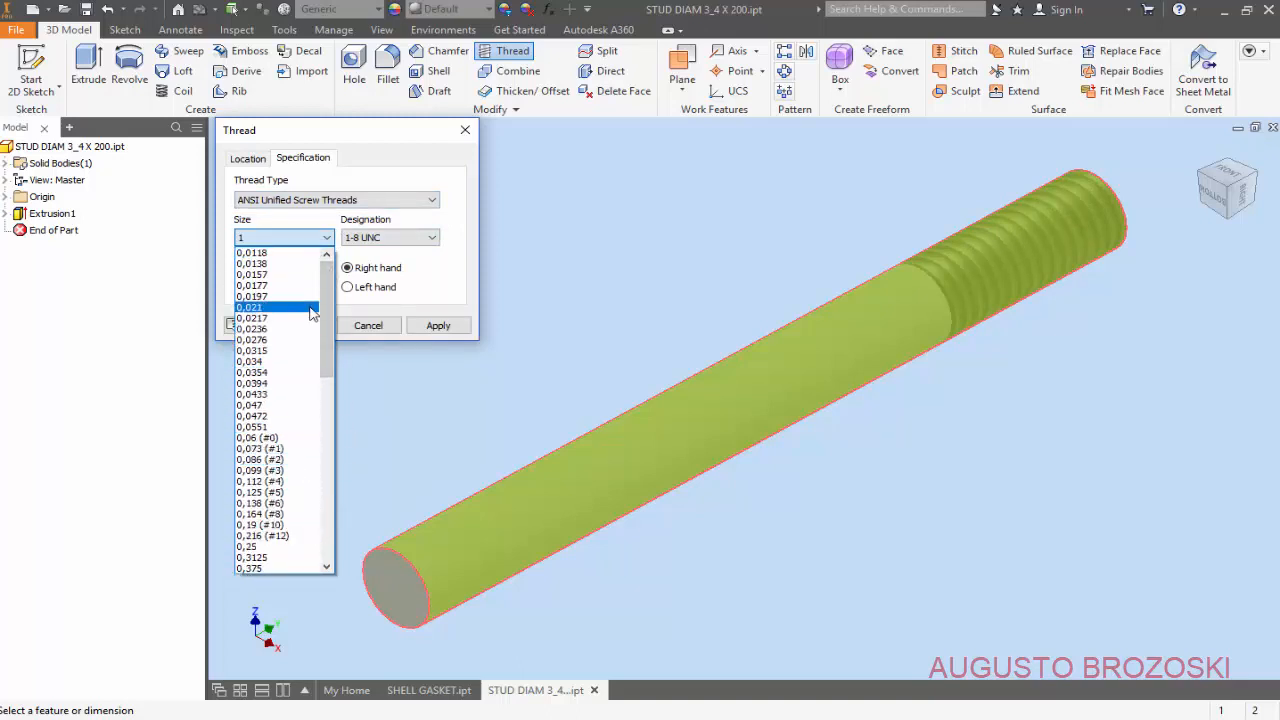
pyautogui.scroll(-2, 335, 348)
pyautogui.moveTo(334, 348); pyautogui.dragTo(342, 408)
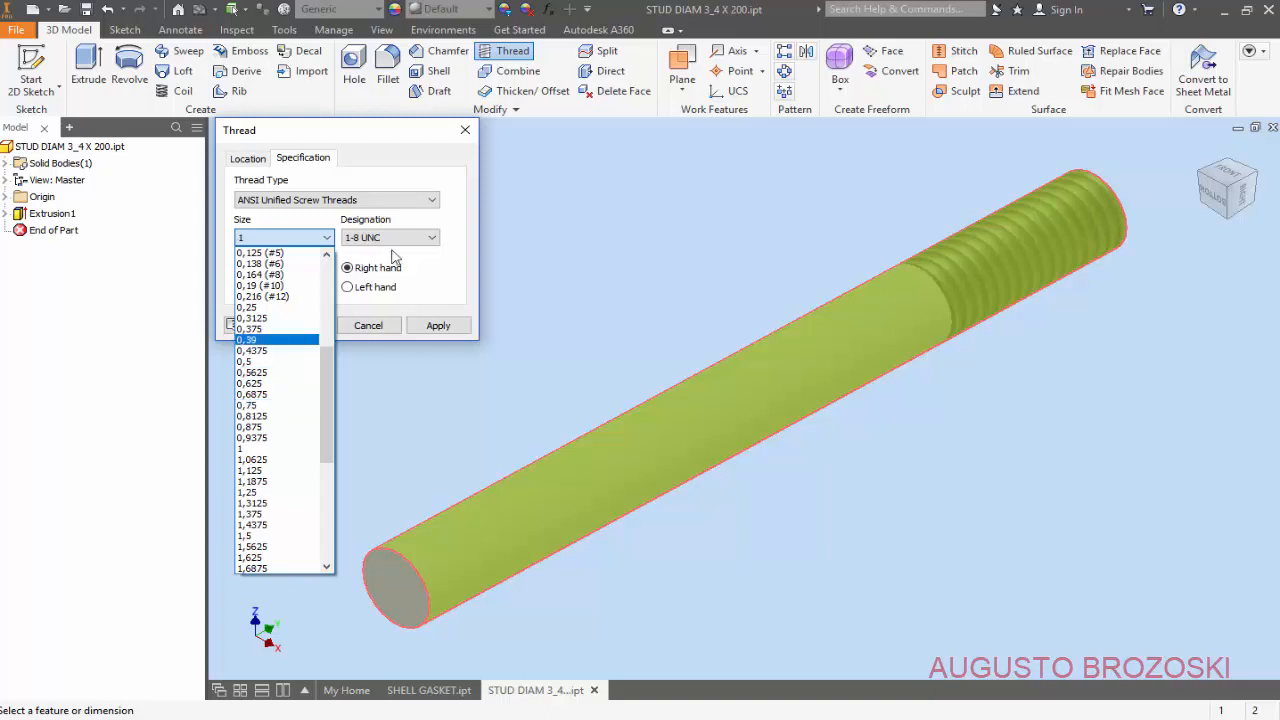
pyautogui.click(264, 405)
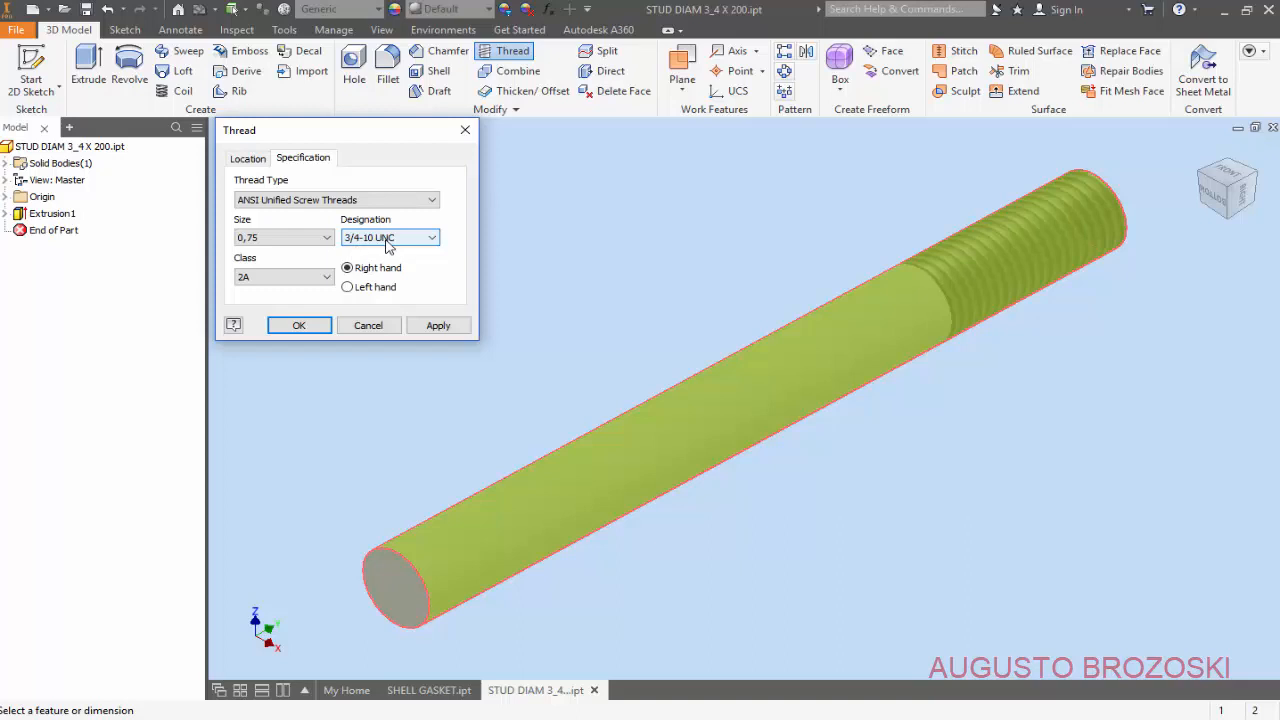
pyautogui.click(258, 164)
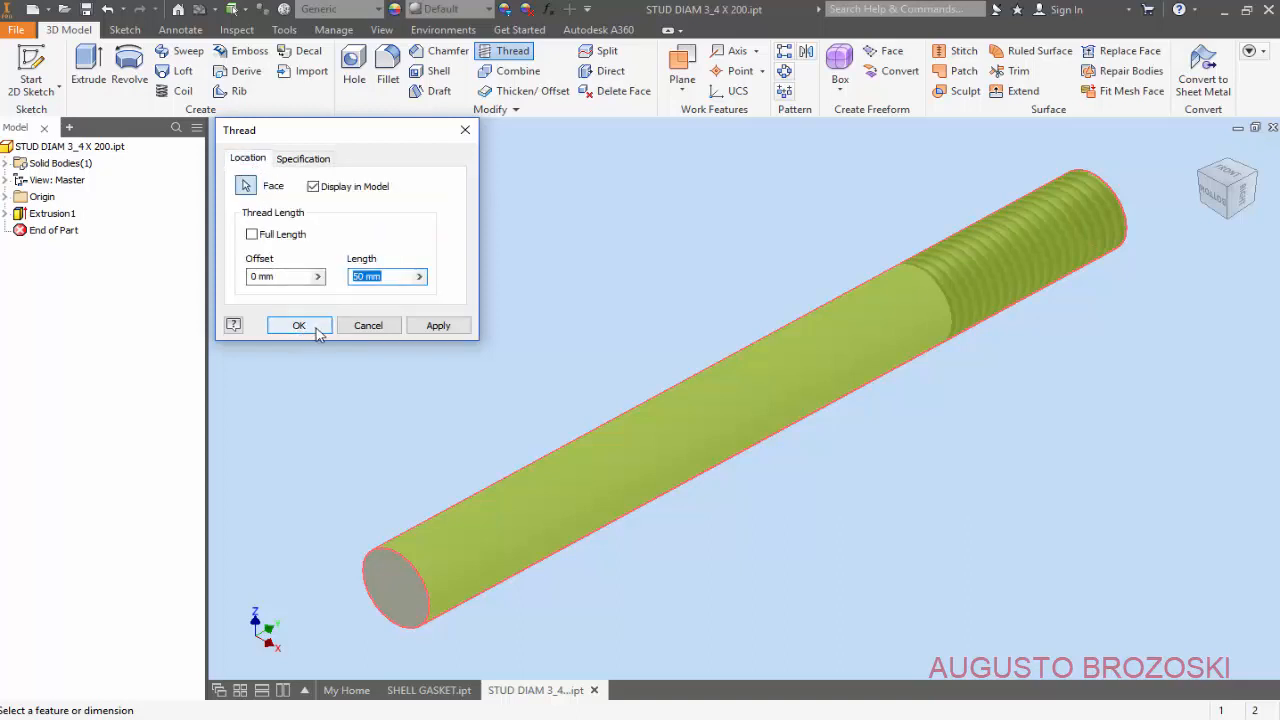
pyautogui.click(446, 334)
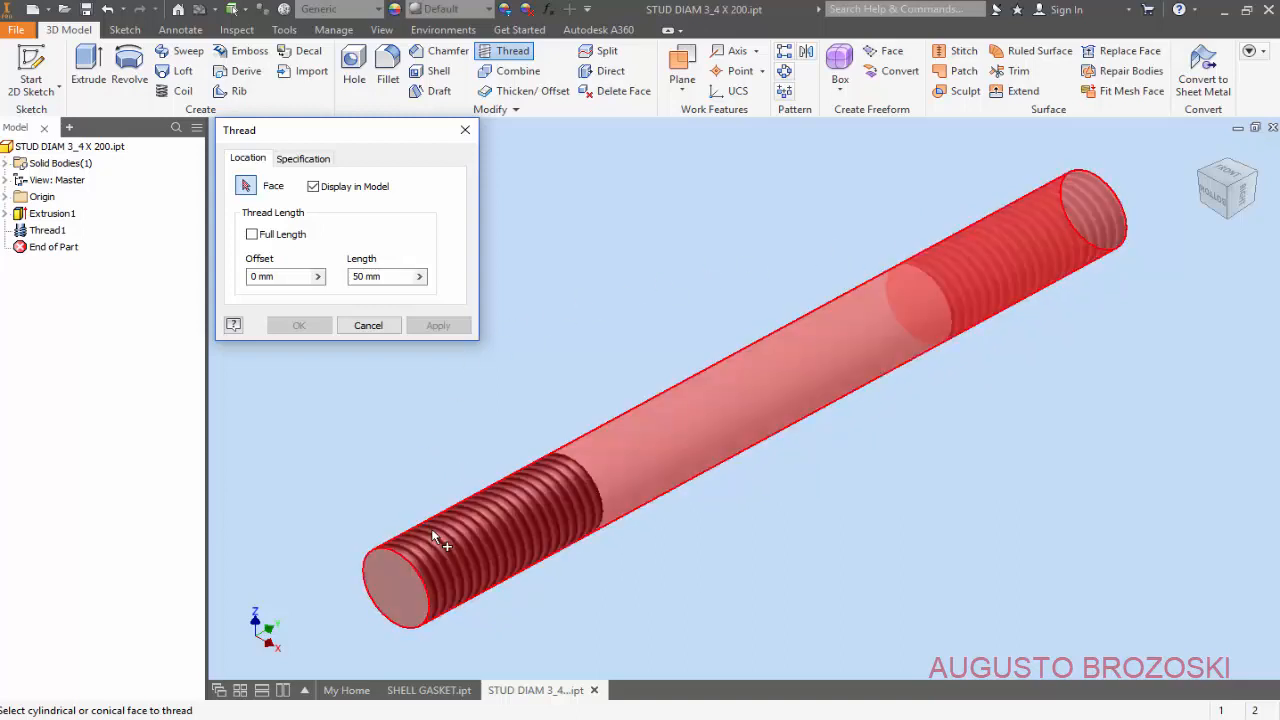
# Thread the stud's opposite end over 50 mm with ANSI Unified Screw Threads, size 0,75, designation 3/4-10 UNC.
pyautogui.click(377, 549)
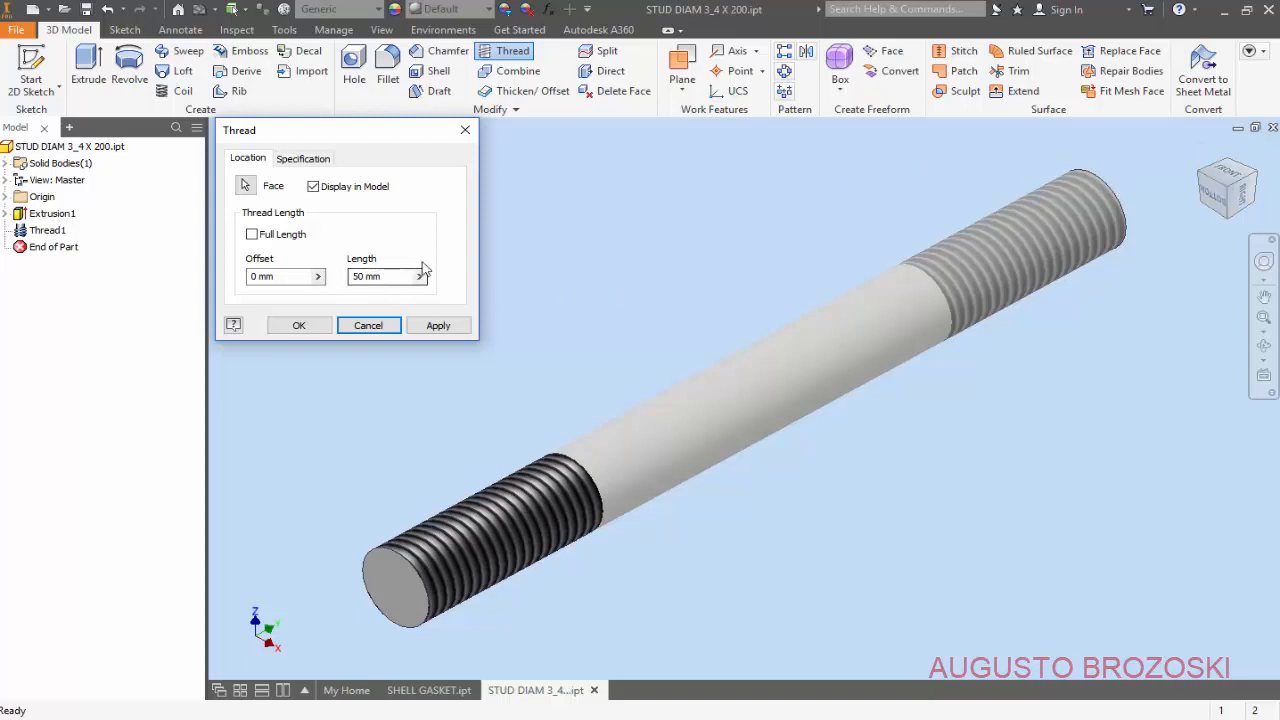
pyautogui.click(312, 160)
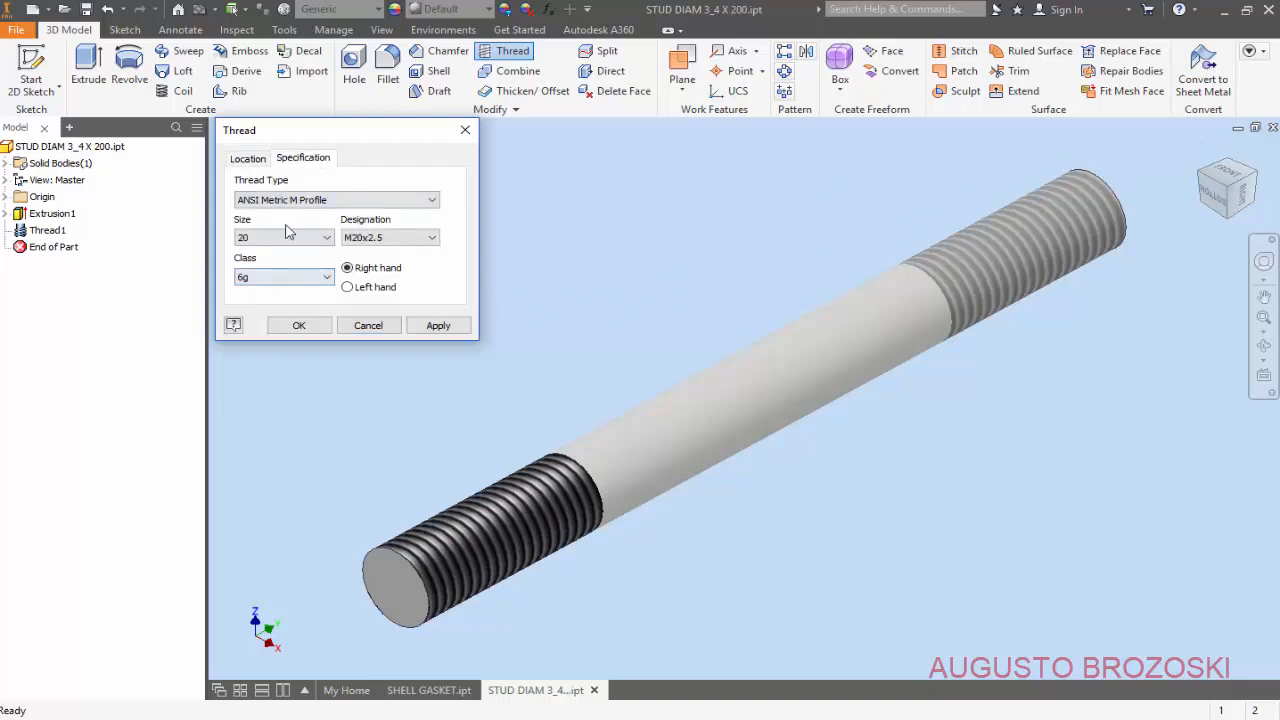
pyautogui.click(386, 203)
pyautogui.scroll(1, 380, 210)
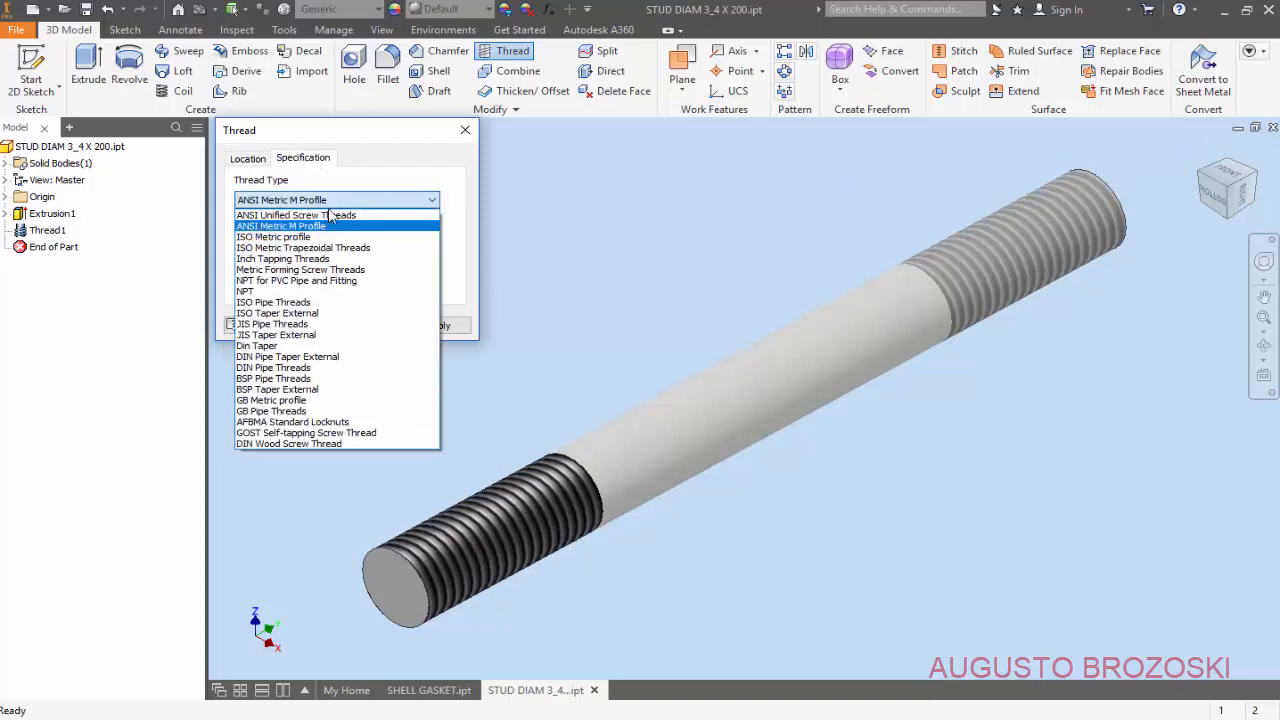
pyautogui.click(332, 212)
pyautogui.click(327, 238)
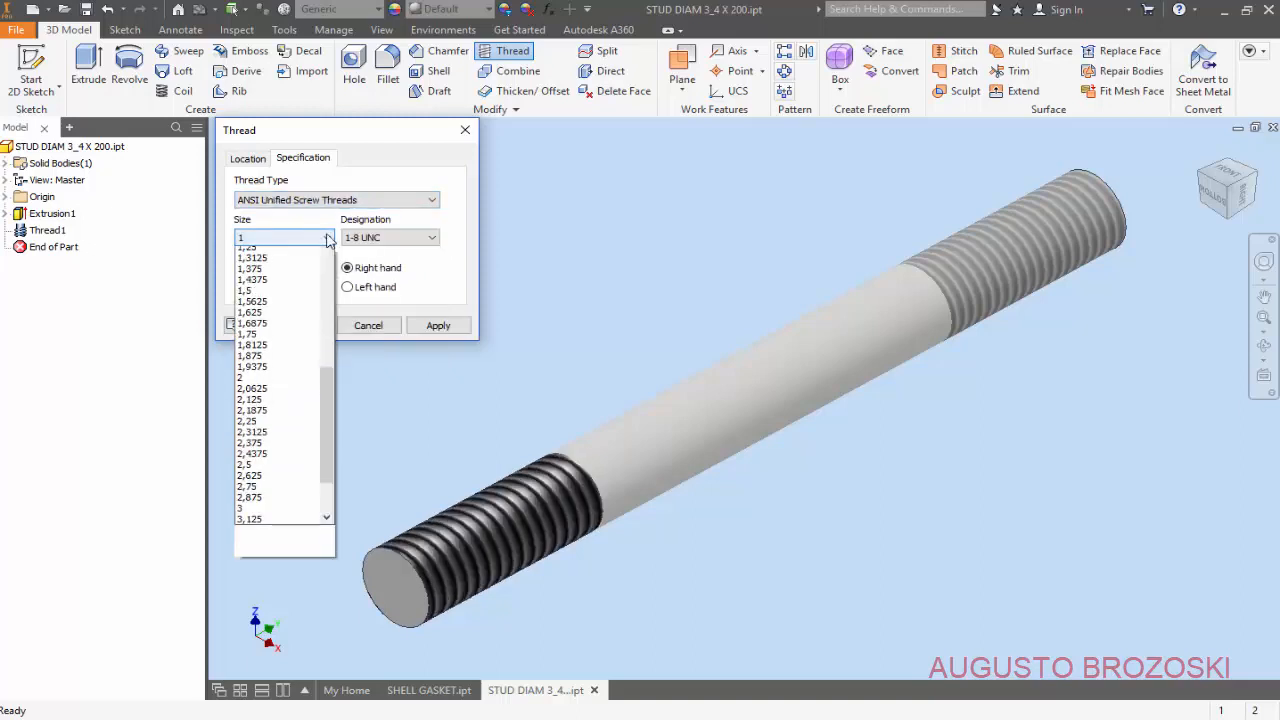
pyautogui.scroll(5, 332, 282)
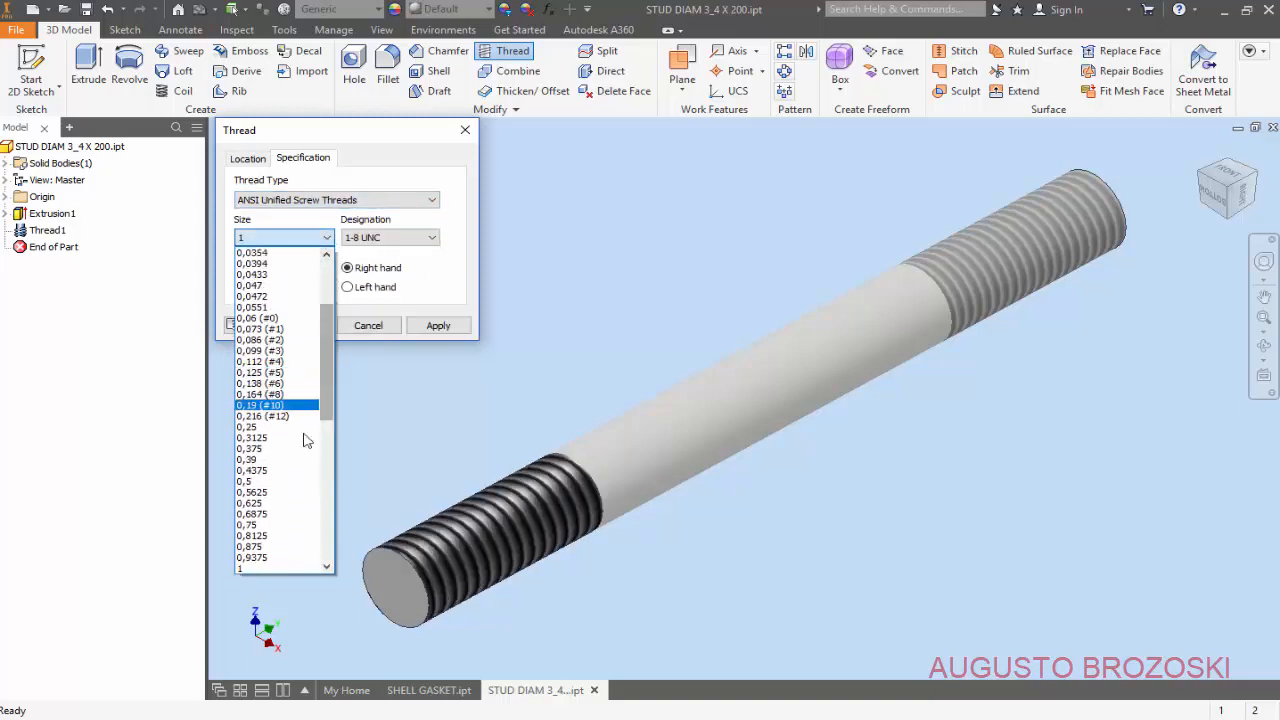
pyautogui.click(272, 524)
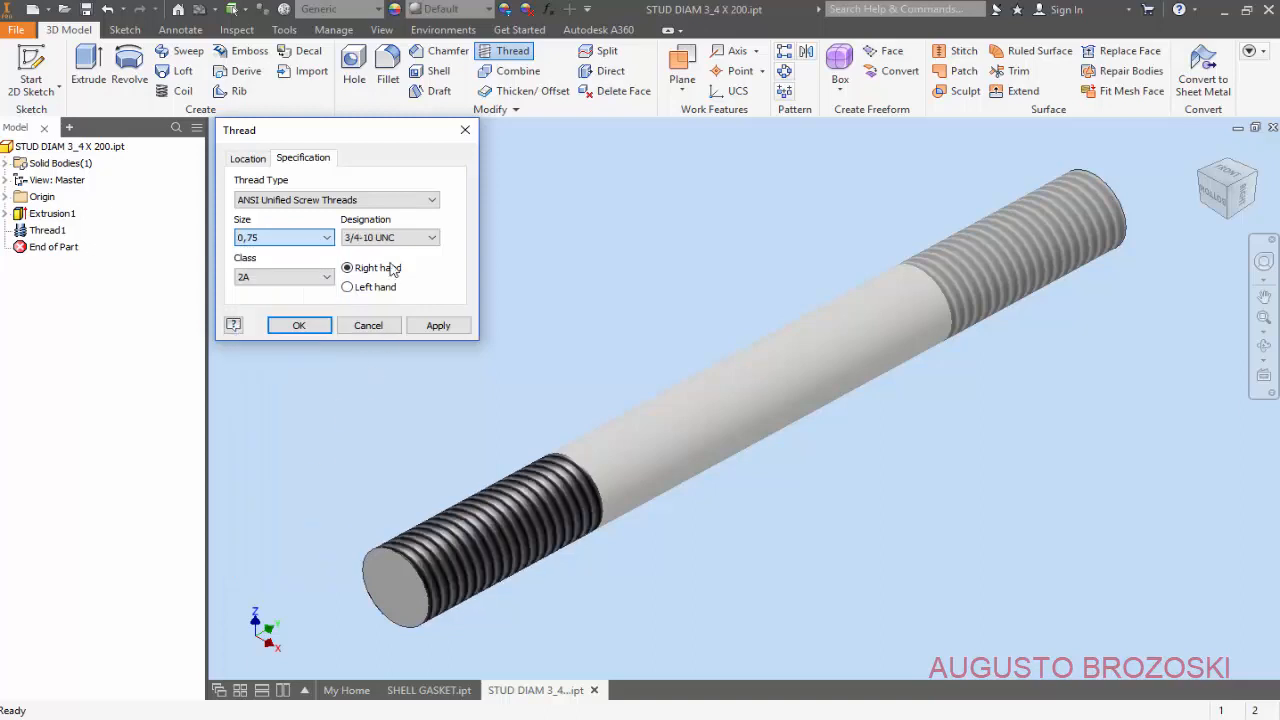
pyautogui.click(298, 325)
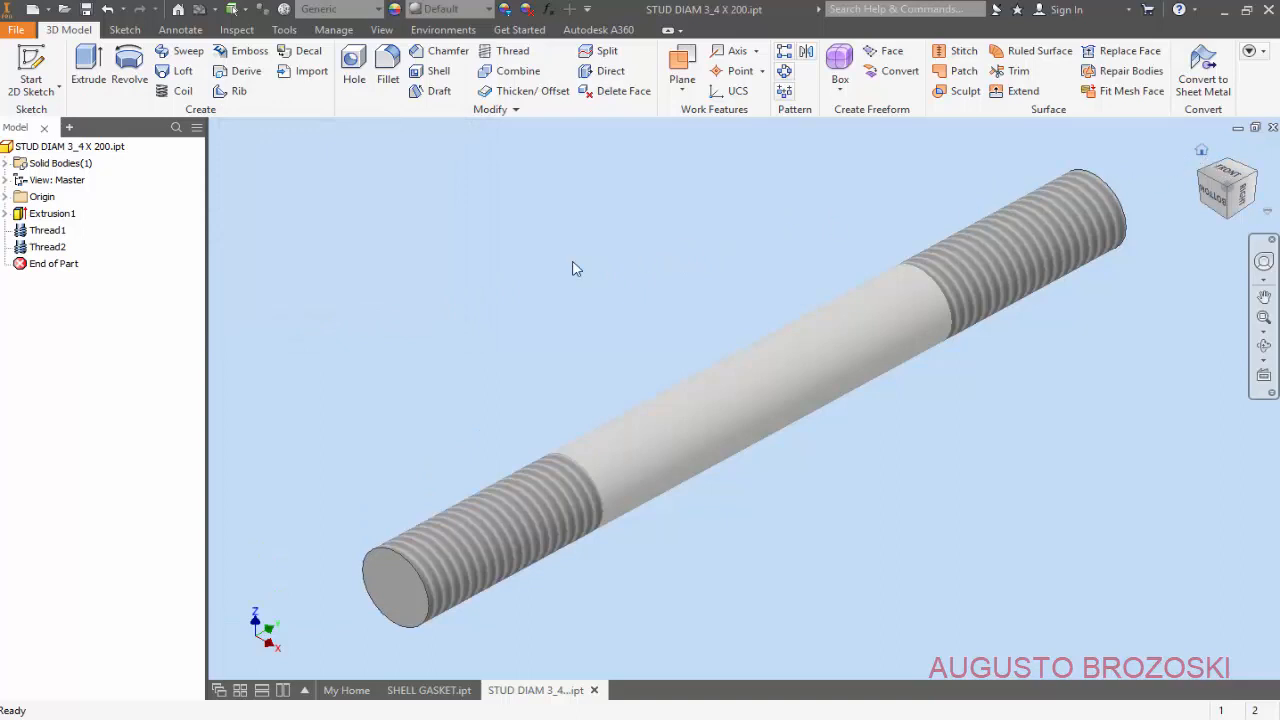
# Chamfer the circular edges at both ends of the stud by 1 mm.
pyautogui.click(440, 51)
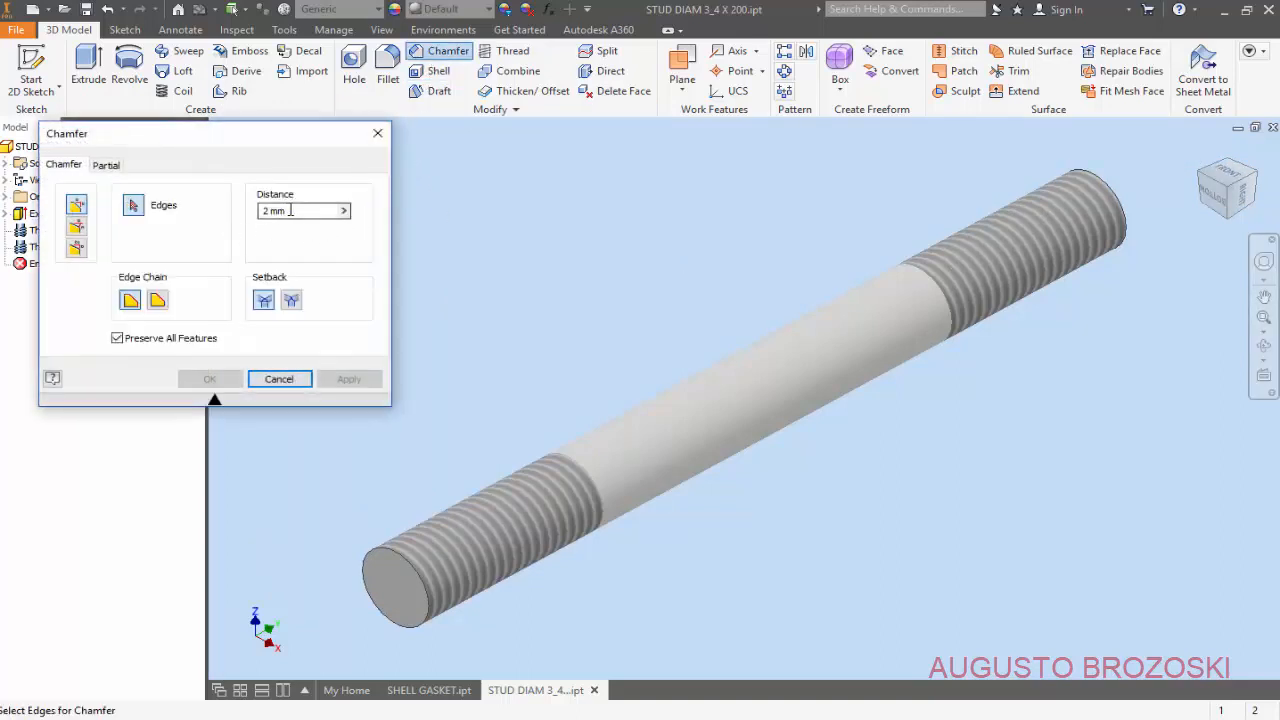
pyautogui.write('1')
pyautogui.click(369, 552)
pyautogui.click(1085, 176)
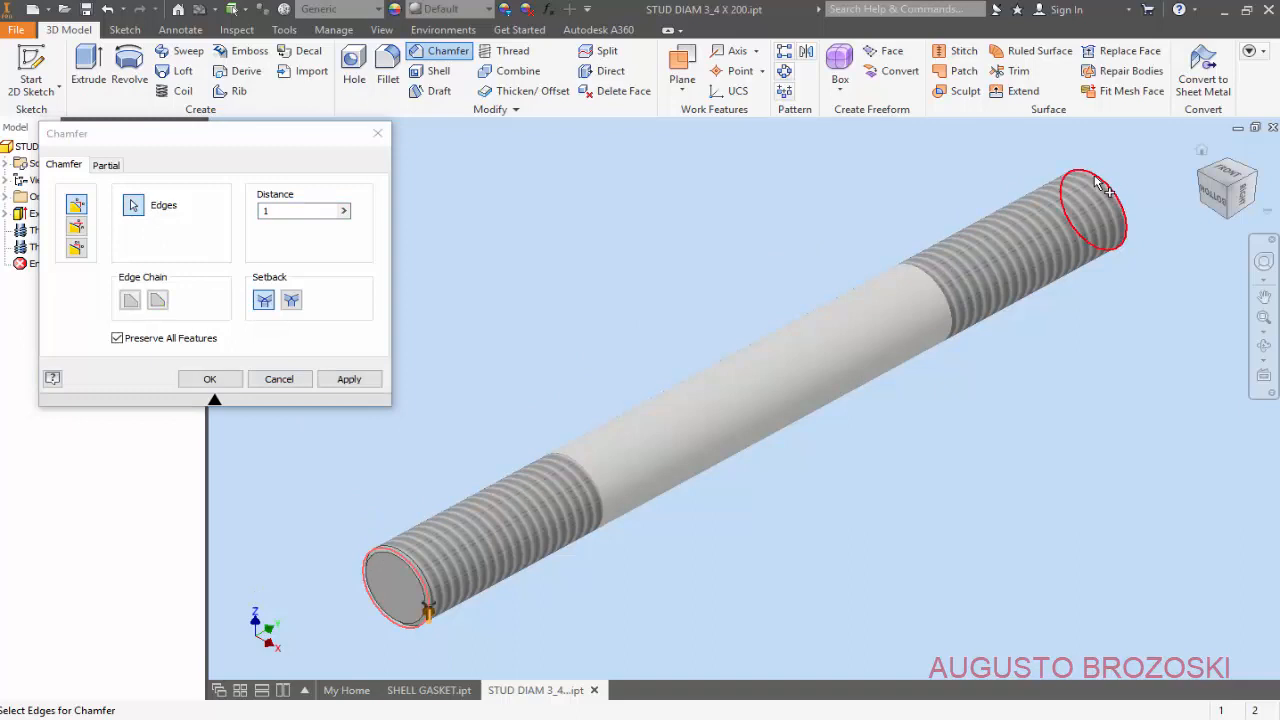
pyautogui.click(226, 382)
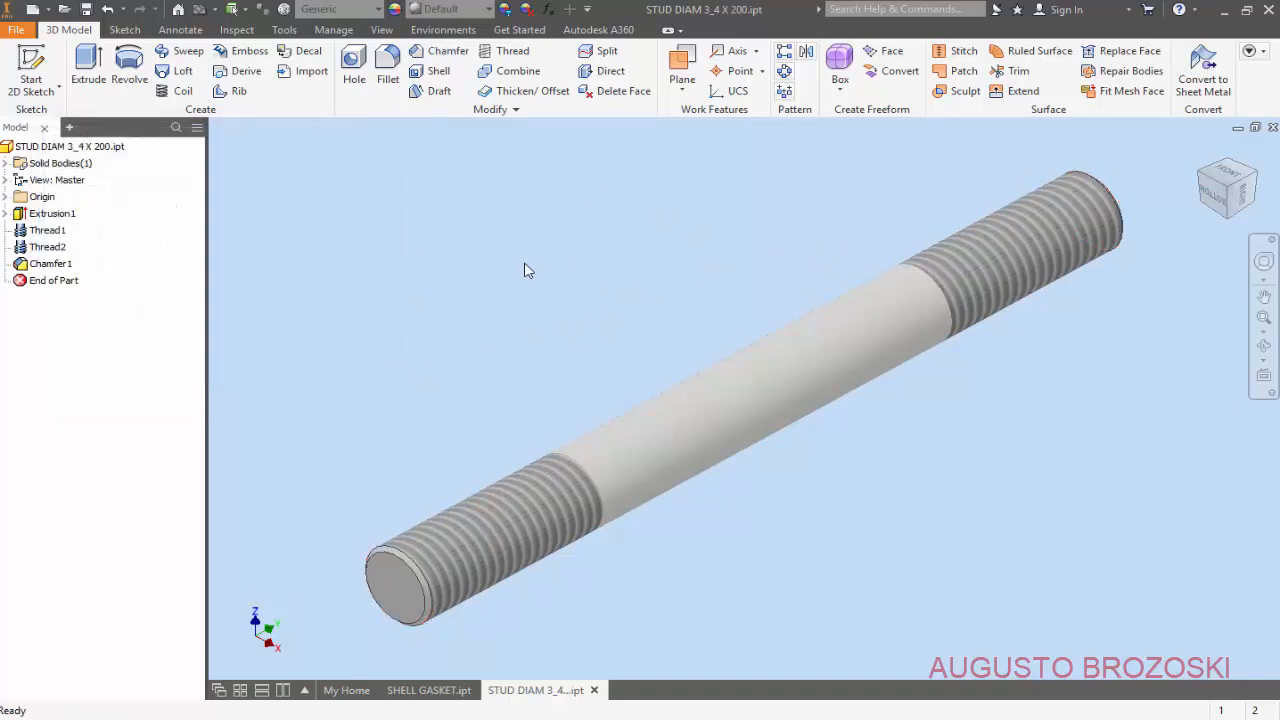
# Assign the Stainless Steel material to the stud and save the part.
pyautogui.click(378, 12)
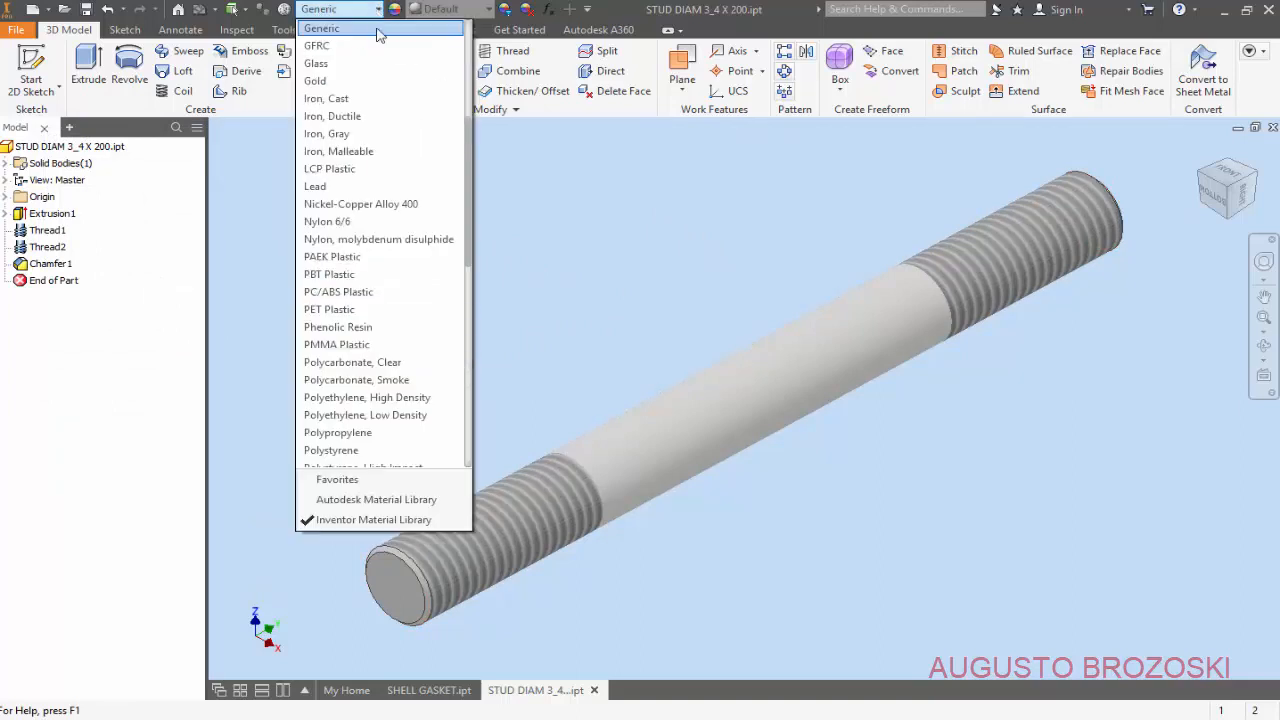
pyautogui.scroll(-2, 396, 340)
pyautogui.scroll(-5, 396, 347)
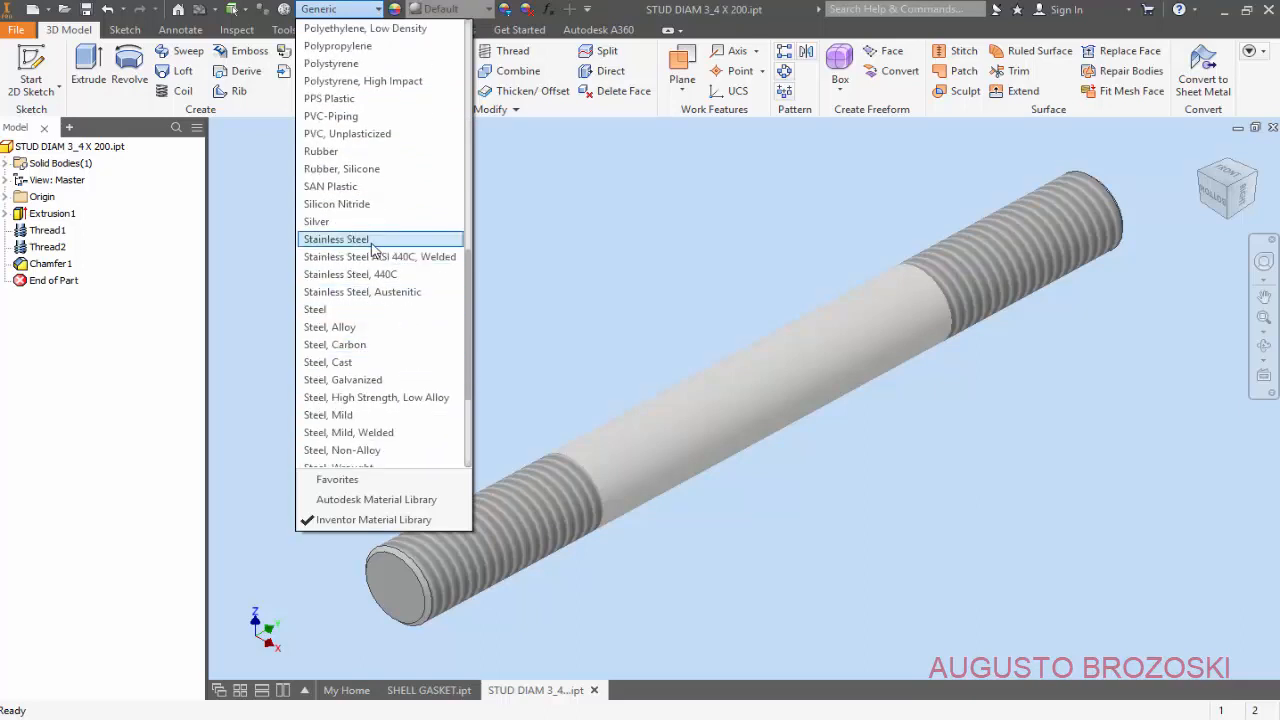
pyautogui.click(370, 245)
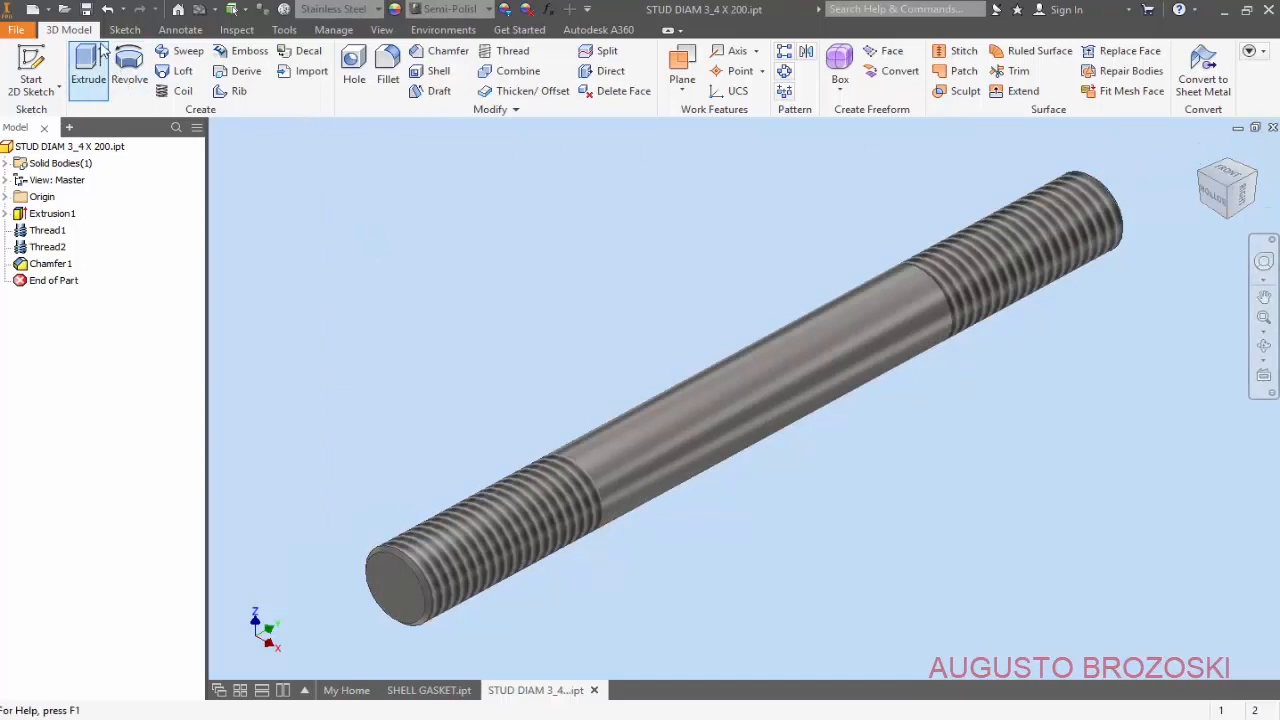
pyautogui.click(86, 10)
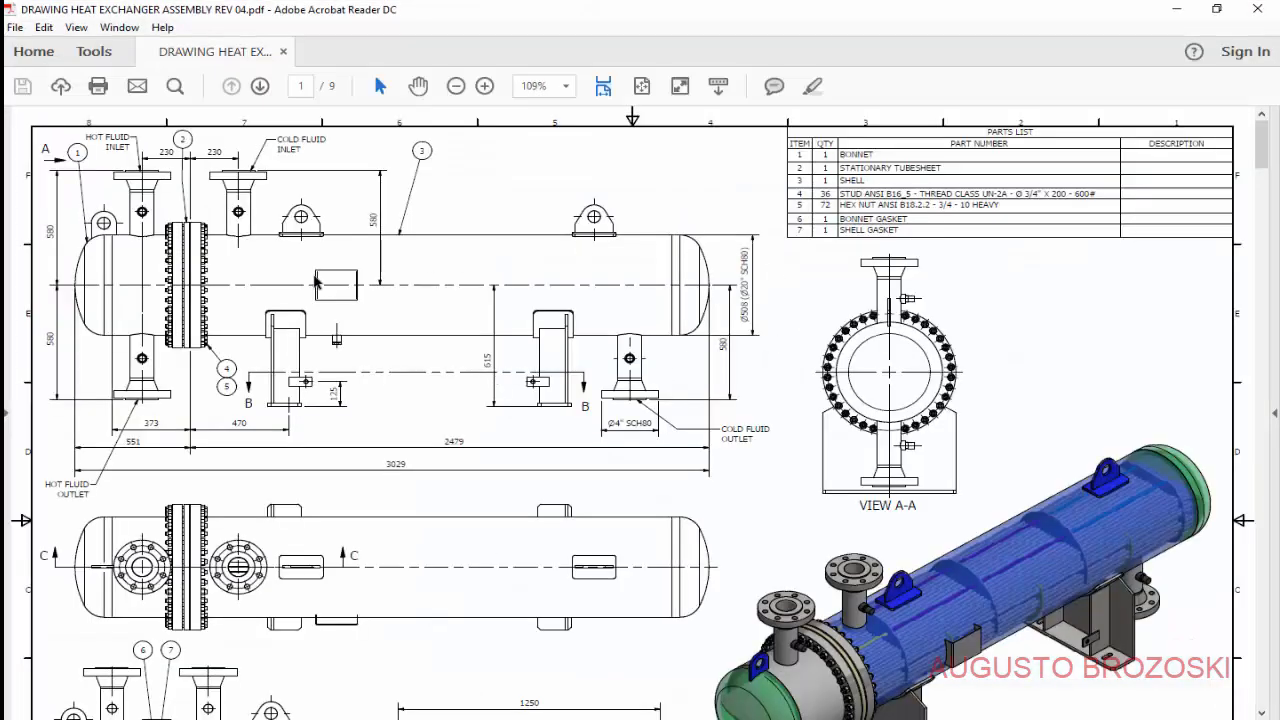
# Review the heat exchanger assembly drawing in Adobe Acrobat Reader, return to Inventor, and close the stud and shell gasket parts.
pyautogui.scroll(-8, 489, 401)
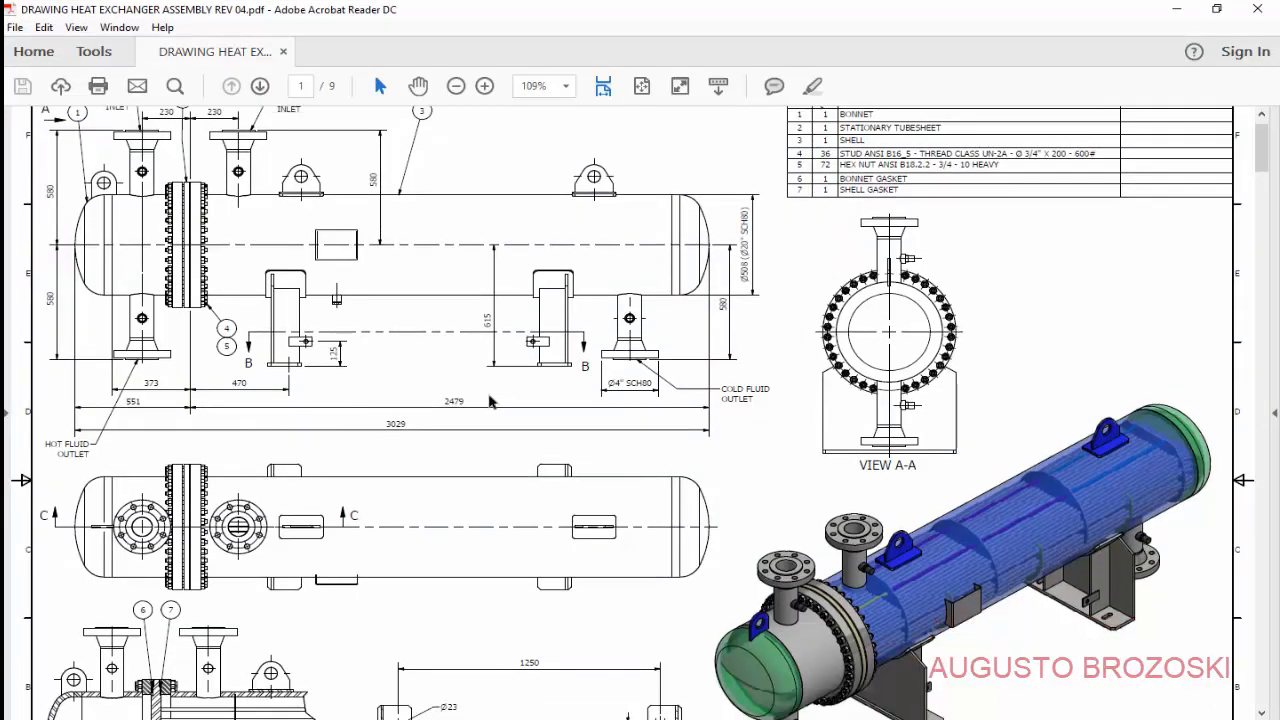
pyautogui.scroll(1, 489, 401)
pyautogui.scroll(7, 489, 401)
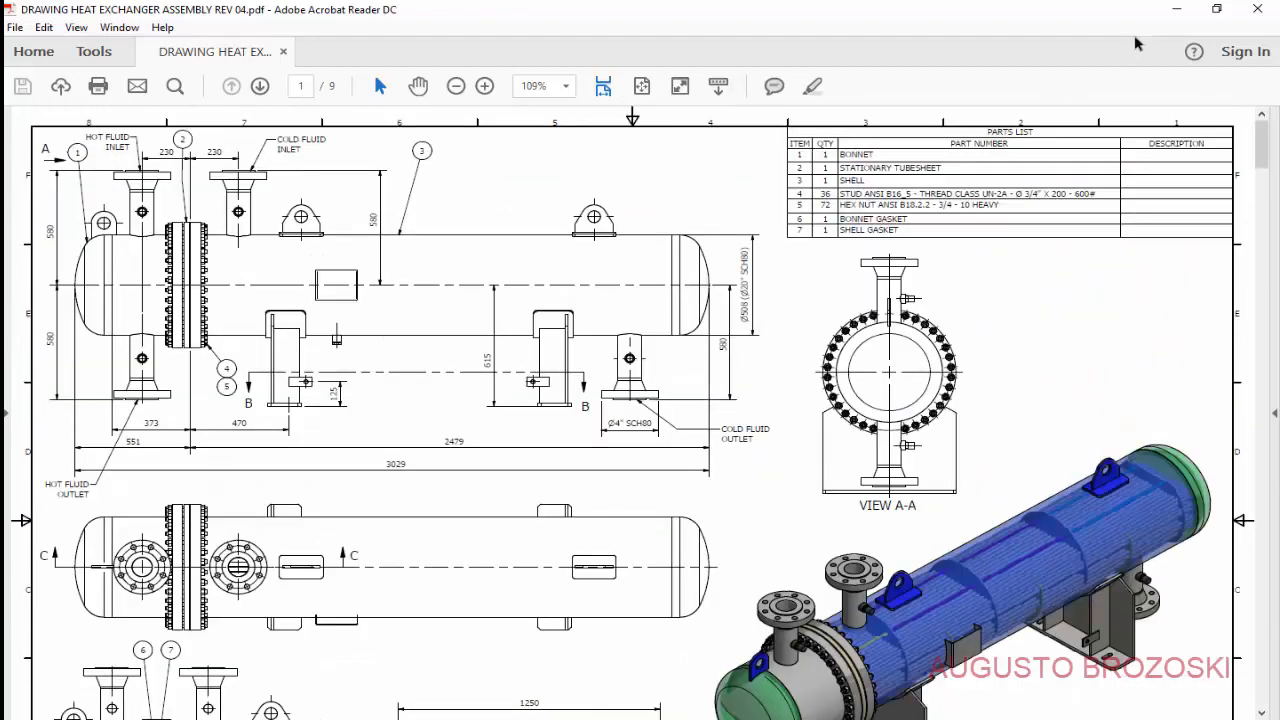
pyautogui.click(1178, 13)
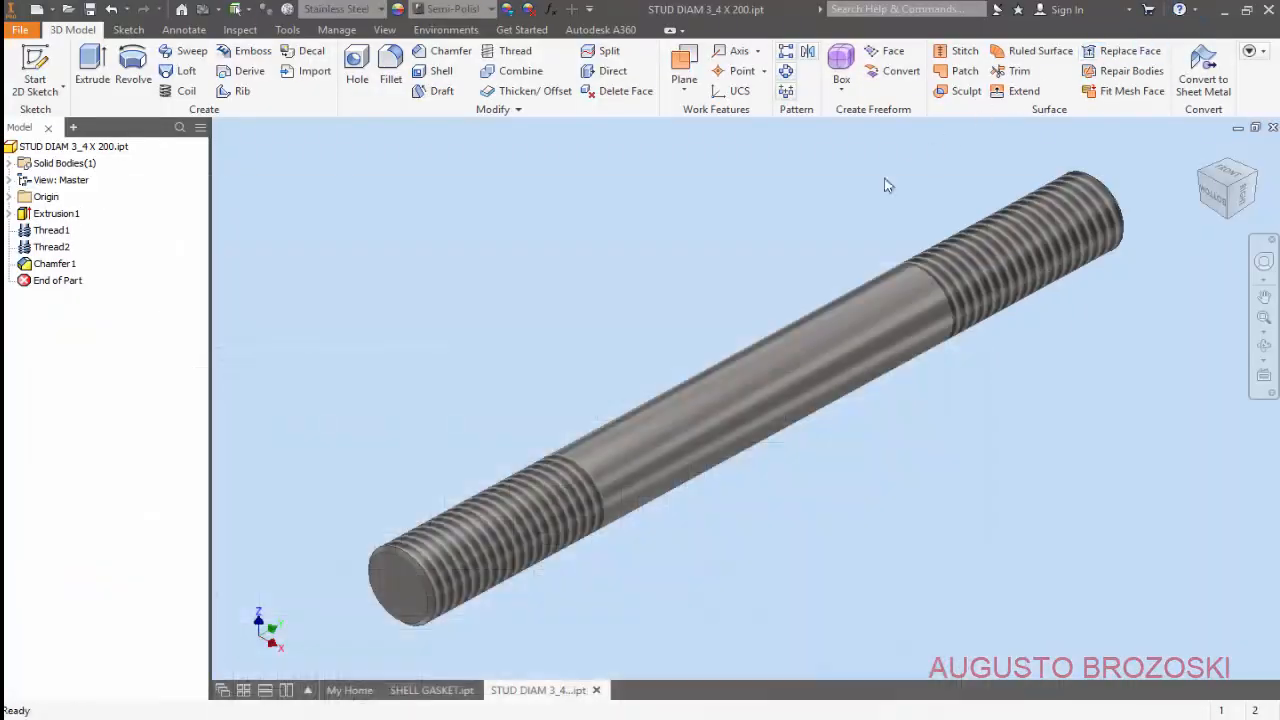
pyautogui.click(1273, 128)
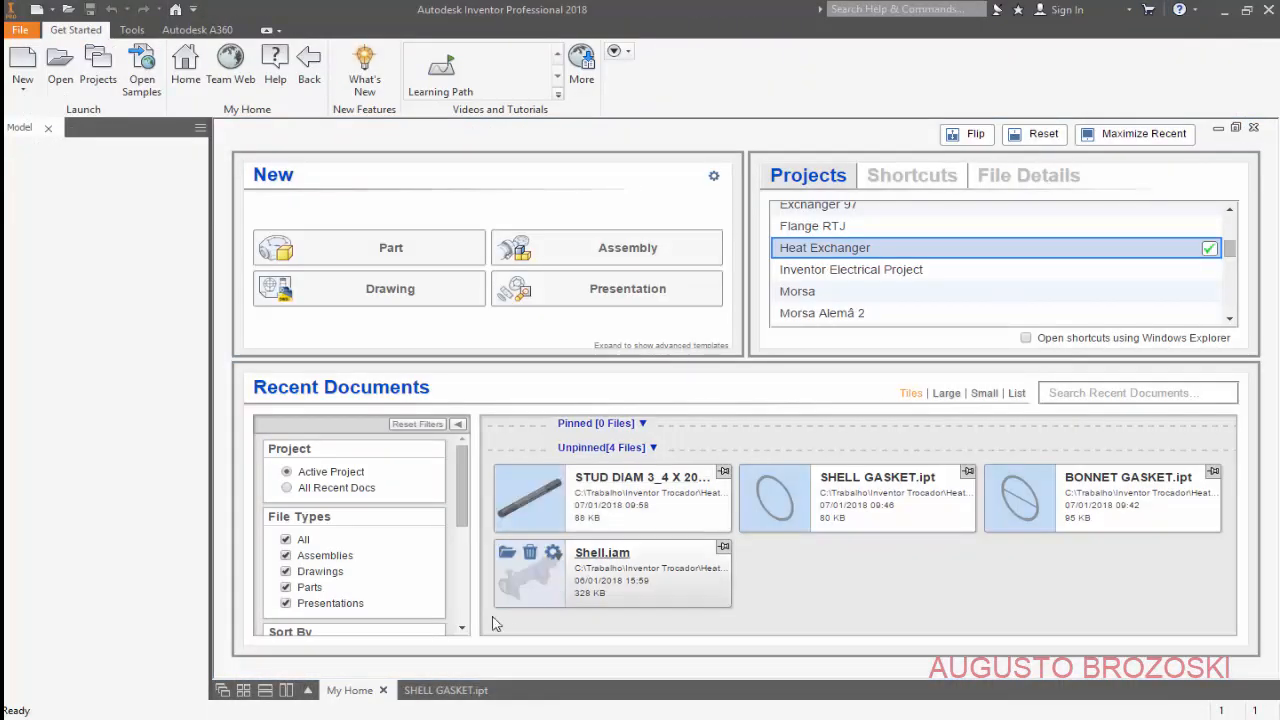
pyautogui.doubleClick(615, 580)
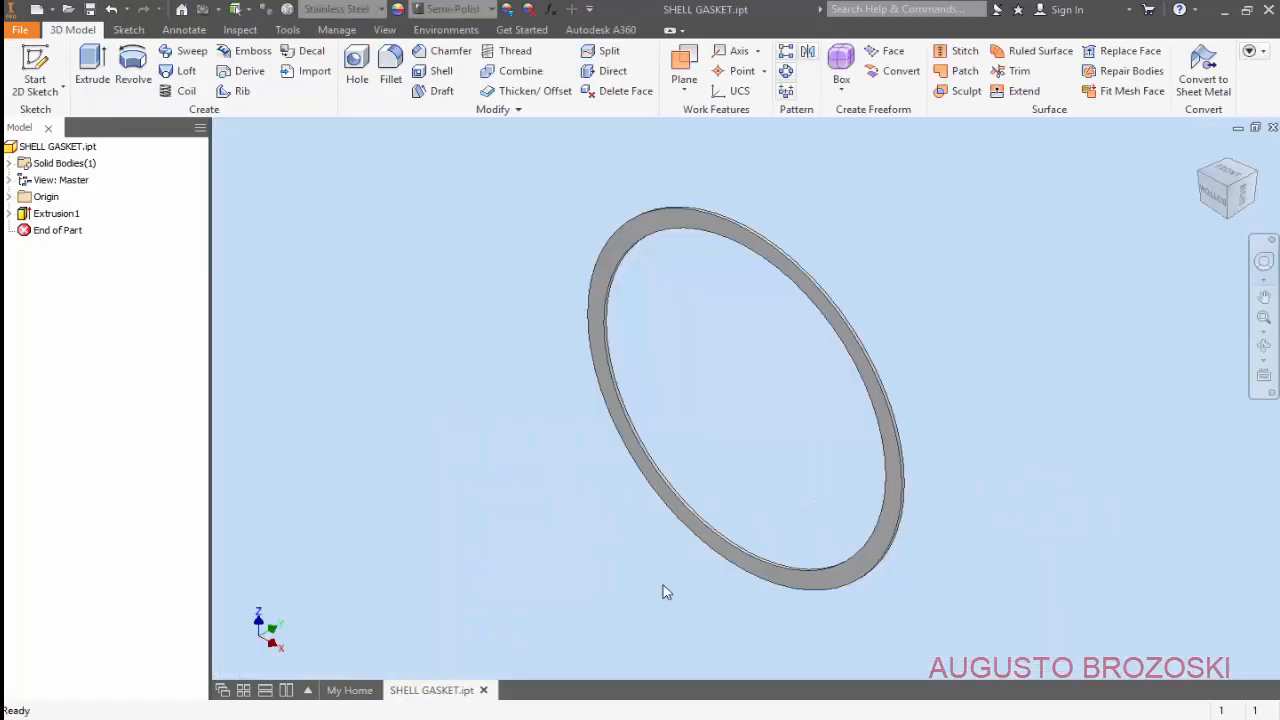
pyautogui.click(1273, 128)
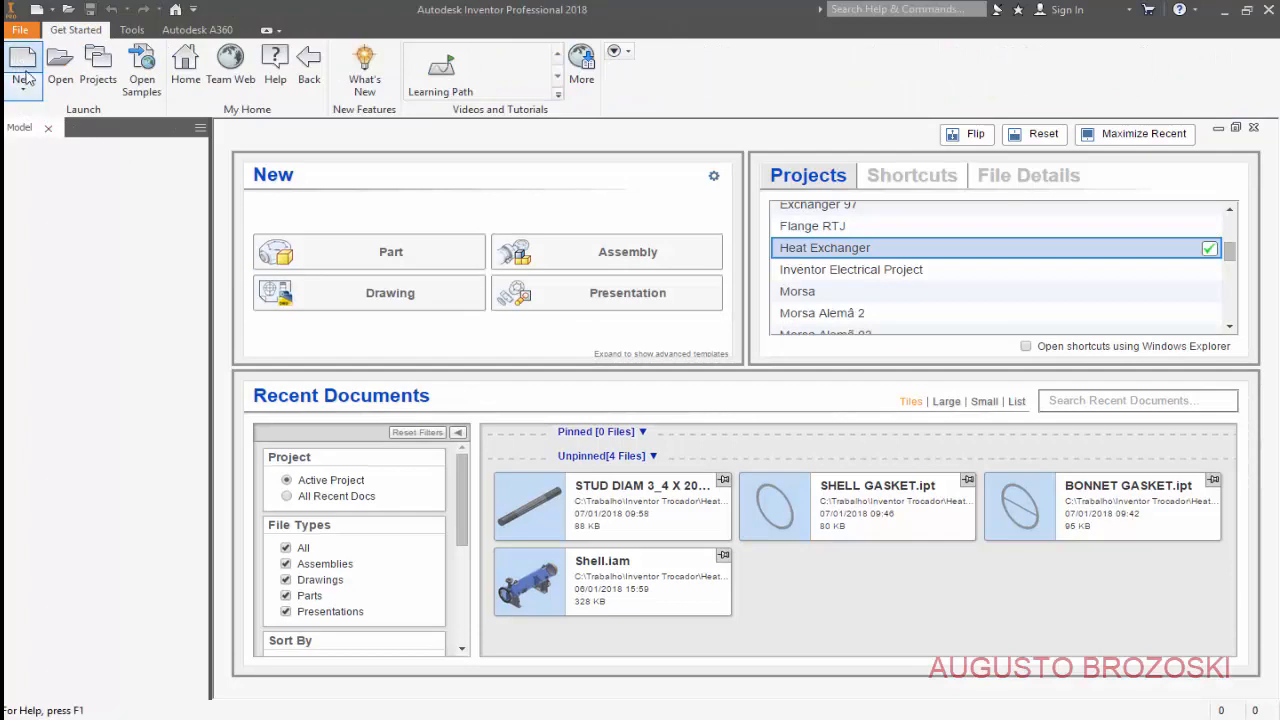
# Create a new assembly from the metric Standard (mm).iam template.
pyautogui.click(22, 62)
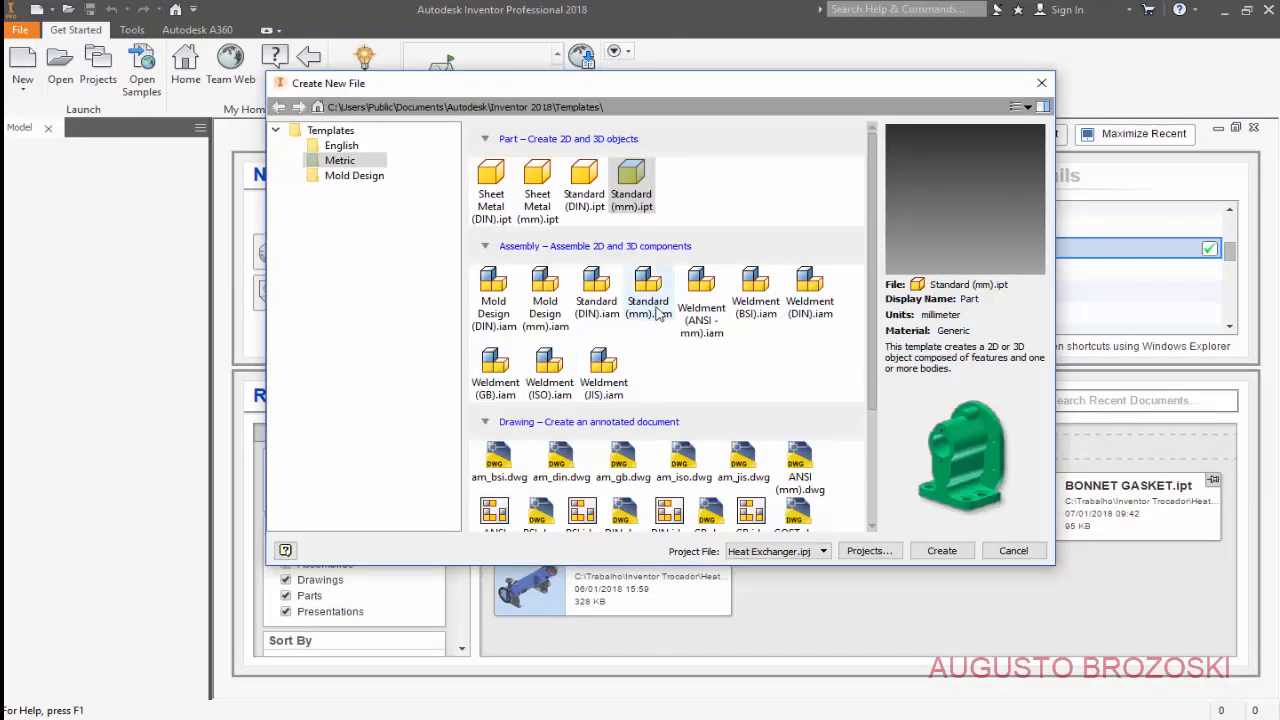
pyautogui.click(651, 290)
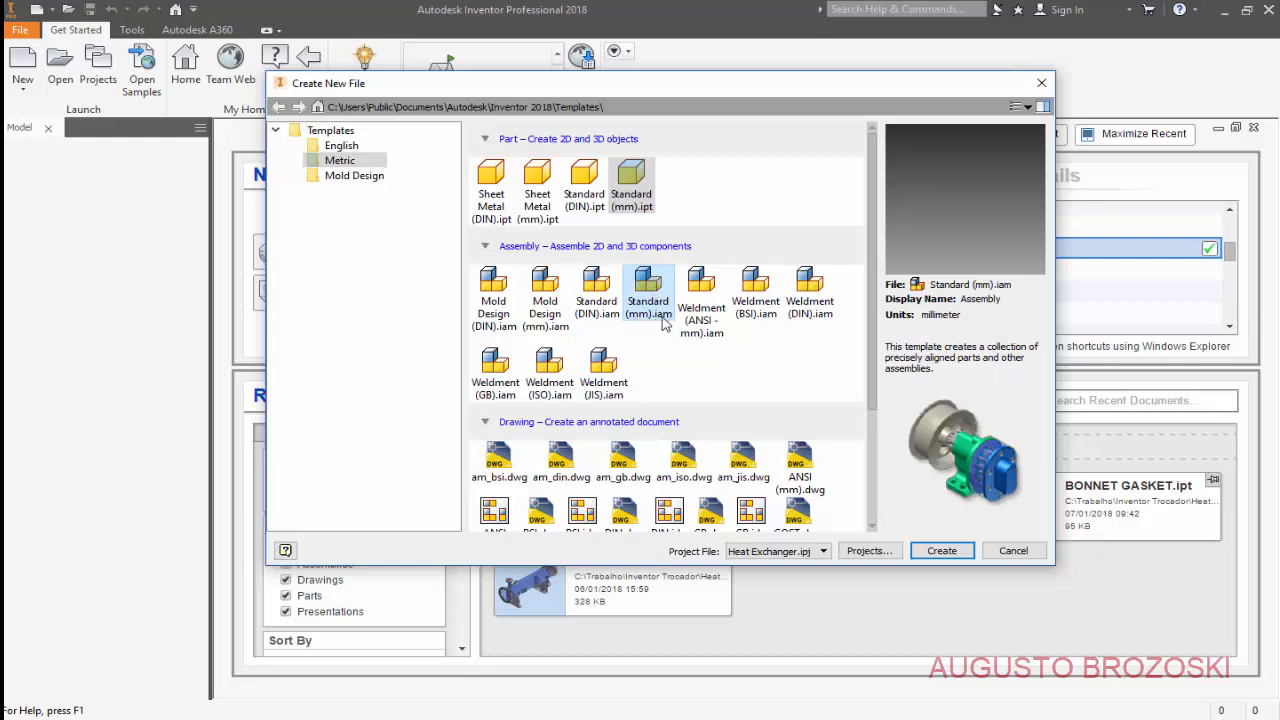
pyautogui.click(928, 550)
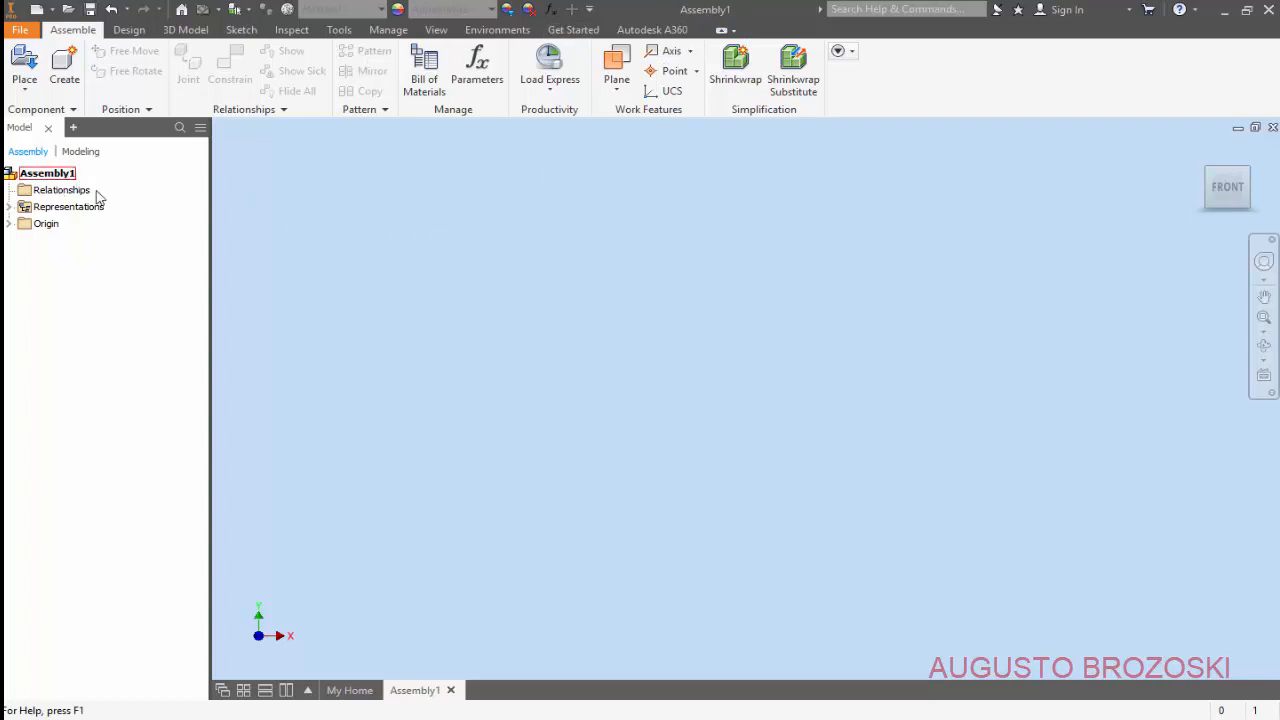
# Save the new assembly as HEAT EXCHANGER ASSEMBLY in the Heat Exchanger Video folder.
pyautogui.click(89, 11)
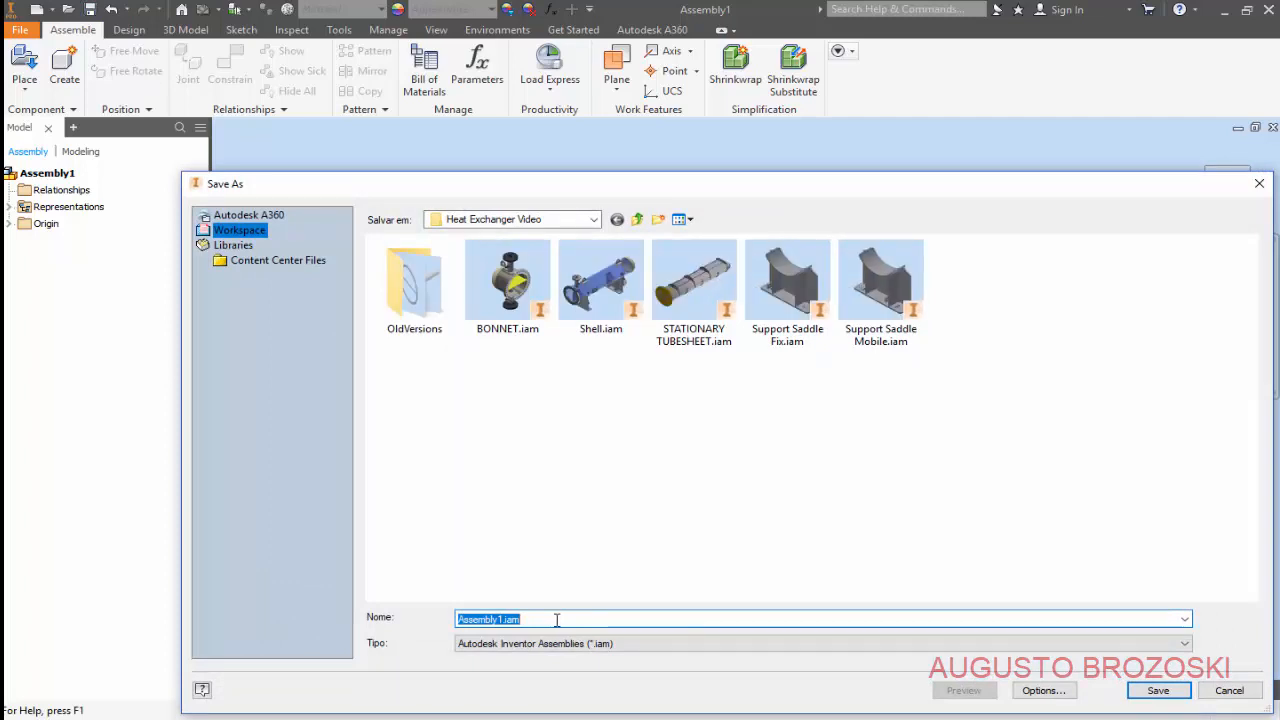
pyautogui.write('HEAT')
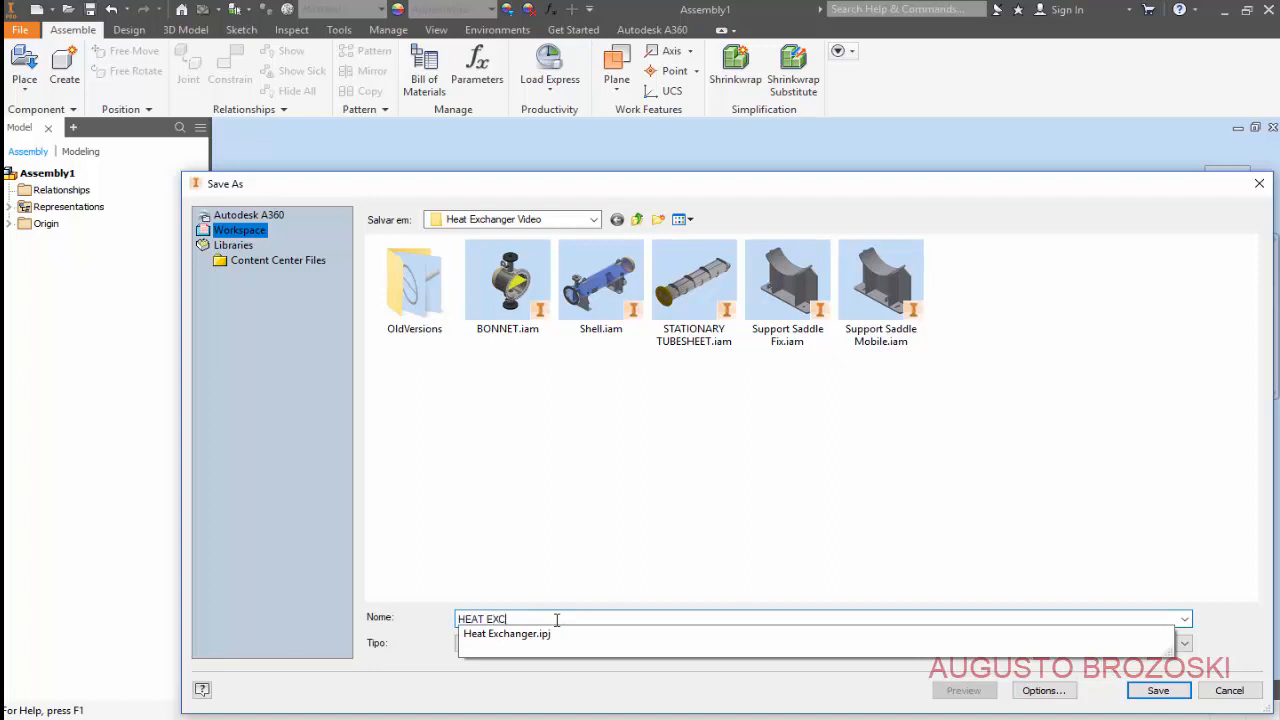
pyautogui.write('EXCHANGER ASSE')
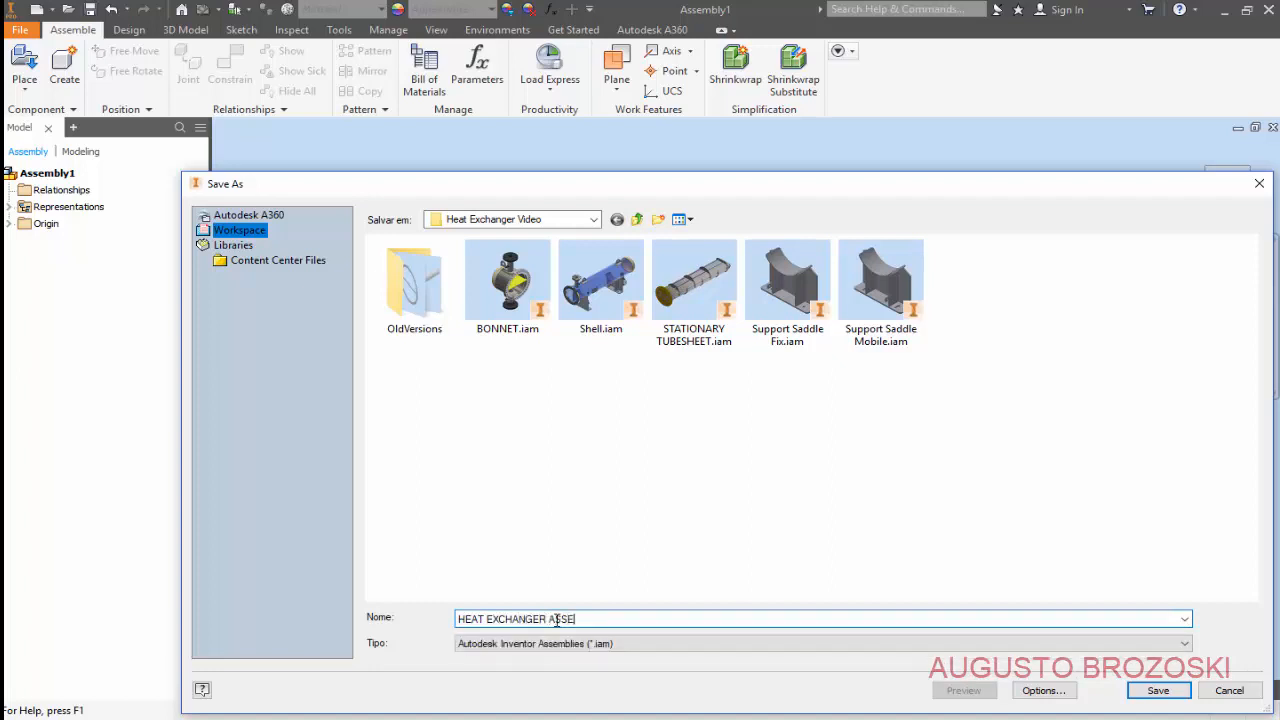
pyautogui.write('MBLY')
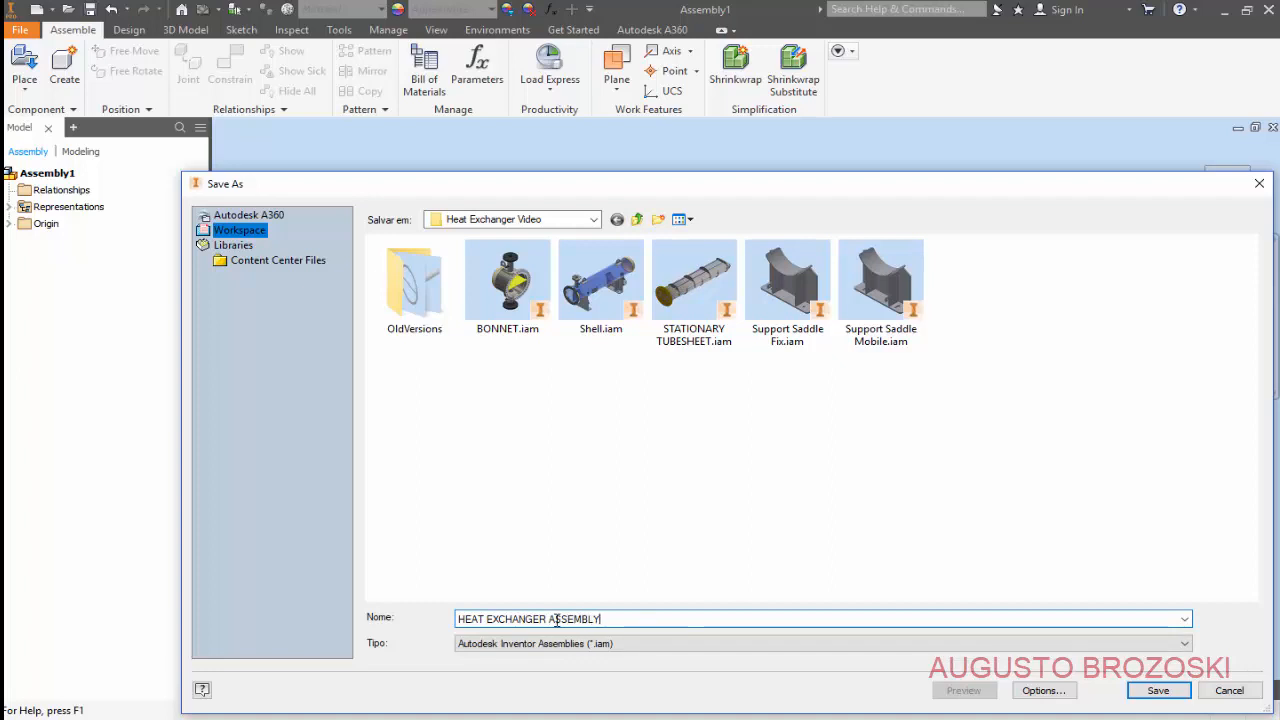
pyautogui.click(1158, 690)
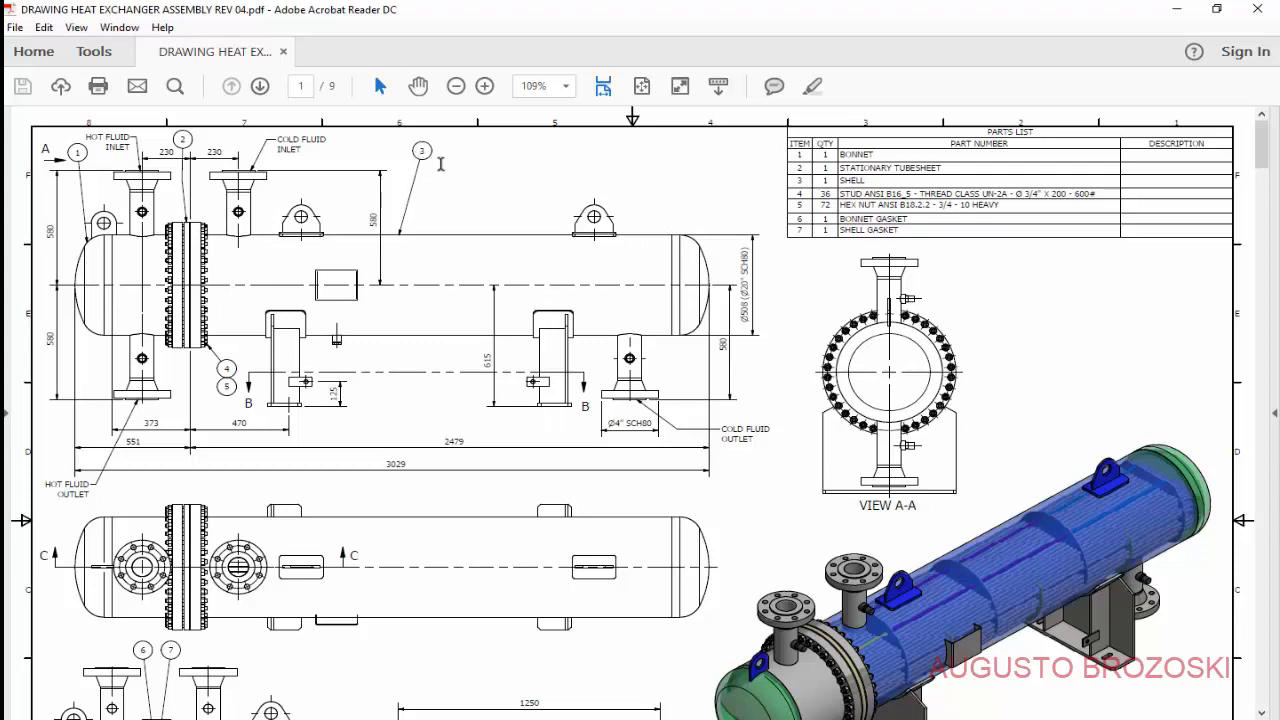
# Return from the PDF drawing to Inventor and place one instance of Shell.iam as the assembly's first component.
pyautogui.click(1172, 12)
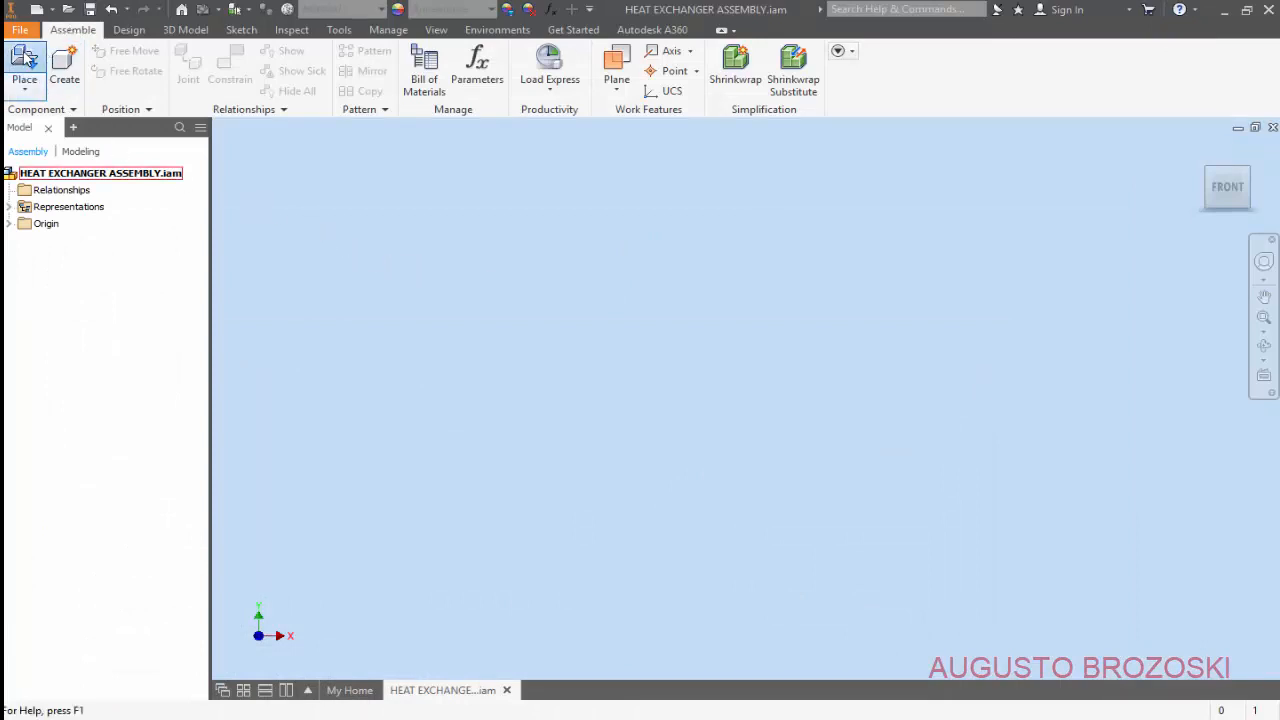
pyautogui.click(24, 66)
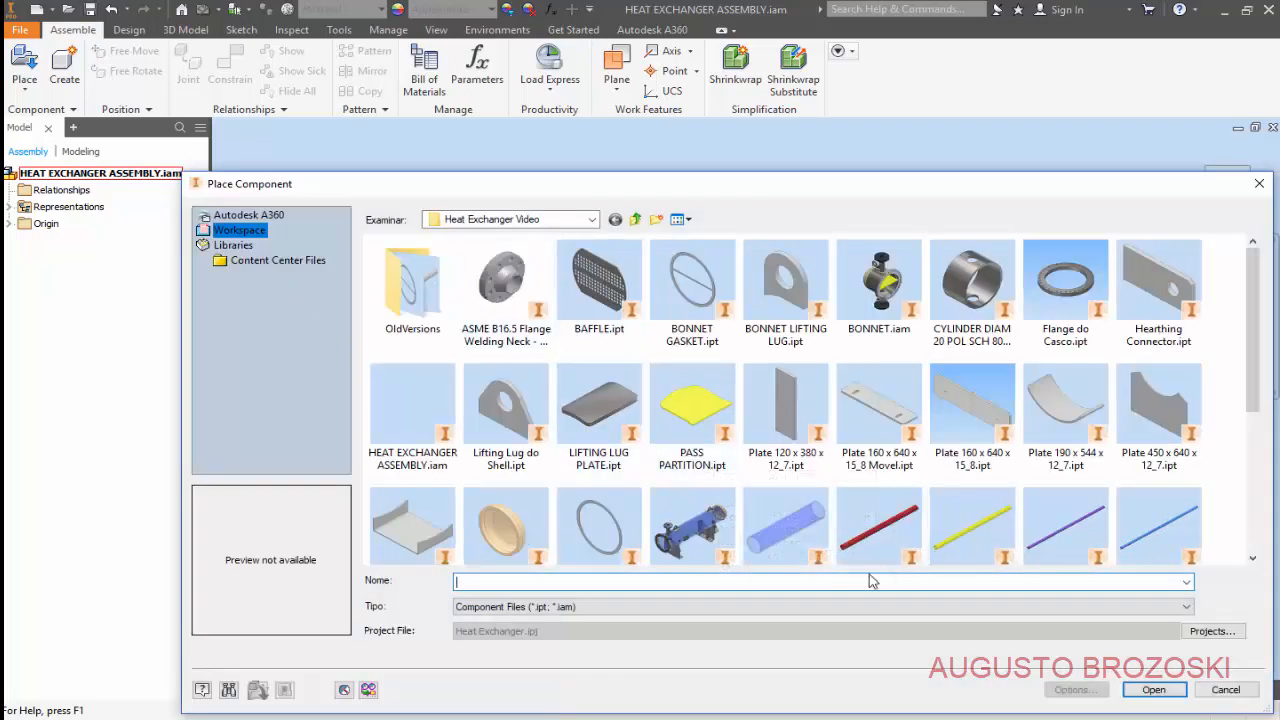
pyautogui.scroll(-3, 726, 483)
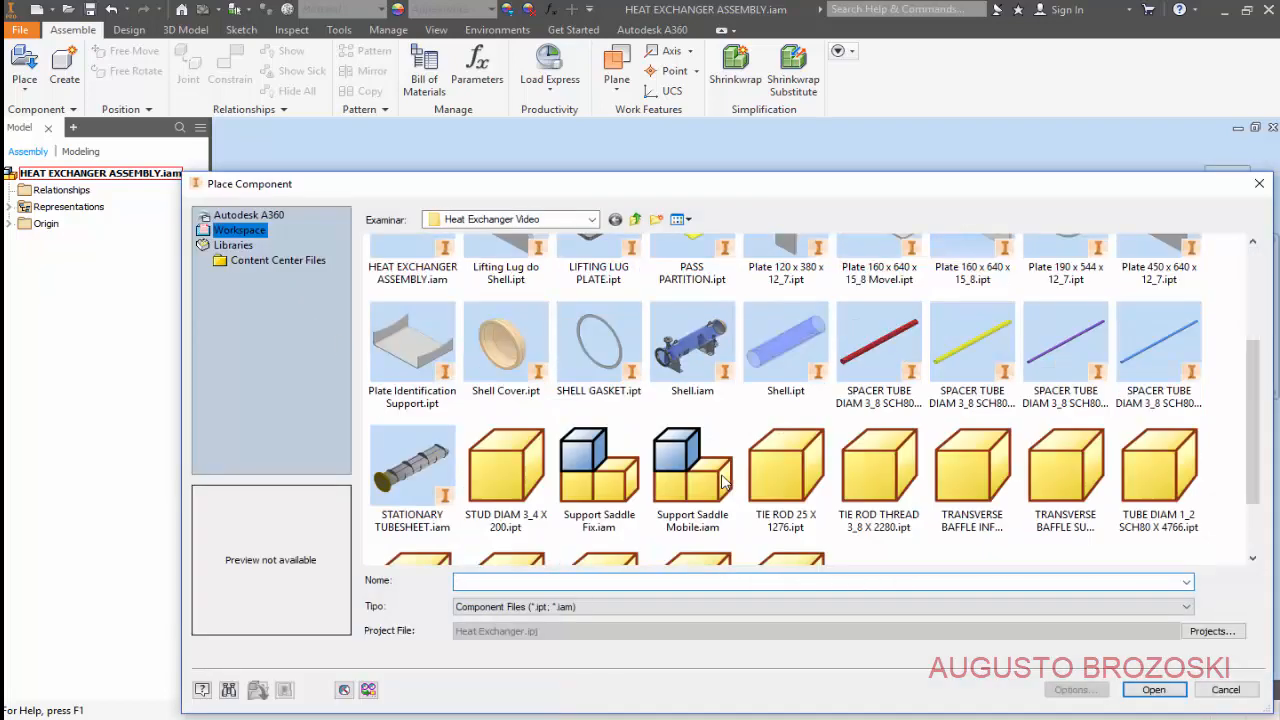
pyautogui.click(690, 360)
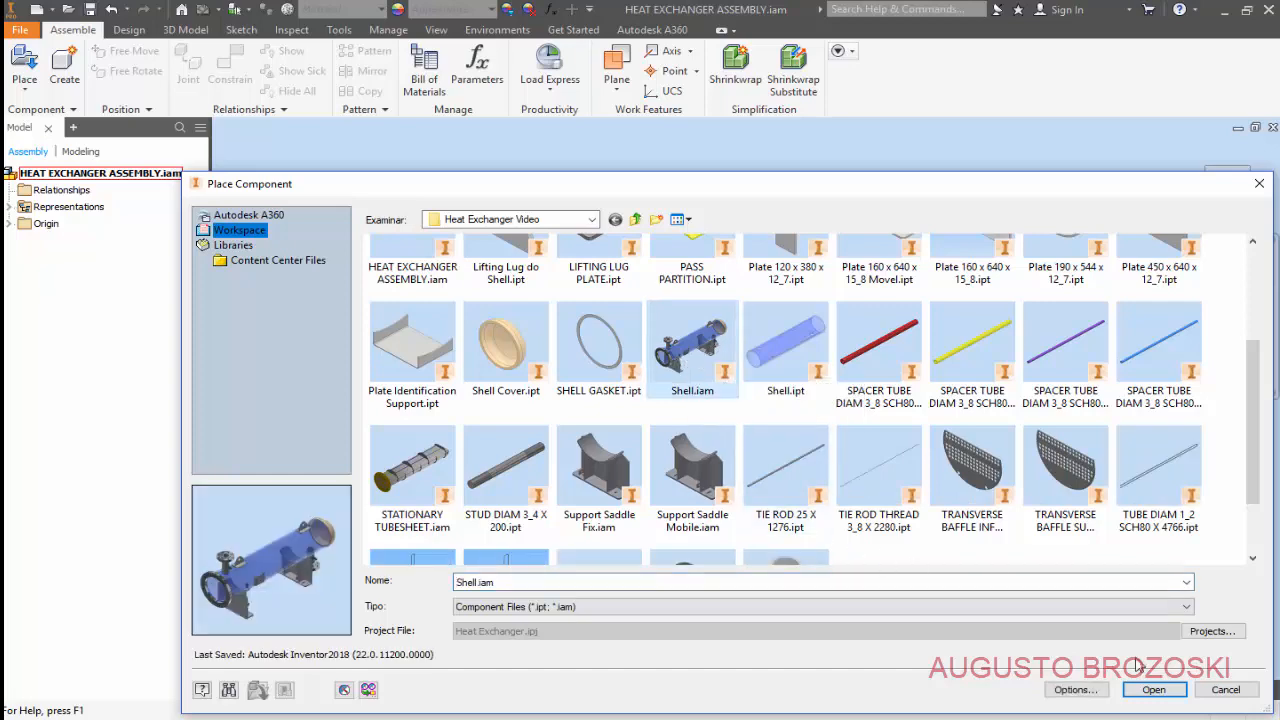
pyautogui.click(1148, 689)
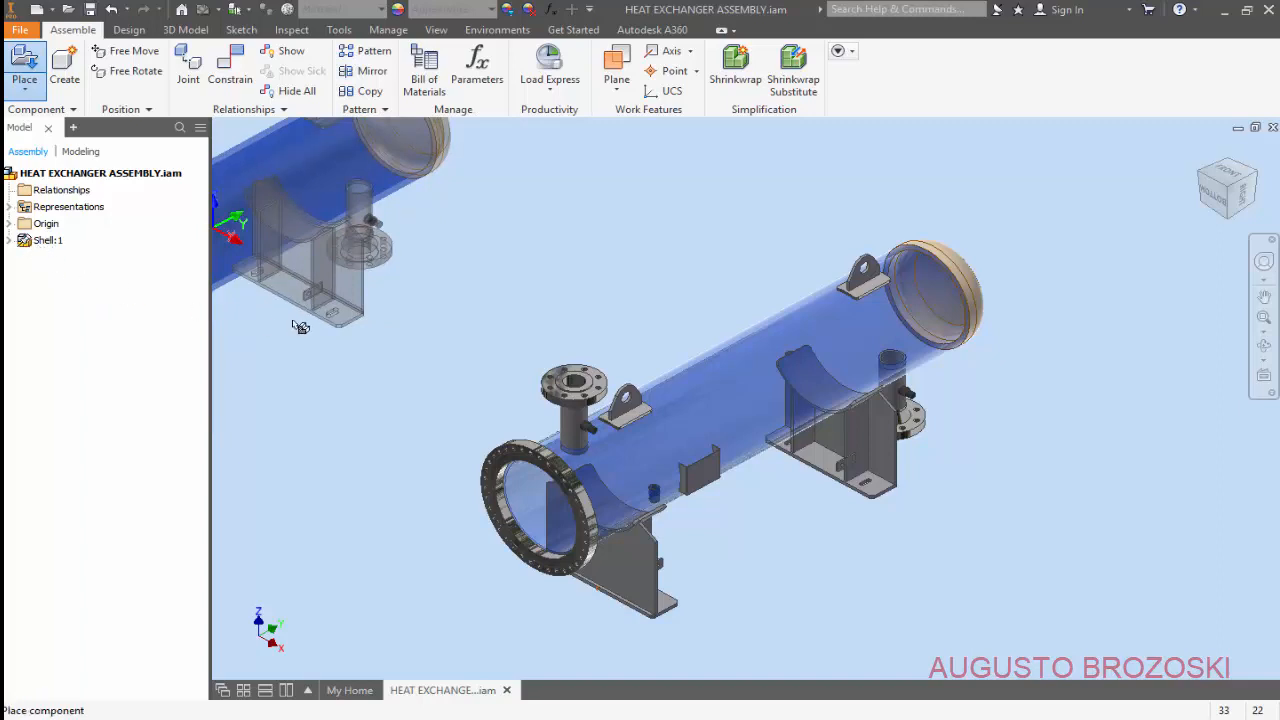
pyautogui.press('Escape')
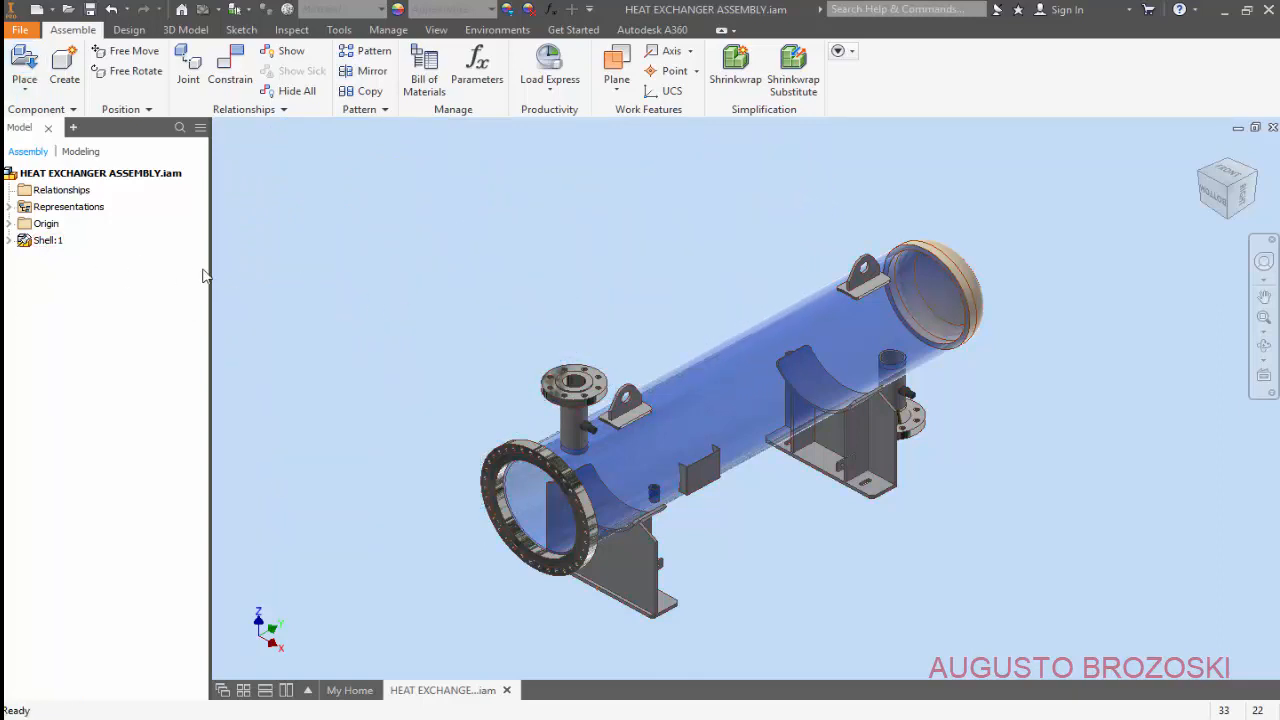
# Check the shell's Grounded setting and the application's assembly option for placing and grounding the first component at the origin.
pyautogui.rightClick(48, 243)
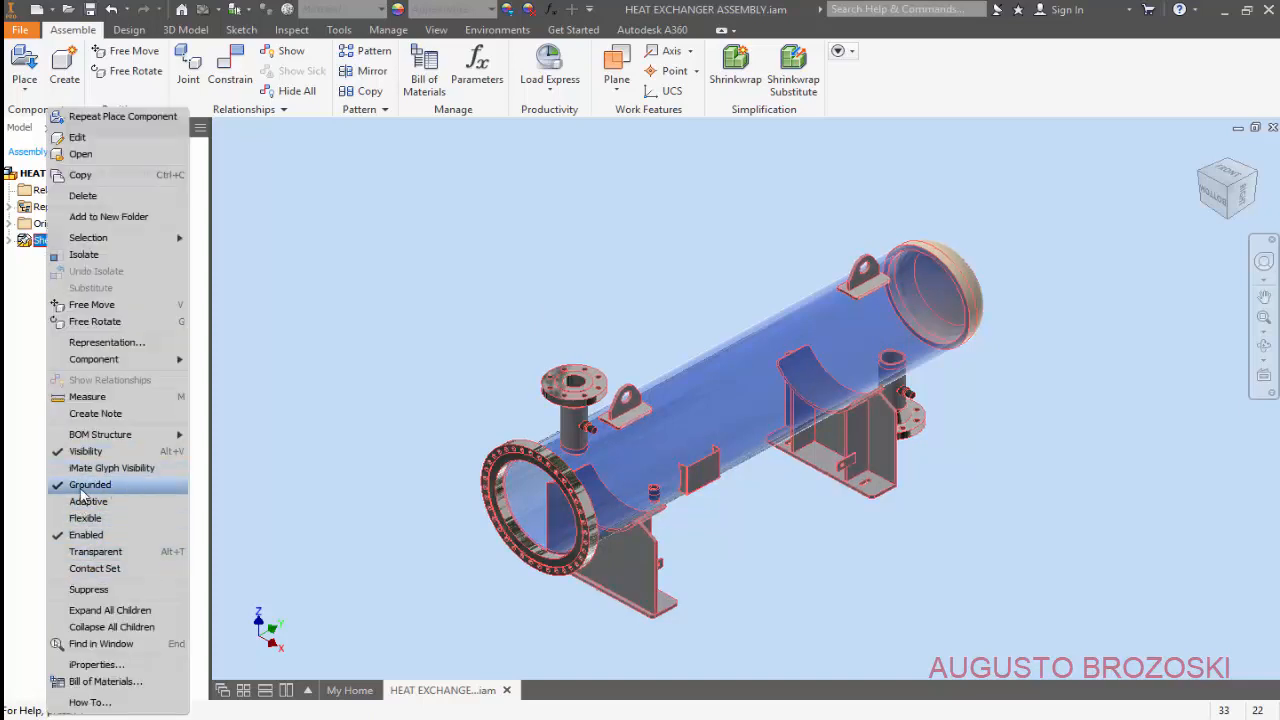
pyautogui.click(12, 248)
pyautogui.click(282, 238)
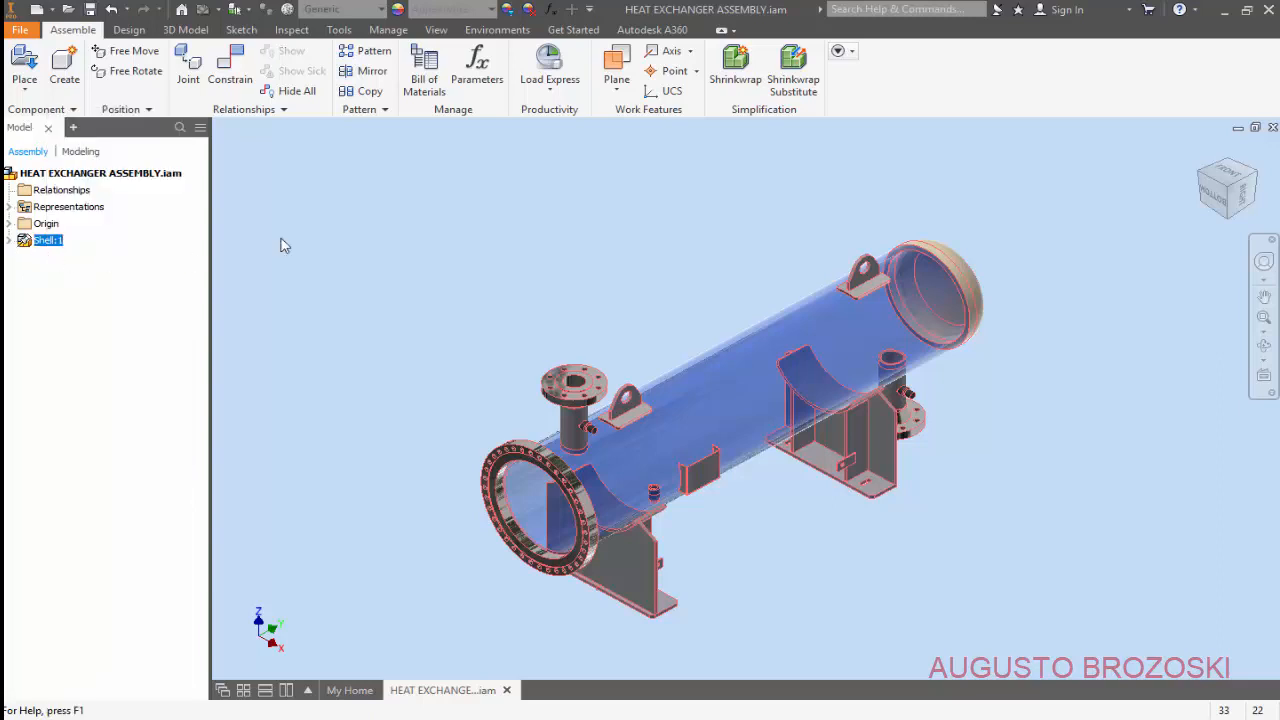
pyautogui.click(338, 31)
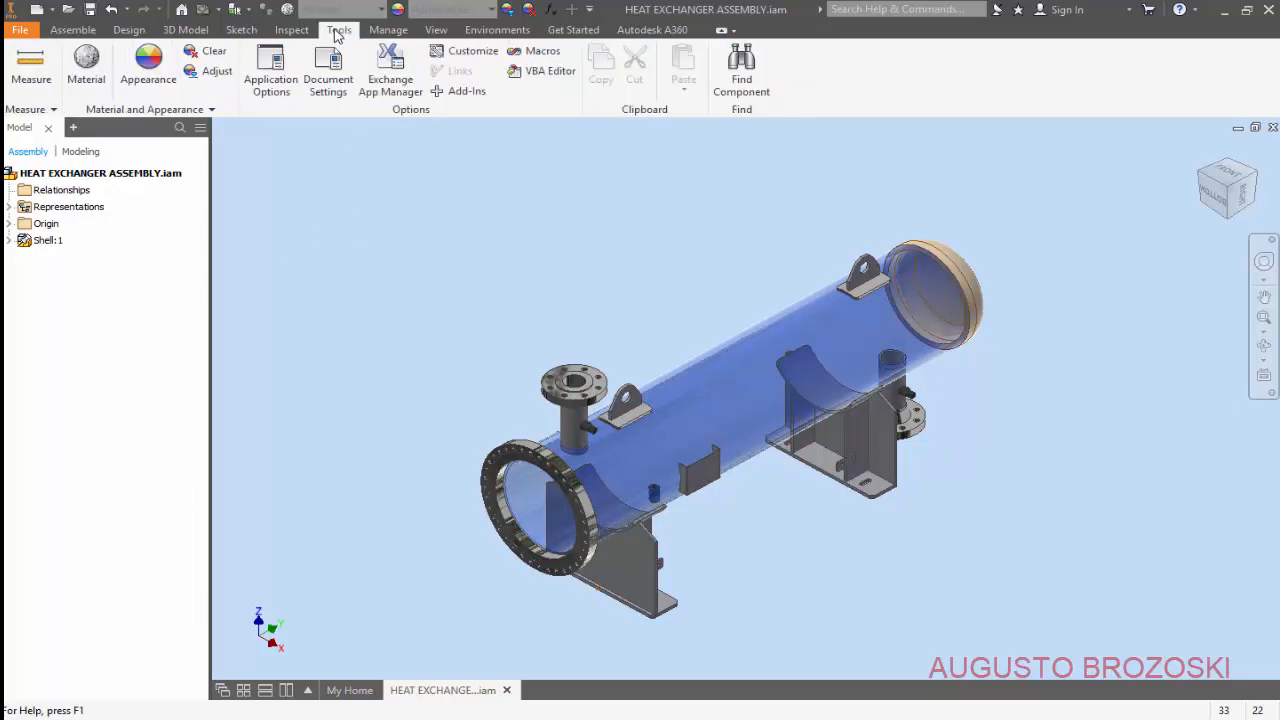
pyautogui.click(271, 75)
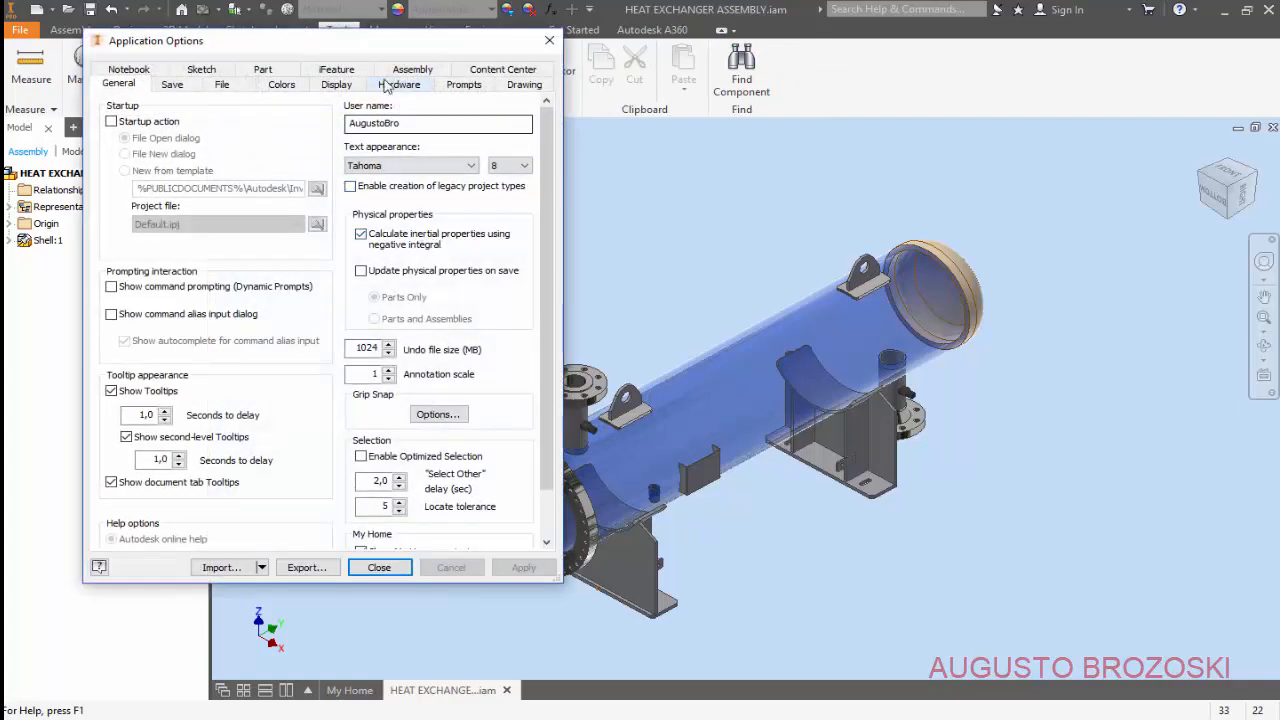
pyautogui.click(410, 72)
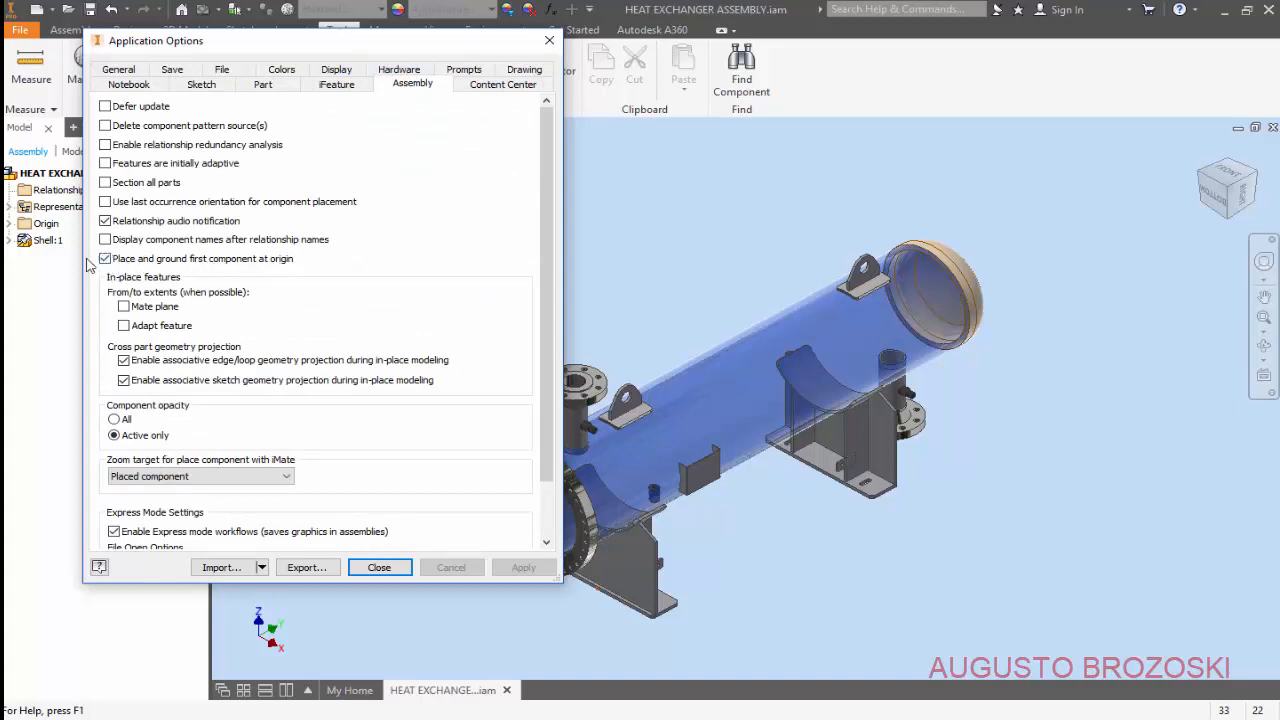
pyautogui.click(379, 567)
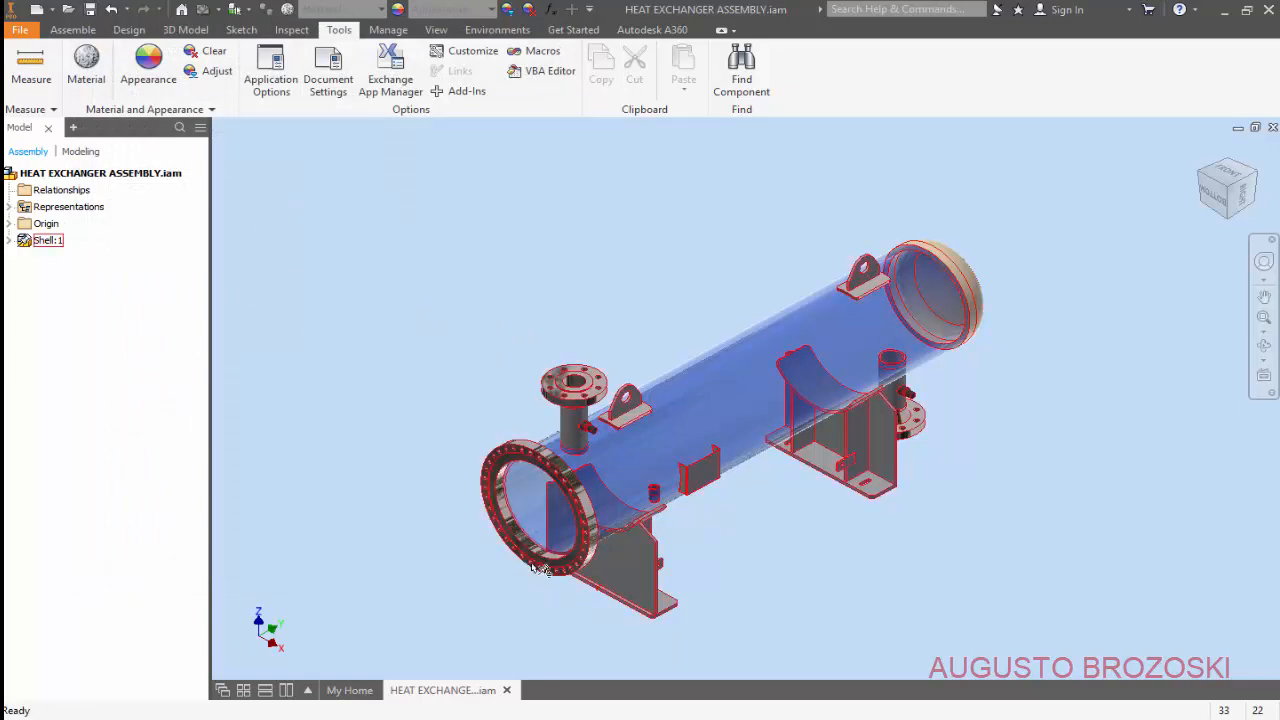
# Place one instance of SHELL GASKET.ipt in front of the shell's large bolted end flange.
pyautogui.scroll(5, 535, 570)
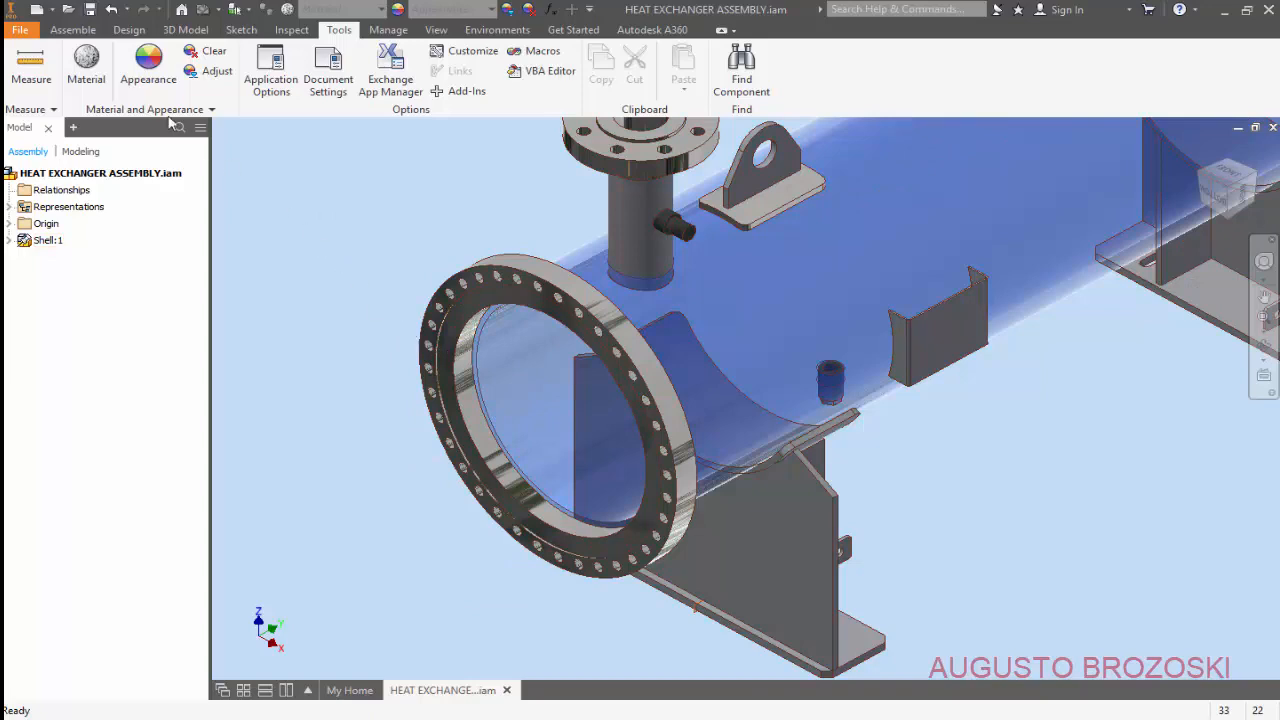
pyautogui.click(74, 30)
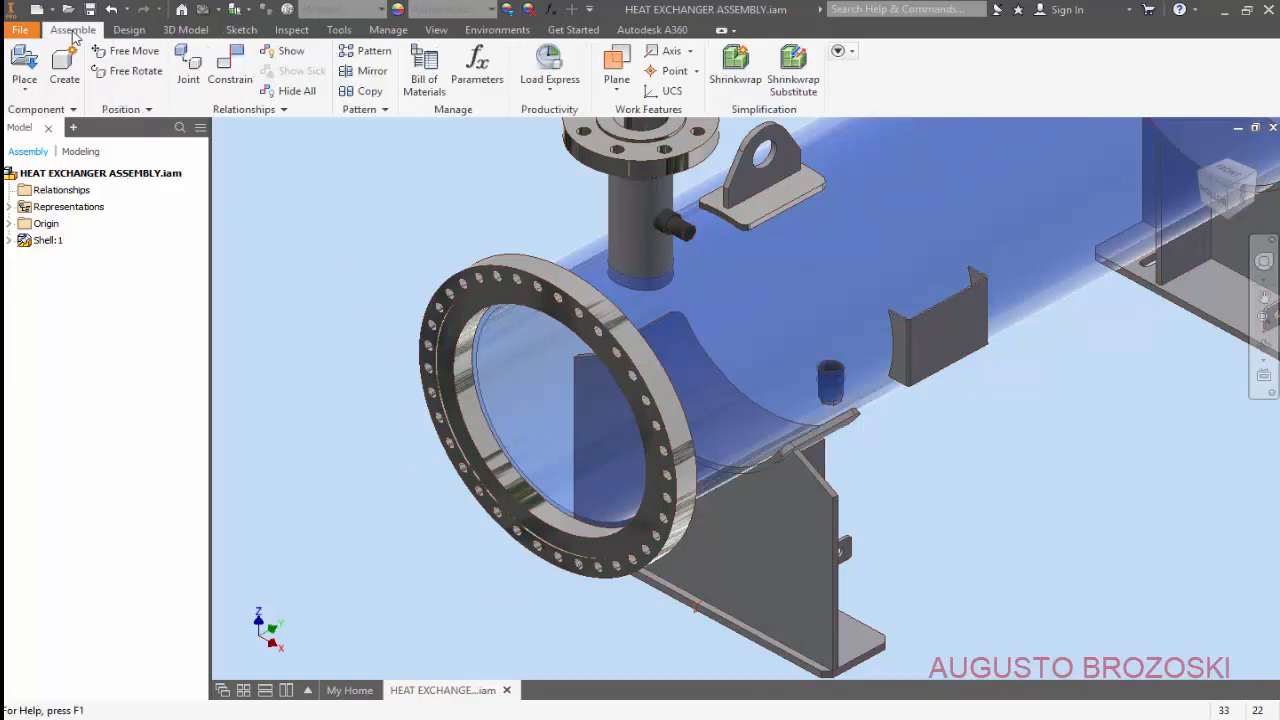
pyautogui.click(25, 62)
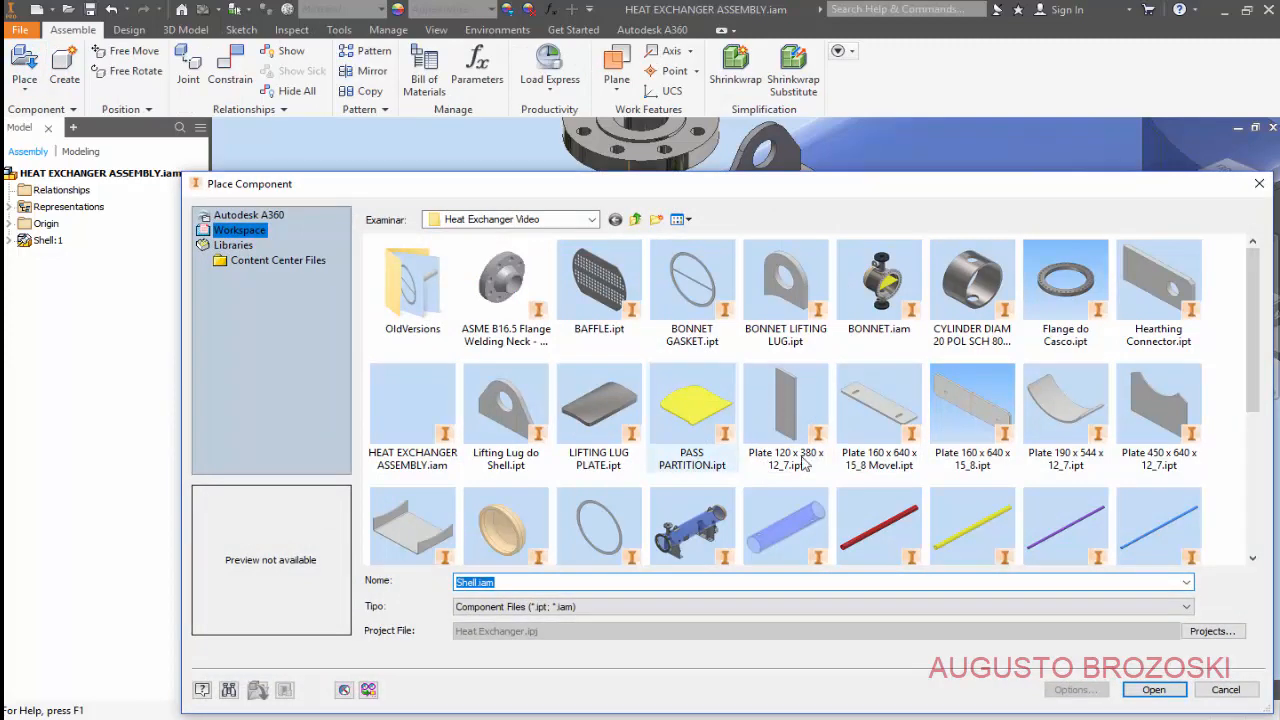
pyautogui.click(603, 532)
pyautogui.scroll(-2, 628, 530)
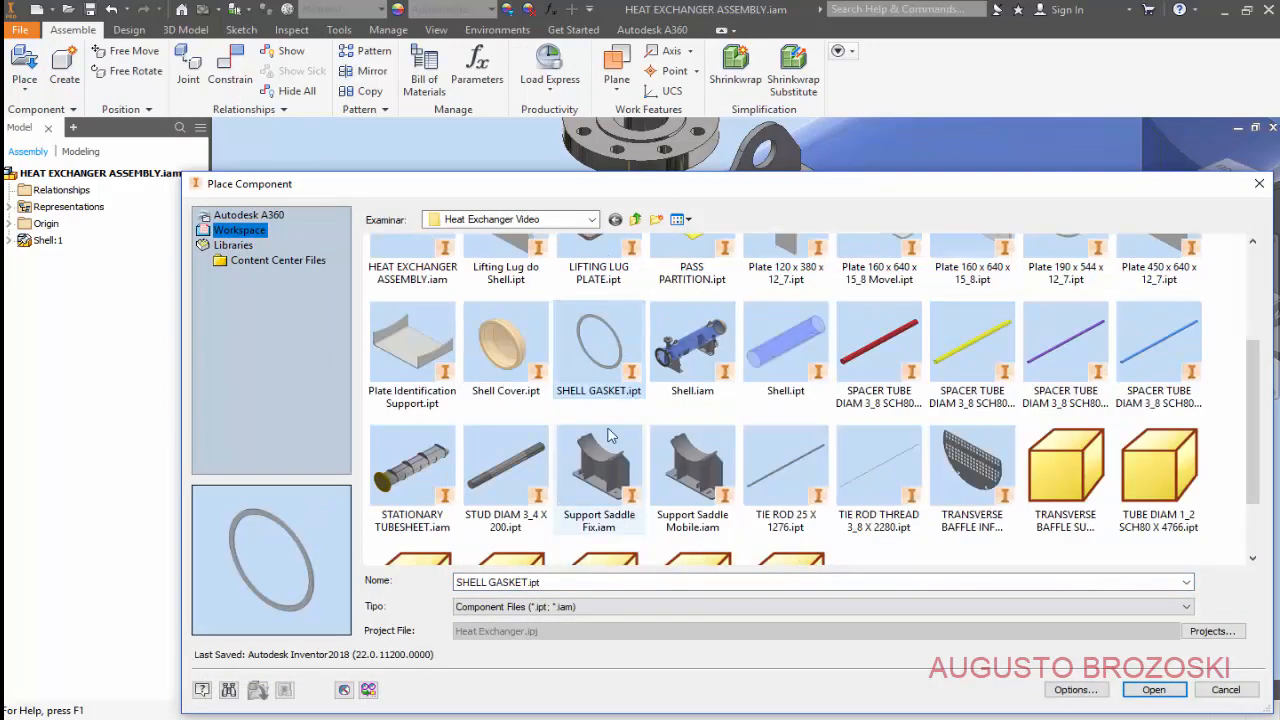
pyautogui.click(1155, 690)
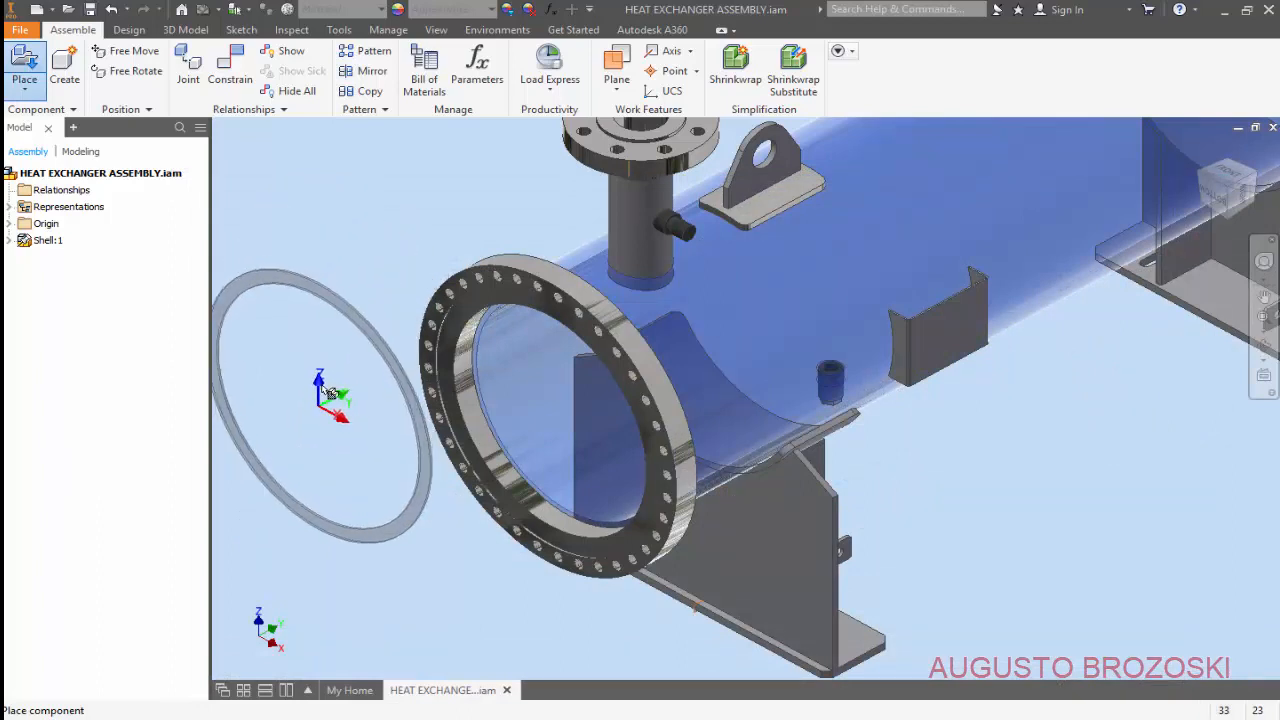
pyautogui.click(370, 372)
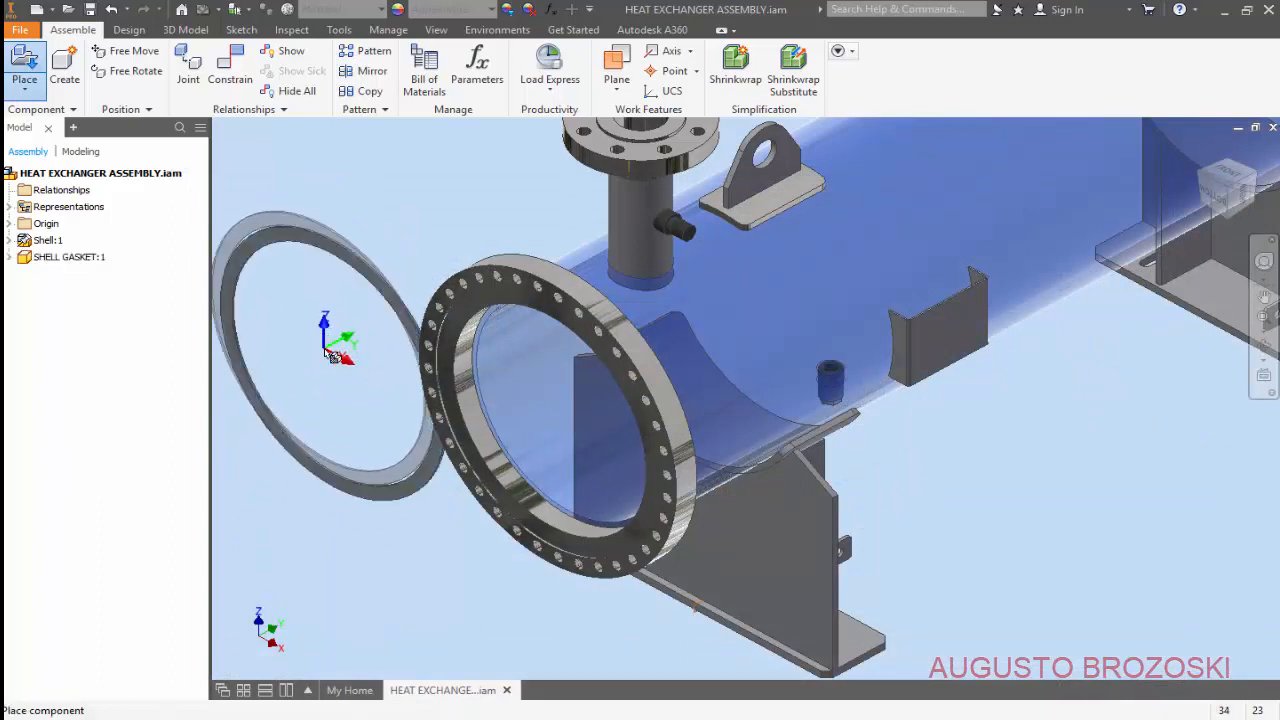
pyautogui.press('Escape')
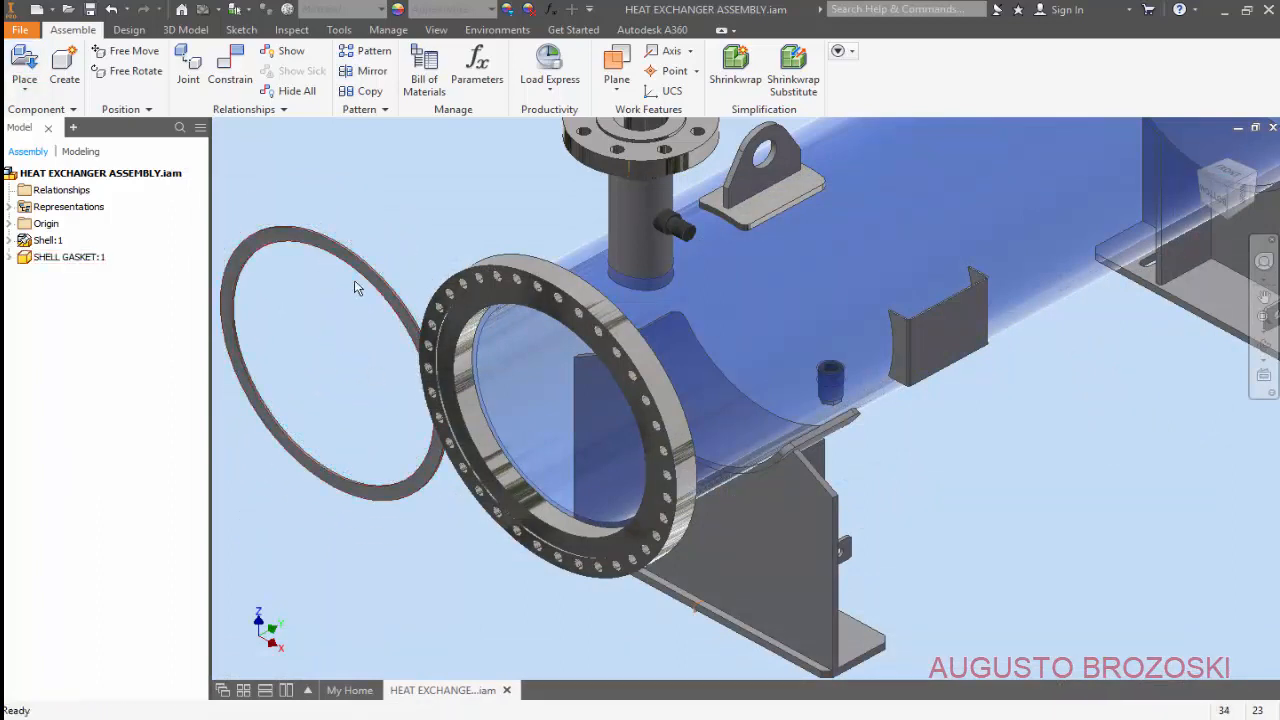
# Seat the gasket in the shell's end flange with an Insert constraint between their circular edges at 0 mm offset, and inspect its fit.
pyautogui.click(228, 76)
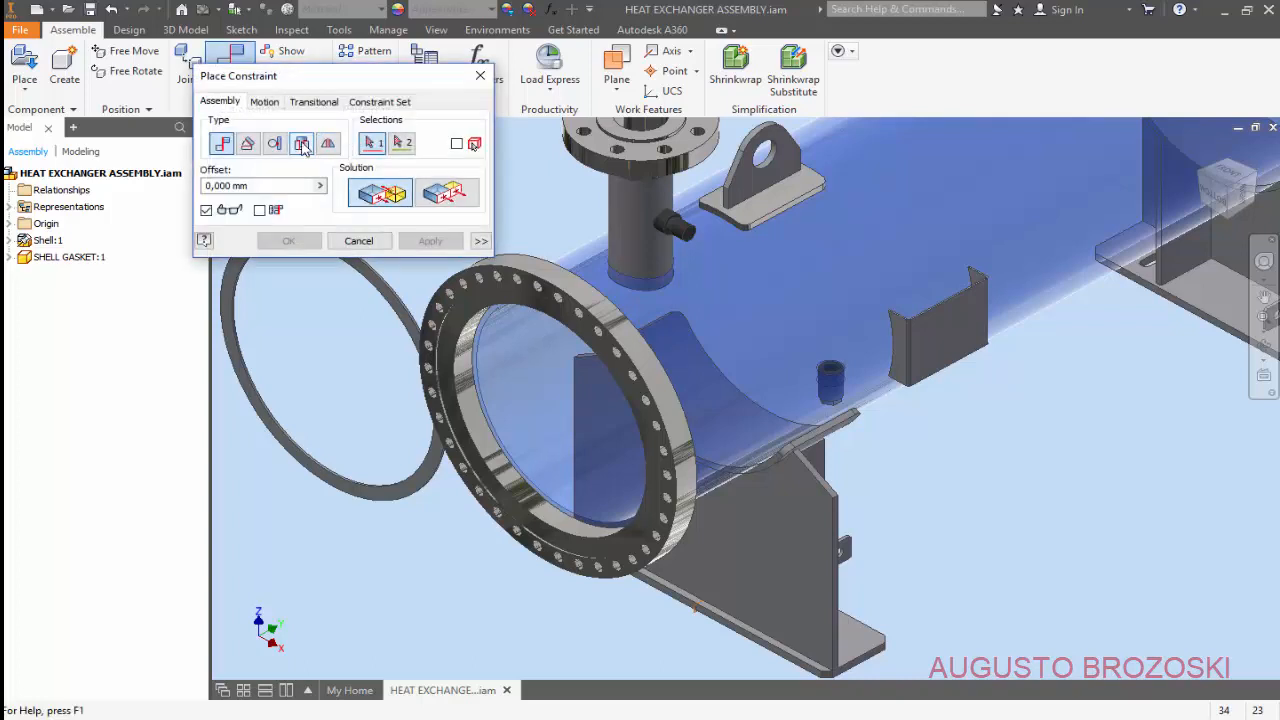
pyautogui.click(302, 145)
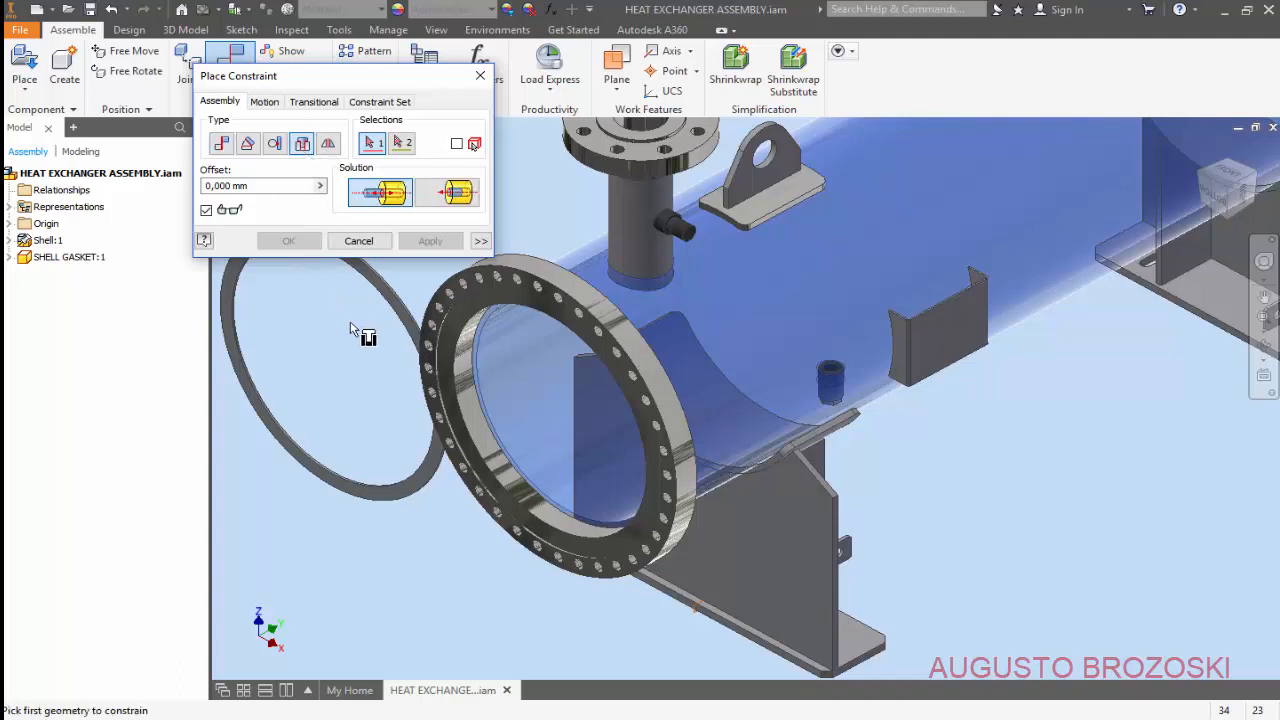
pyautogui.scroll(-5, 400, 292)
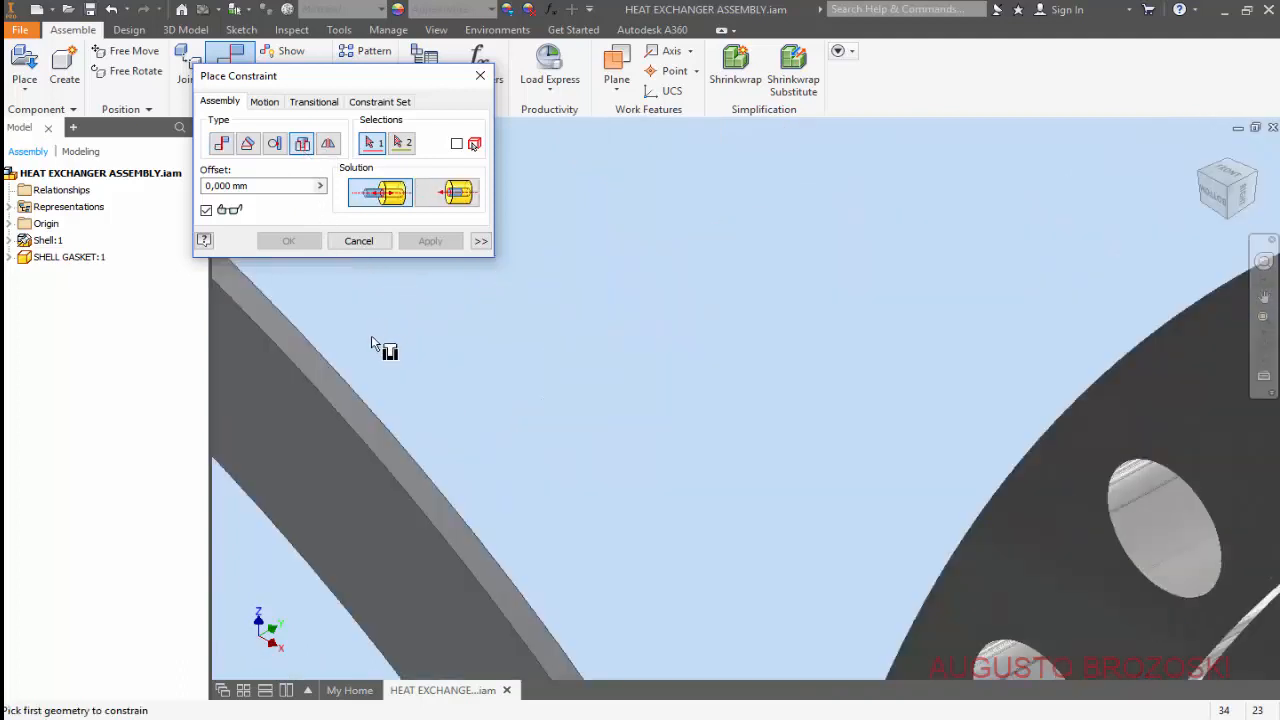
pyautogui.click(326, 359)
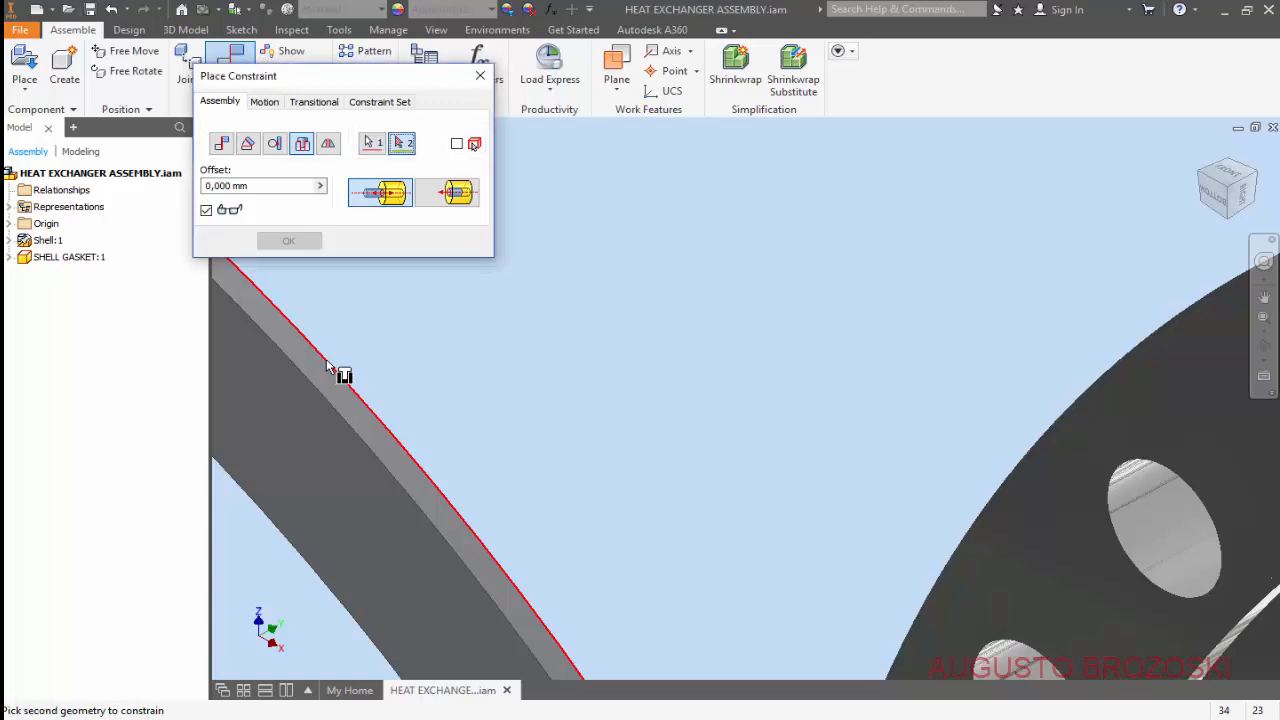
pyautogui.scroll(5, 395, 338)
pyautogui.scroll(-8, 460, 390)
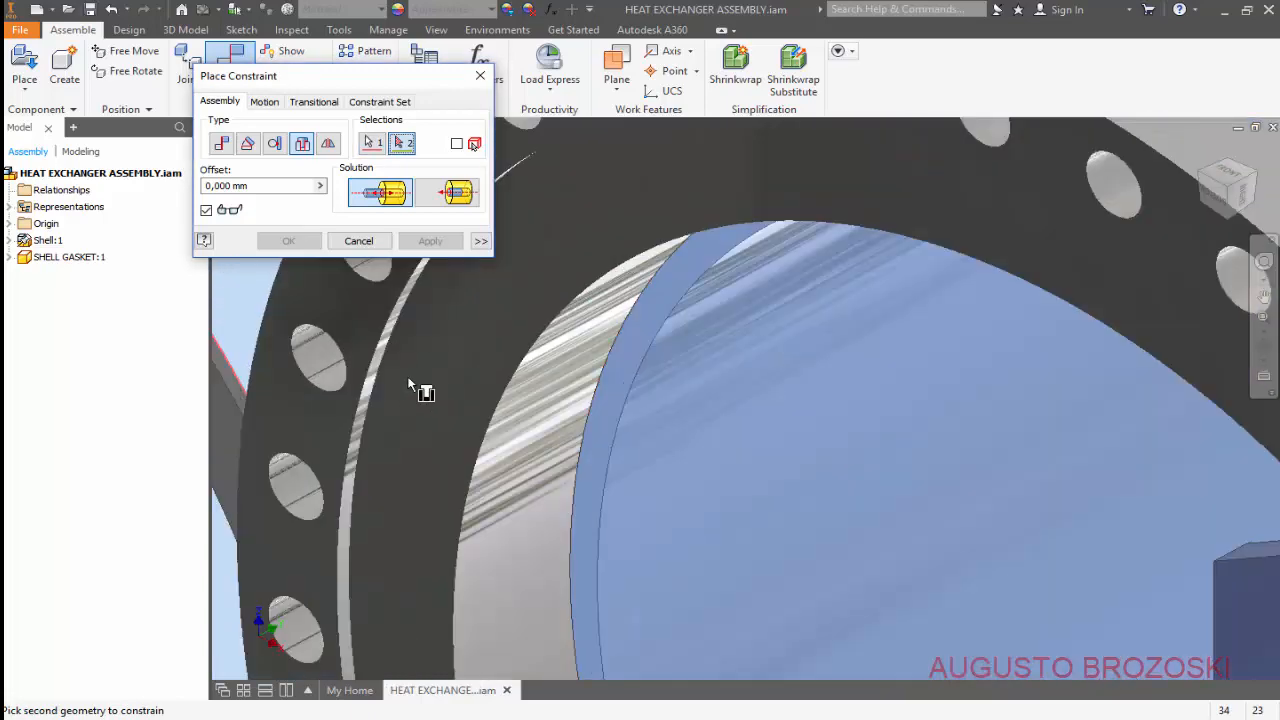
pyautogui.click(401, 360)
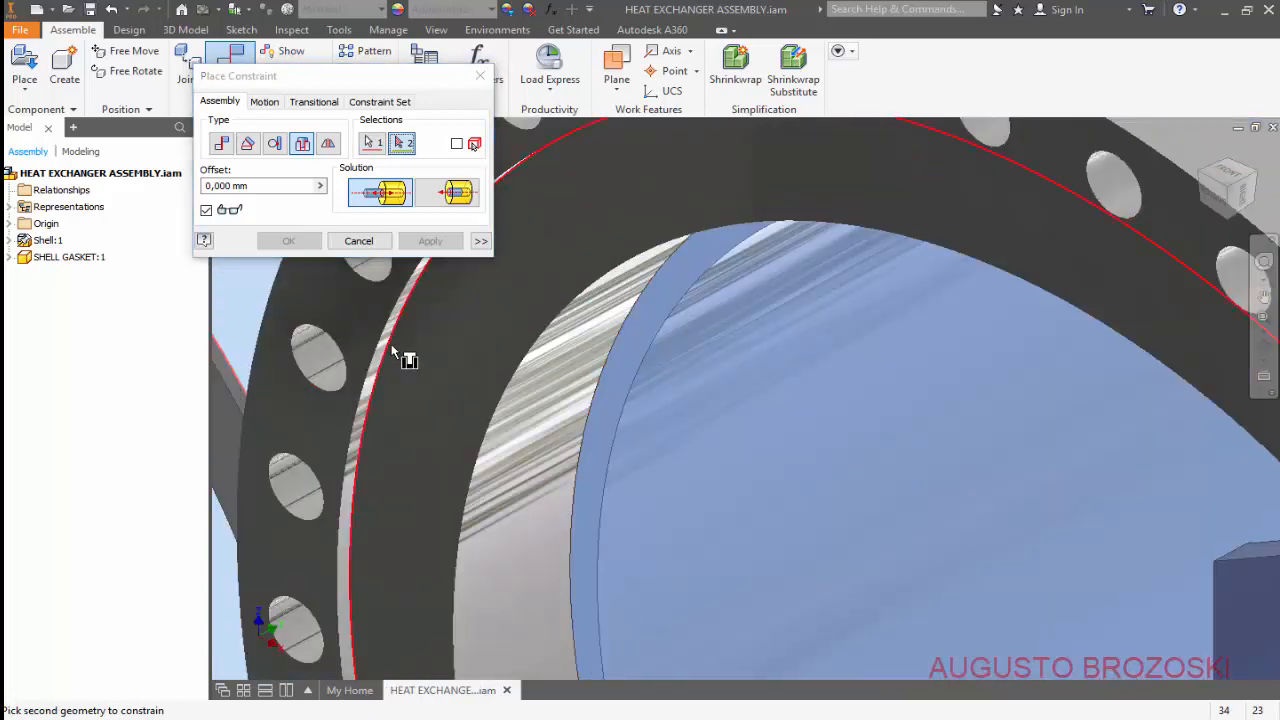
pyautogui.scroll(5, 512, 315)
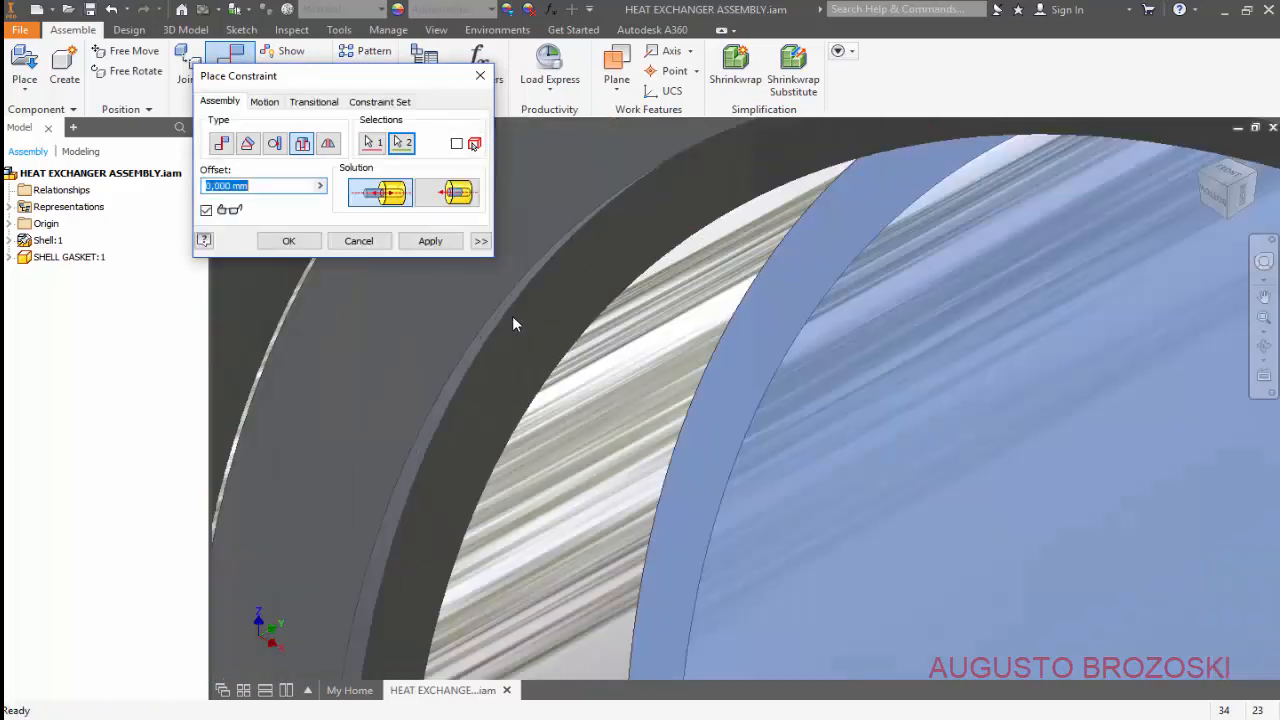
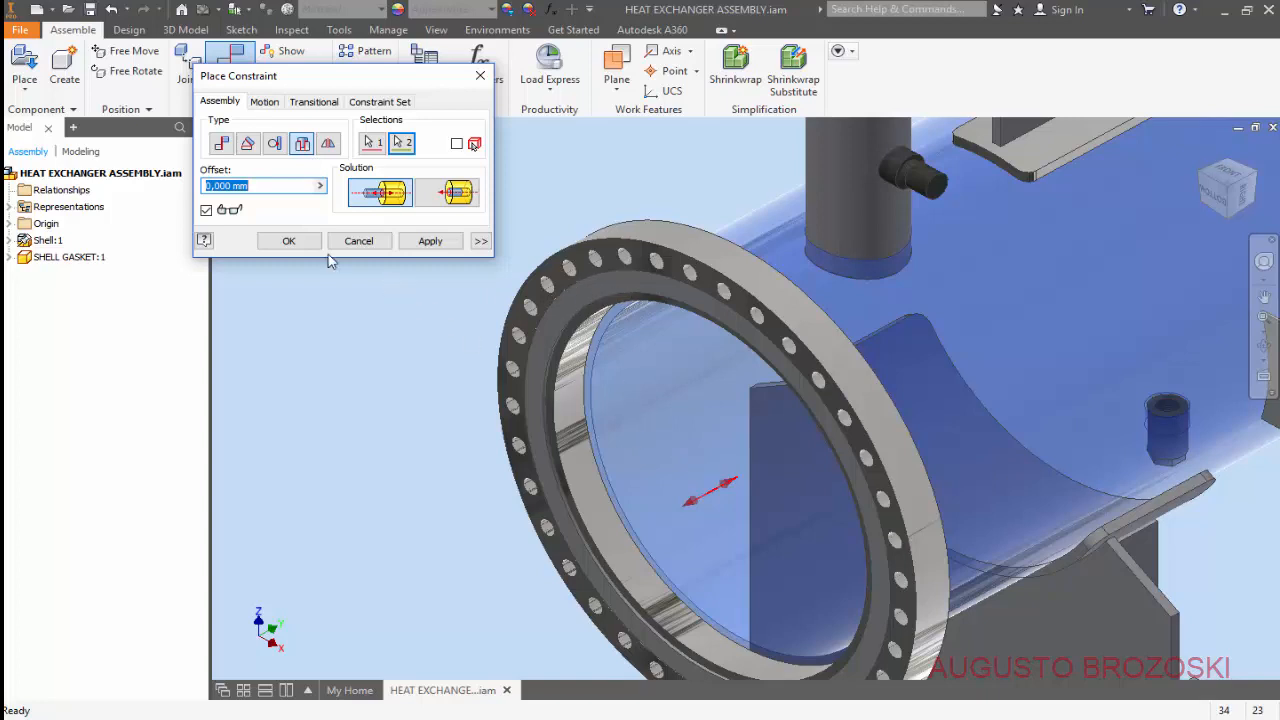
pyautogui.click(298, 242)
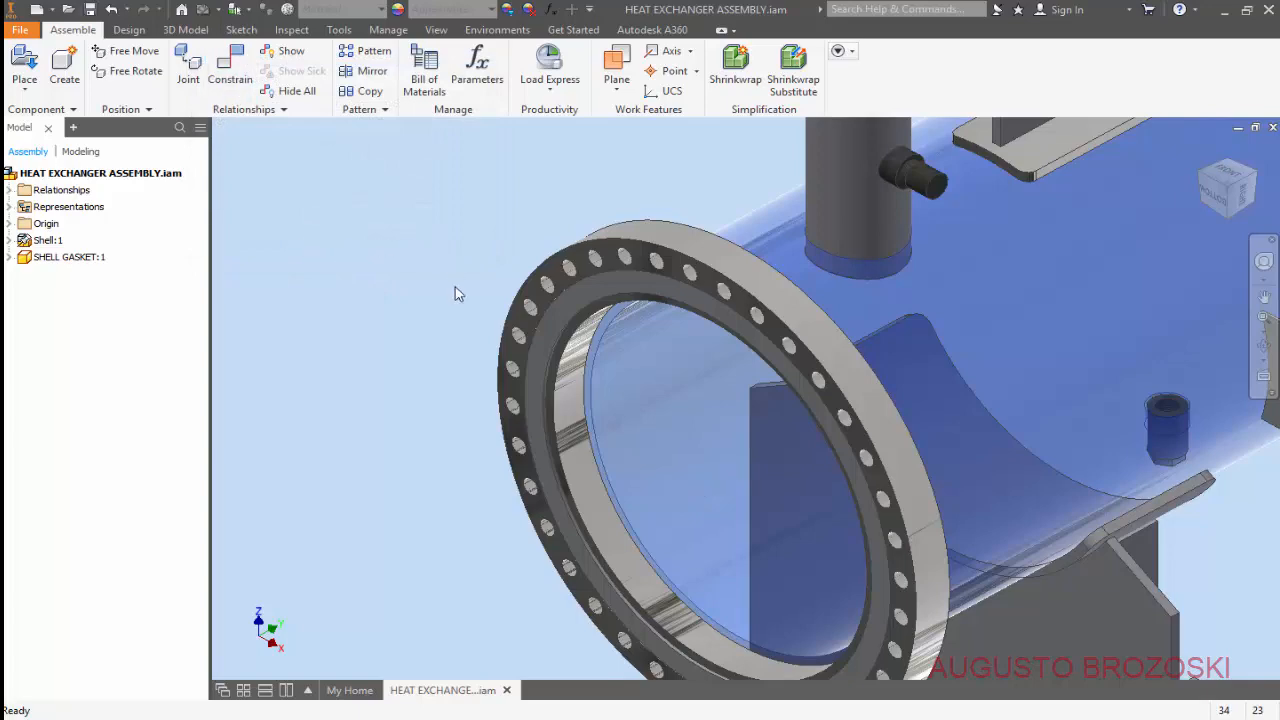
pyautogui.click(1214, 195)
pyautogui.scroll(-10, 810, 363)
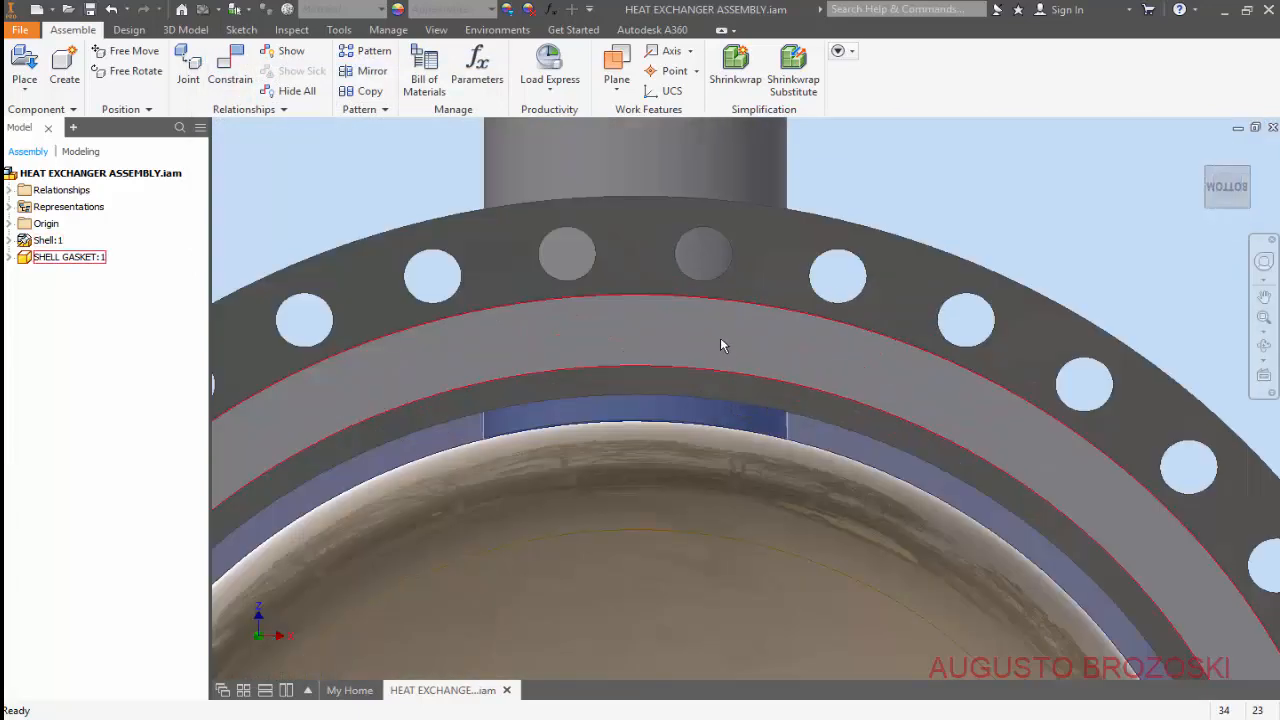
pyautogui.scroll(-3, 776, 245)
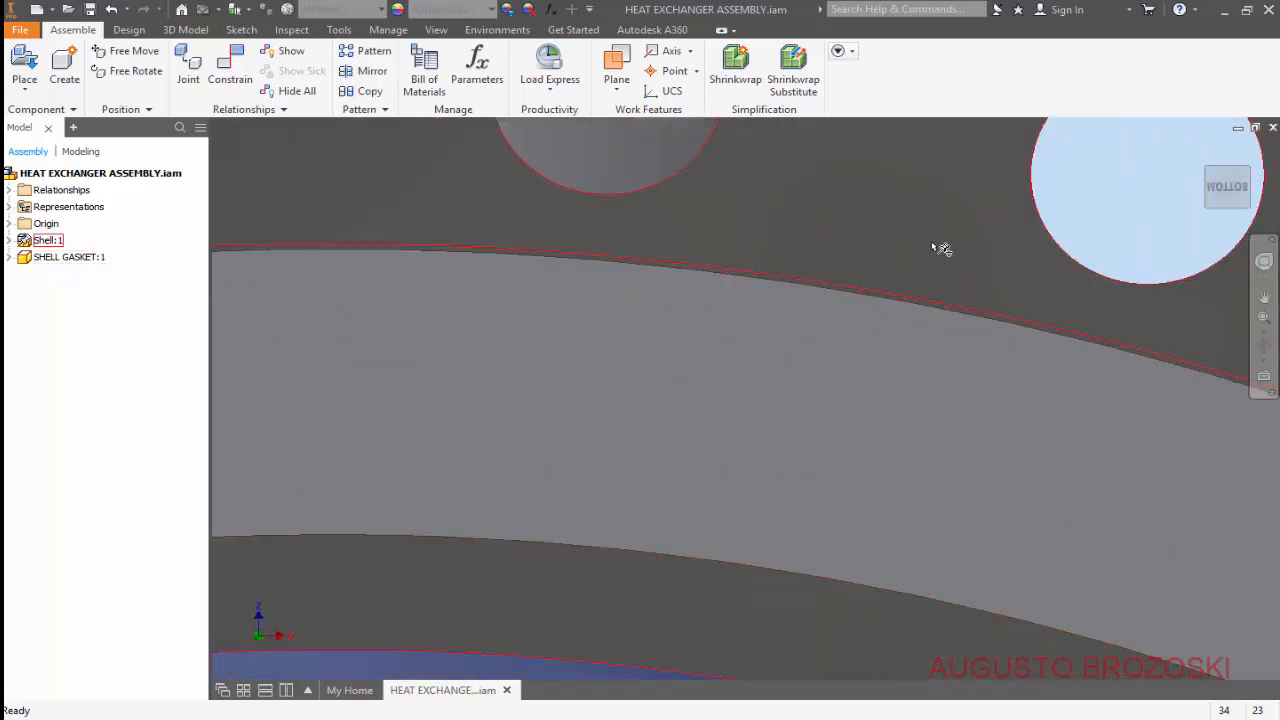
# Save the assembly, and check the stationary tubesheet against the parts list and Section C-C in the PDF drawing in Adobe Acrobat Reader.
pyautogui.click(1204, 153)
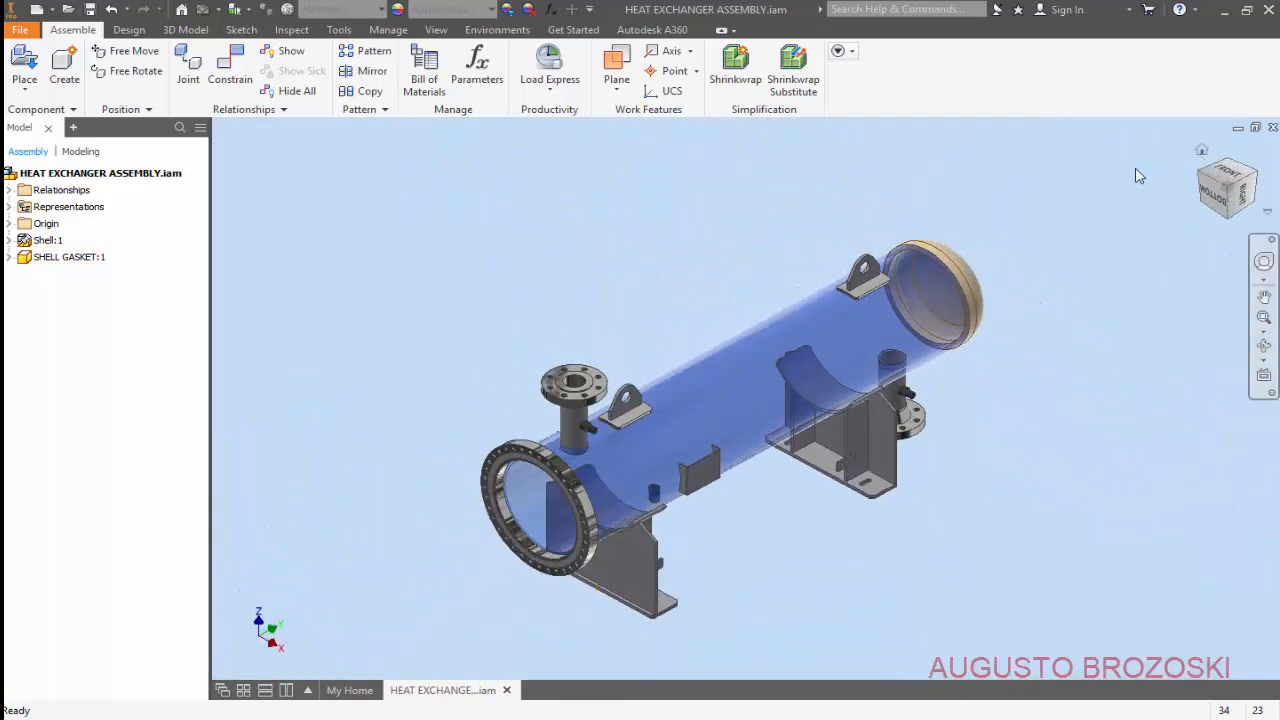
pyautogui.click(89, 9)
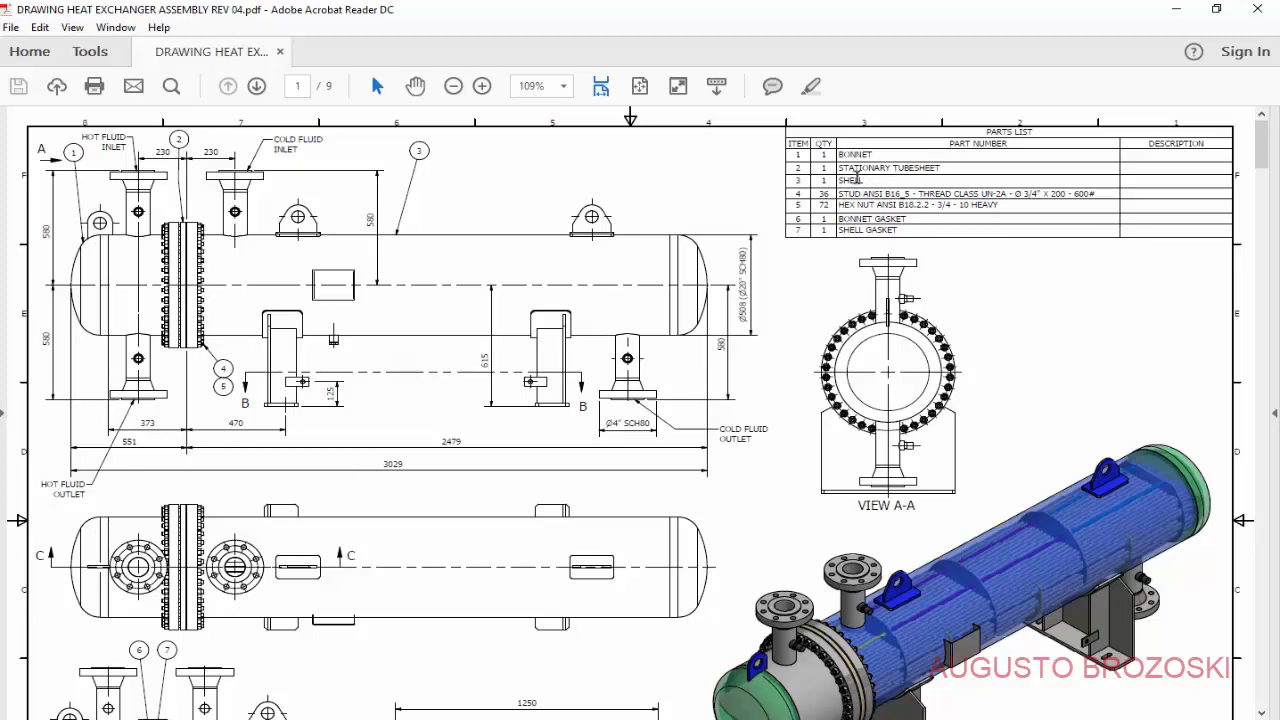
pyautogui.scroll(-5, 430, 372)
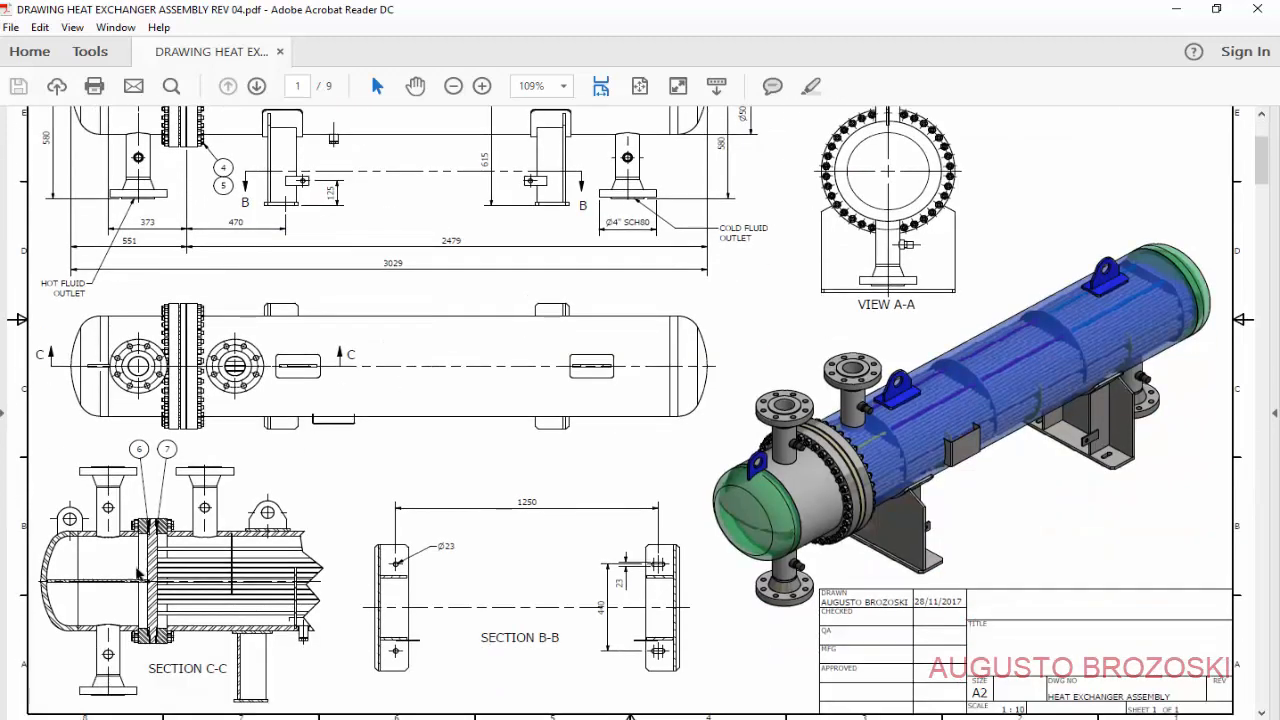
pyautogui.click(1175, 14)
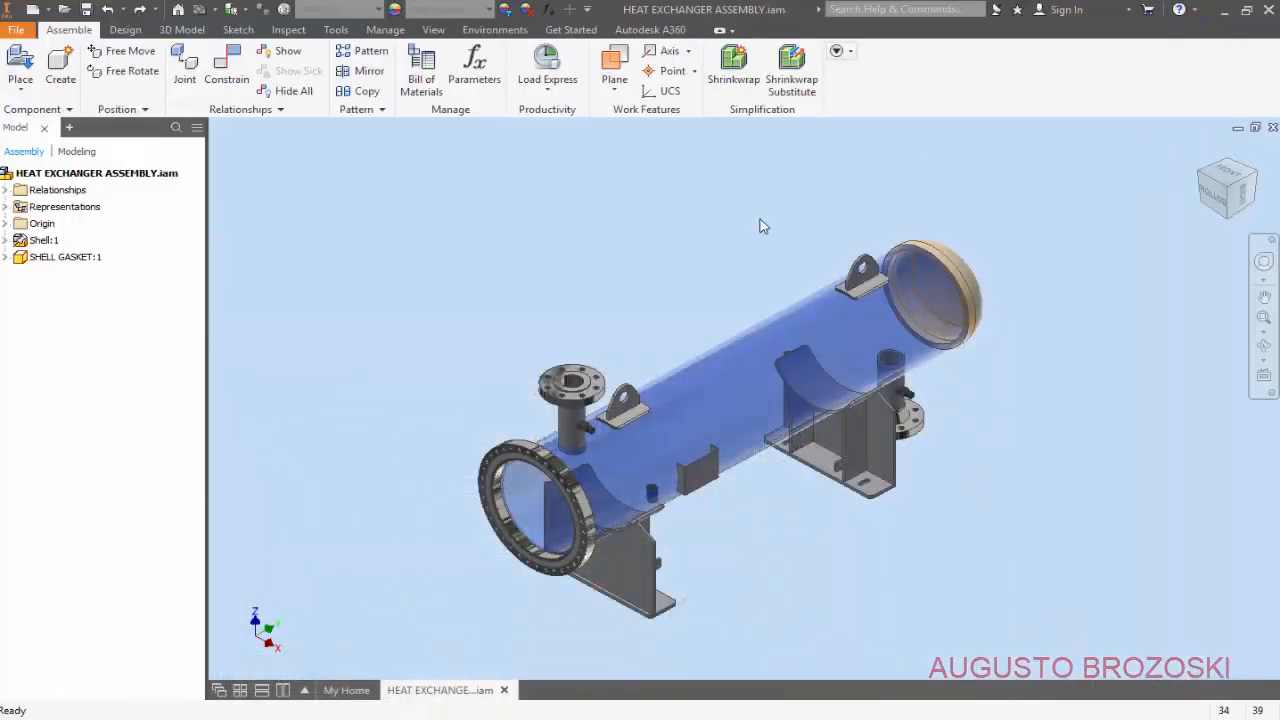
# Back in Inventor, place one instance of STATIONARY TUBESHEET.iam in free space beside the shell.
pyautogui.click(20, 65)
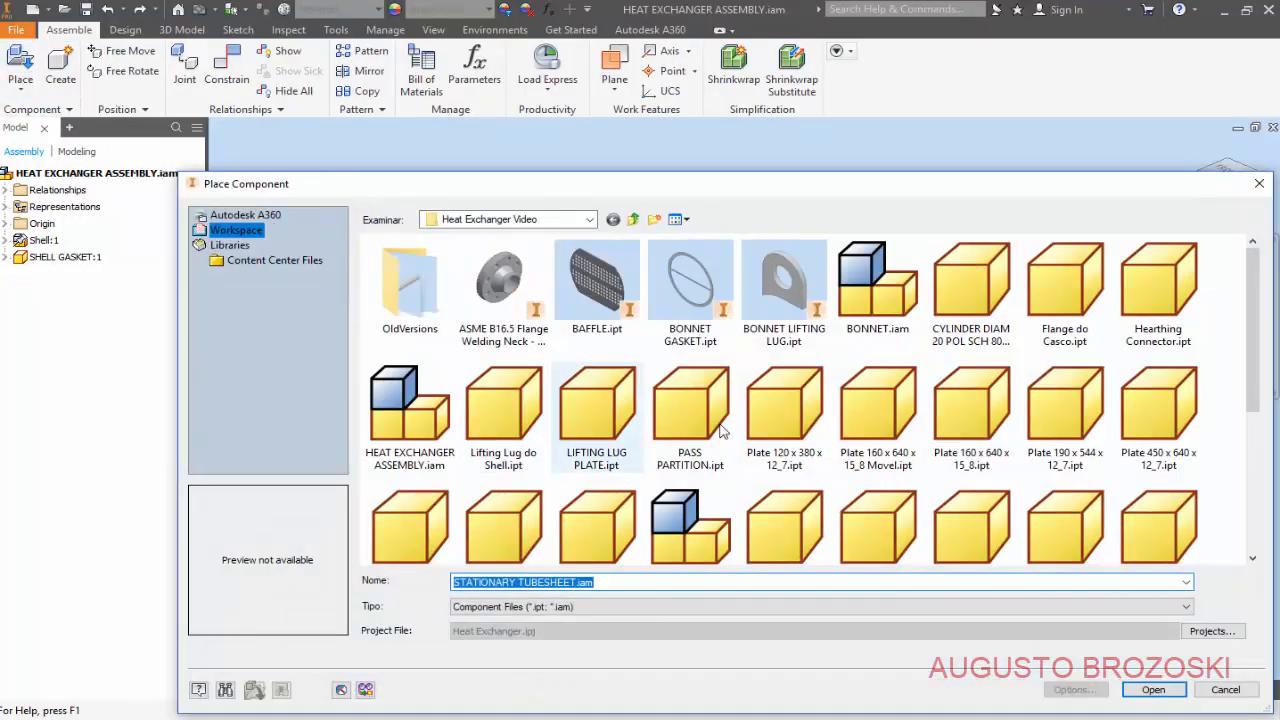
pyautogui.scroll(-5, 1250, 550)
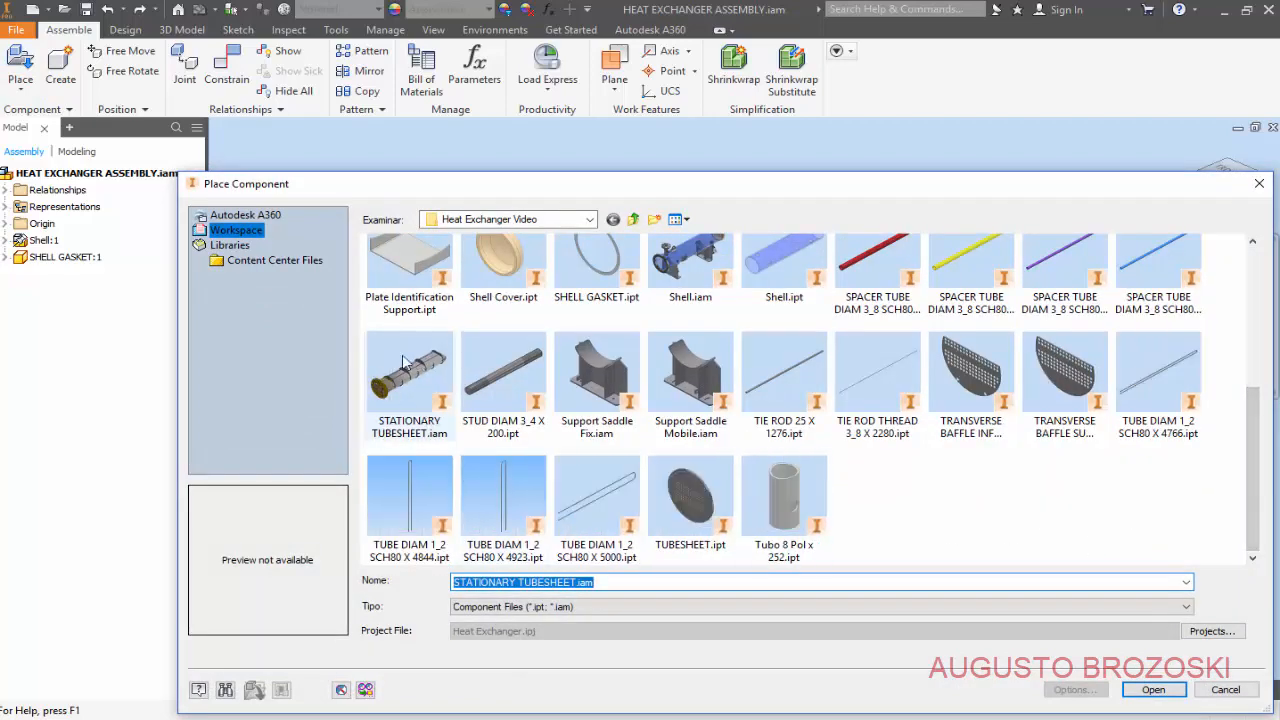
pyautogui.click(405, 392)
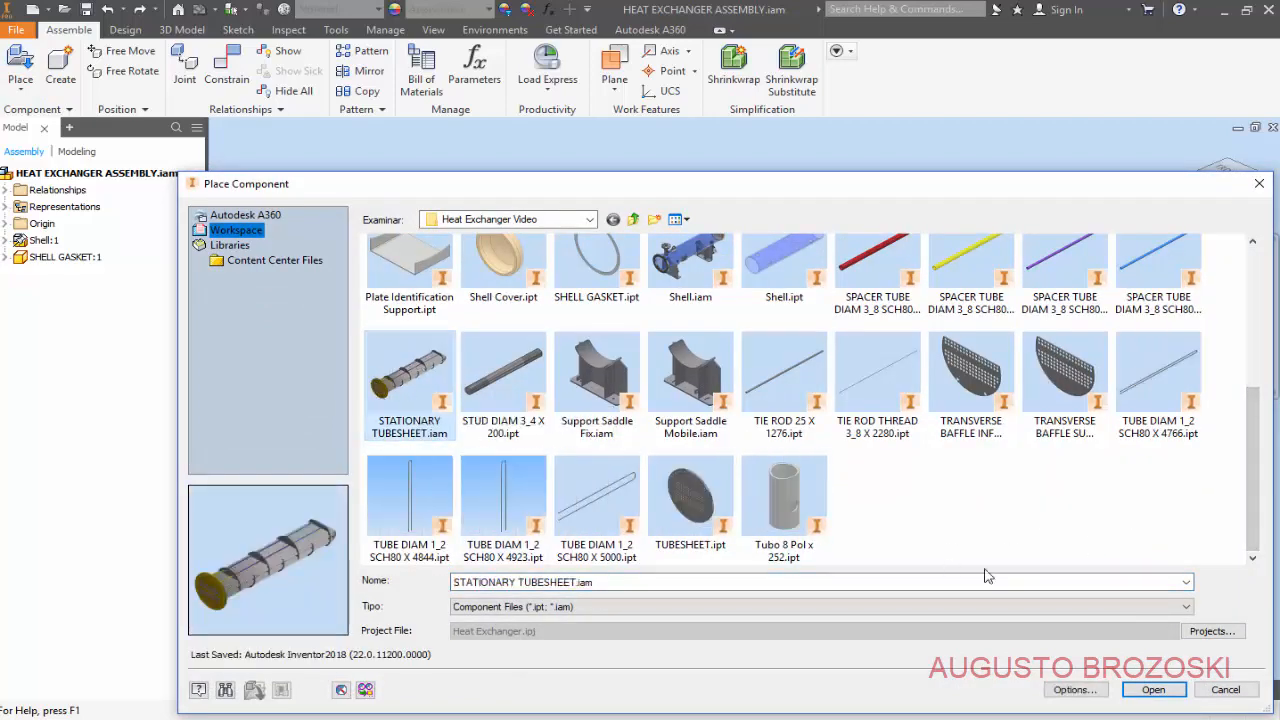
pyautogui.click(1153, 689)
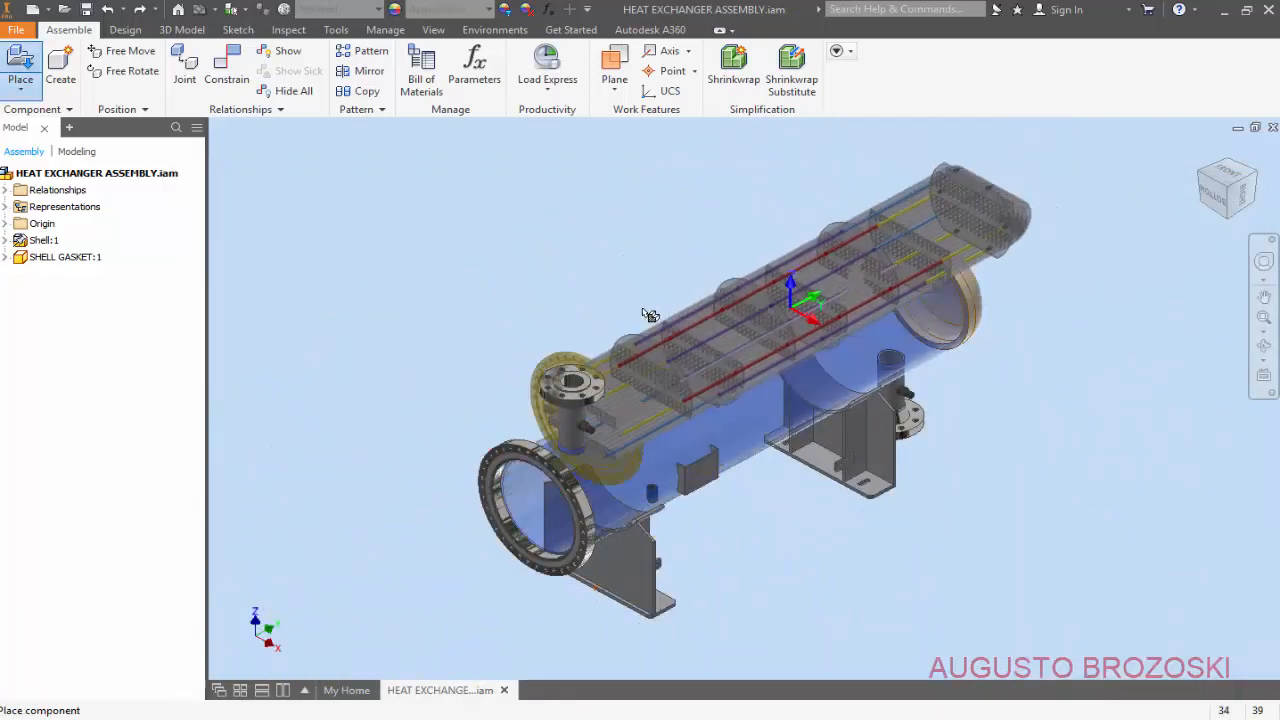
pyautogui.click(562, 280)
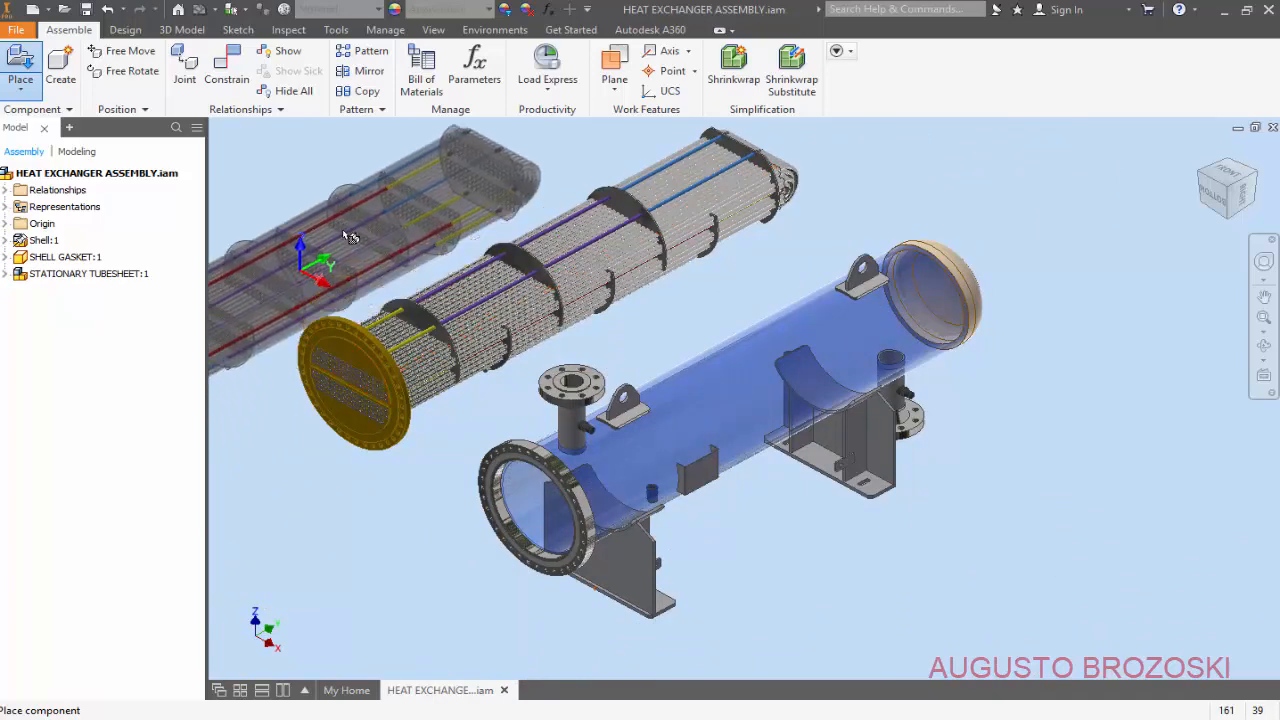
# Set up an Insert constraint with opposed solution and pick the circular gasket-seat edge on the tube side of the stationary tubesheet.
pyautogui.press('Escape')
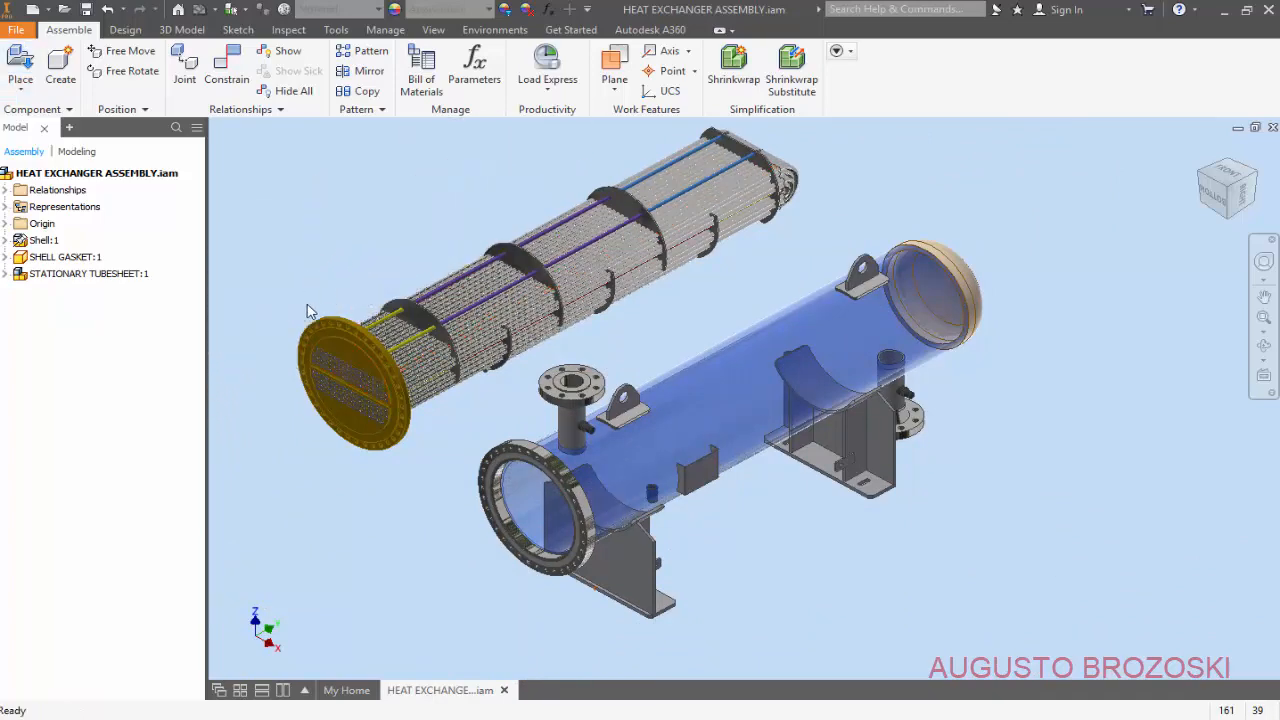
pyautogui.scroll(3, 307, 312)
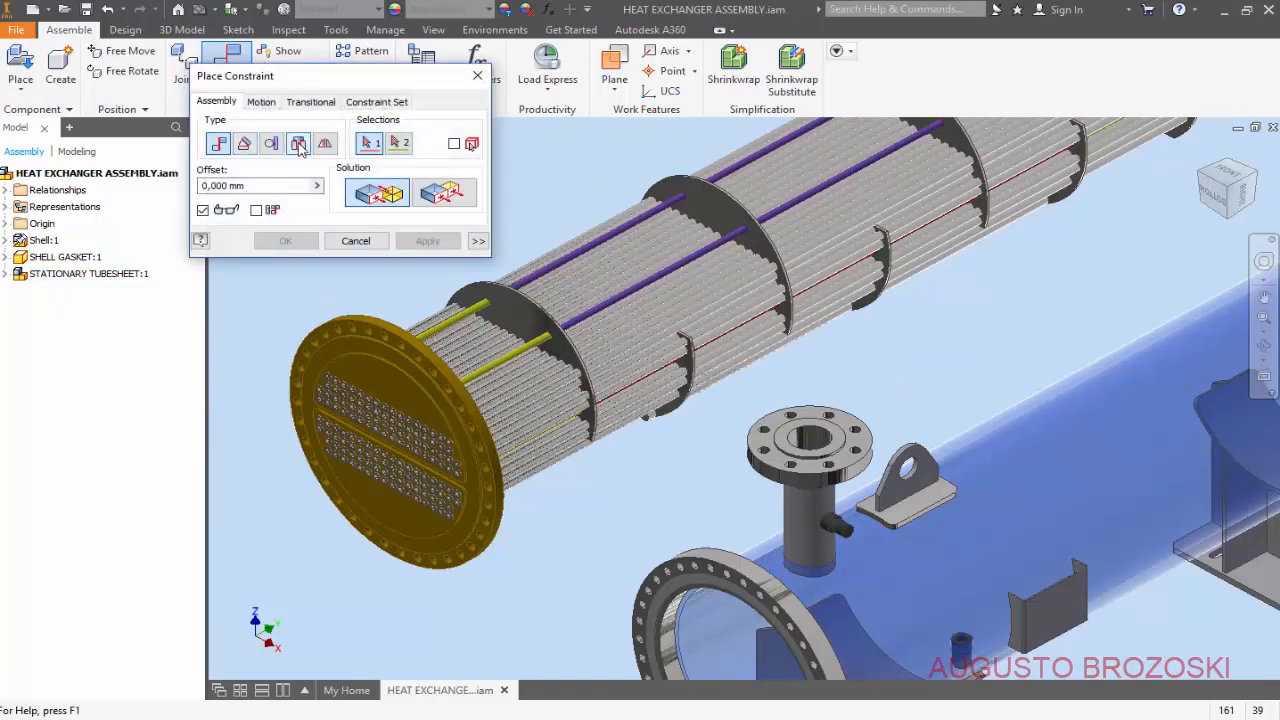
pyautogui.click(298, 144)
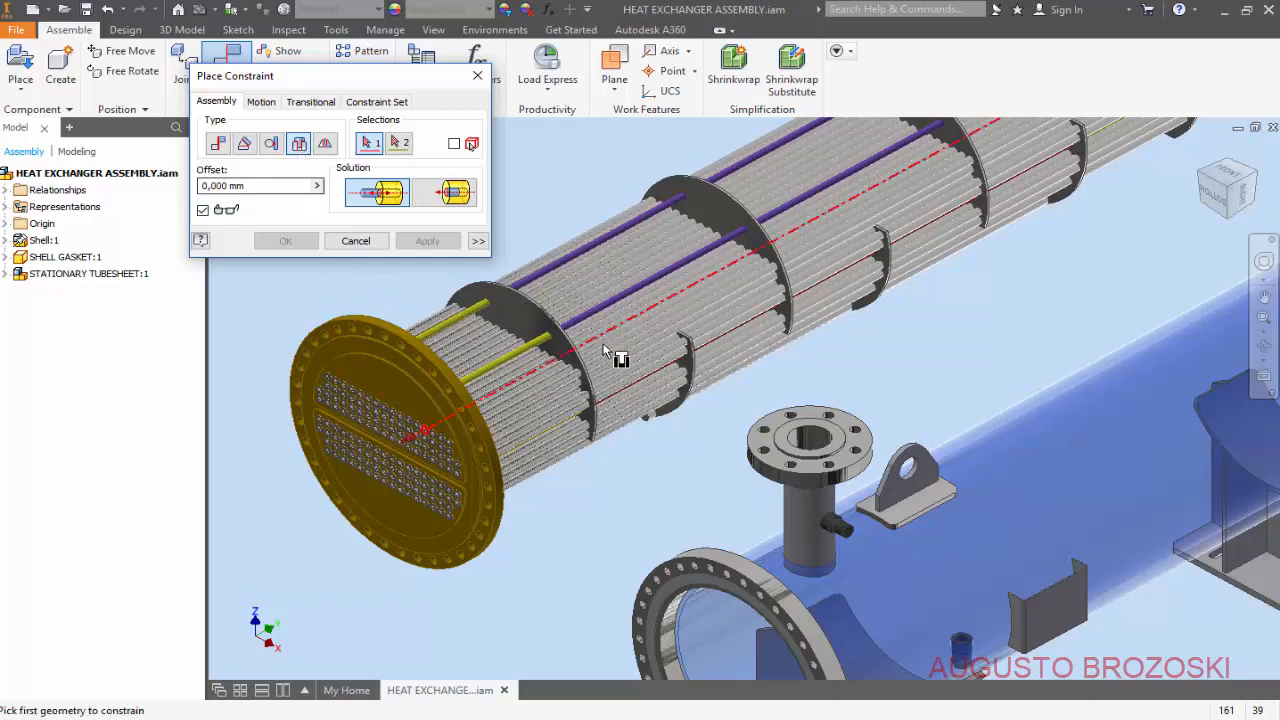
pyautogui.scroll(-2, 600, 380)
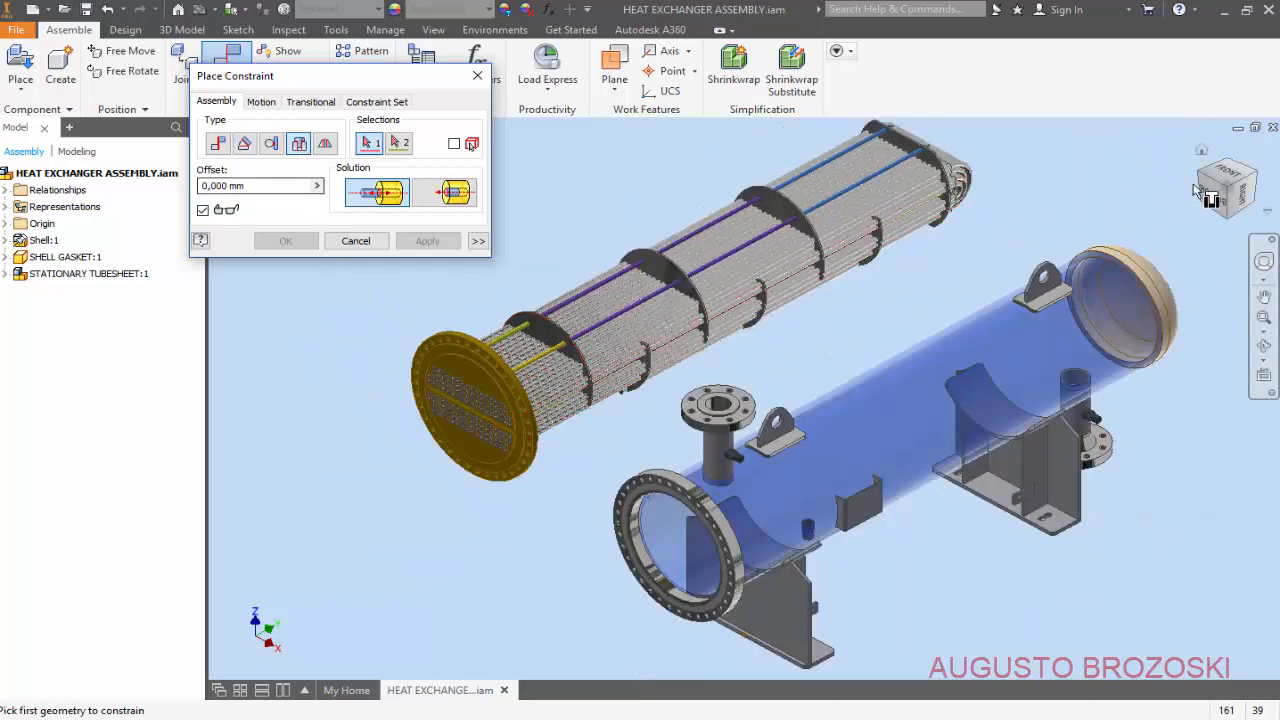
pyautogui.click(1258, 178)
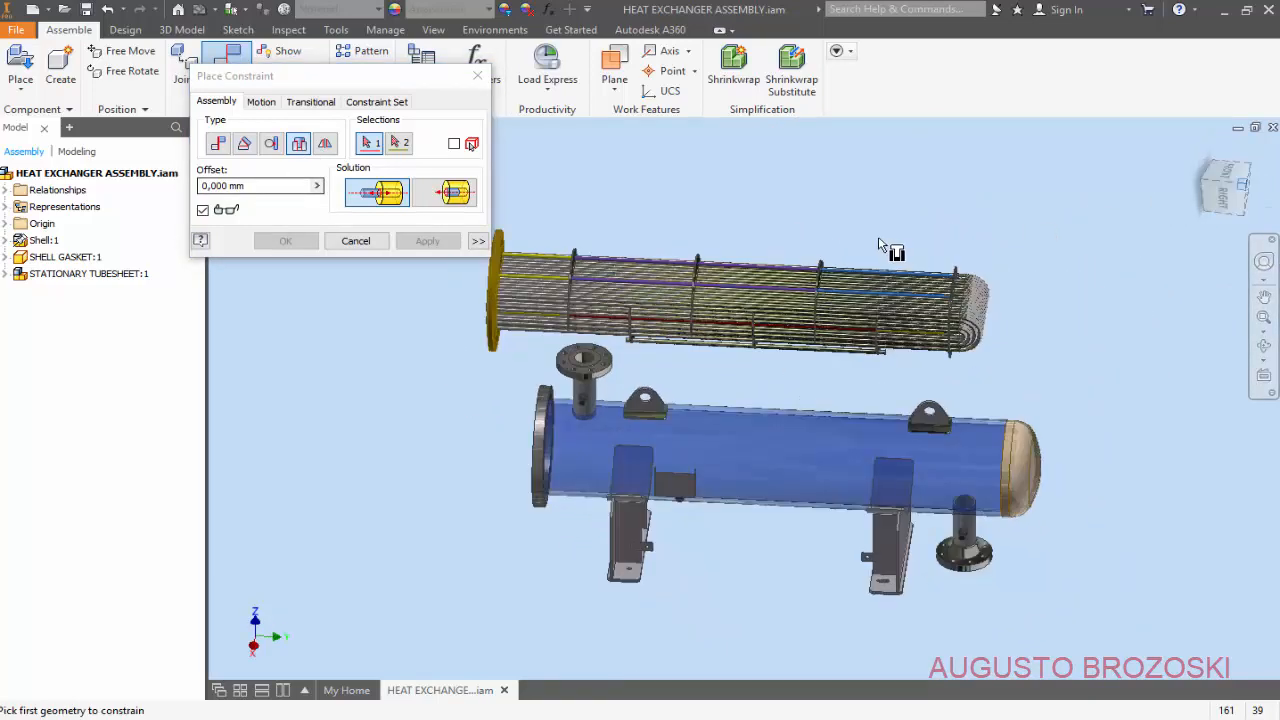
pyautogui.scroll(3, 660, 230)
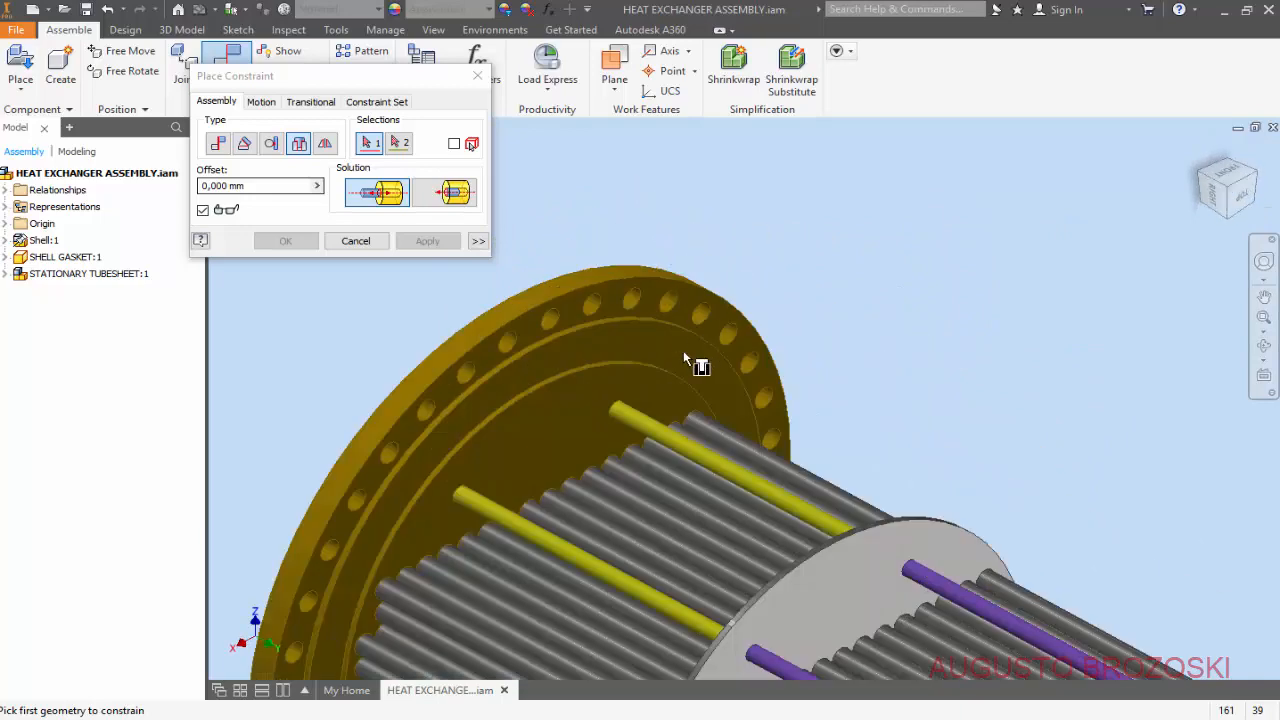
pyautogui.scroll(3, 694, 363)
pyautogui.scroll(-3, 689, 418)
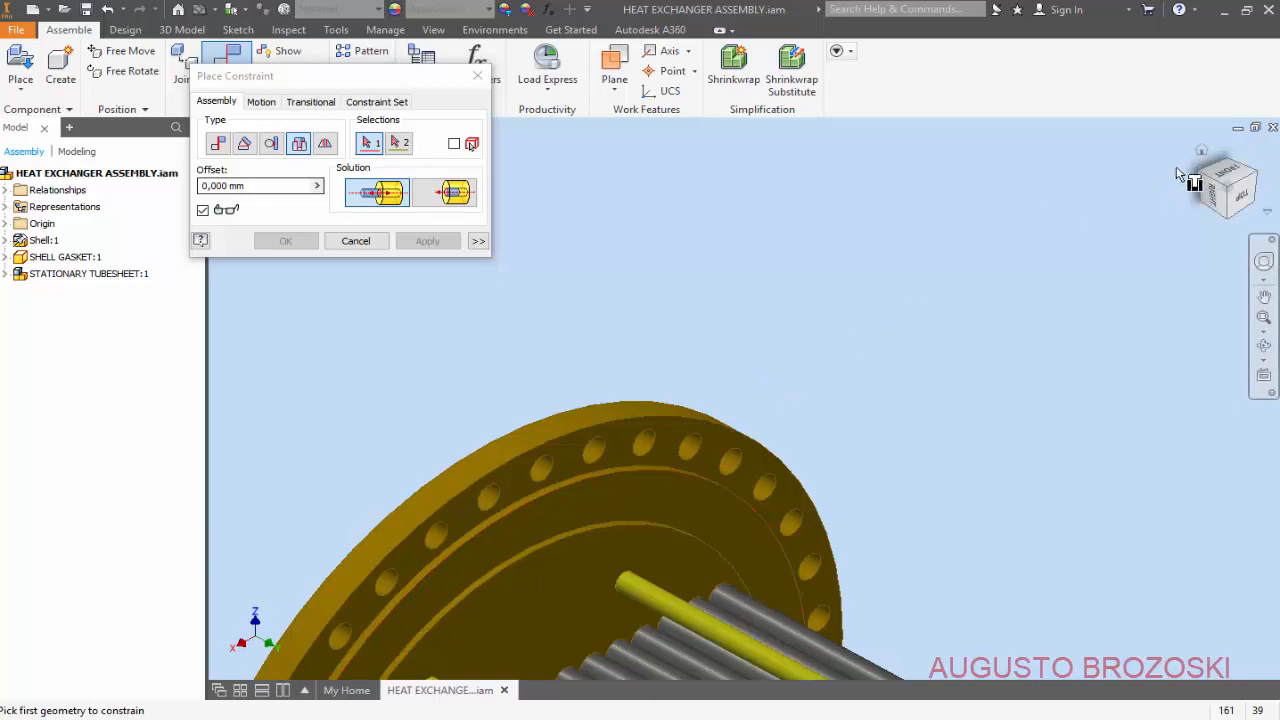
pyautogui.click(1202, 151)
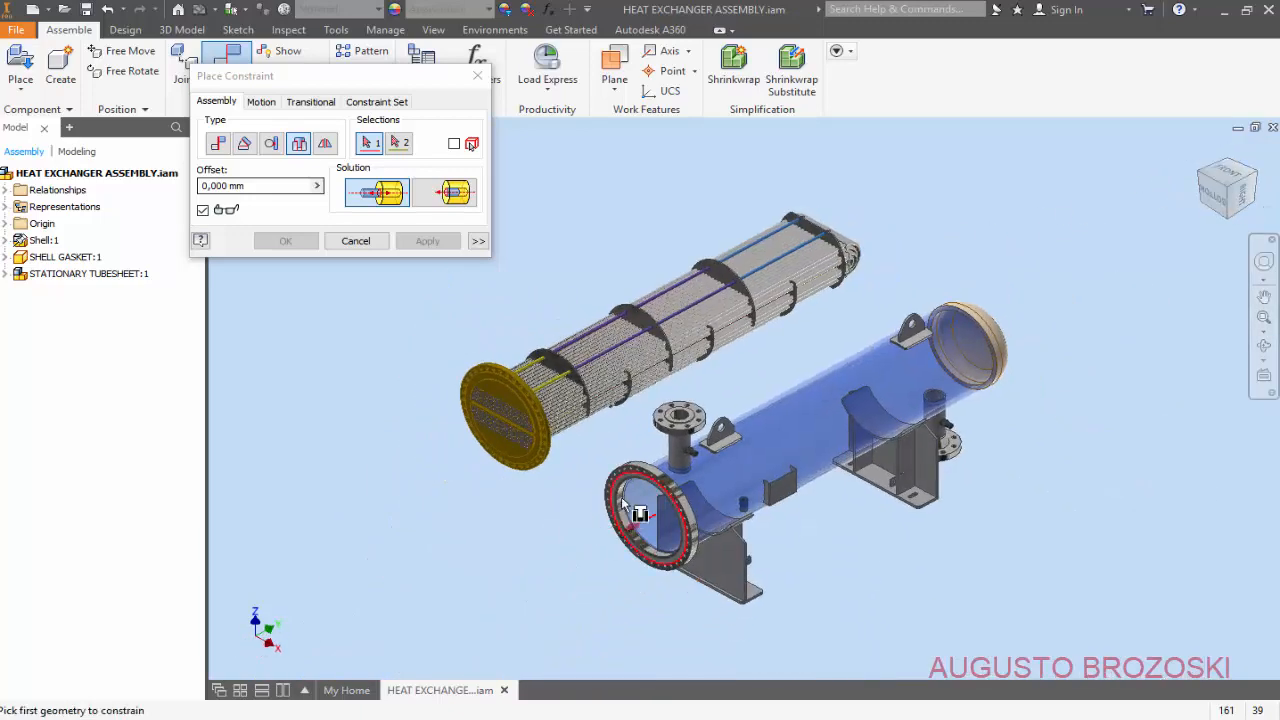
pyautogui.scroll(5, 604, 445)
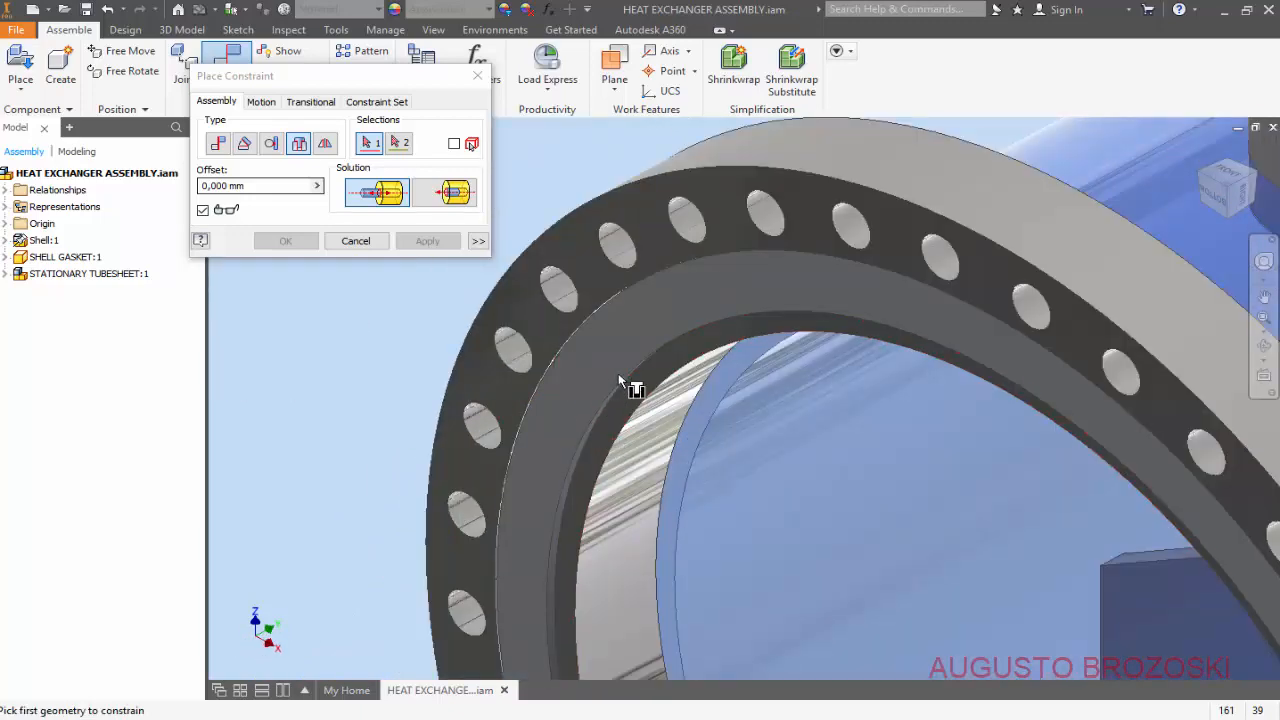
pyautogui.click(604, 400)
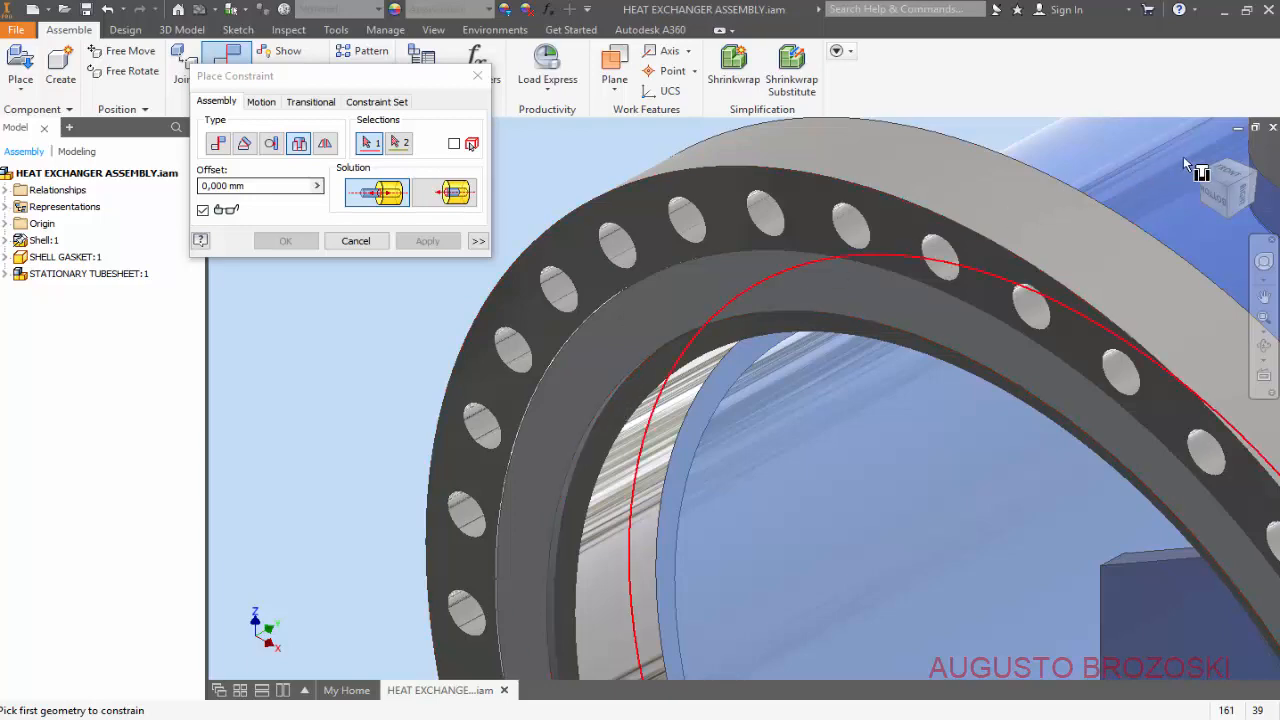
pyautogui.click(1256, 180)
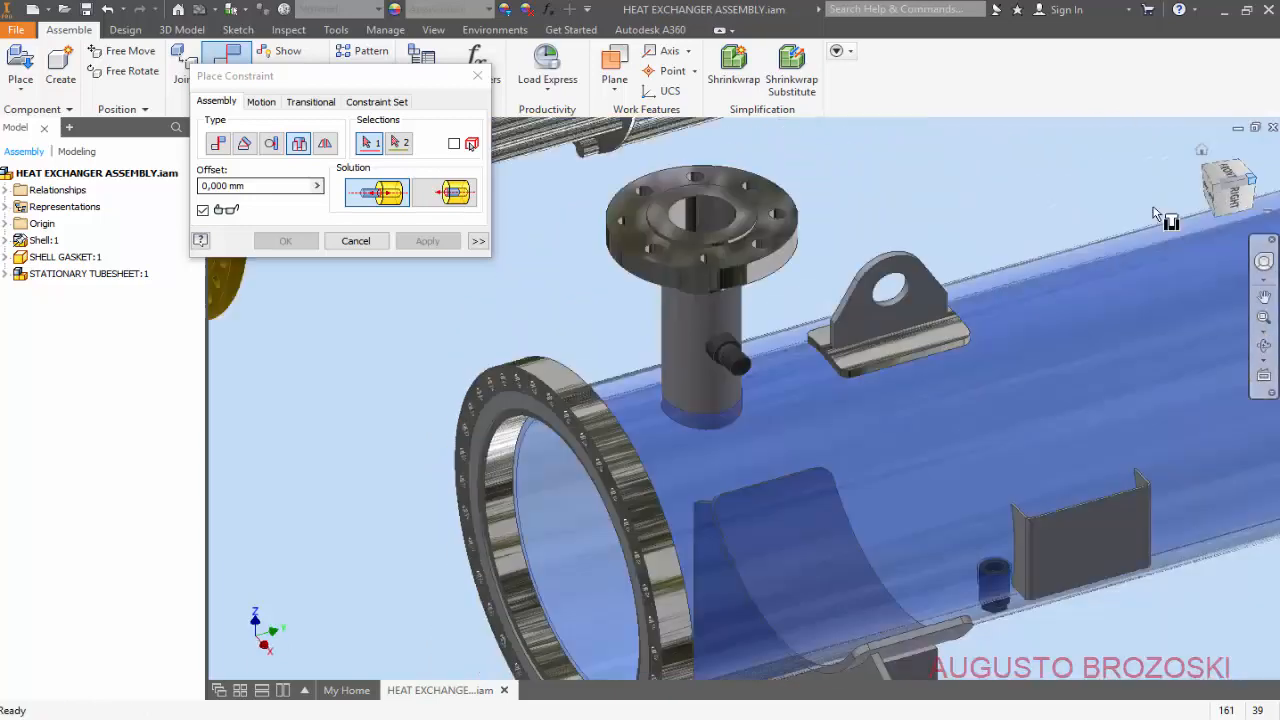
pyautogui.scroll(-5, 640, 192)
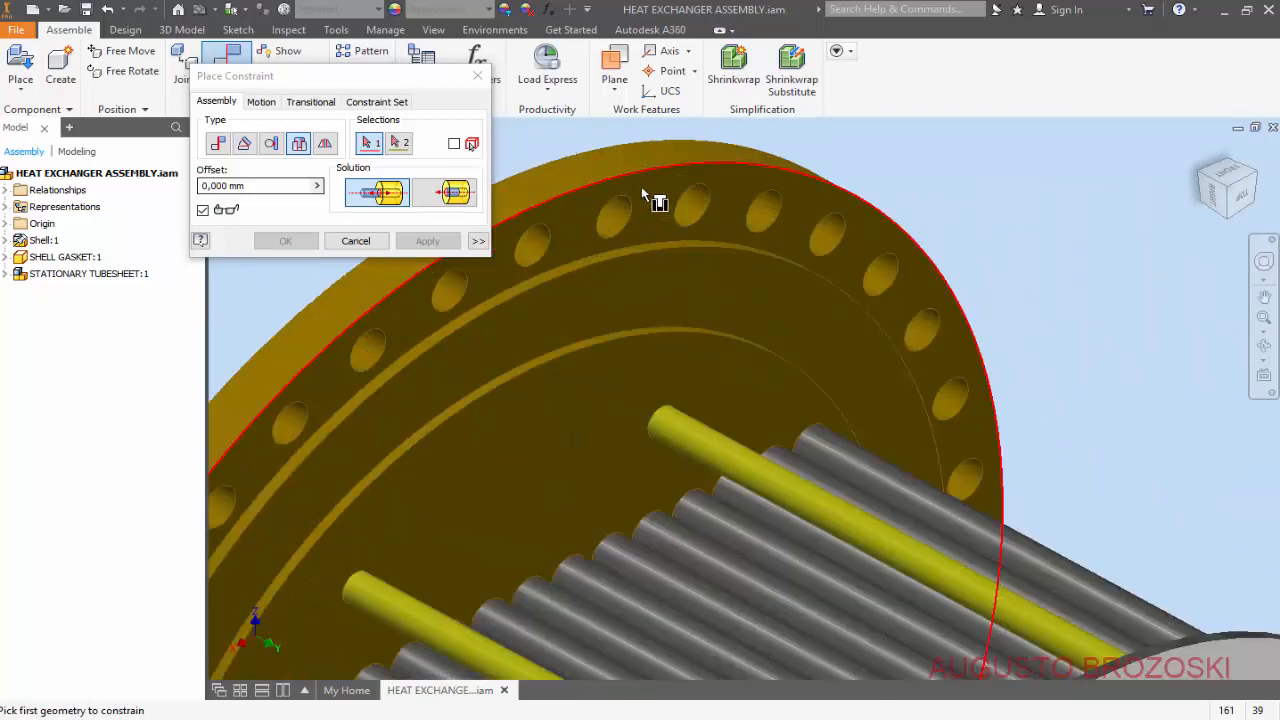
pyautogui.click(723, 251)
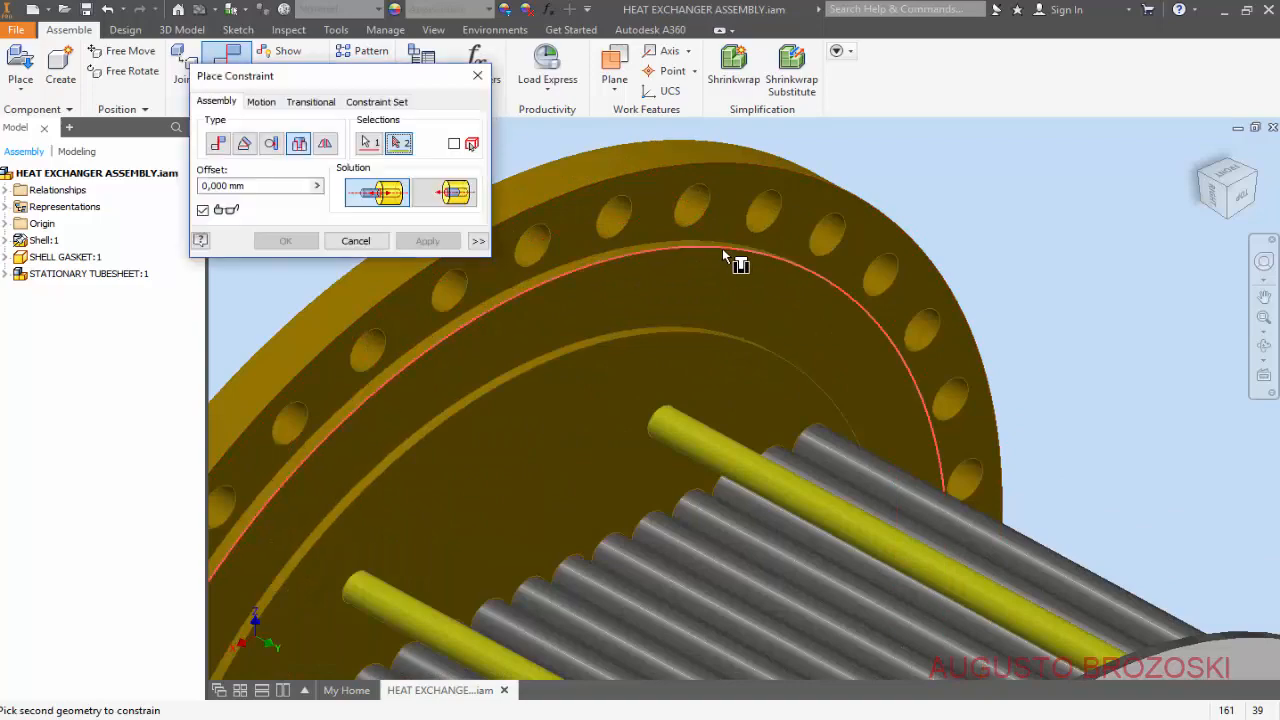
# Complete the Insert constraint on the matching circular edge at the shell's open flange, applying it with 0 mm offset.
pyautogui.click(1201, 150)
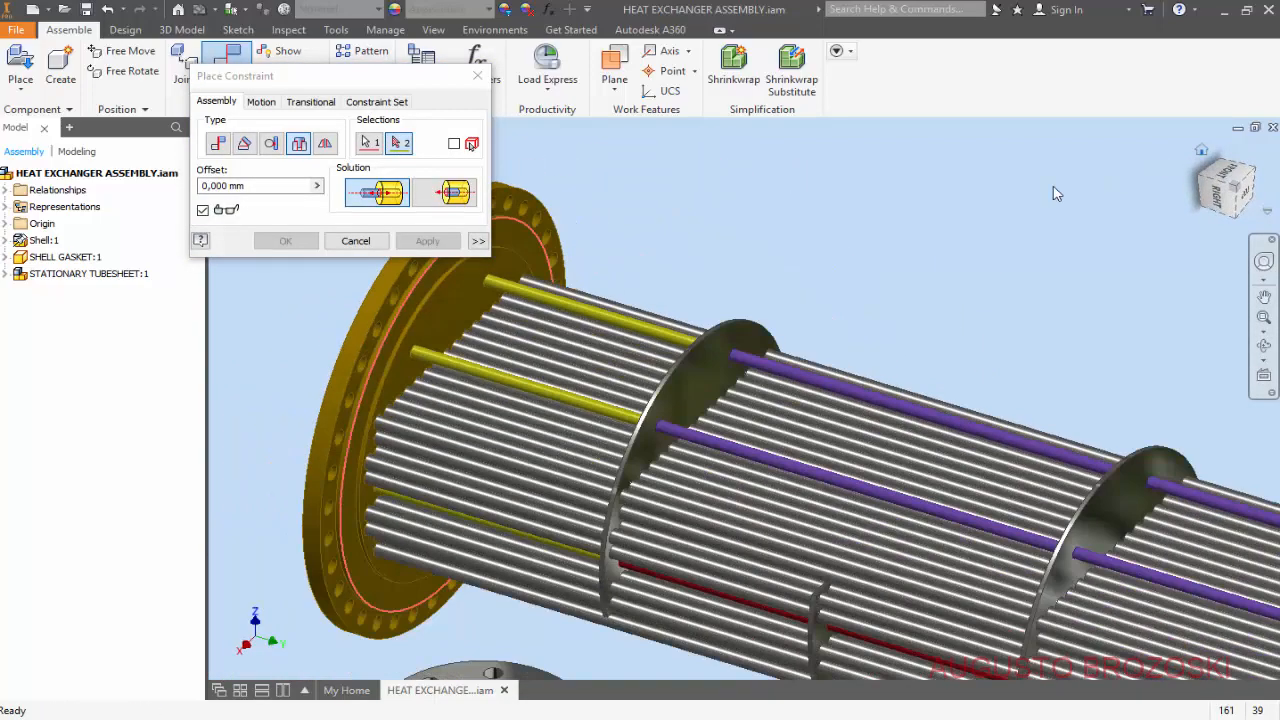
pyautogui.scroll(-5, 620, 470)
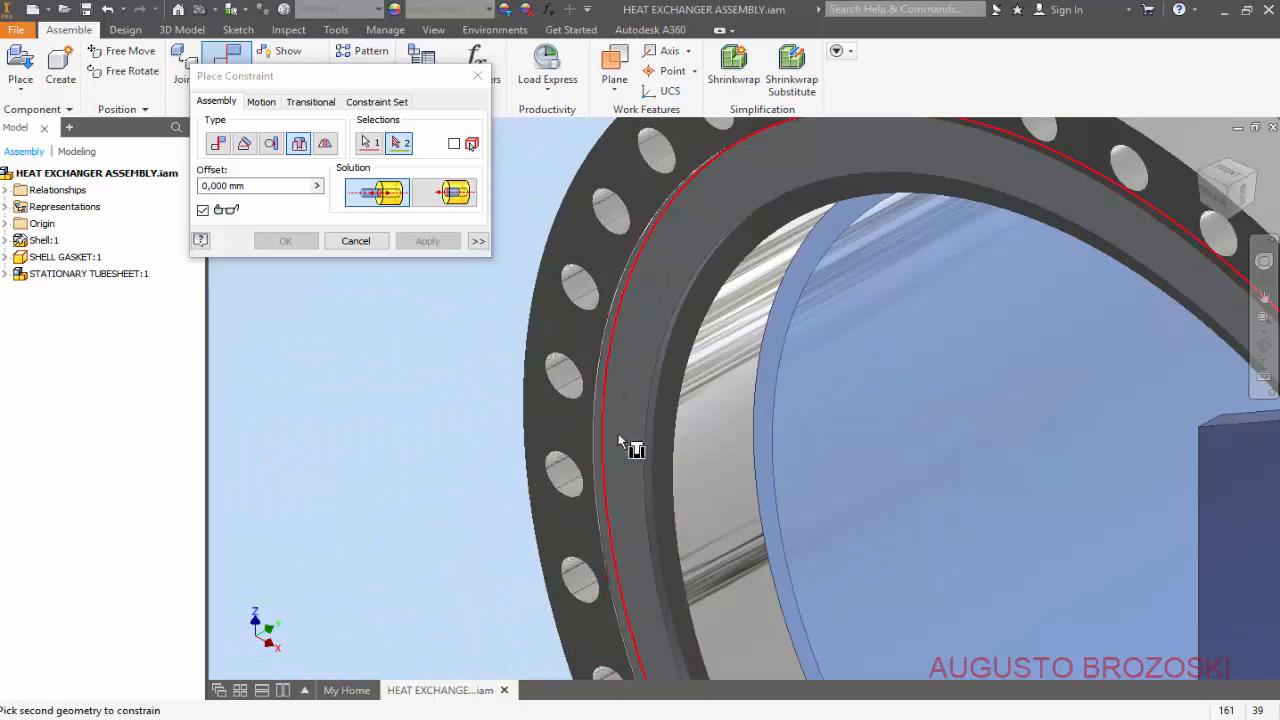
pyautogui.click(652, 483)
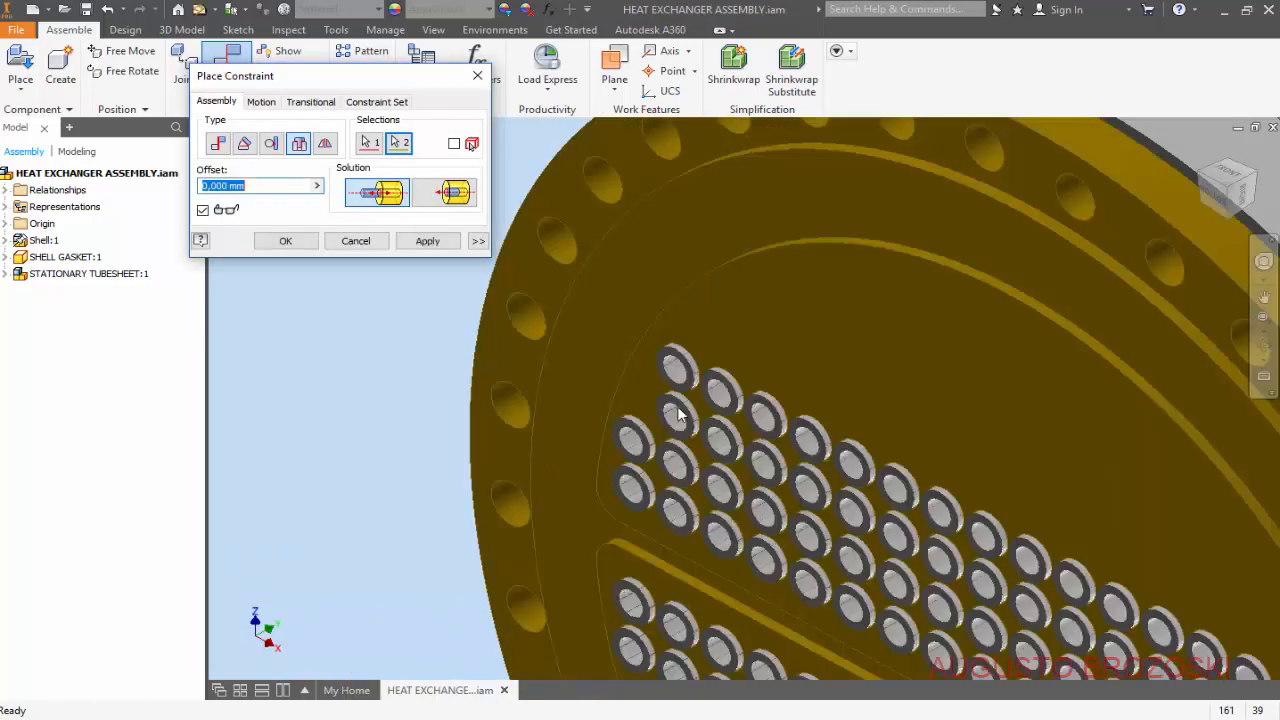
pyautogui.scroll(6, 678, 418)
pyautogui.scroll(-5, 723, 433)
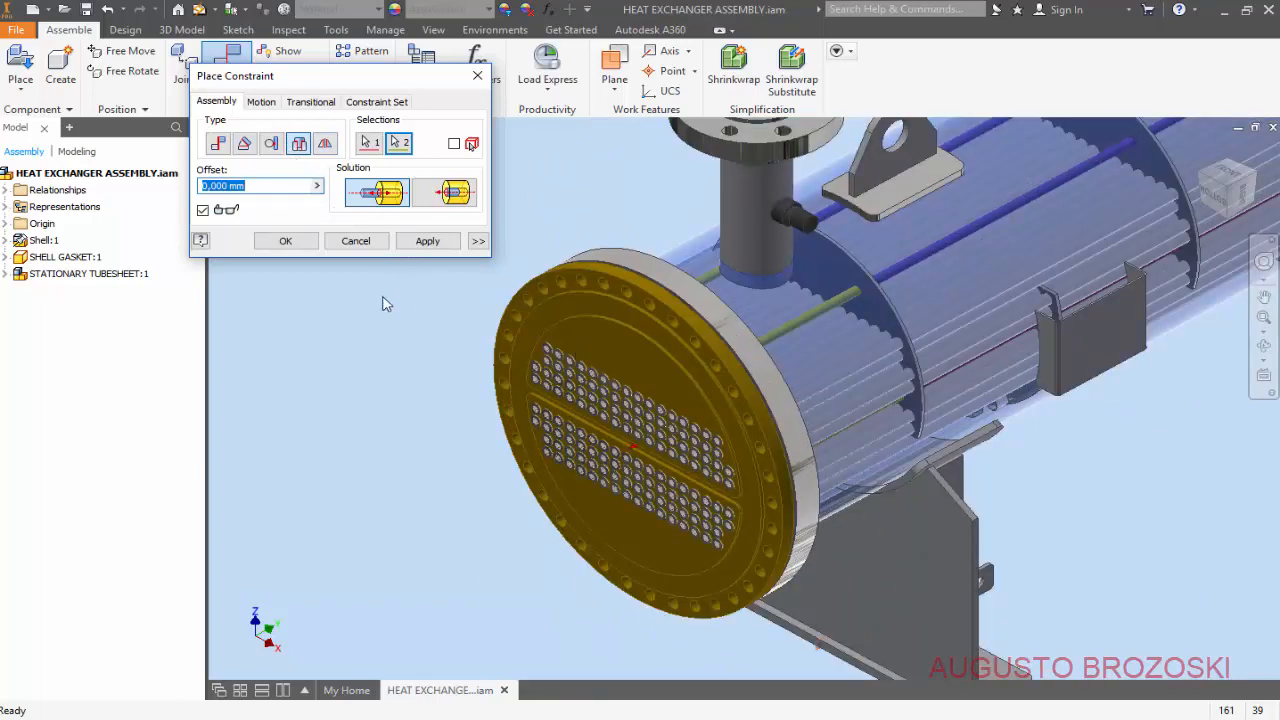
pyautogui.click(427, 244)
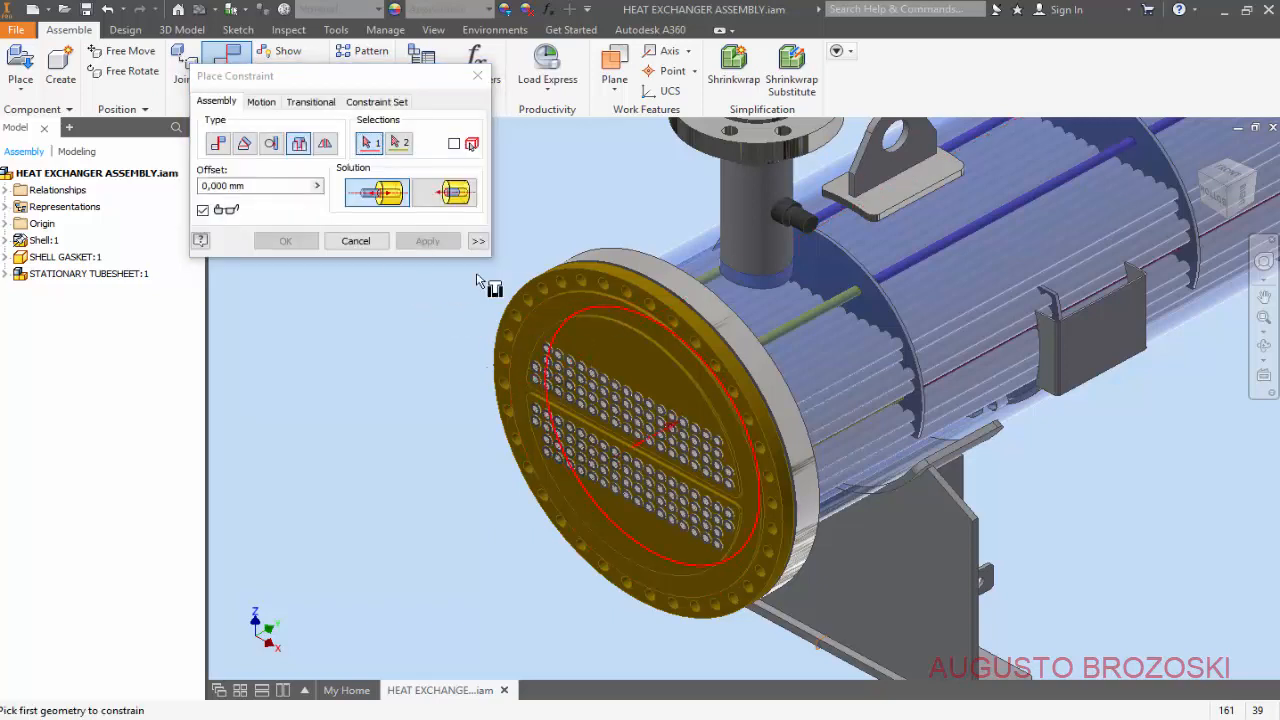
pyautogui.click(355, 242)
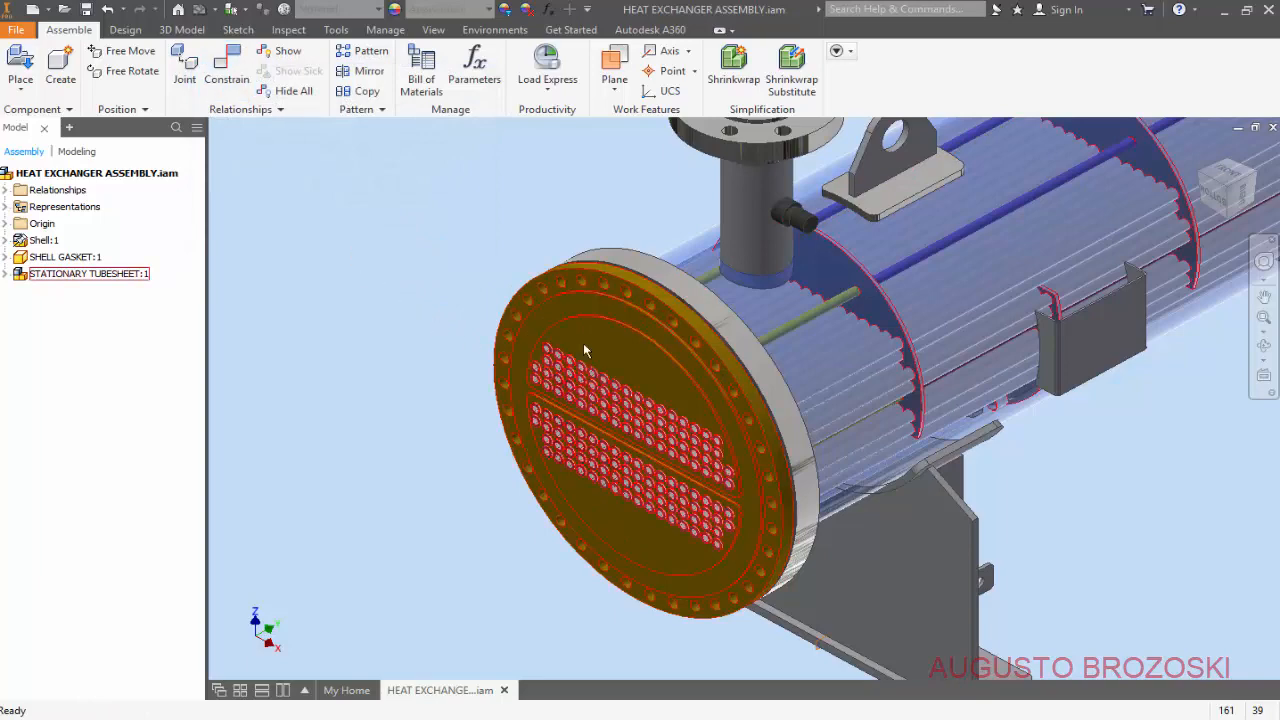
# Test the remaining rotational freedom of the inserted stationary tubesheet by trying to turn it by hand about the shell axis.
pyautogui.click(657, 322)
pyautogui.moveTo(693, 349); pyautogui.dragTo(656, 318)
pyautogui.moveTo(527, 301); pyautogui.dragTo(527, 301)
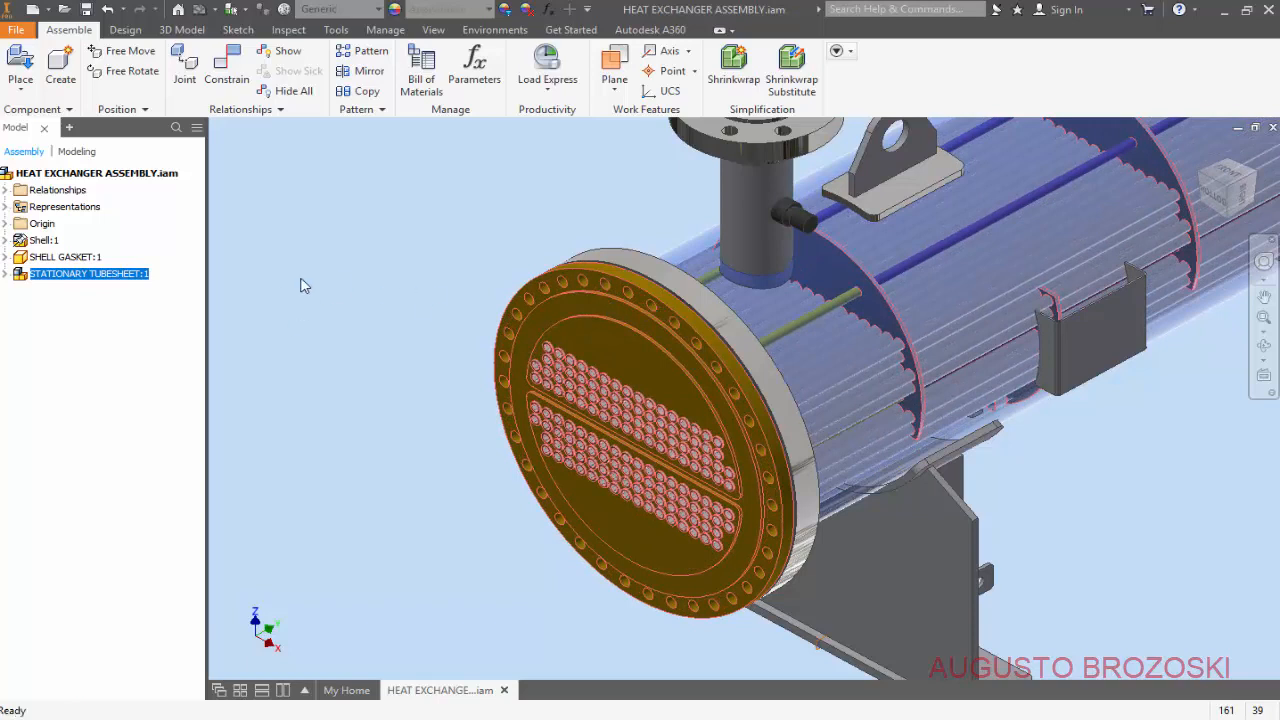
pyautogui.click(305, 286)
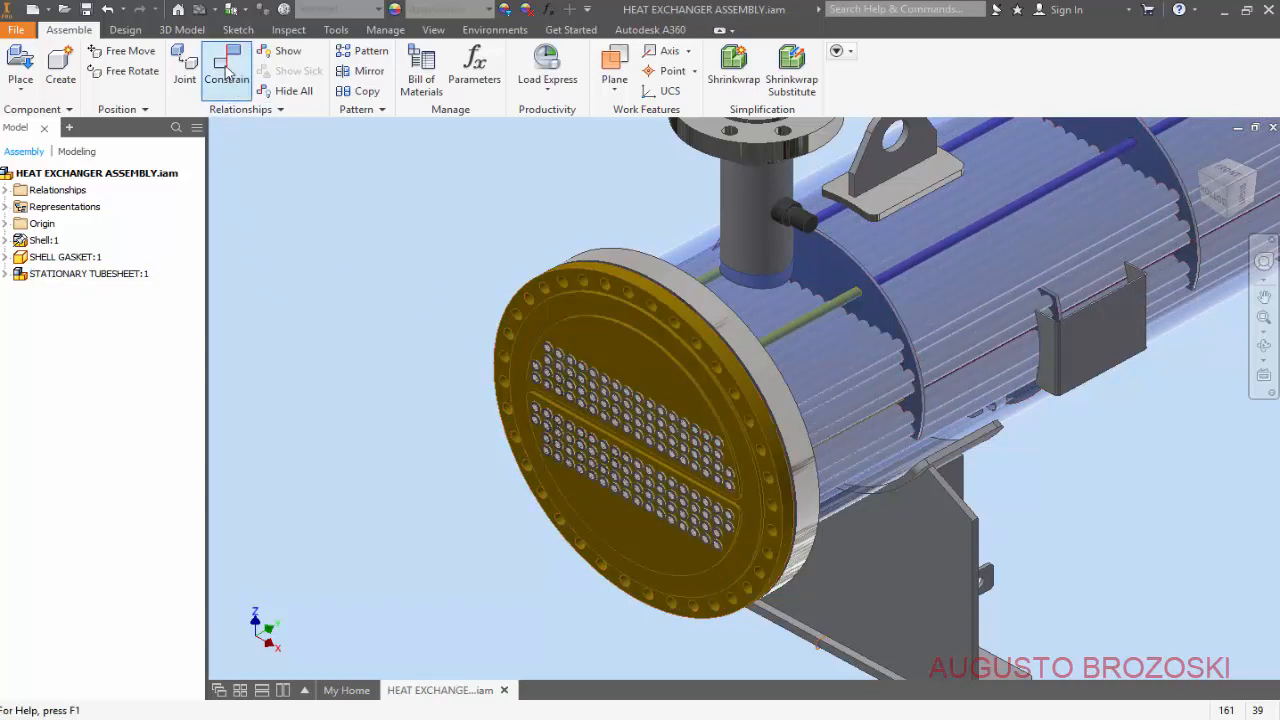
# Mate the stationary tubesheet's YZ origin plane to the assembly's YZ origin plane with 0 mm offset.
pyautogui.click(5, 273)
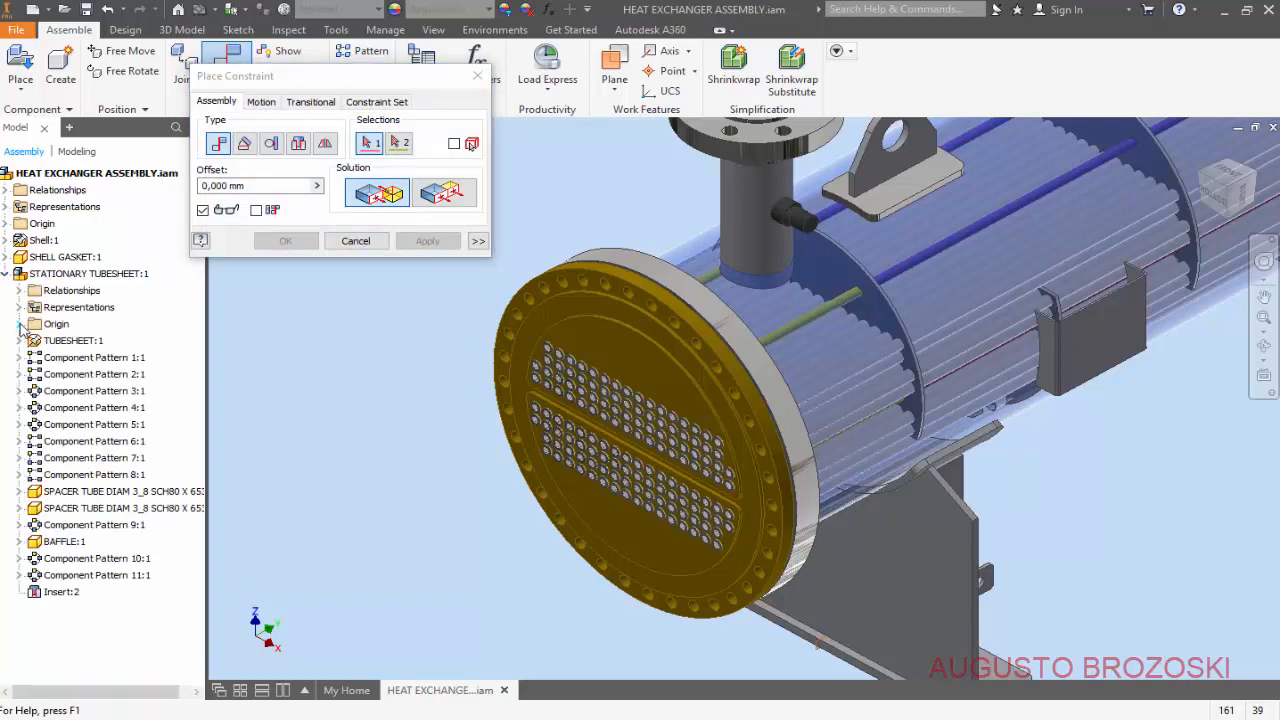
pyautogui.click(20, 325)
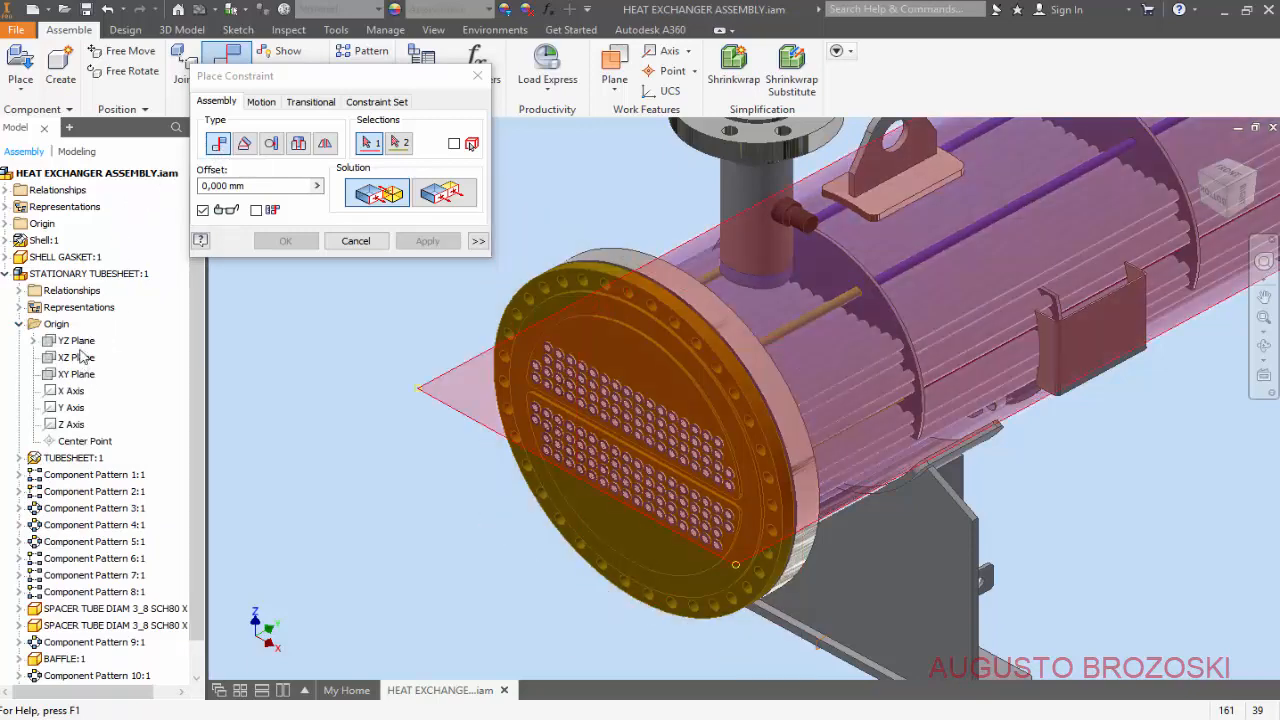
pyautogui.click(79, 343)
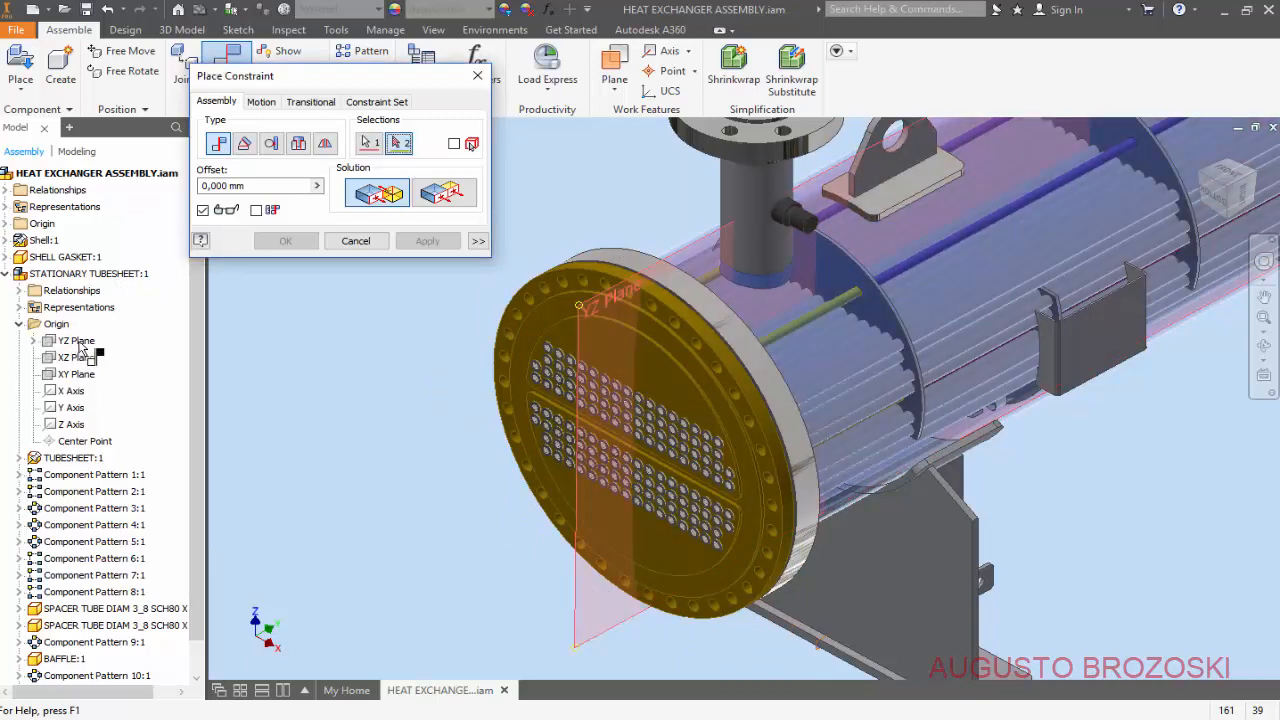
pyautogui.click(7, 224)
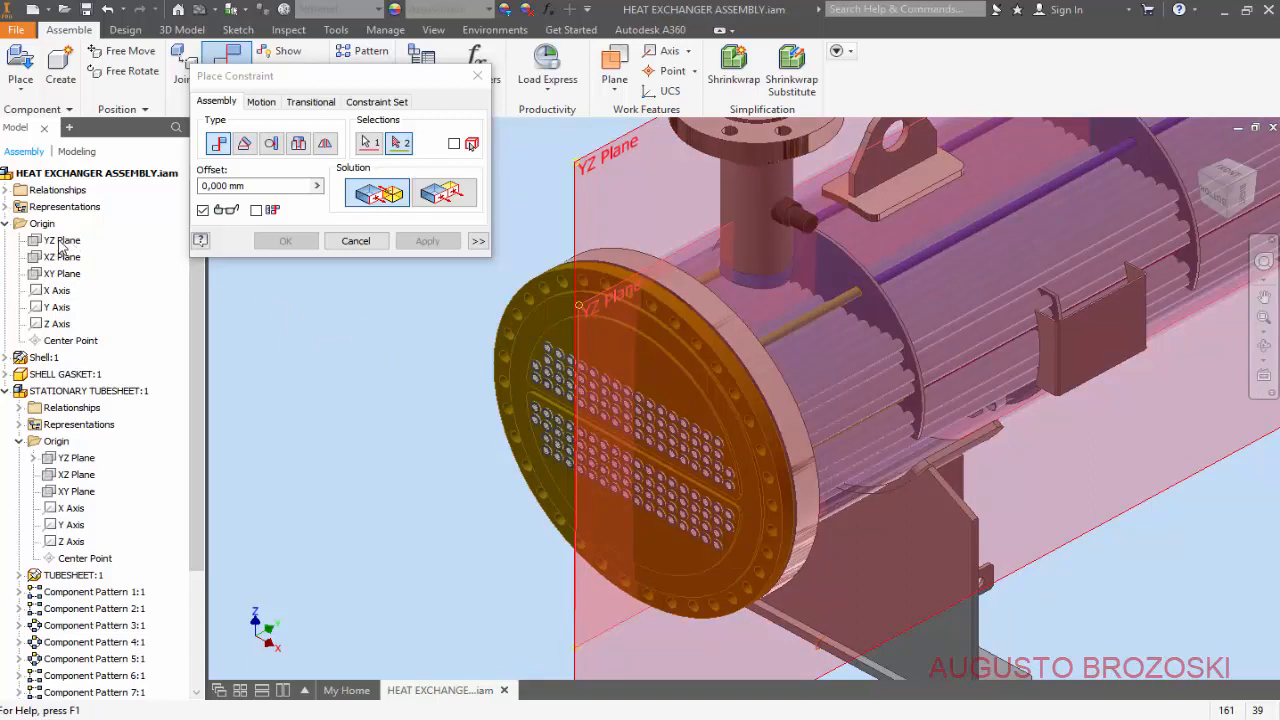
pyautogui.click(62, 241)
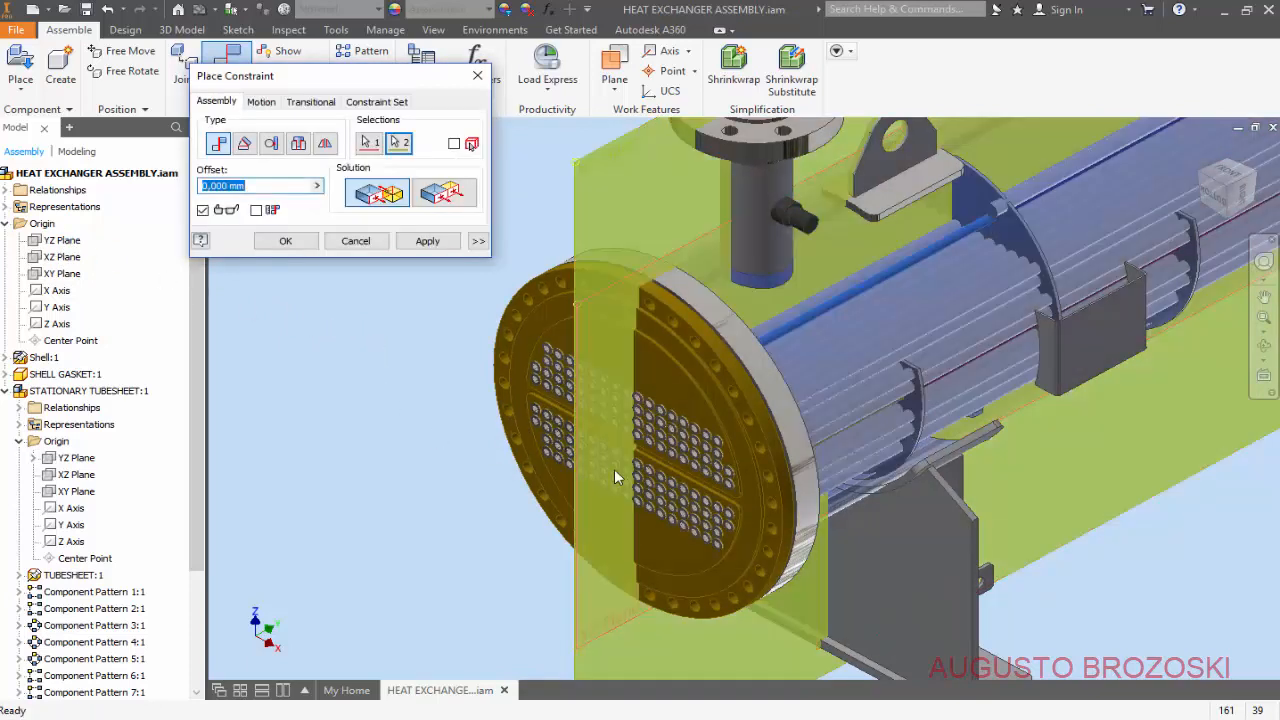
pyautogui.scroll(2, 474, 461)
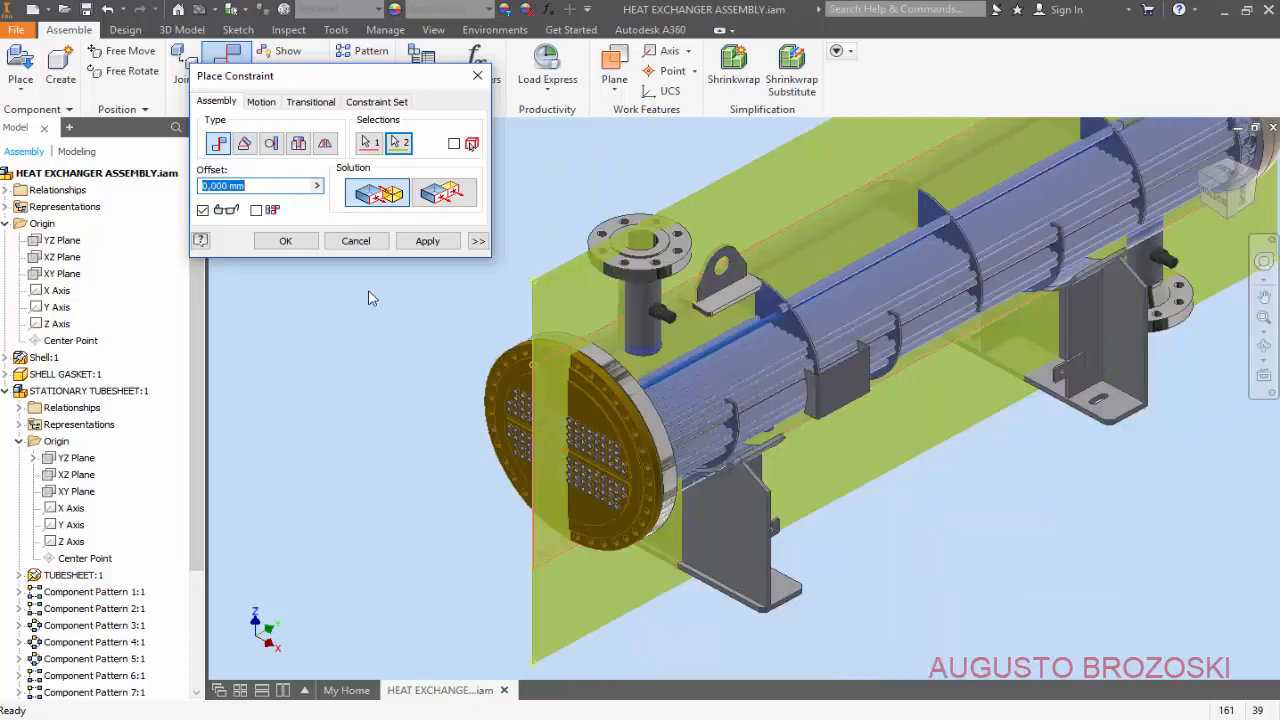
pyautogui.click(423, 242)
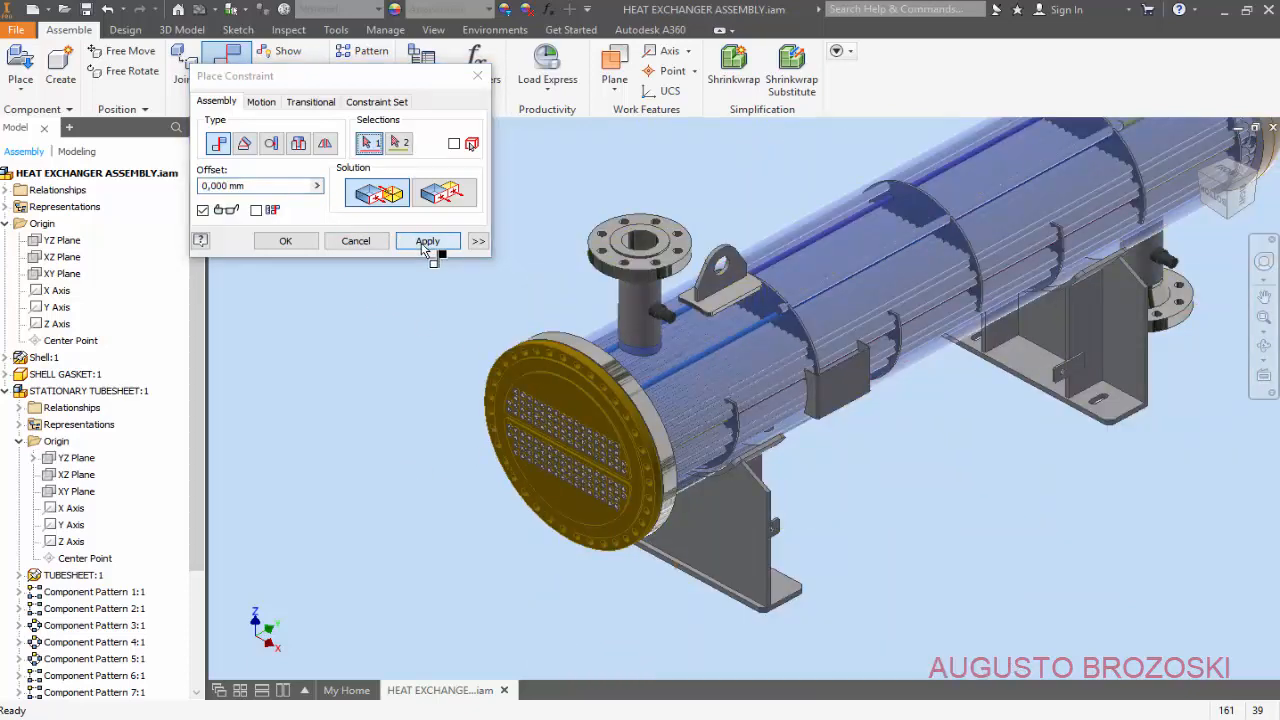
pyautogui.click(374, 245)
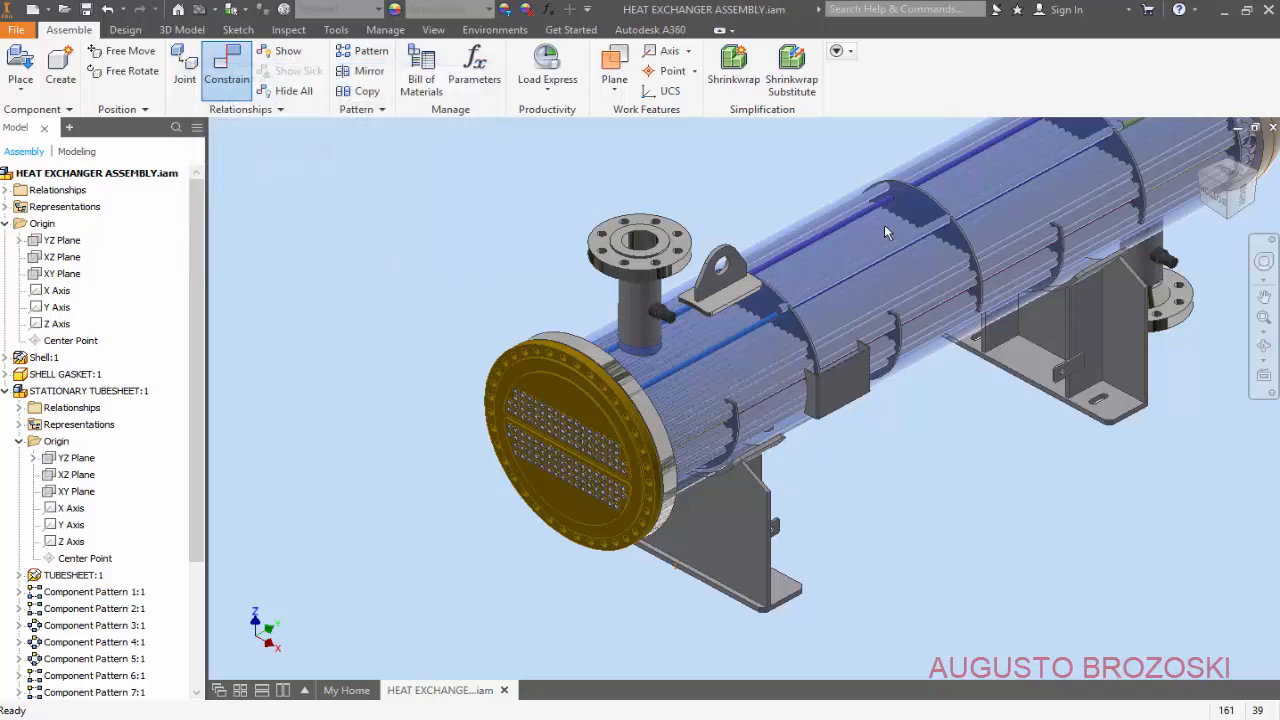
pyautogui.click(1202, 150)
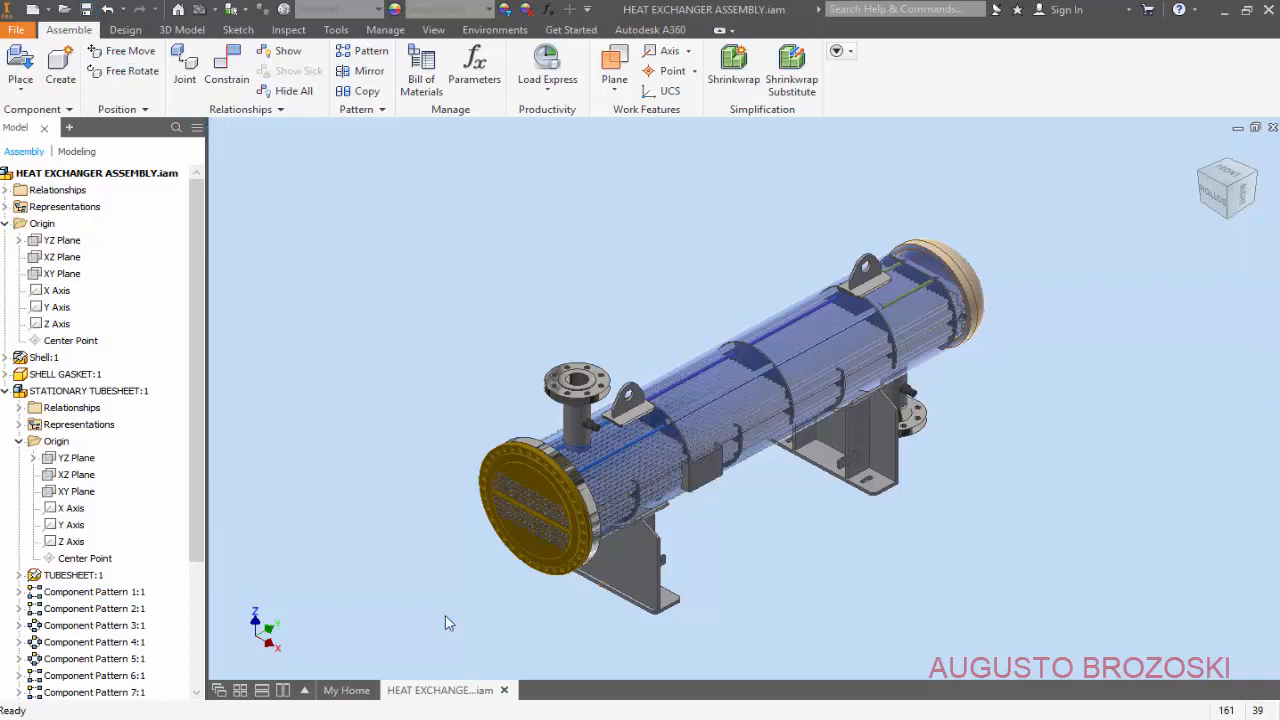
# Switch to the heat exchanger assembly PDF in Acrobat Reader and examine the parts list and the gasket positions in Section C-C.
pyautogui.click(500, 718)
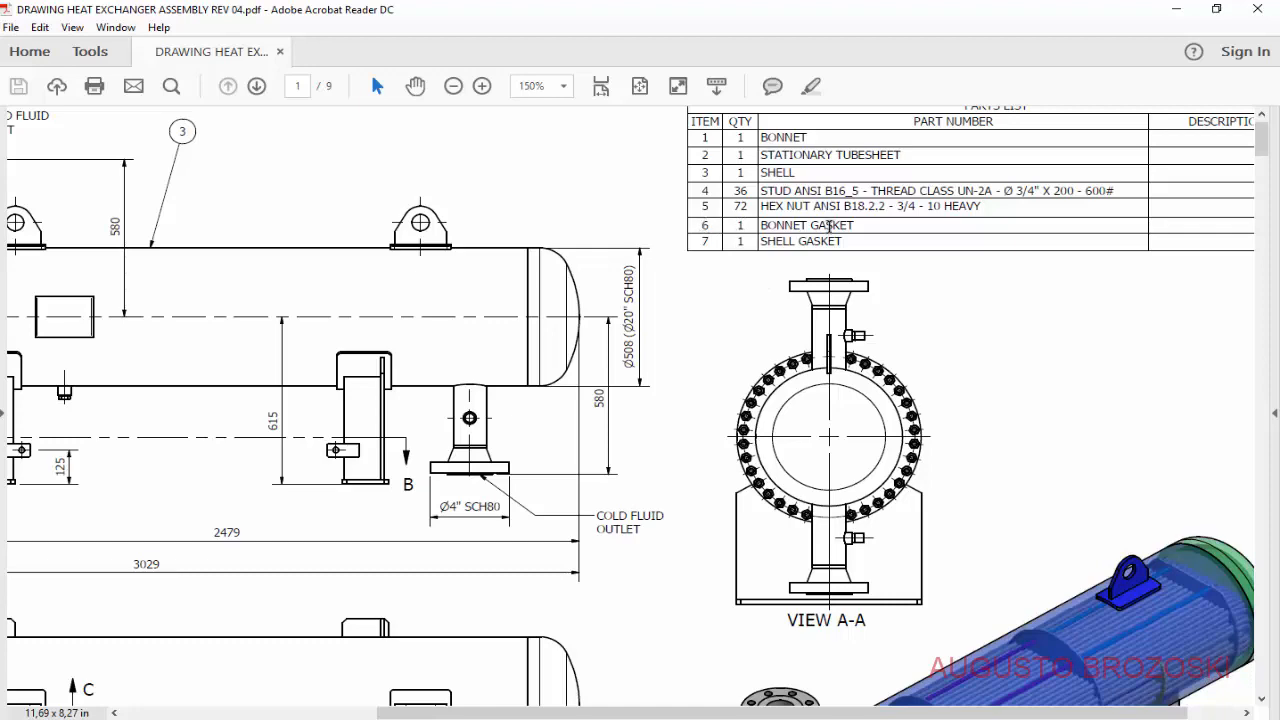
pyautogui.scroll(-10, 595, 600)
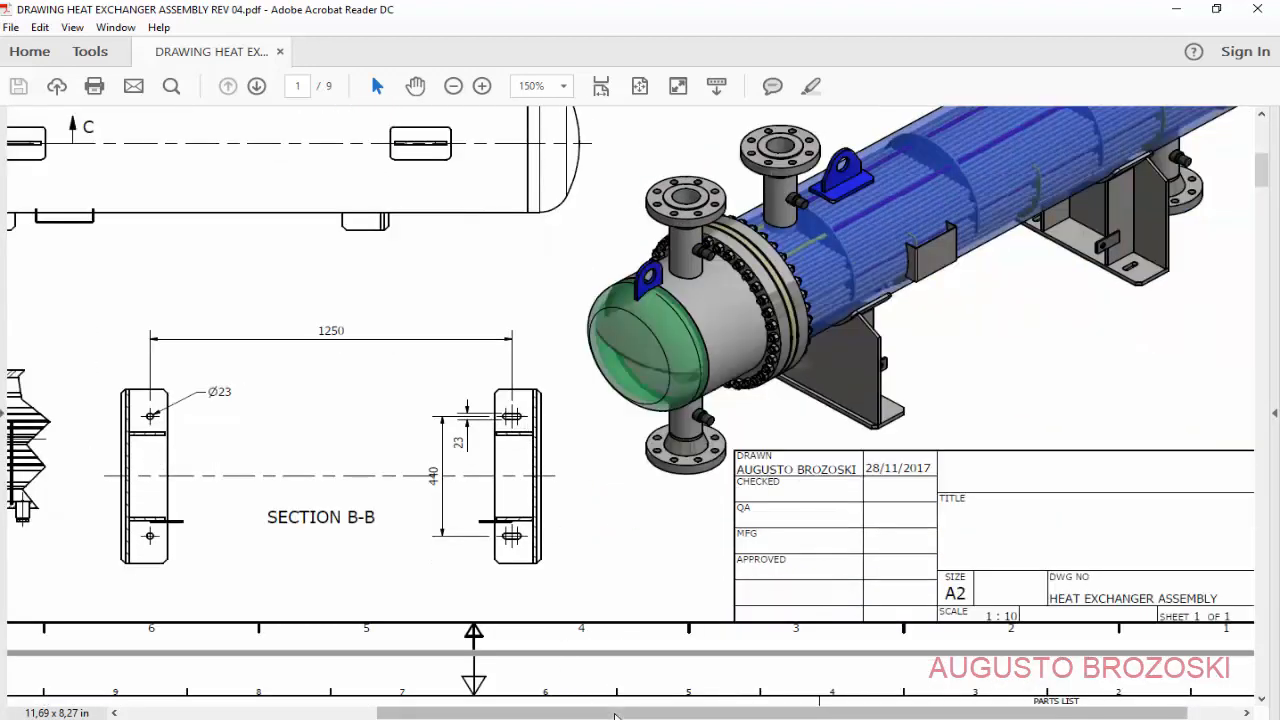
pyautogui.moveTo(602, 712); pyautogui.dragTo(258, 712)
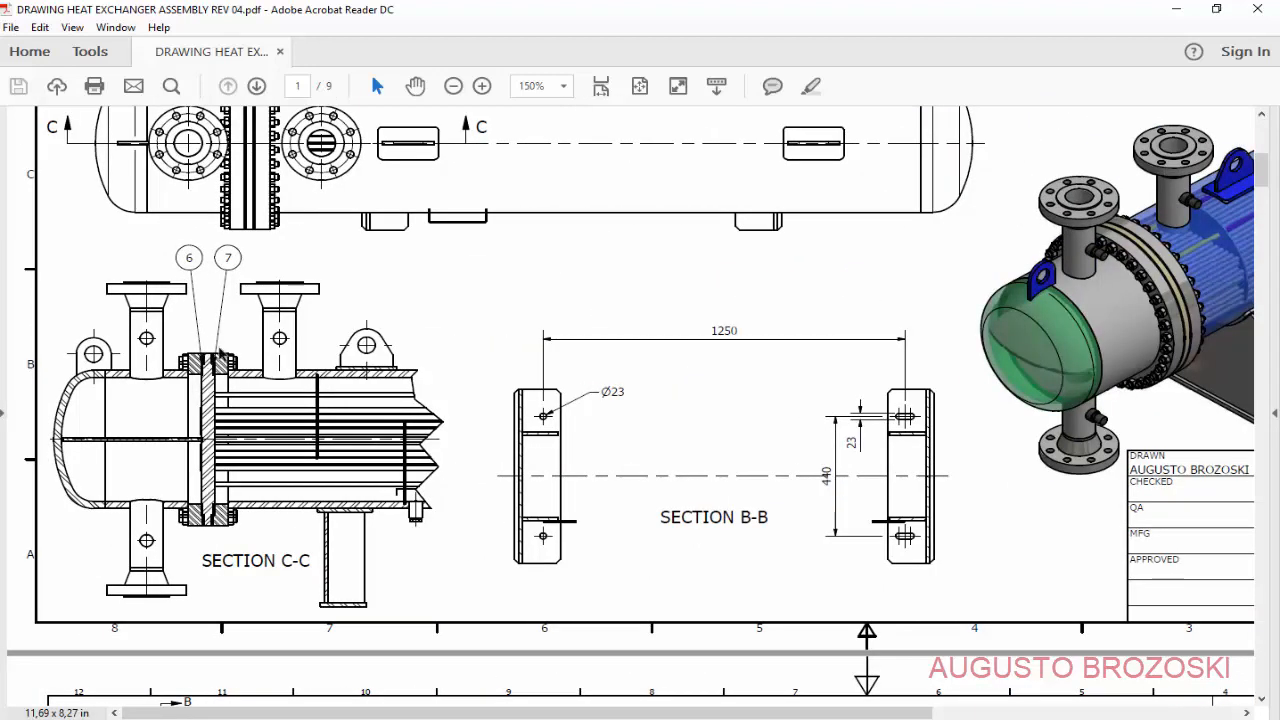
# Return to Inventor and place one BONNET GASKET.ipt in open space in front of the stationary tubesheet.
pyautogui.click(1176, 9)
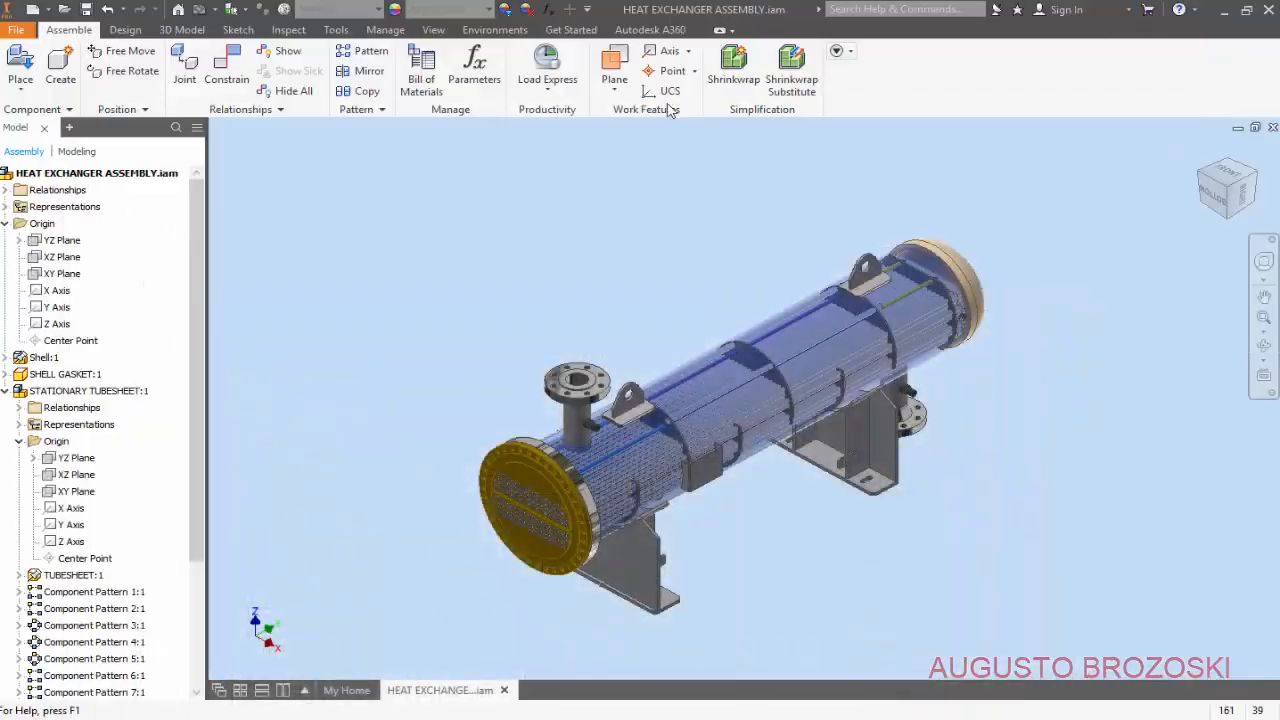
pyautogui.click(24, 66)
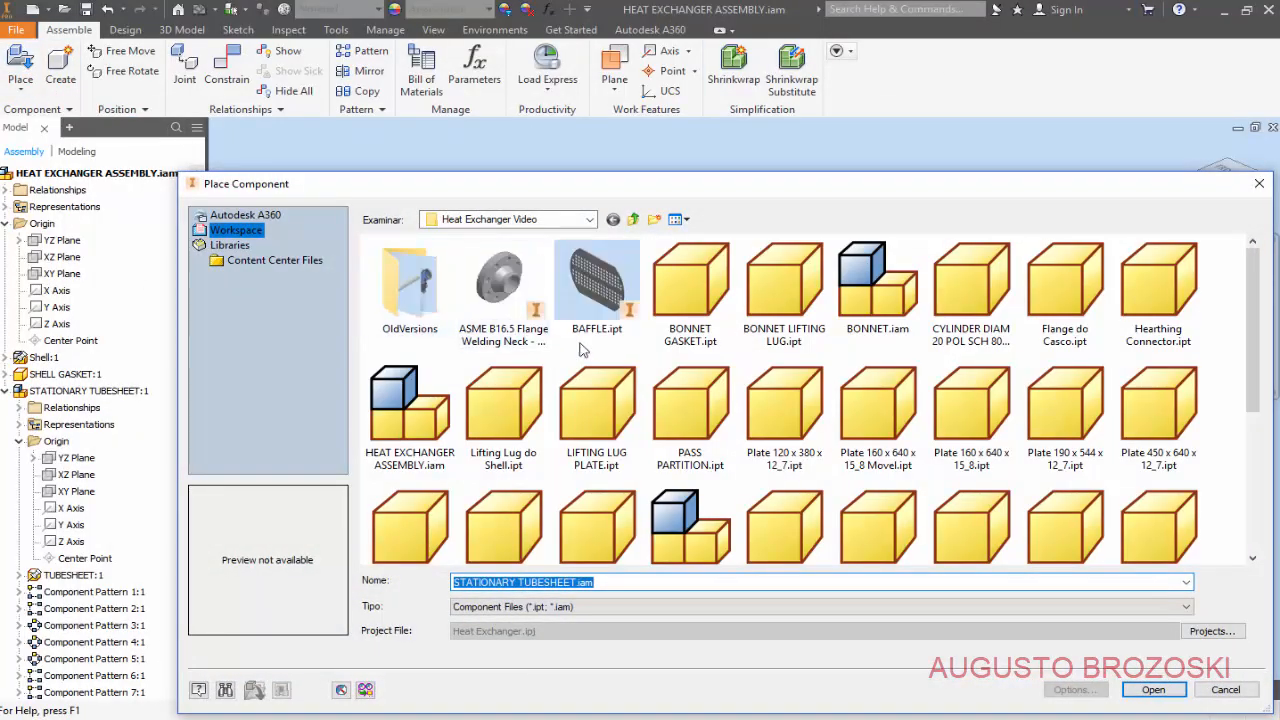
pyautogui.click(712, 288)
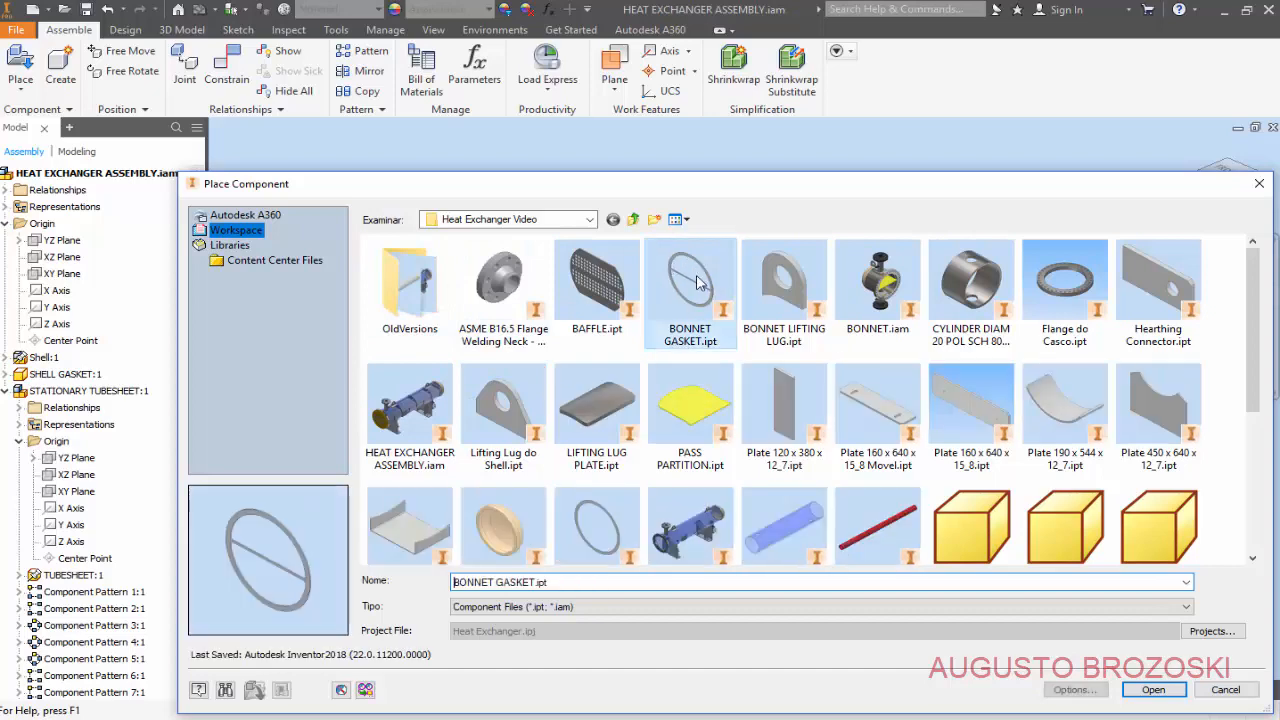
pyautogui.click(1174, 685)
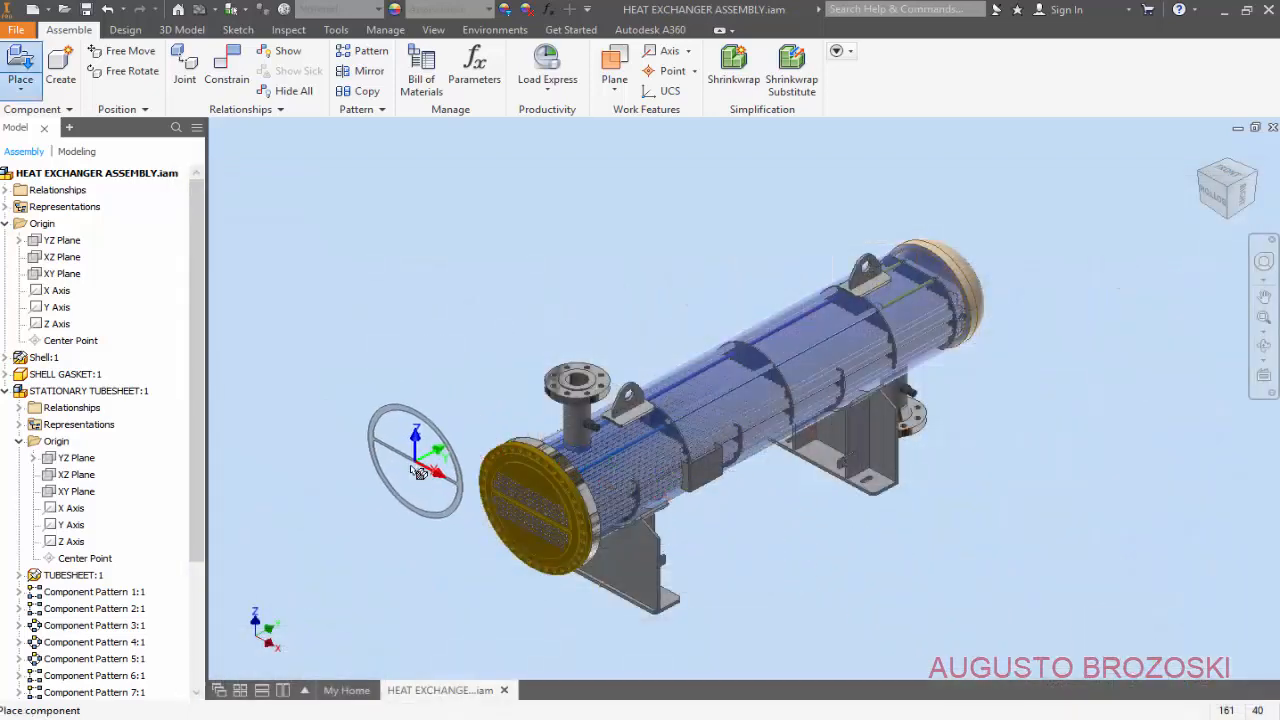
pyautogui.click(418, 475)
pyautogui.press('Escape')
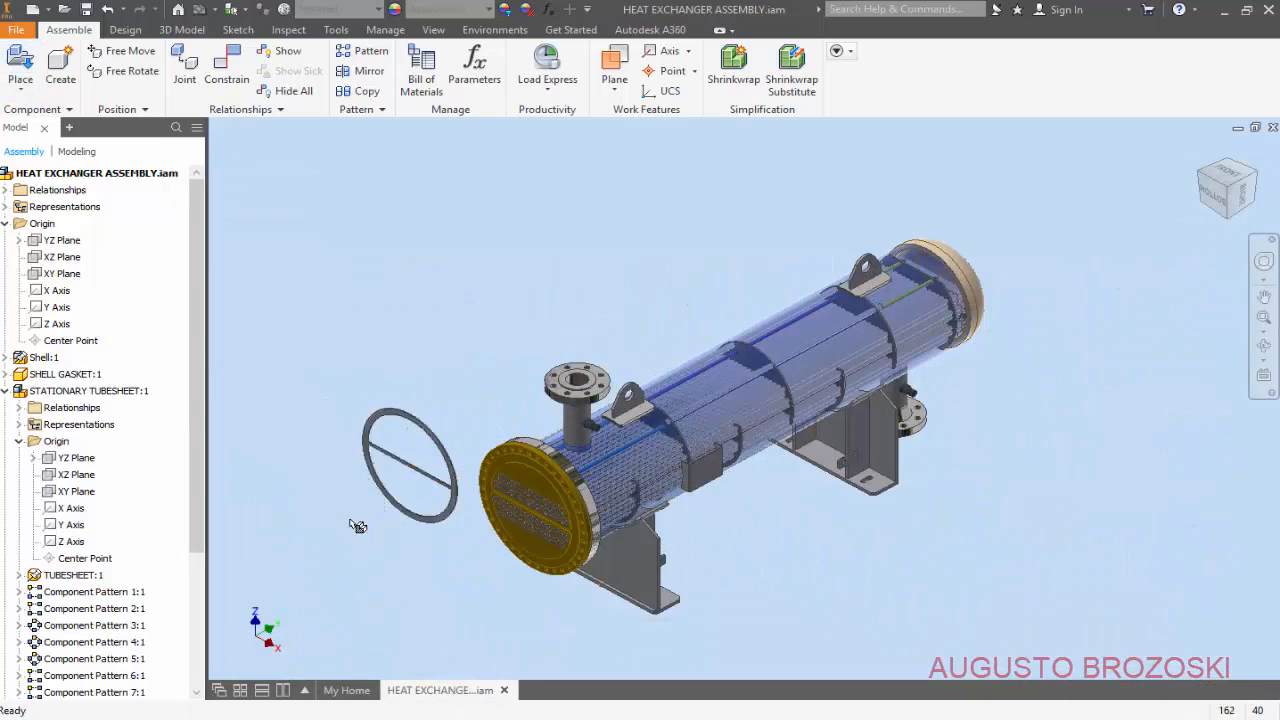
# Apply an Insert constraint with 0 mm offset between the bonnet gasket's outer circular edge and the matching gasket recess edge on the tubesheet face.
pyautogui.scroll(-5, 425, 513)
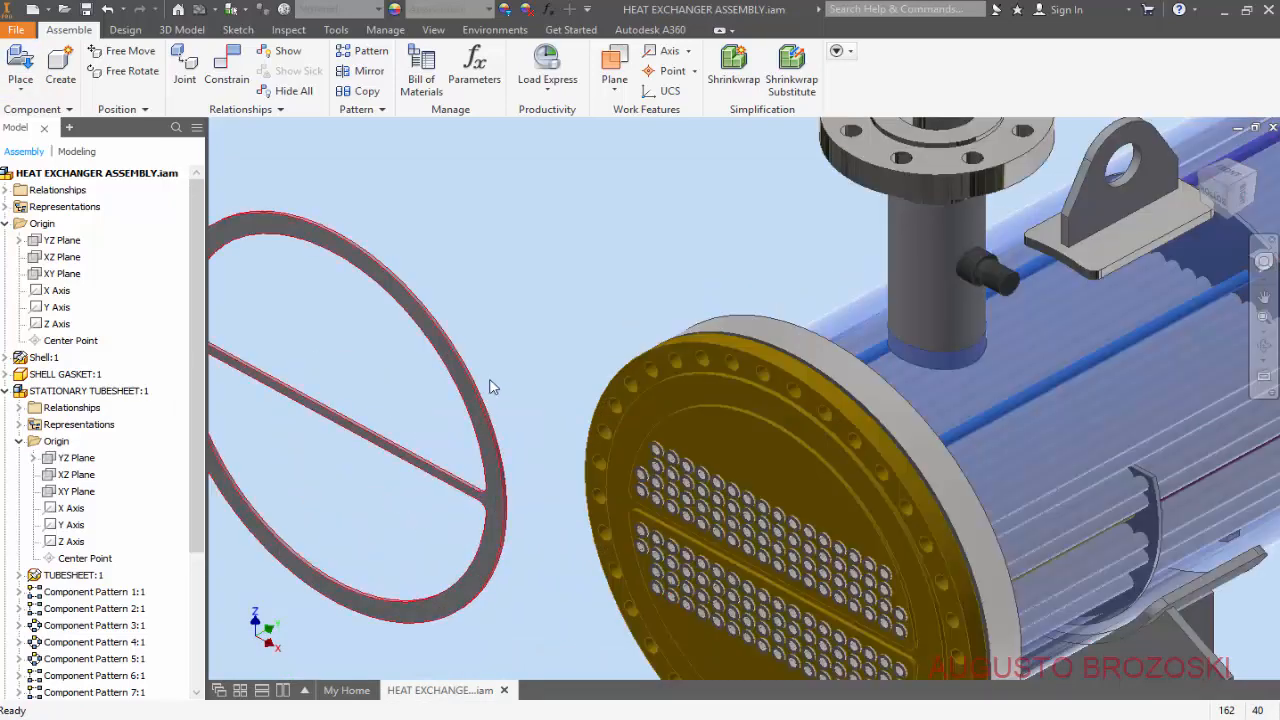
pyautogui.click(229, 78)
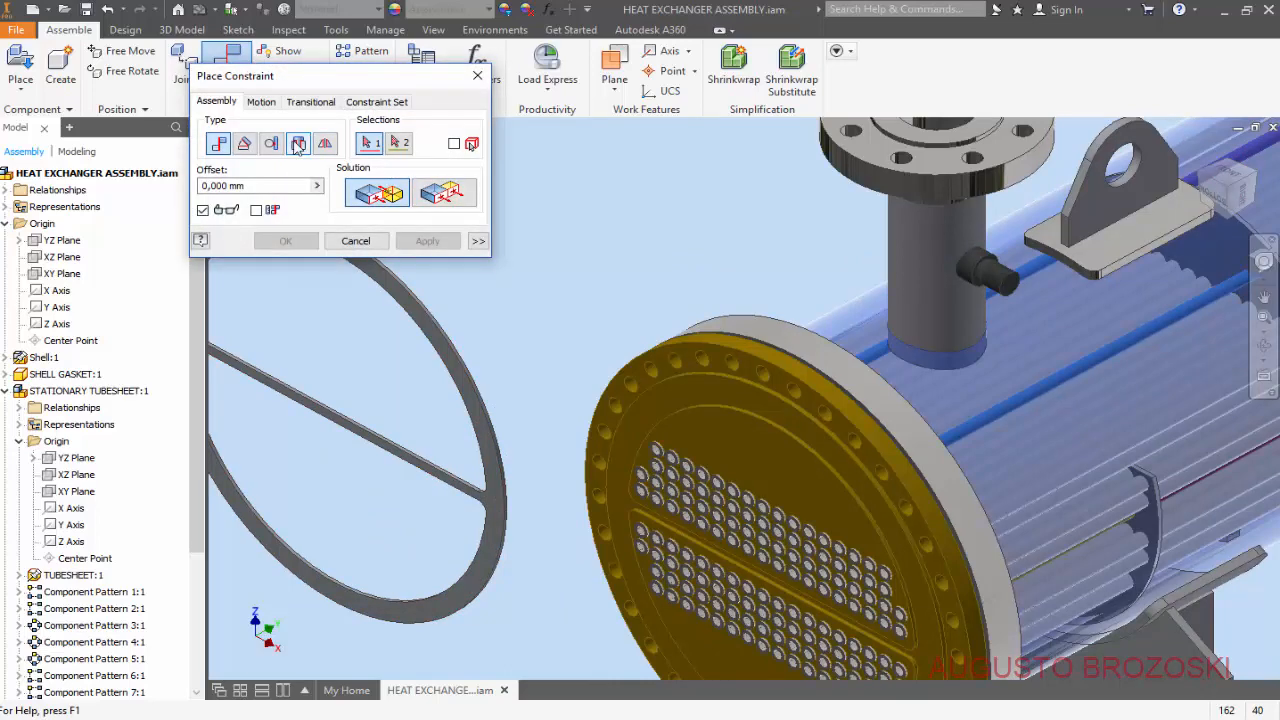
pyautogui.click(298, 144)
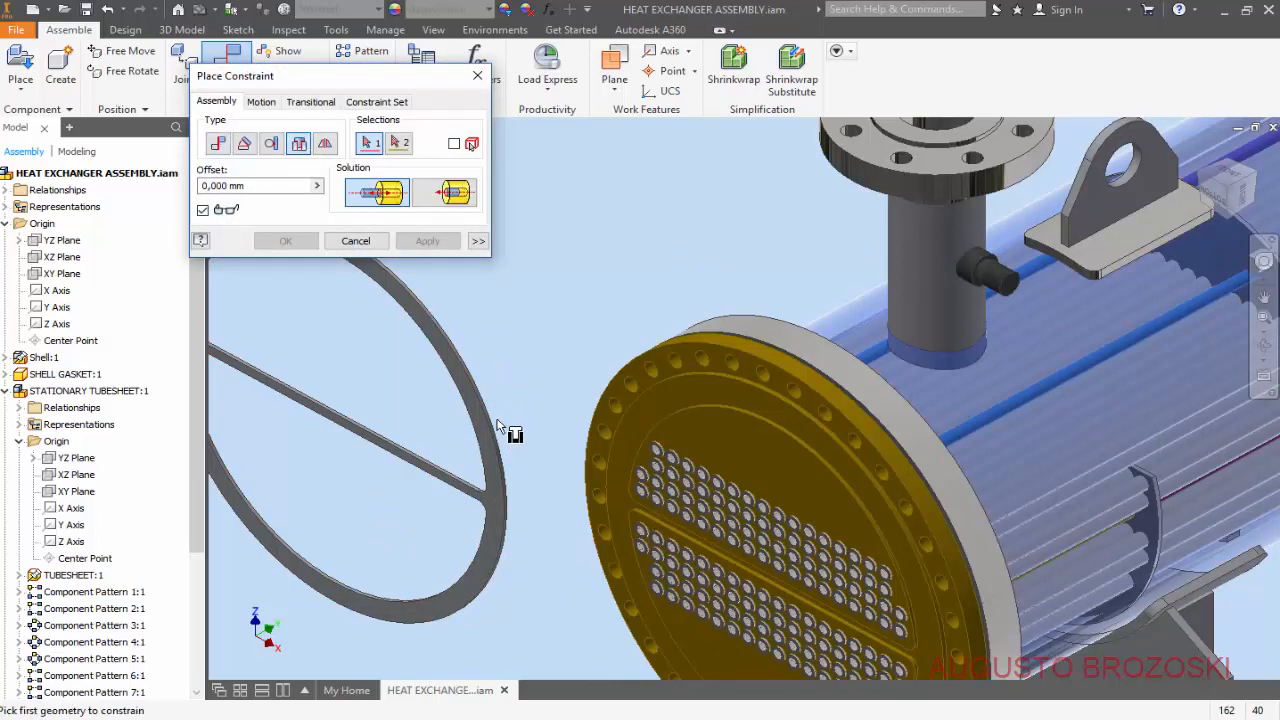
pyautogui.scroll(5, 500, 425)
pyautogui.click(462, 413)
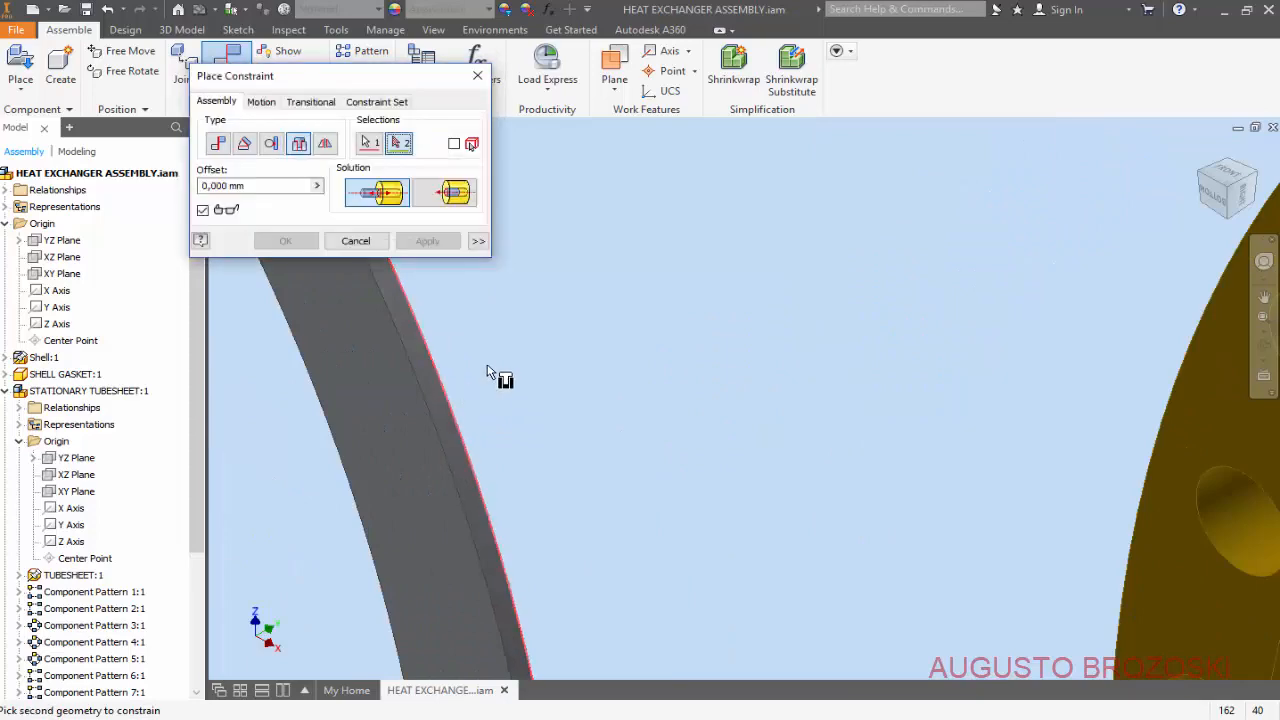
pyautogui.scroll(-5, 487, 372)
pyautogui.scroll(6, 640, 363)
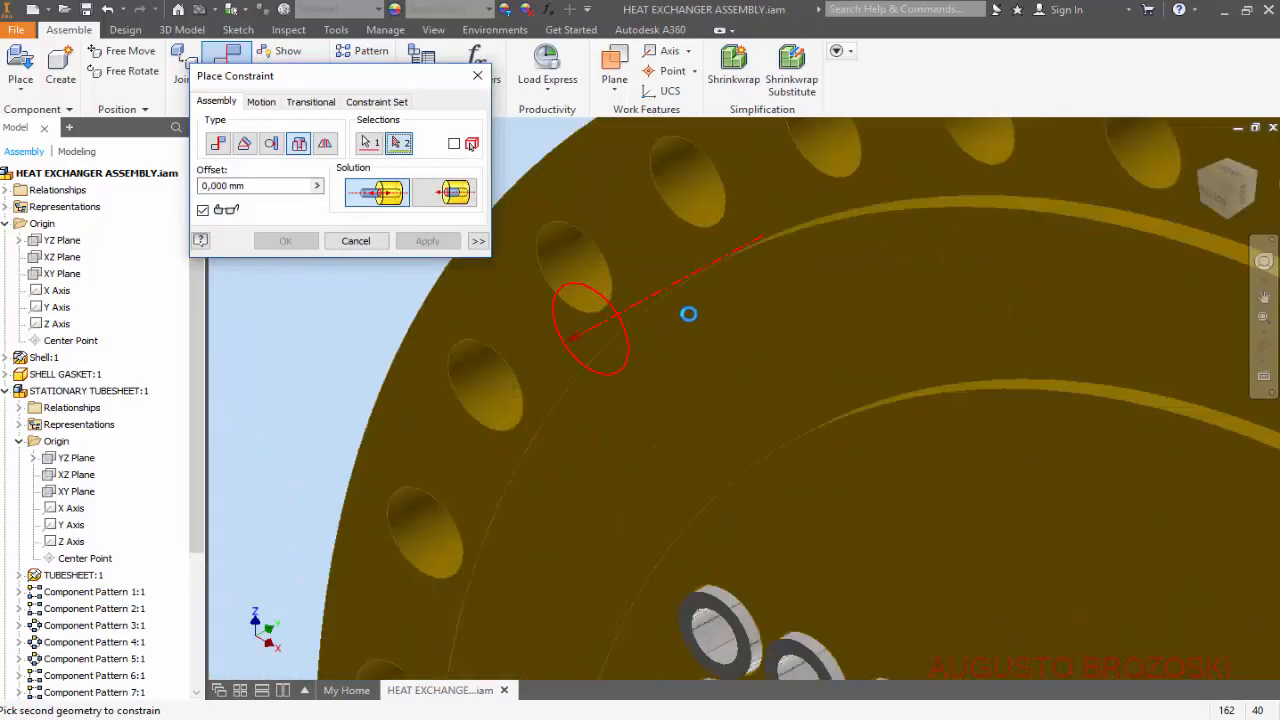
pyautogui.scroll(3, 688, 314)
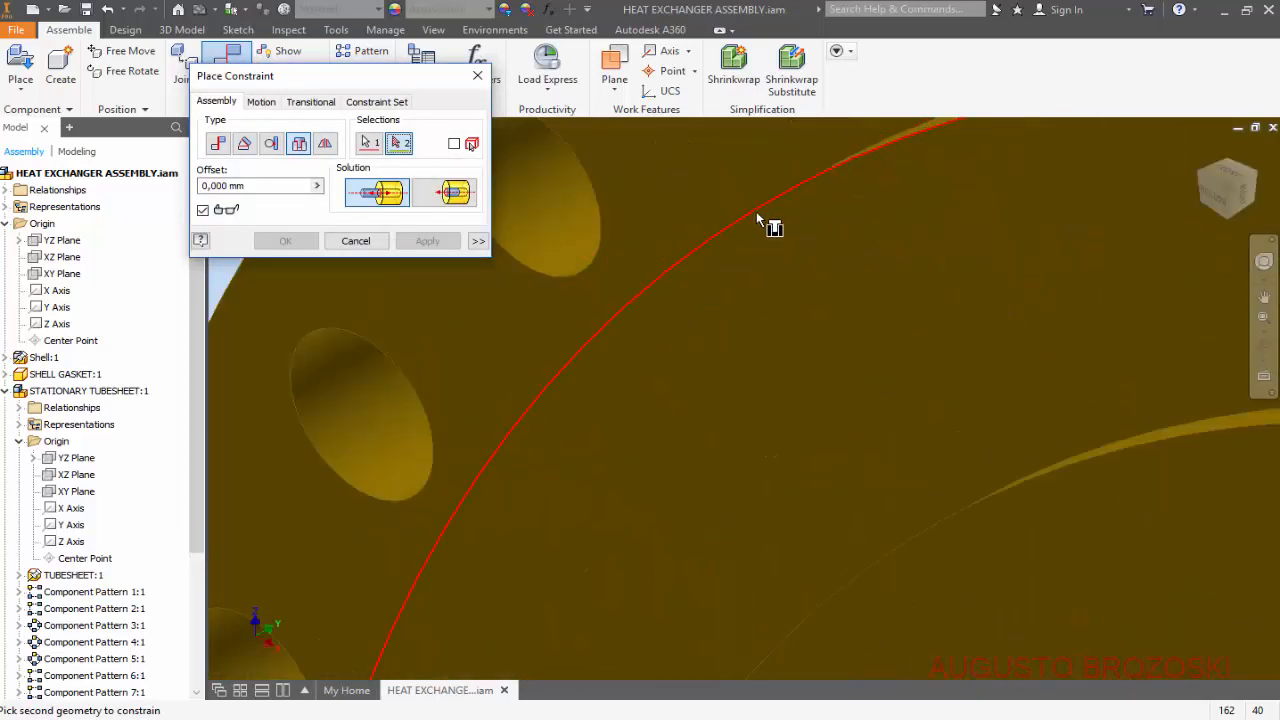
pyautogui.click(757, 218)
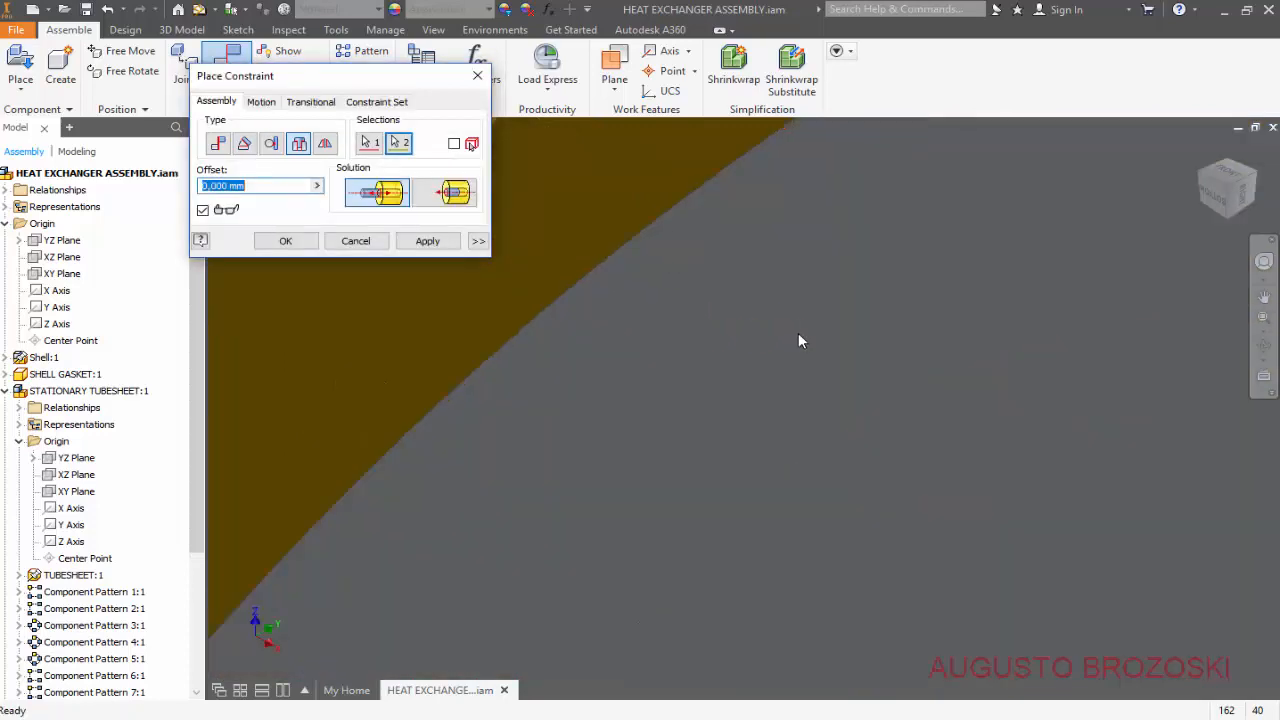
pyautogui.scroll(-5, 798, 343)
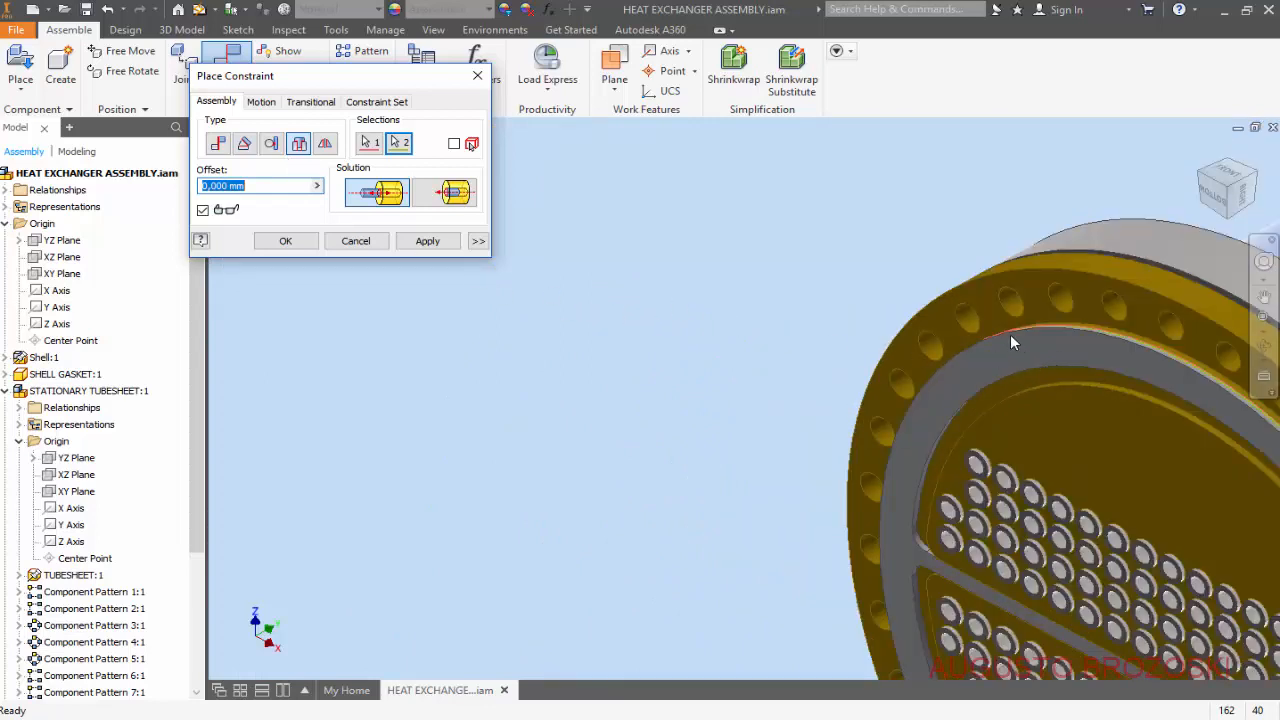
pyautogui.click(428, 242)
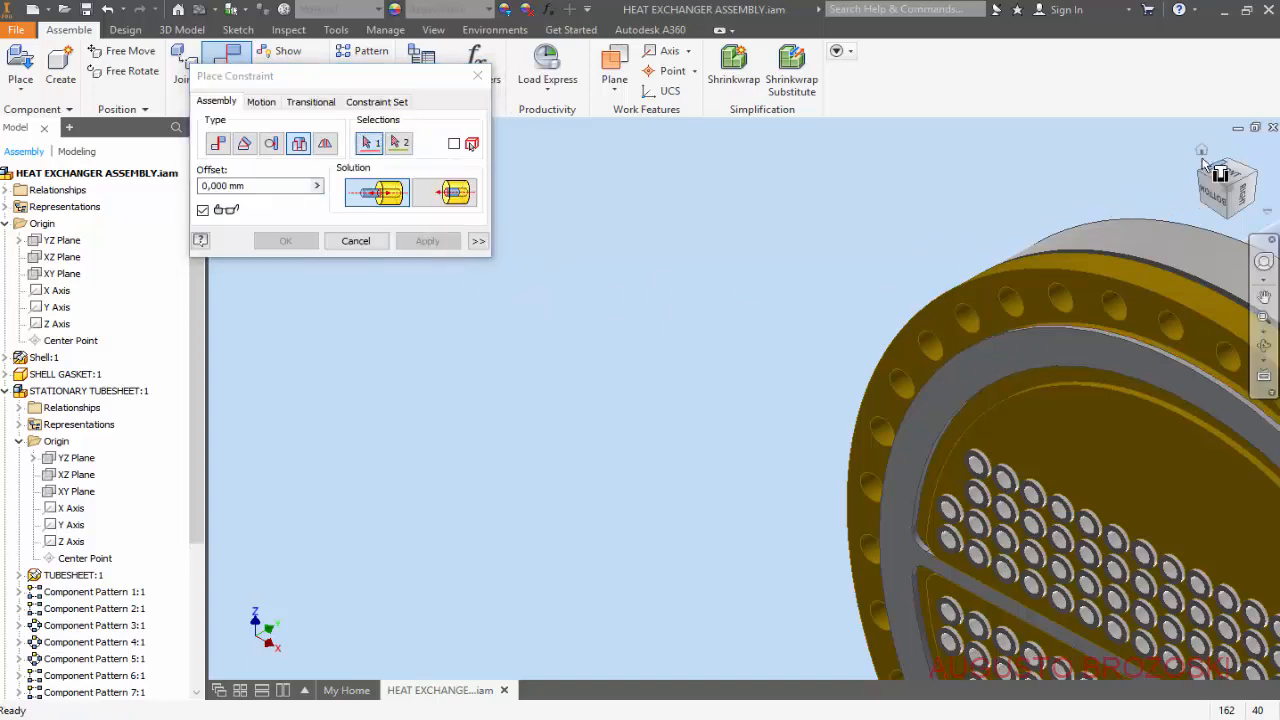
pyautogui.click(1202, 151)
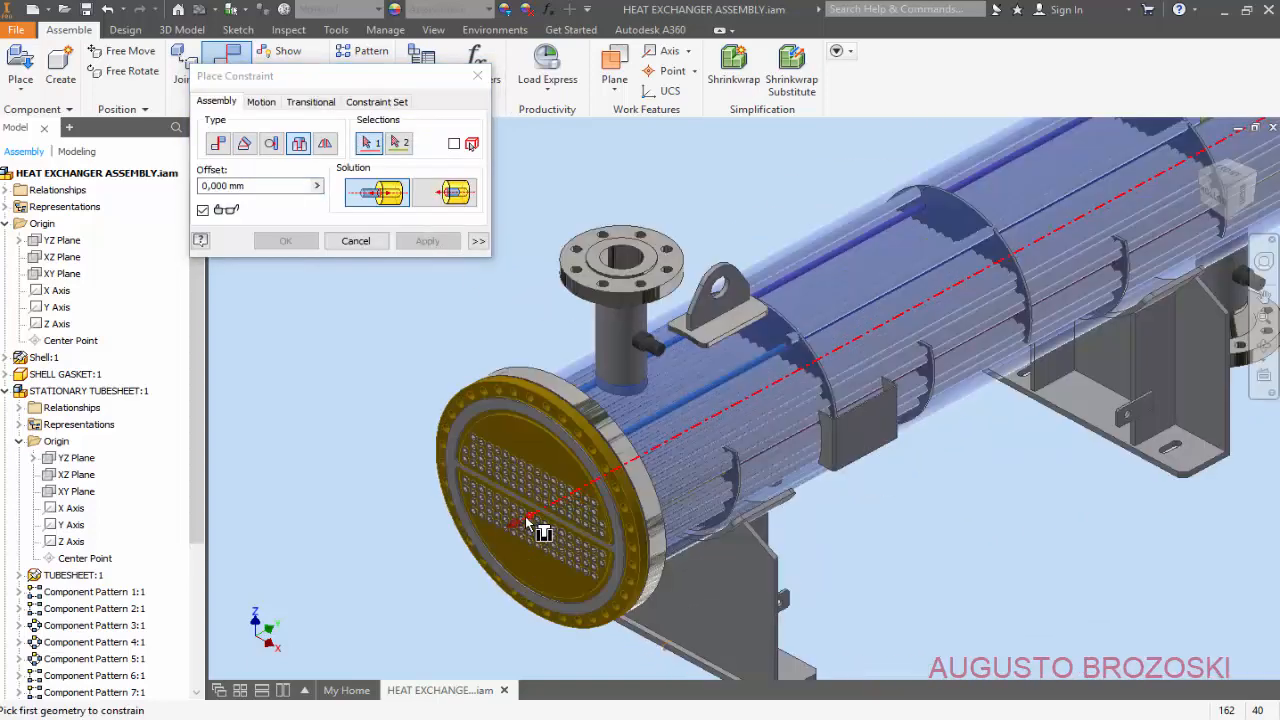
pyautogui.click(355, 241)
# Test the bonnet gasket's remaining rotational freedom by trying to turn it on the tubesheet face.
pyautogui.scroll(5, 414, 450)
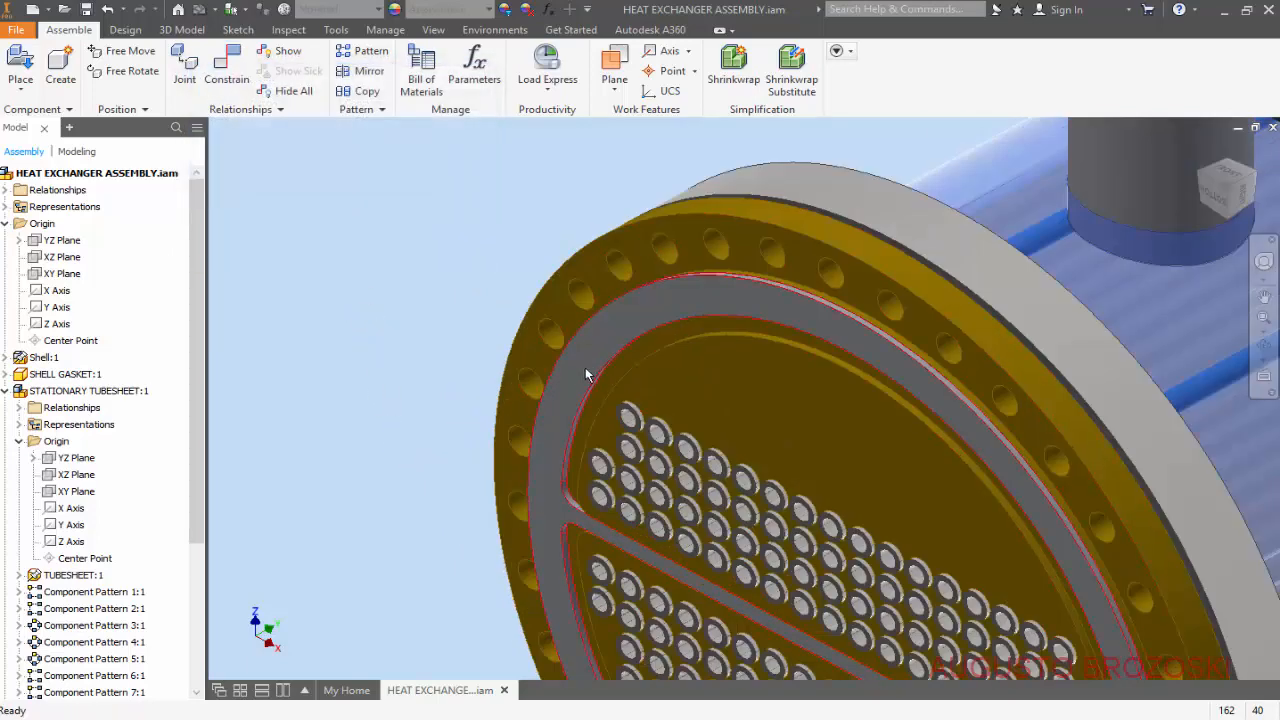
pyautogui.moveTo(586, 374); pyautogui.dragTo(552, 354)
pyautogui.scroll(-3, 395, 285)
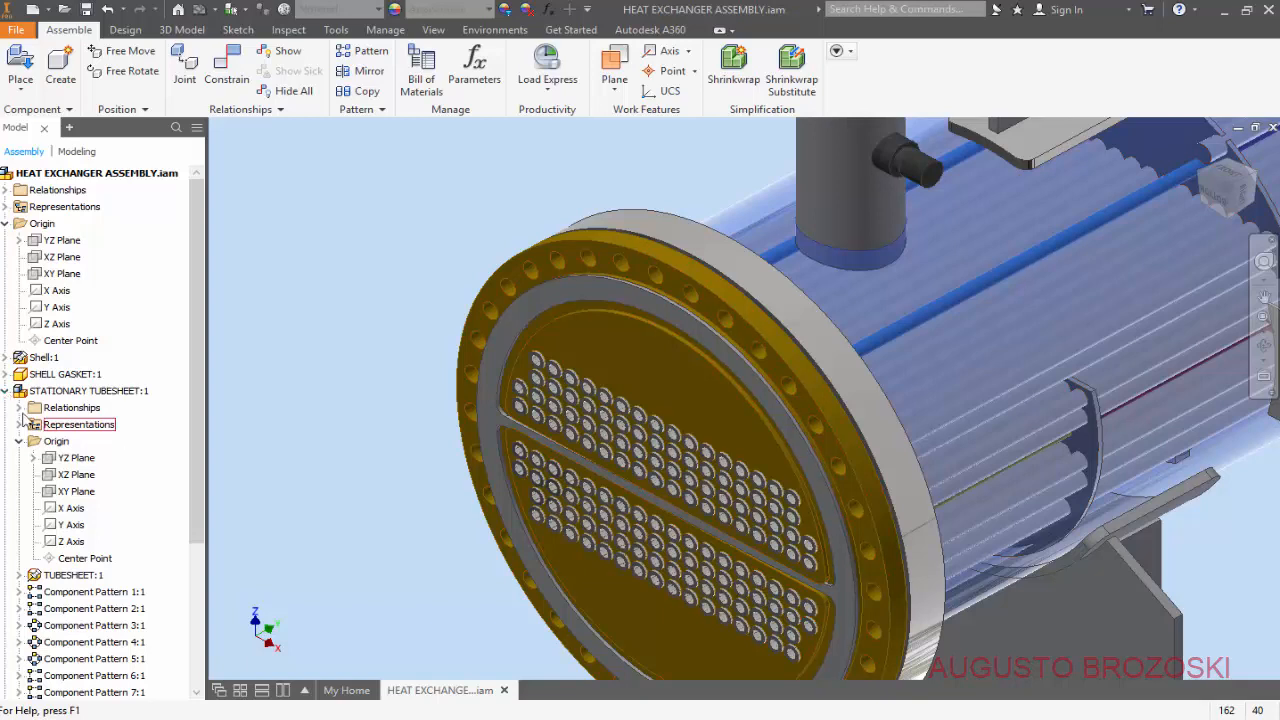
# Mate the bonnet gasket's YZ origin plane to the assembly's YZ origin plane with 0 mm offset, and save the assembly.
pyautogui.click(6, 391)
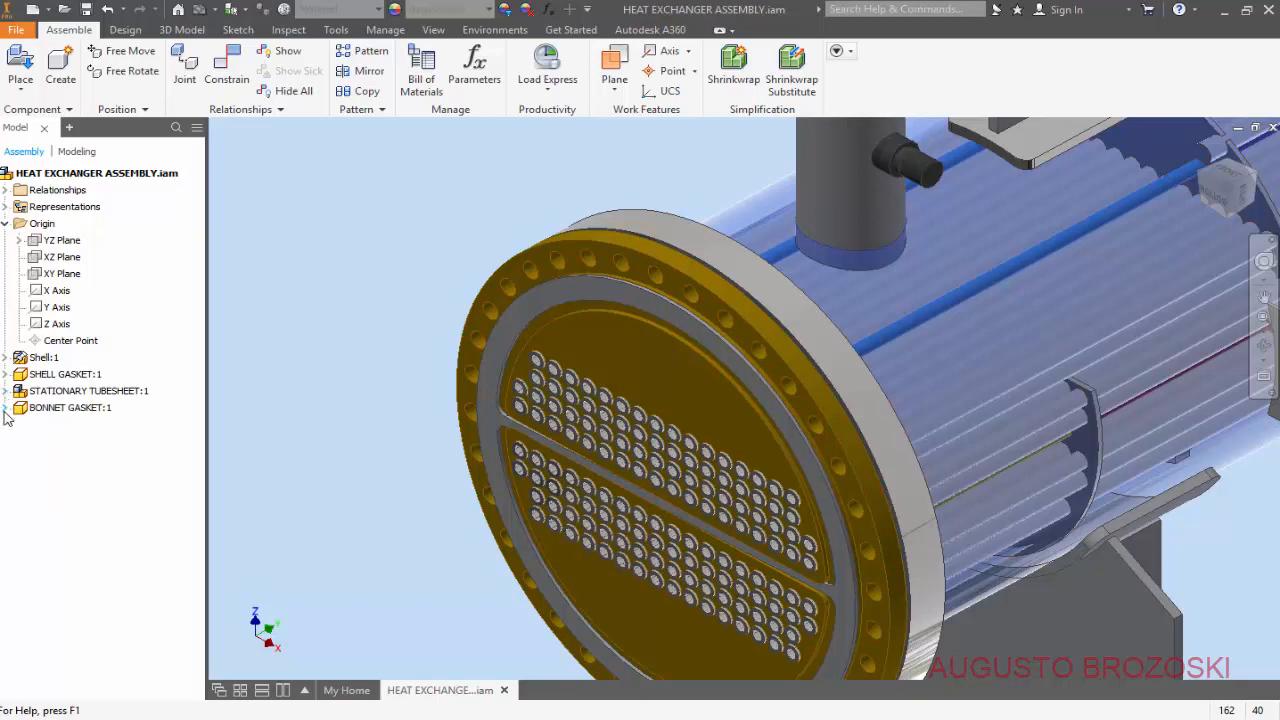
pyautogui.click(6, 408)
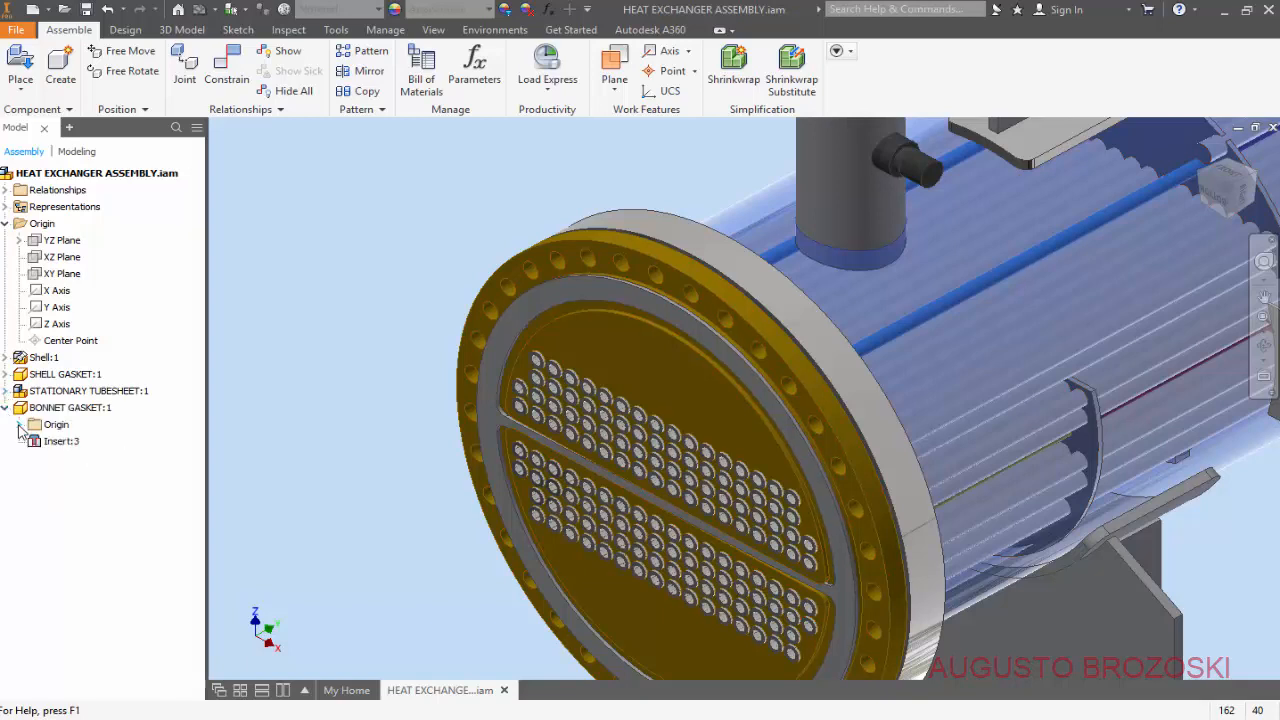
pyautogui.click(19, 424)
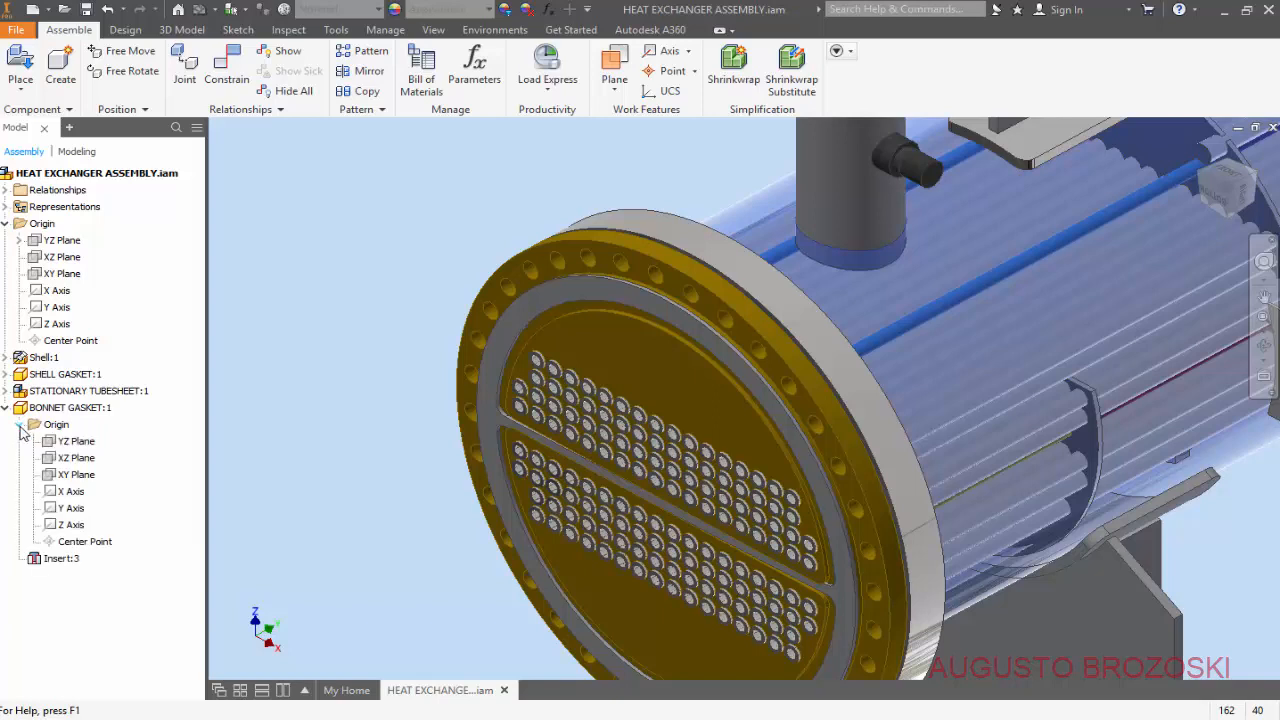
pyautogui.click(77, 444)
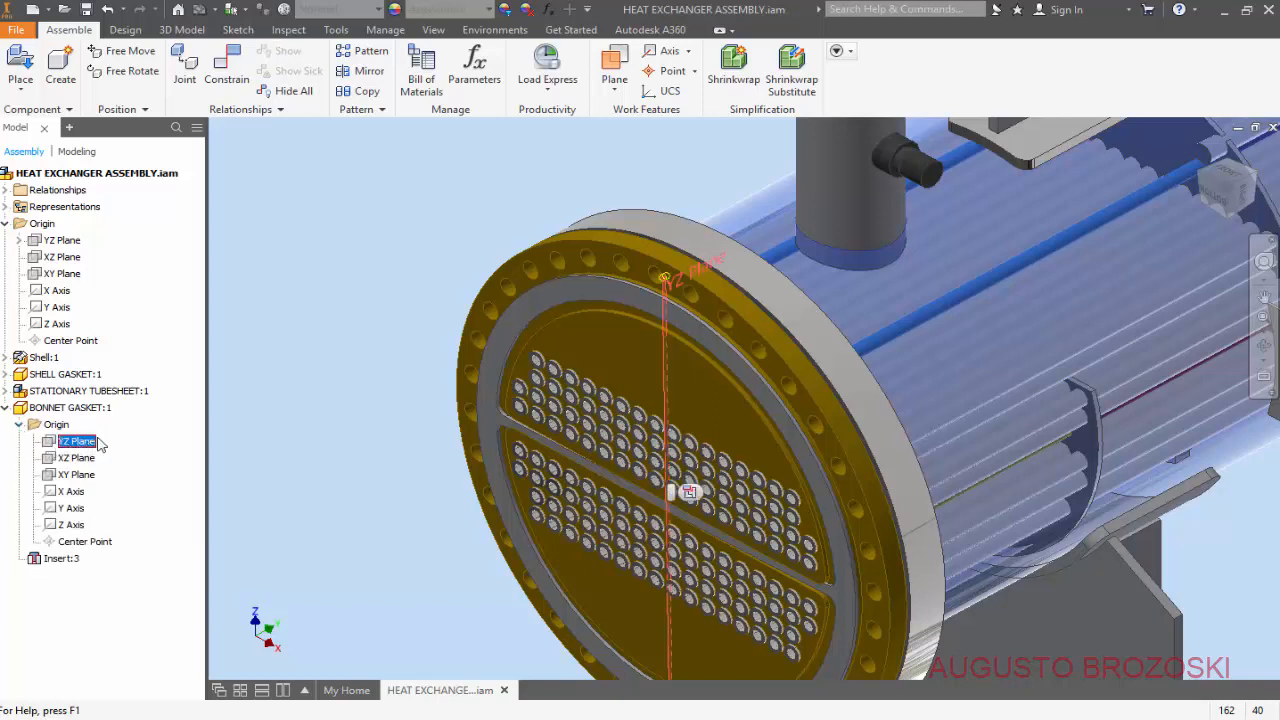
pyautogui.click(221, 68)
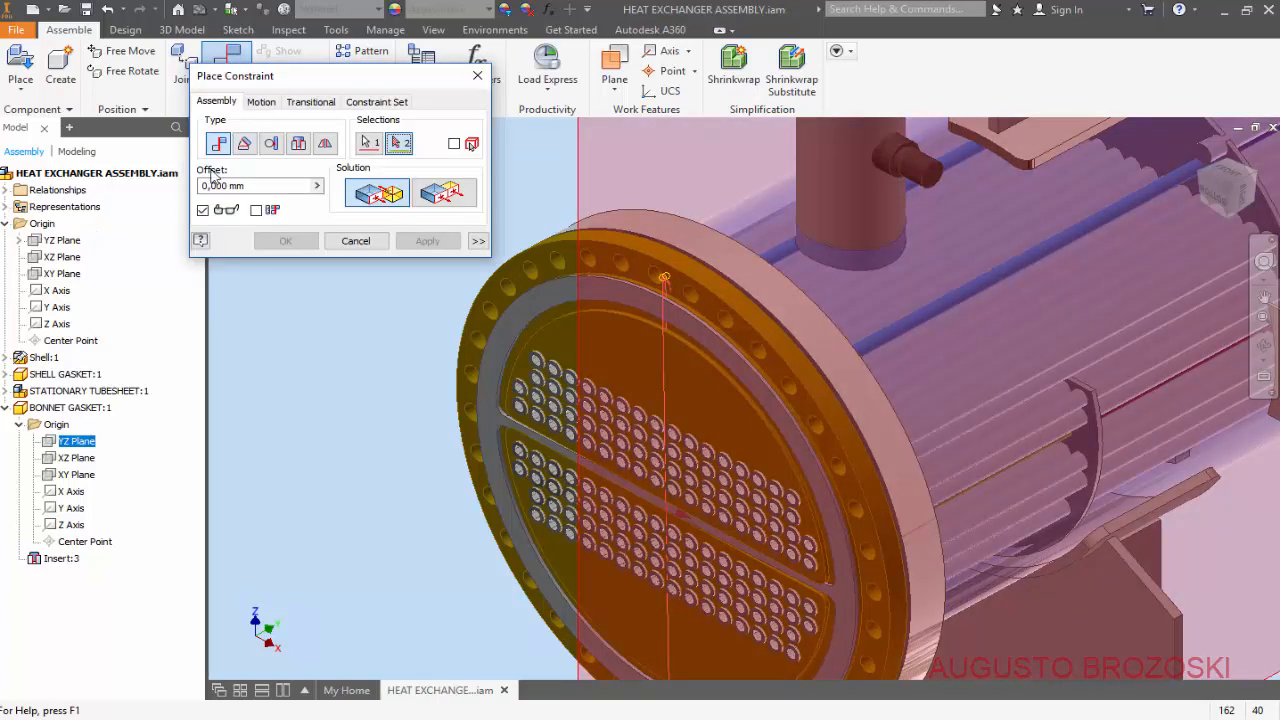
pyautogui.click(62, 241)
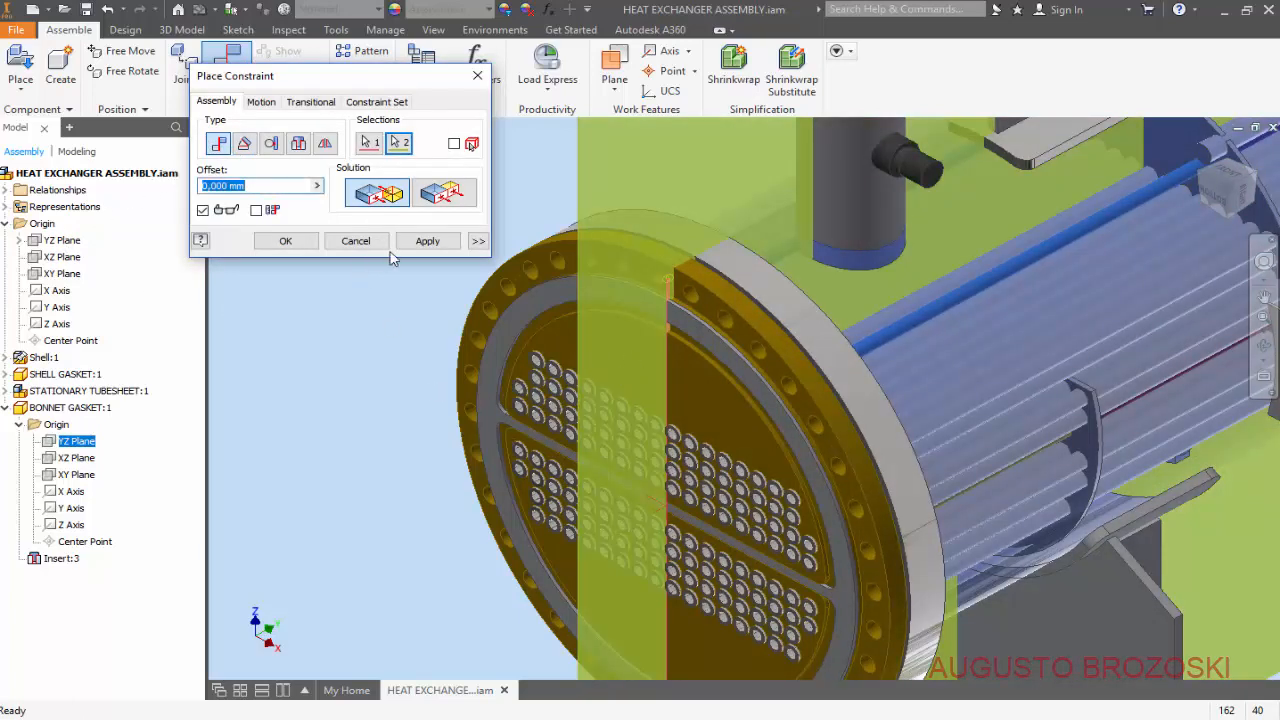
pyautogui.click(427, 243)
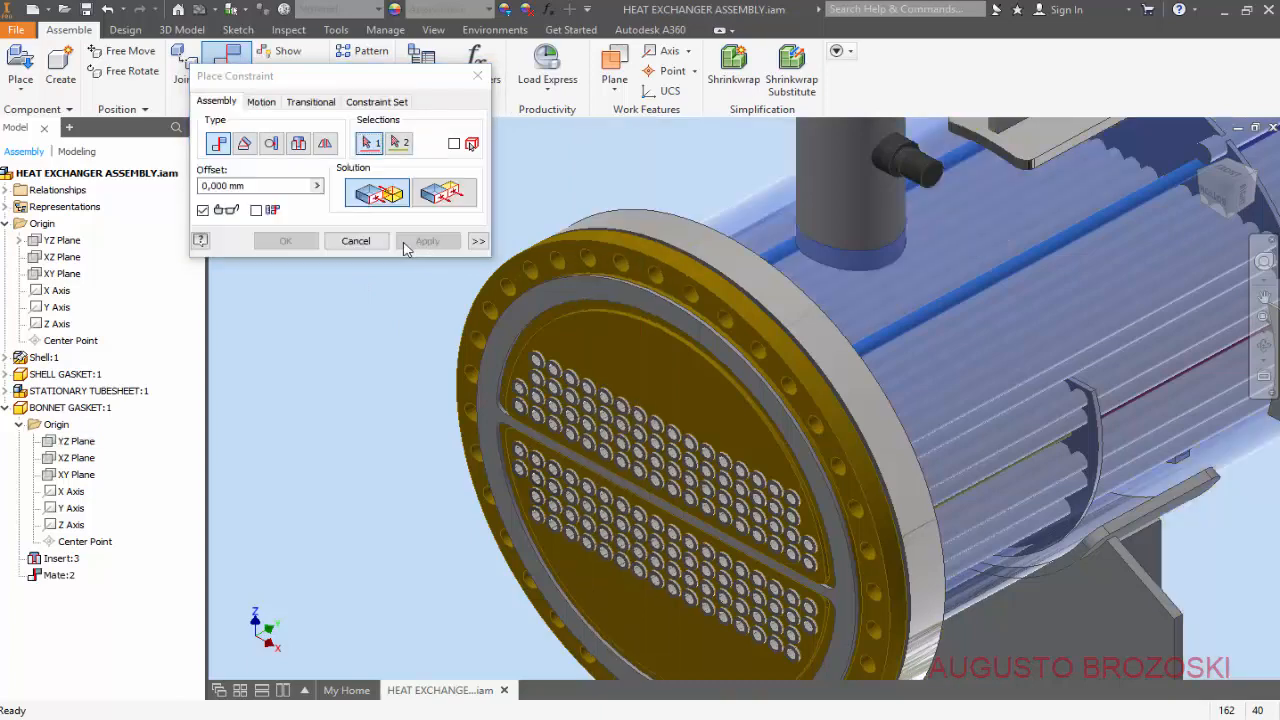
pyautogui.click(356, 242)
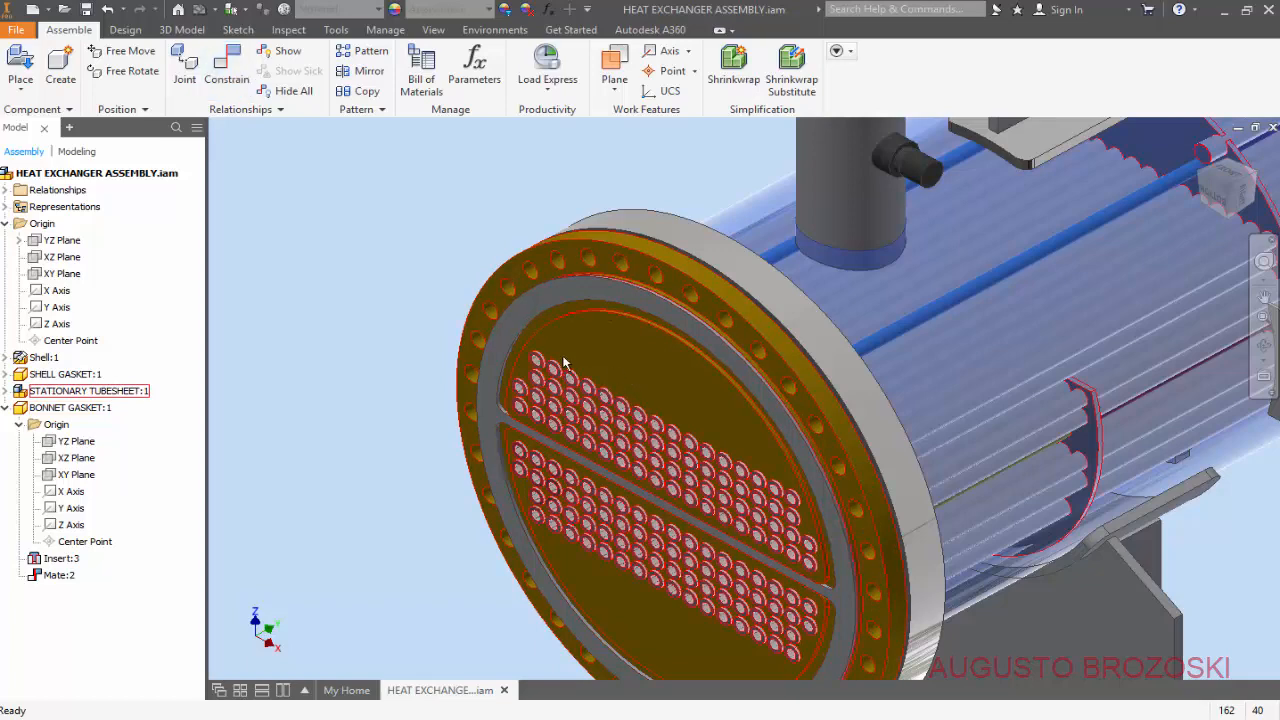
pyautogui.click(1200, 152)
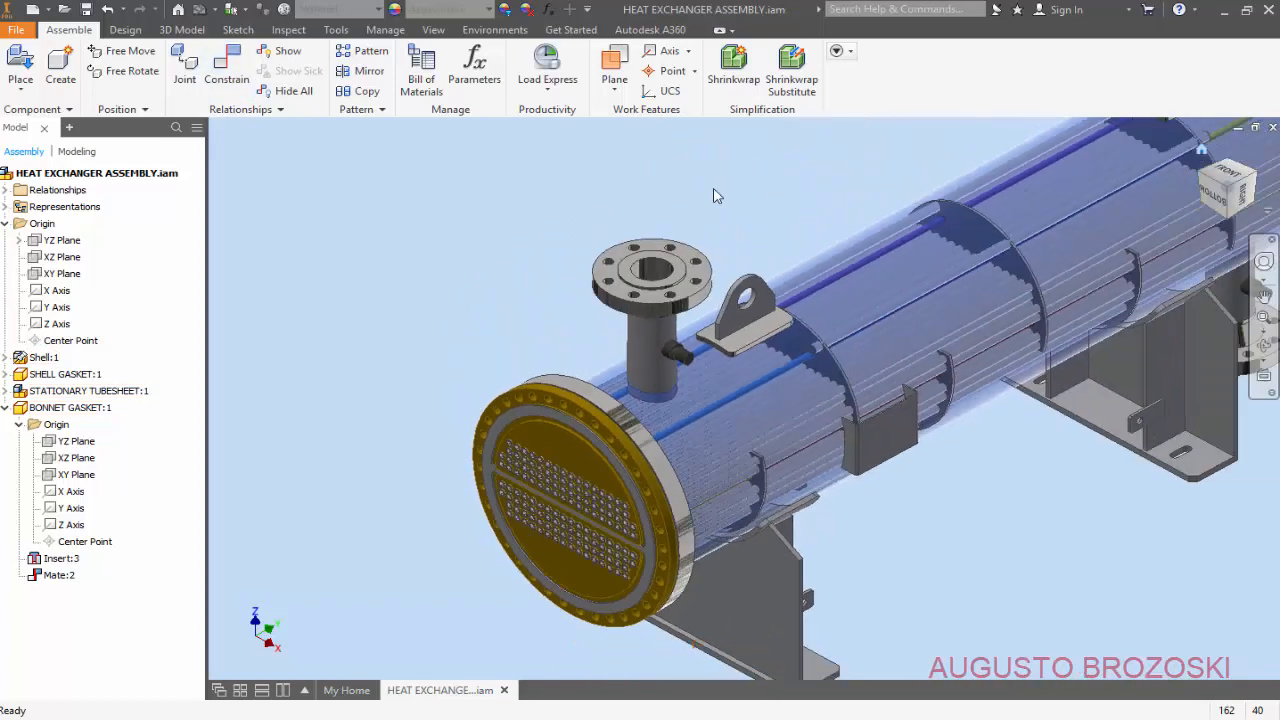
pyautogui.click(86, 10)
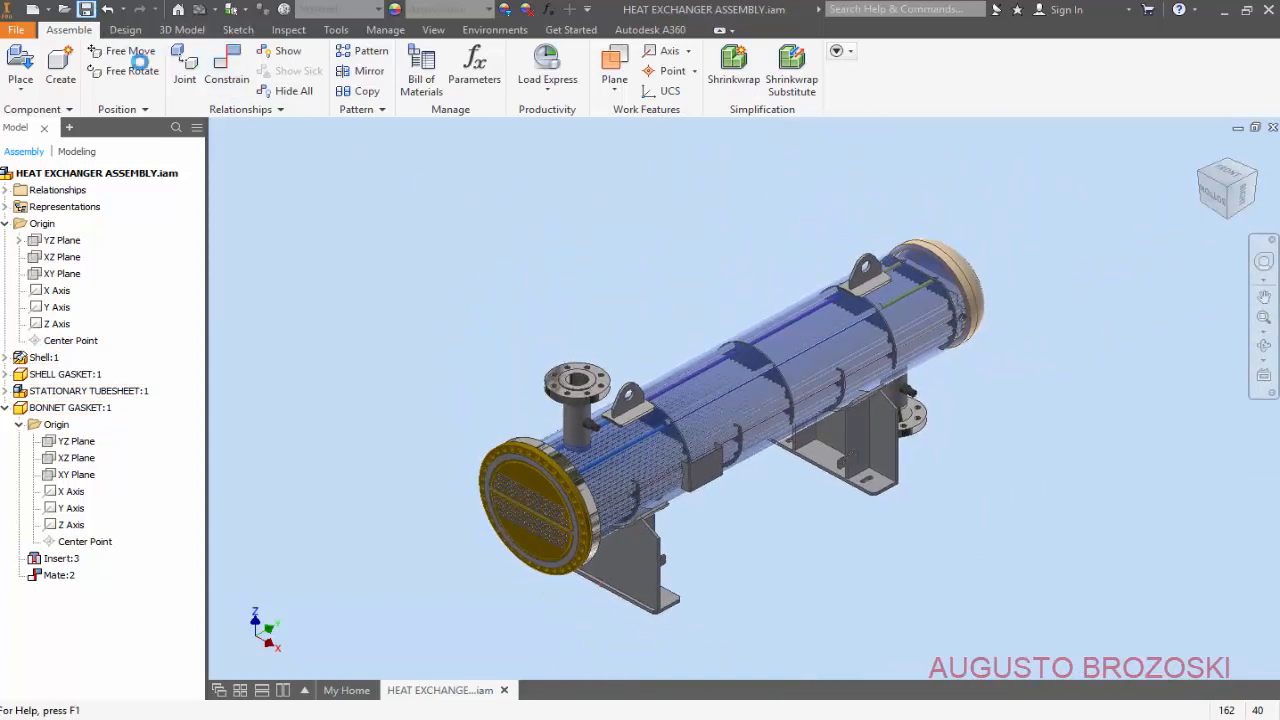
# Switch to the assembly drawing PDF in Acrobat Reader and check the parts list and Section C-C for the bonnet.
pyautogui.click(466, 718)
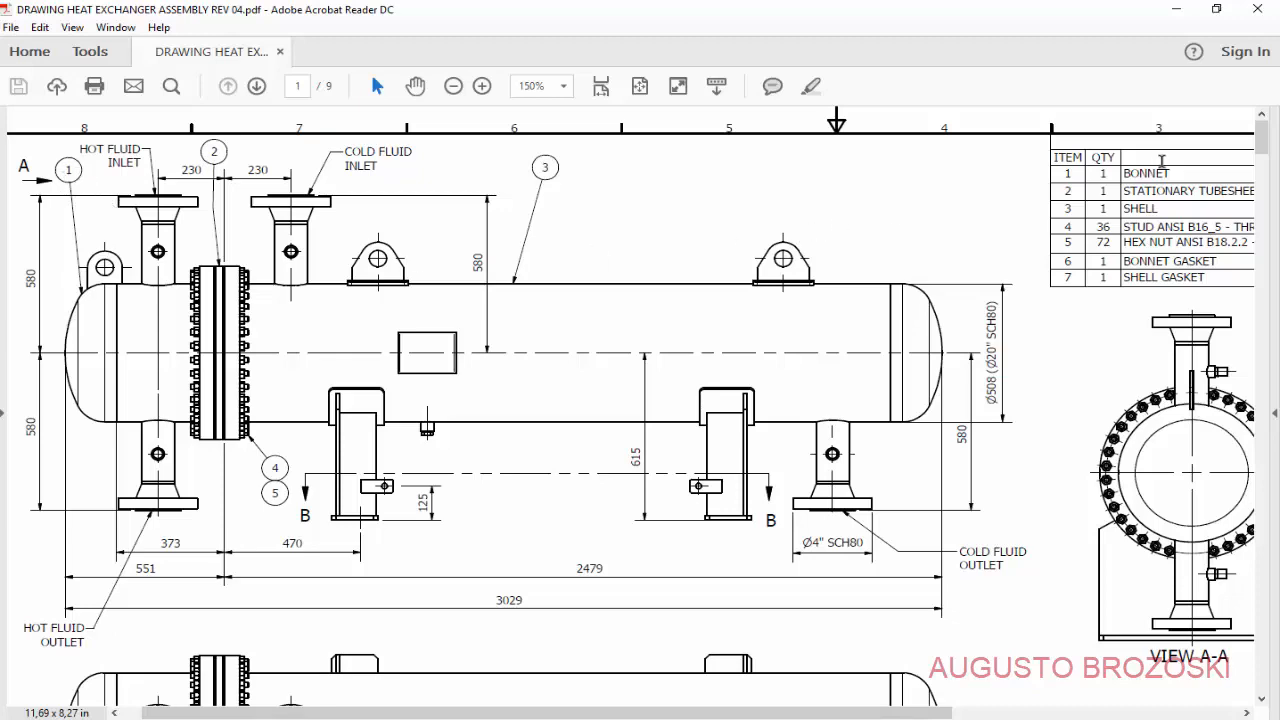
pyautogui.scroll(-10, 677, 363)
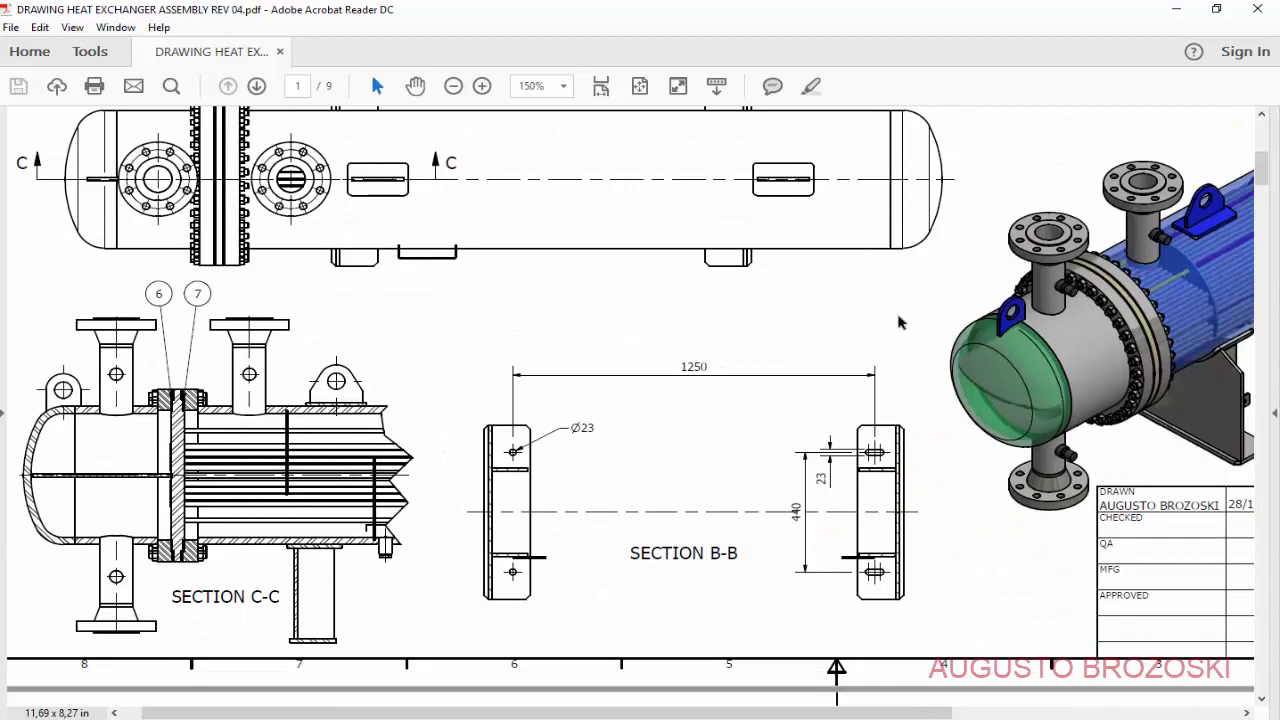
# Return to Inventor and place one BONNET.iam in open space in front of the tubesheet end of the shell.
pyautogui.click(1176, 9)
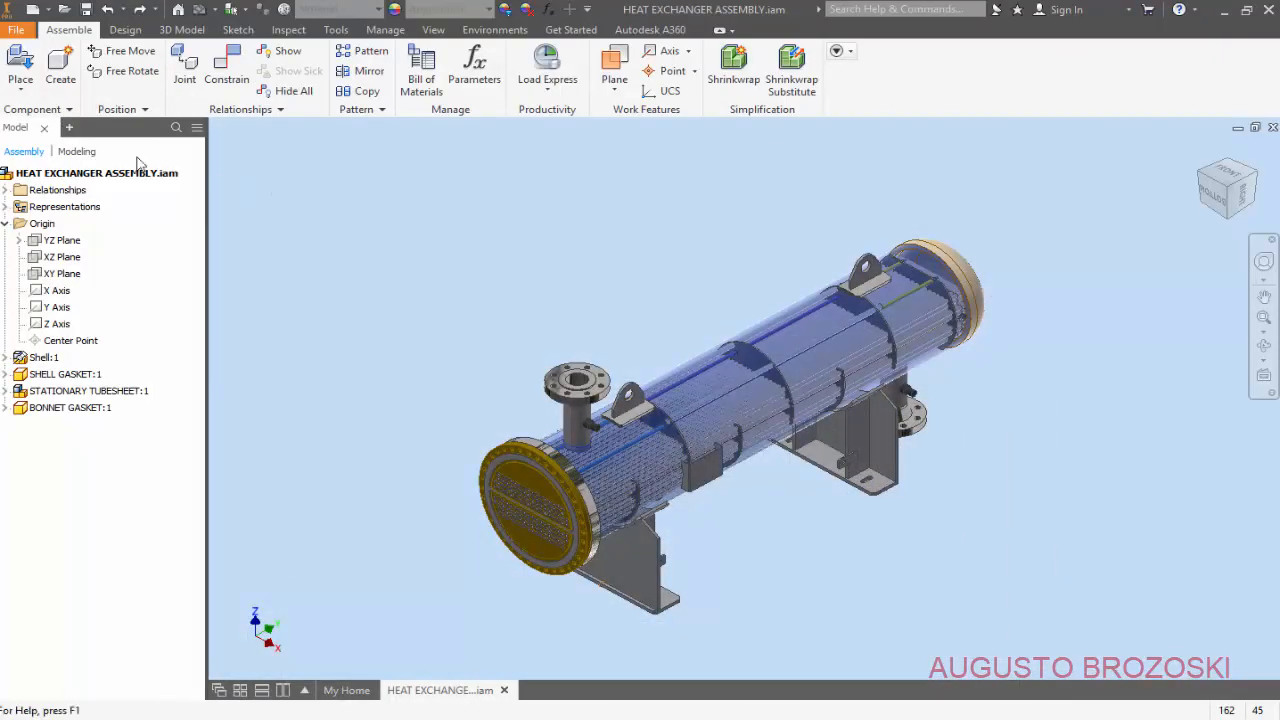
pyautogui.click(22, 78)
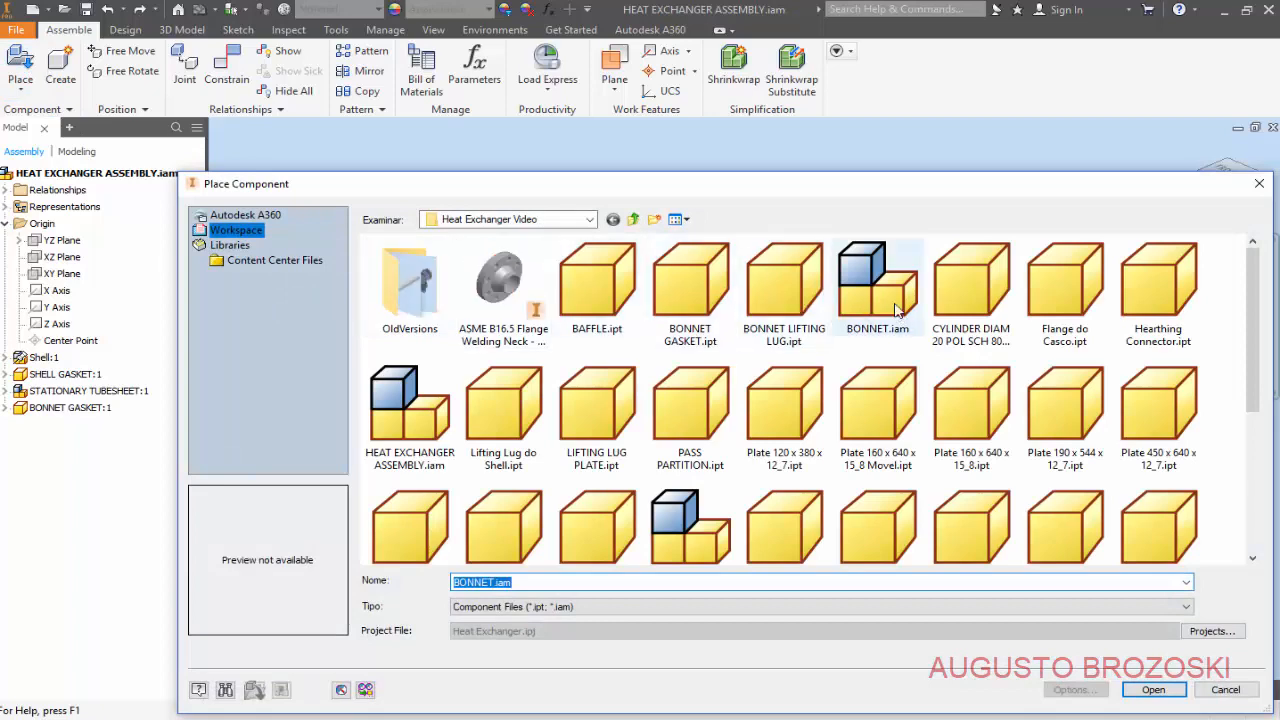
pyautogui.click(886, 298)
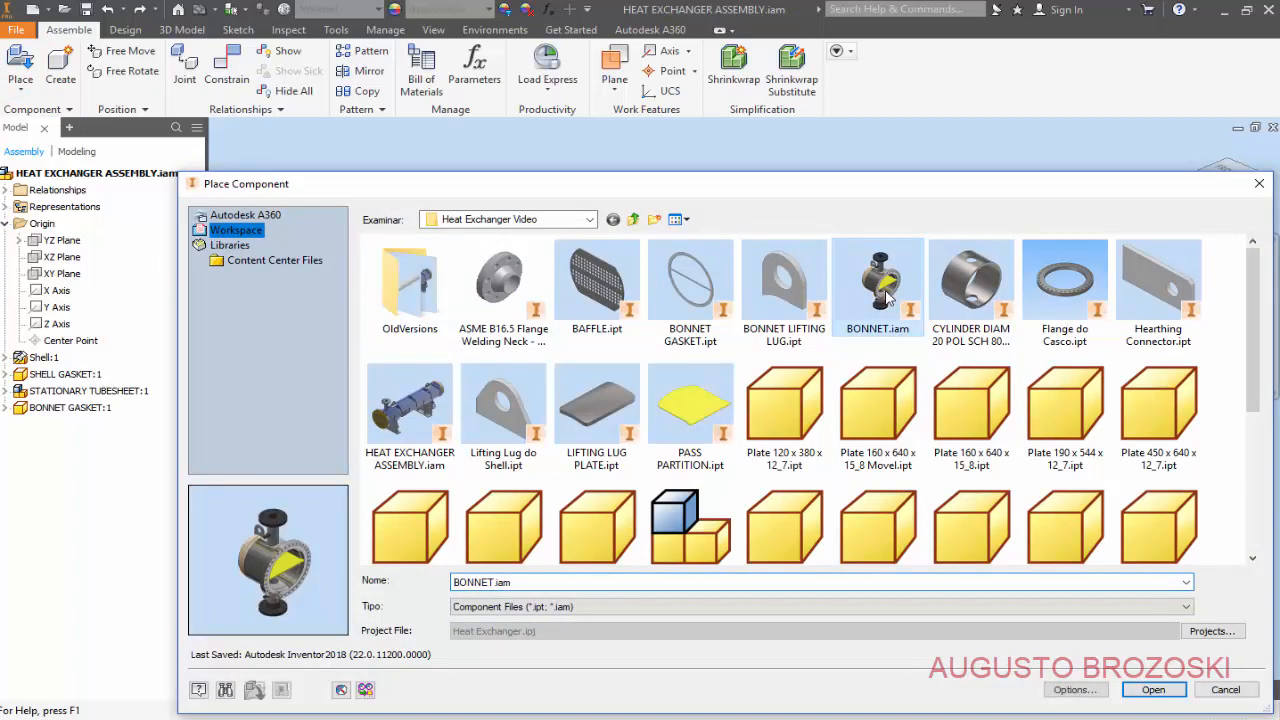
pyautogui.click(1152, 689)
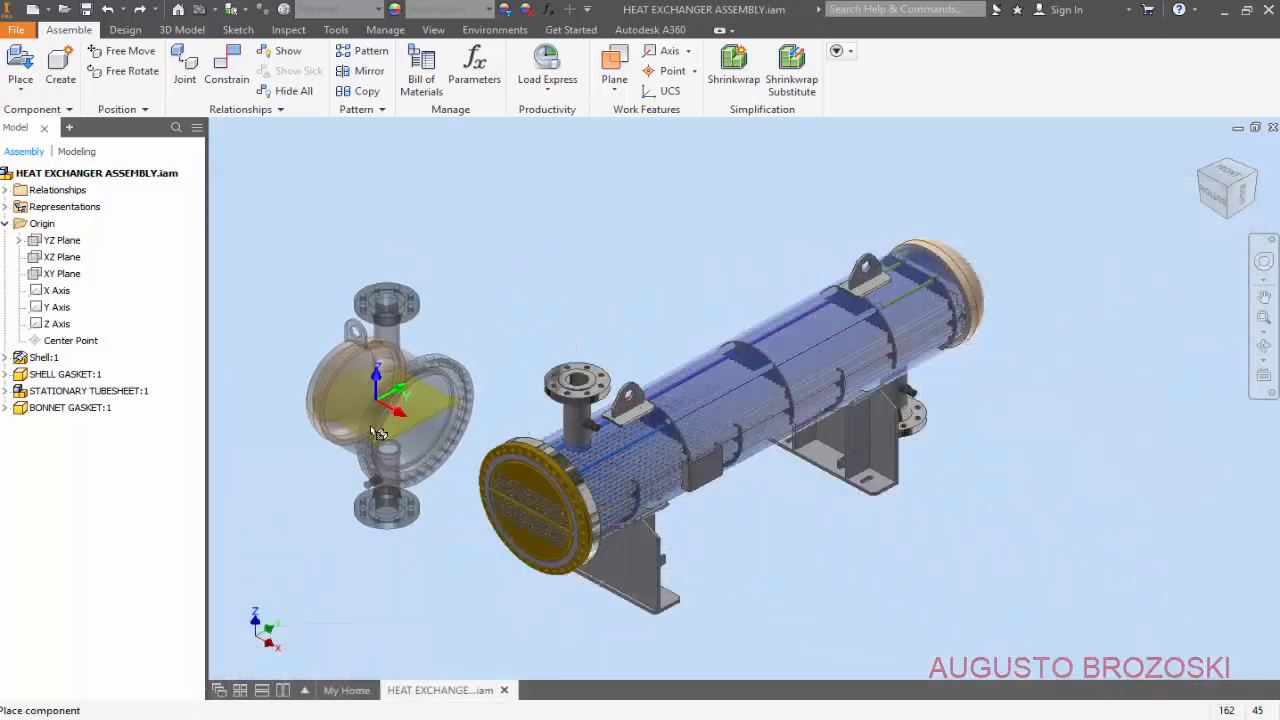
pyautogui.click(376, 437)
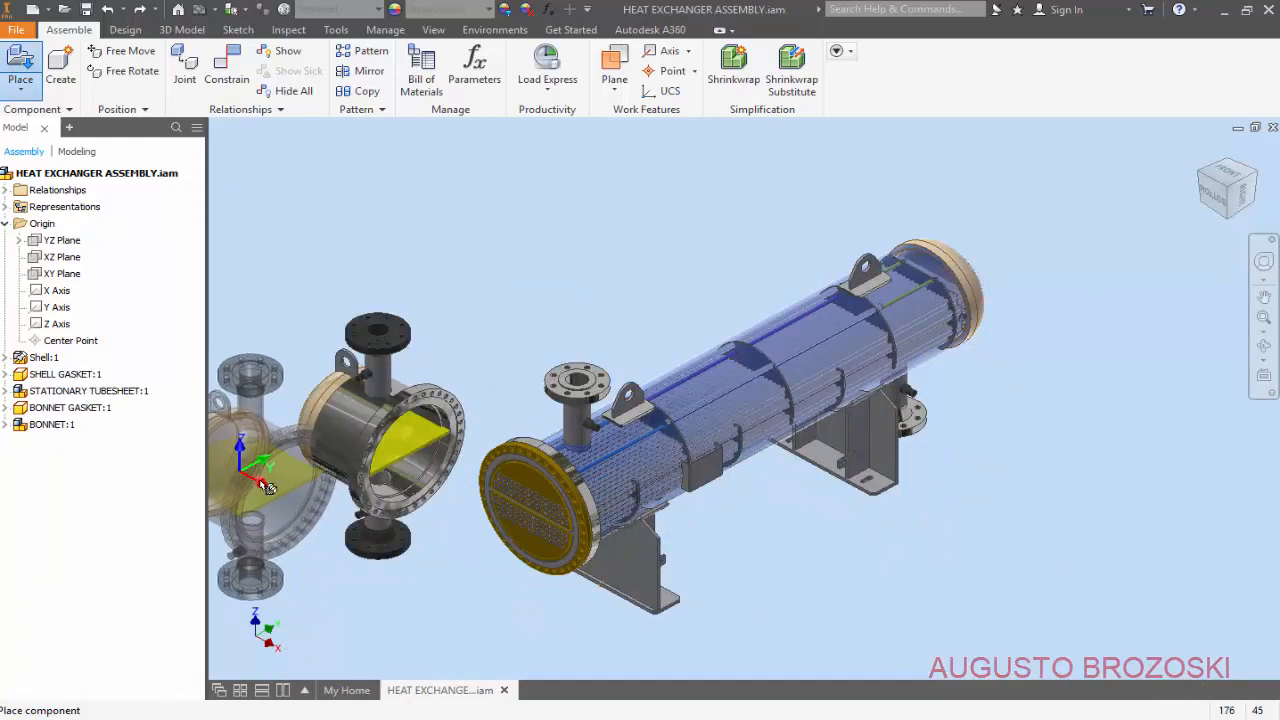
pyautogui.press('Escape')
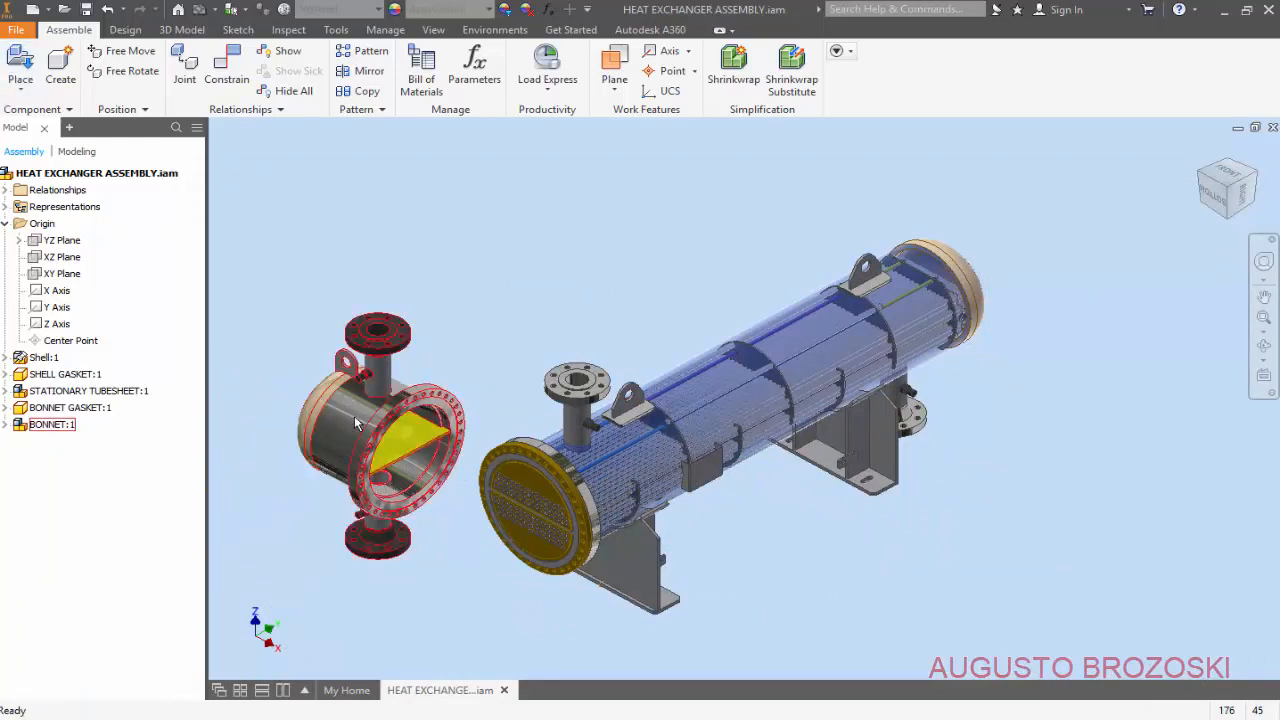
# Add an Insert constraint with 0 mm offset between the bonnet flange's inner circular edge and the bonnet gasket's outer circular edge.
pyautogui.scroll(-5, 376, 425)
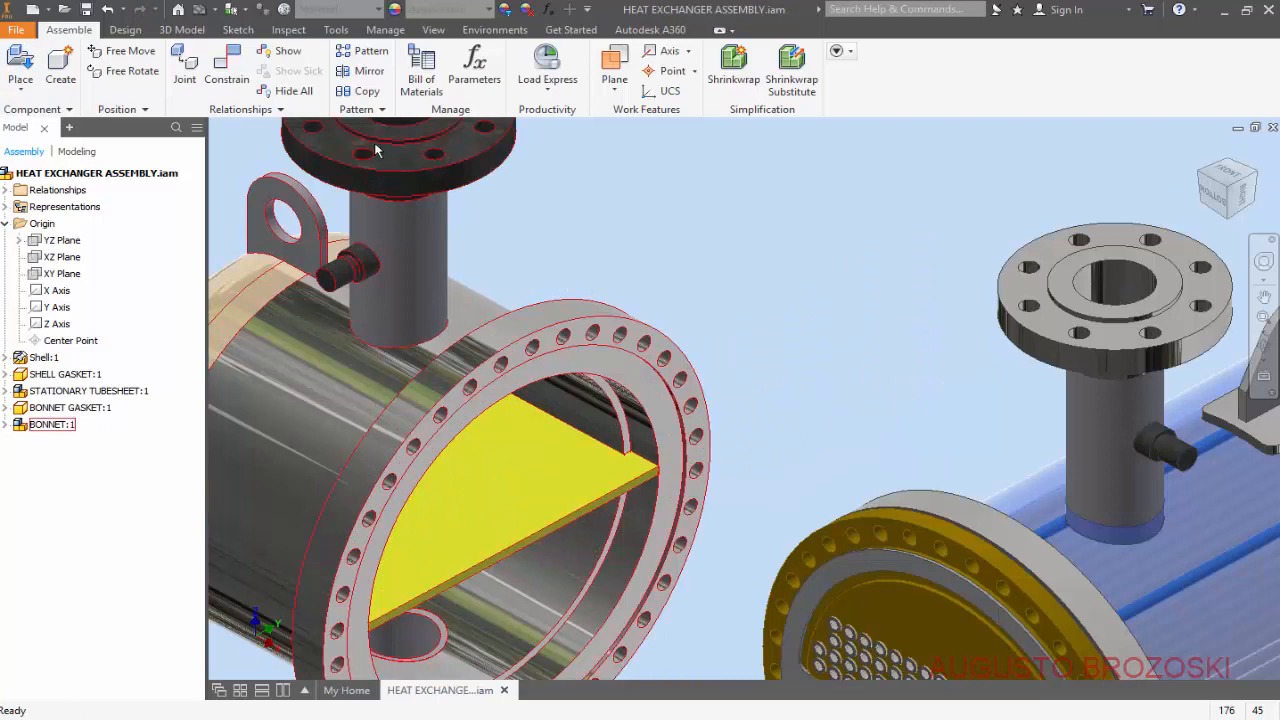
pyautogui.click(231, 72)
pyautogui.click(301, 143)
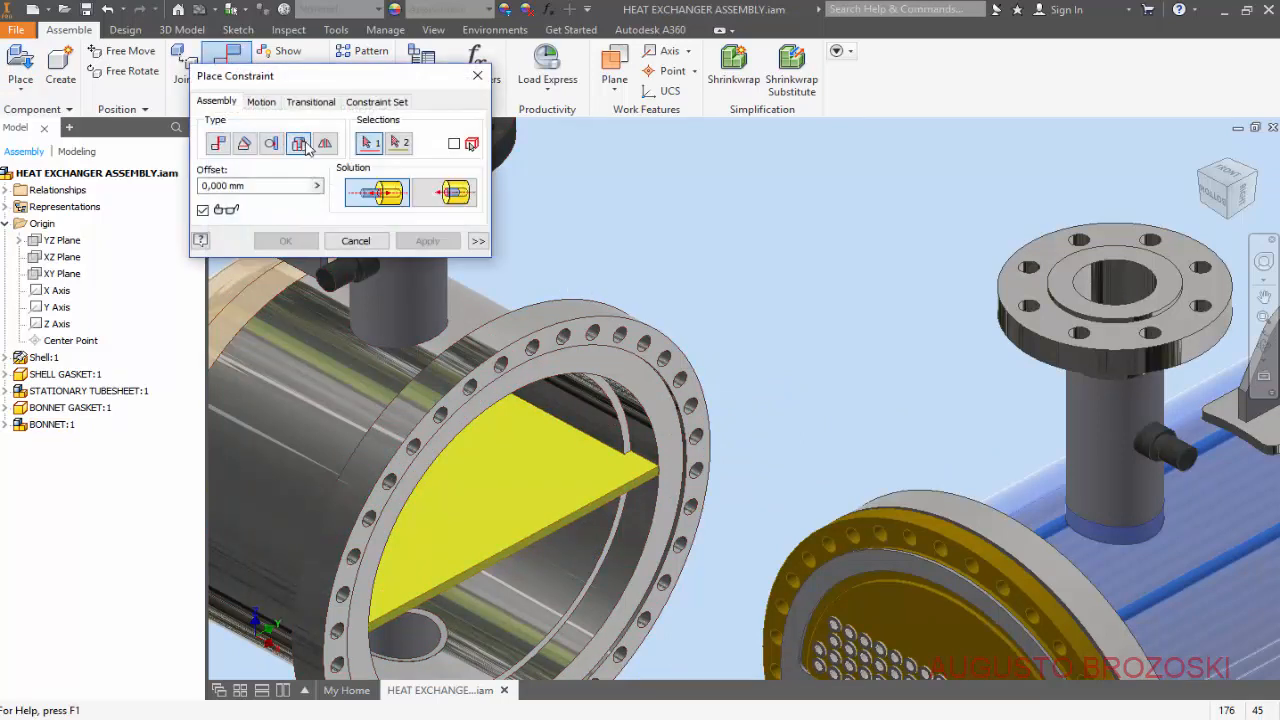
pyautogui.scroll(5, 601, 413)
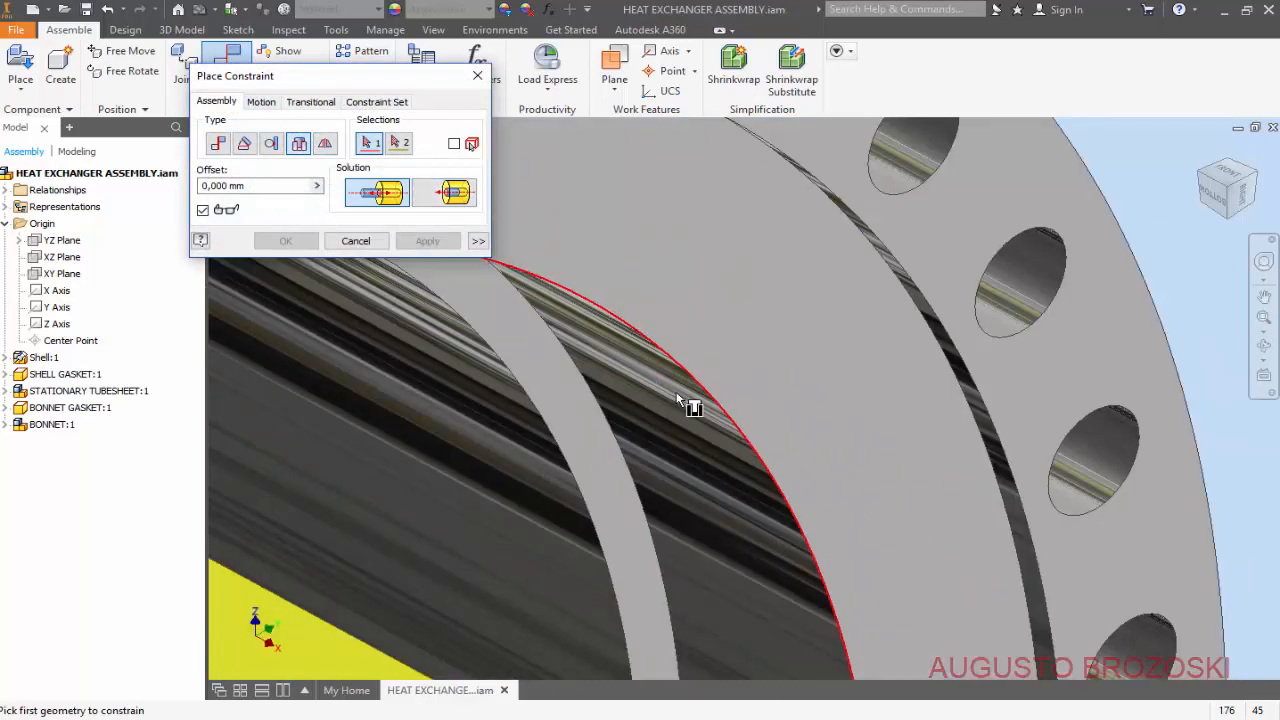
pyautogui.scroll(-4, 728, 390)
pyautogui.scroll(3, 723, 388)
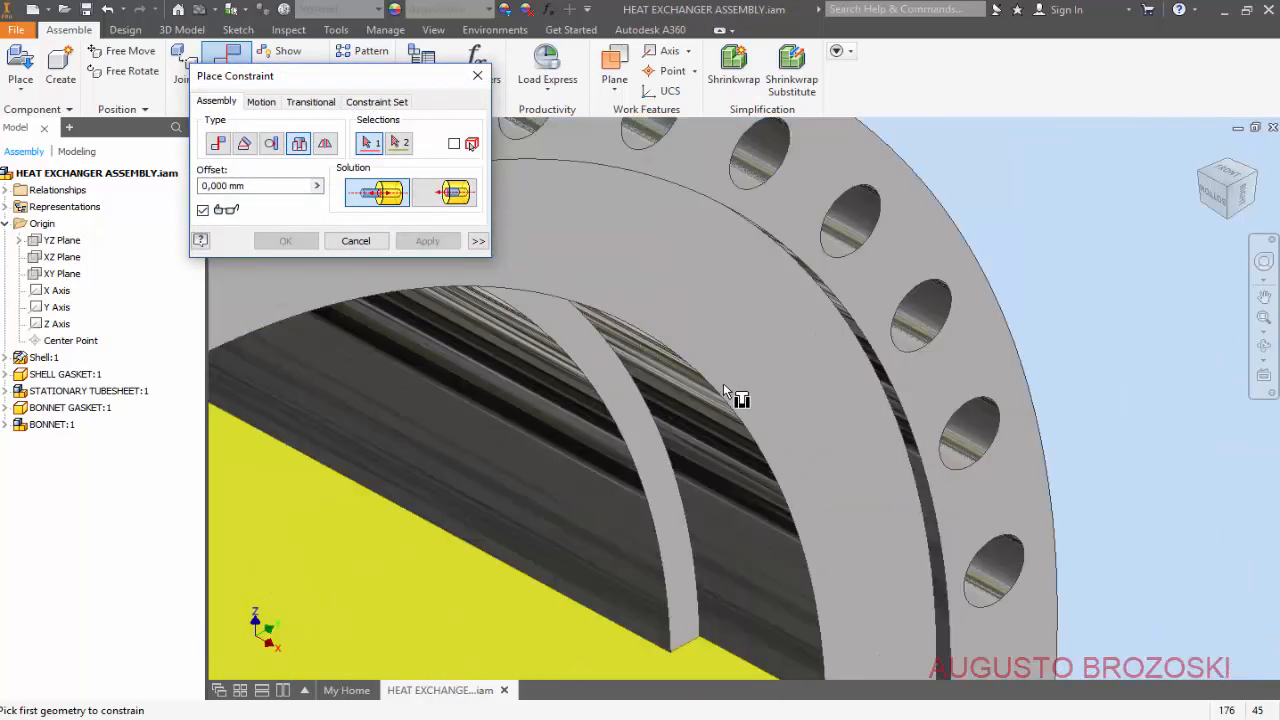
pyautogui.click(712, 391)
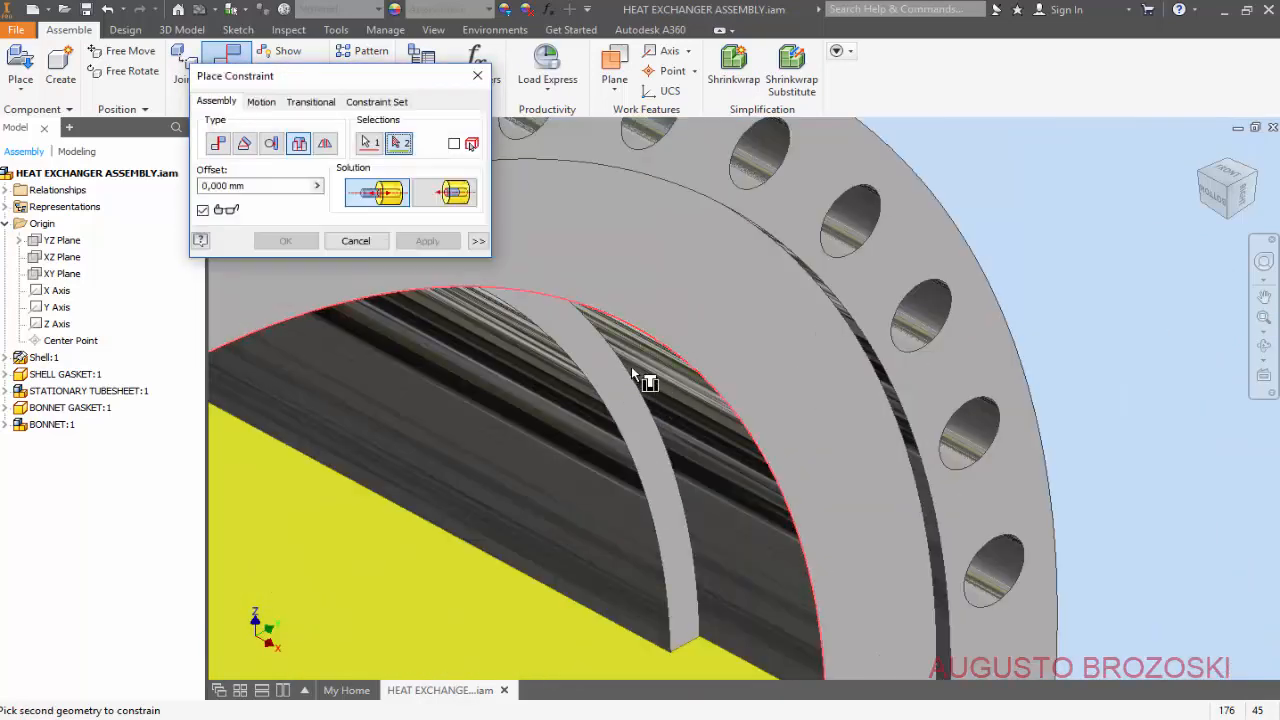
pyautogui.scroll(-5, 640, 375)
pyautogui.scroll(4, 684, 425)
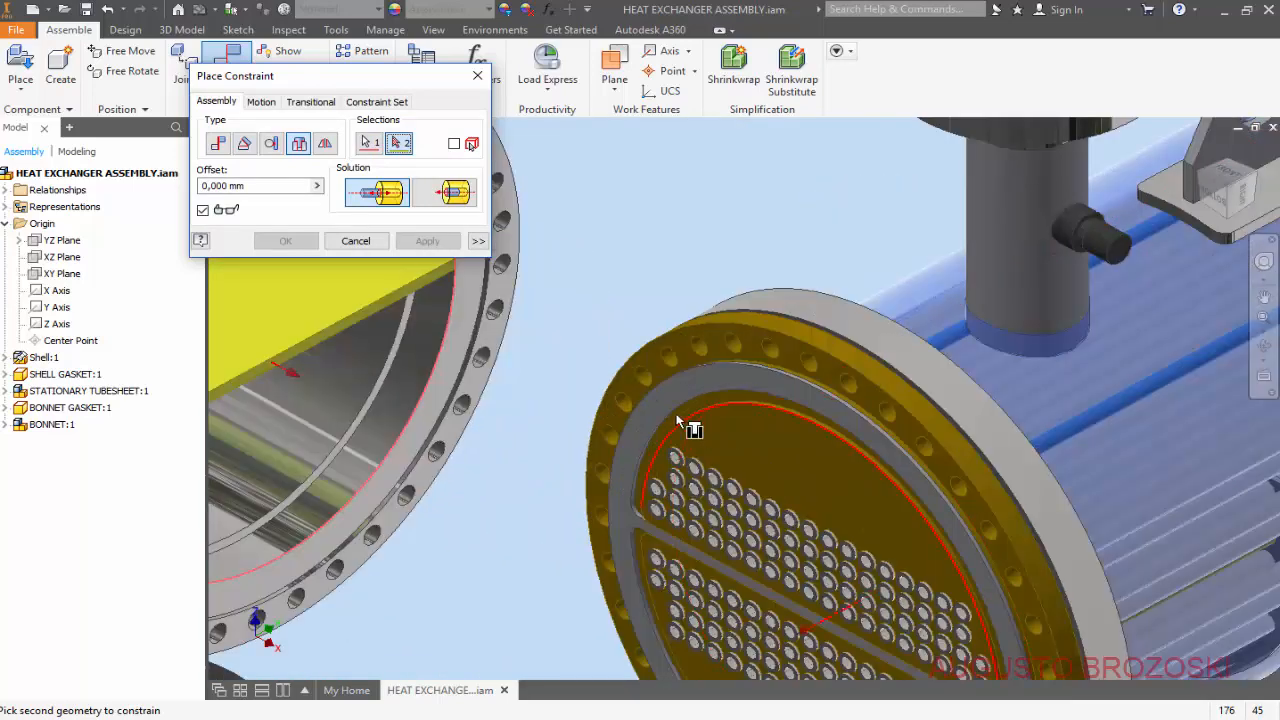
pyautogui.scroll(3, 676, 413)
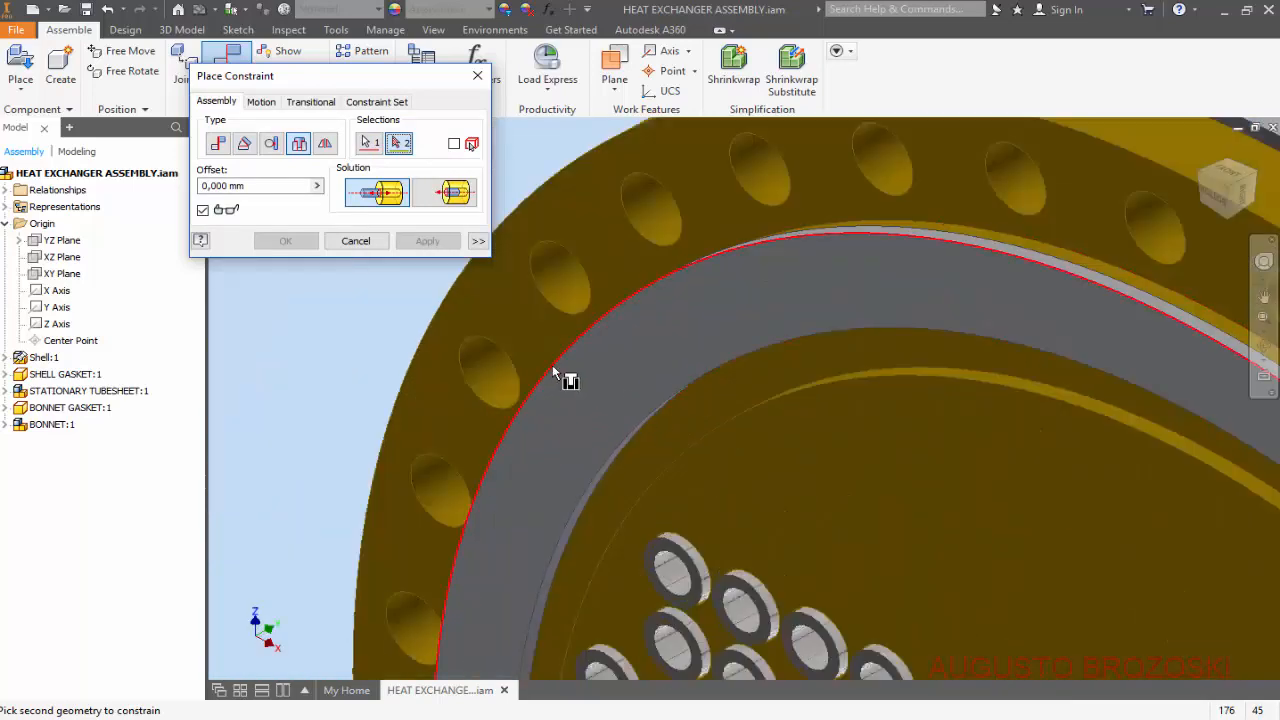
pyautogui.click(553, 368)
pyautogui.scroll(2, 650, 349)
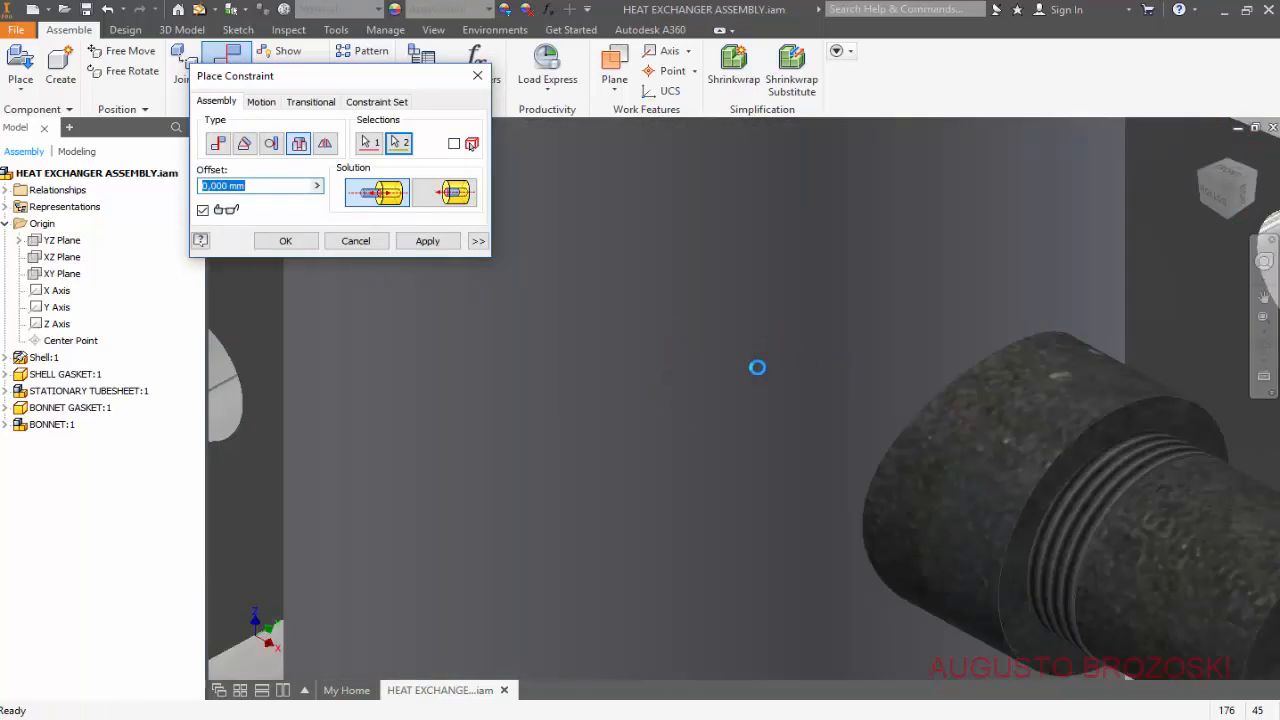
pyautogui.scroll(-6, 748, 400)
pyautogui.scroll(3, 812, 458)
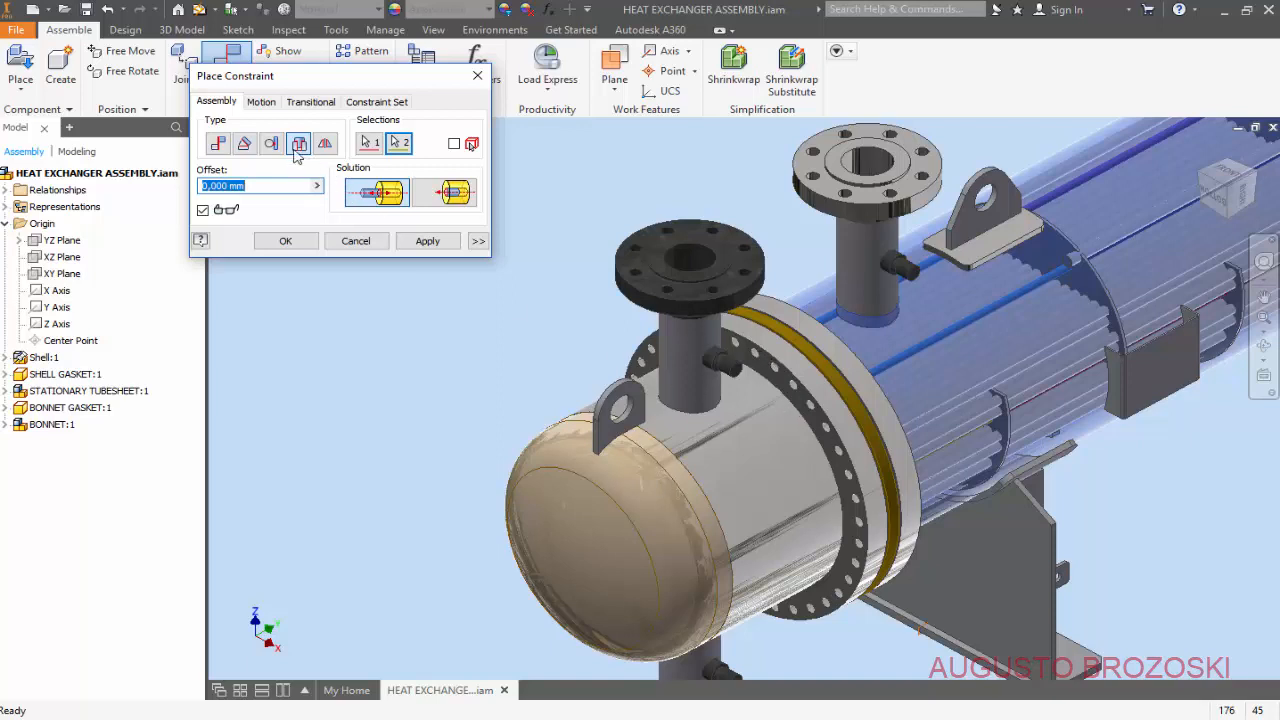
pyautogui.click(428, 242)
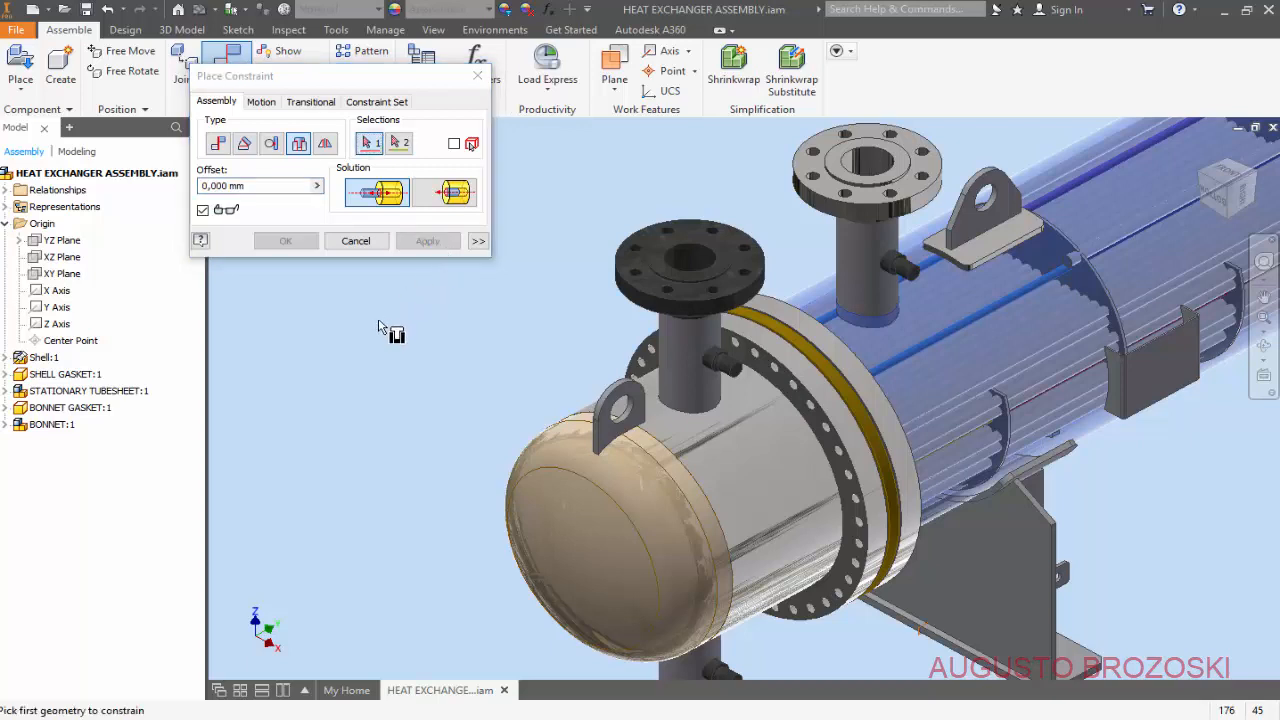
pyautogui.click(355, 241)
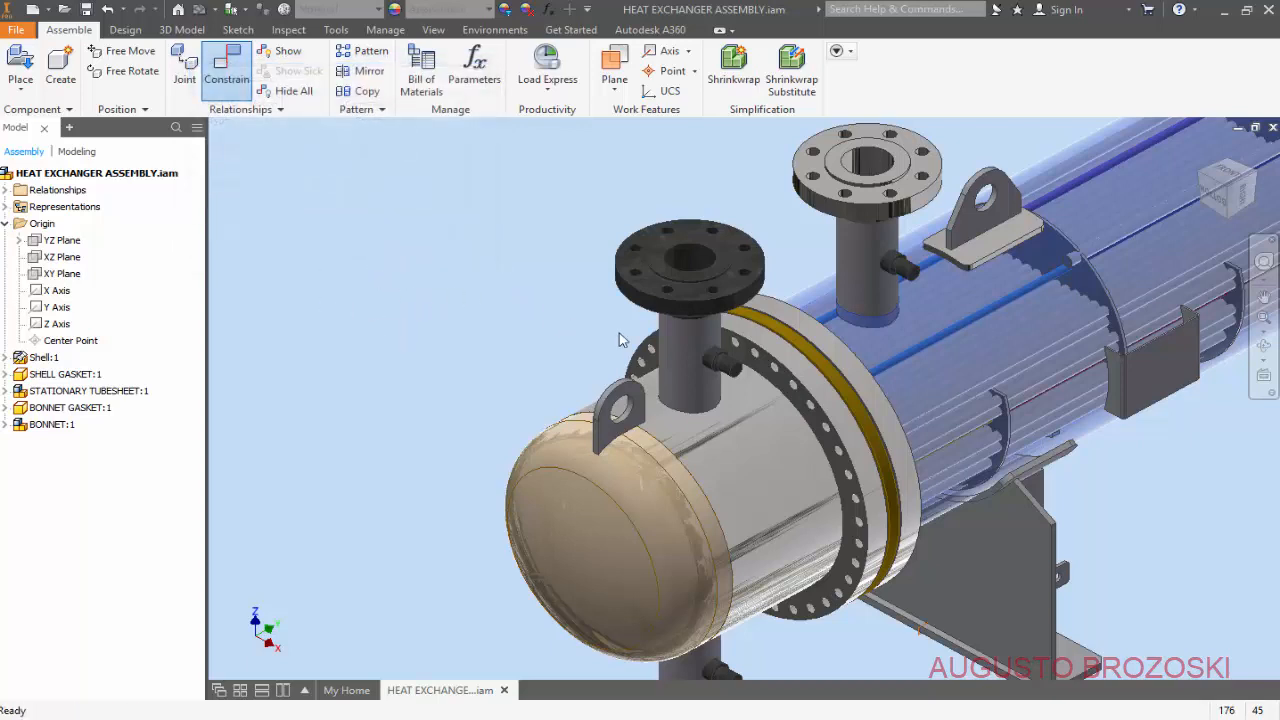
# Test the bonnet's remaining rotational freedom by trying to turn it about the exchanger axis.
pyautogui.moveTo(620, 340); pyautogui.dragTo(637, 312)
pyautogui.moveTo(662, 311); pyautogui.dragTo(703, 326)
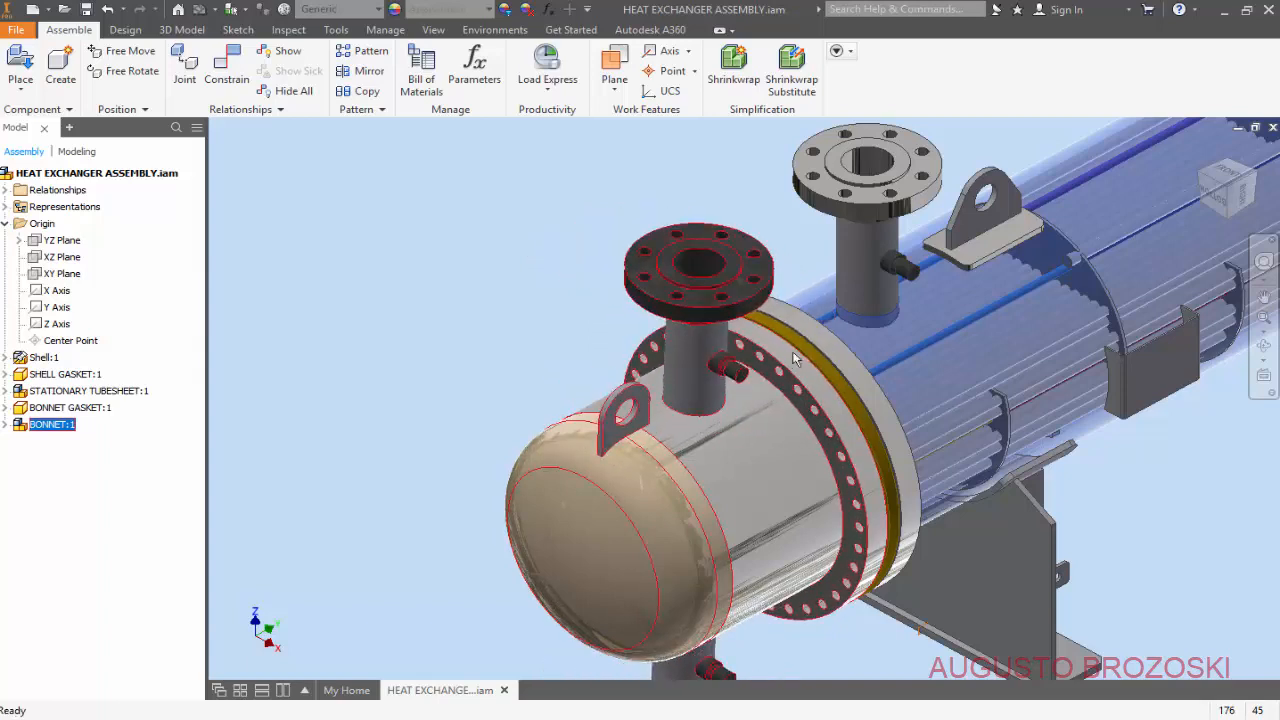
pyautogui.click(300, 272)
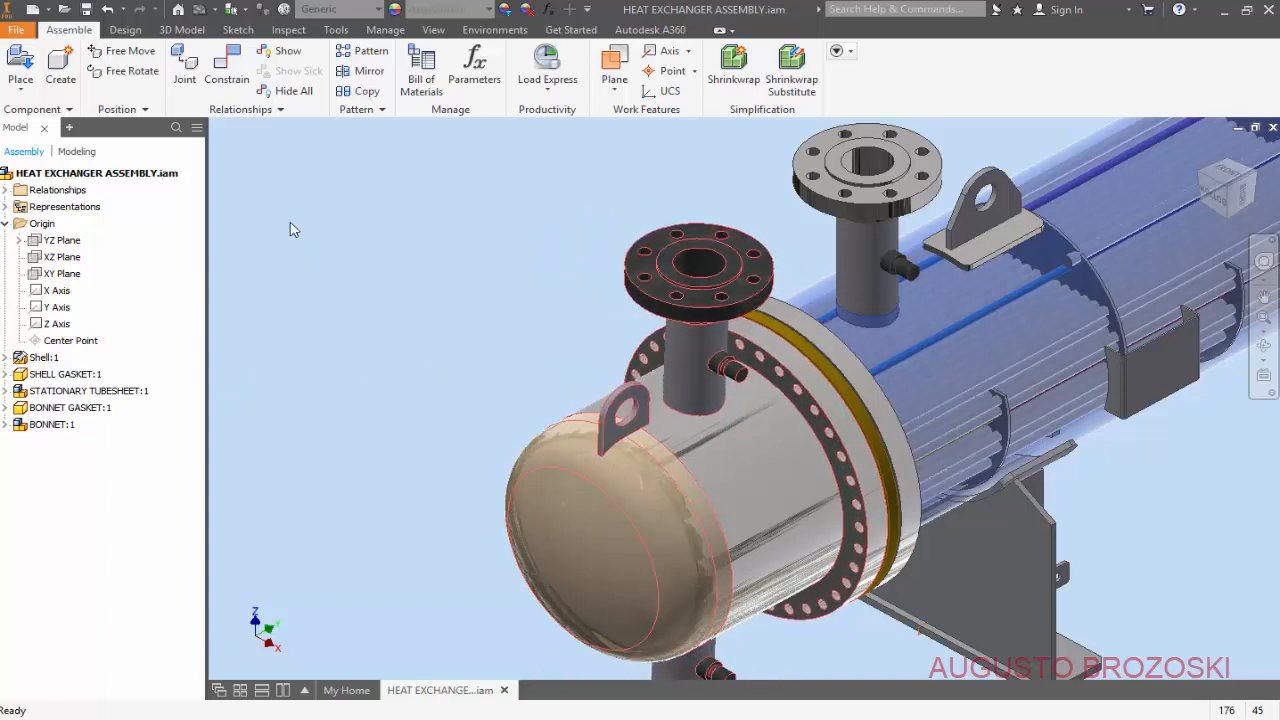
# Mate the bonnet's XZ origin plane to the assembly's YZ origin plane with 0 mm offset, and save the assembly.
pyautogui.click(224, 100)
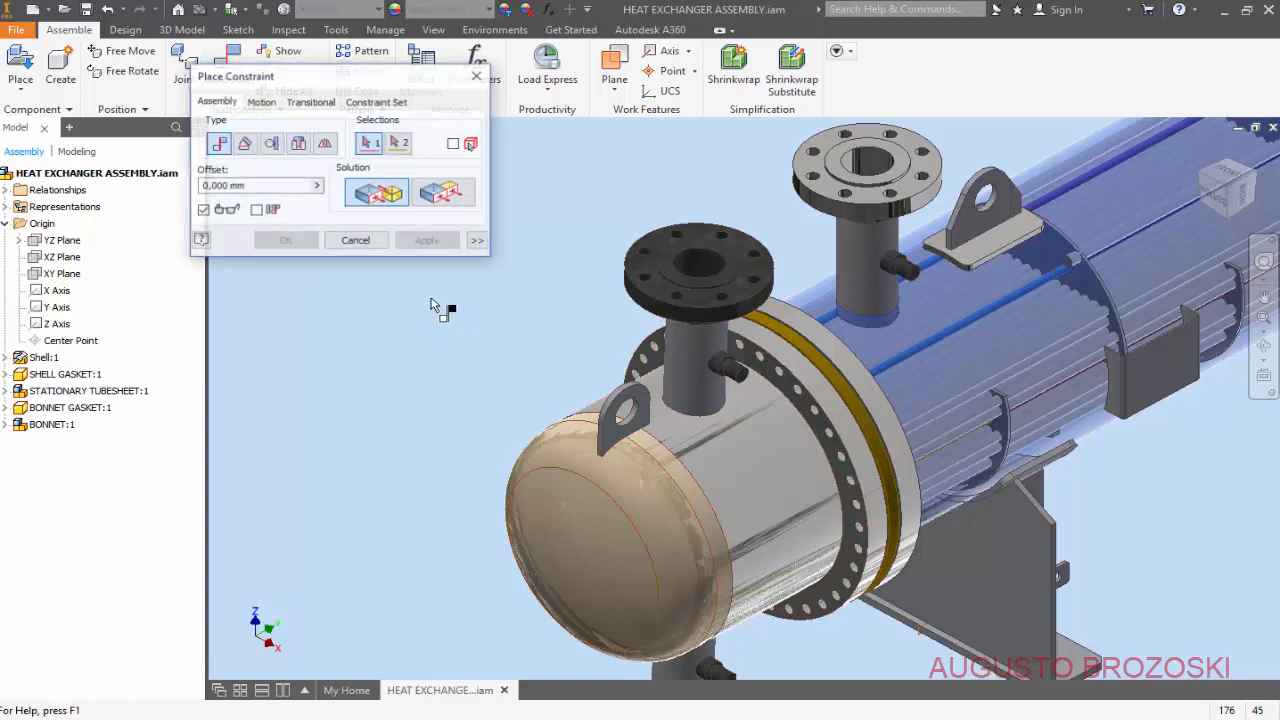
pyautogui.click(6, 426)
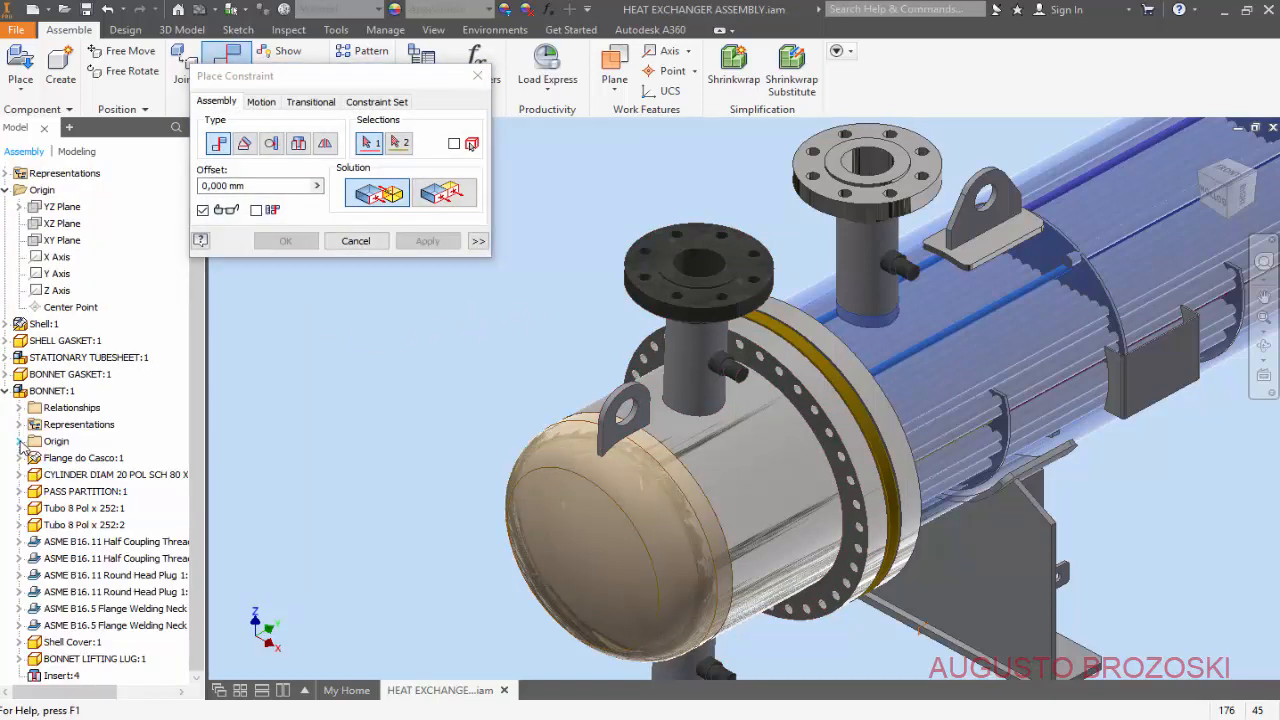
pyautogui.click(20, 441)
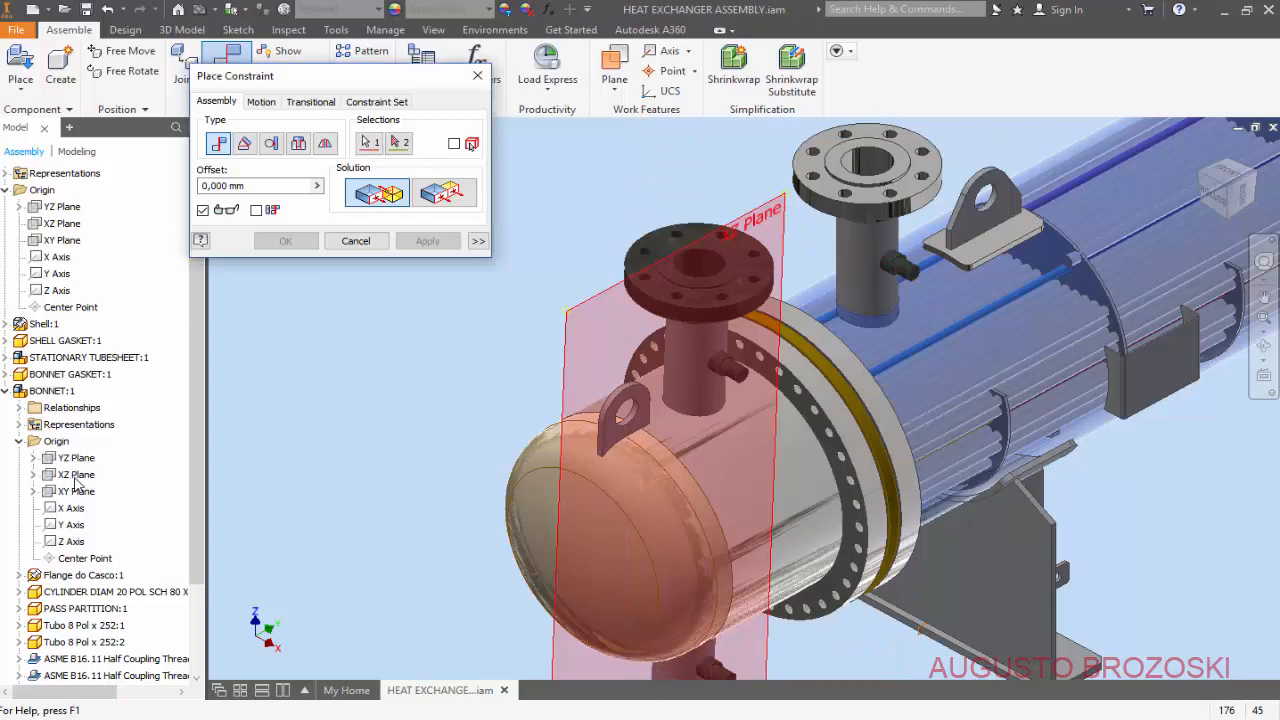
pyautogui.click(78, 482)
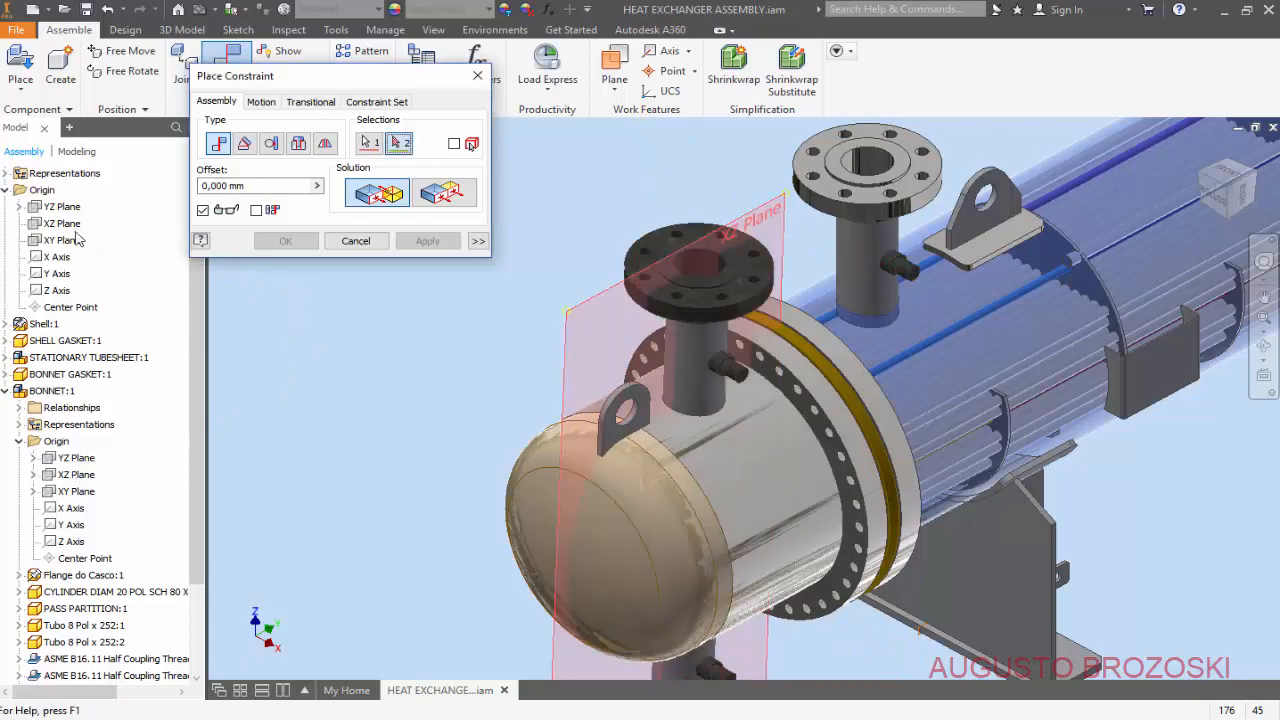
pyautogui.scroll(2, 20, 175)
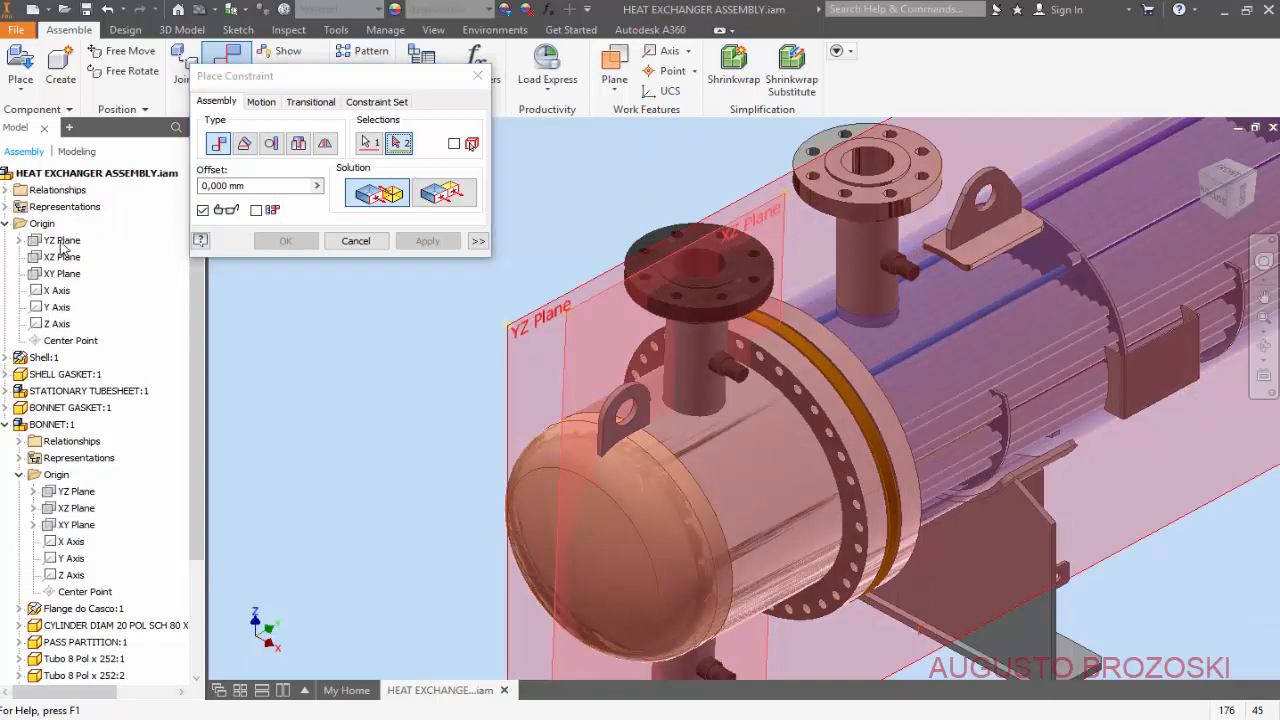
pyautogui.click(61, 243)
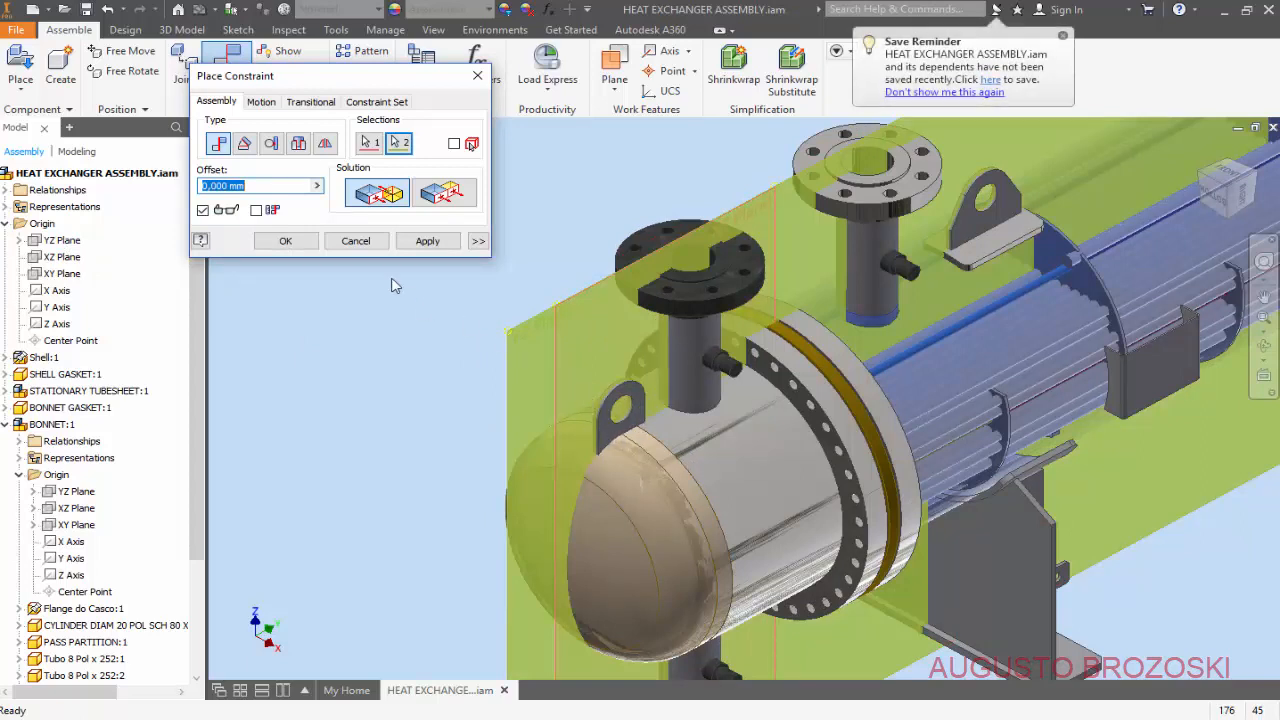
pyautogui.click(424, 242)
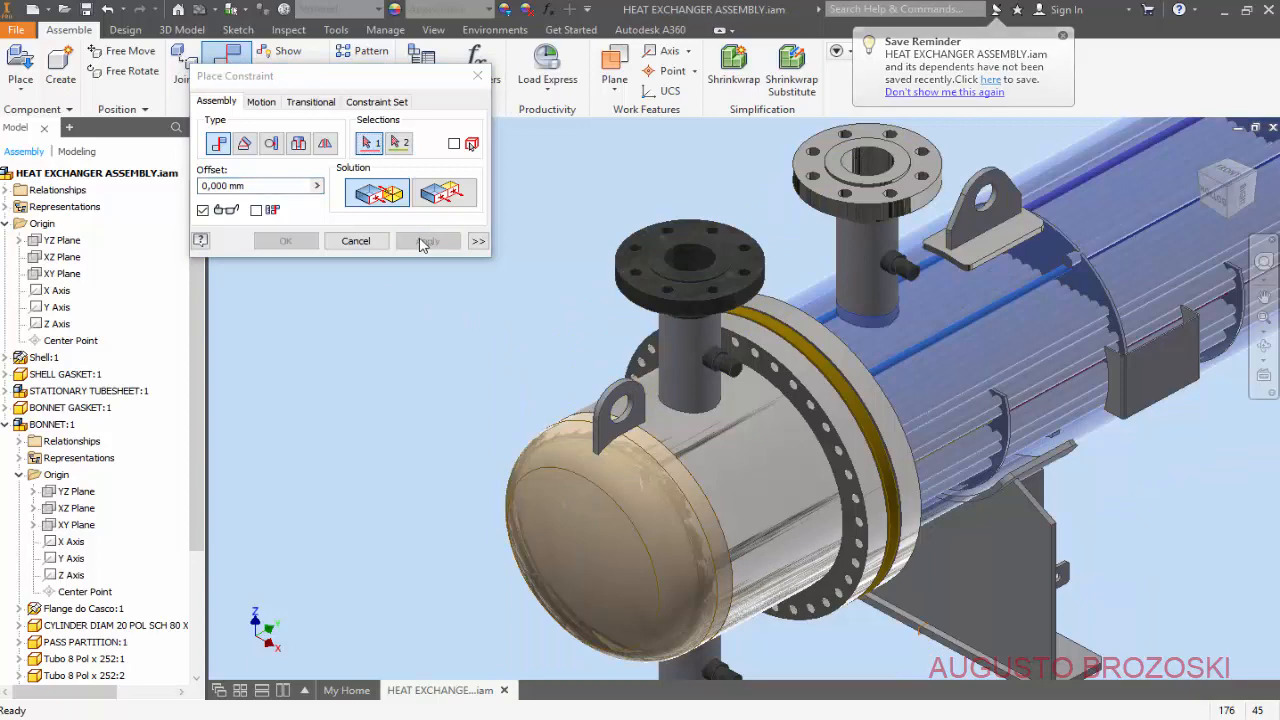
pyautogui.click(356, 241)
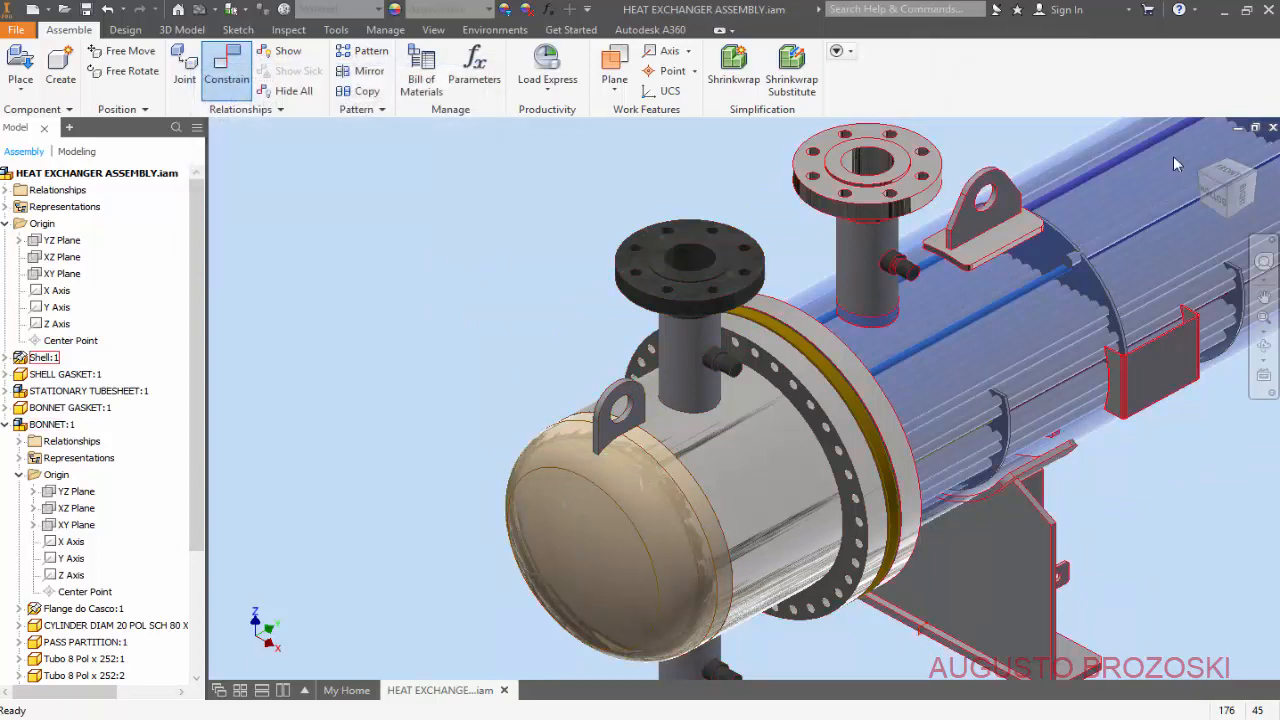
pyautogui.click(1206, 158)
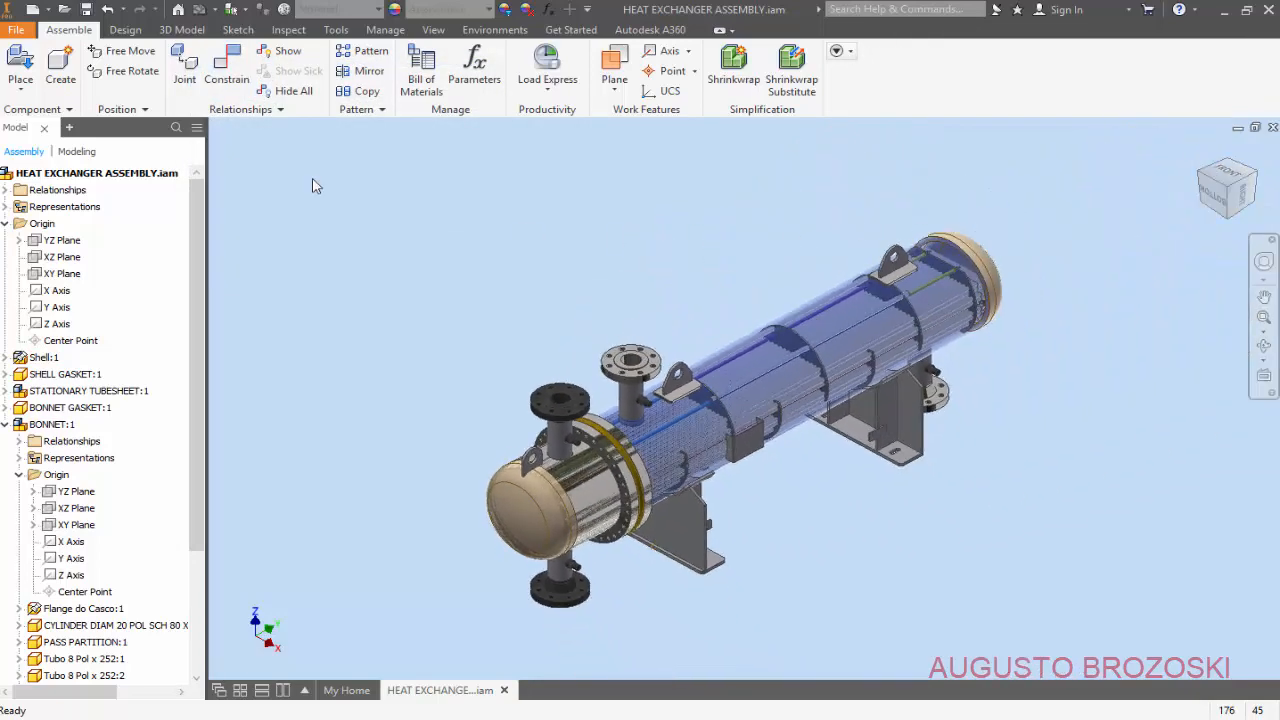
pyautogui.click(86, 9)
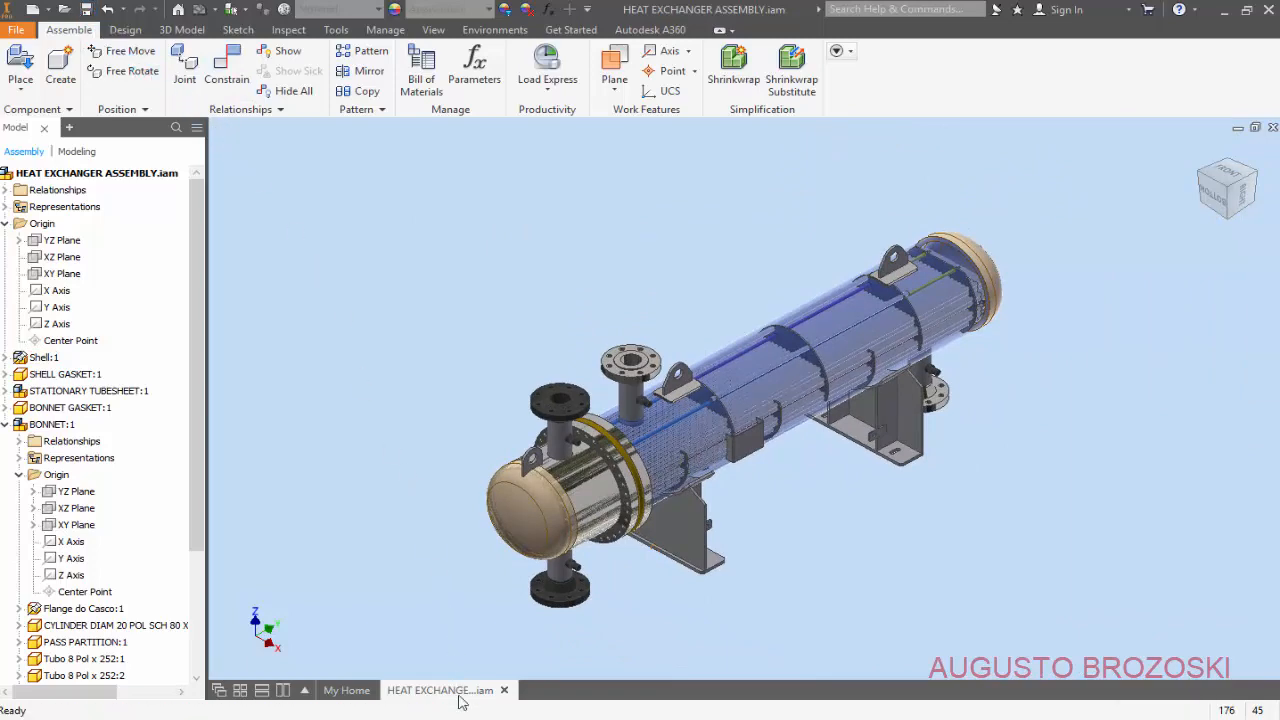
# Switch to the assembly drawing PDF in Acrobat Reader and check the parts list for the studs.
pyautogui.hotkey('alt', 'Tab')
pyautogui.scroll(1, 255, 418)
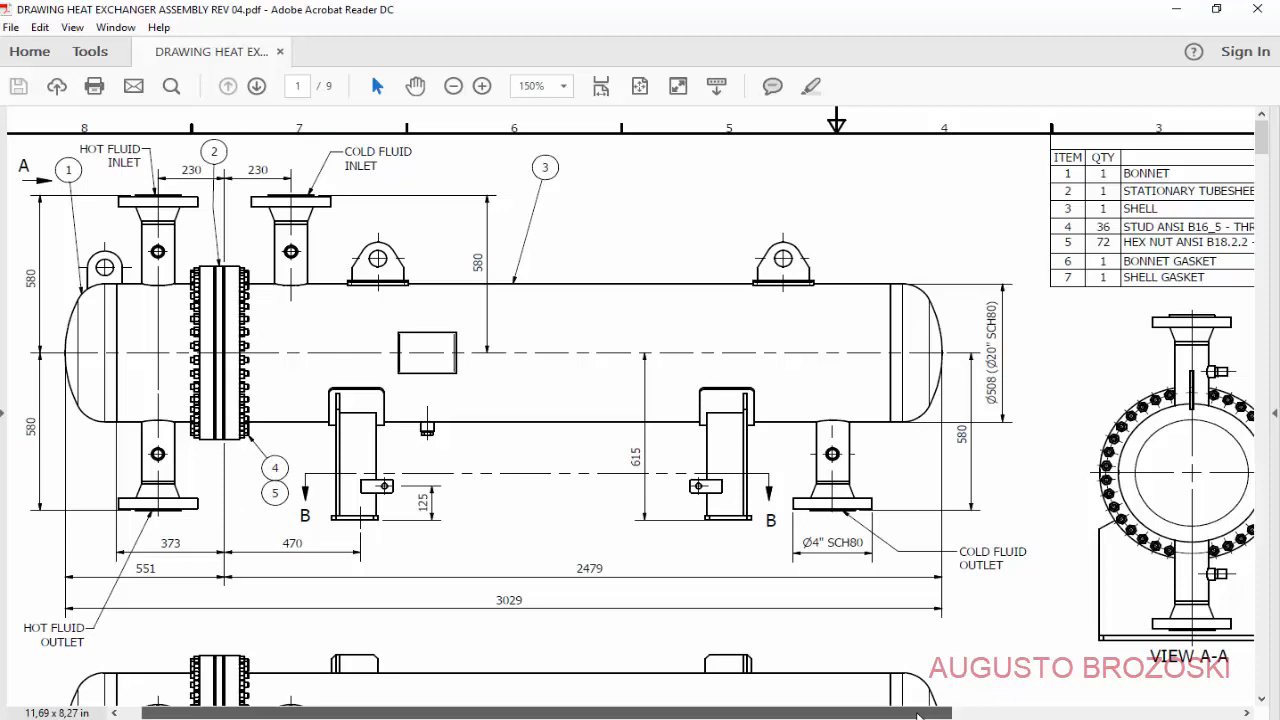
pyautogui.moveTo(917, 714); pyautogui.dragTo(985, 716)
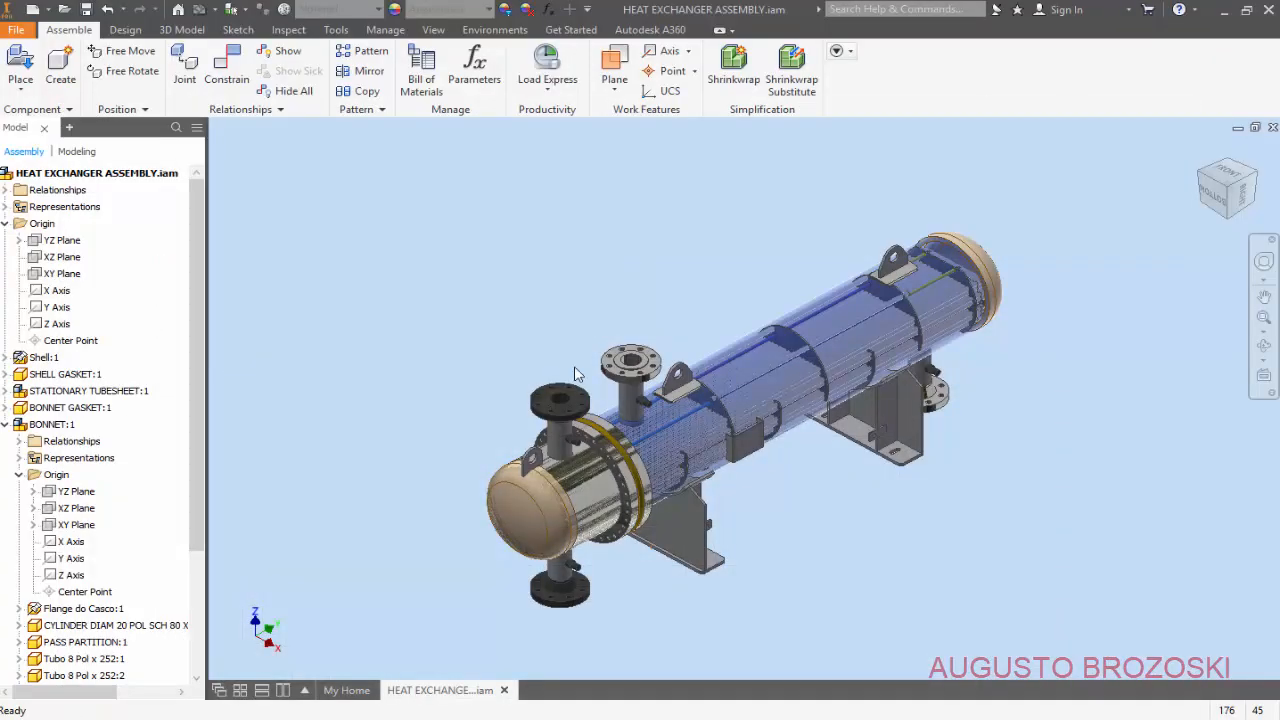
# Return to Inventor and place one STUD DIAM 3_4 X 200.ipt in open space beside the bonnet's upper nozzle.
pyautogui.click(20, 62)
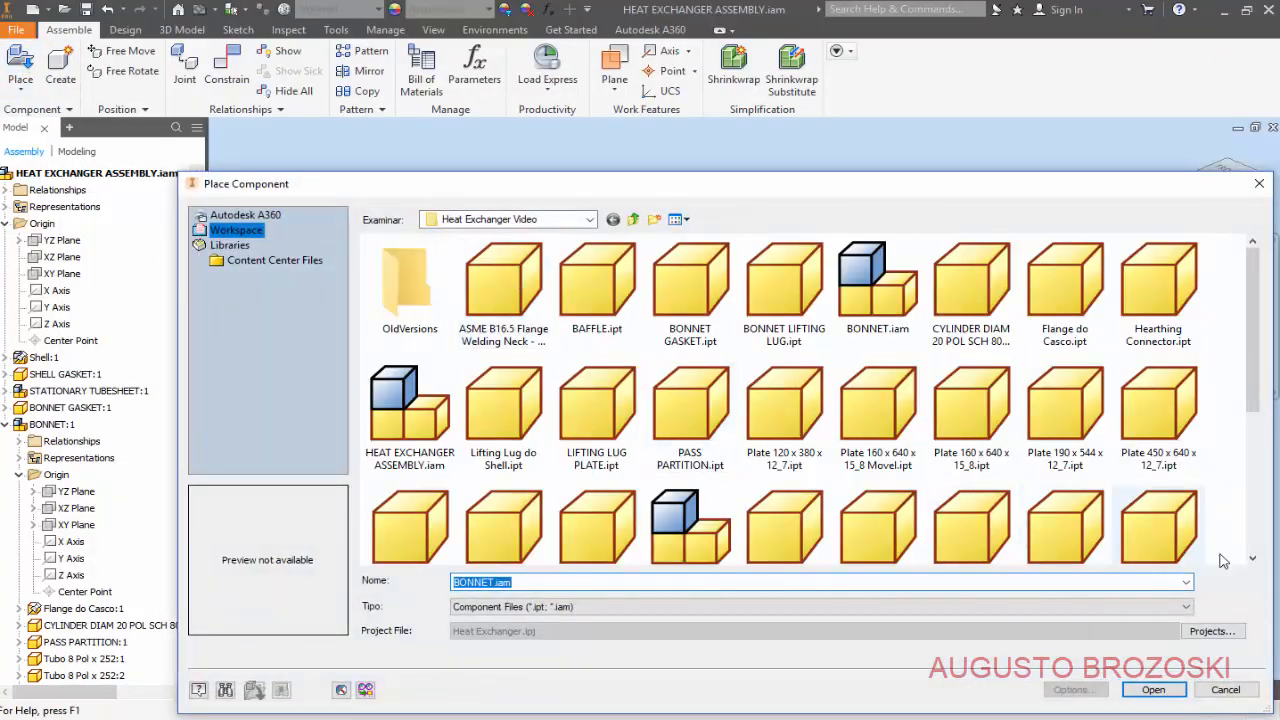
pyautogui.scroll(-5, 1247, 545)
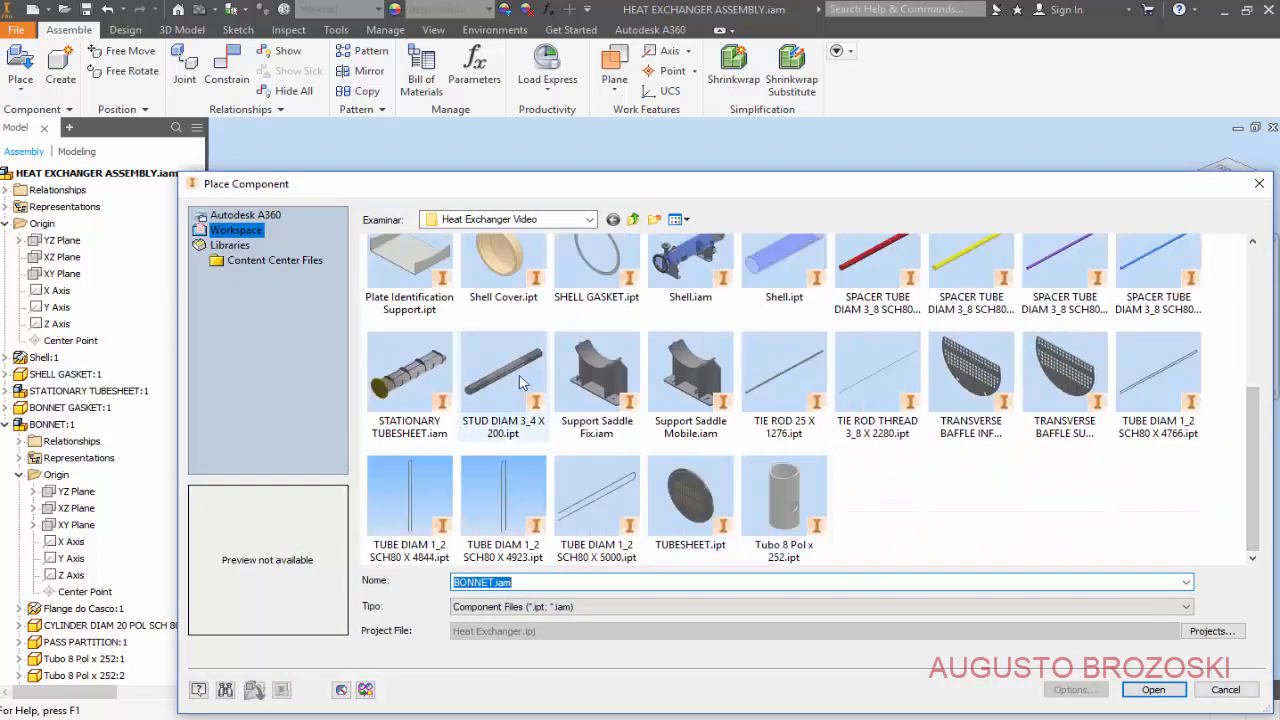
pyautogui.click(505, 420)
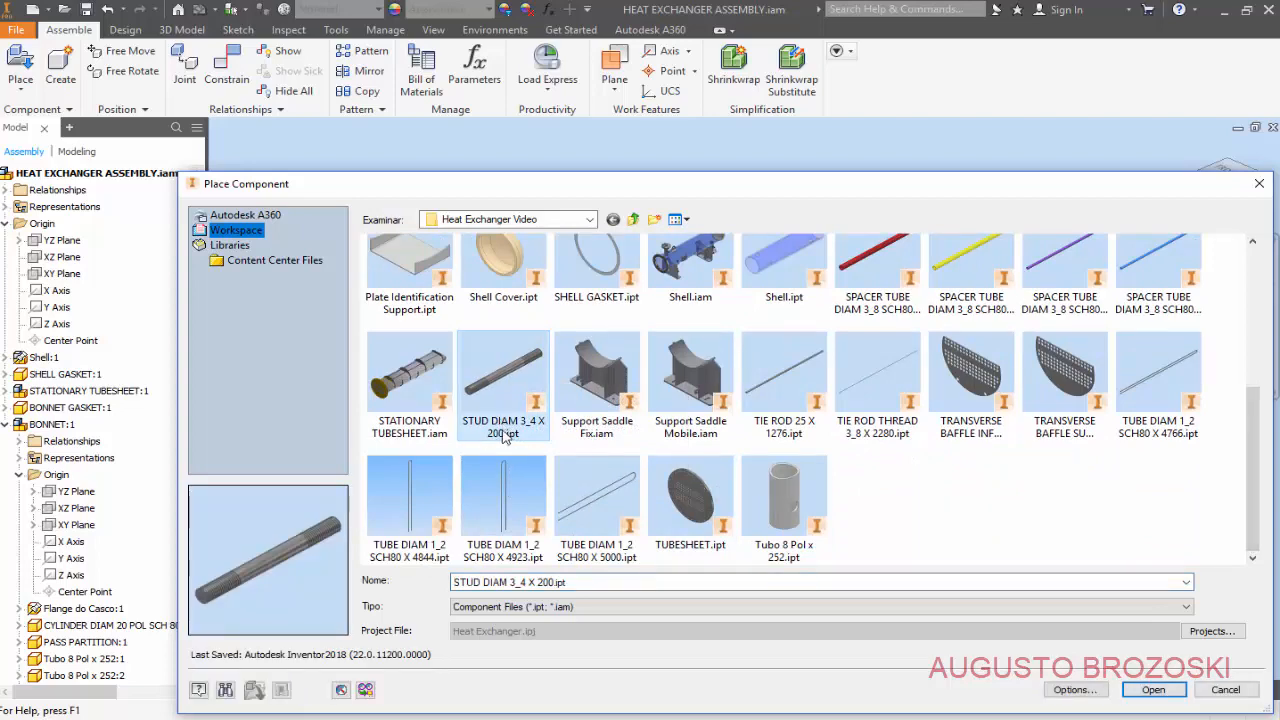
pyautogui.click(1152, 689)
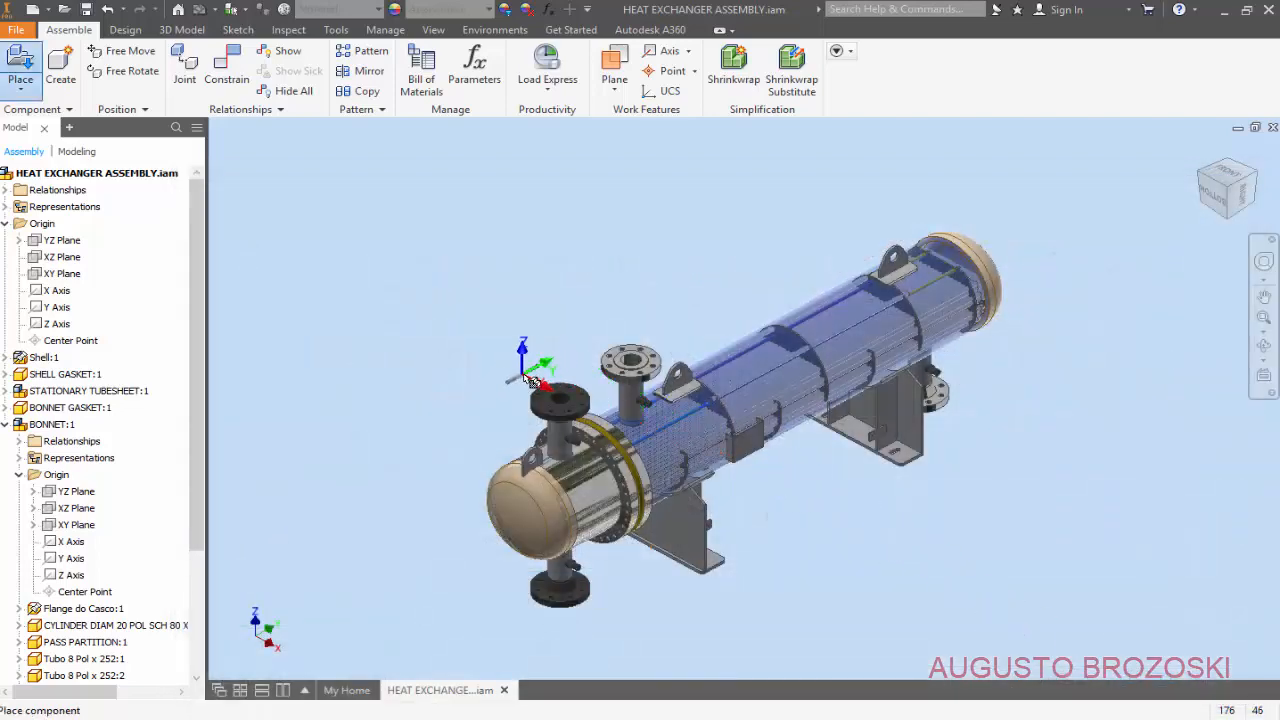
pyautogui.scroll(3, 535, 388)
pyautogui.scroll(2, 530, 385)
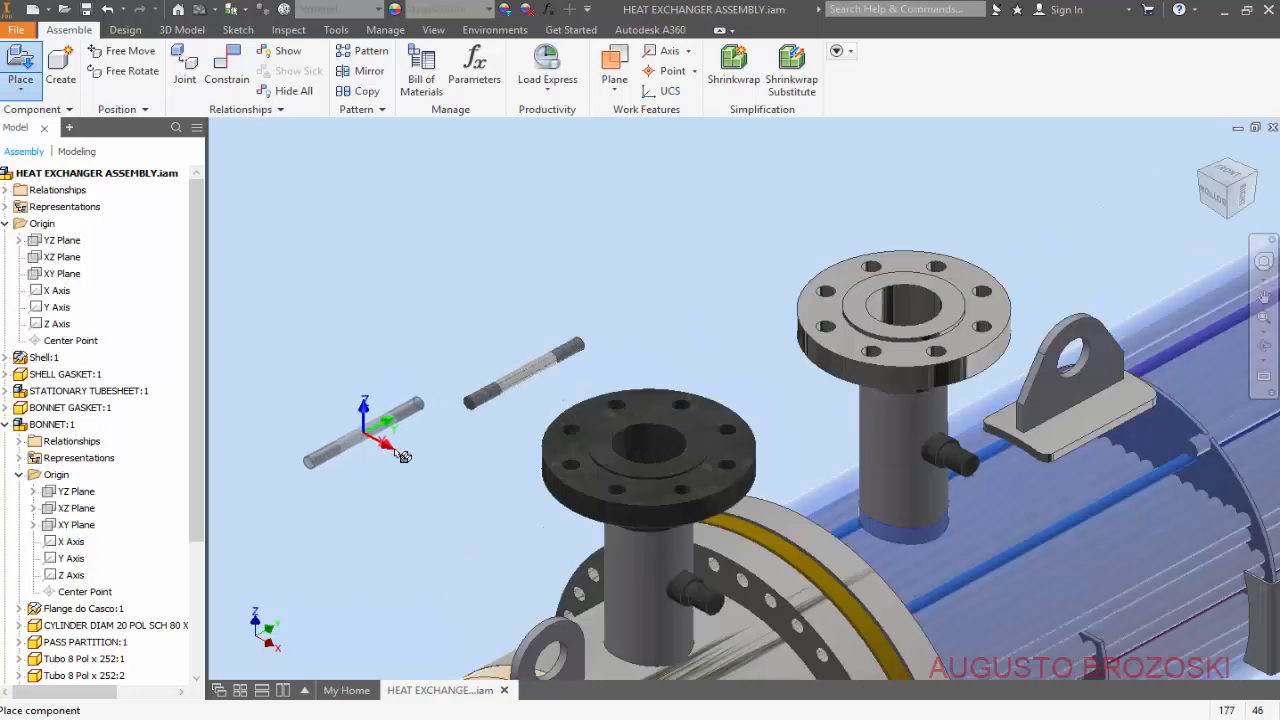
pyautogui.press('Escape')
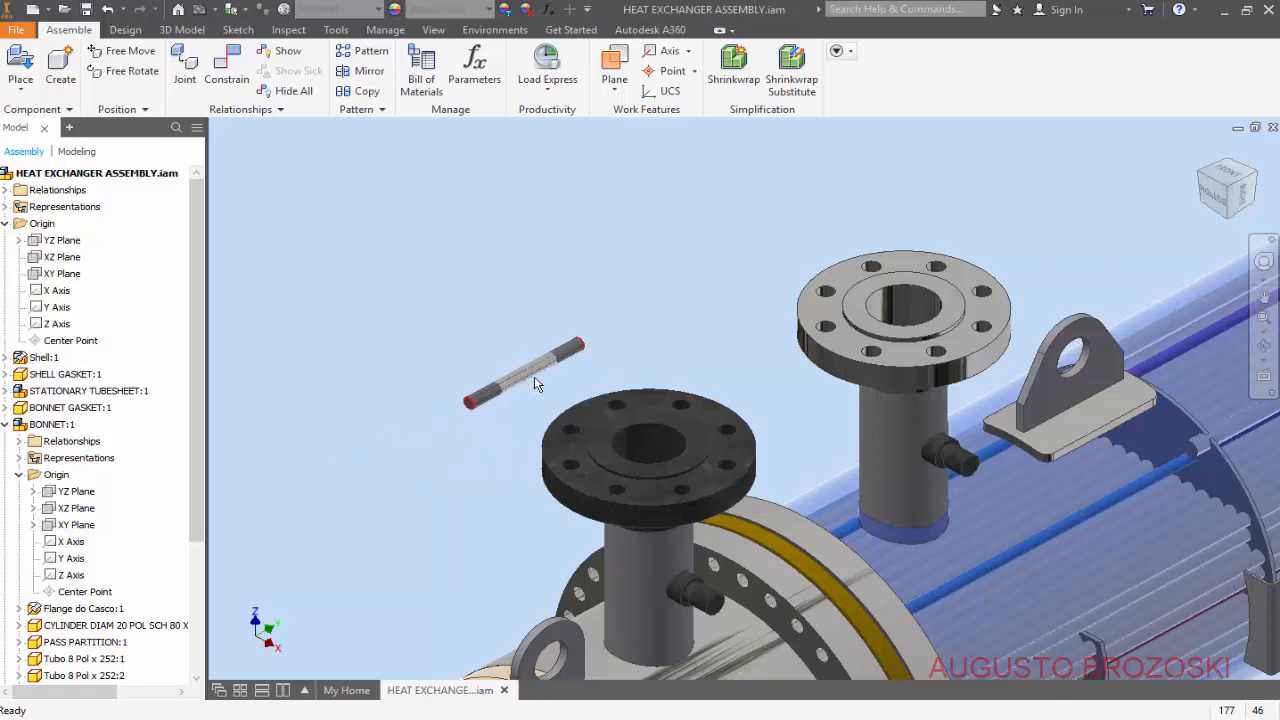
# Make the stationary tubesheet's XZ origin plane visible.
pyautogui.scroll(3, 750, 540)
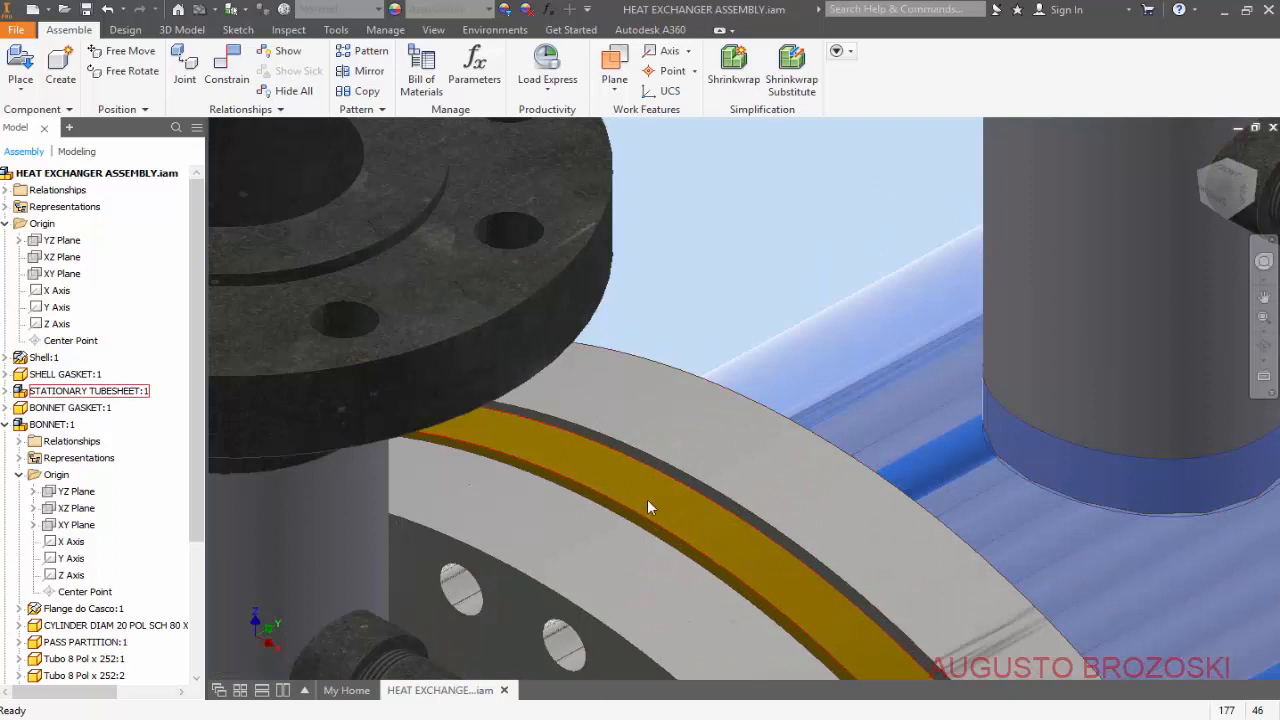
pyautogui.scroll(-4, 700, 510)
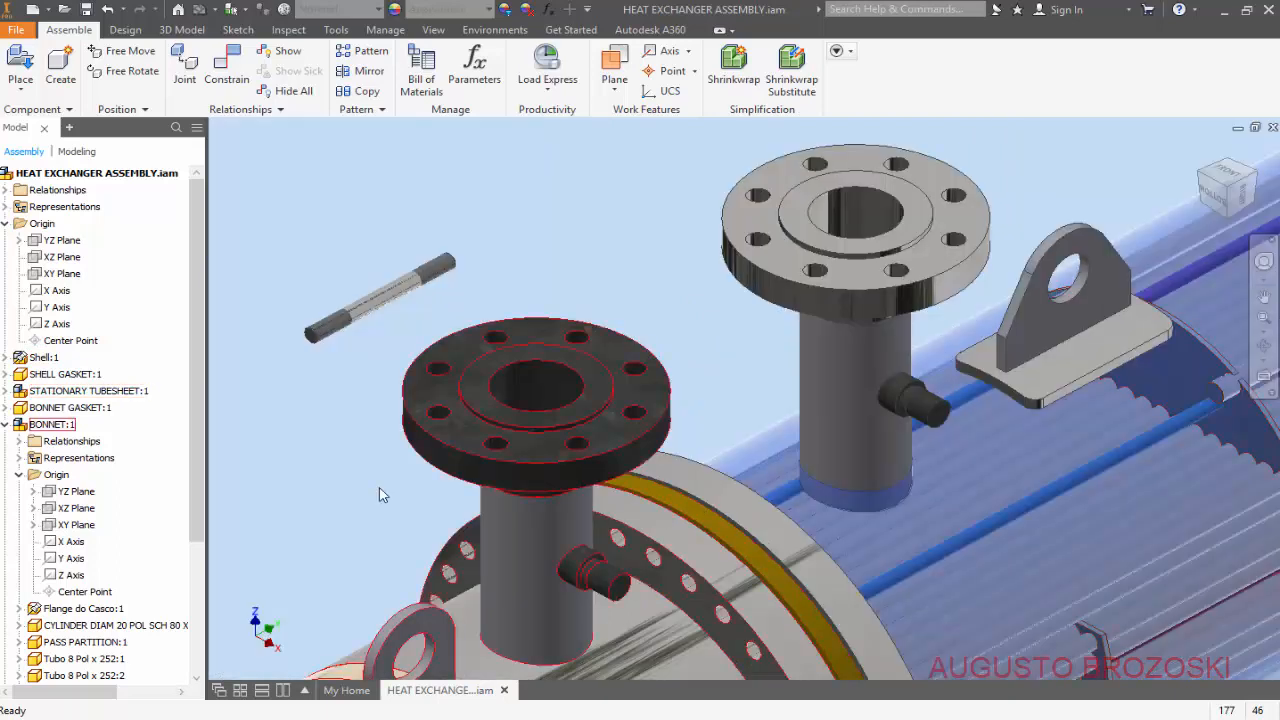
pyautogui.click(6, 391)
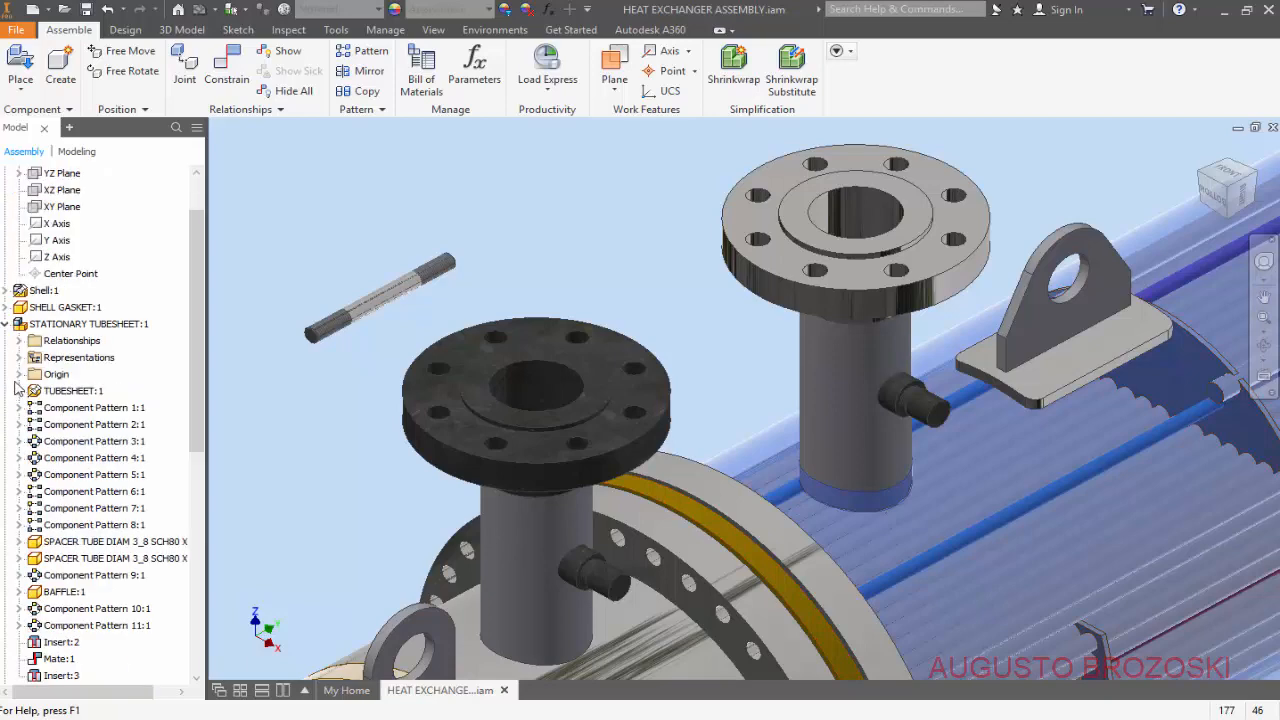
pyautogui.click(19, 375)
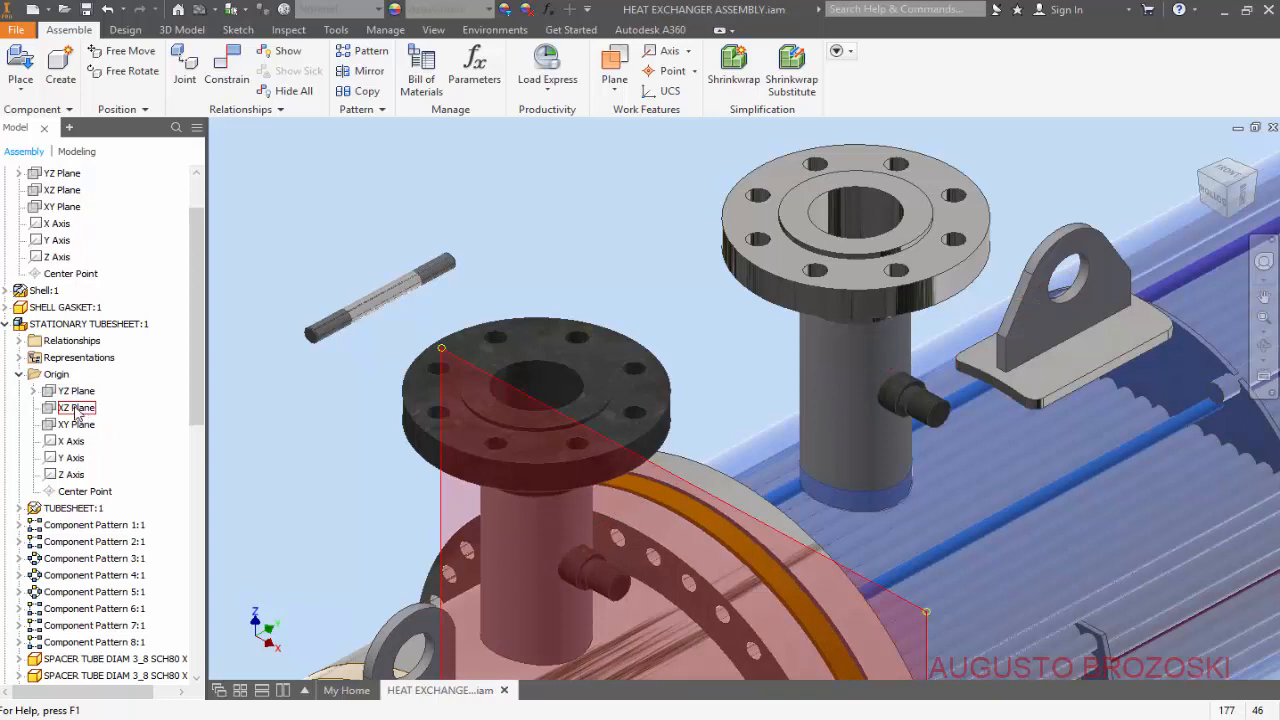
pyautogui.rightClick(76, 411)
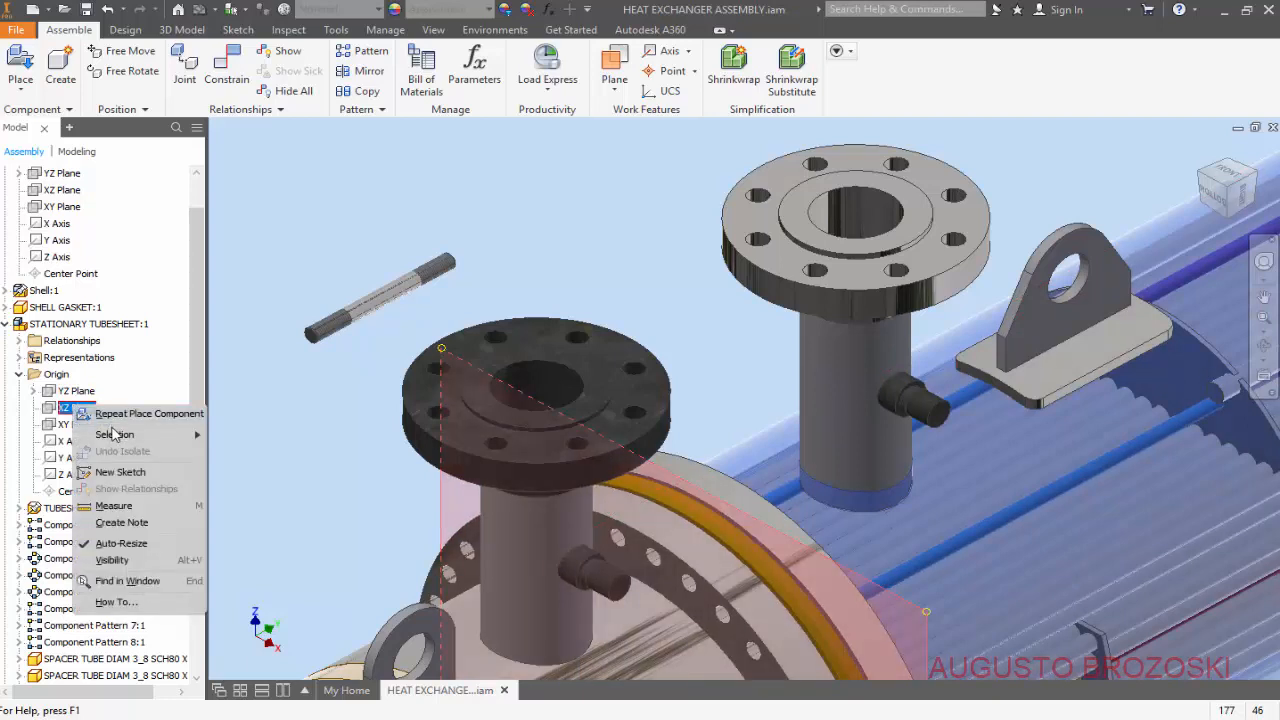
pyautogui.click(124, 560)
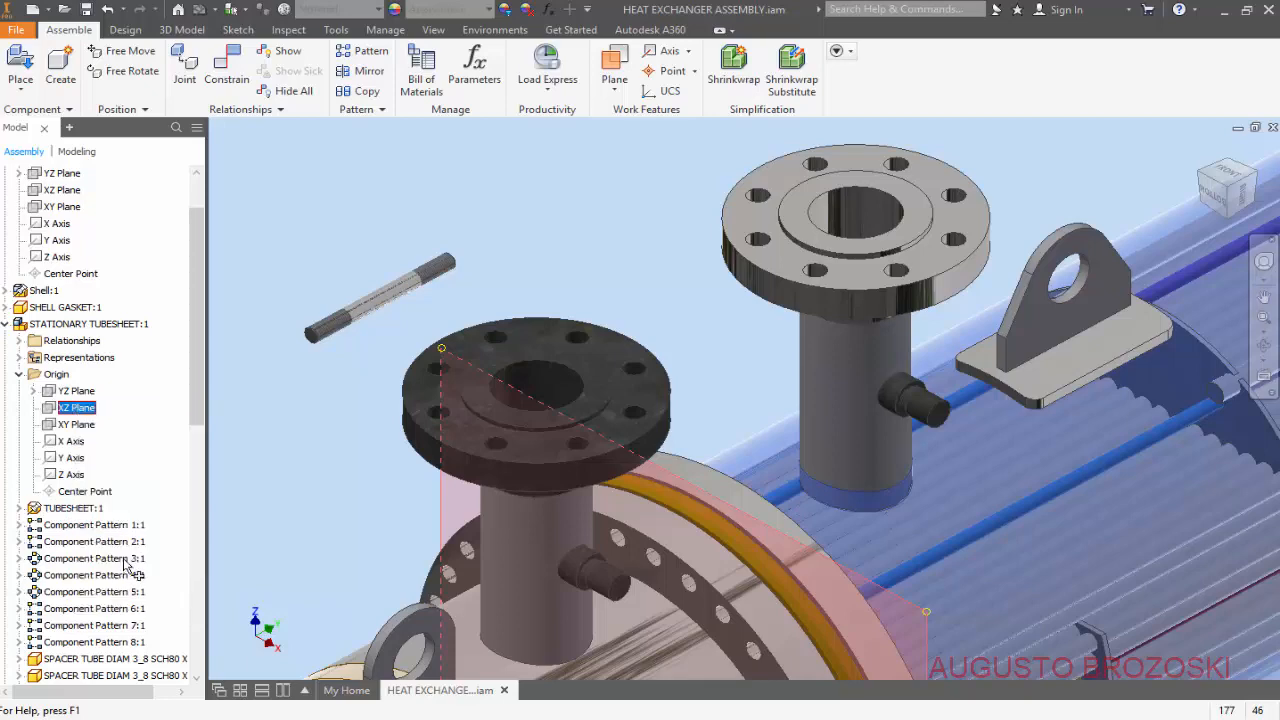
pyautogui.click(297, 461)
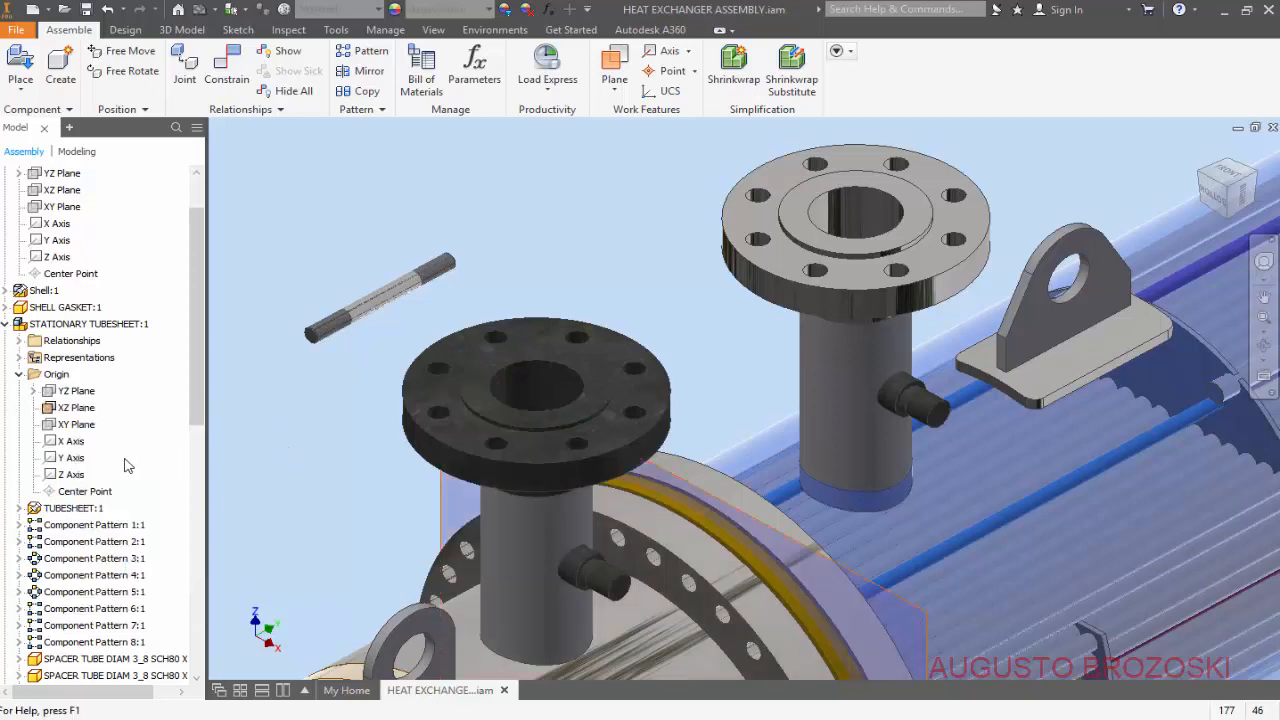
# Make the XZ origin plane of the STUD DIAM 3_4 X 200 visible.
pyautogui.scroll(-10, 97, 527)
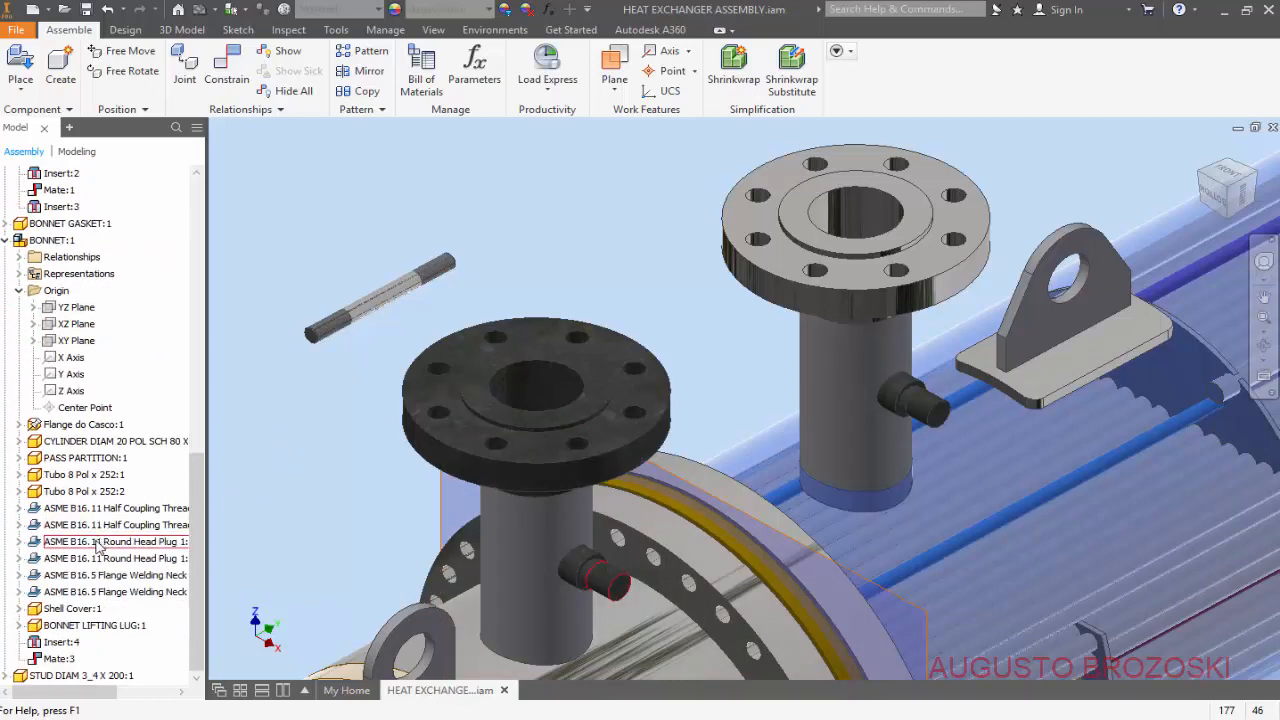
pyautogui.click(5, 676)
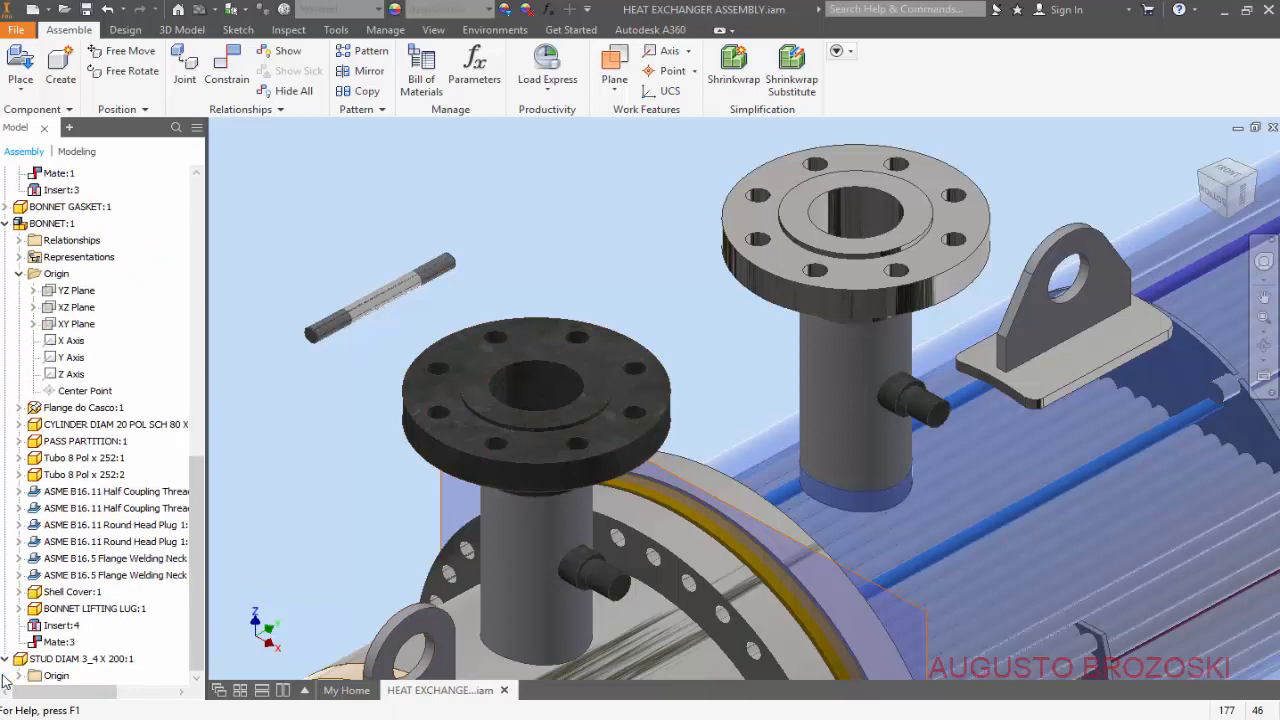
pyautogui.click(19, 676)
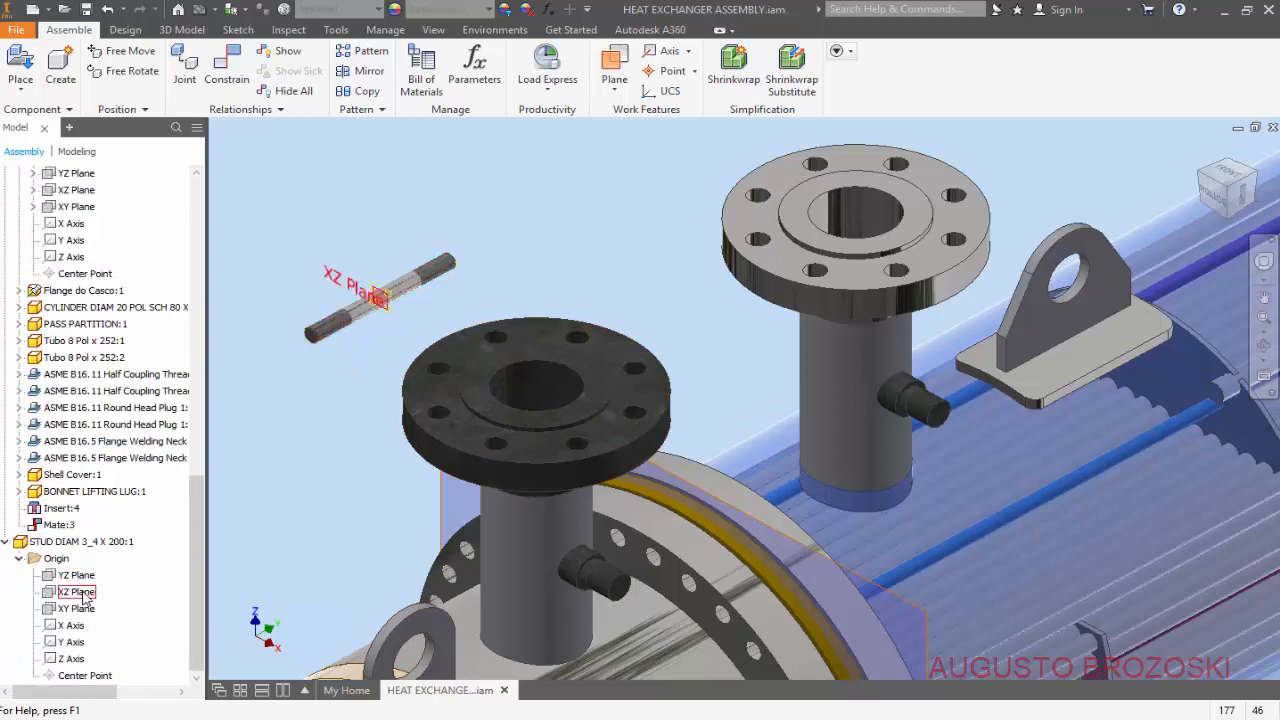
pyautogui.scroll(5, 277, 346)
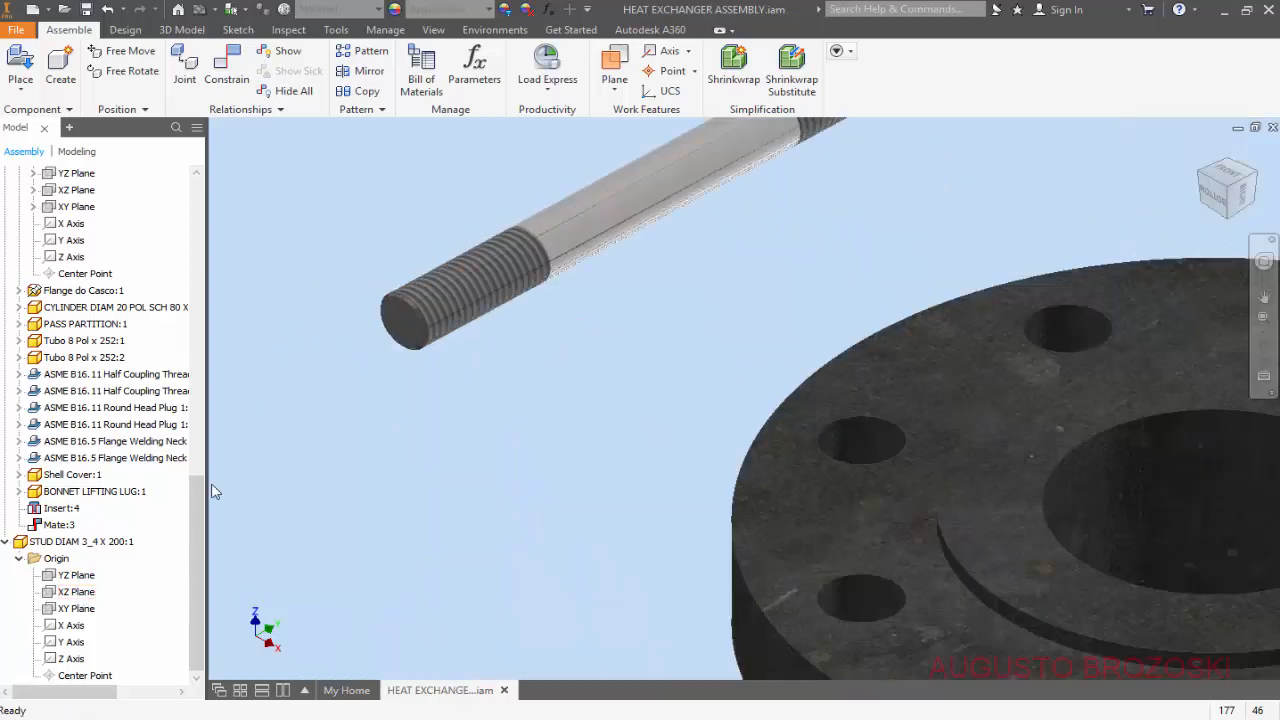
pyautogui.rightClick(84, 595)
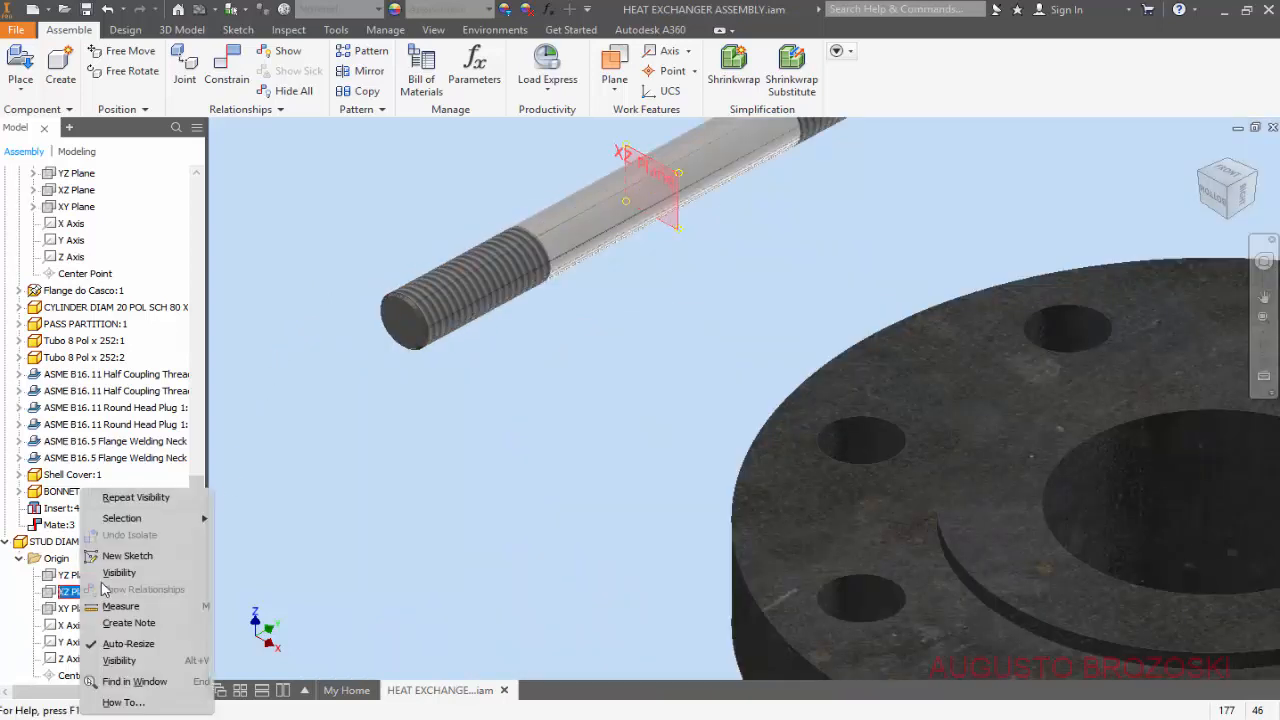
pyautogui.click(120, 572)
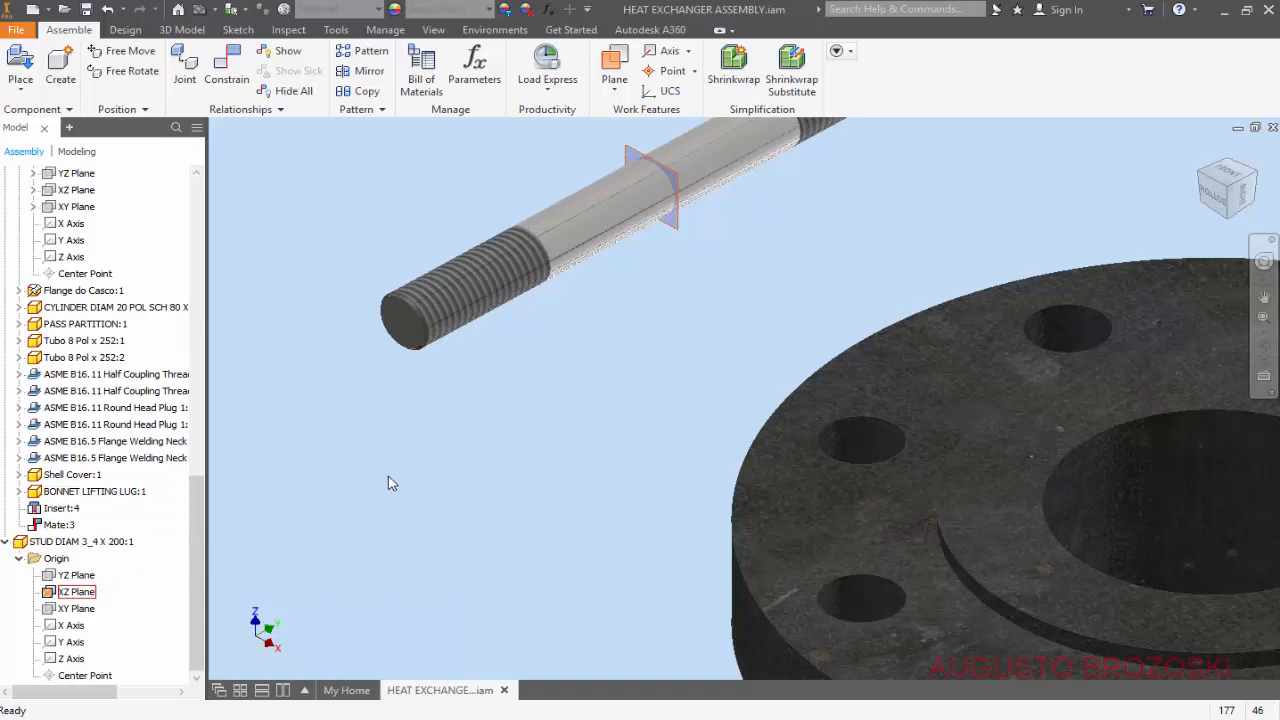
# Mate the stud's XZ origin plane to the stationary tubesheet's XZ origin plane with 0 mm offset.
pyautogui.scroll(-8, 400, 487)
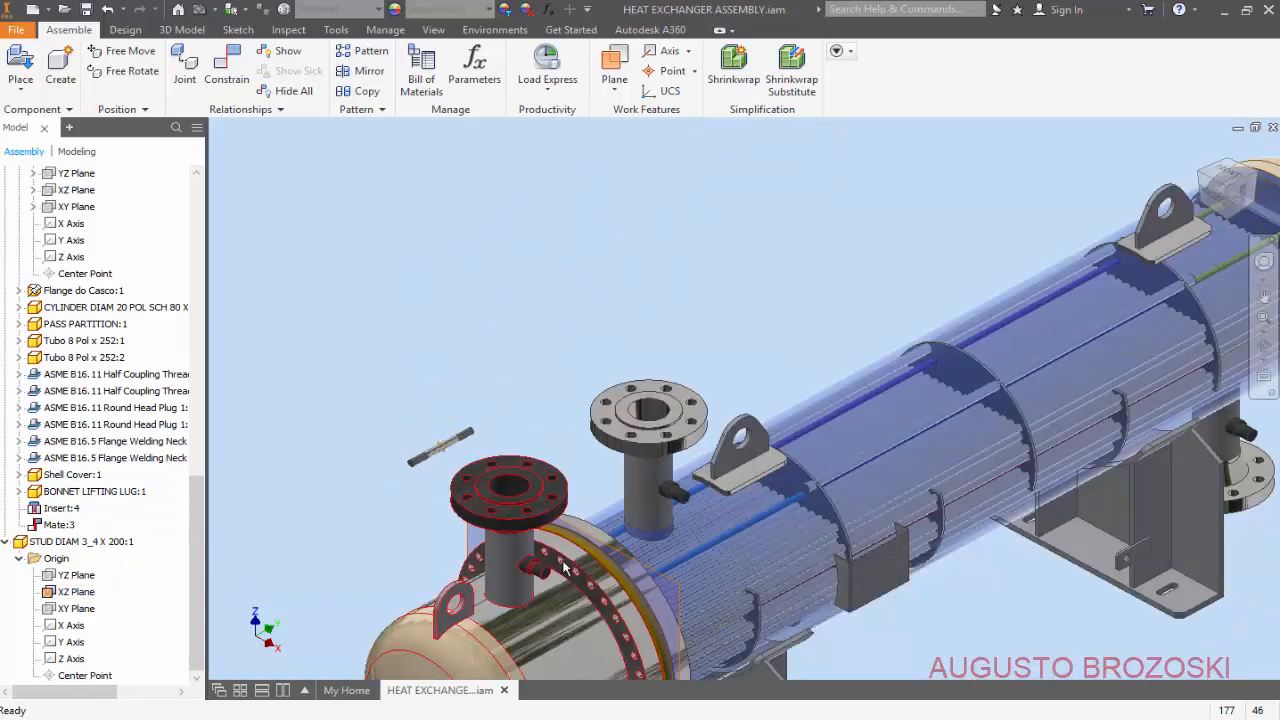
pyautogui.click(1250, 202)
pyautogui.scroll(8, 598, 354)
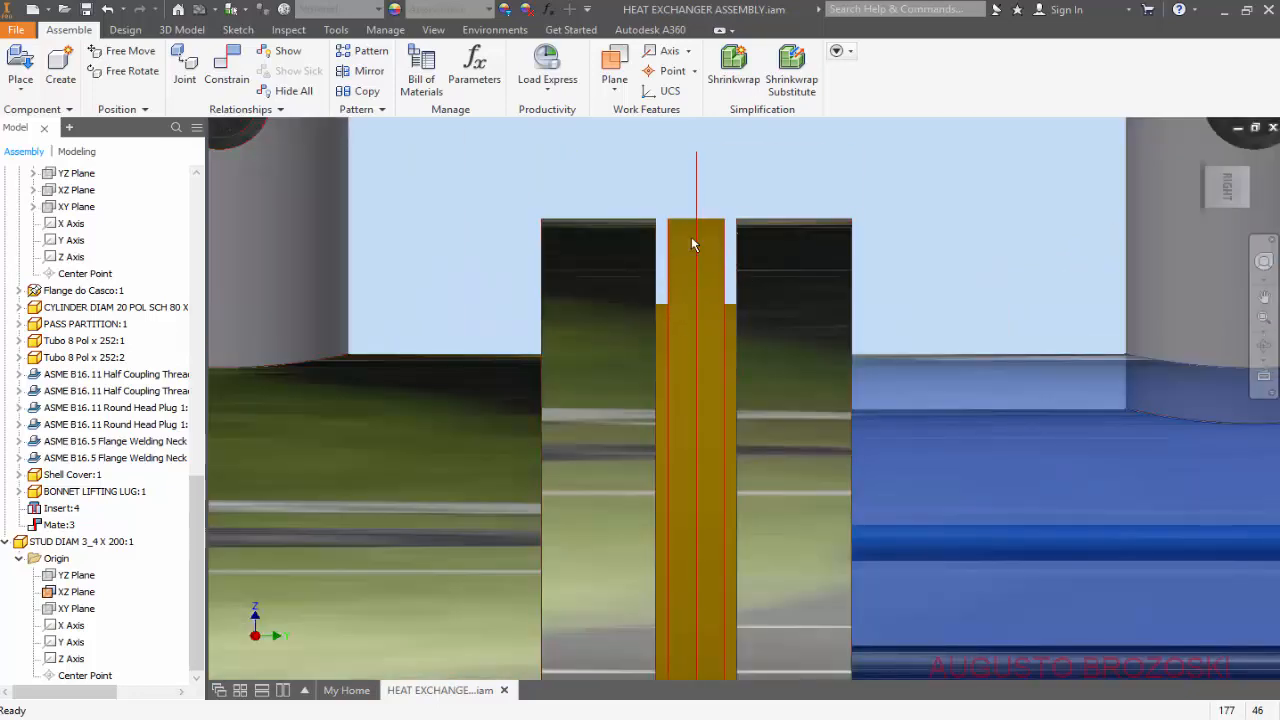
pyautogui.click(1203, 155)
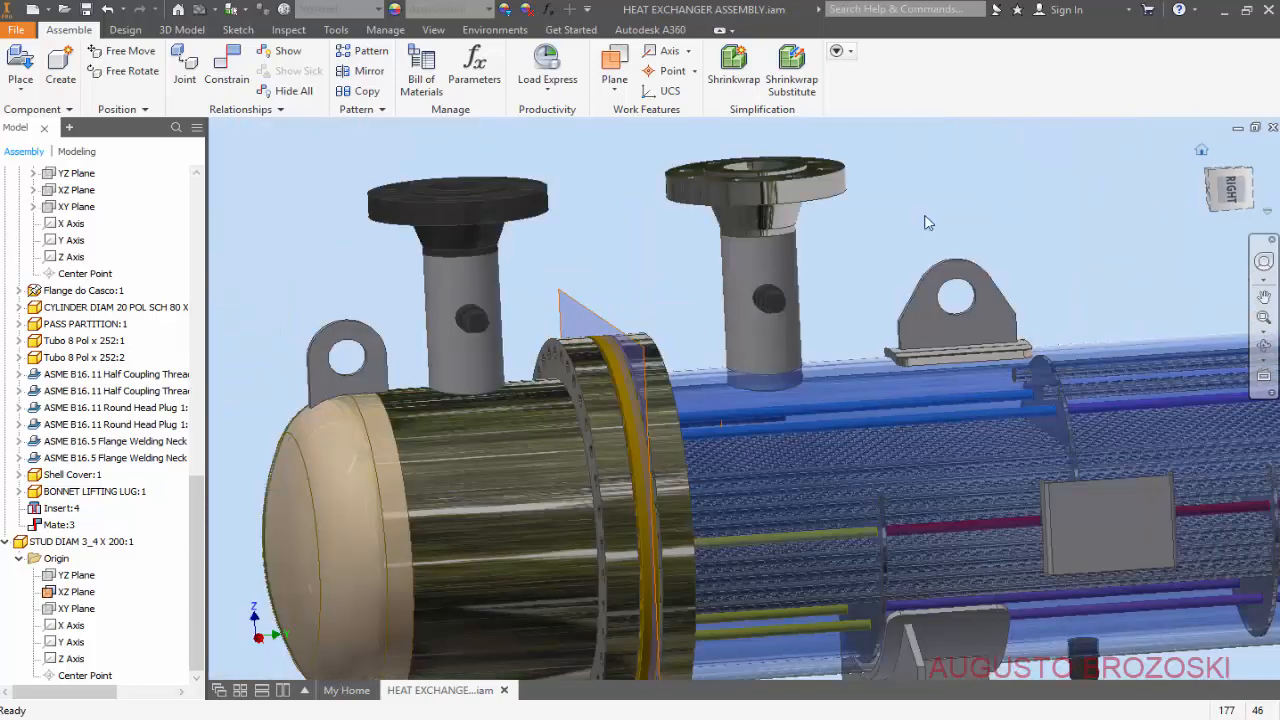
pyautogui.scroll(6, 598, 416)
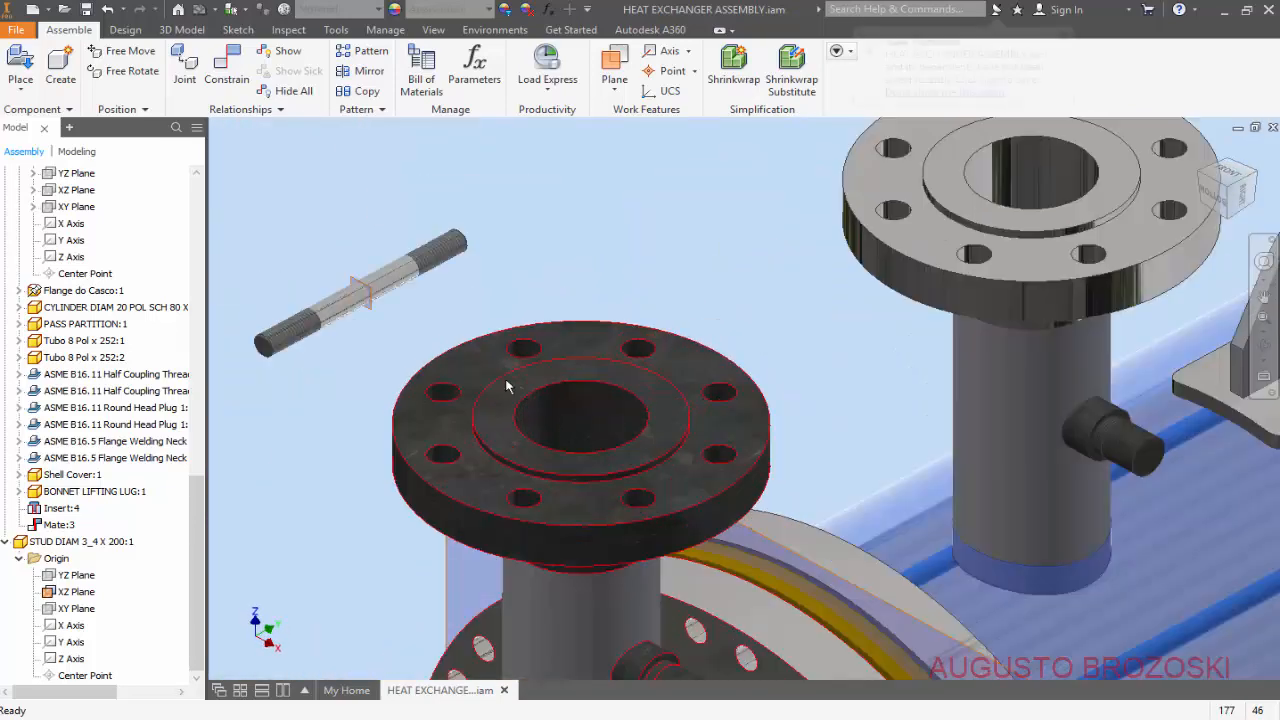
pyautogui.click(220, 79)
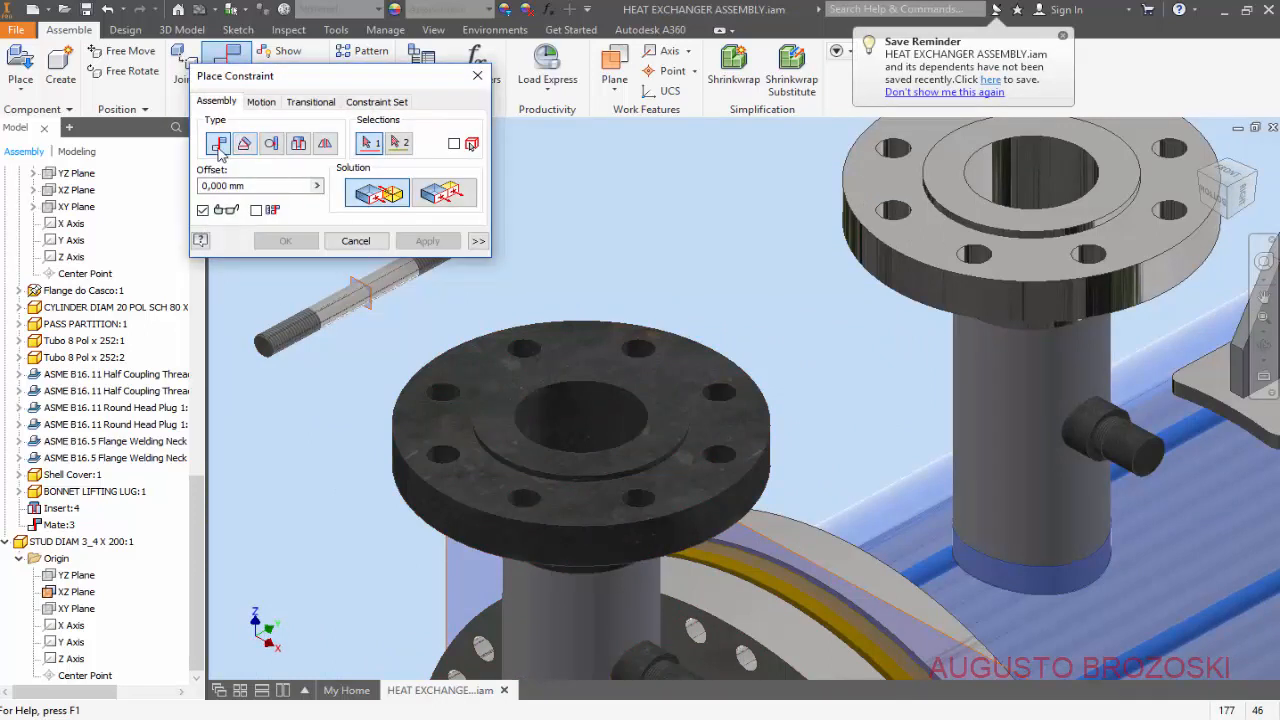
pyautogui.scroll(5, 345, 297)
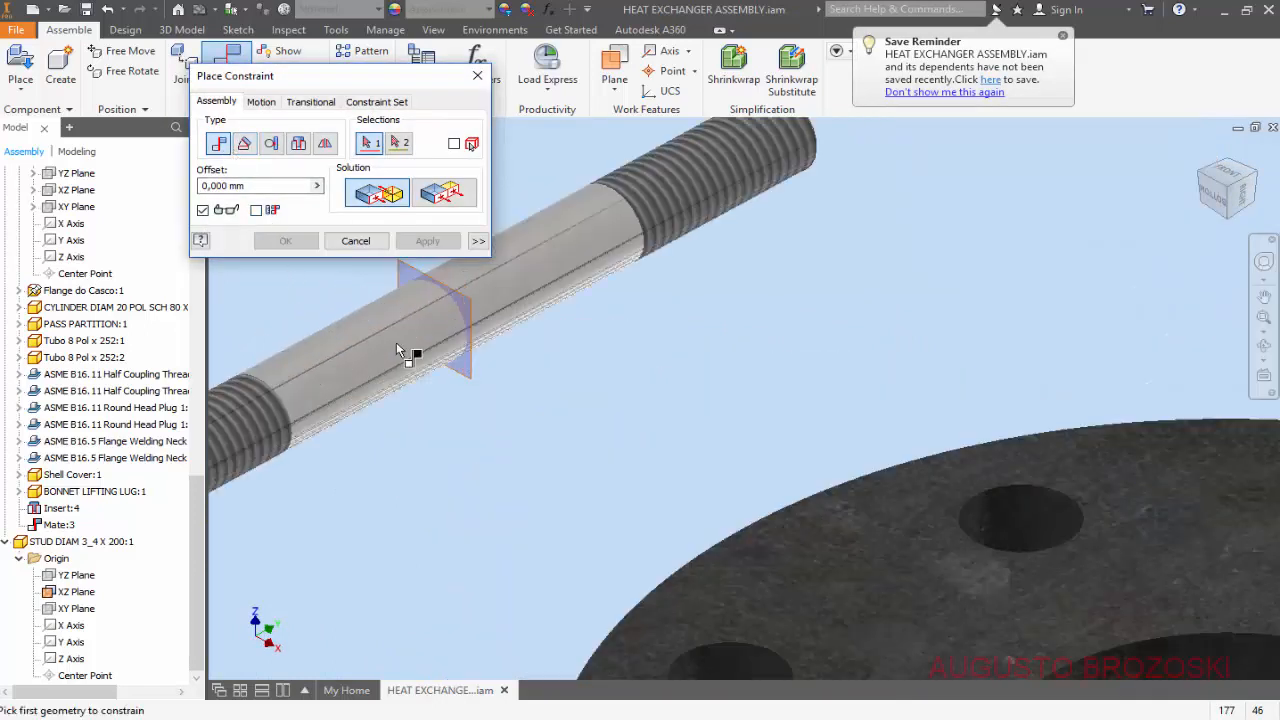
pyautogui.click(477, 386)
pyautogui.scroll(-5, 472, 385)
pyautogui.scroll(-4, 475, 386)
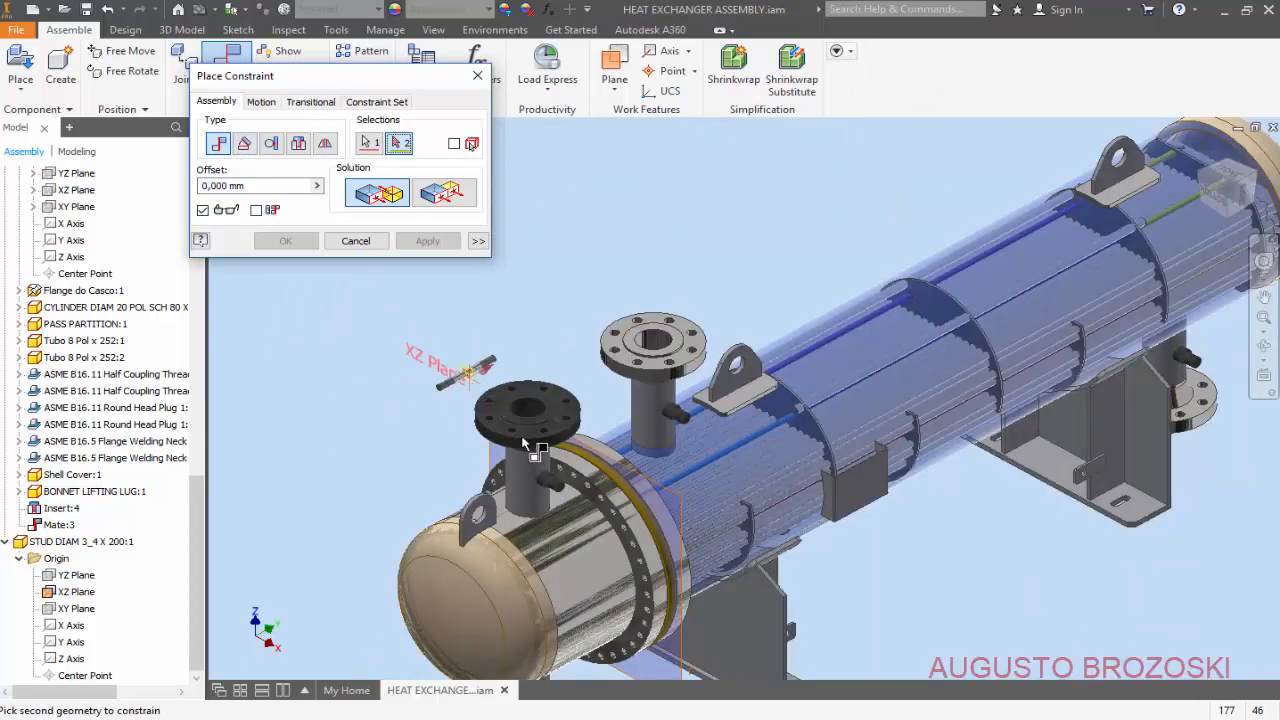
pyautogui.scroll(3, 617, 488)
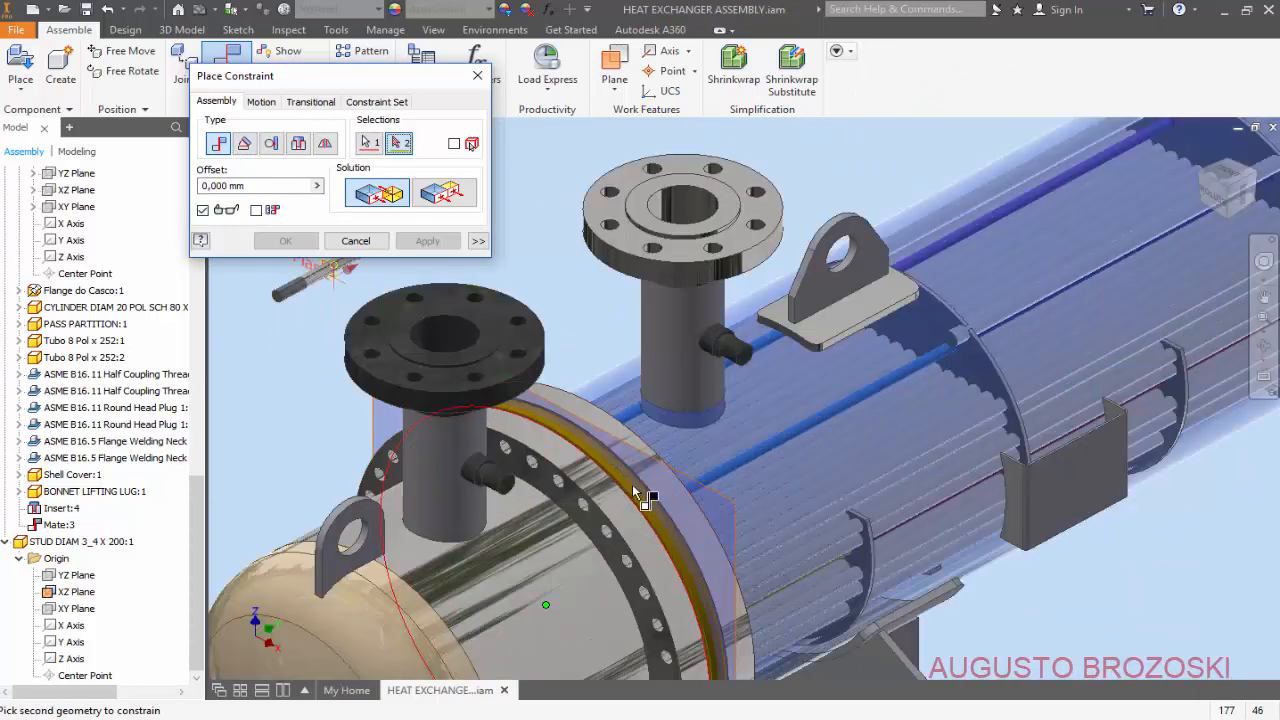
pyautogui.click(708, 485)
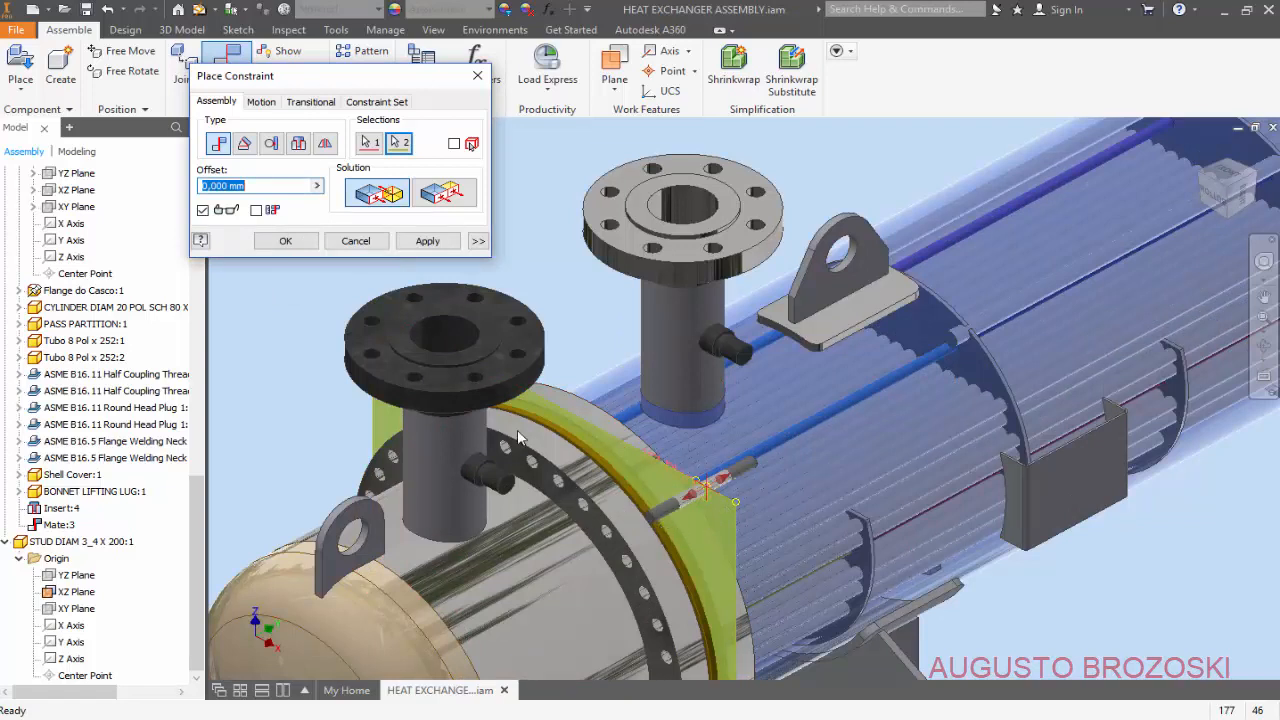
pyautogui.click(427, 241)
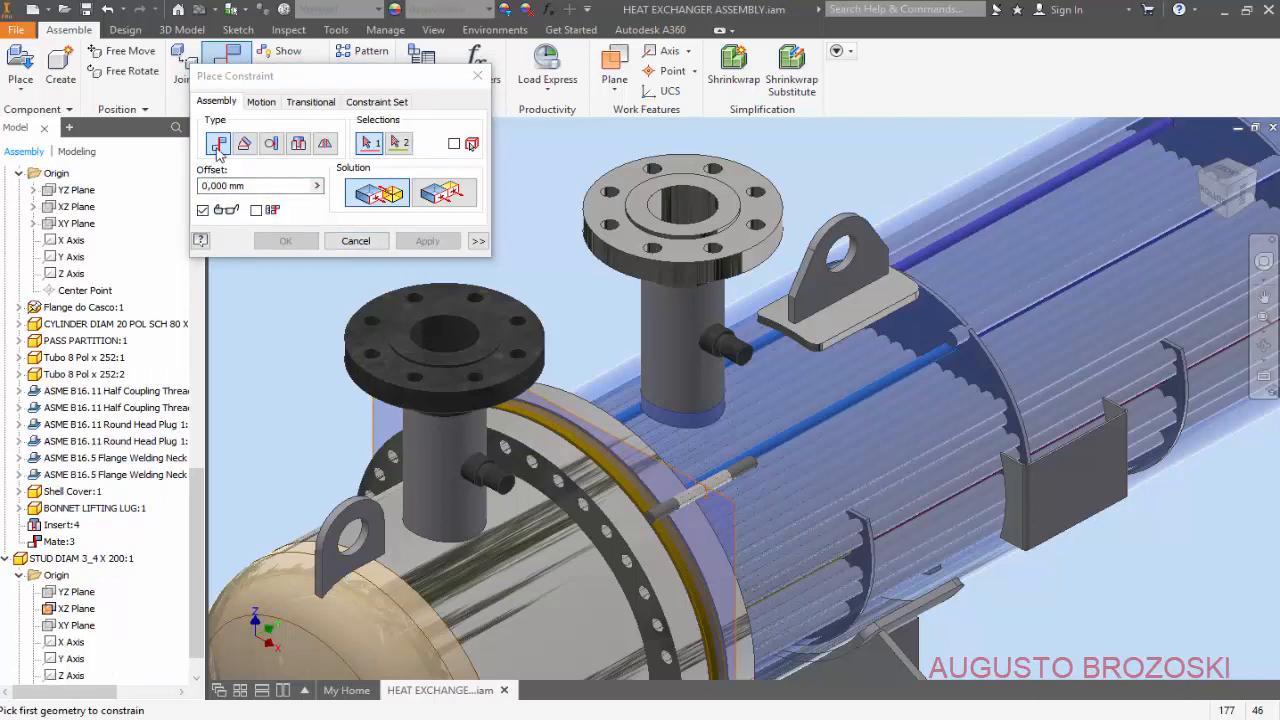
# Mate the stud's axis to the axis of the bonnet flange bolt hole beside the upper nozzle's plug, with 0 mm offset.
pyautogui.scroll(5, 705, 484)
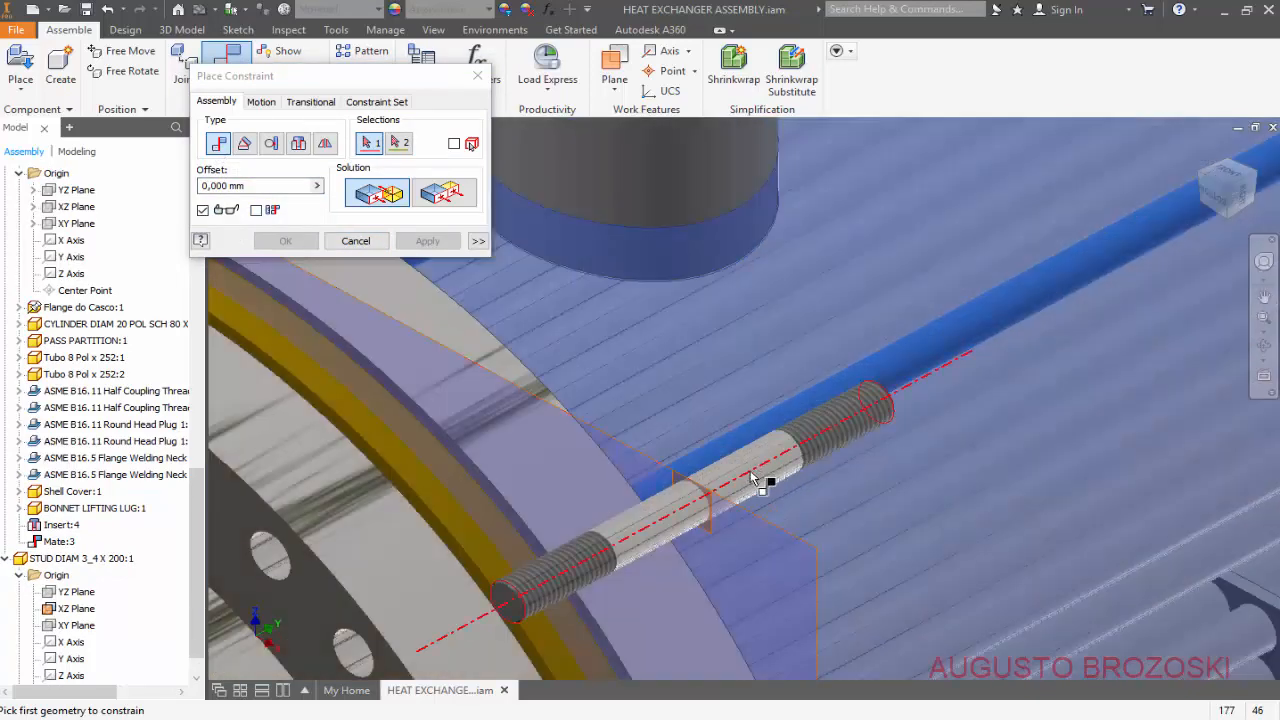
pyautogui.click(750, 470)
pyautogui.scroll(-4, 735, 462)
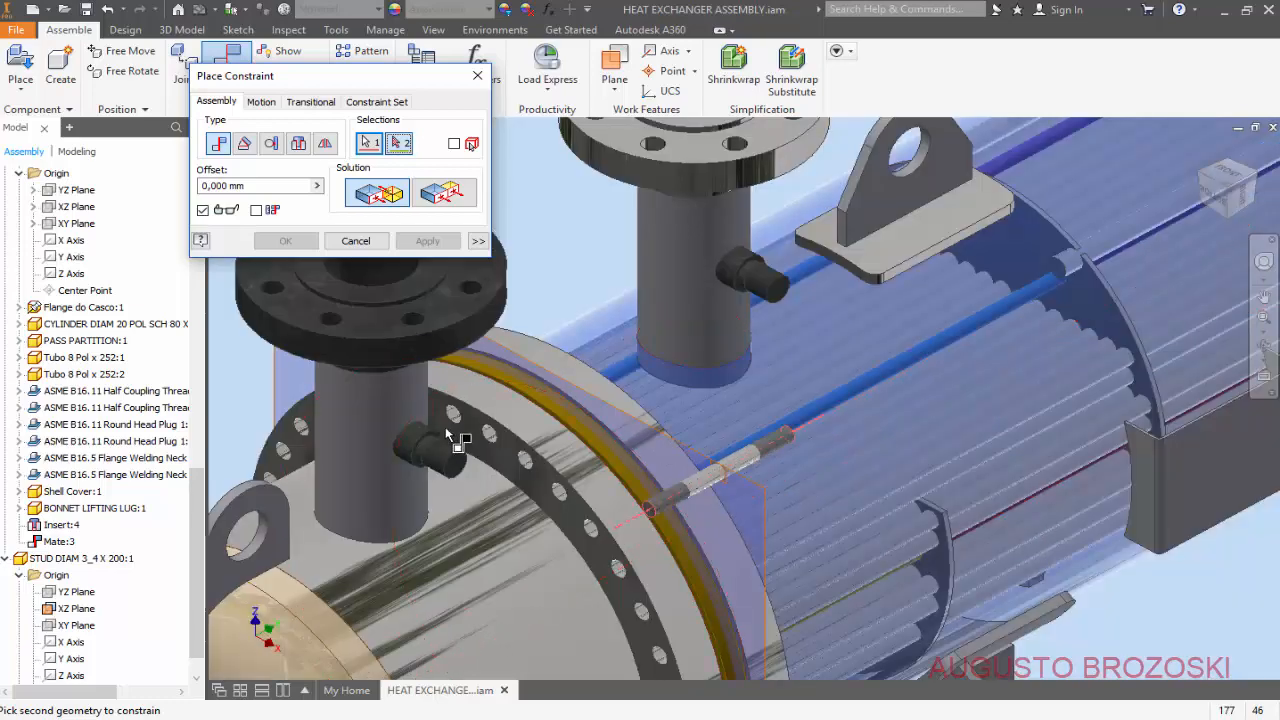
pyautogui.scroll(5, 450, 437)
pyautogui.scroll(-2, 471, 457)
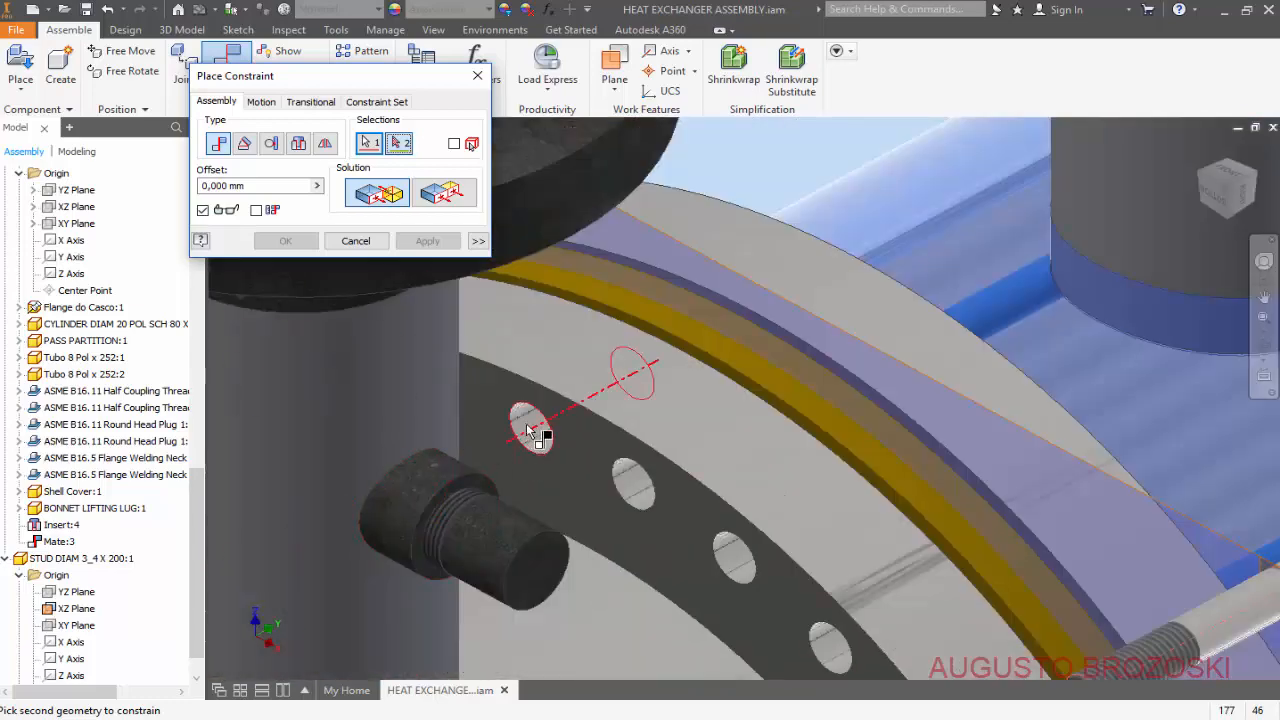
pyautogui.click(530, 430)
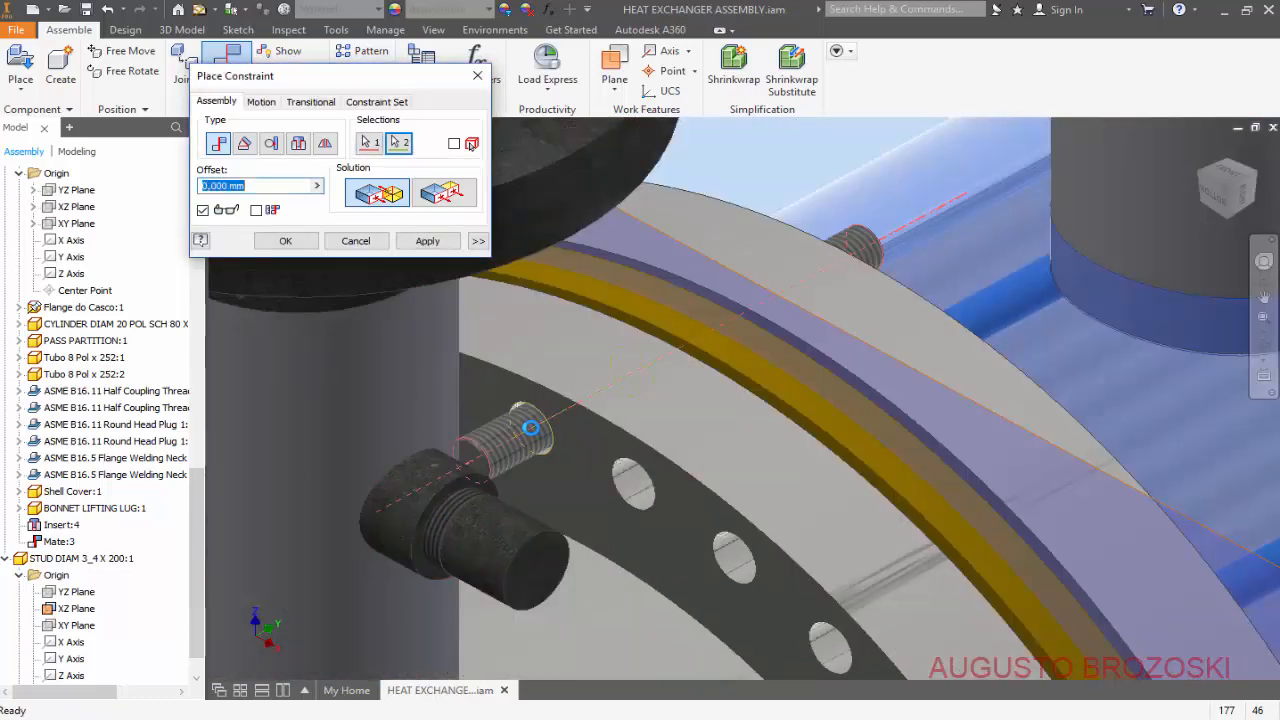
pyautogui.click(424, 243)
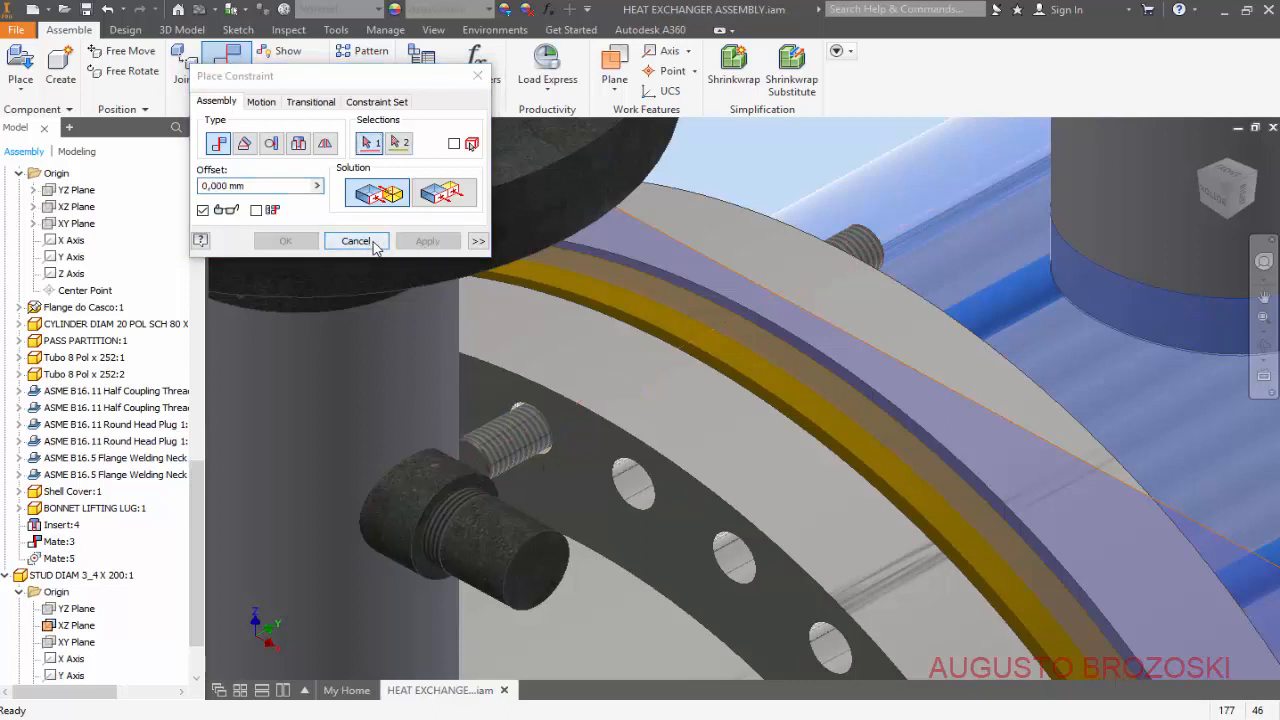
pyautogui.click(340, 241)
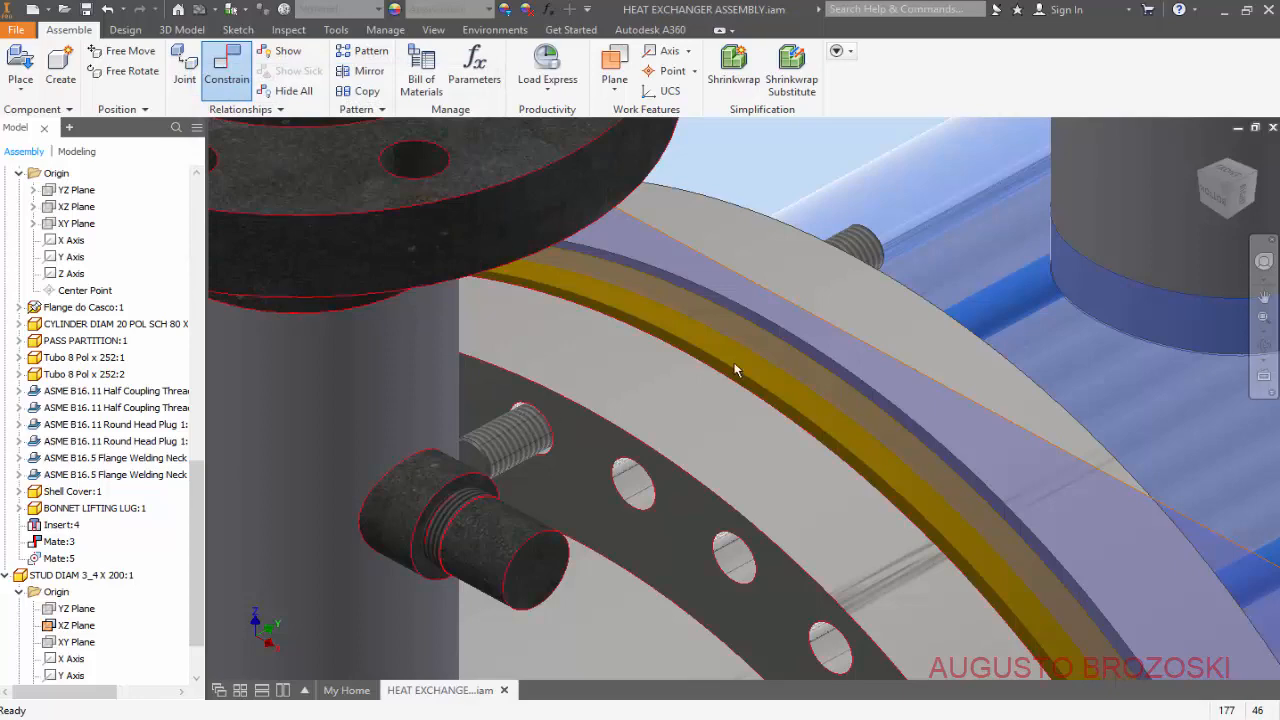
# Check the stud's centring across the flanges from the side, then hide its XZ origin plane and collapse the stud and bonnet tree entries.
pyautogui.click(1245, 200)
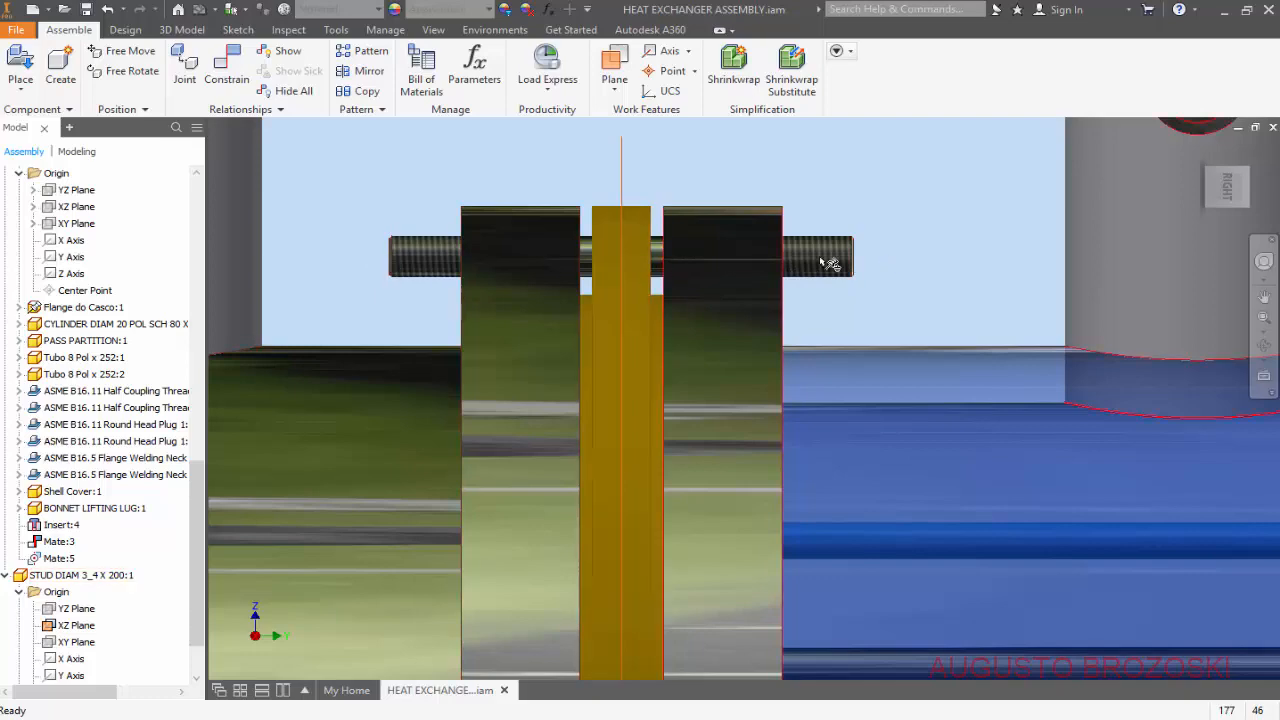
pyautogui.click(1207, 154)
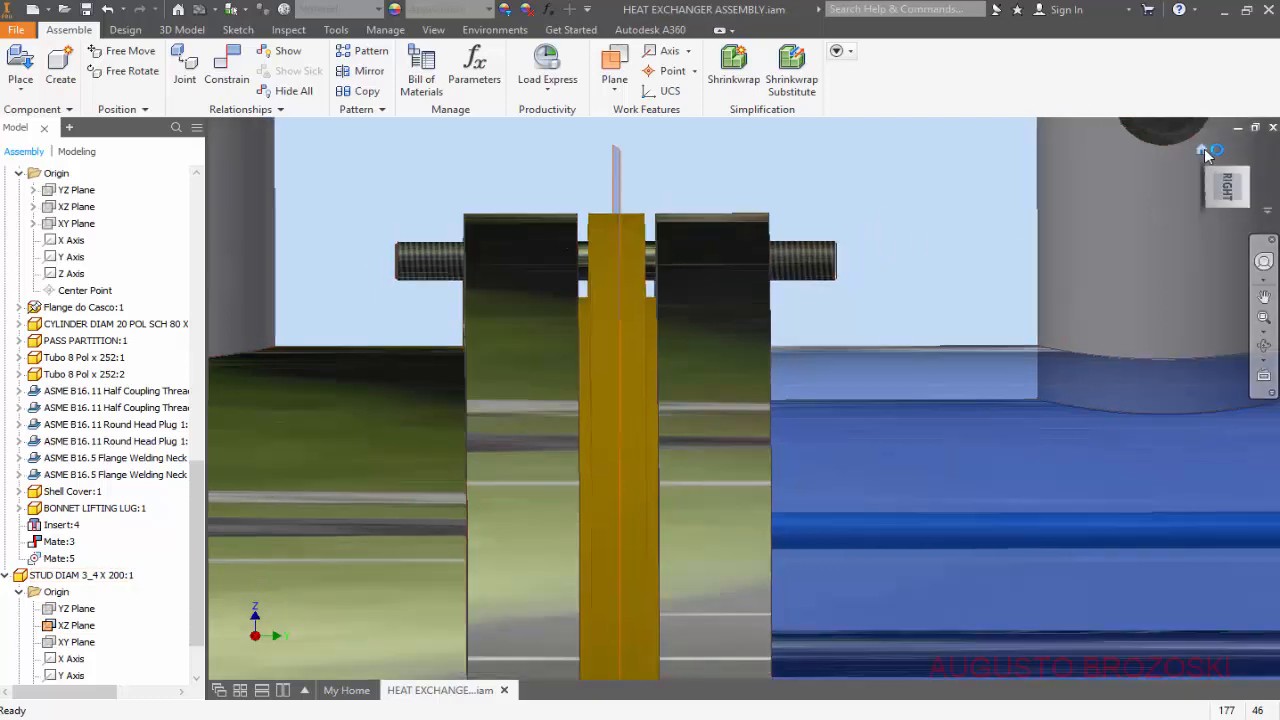
pyautogui.scroll(5, 597, 447)
pyautogui.scroll(2, 592, 449)
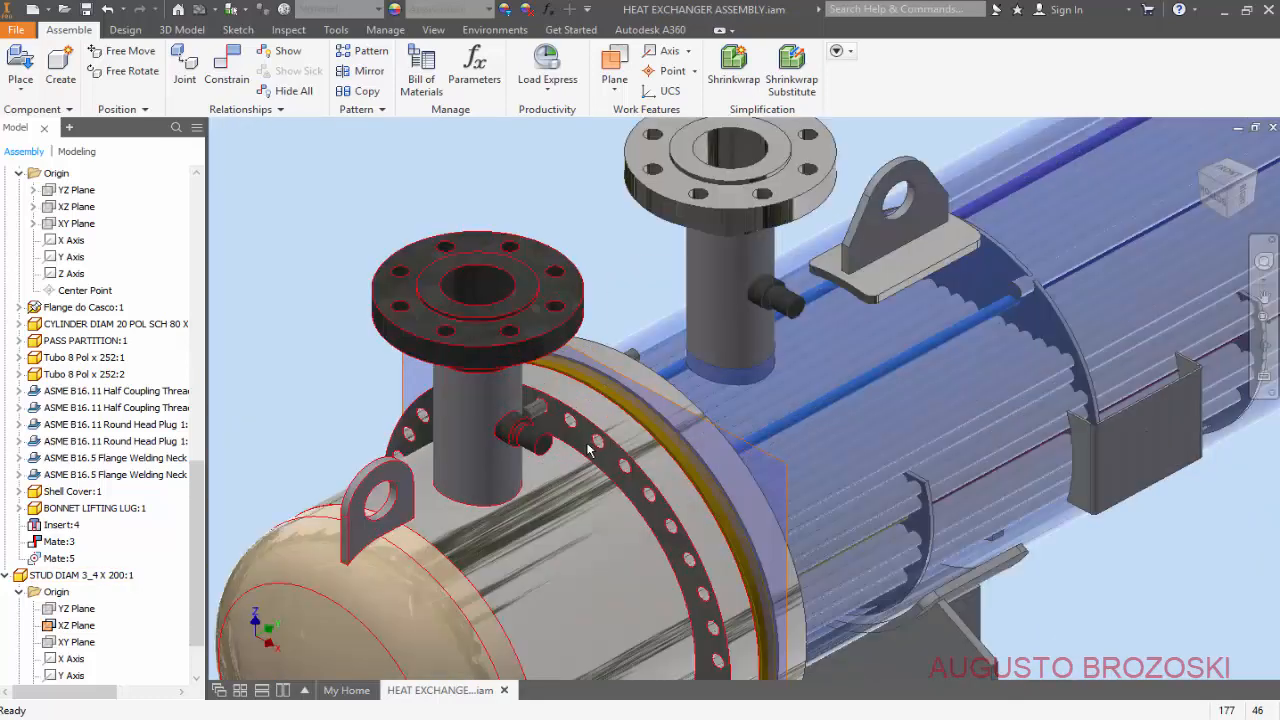
pyautogui.rightClick(72, 625)
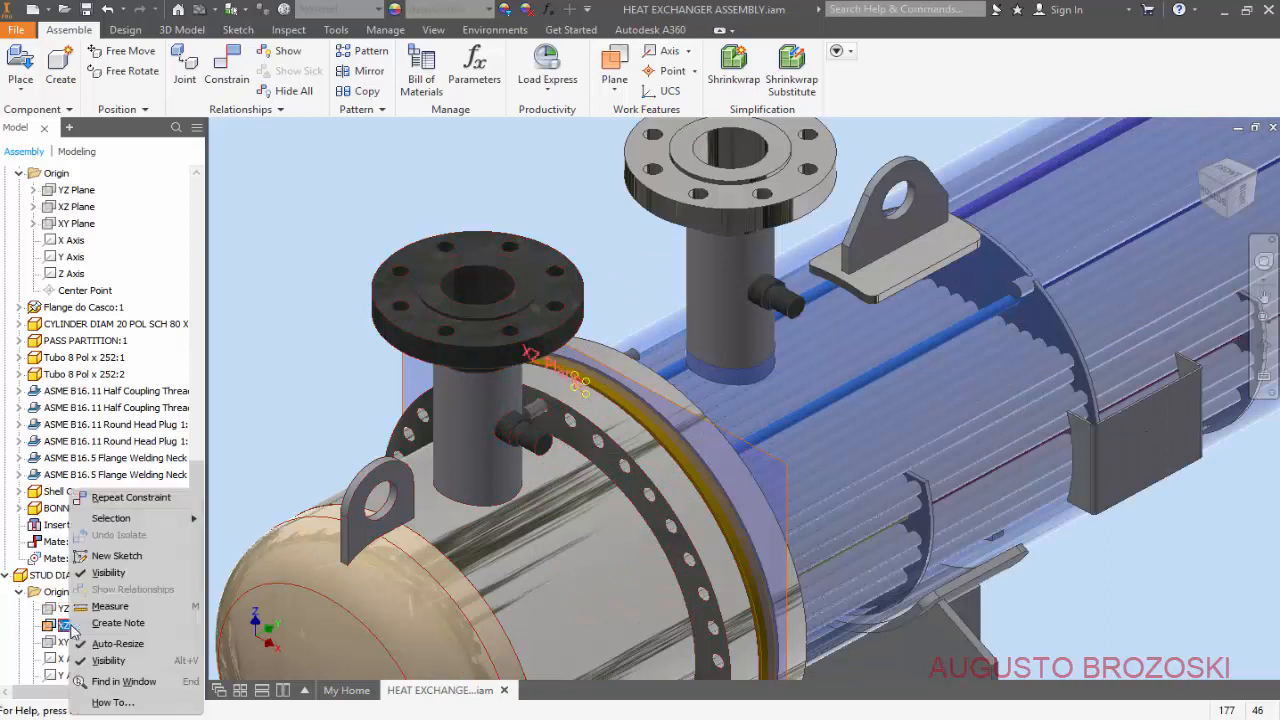
pyautogui.click(108, 574)
pyautogui.click(8, 576)
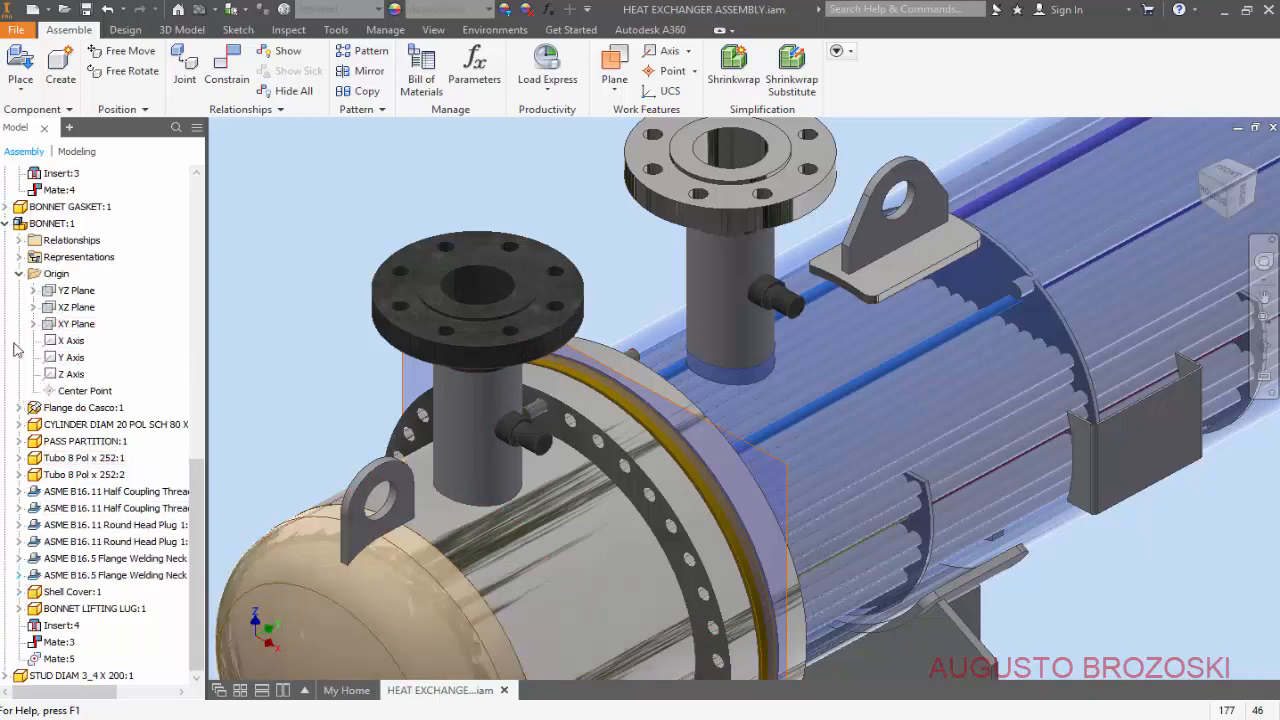
pyautogui.click(6, 225)
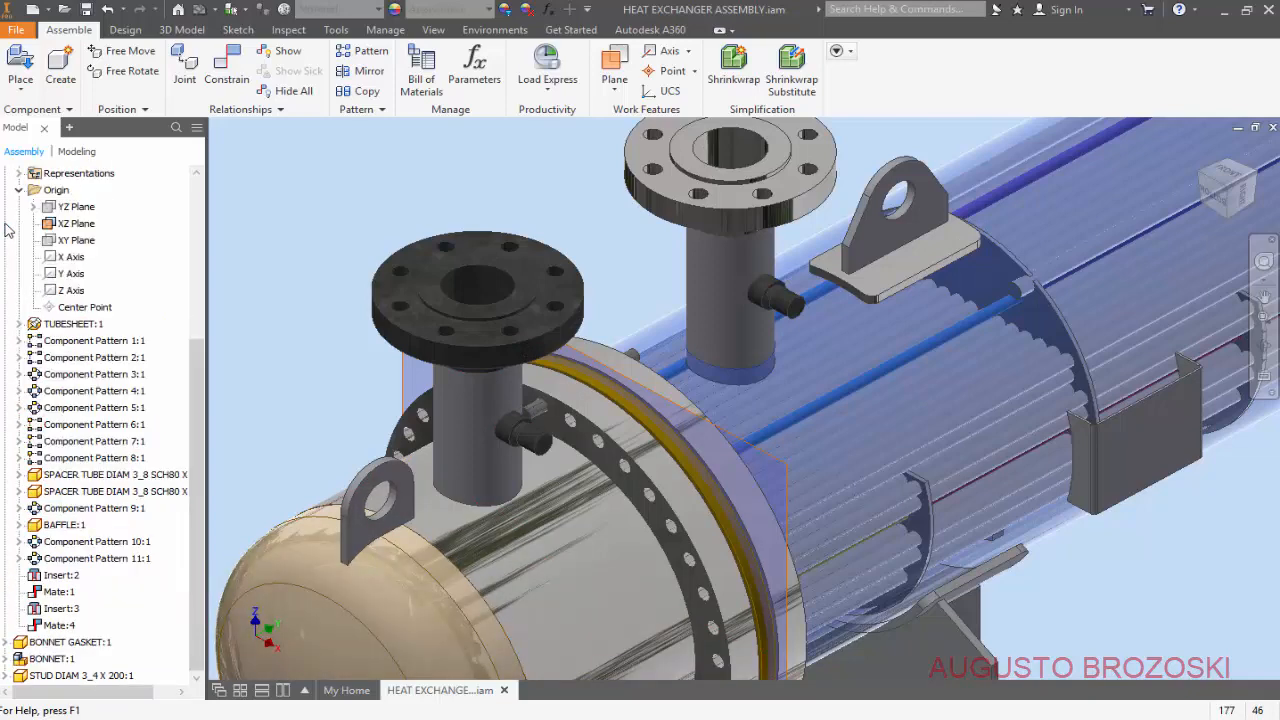
# Hide the stationary tubesheet's XZ origin plane, then collapse the tubesheet and assembly origin entries in the model tree.
pyautogui.scroll(1, 50, 262)
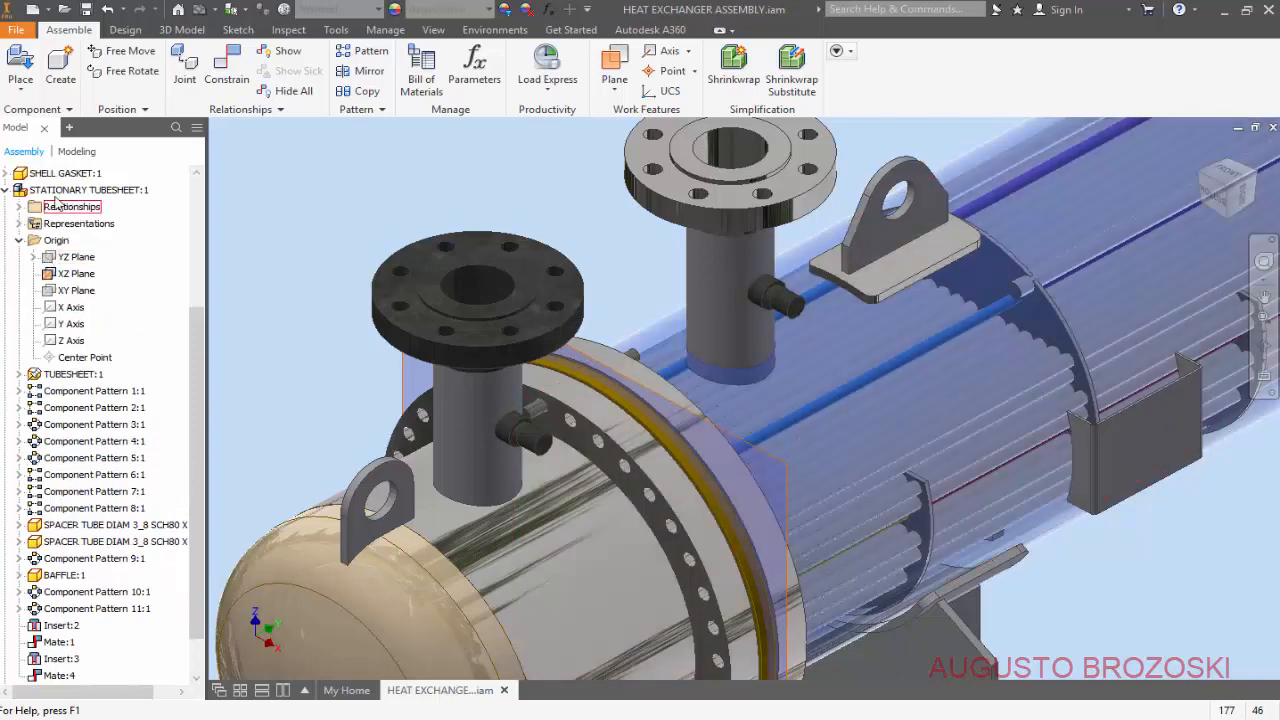
pyautogui.rightClick(87, 279)
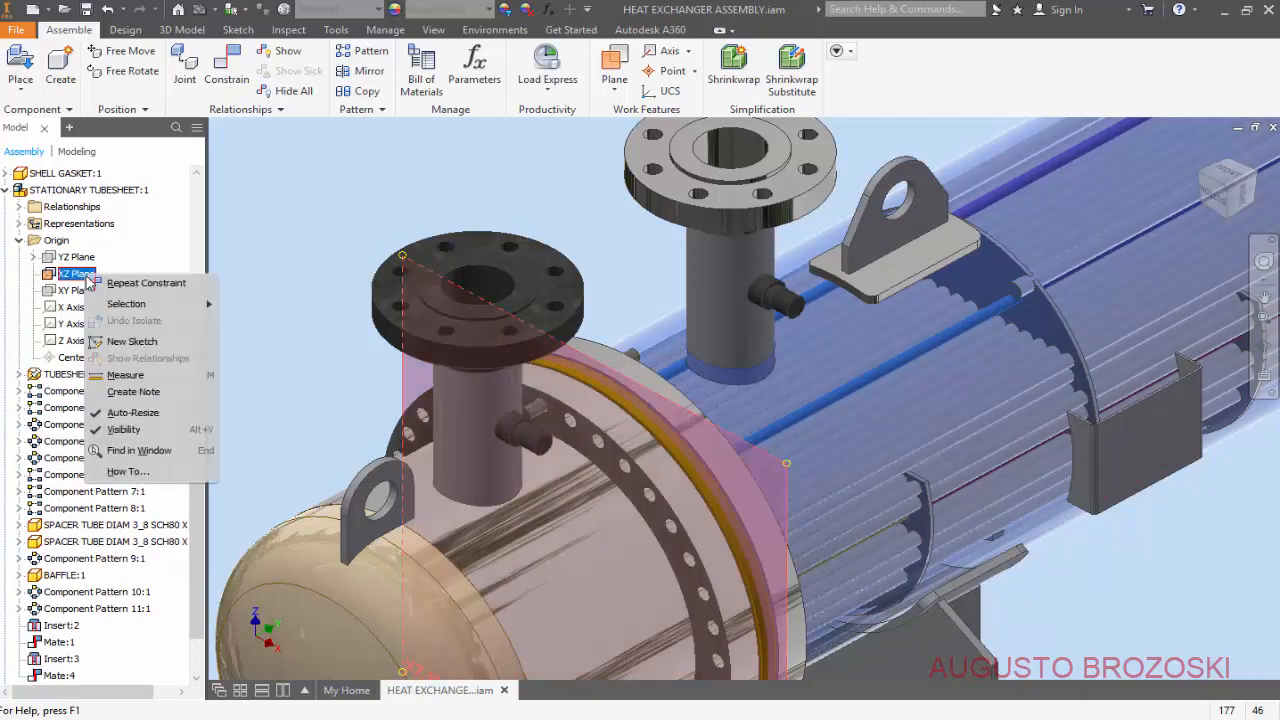
pyautogui.click(130, 430)
pyautogui.click(6, 190)
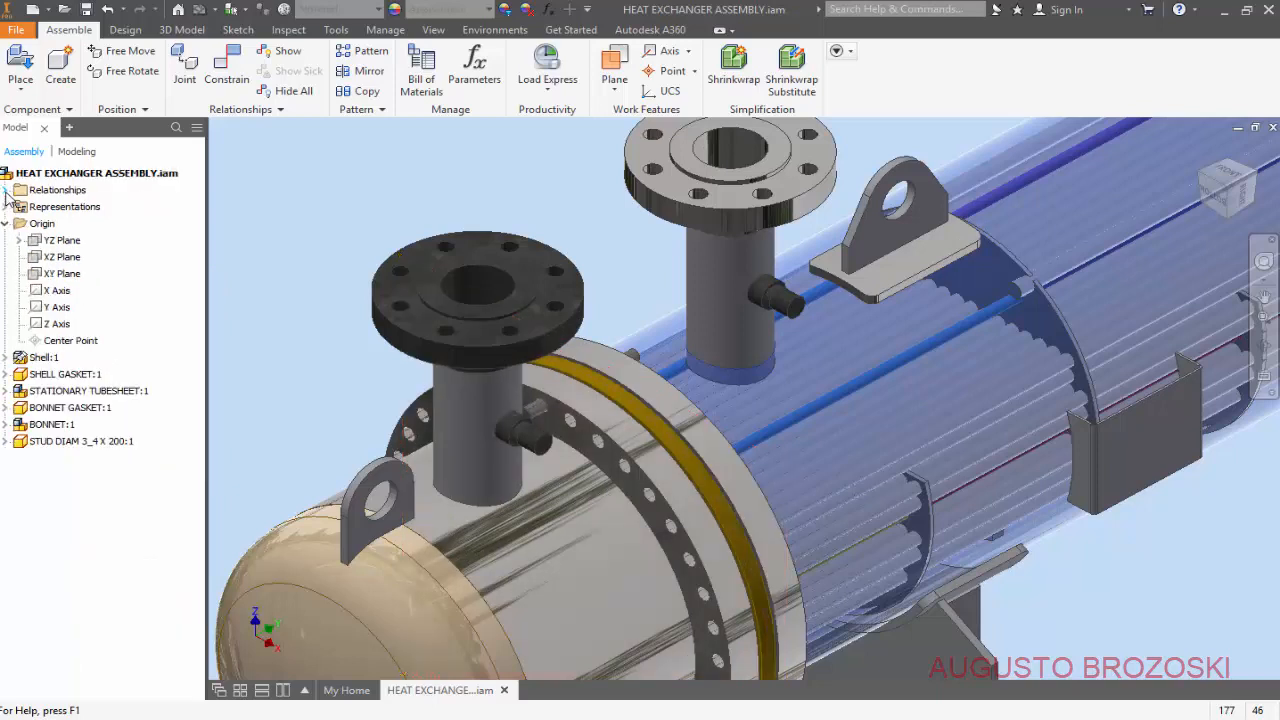
pyautogui.click(6, 223)
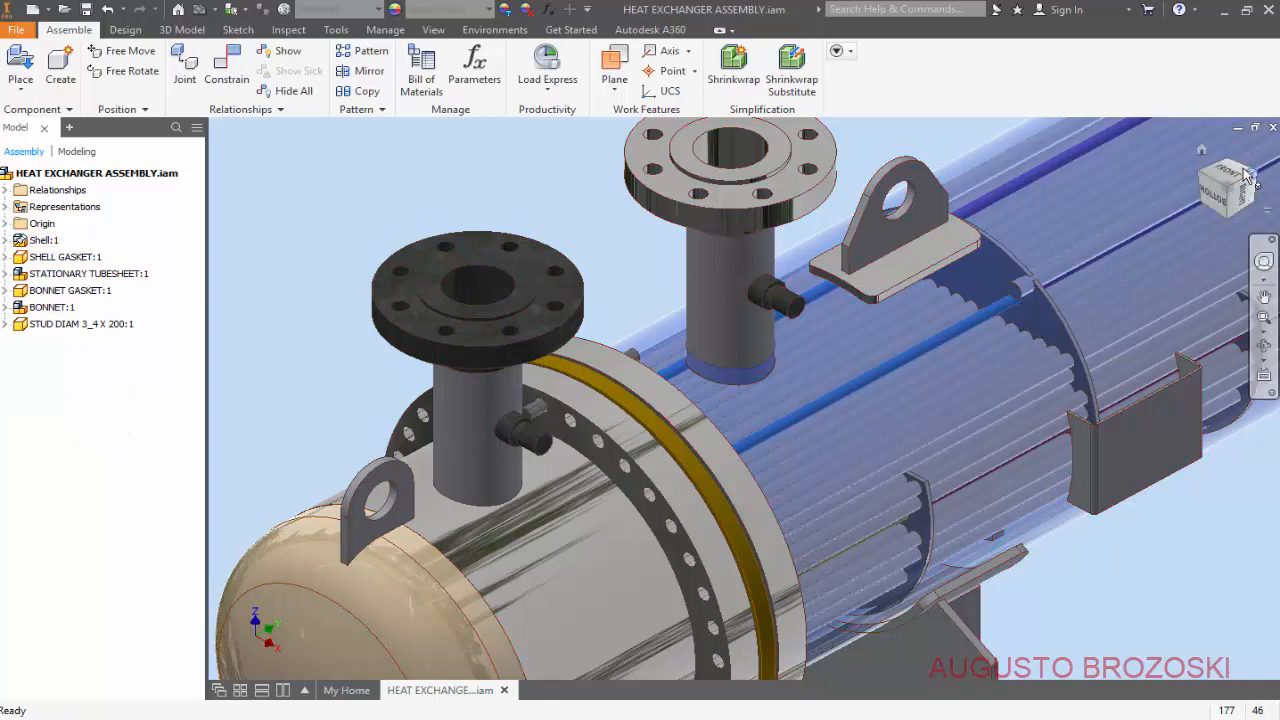
# Return to the home view and save HEAT EXCHANGER ASSEMBLY.iam together with all its changed dependents.
pyautogui.click(1202, 151)
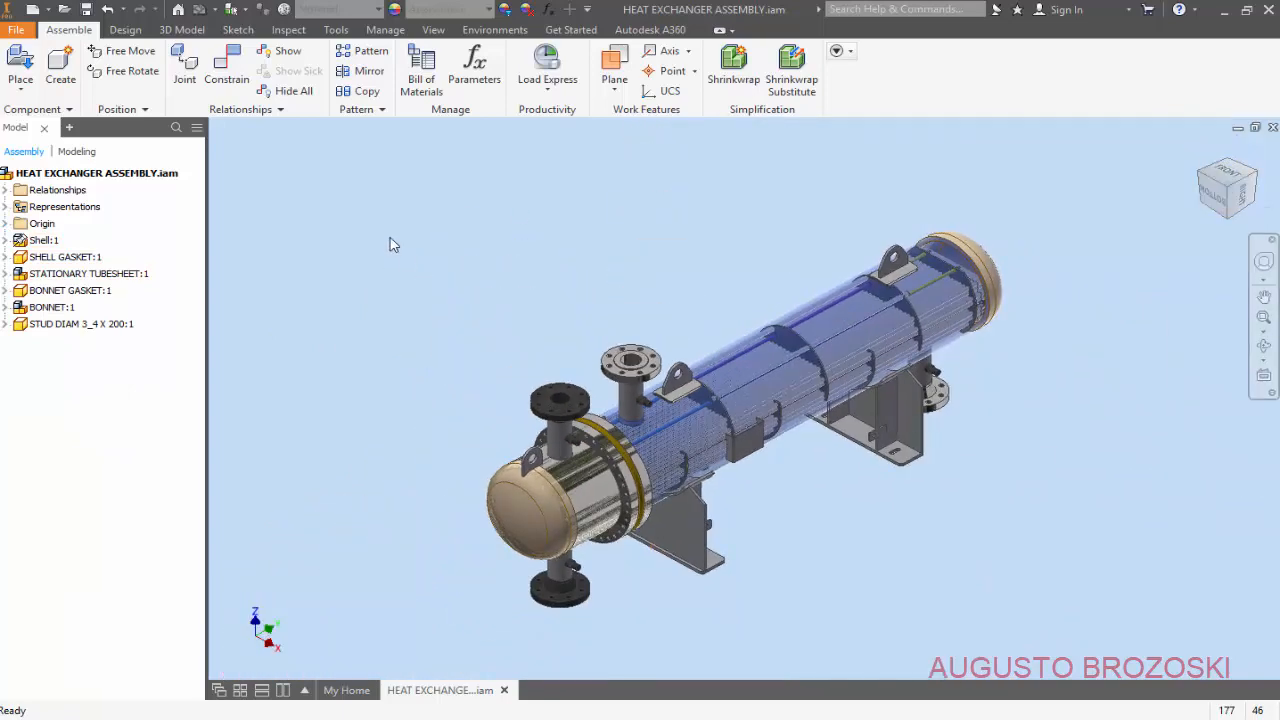
pyautogui.click(87, 9)
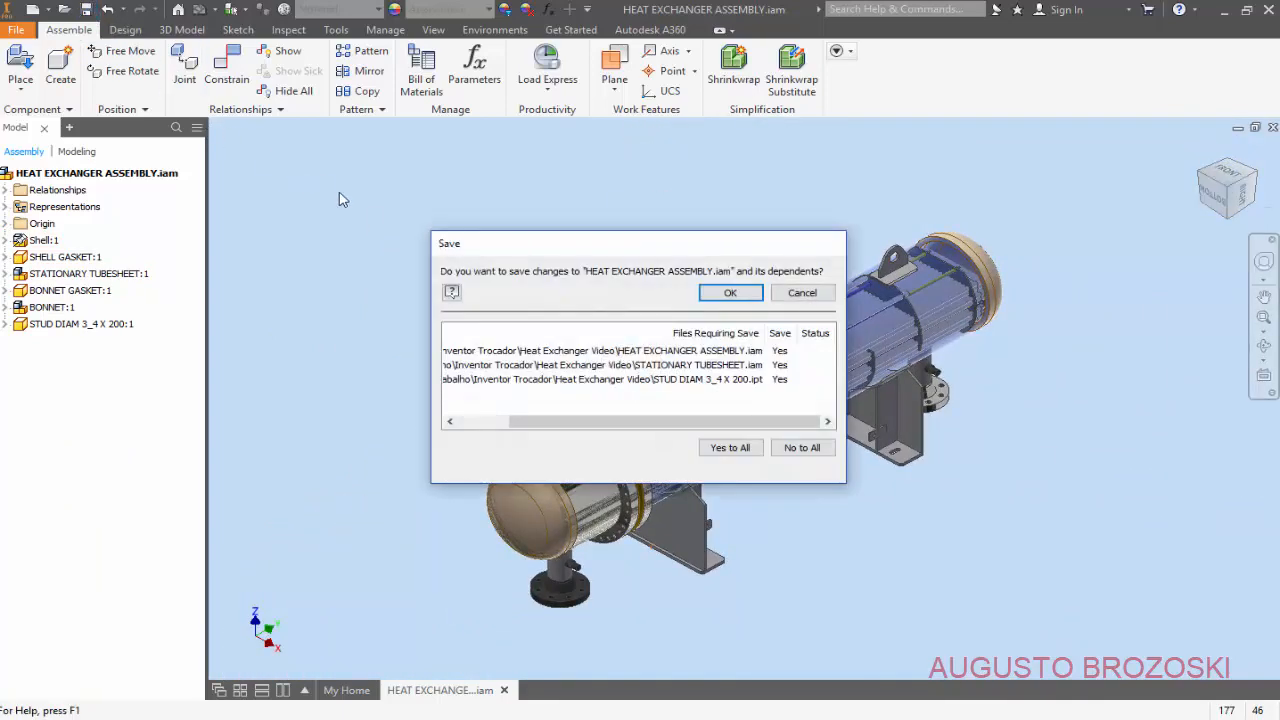
pyautogui.click(726, 449)
pyautogui.click(730, 293)
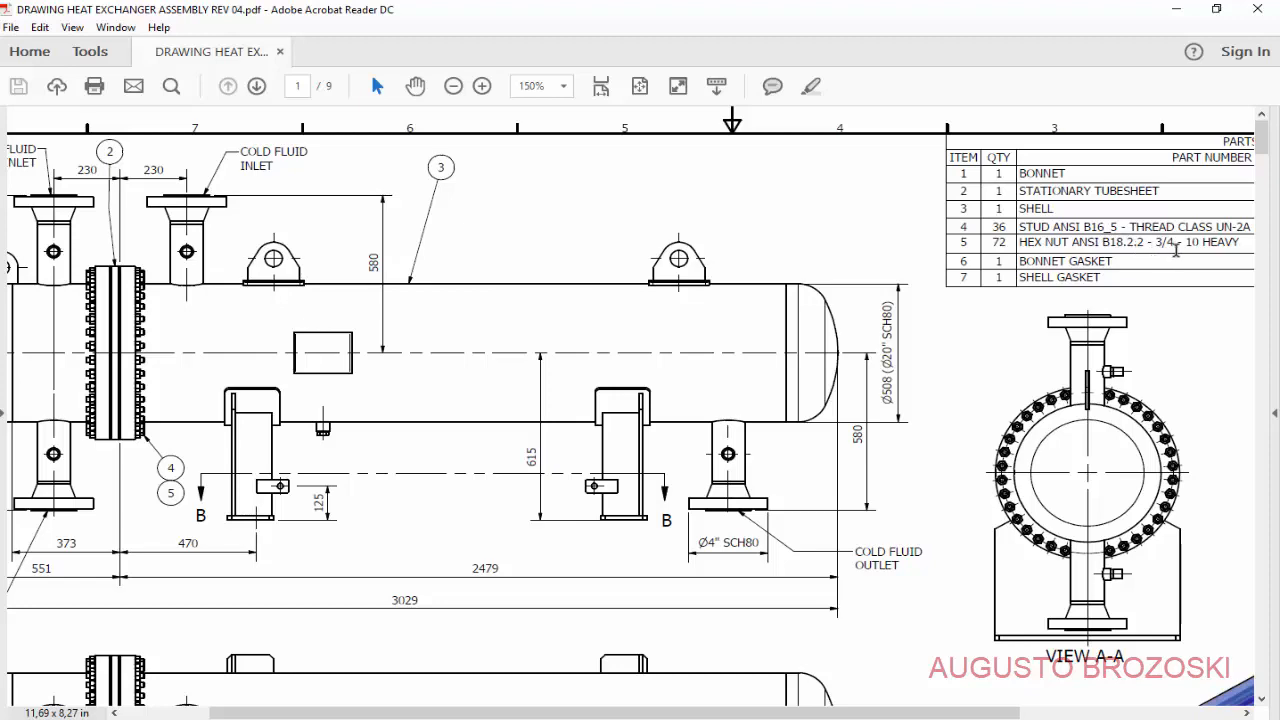
# Return from the drawing PDF to the Inventor assembly and filter the Content Center library to the ANSI standard.
pyautogui.click(1176, 18)
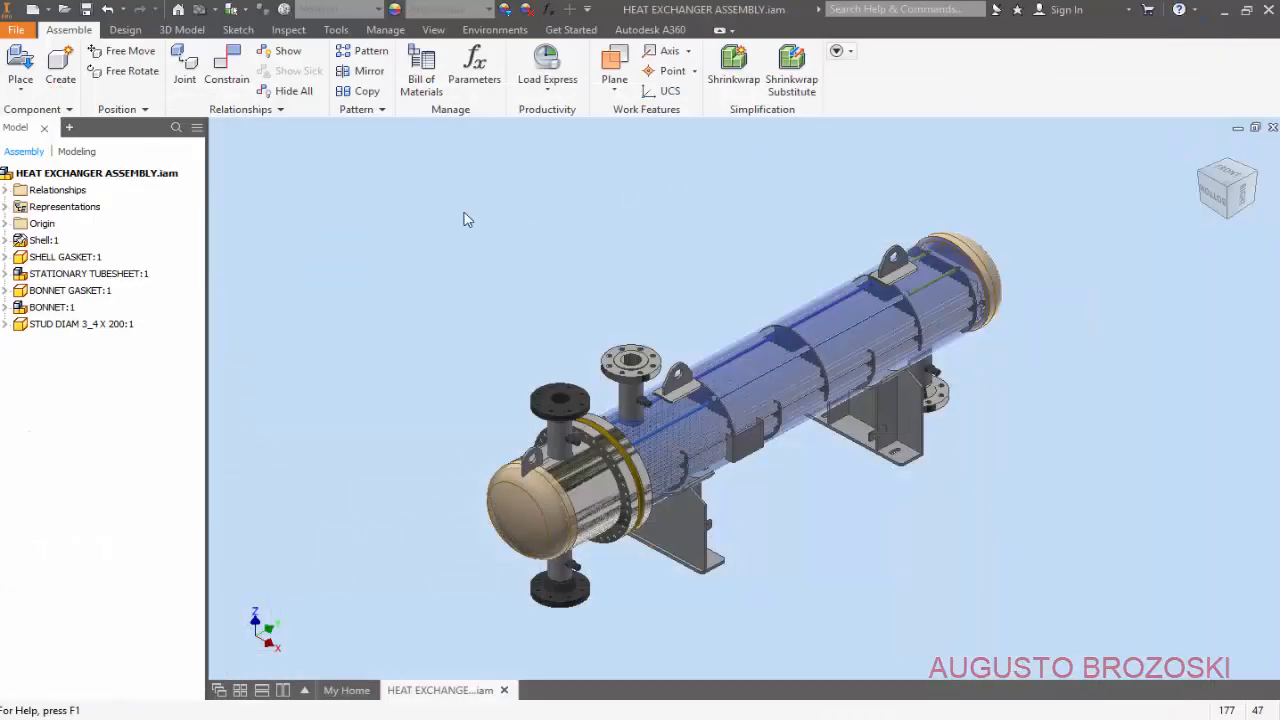
pyautogui.click(22, 88)
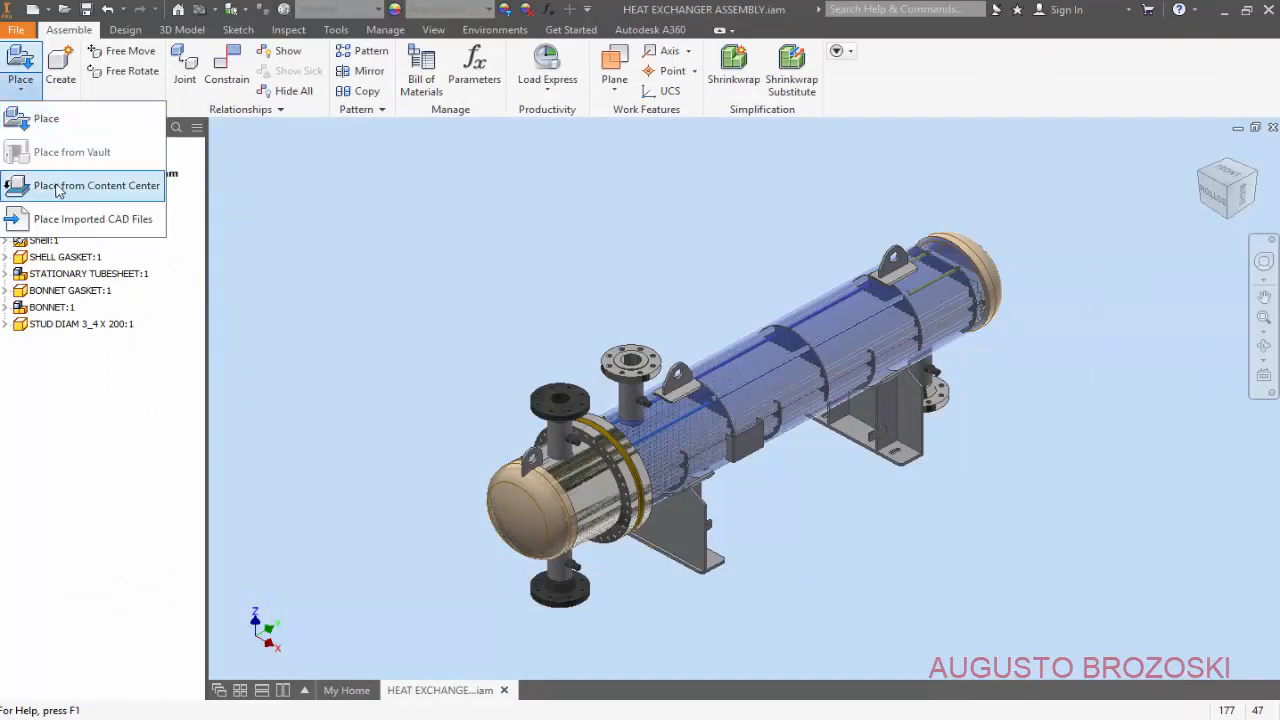
pyautogui.click(108, 200)
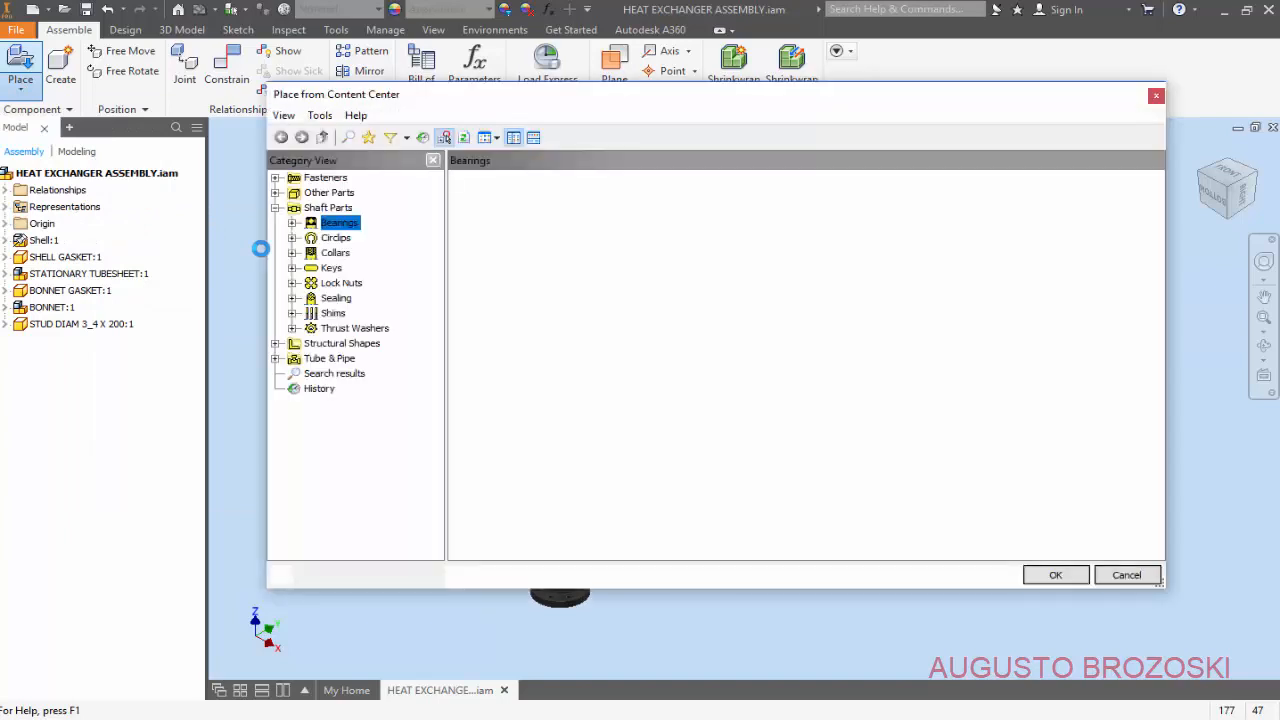
pyautogui.click(406, 137)
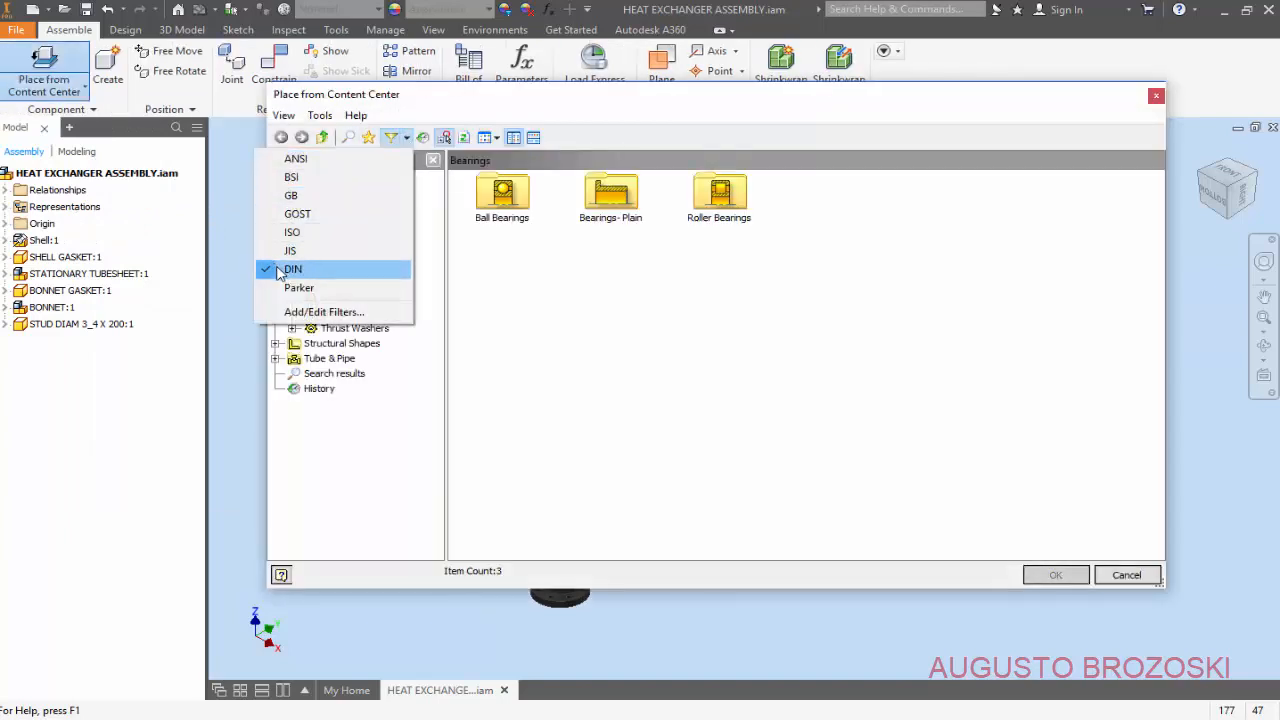
pyautogui.click(298, 161)
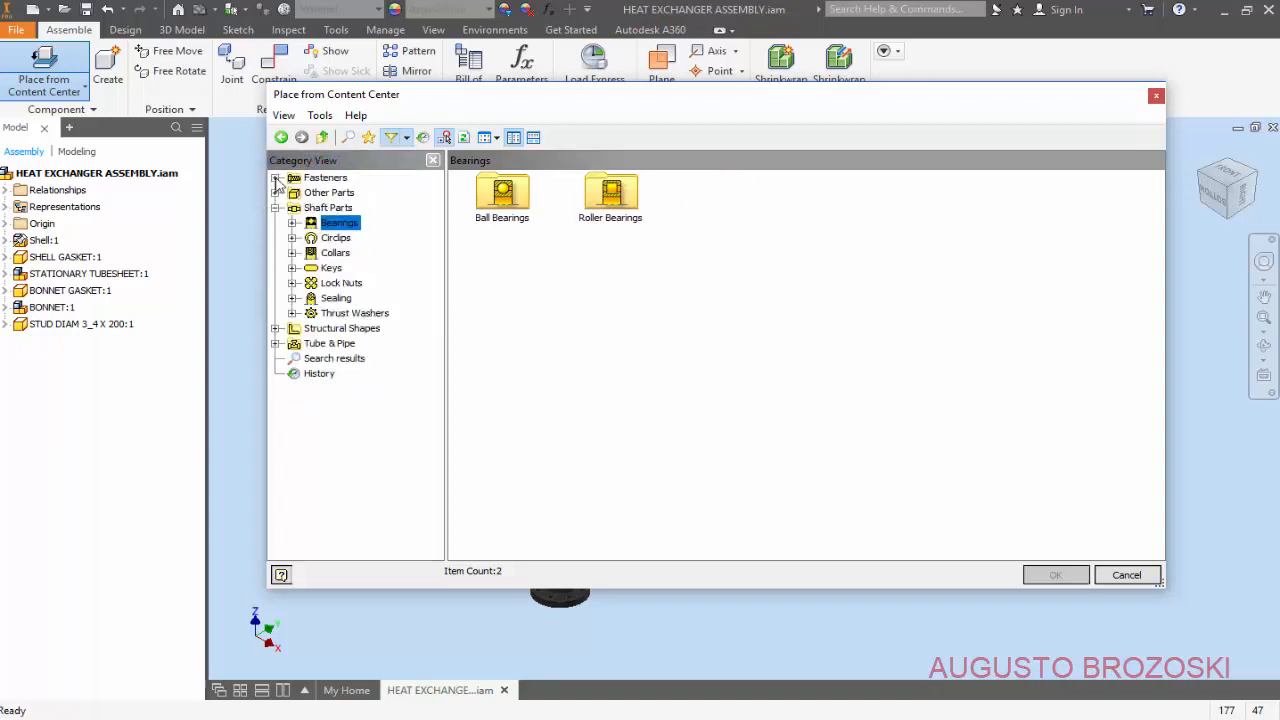
# Choose Hex Nut - Inch from the hex nuts under Fasteners for placement in the assembly.
pyautogui.click(275, 178)
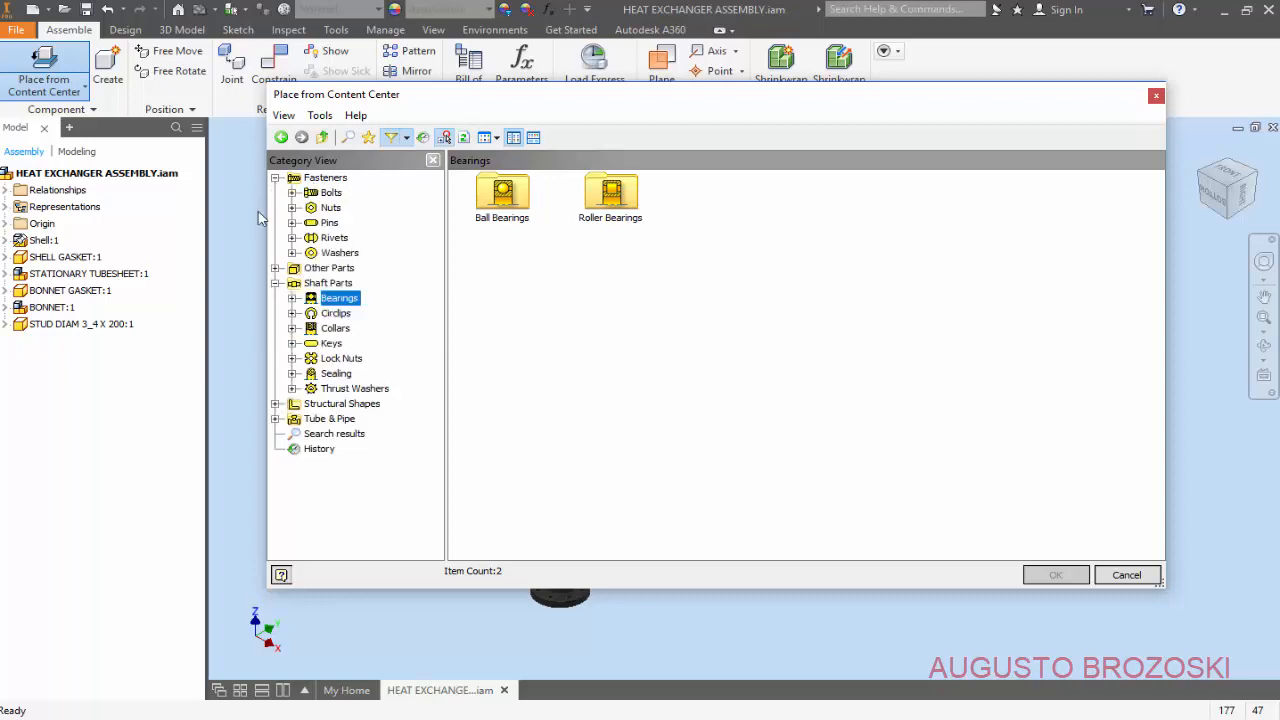
pyautogui.click(331, 209)
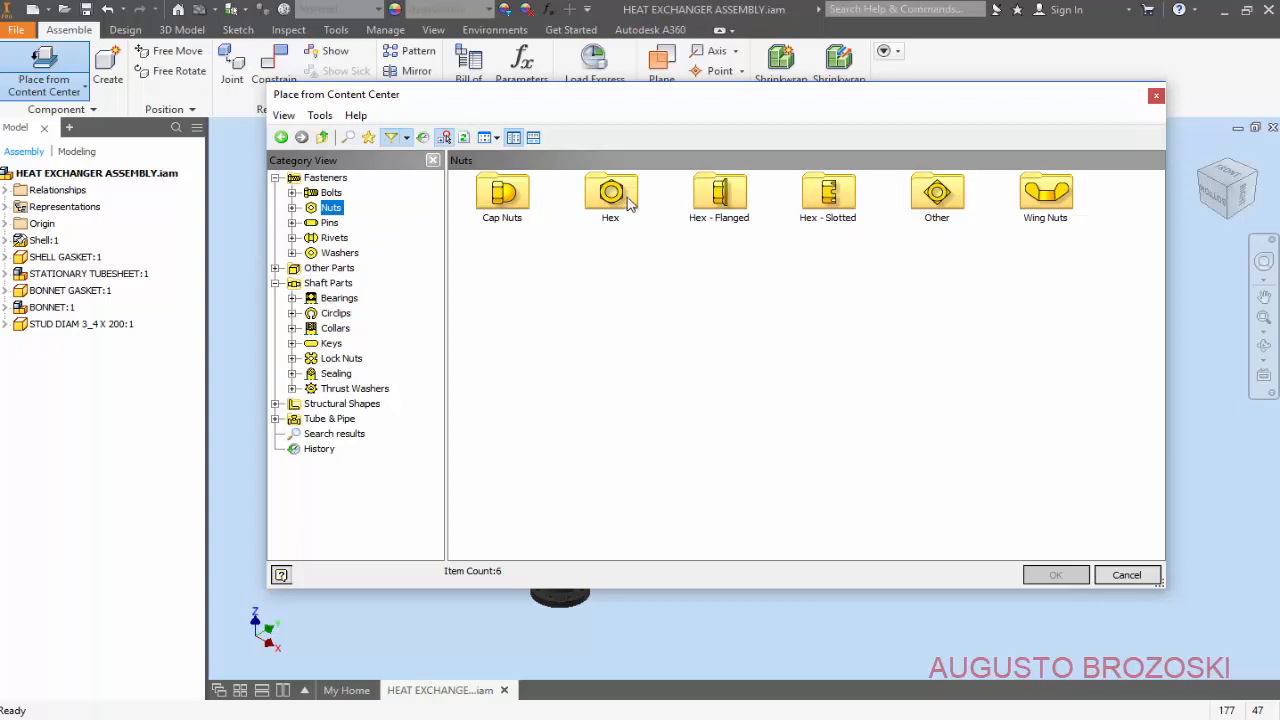
pyautogui.doubleClick(623, 195)
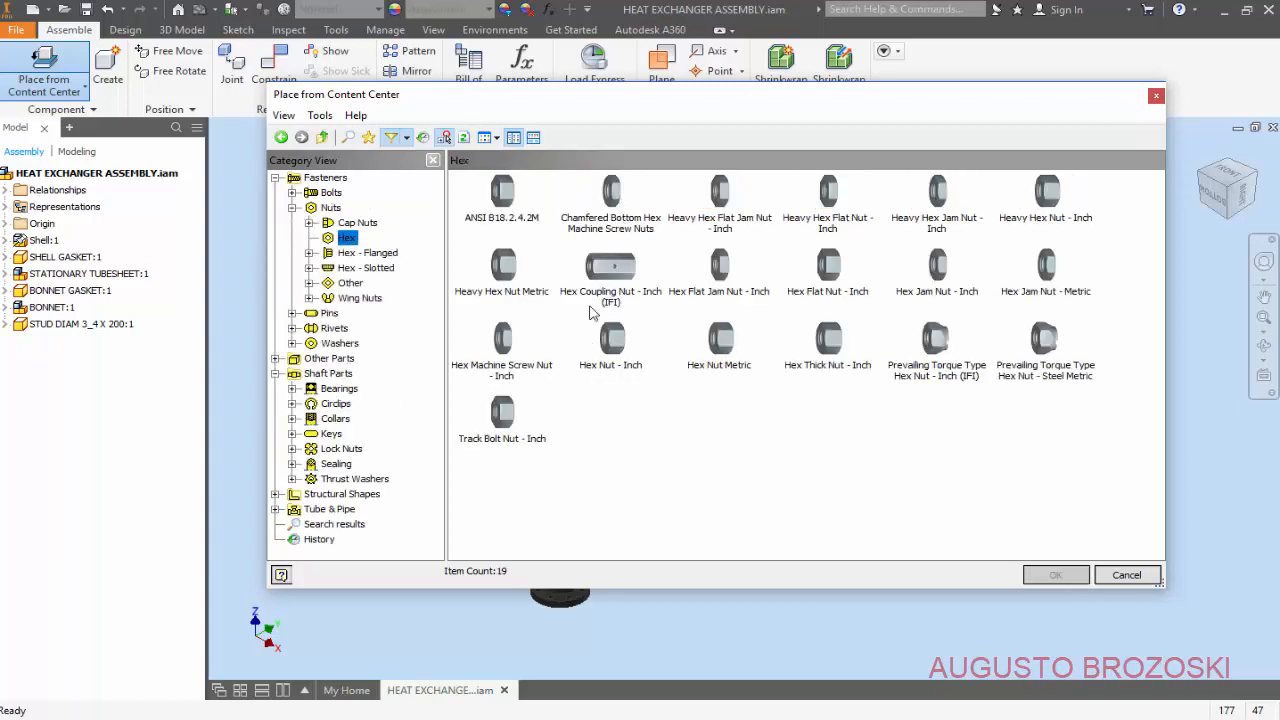
pyautogui.click(620, 345)
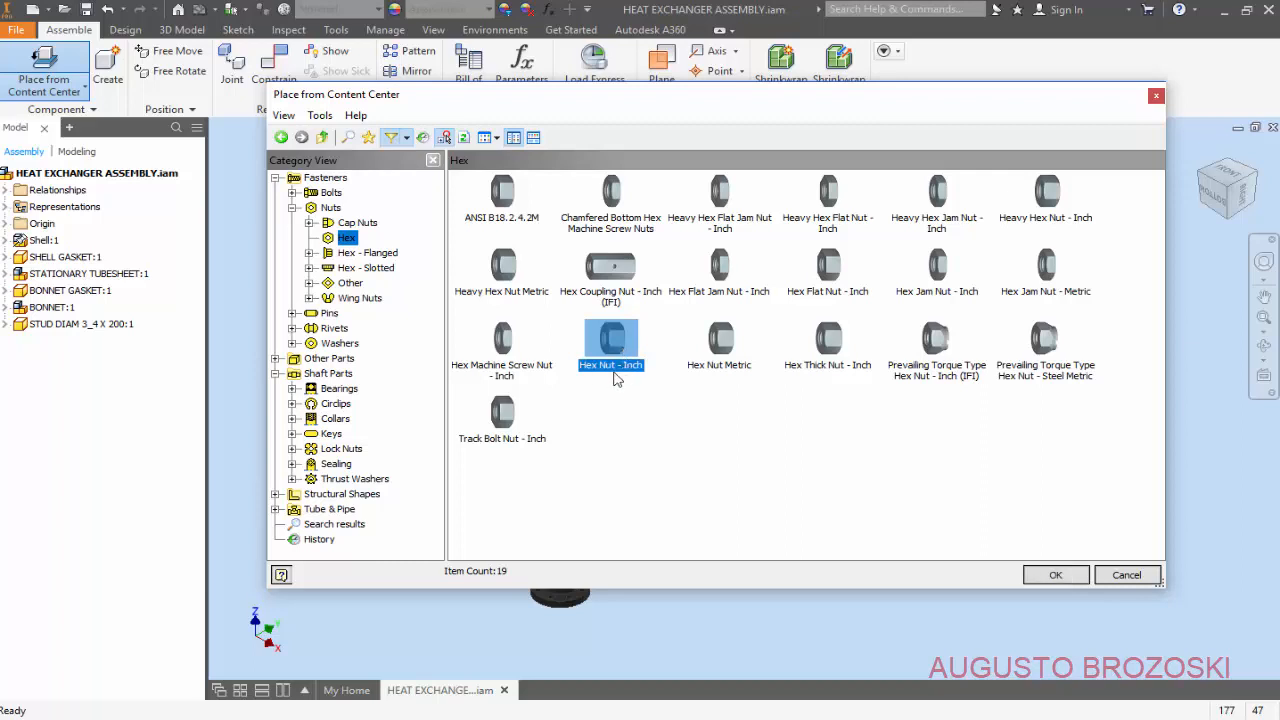
pyautogui.click(1054, 574)
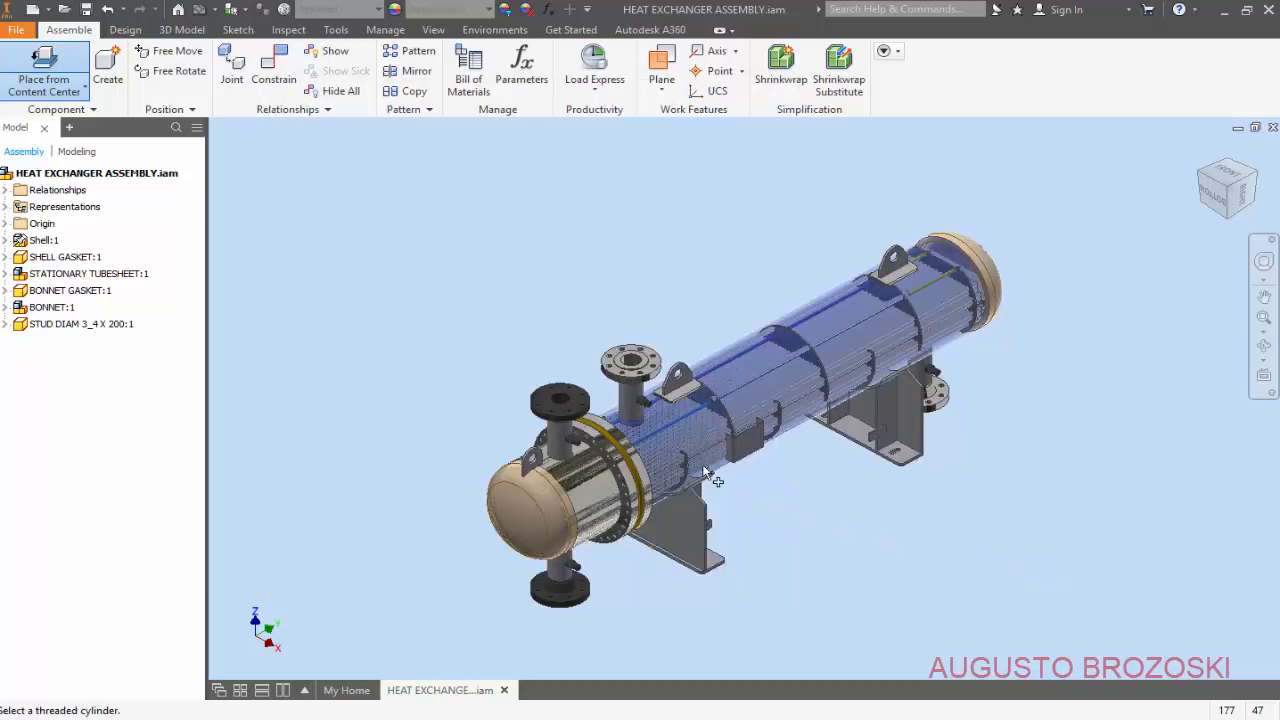
# Place two 3/4 inch UNC hex nuts as standard parts in the free space above the flanges near the stud.
pyautogui.scroll(-6, 730, 440)
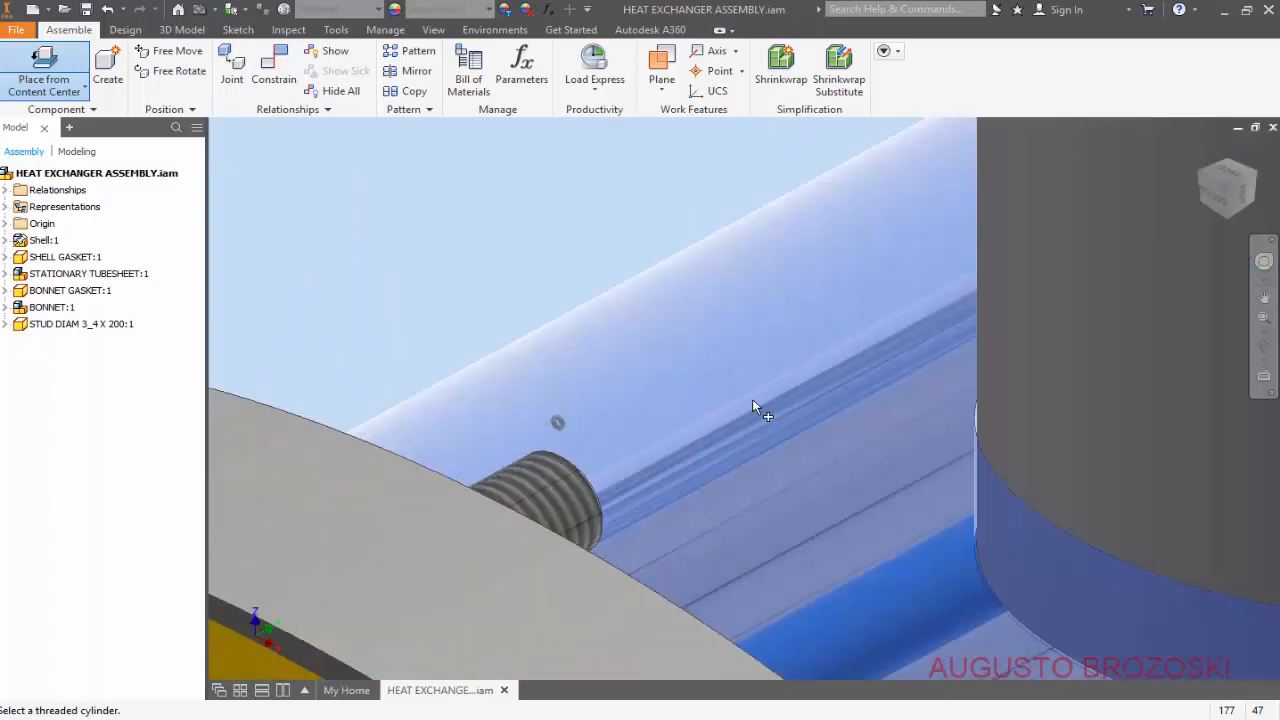
pyautogui.scroll(4, 752, 405)
pyautogui.scroll(-5, 645, 380)
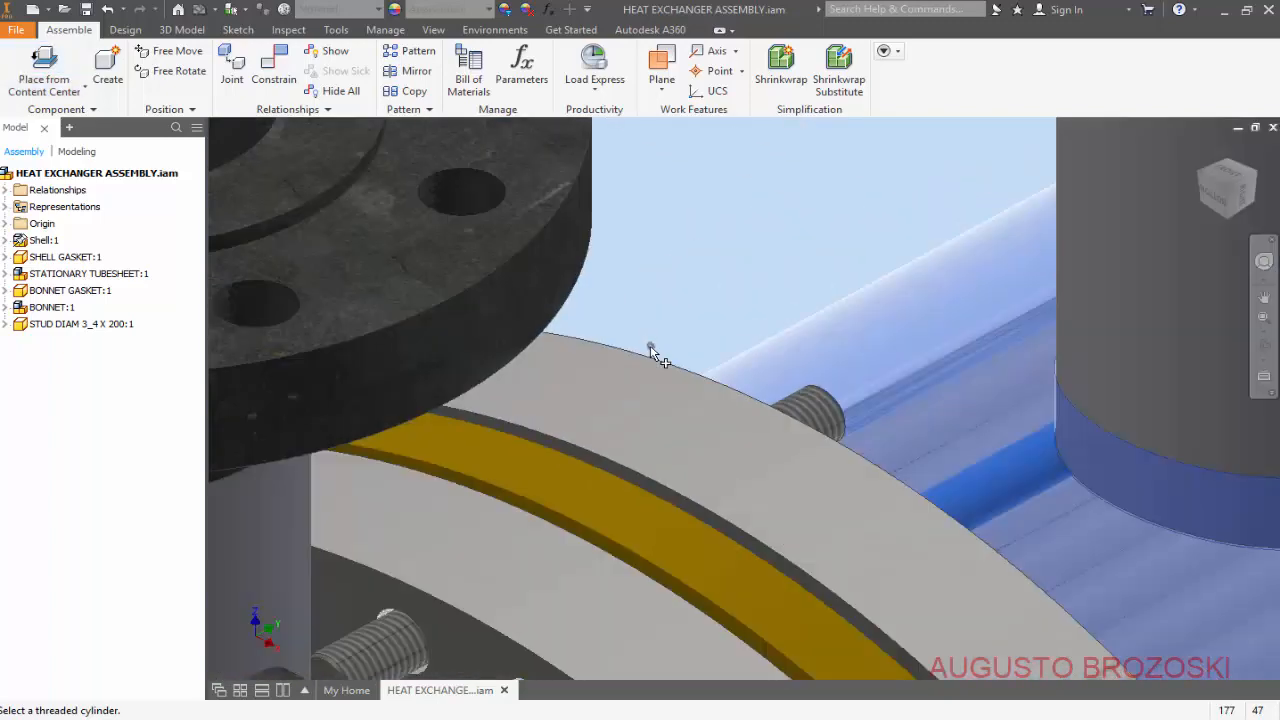
pyautogui.click(676, 250)
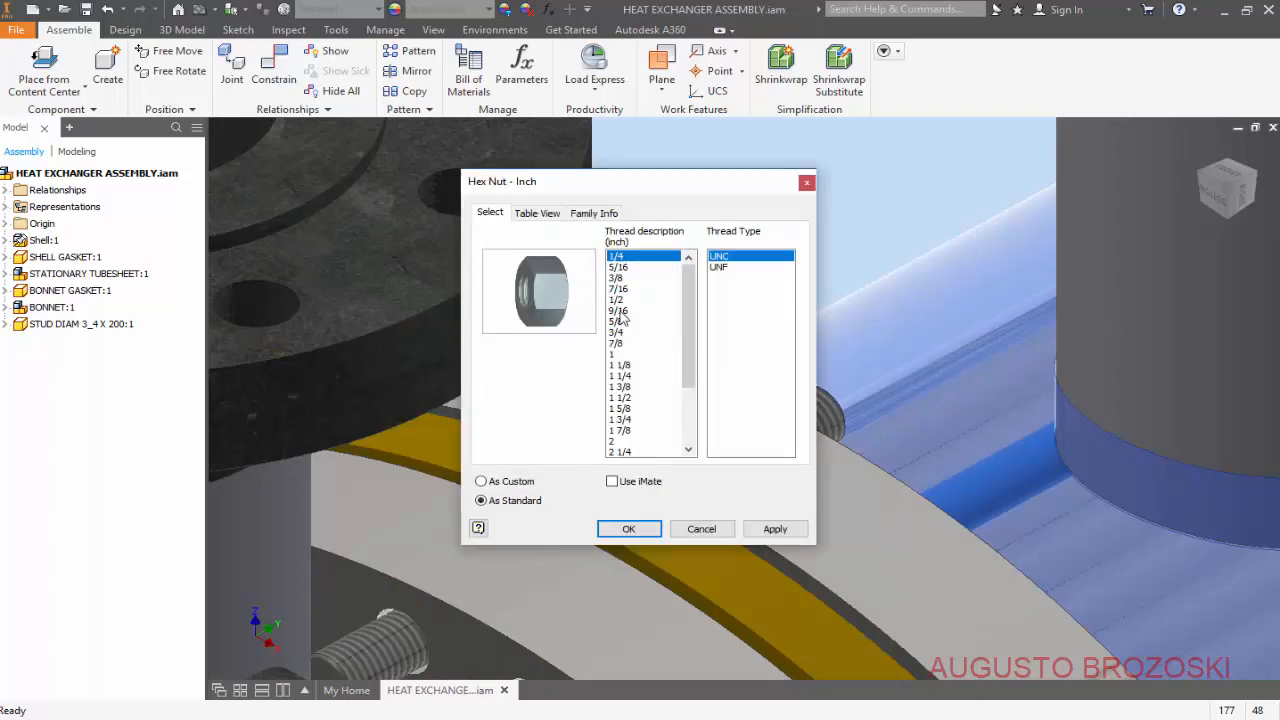
pyautogui.click(616, 333)
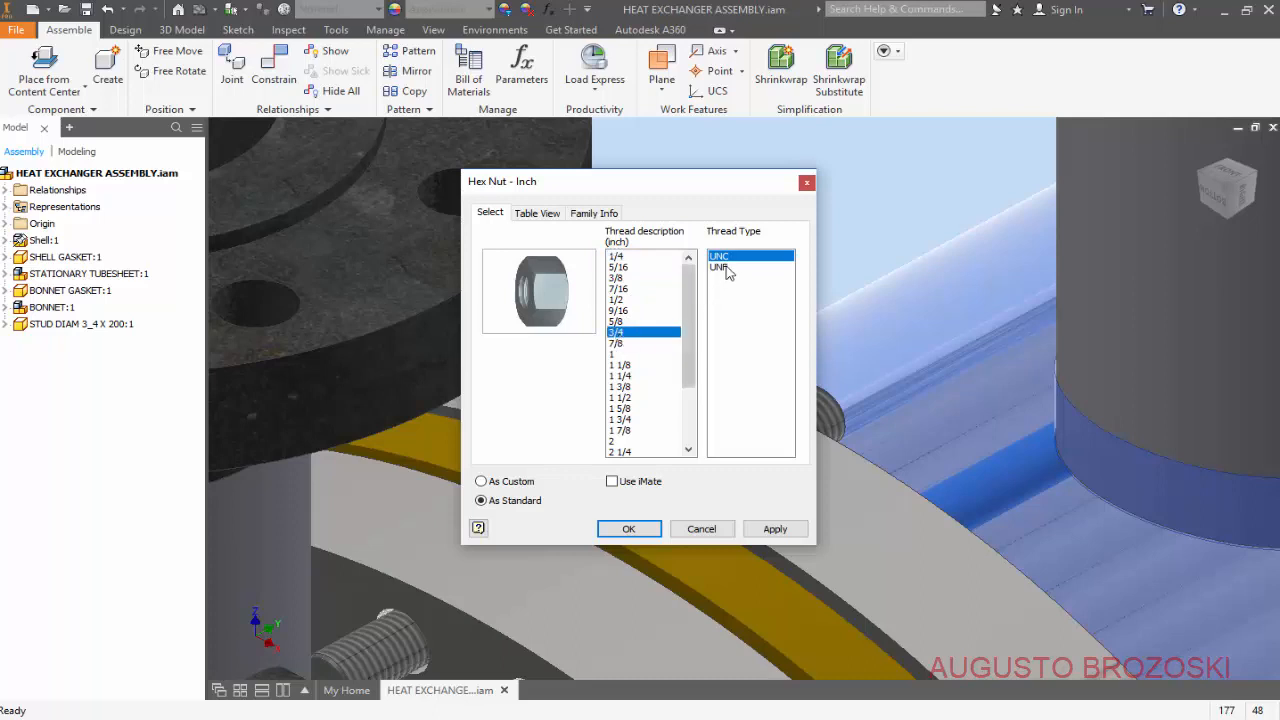
pyautogui.click(648, 529)
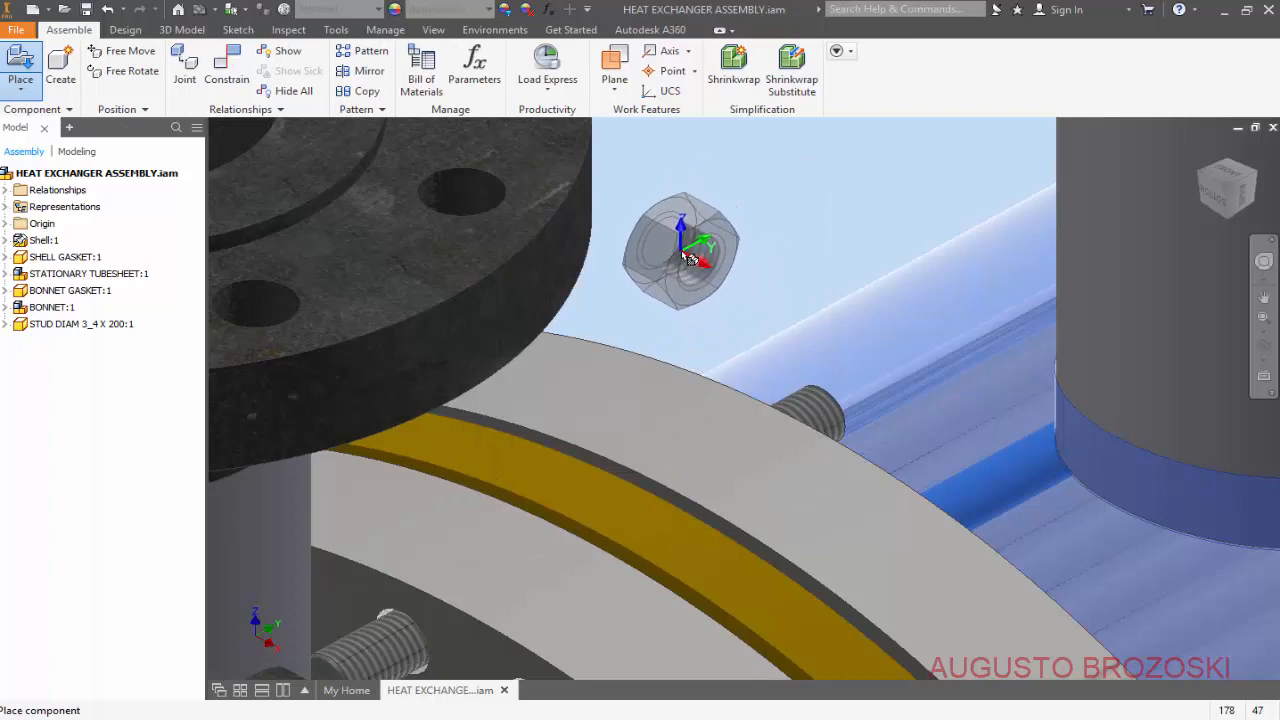
pyautogui.click(682, 252)
pyautogui.click(870, 178)
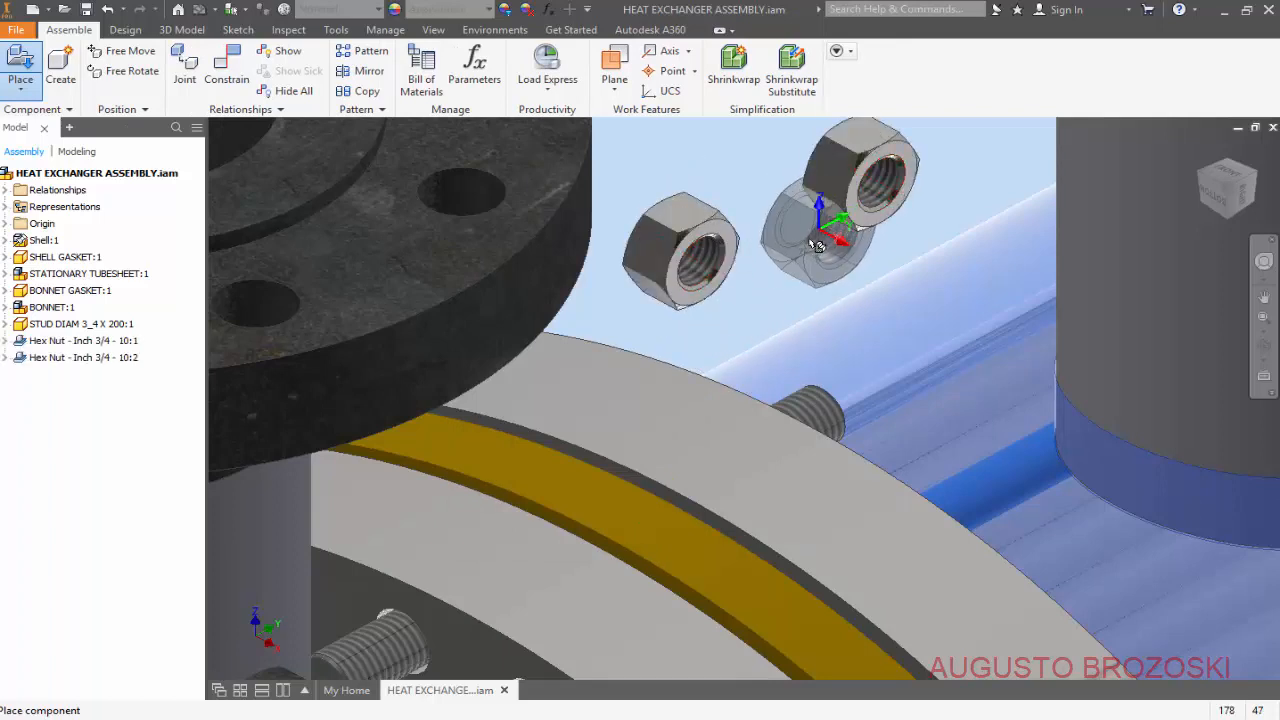
pyautogui.press('Escape')
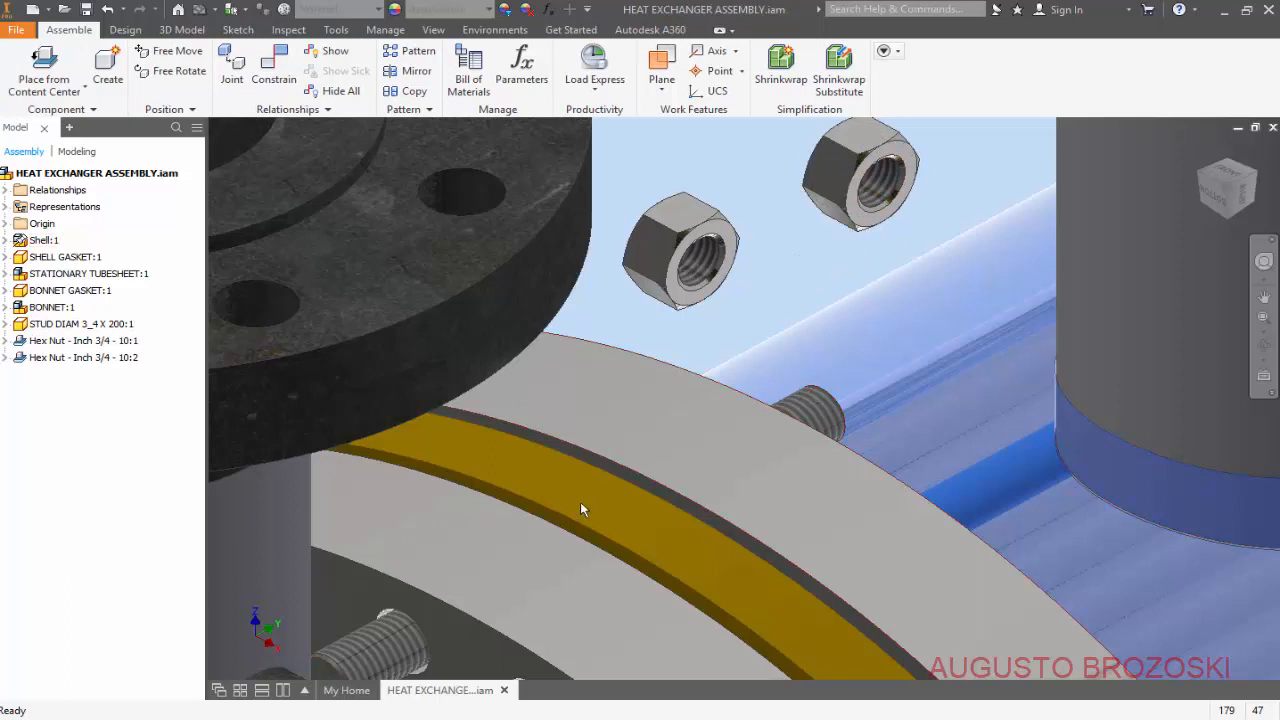
# Insert-constrain the first hex nut's bore edge to the bonnet flange bolt hole around the stud, with opposed solution and 0 mm offset.
pyautogui.click(275, 68)
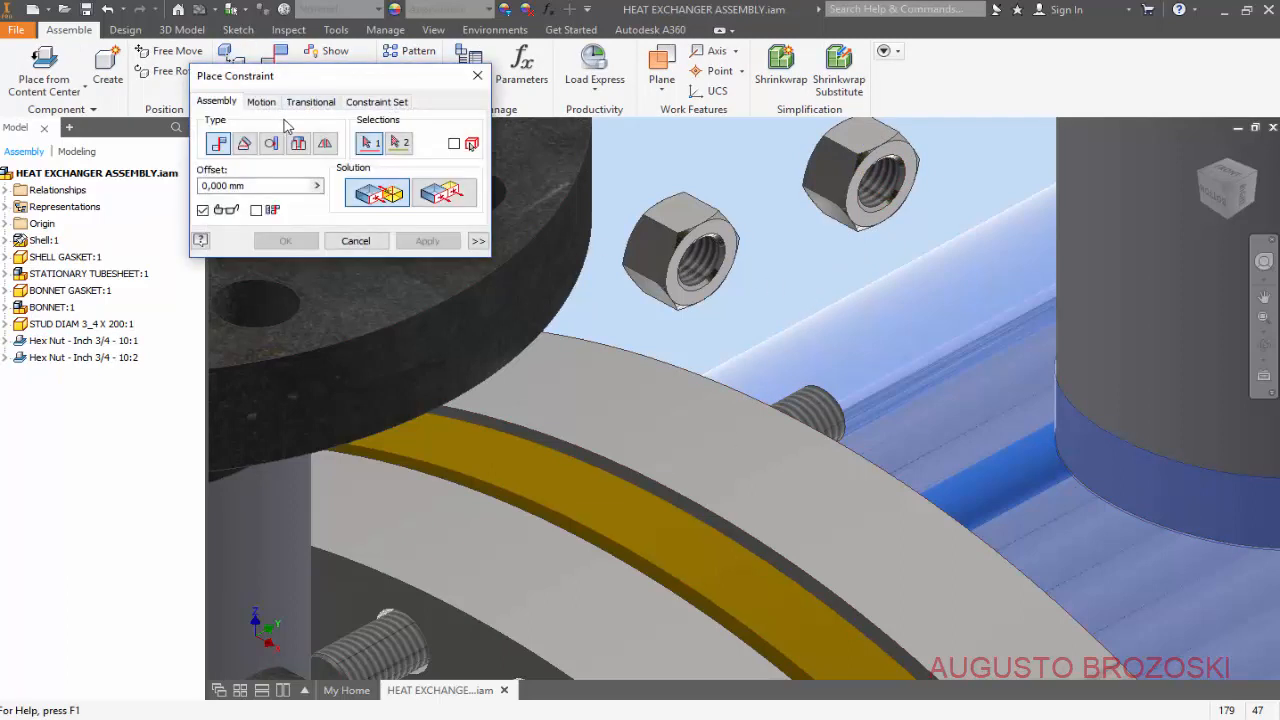
pyautogui.click(300, 144)
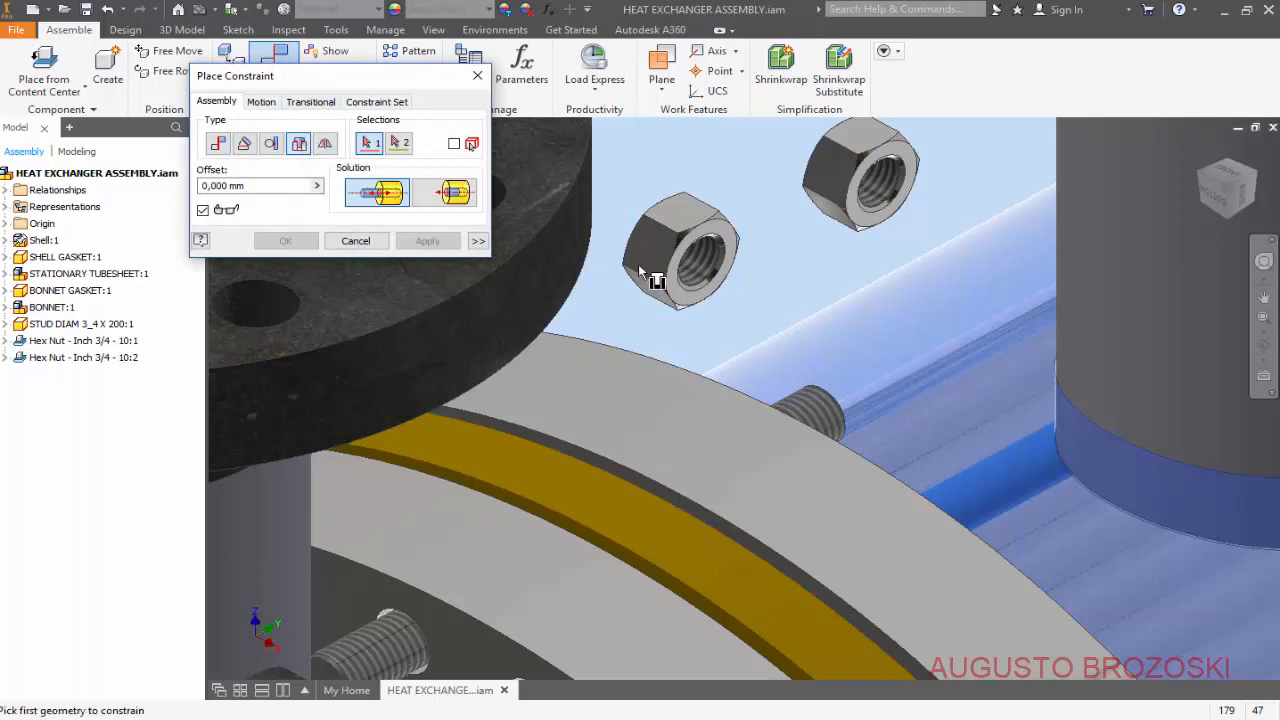
pyautogui.scroll(-3, 707, 246)
pyautogui.scroll(-2, 707, 246)
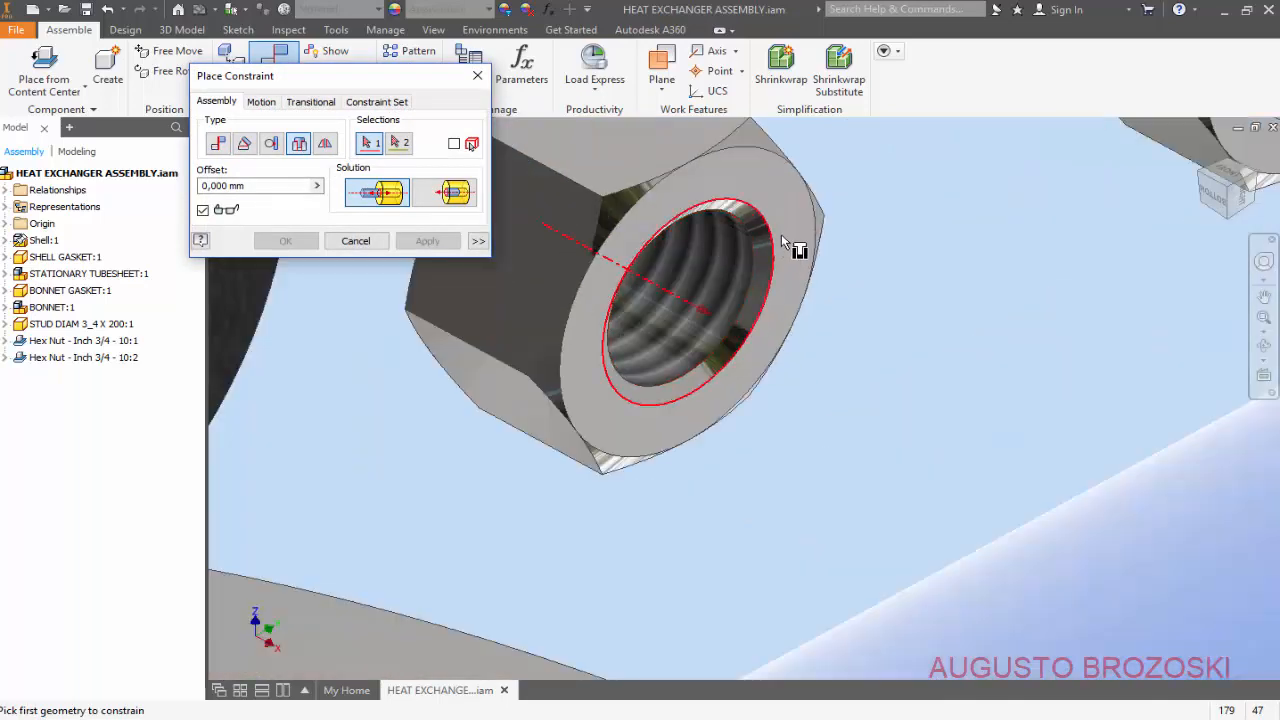
pyautogui.click(771, 231)
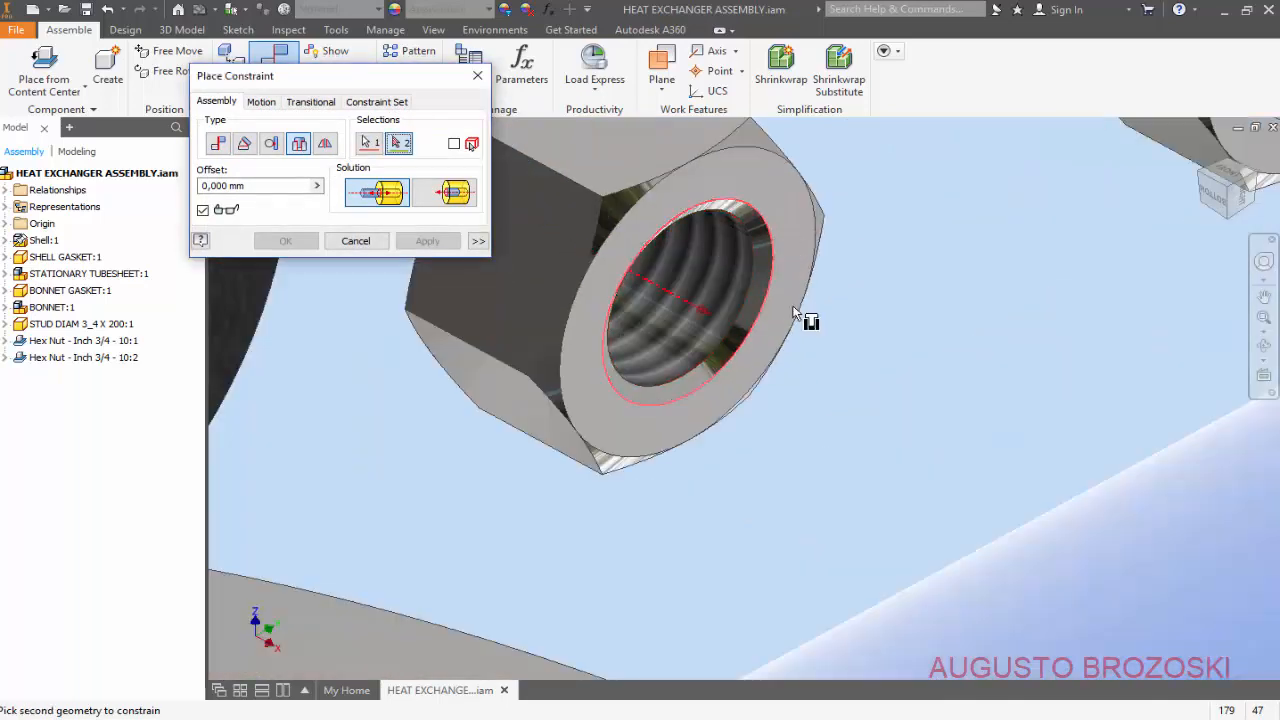
pyautogui.scroll(5, 771, 231)
pyautogui.scroll(-5, 705, 422)
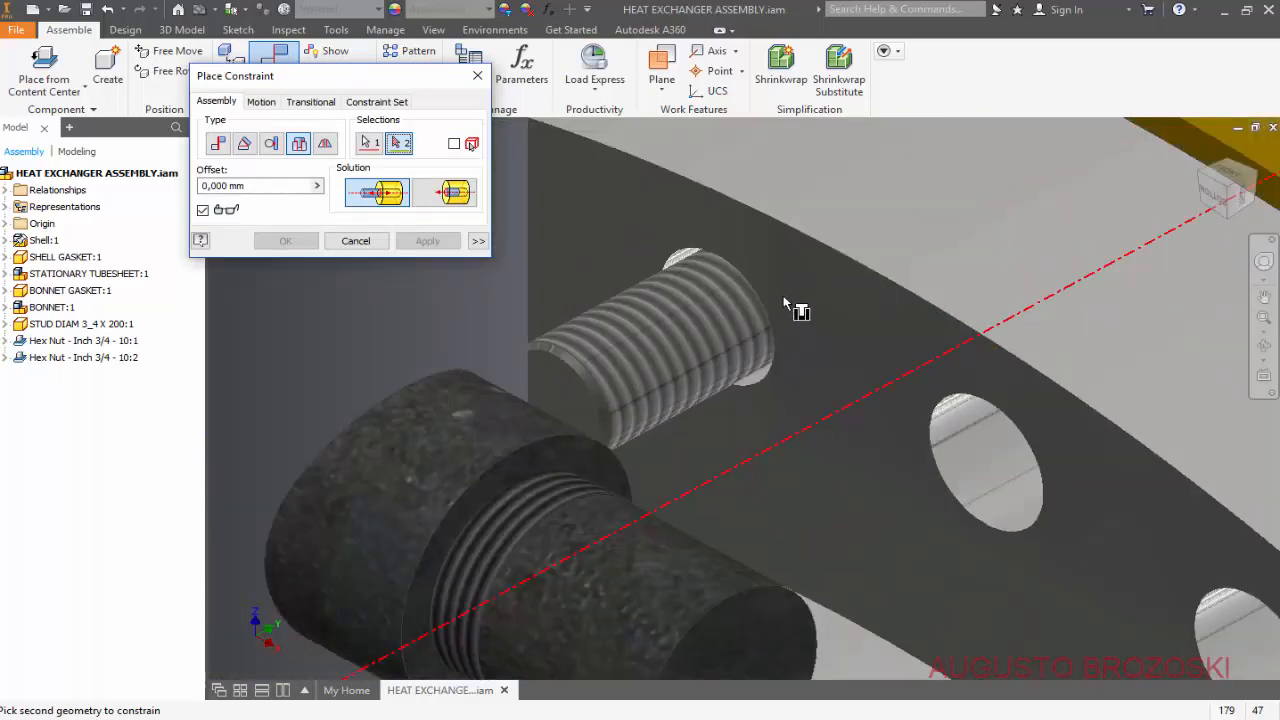
pyautogui.scroll(-3, 794, 309)
pyautogui.click(790, 362)
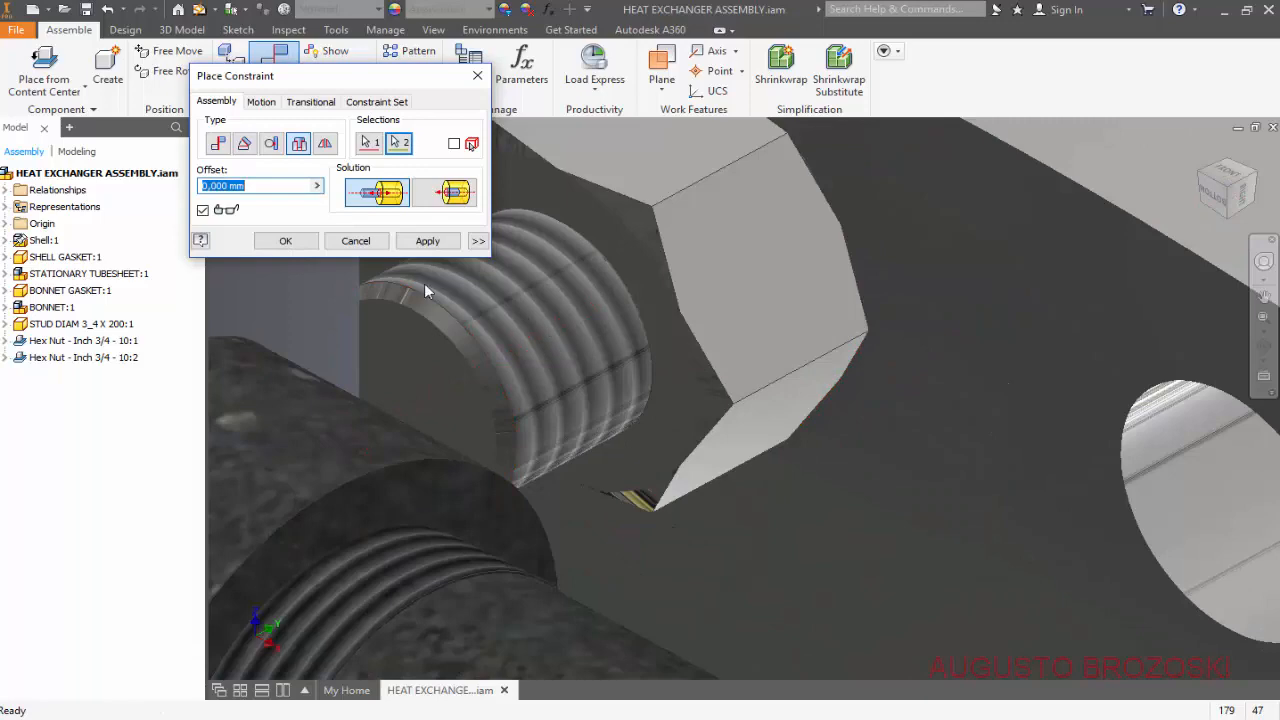
pyautogui.click(427, 240)
# Insert-constrain the second hex nut's bore edge to the shell flange bolt hole around the stud, with opposed solution and 0 mm offset.
pyautogui.scroll(3, 577, 388)
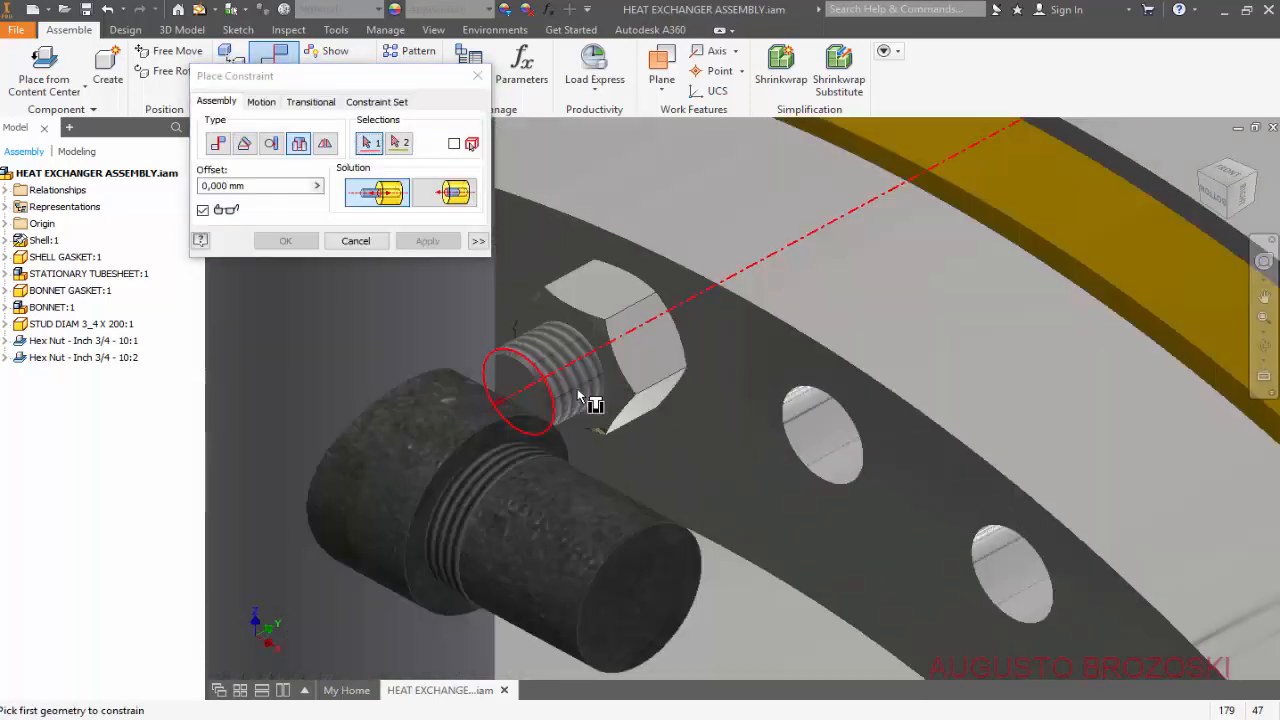
pyautogui.scroll(5, 600, 397)
pyautogui.scroll(-6, 757, 251)
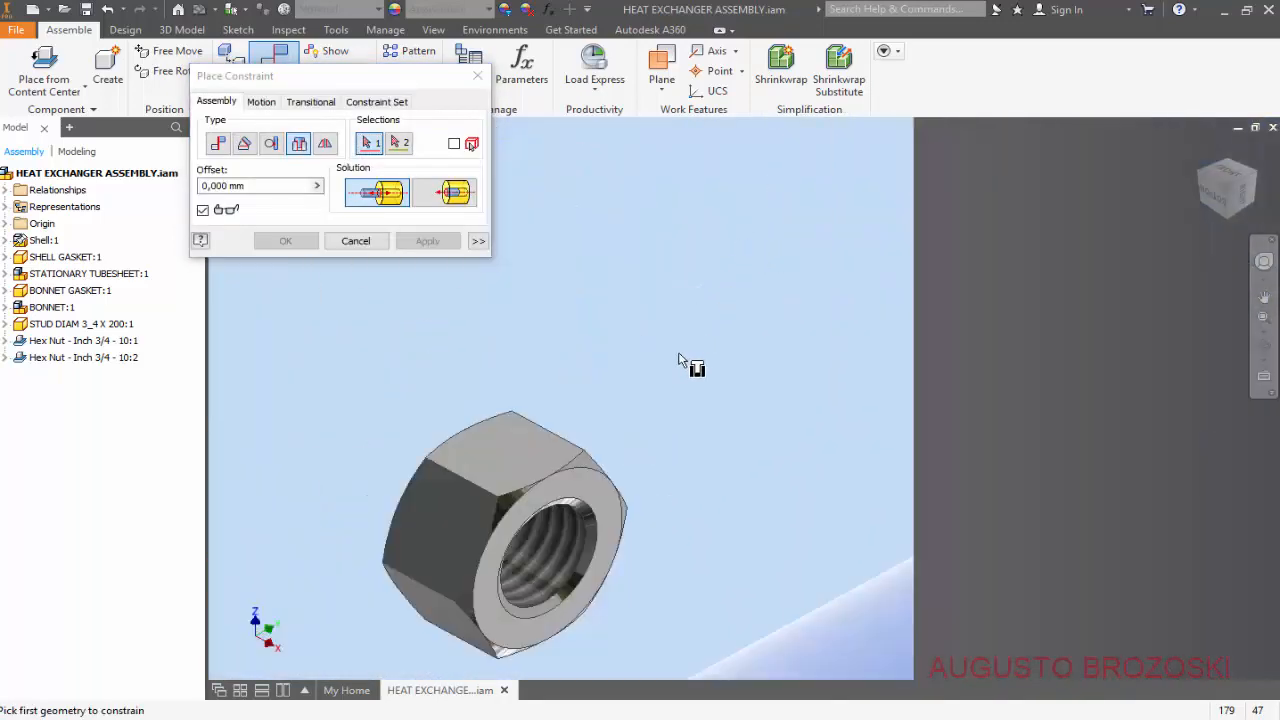
pyautogui.click(614, 520)
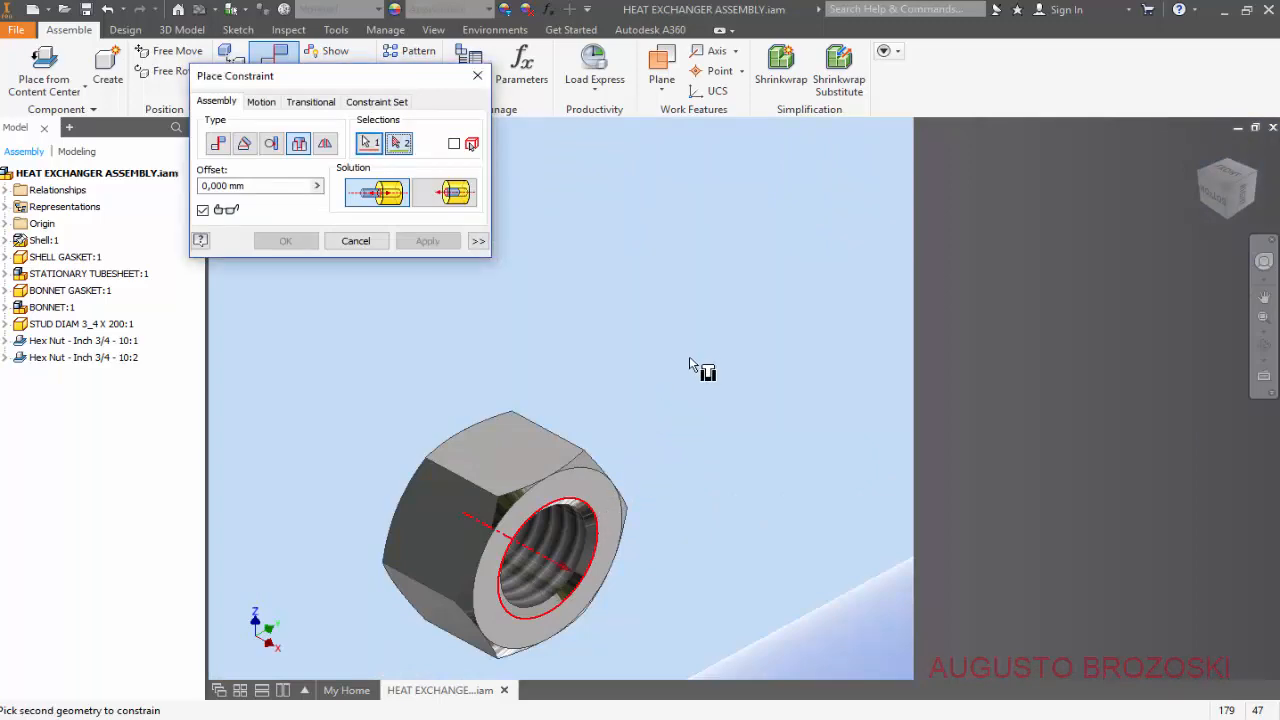
pyautogui.scroll(4, 712, 350)
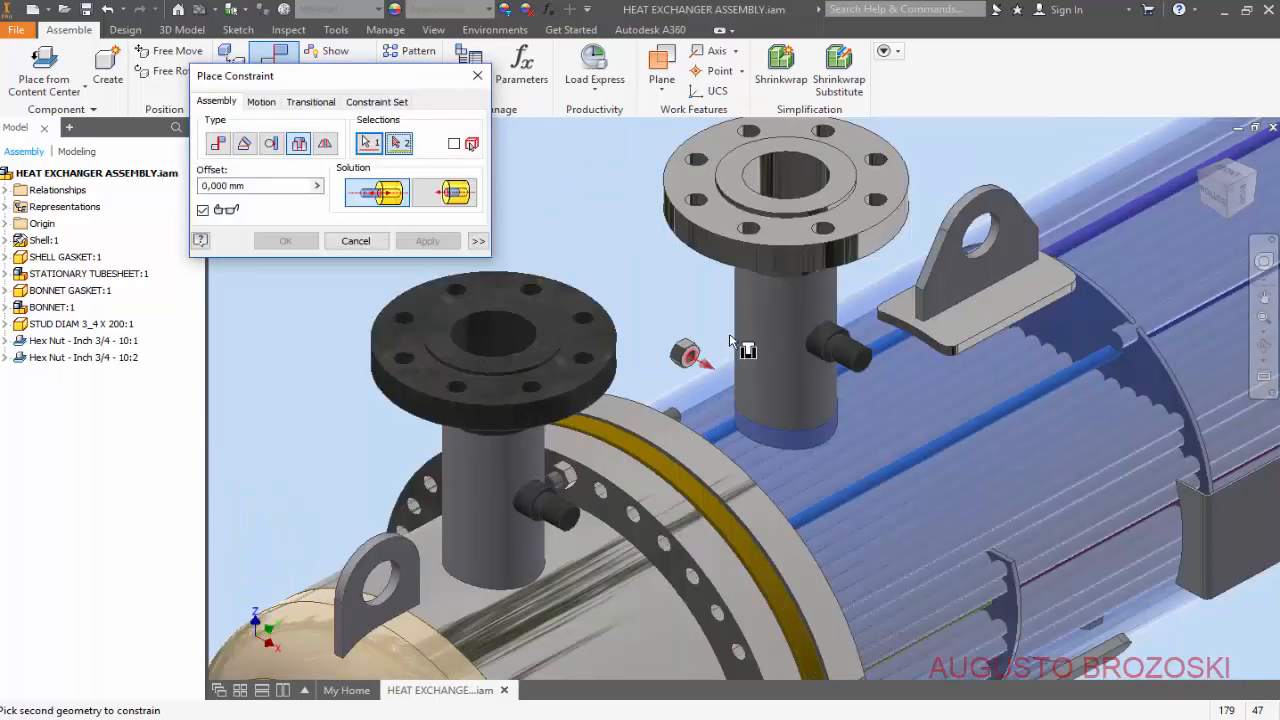
pyautogui.click(1253, 175)
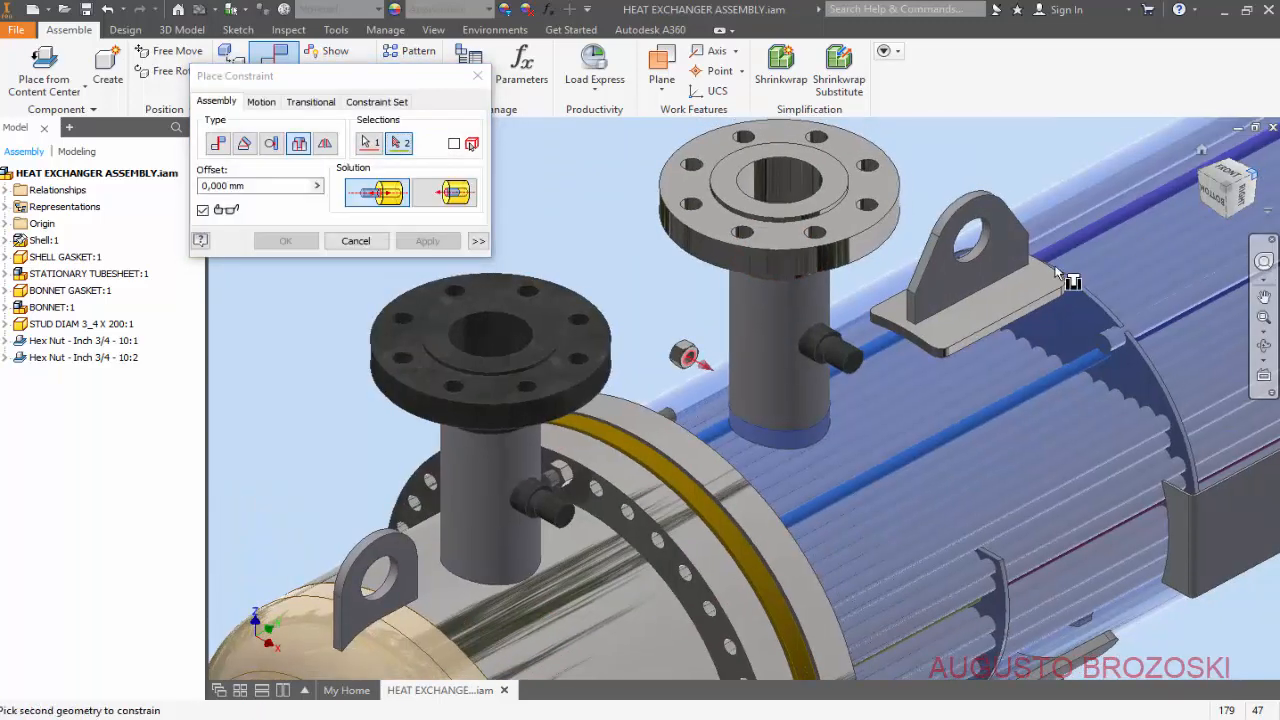
pyautogui.scroll(-6, 630, 294)
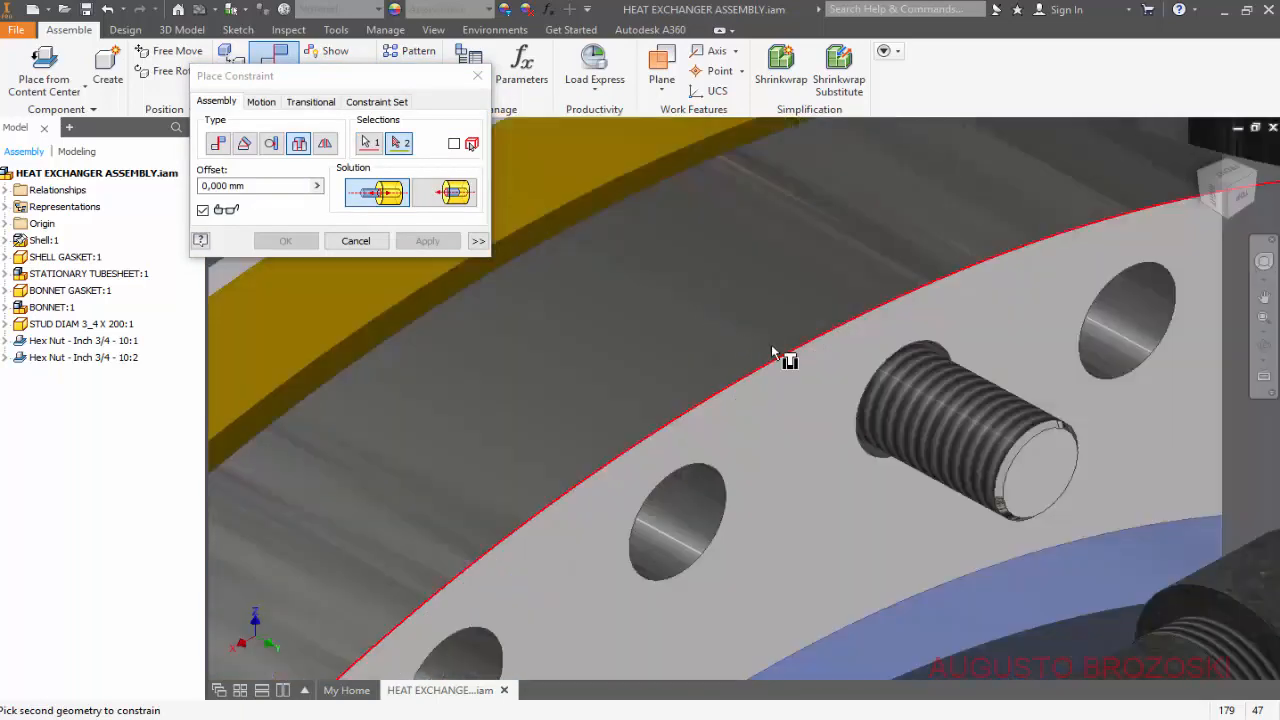
pyautogui.click(942, 350)
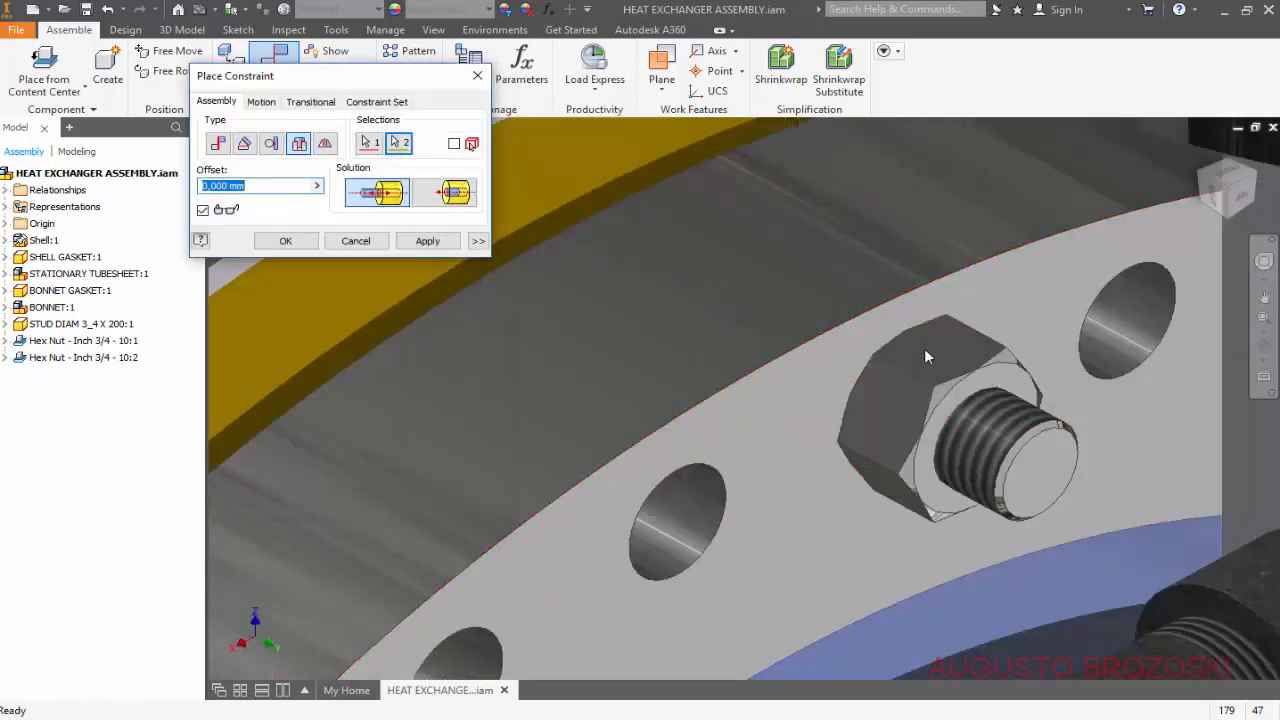
pyautogui.click(424, 243)
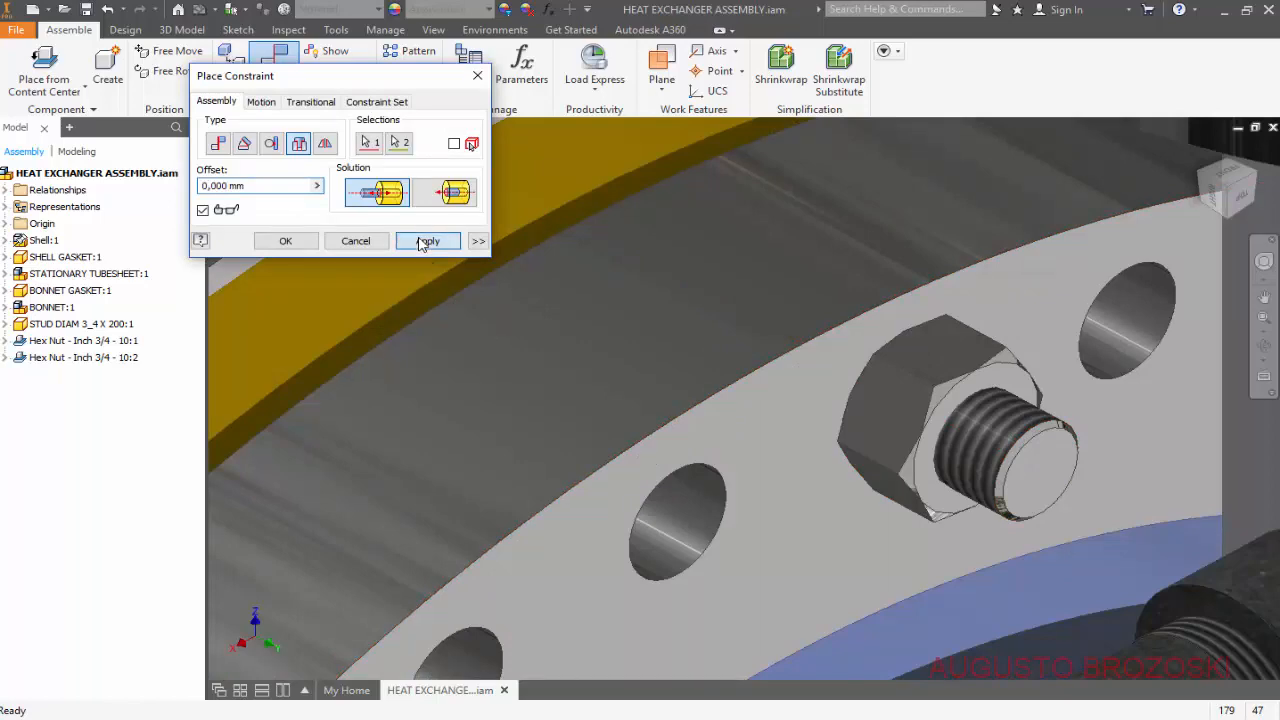
pyautogui.click(356, 242)
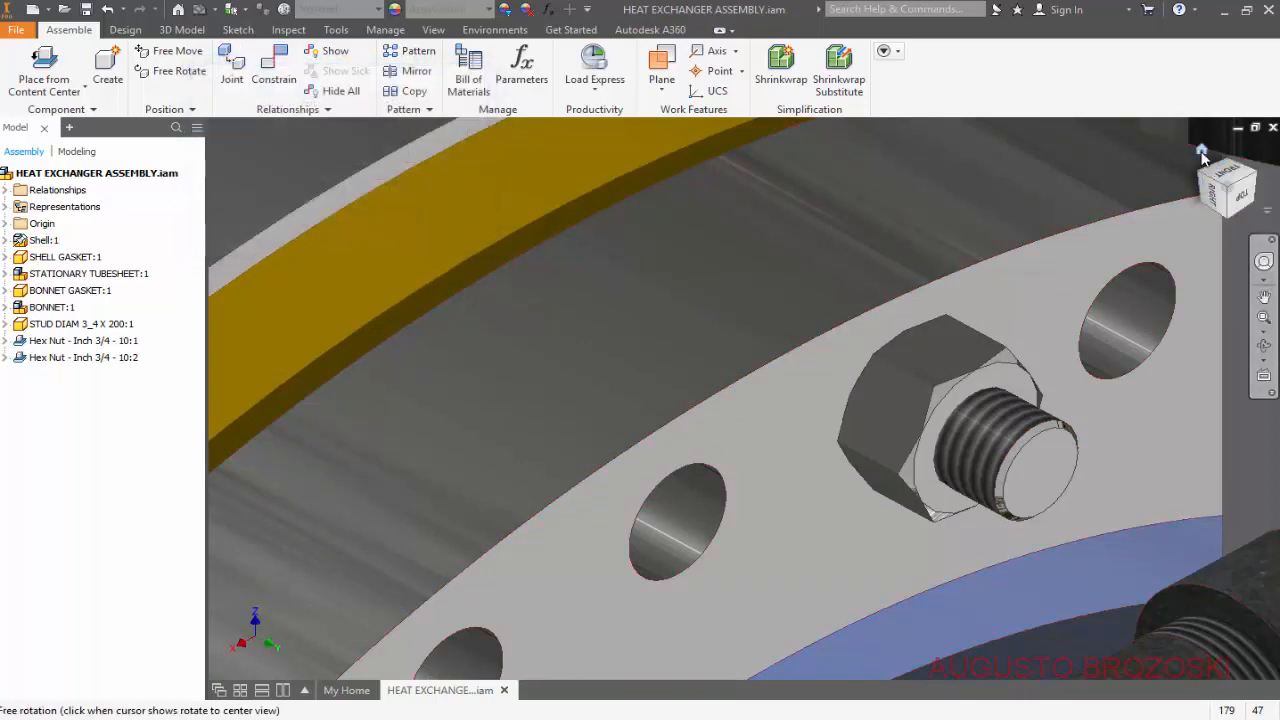
# Turn on the visibility of the assembly's origin XY plane.
pyautogui.click(1202, 152)
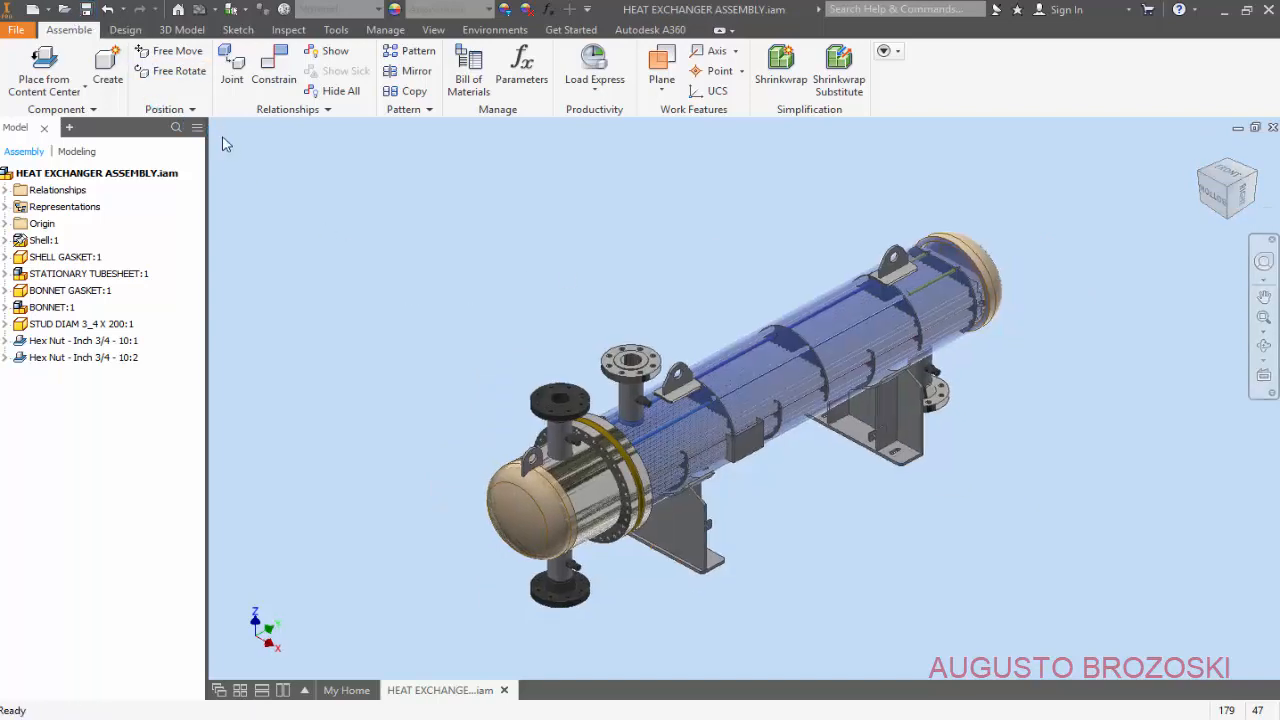
pyautogui.scroll(-8, 583, 436)
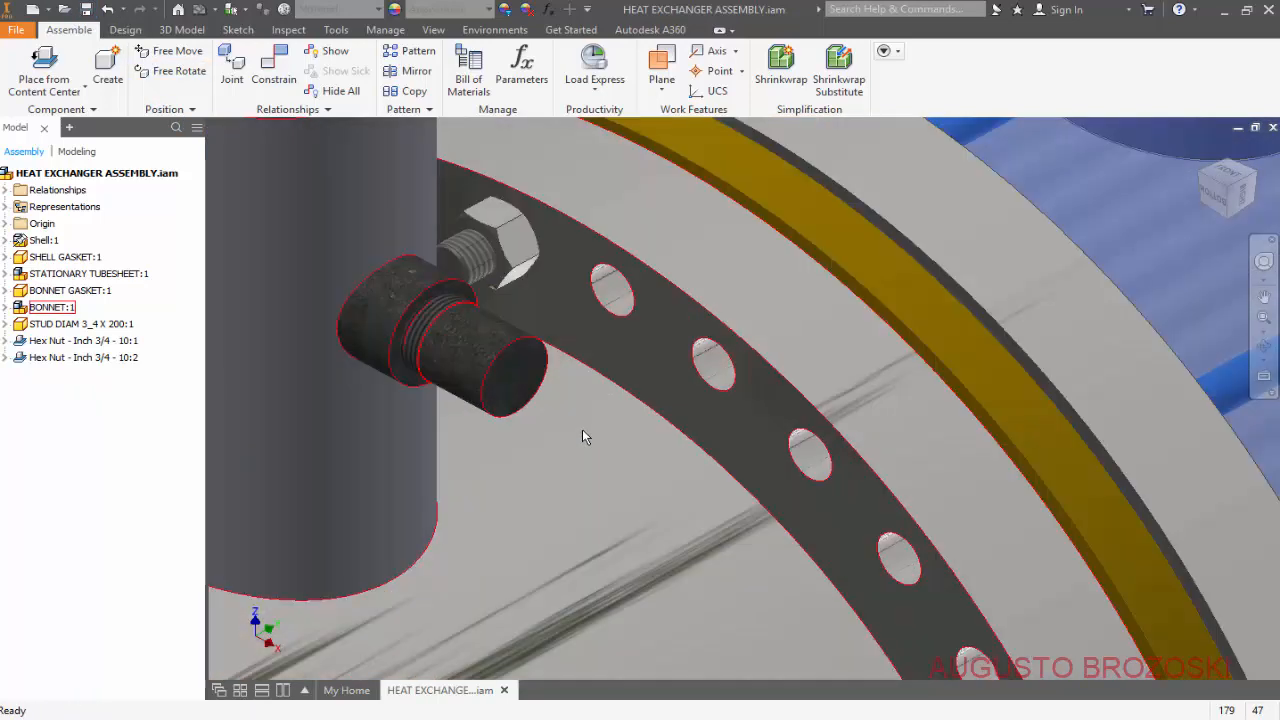
pyautogui.scroll(-2, 529, 402)
pyautogui.scroll(5, 499, 334)
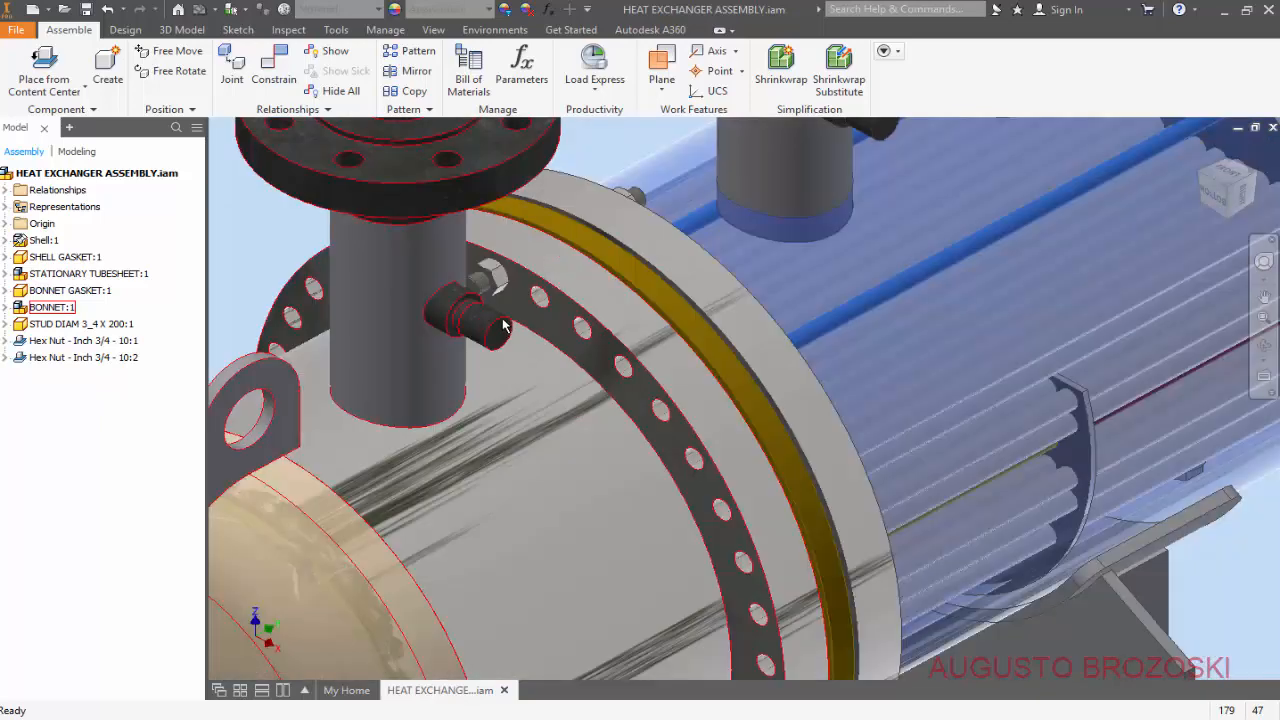
pyautogui.scroll(-5, 492, 275)
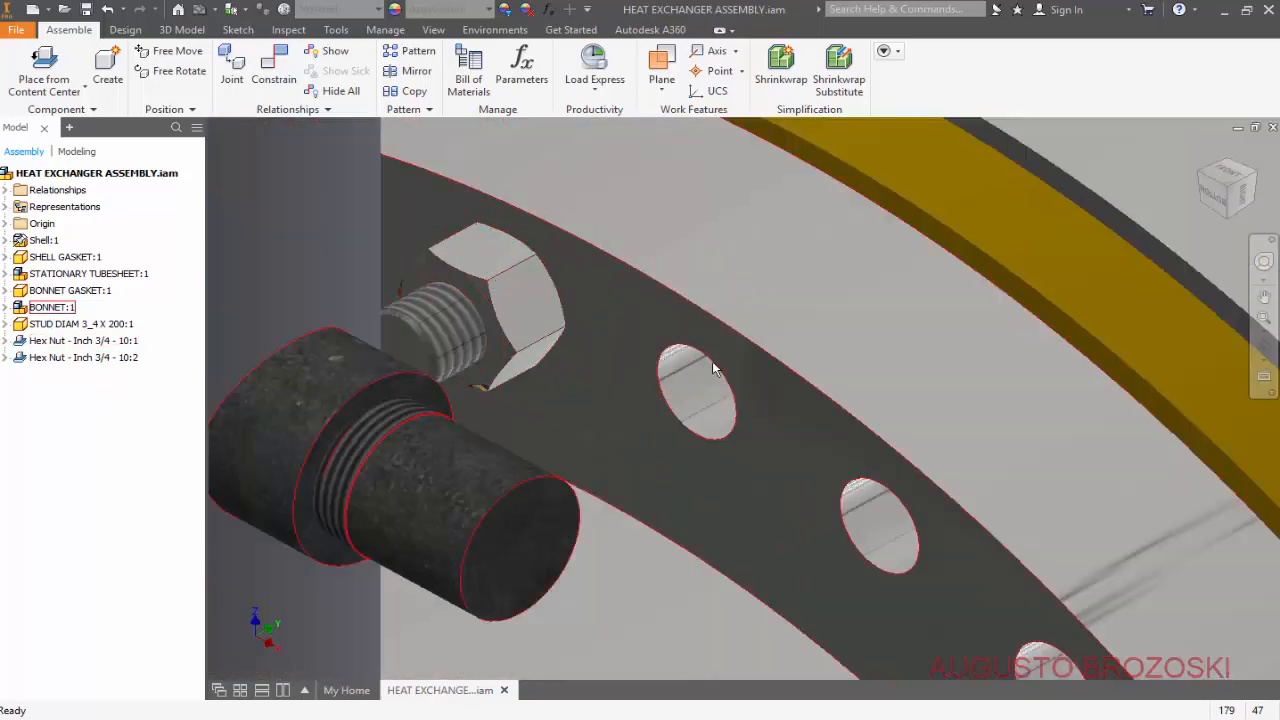
pyautogui.scroll(2, 510, 300)
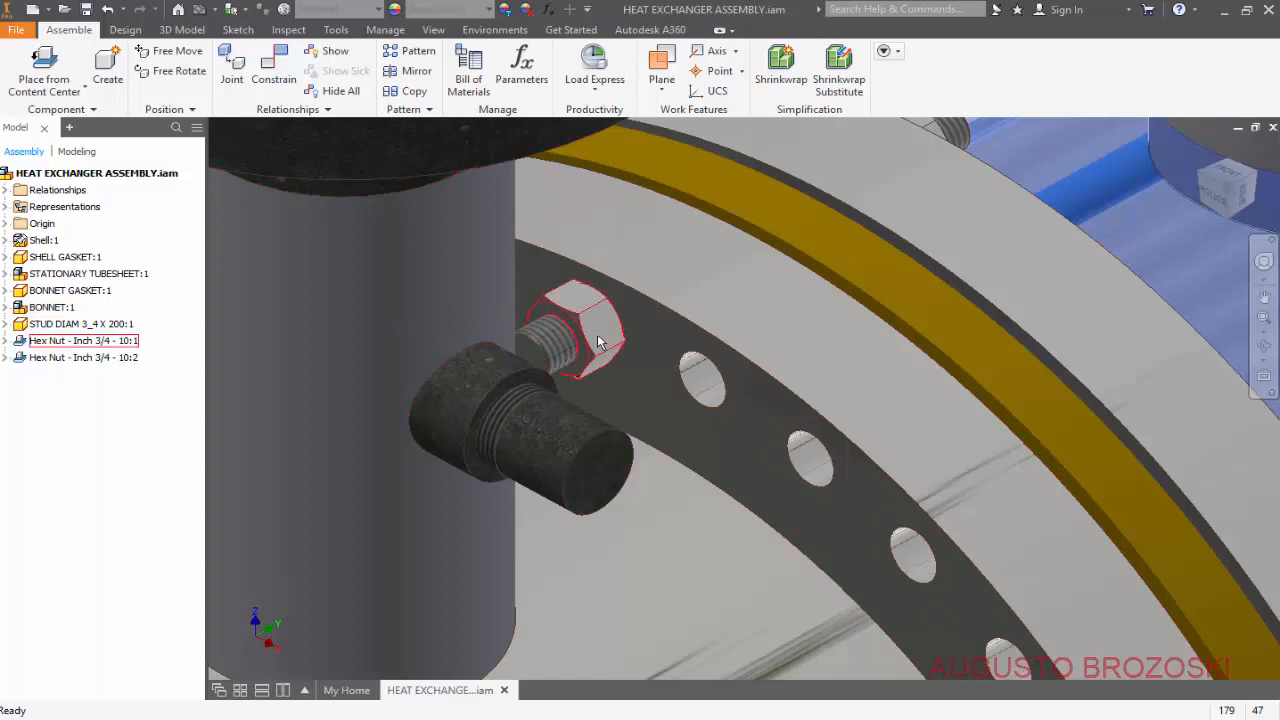
pyautogui.scroll(3, 597, 334)
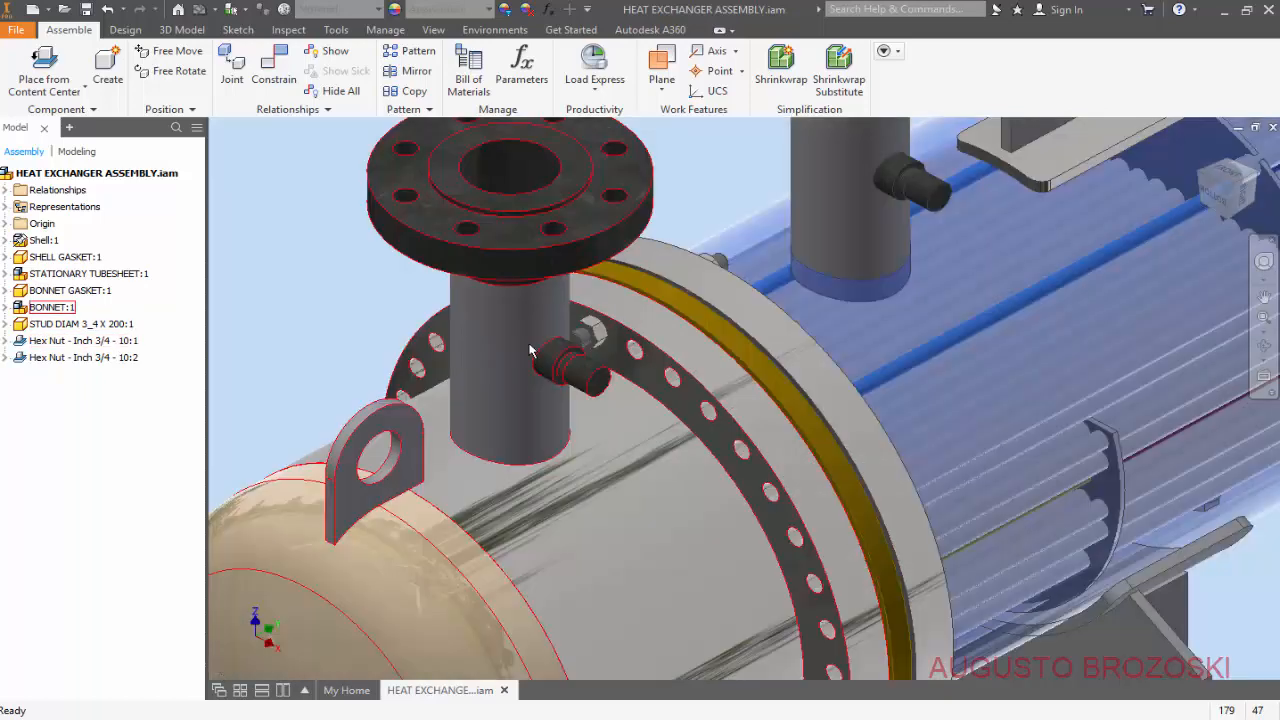
pyautogui.click(5, 224)
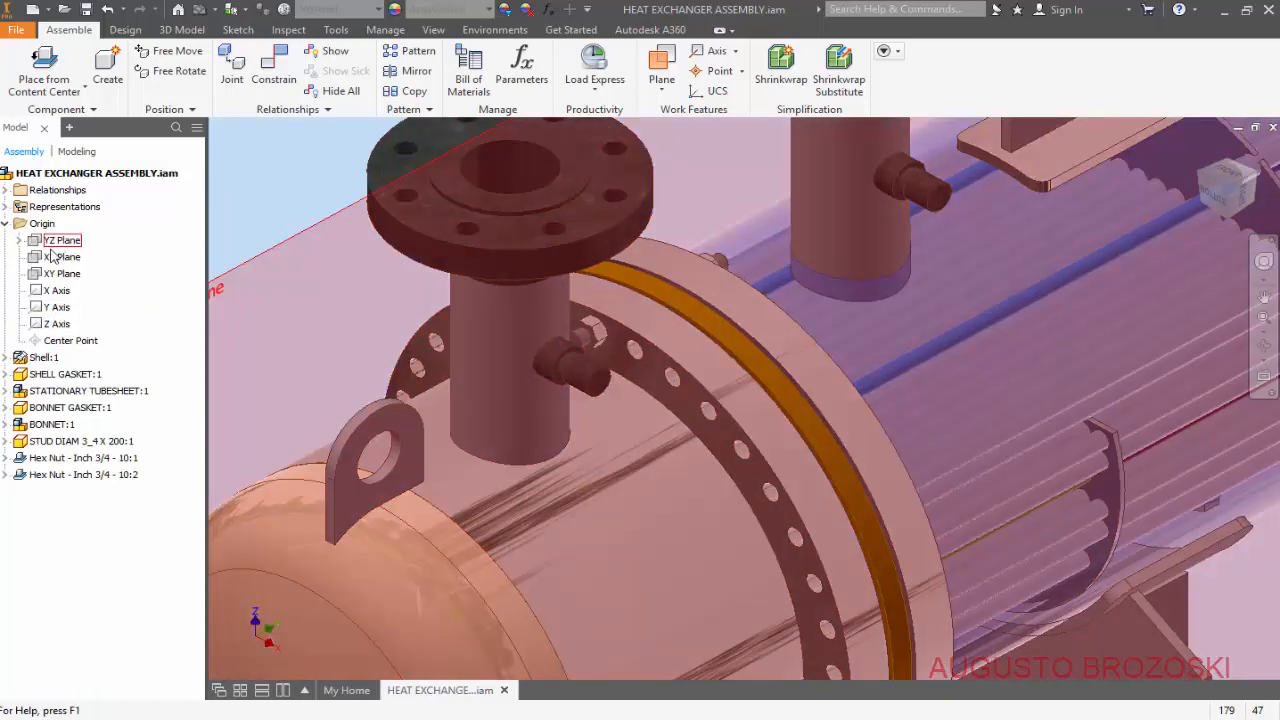
pyautogui.scroll(3, 642, 285)
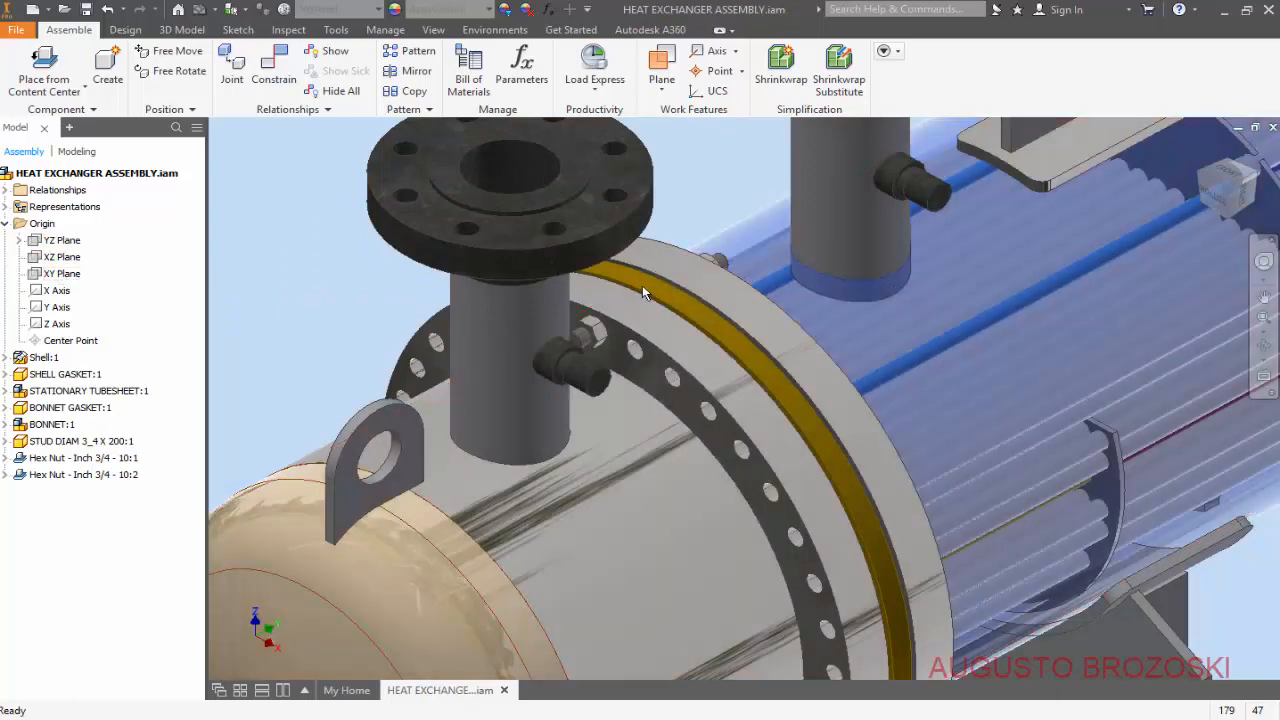
pyautogui.rightClick(63, 281)
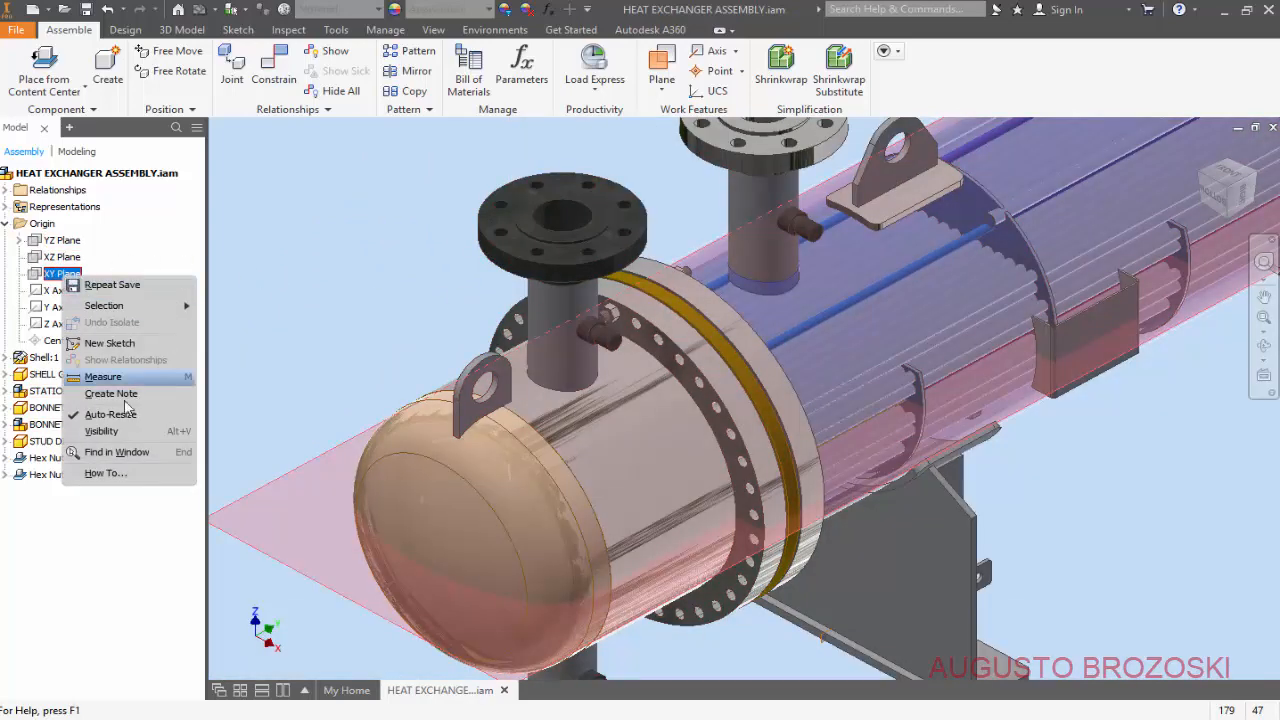
pyautogui.click(103, 431)
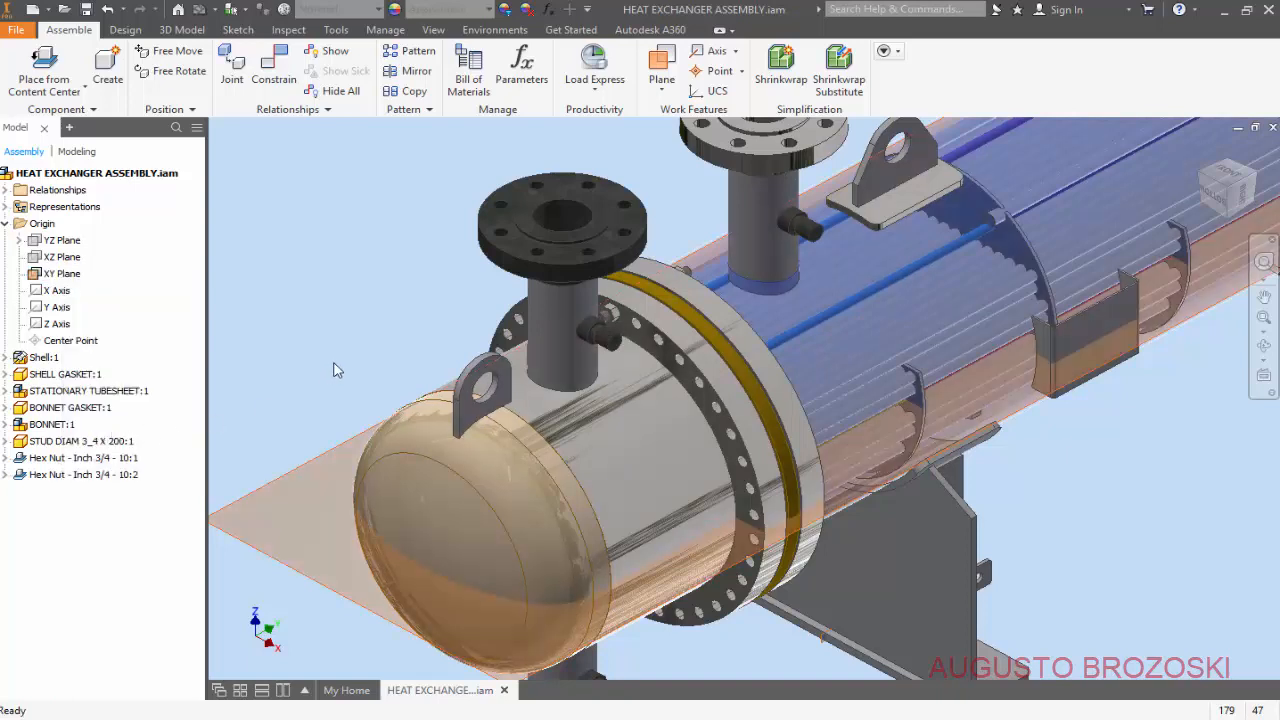
# Angle-constrain the upper flat of the bonnet-side hex nut to the XY plane at 0 degrees using the directed angle solution.
pyautogui.click(277, 70)
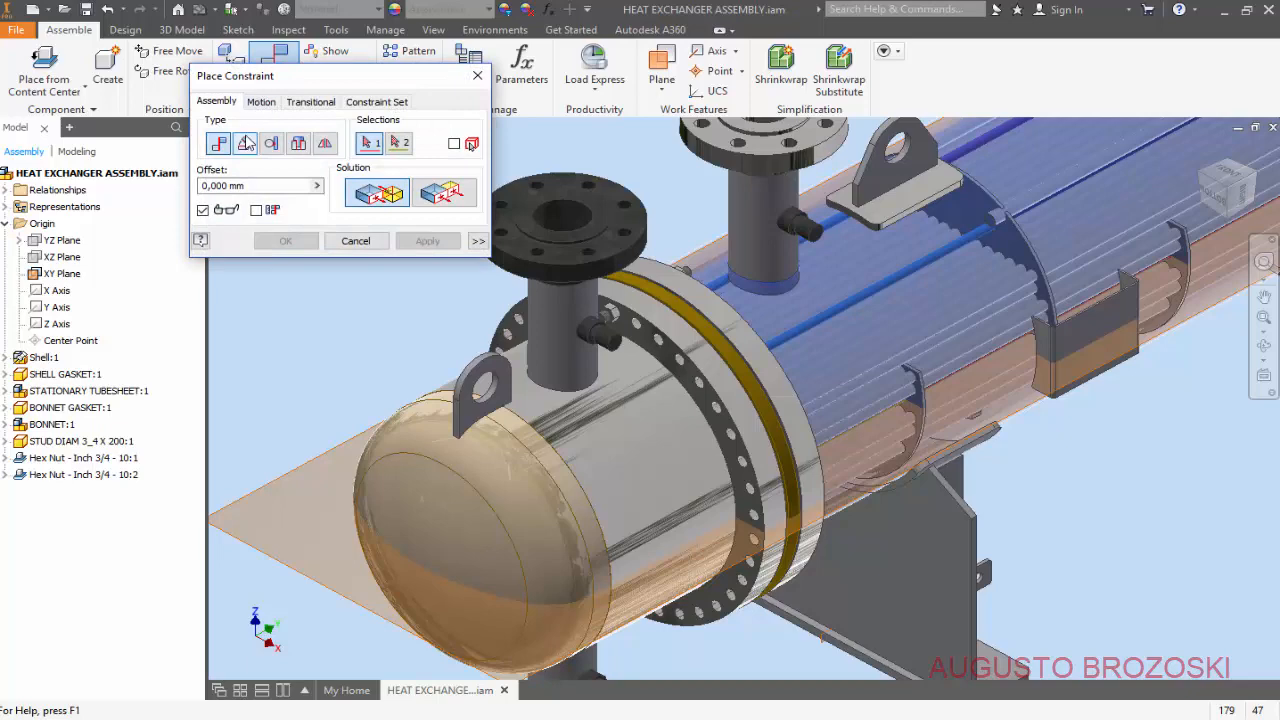
pyautogui.click(246, 145)
pyautogui.scroll(10, 607, 323)
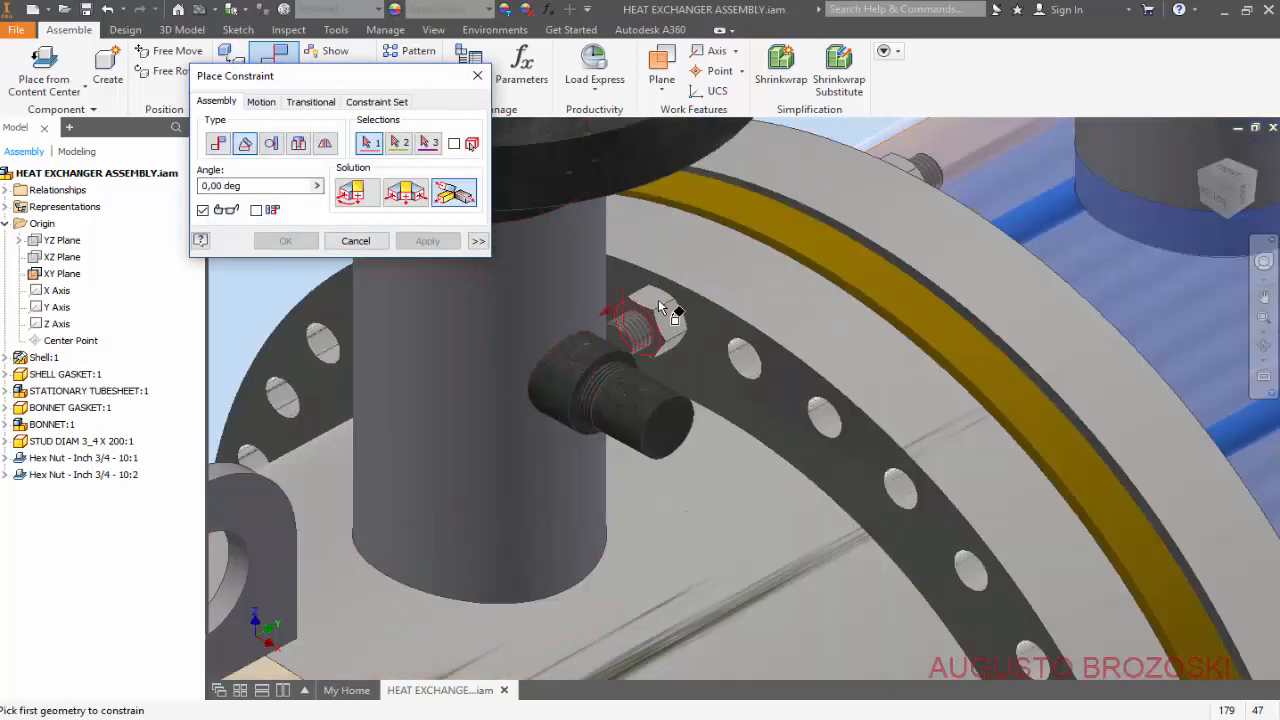
pyautogui.click(622, 291)
pyautogui.scroll(-10, 590, 290)
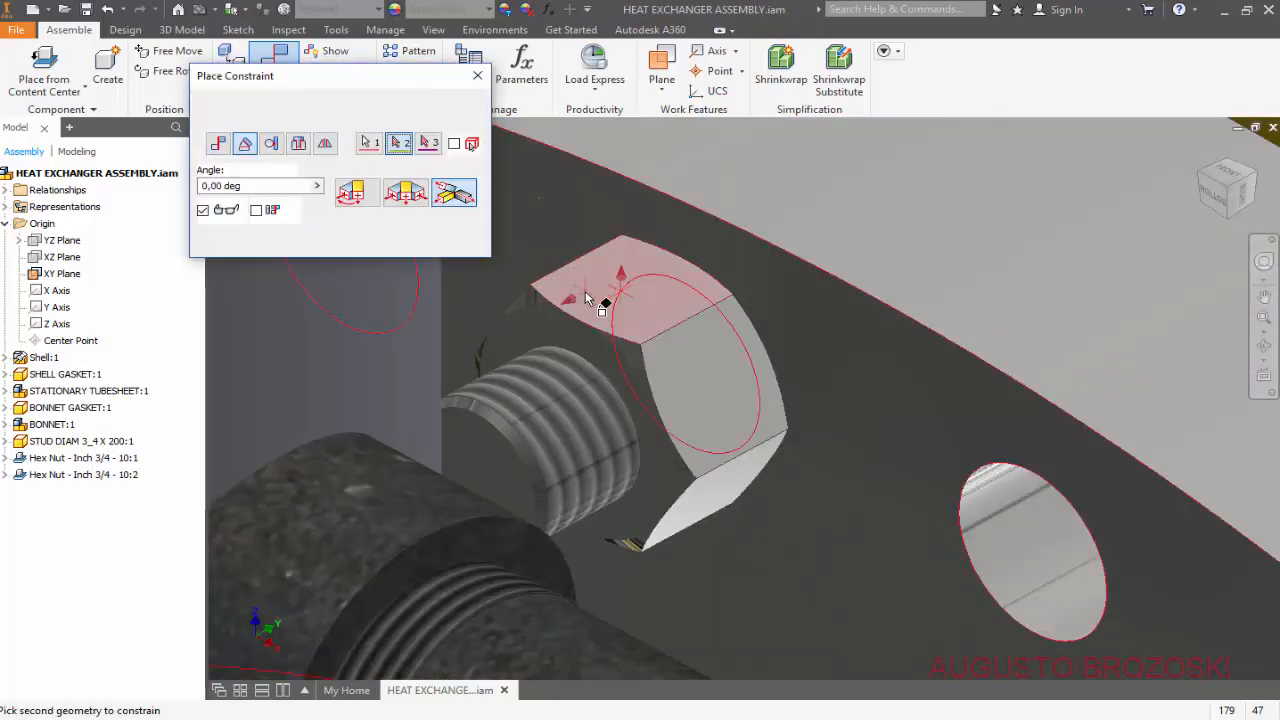
pyautogui.scroll(-5, 606, 280)
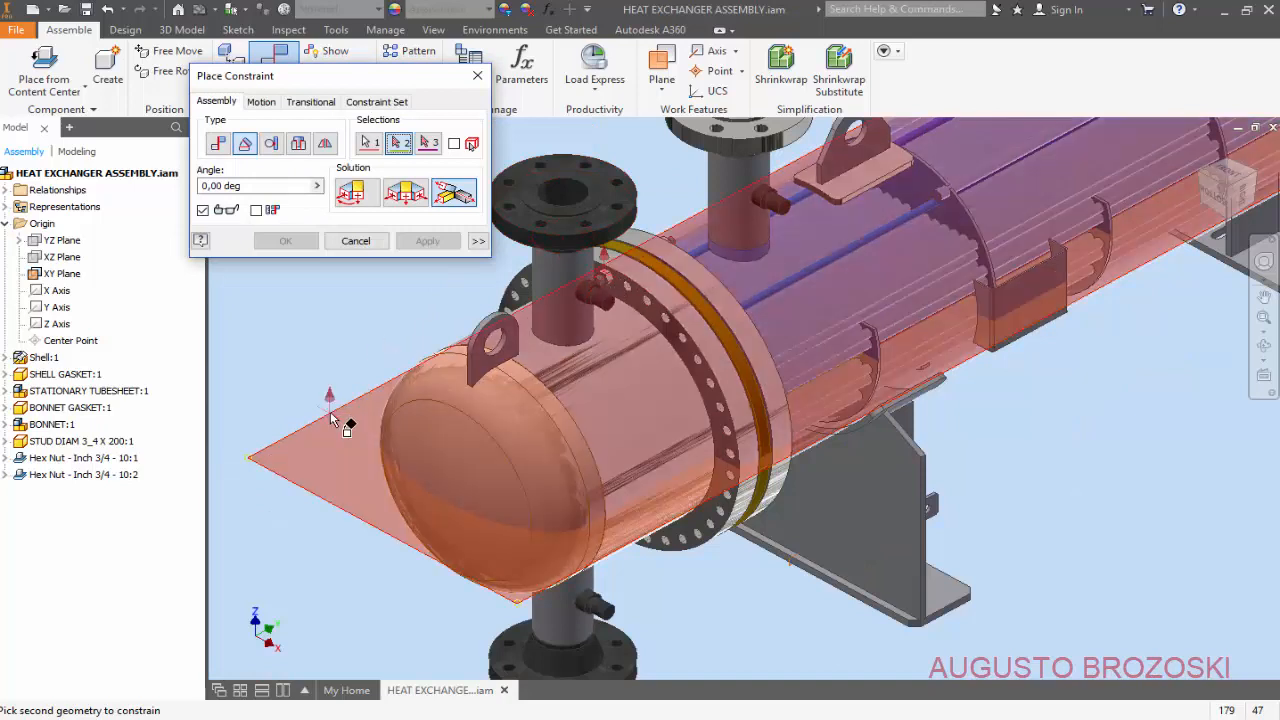
pyautogui.click(331, 413)
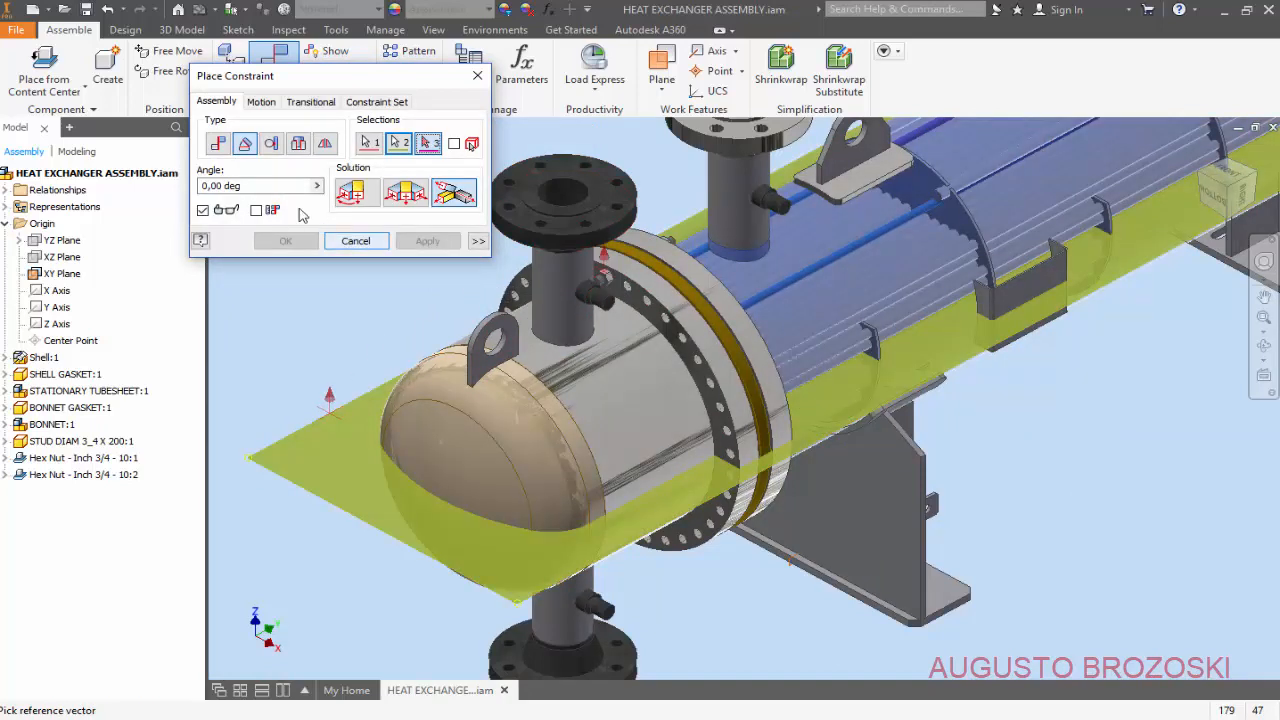
pyautogui.click(358, 195)
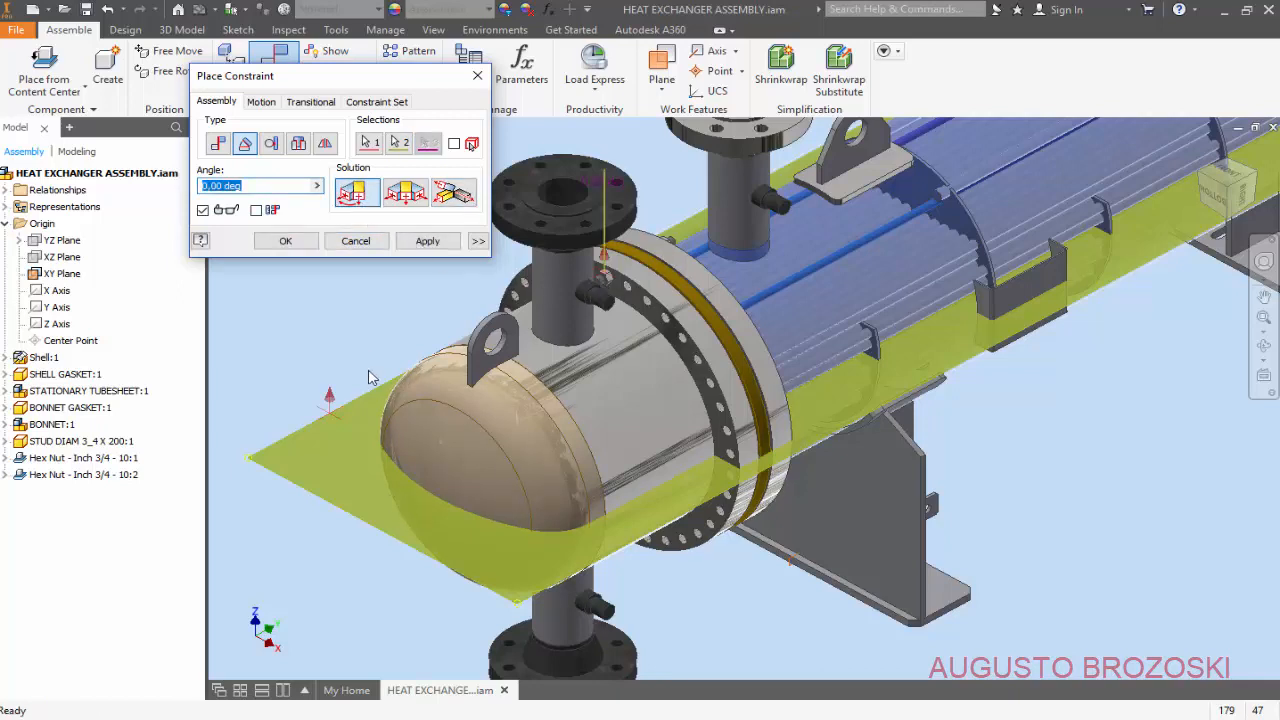
pyautogui.click(424, 244)
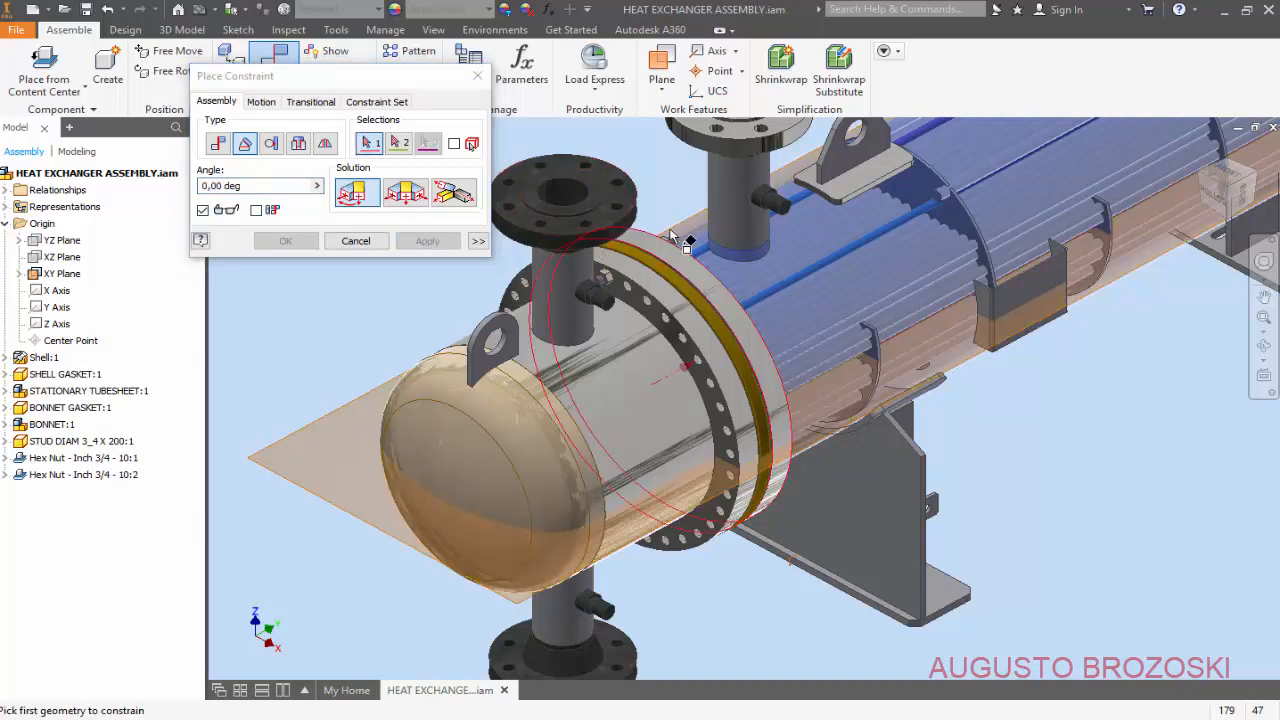
# Angle-constrain the upper flat of the shell-side hex nut to the XY plane at 0 degrees with the directed angle solution.
pyautogui.scroll(-6, 670, 245)
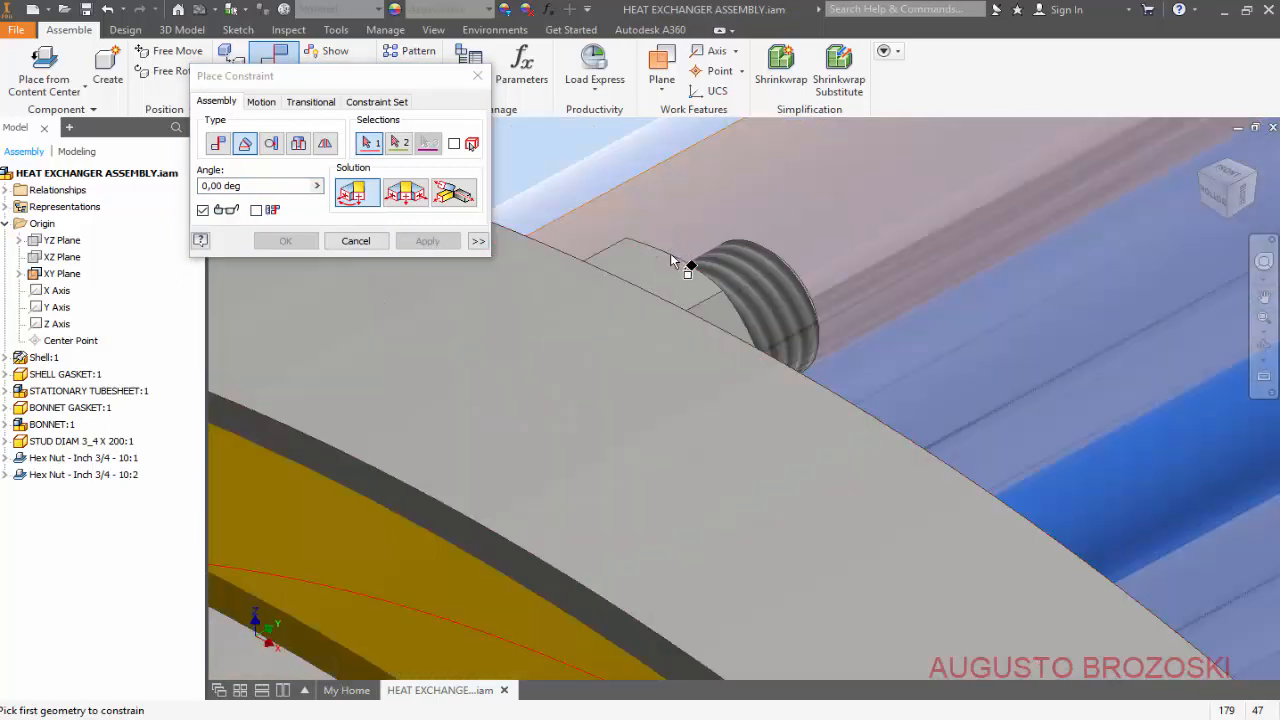
pyautogui.scroll(5, 666, 258)
pyautogui.scroll(4, 667, 275)
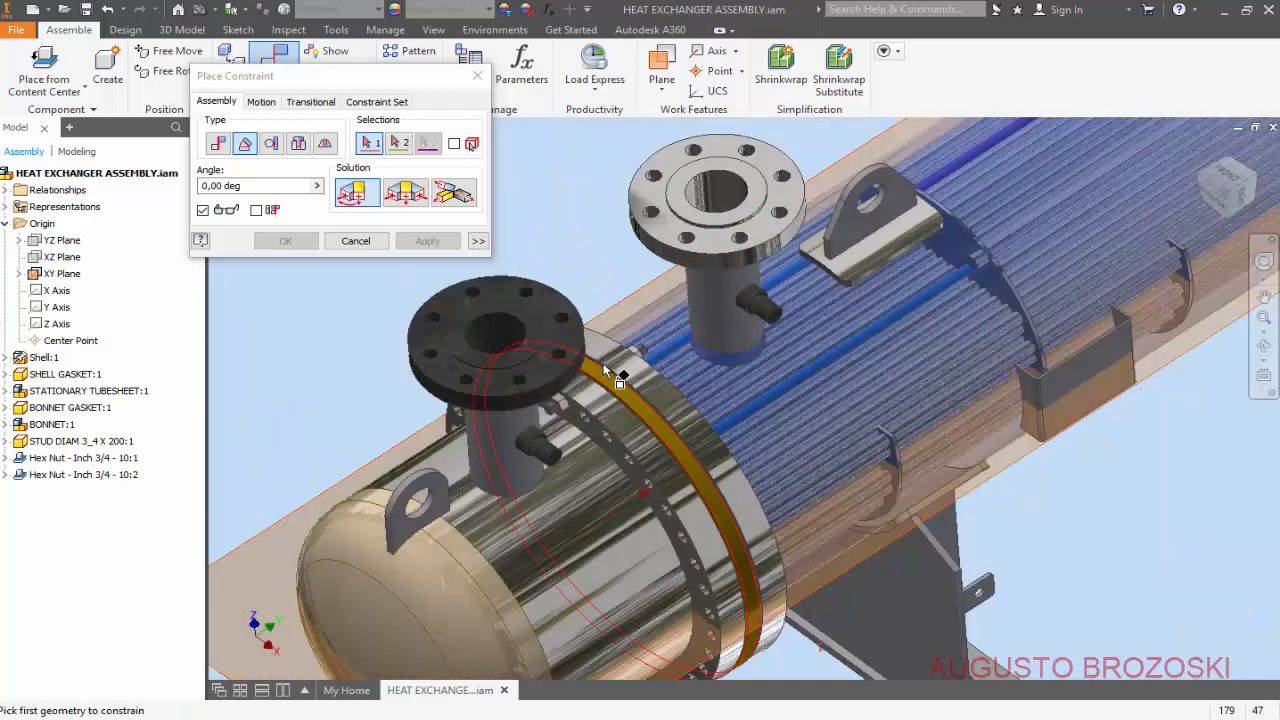
pyautogui.scroll(-6, 603, 363)
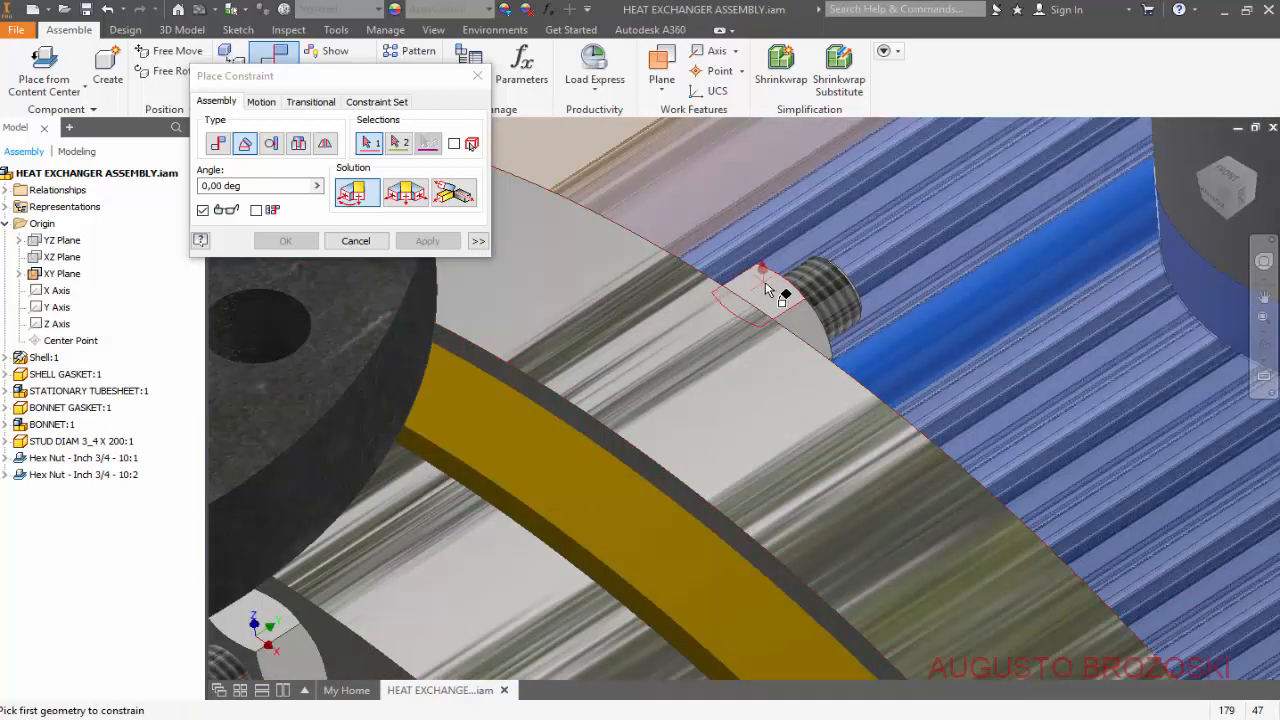
pyautogui.click(768, 290)
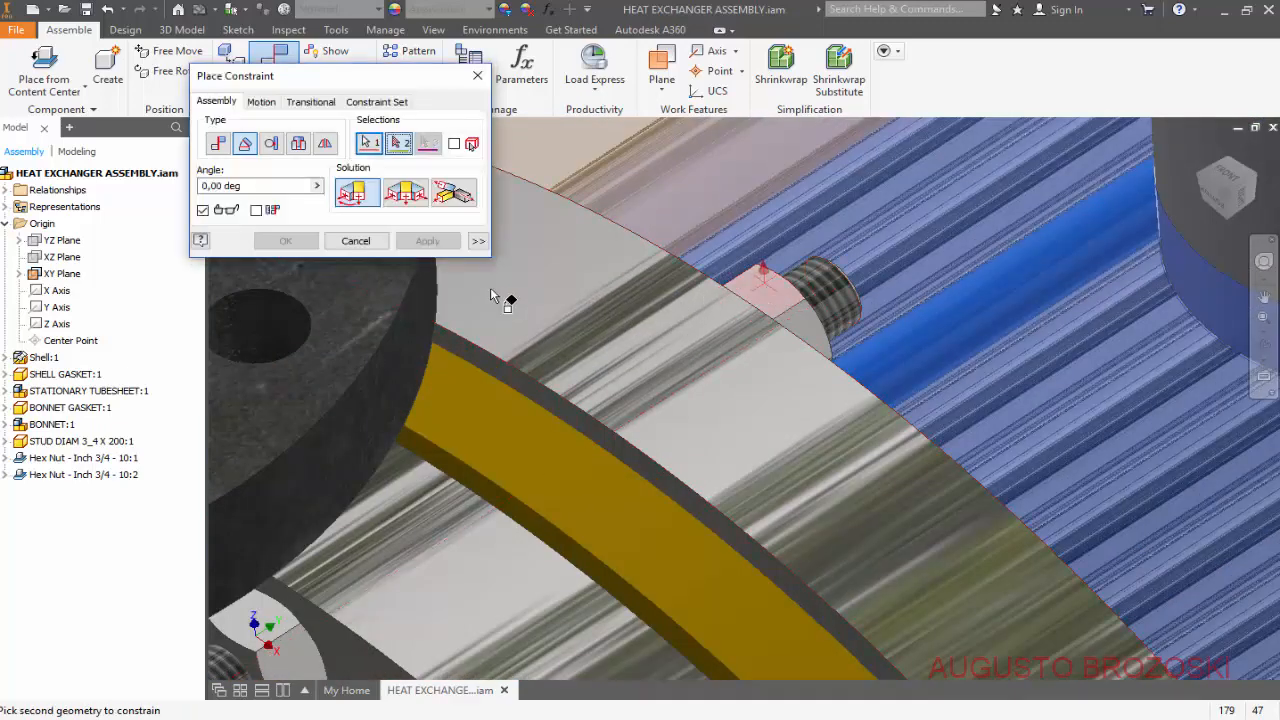
pyautogui.scroll(6, 671, 232)
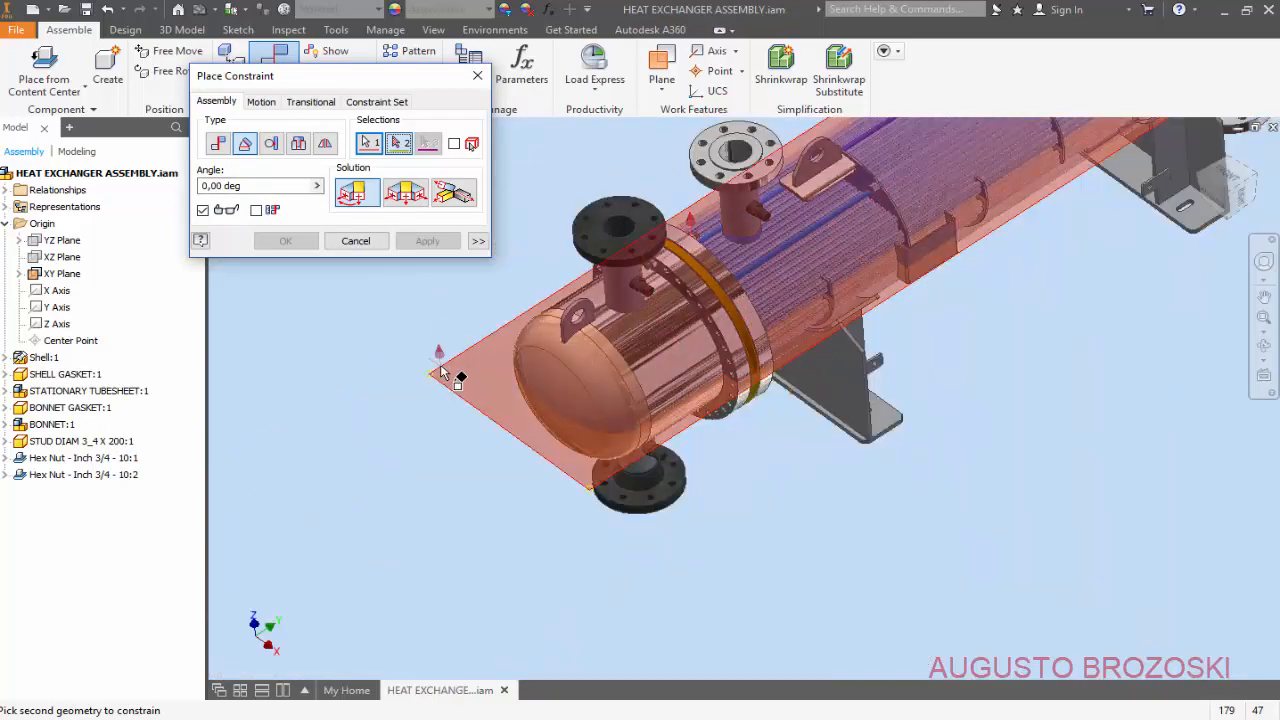
pyautogui.click(441, 372)
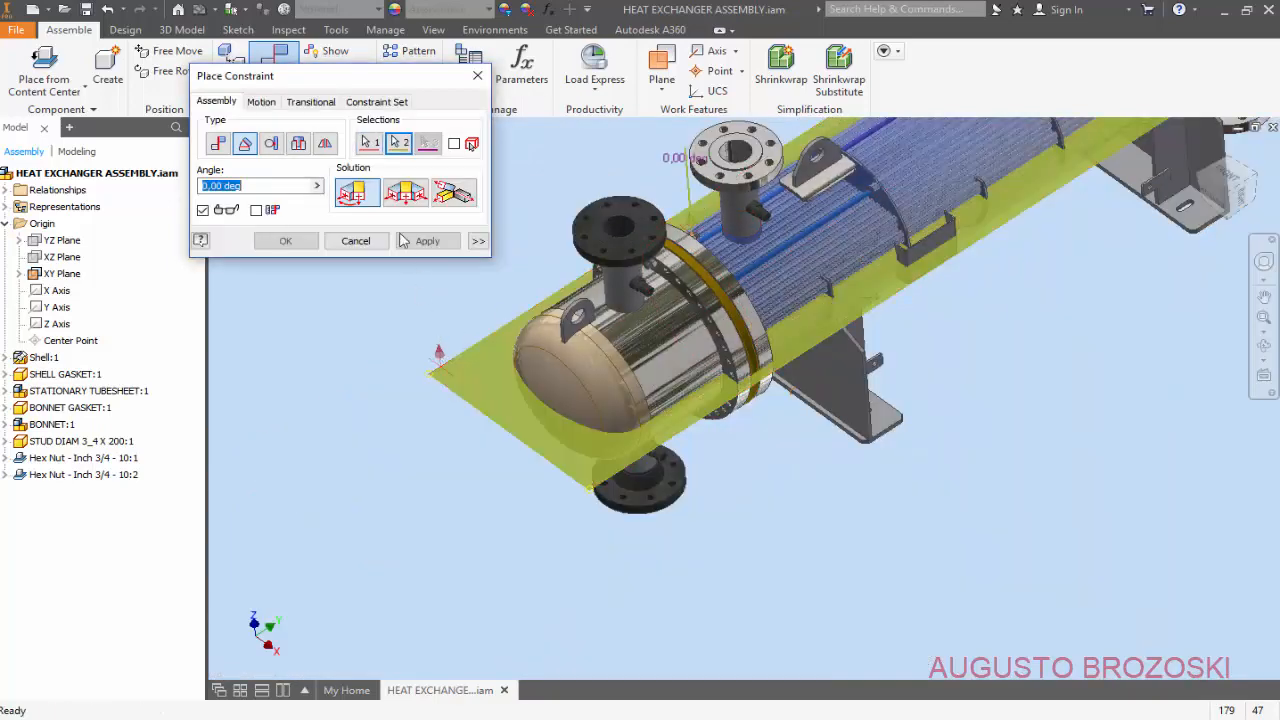
pyautogui.click(350, 197)
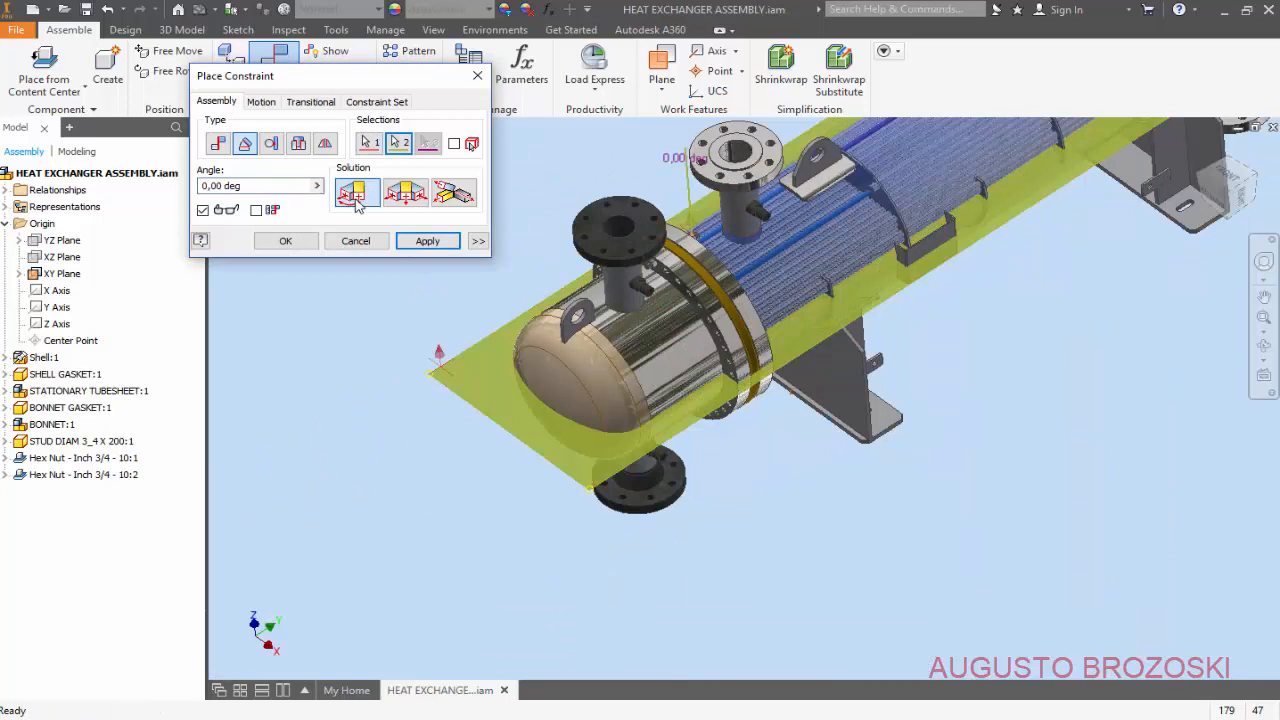
pyautogui.click(428, 241)
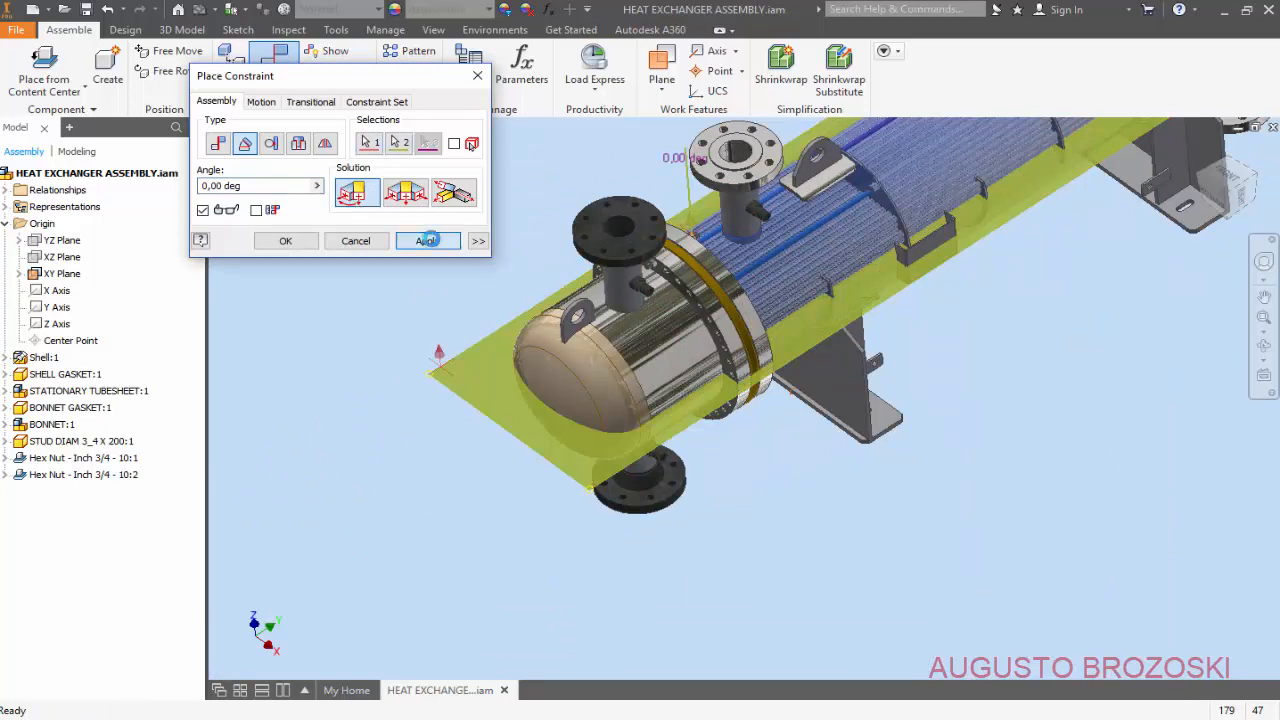
pyautogui.click(356, 242)
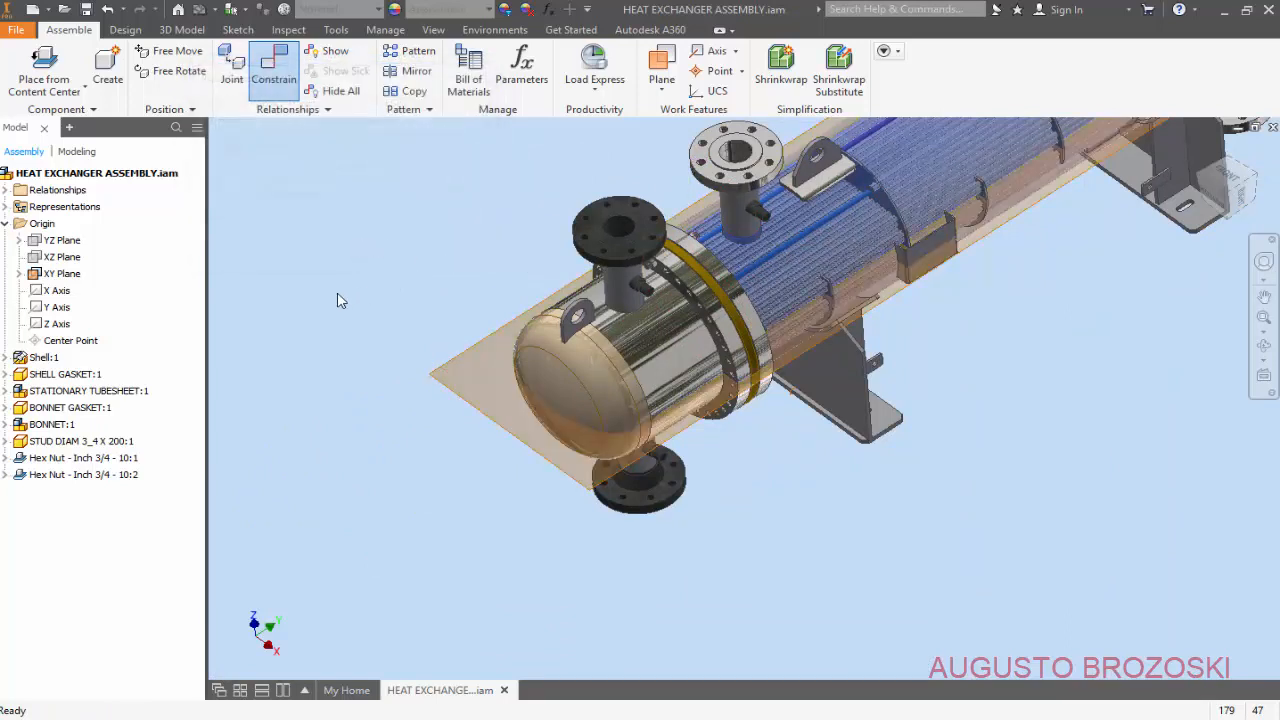
# Turn off the visibility of the assembly's origin XY plane and save the assembly.
pyautogui.rightClick(60, 273)
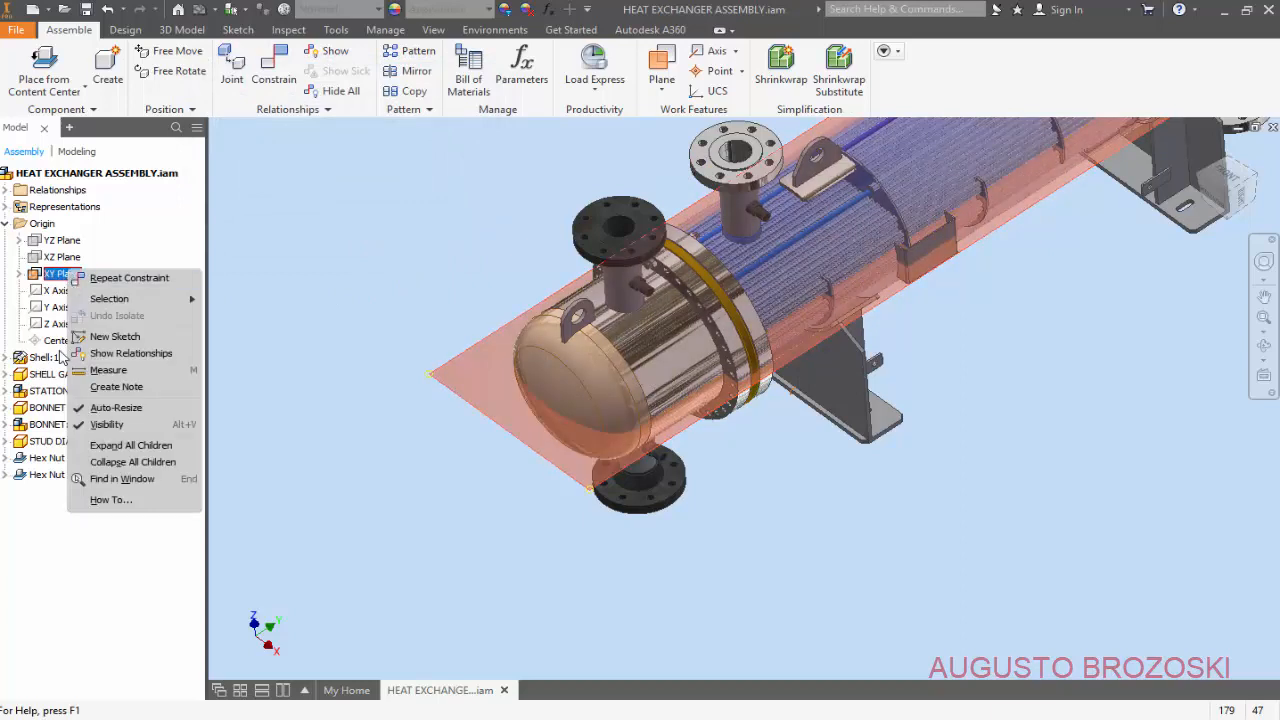
pyautogui.click(106, 424)
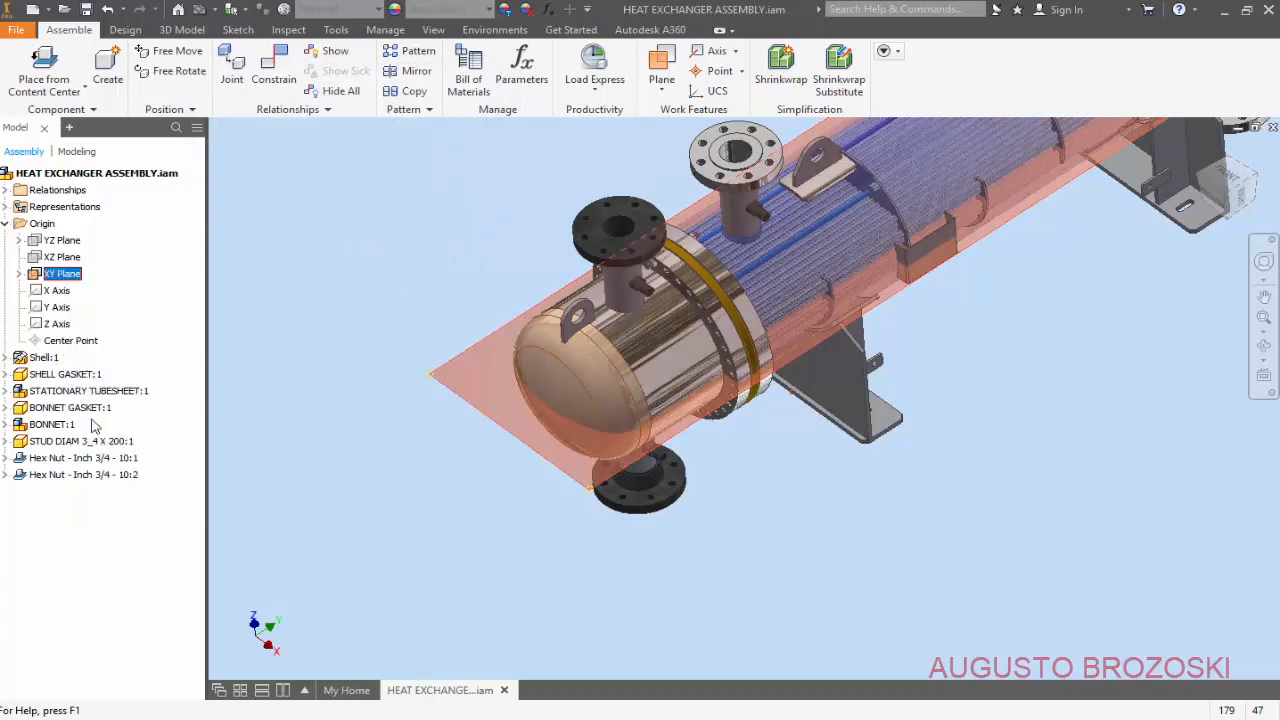
pyautogui.click(9, 225)
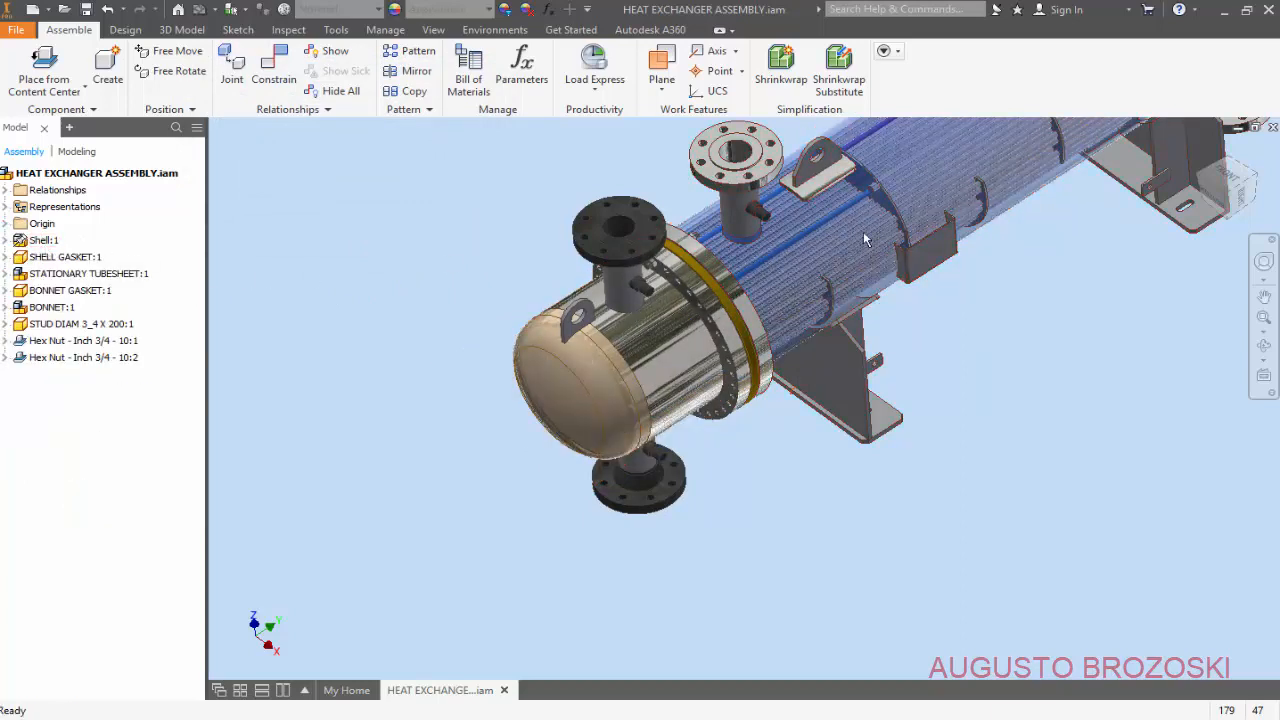
pyautogui.click(1201, 151)
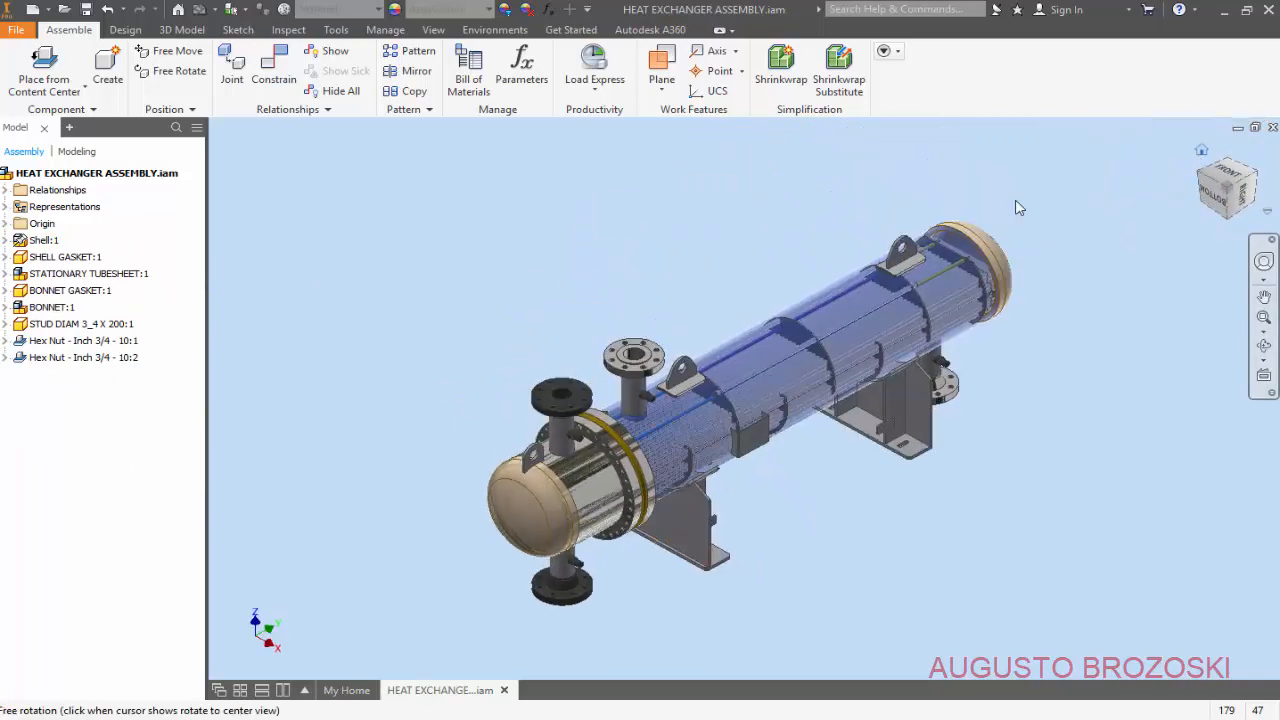
pyautogui.click(85, 11)
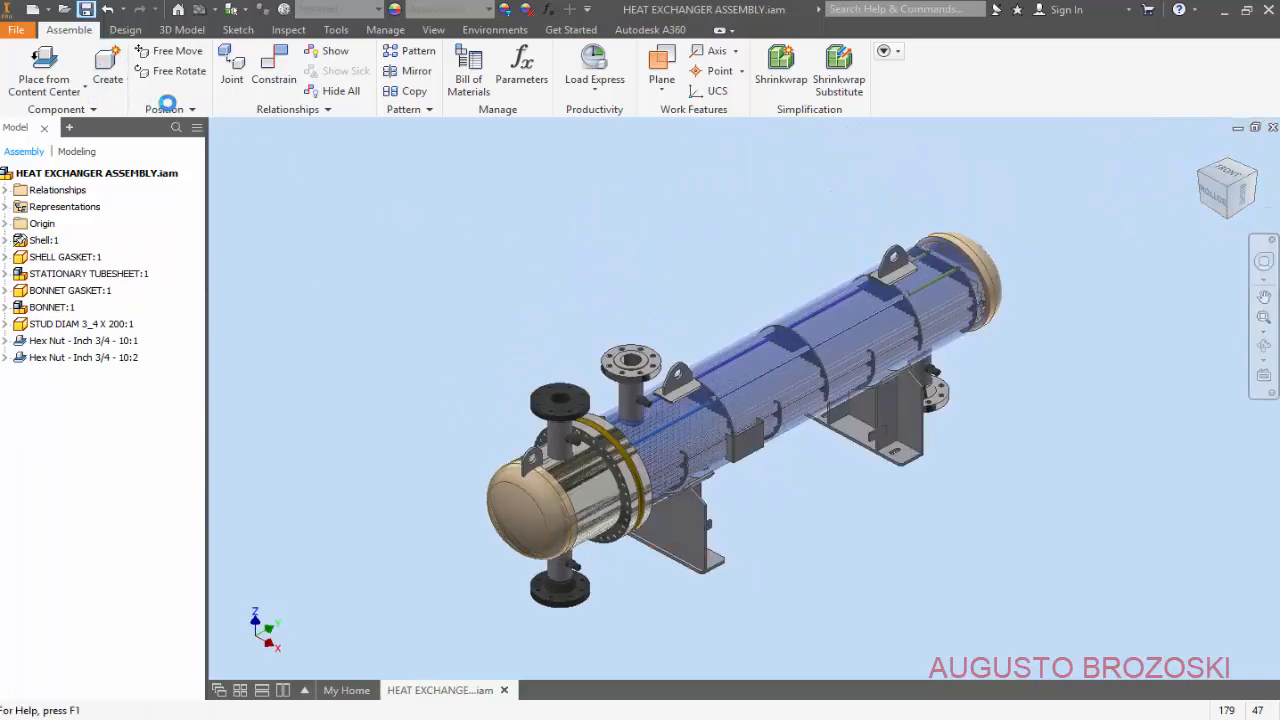
# Check the stud and hex nut quantities in the parts list of the assembly drawing in Adobe Acrobat Reader.
pyautogui.scroll(-8, 590, 452)
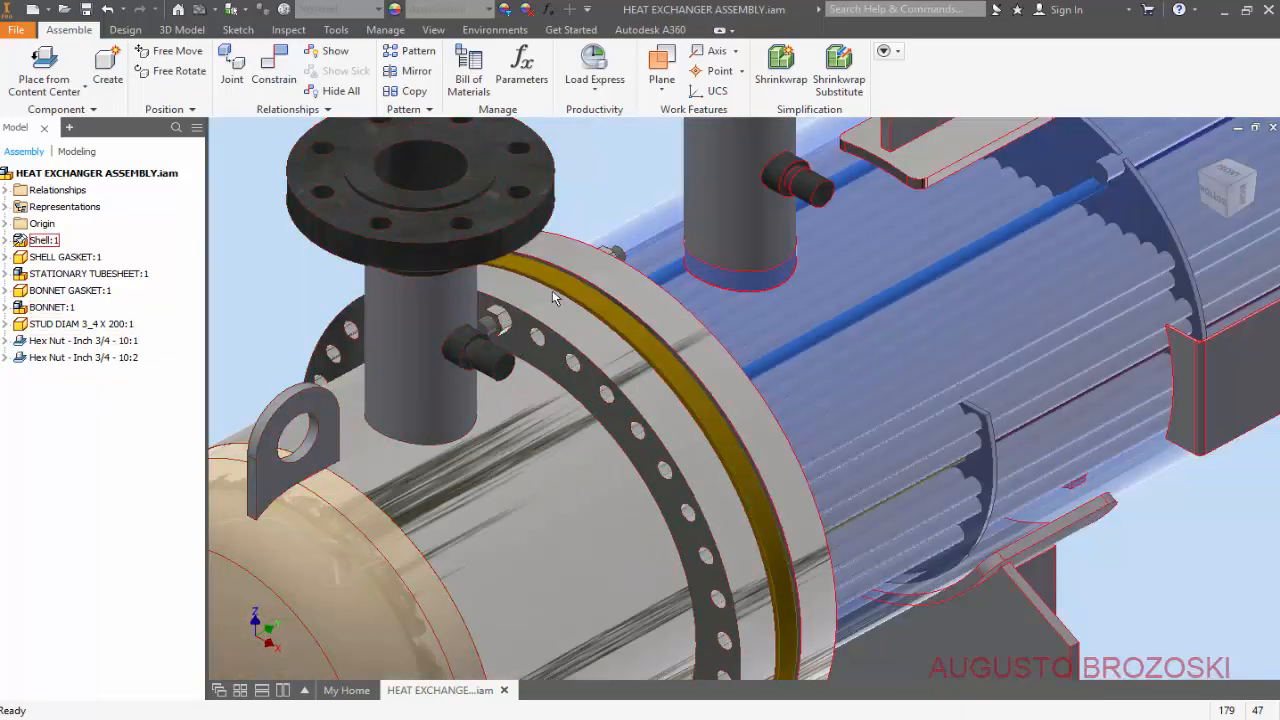
pyautogui.click(482, 717)
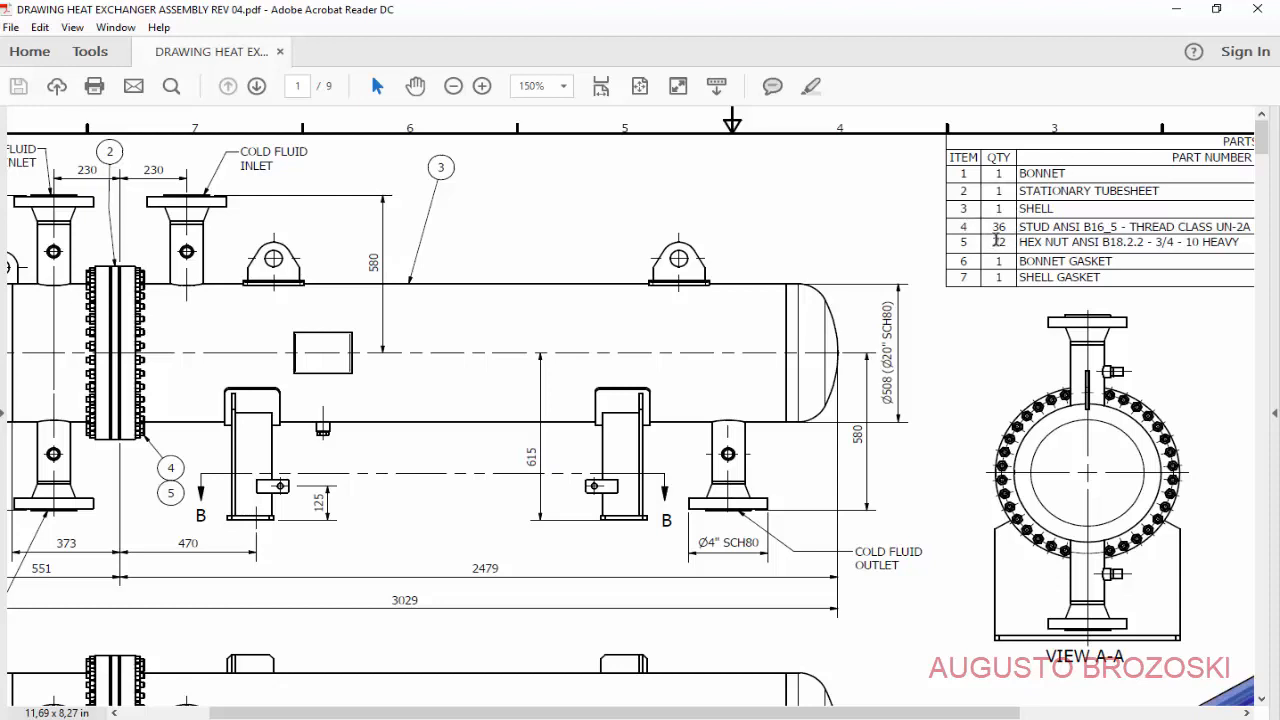
pyautogui.click(1176, 9)
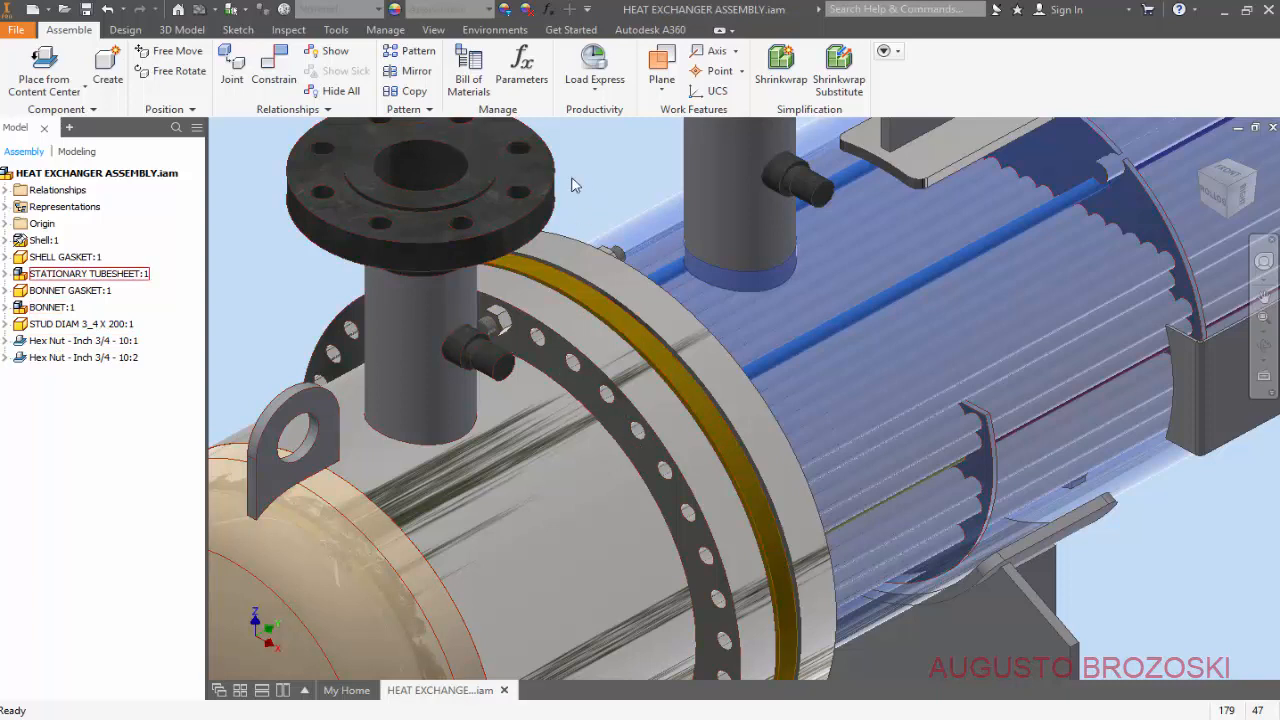
pyautogui.click(418, 55)
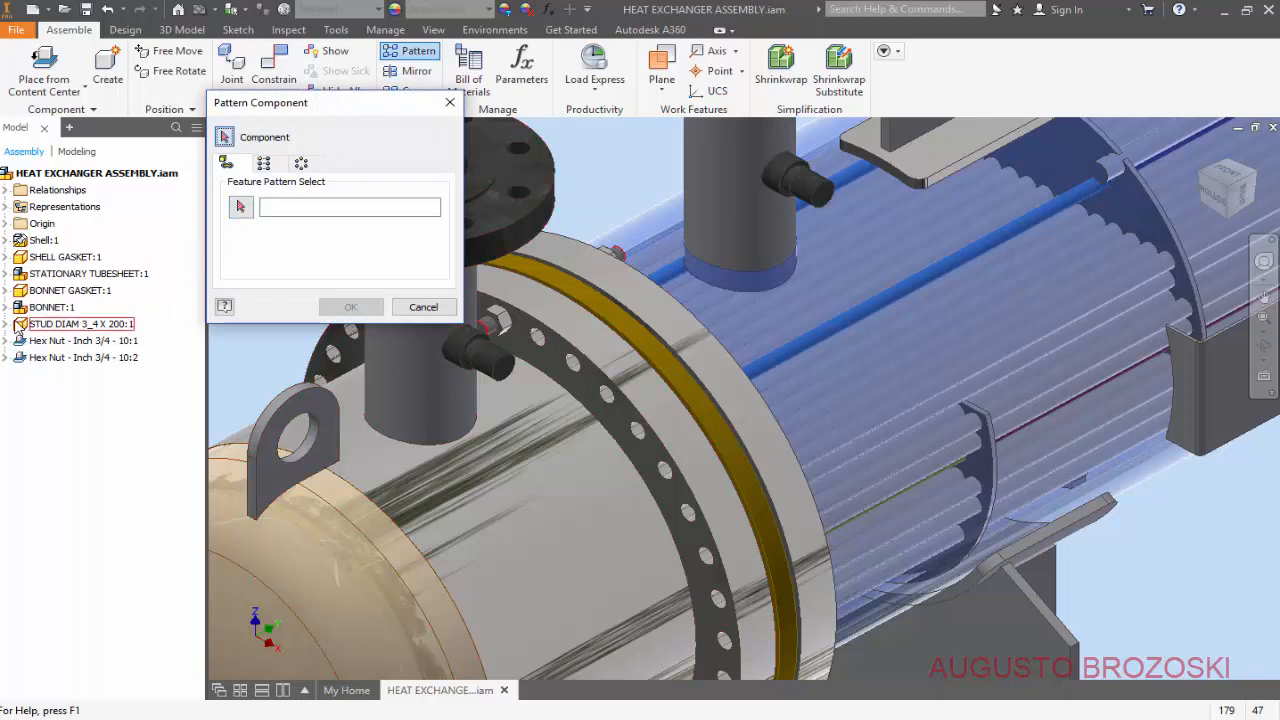
pyautogui.click(52, 330)
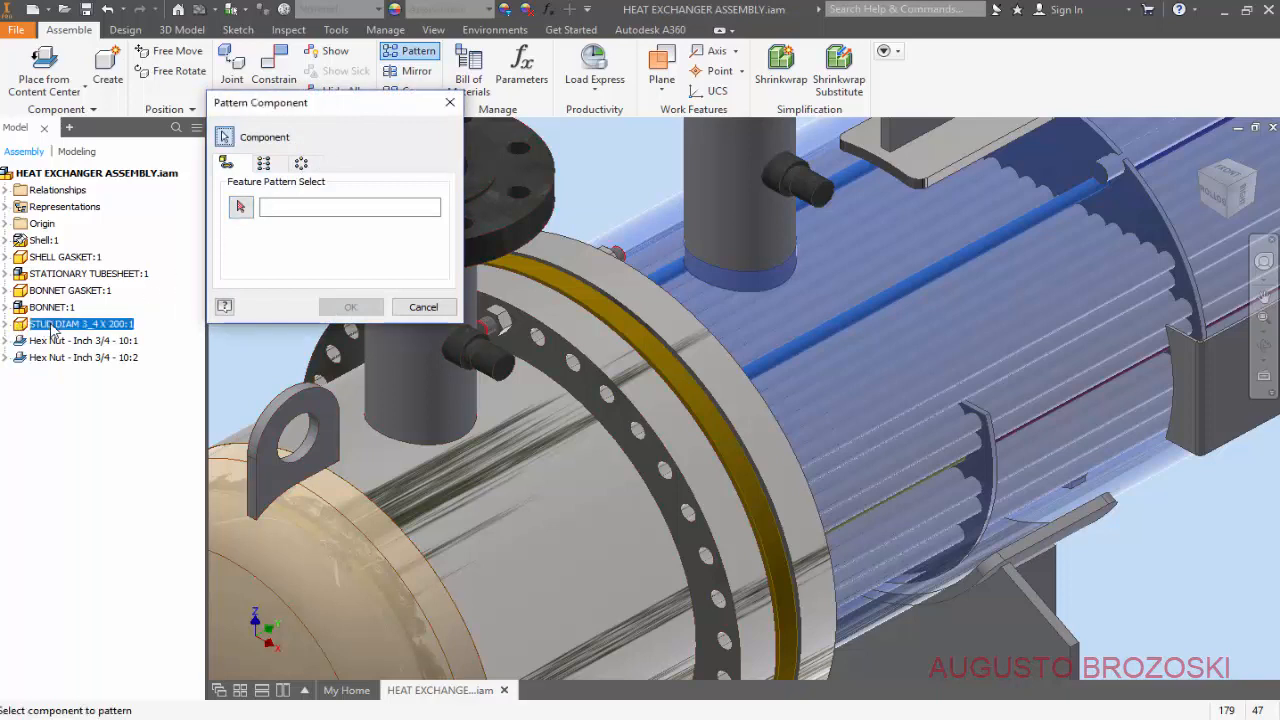
pyautogui.click(60, 341)
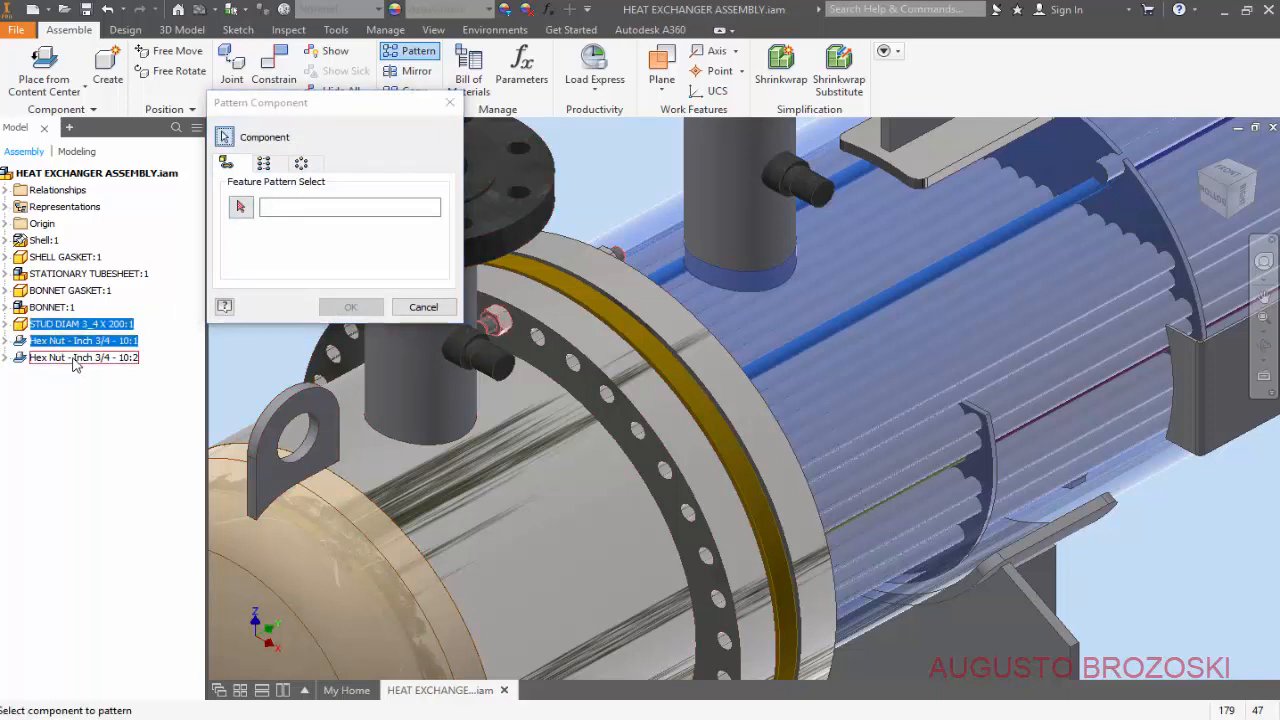
pyautogui.click(78, 358)
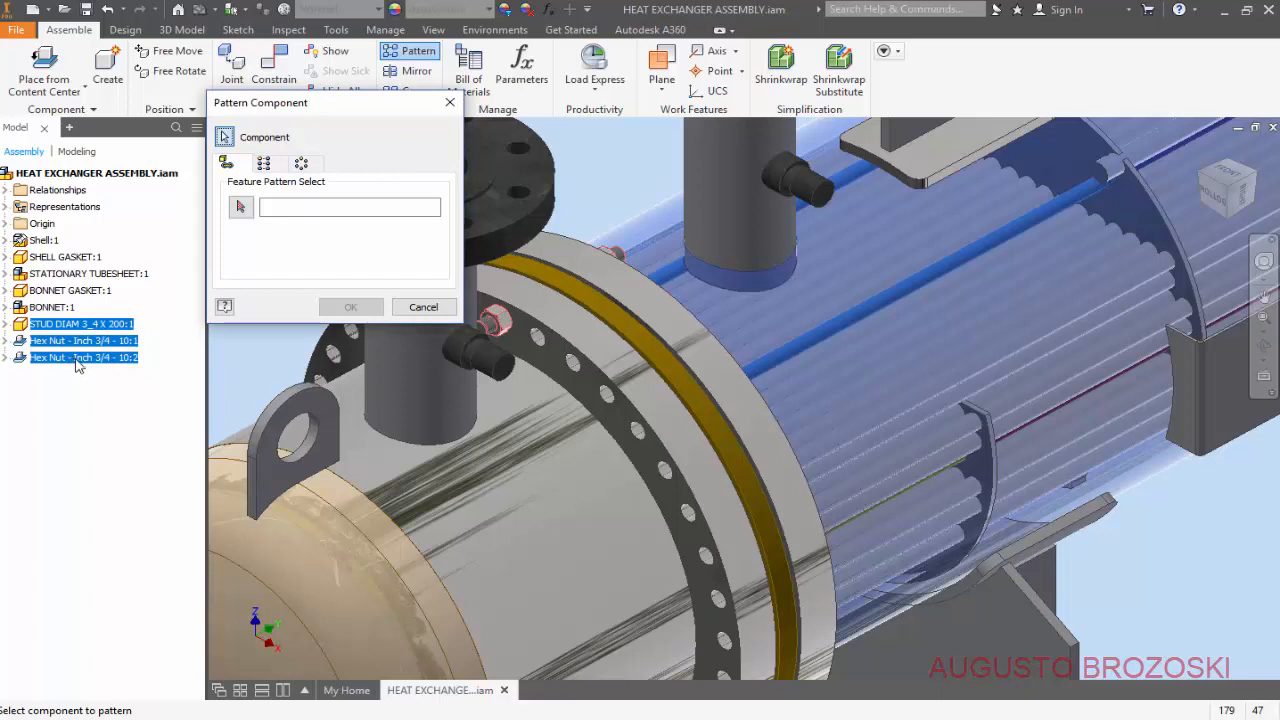
pyautogui.click(300, 165)
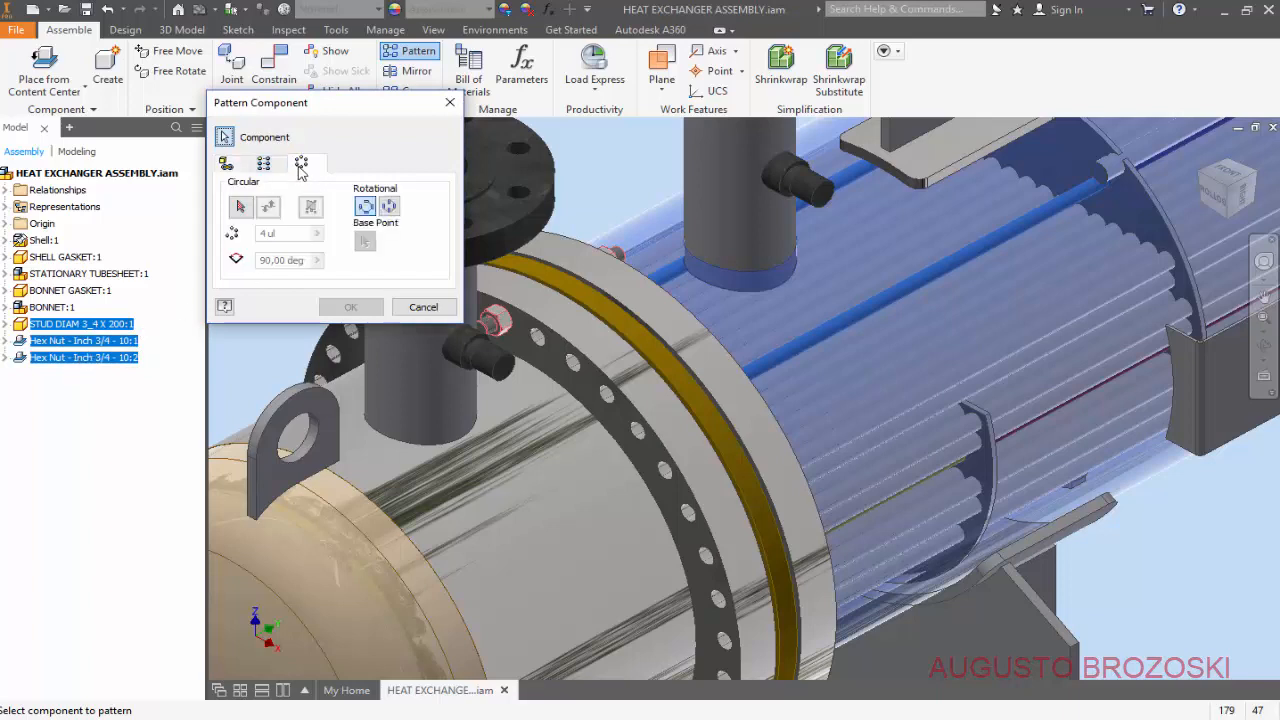
pyautogui.click(240, 208)
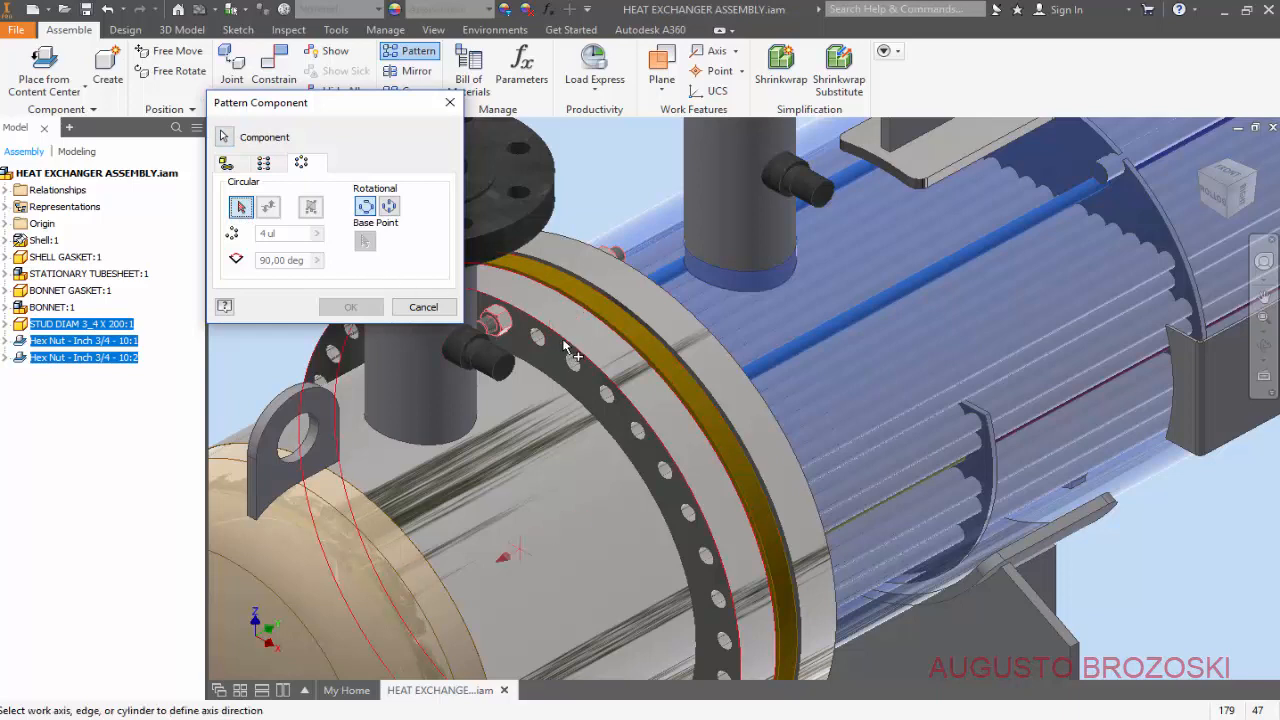
pyautogui.scroll(4, 697, 325)
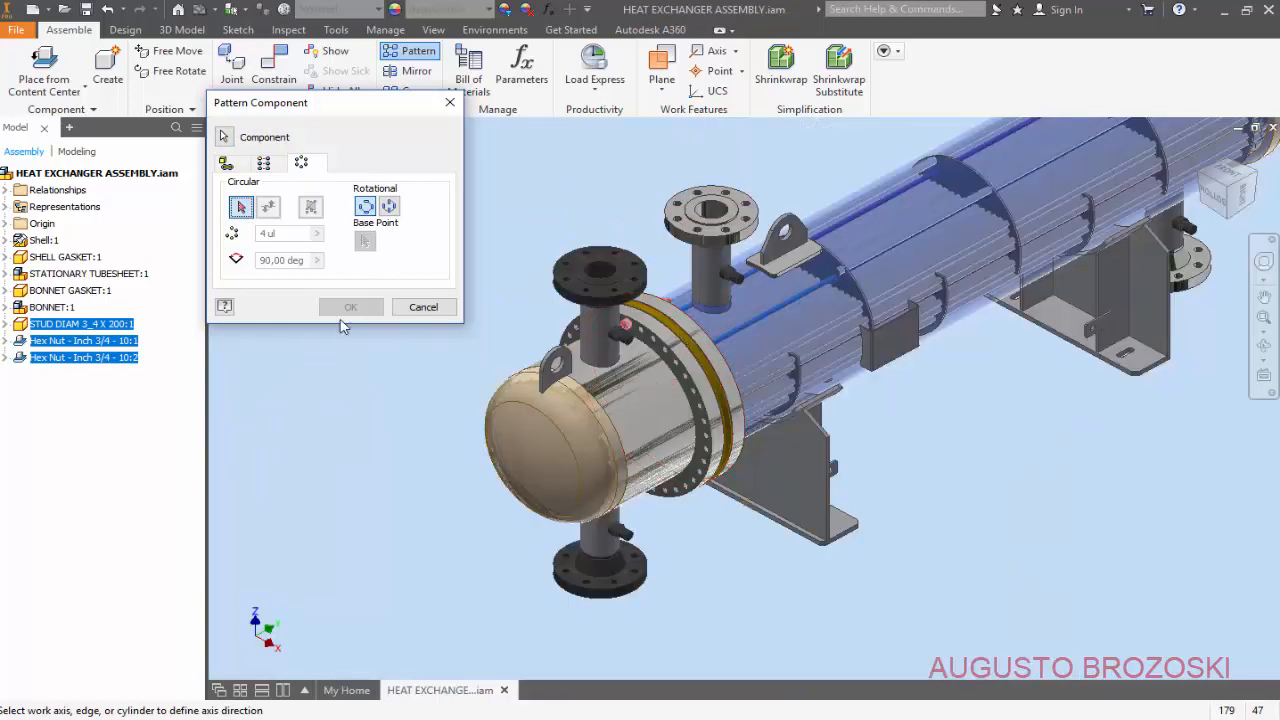
pyautogui.click(8, 225)
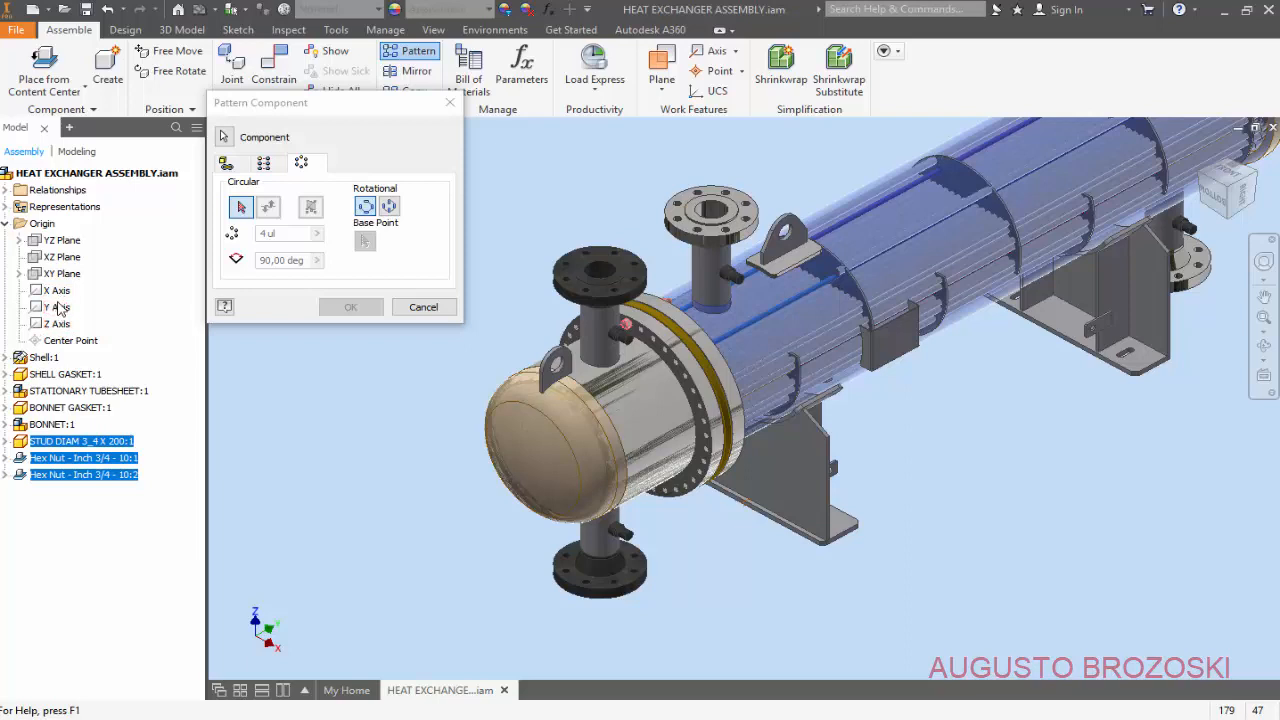
pyautogui.click(423, 307)
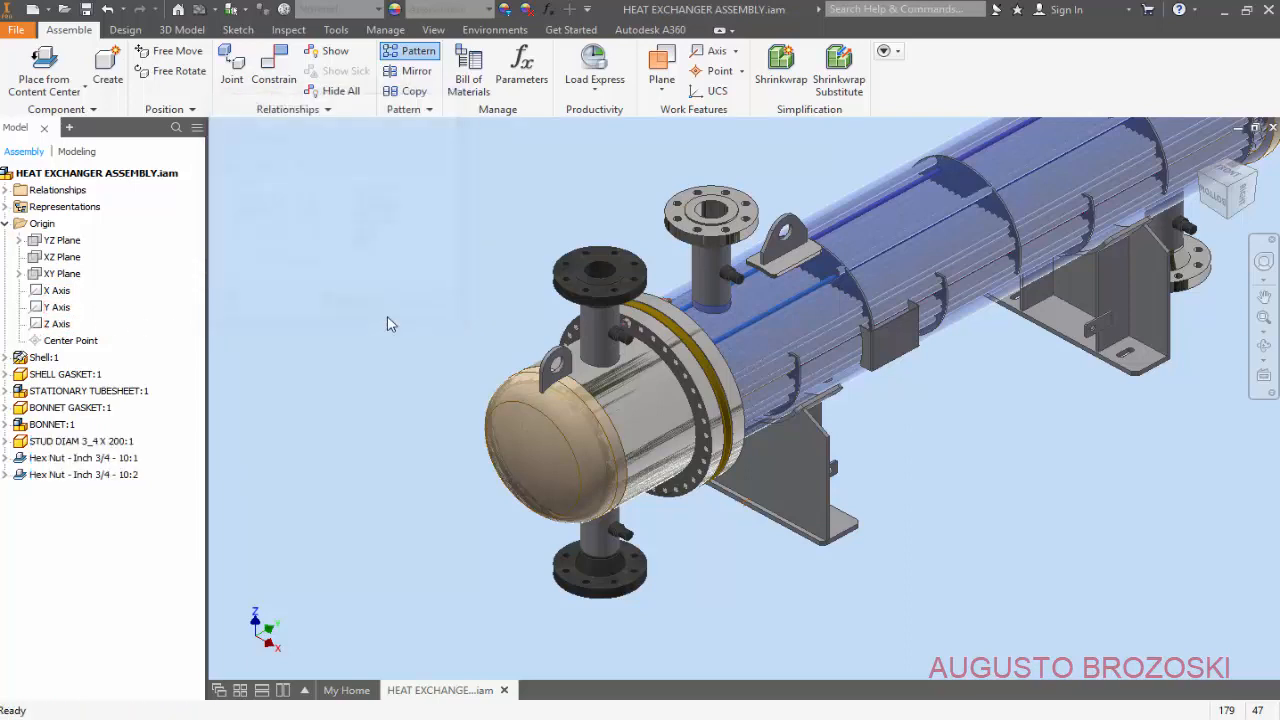
# Turn on auto-resize for the assembly's origin Y axis.
pyautogui.rightClick(55, 311)
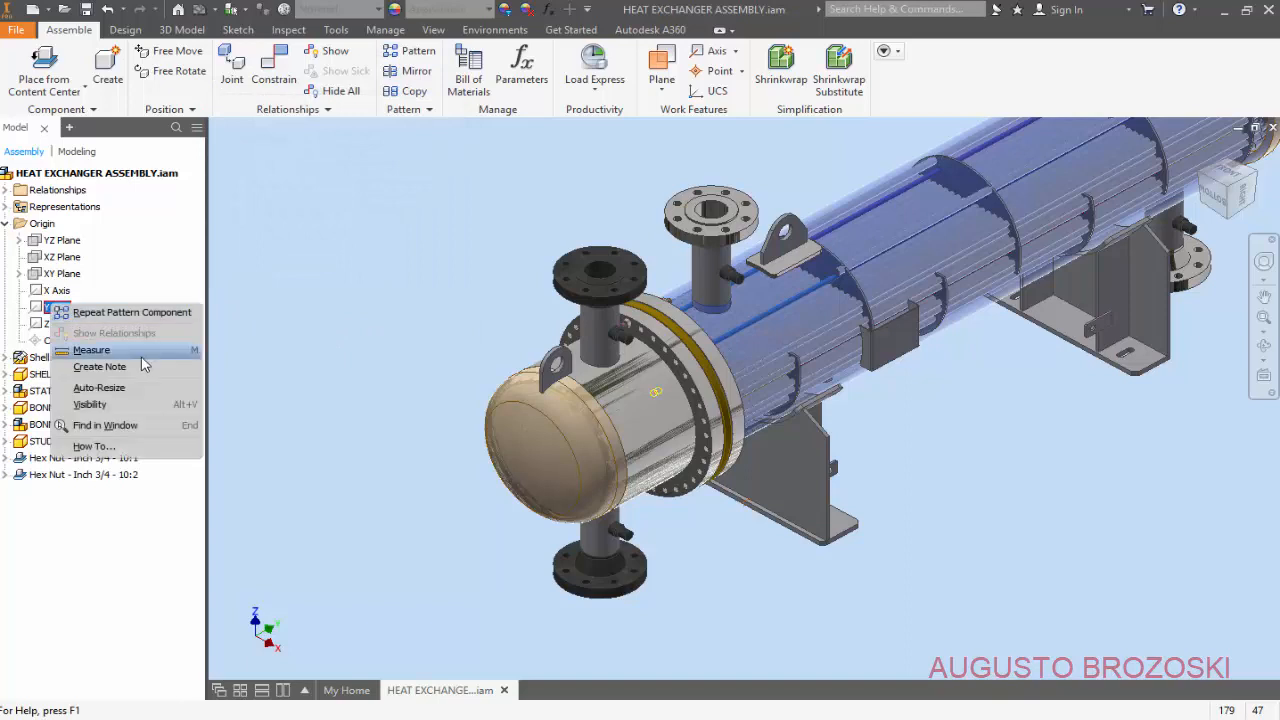
pyautogui.click(99, 388)
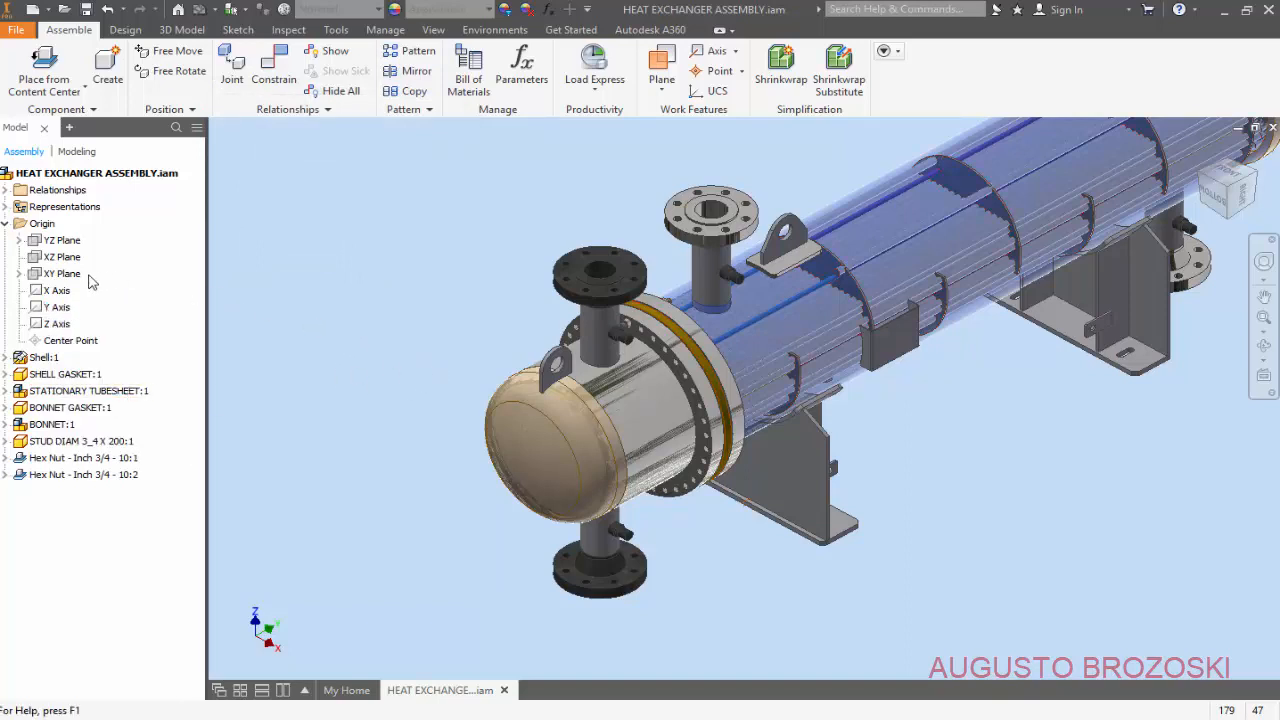
pyautogui.scroll(3, 310, 410)
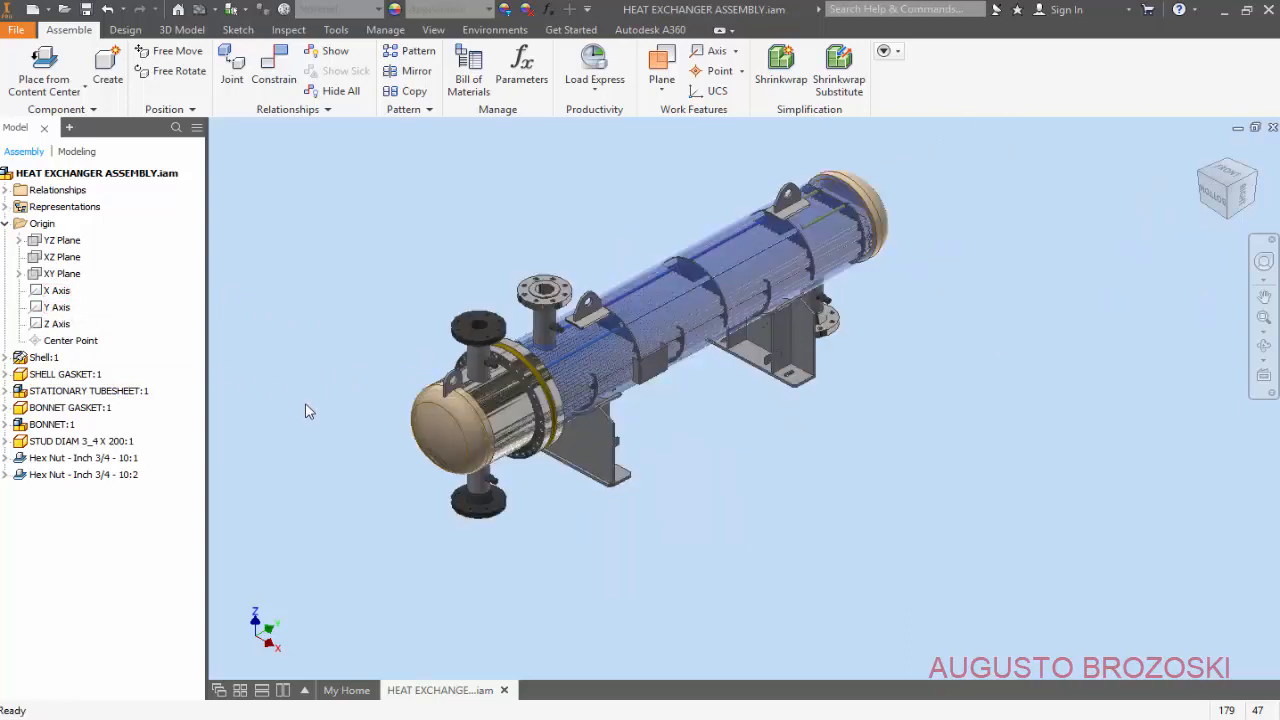
pyautogui.rightClick(68, 278)
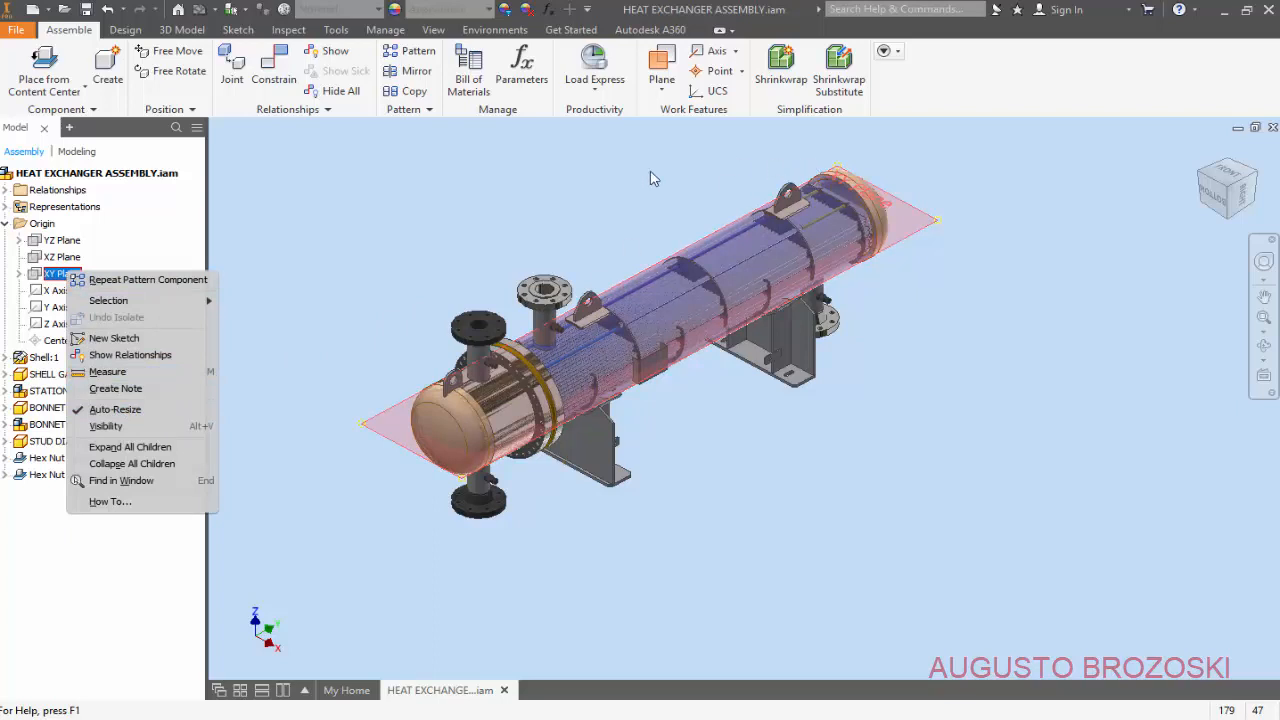
pyautogui.click(326, 244)
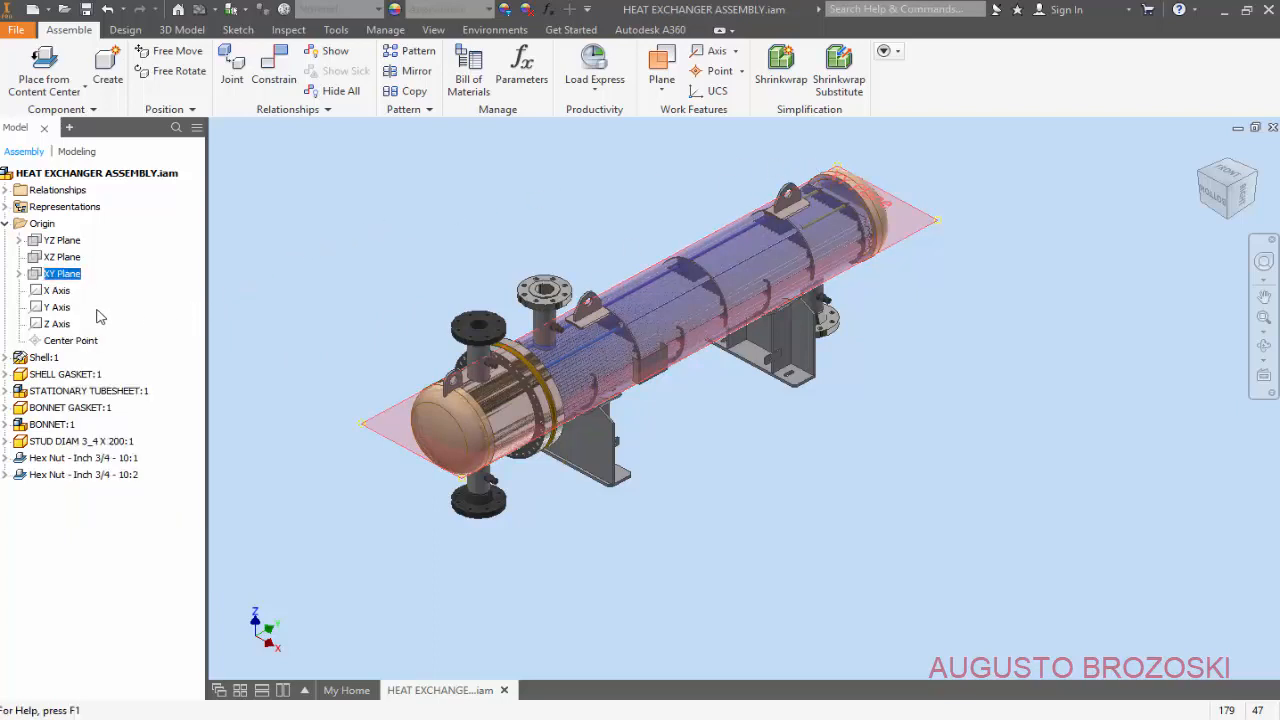
pyautogui.click(286, 286)
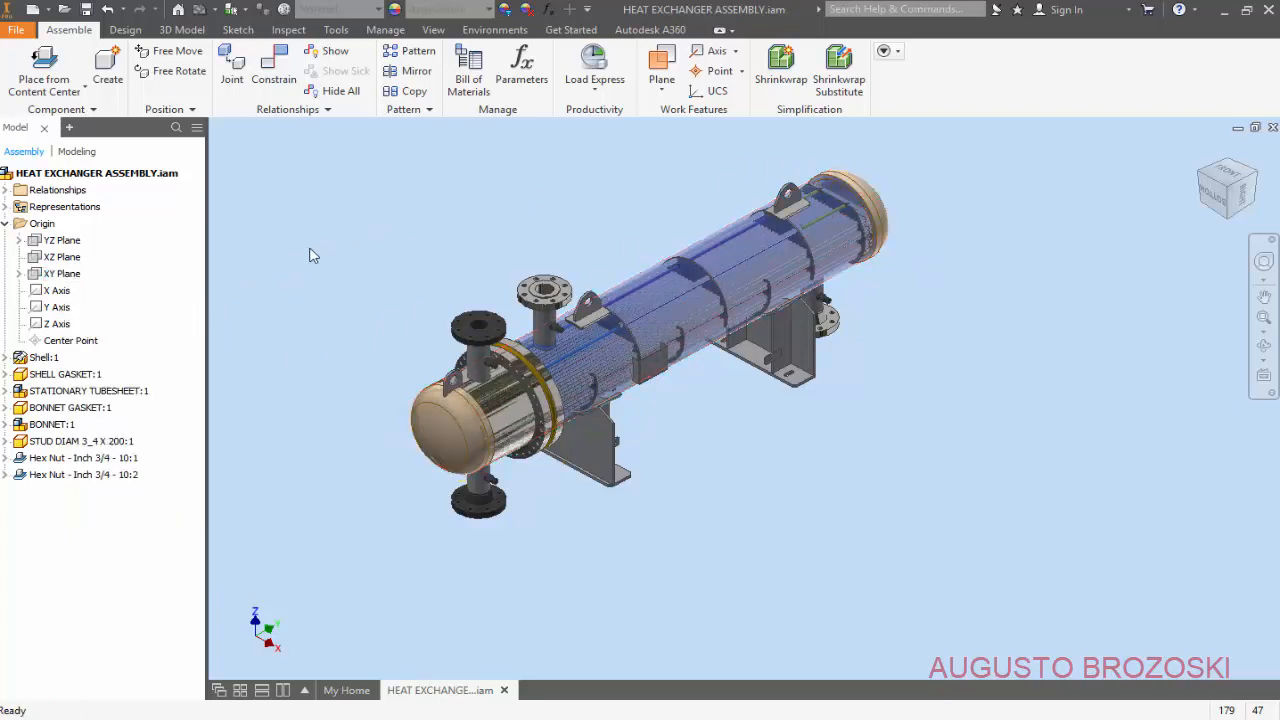
# Set up a circular component pattern of the 3/4 inch stud and both hex nuts about the assembly's origin Y axis.
pyautogui.click(403, 57)
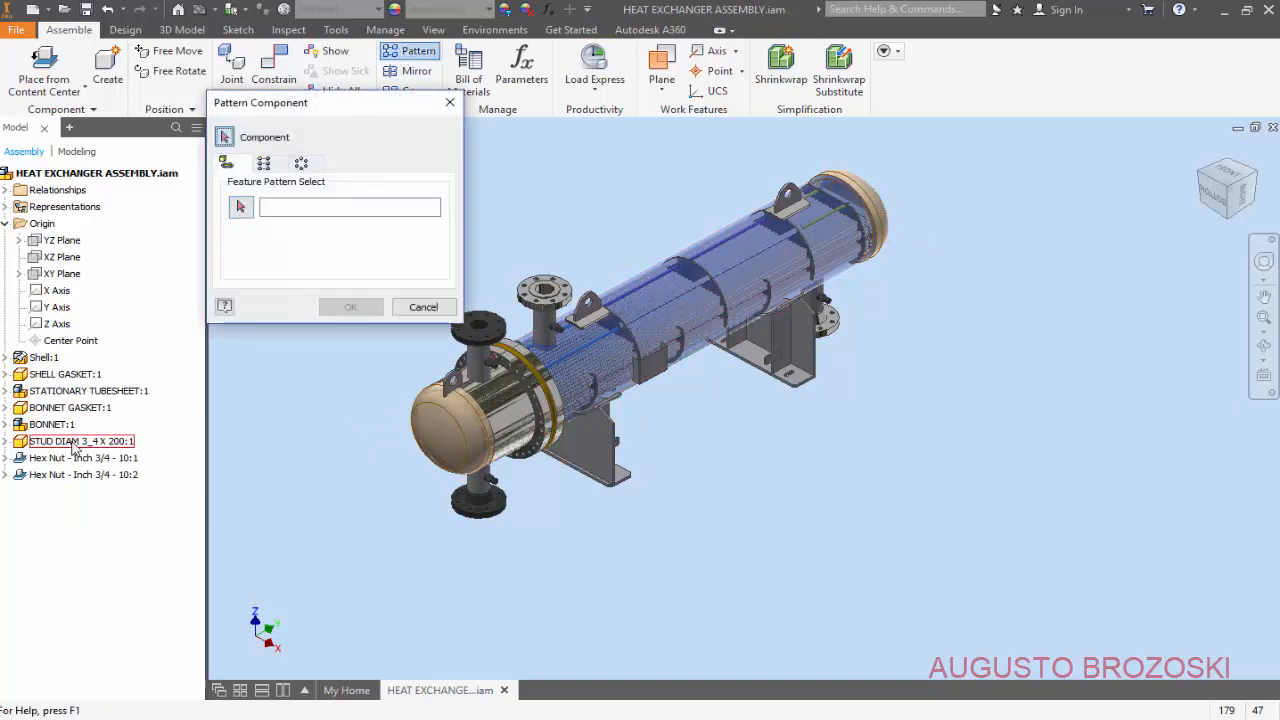
pyautogui.scroll(5, 479, 388)
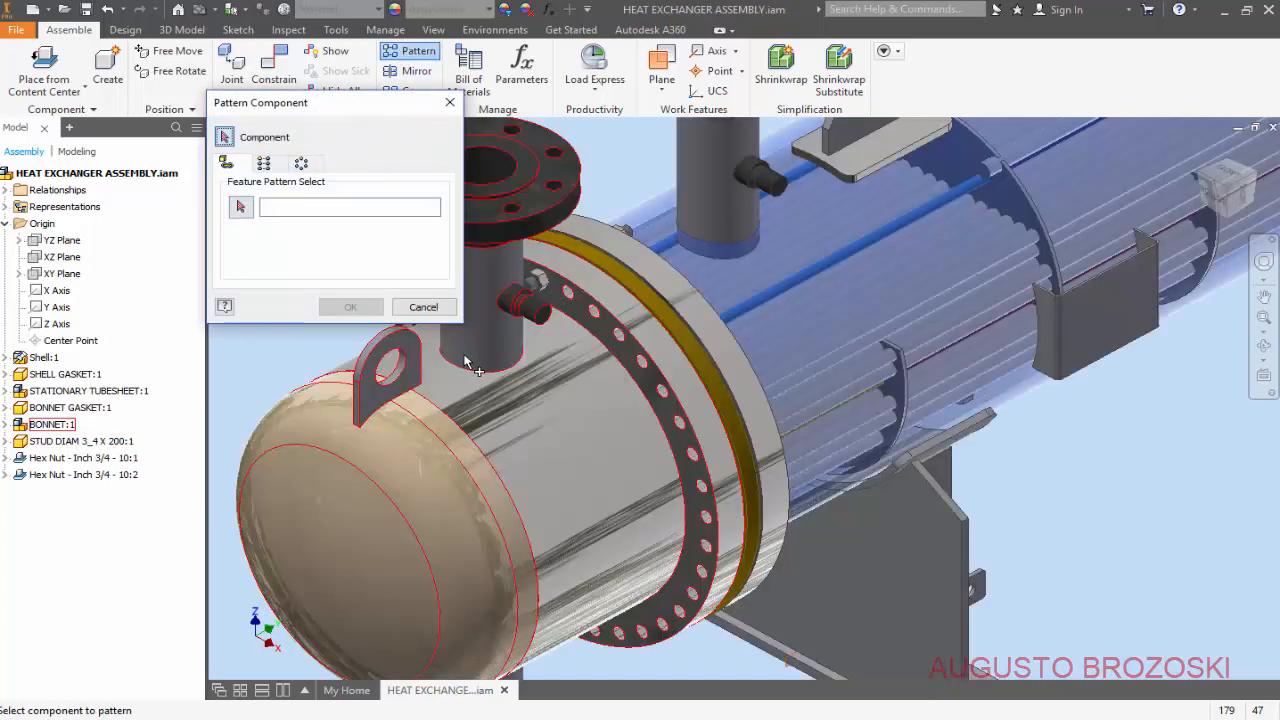
pyautogui.click(75, 448)
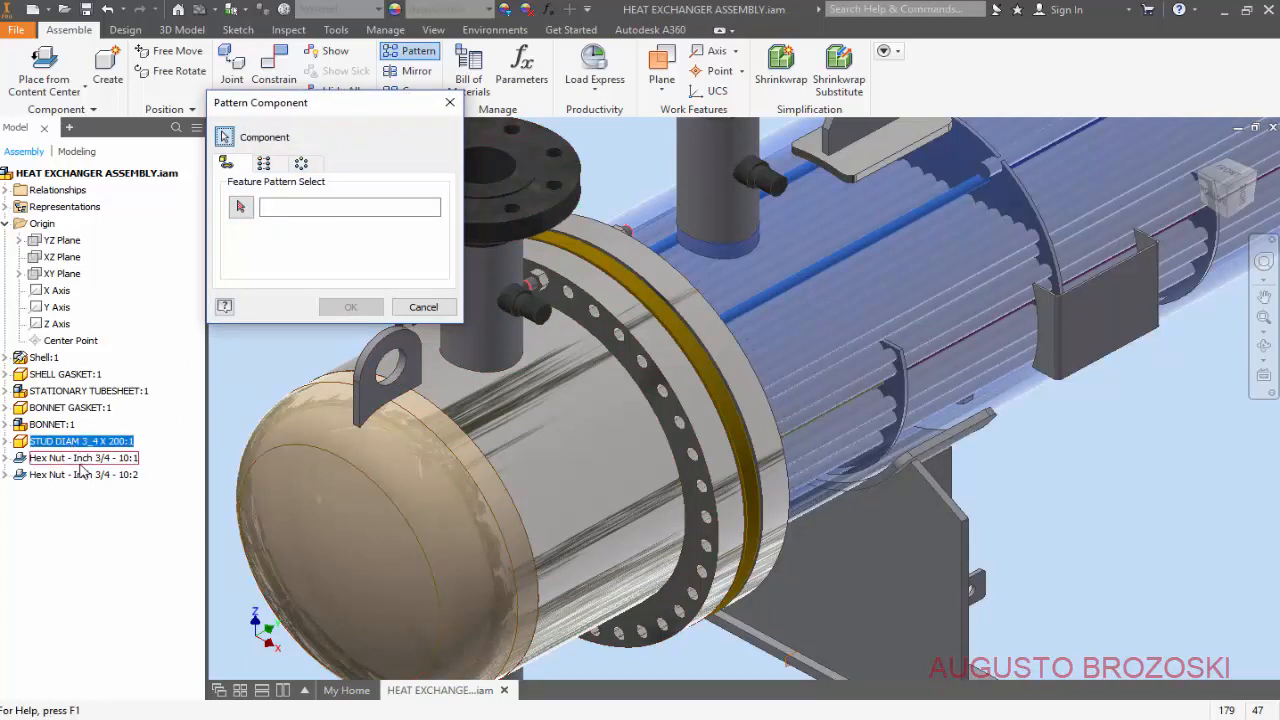
pyautogui.click(84, 458)
pyautogui.click(86, 474)
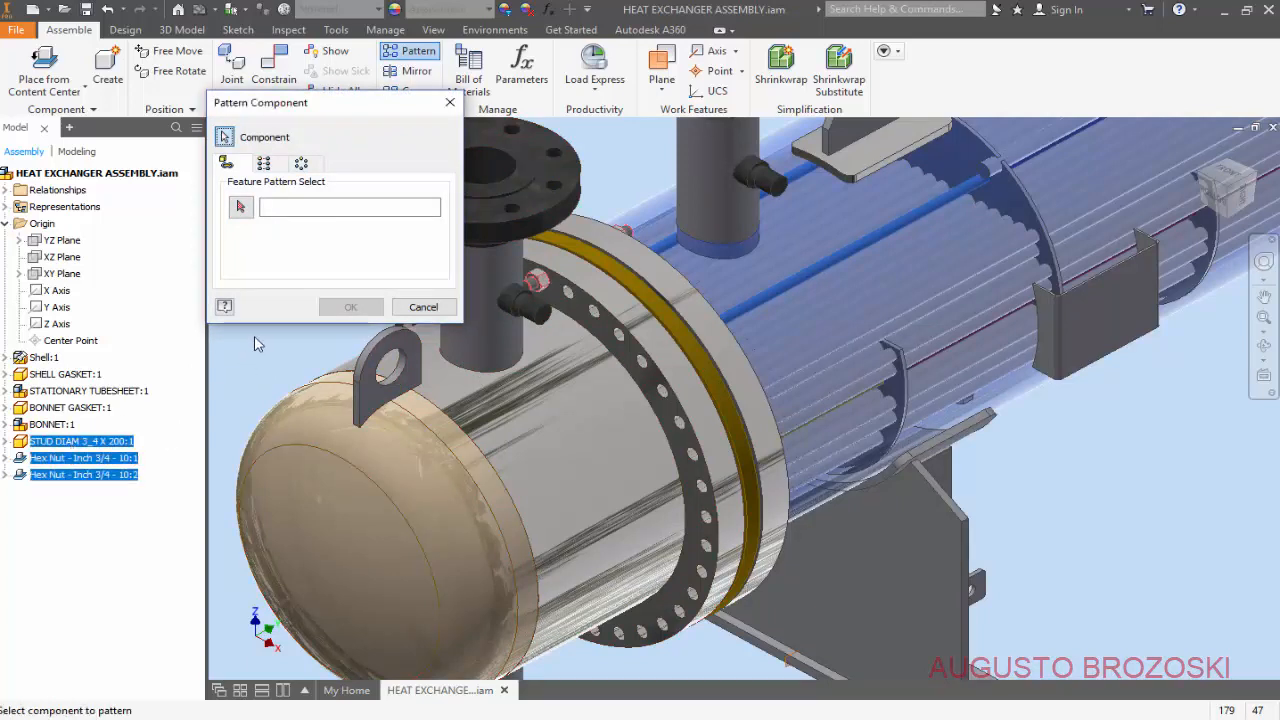
pyautogui.click(301, 164)
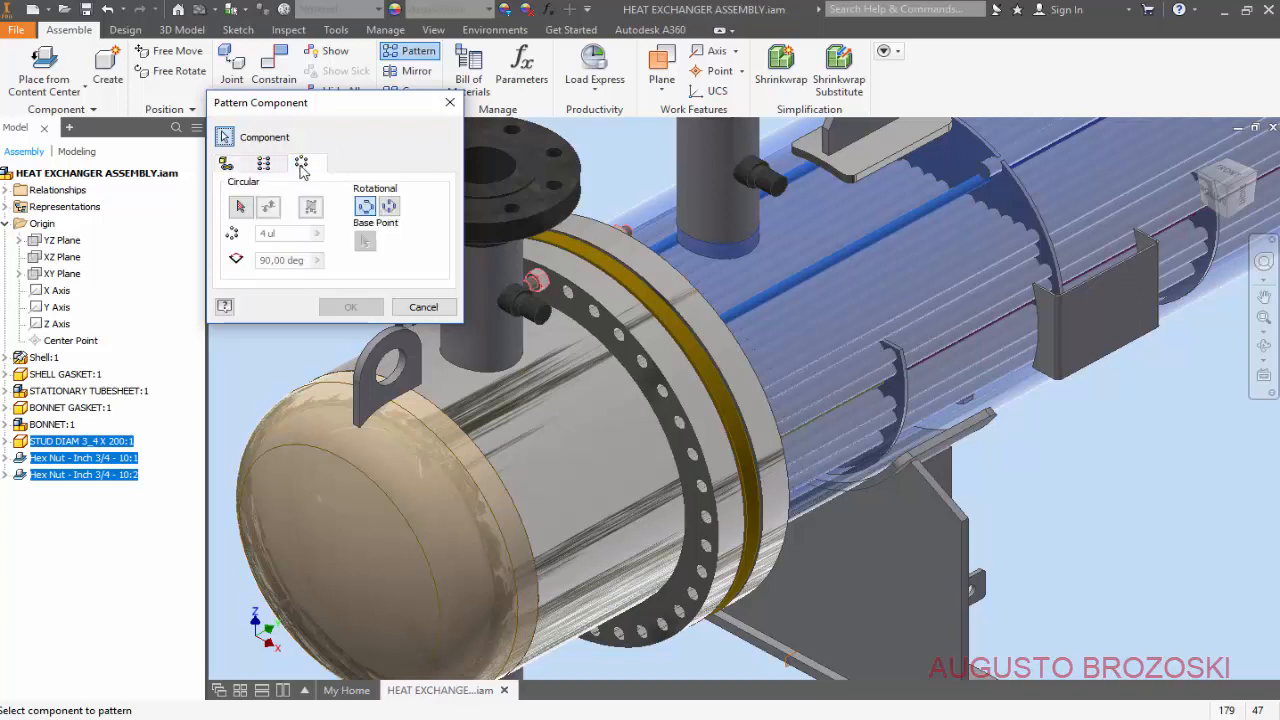
pyautogui.click(240, 207)
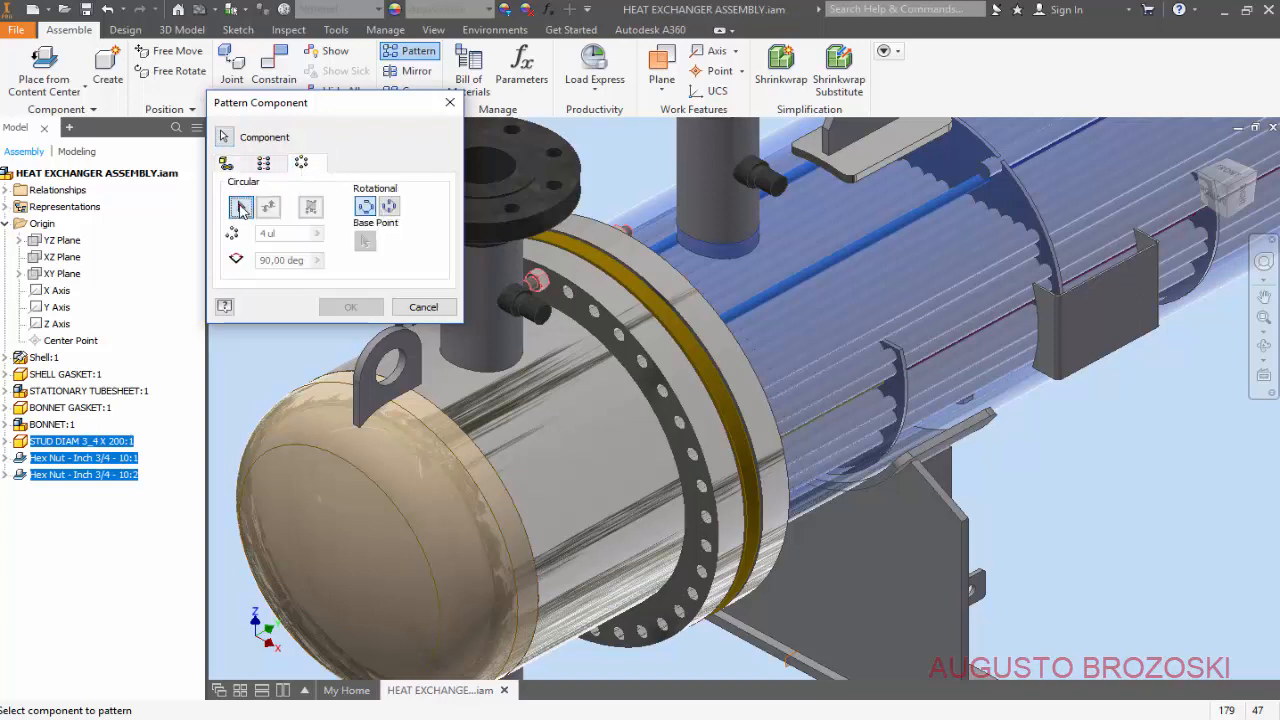
pyautogui.click(58, 308)
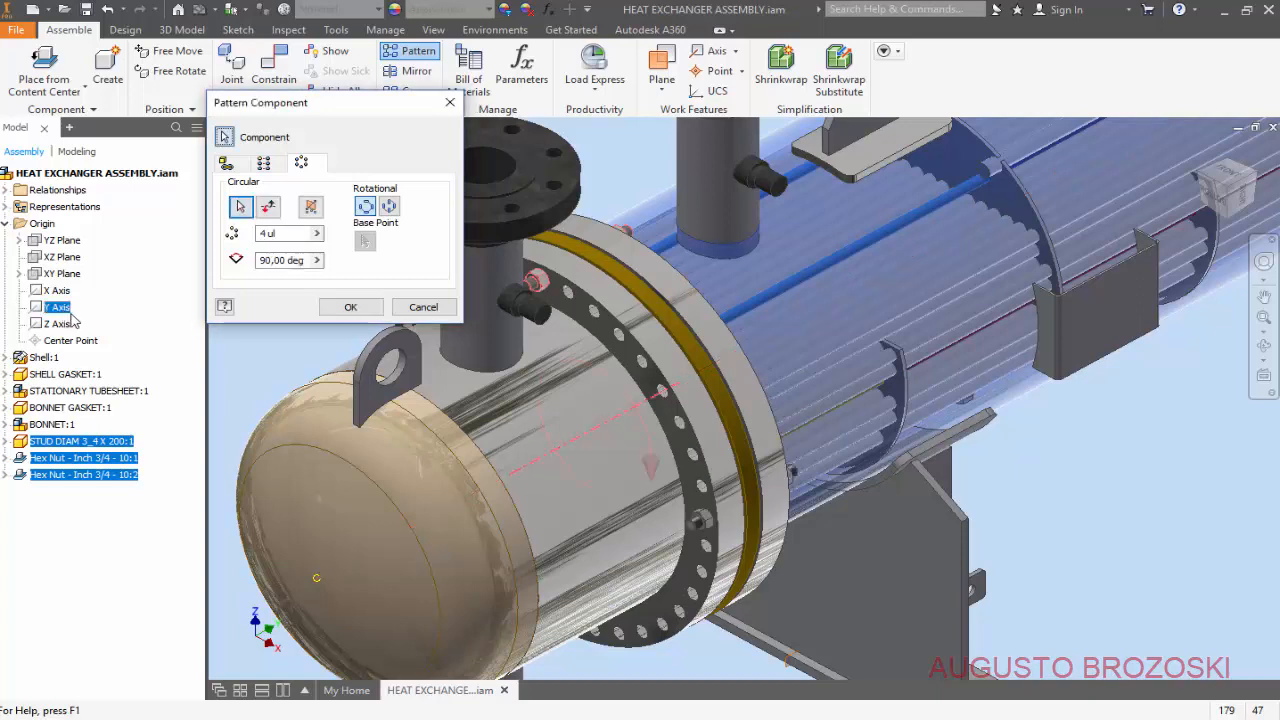
# Set the circular pattern of the stud and hex nuts to 36 occurrences at 10 degree spacing and create it.
pyautogui.doubleClick(266, 233)
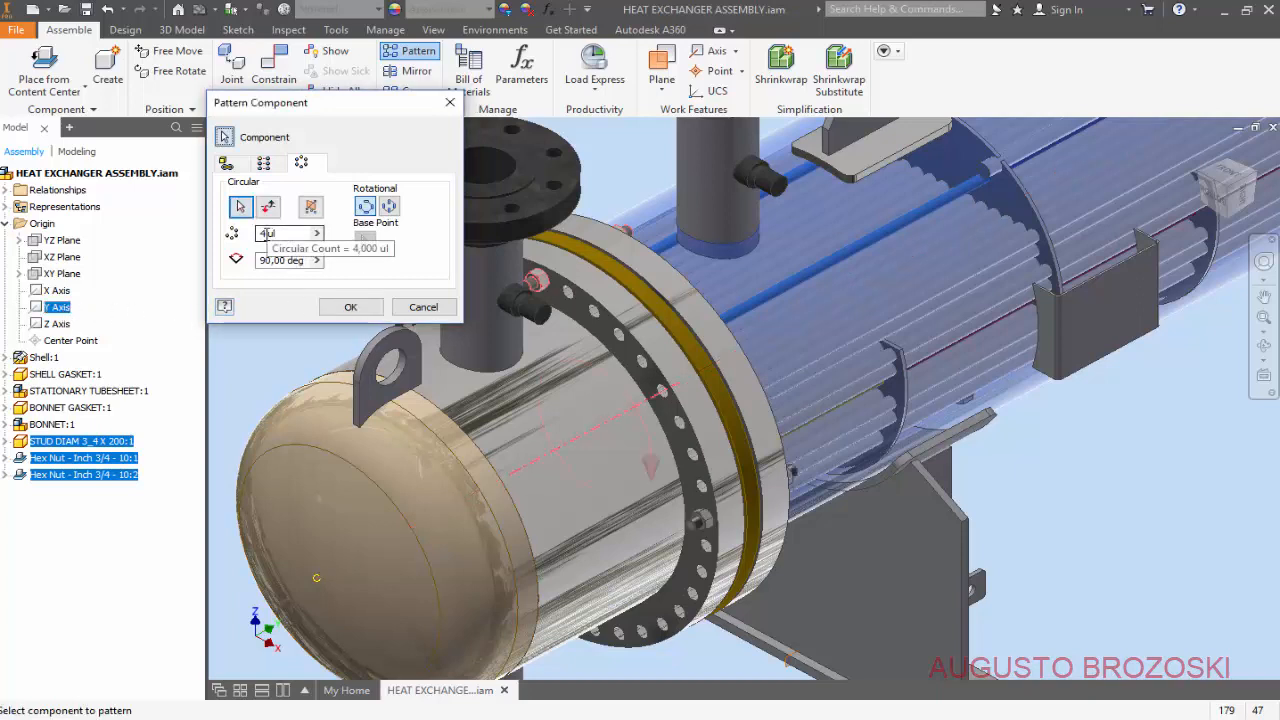
pyautogui.write('3')
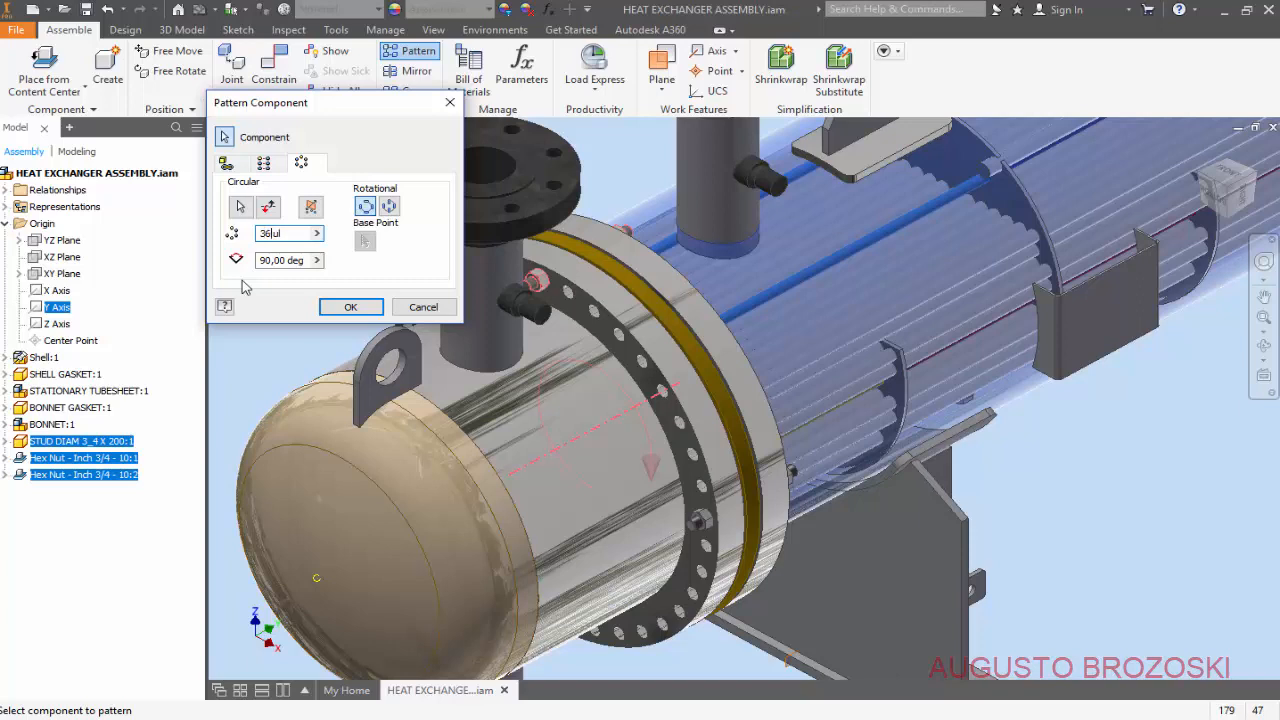
pyautogui.write('6')
pyautogui.click(266, 260)
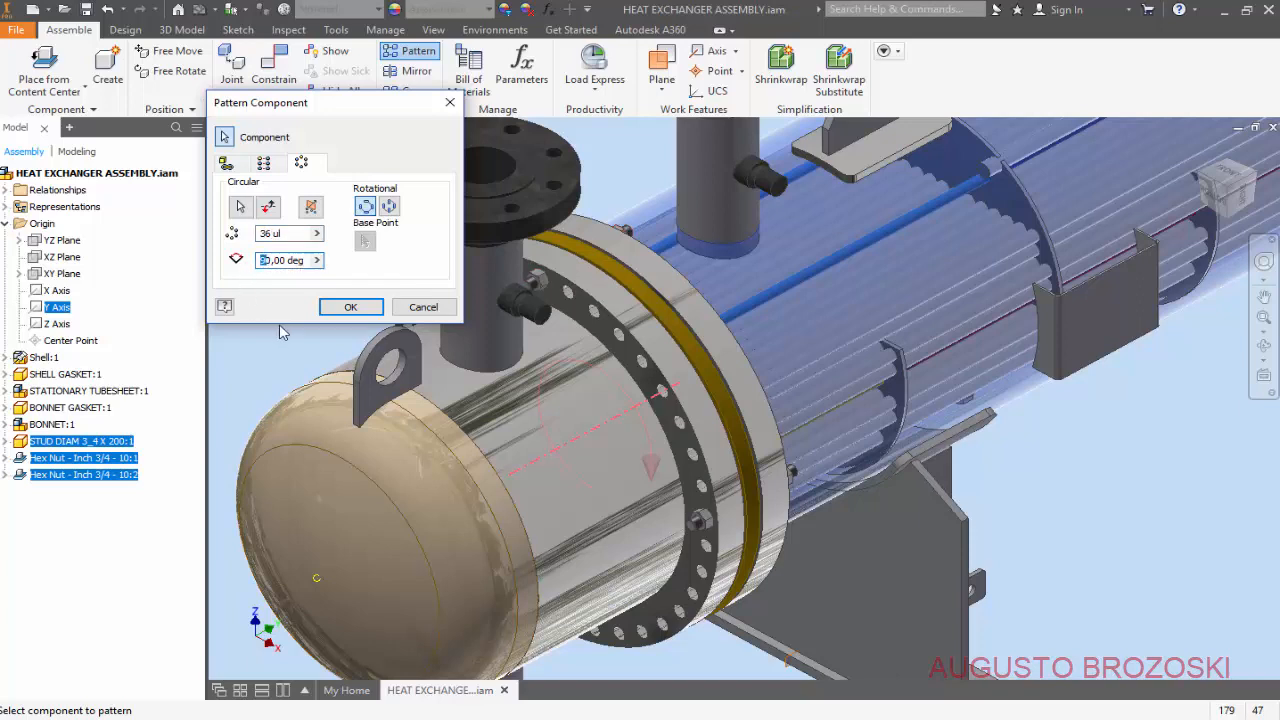
pyautogui.press('BackSpace')
pyautogui.write('1')
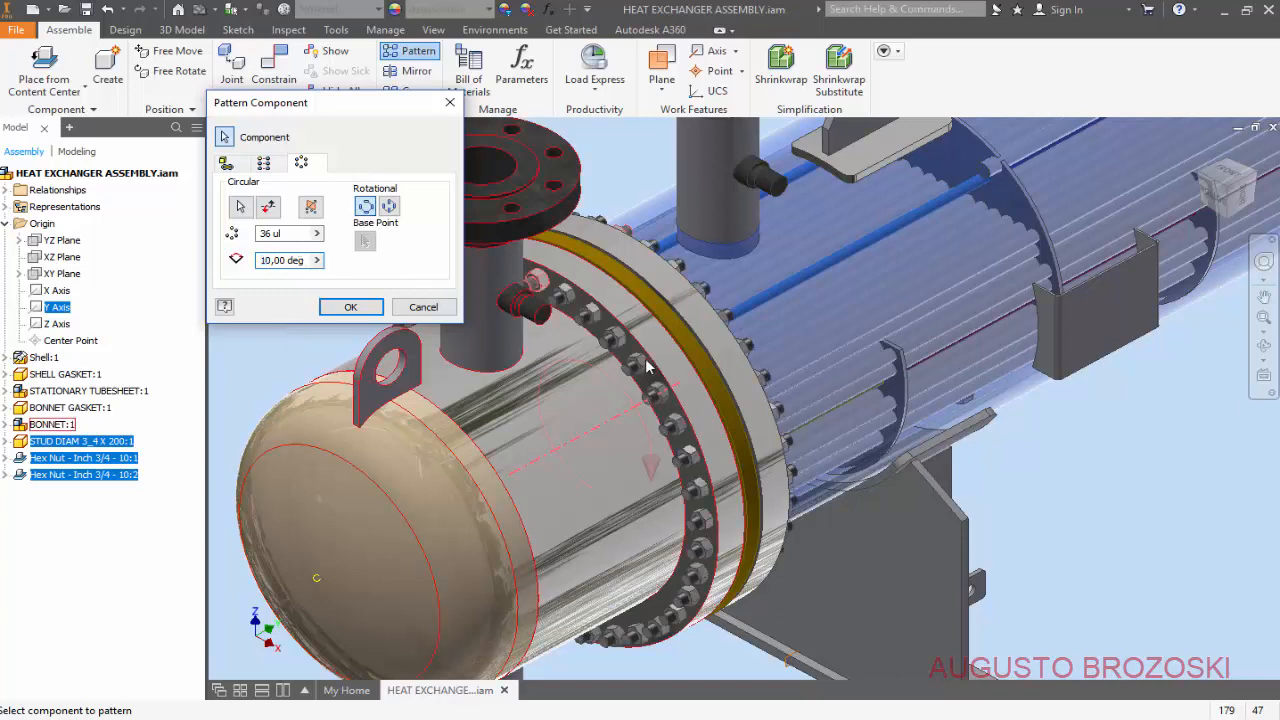
pyautogui.click(1218, 200)
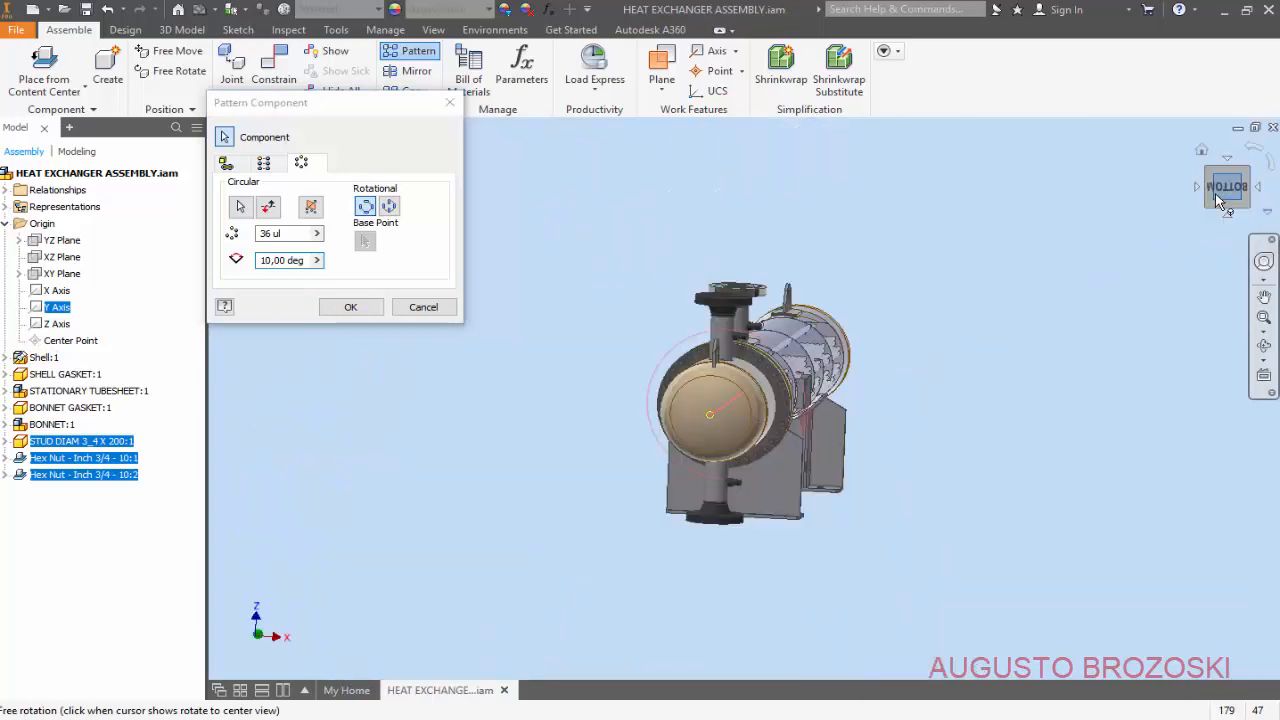
pyautogui.scroll(6, 750, 376)
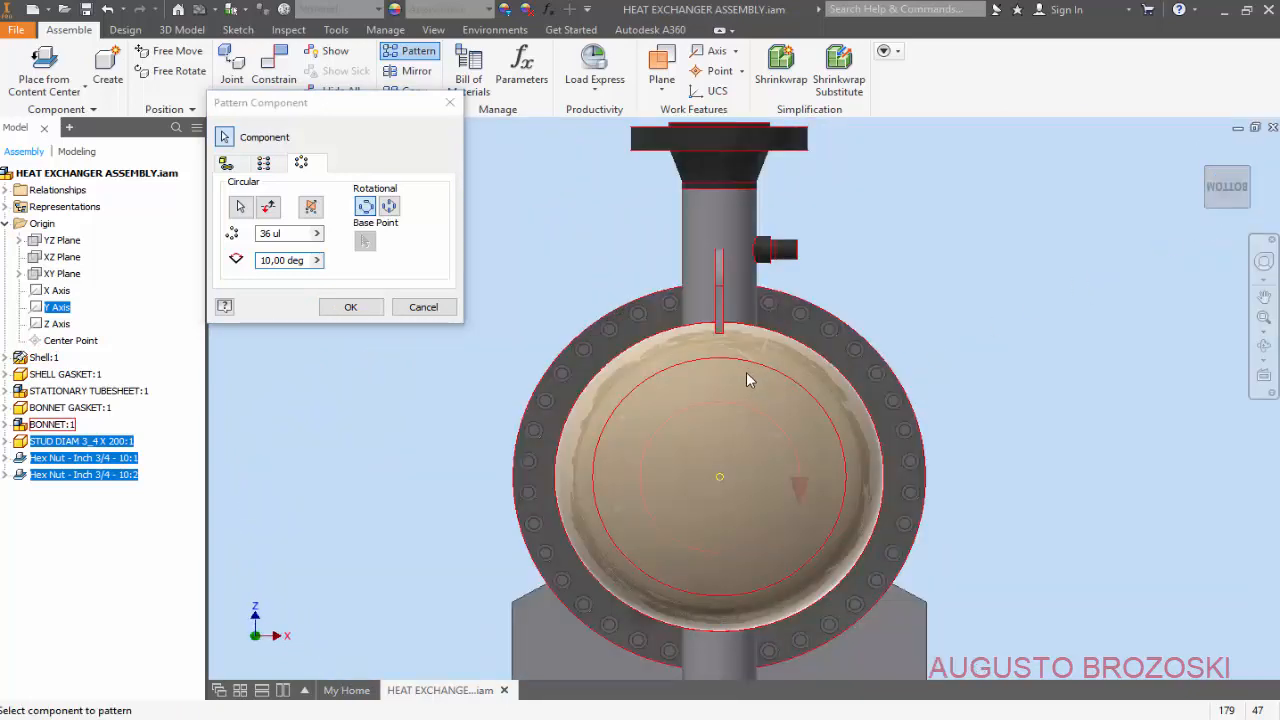
pyautogui.scroll(-5, 722, 333)
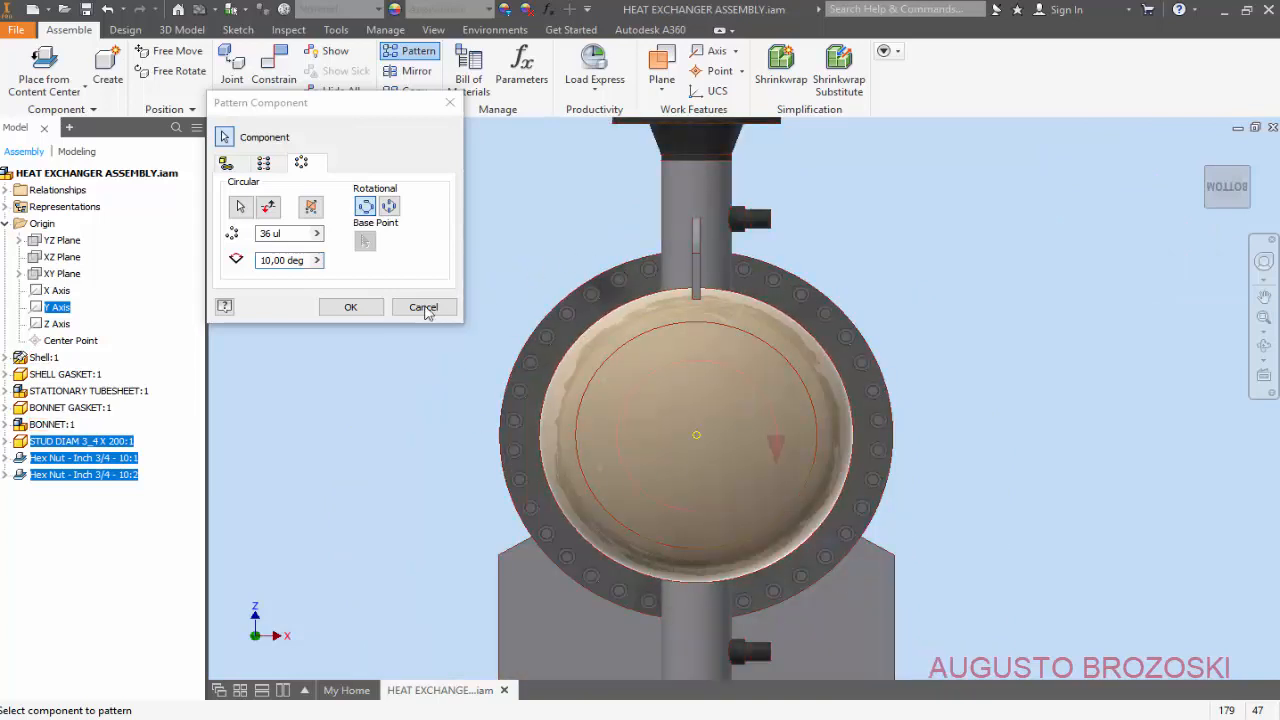
pyautogui.click(345, 306)
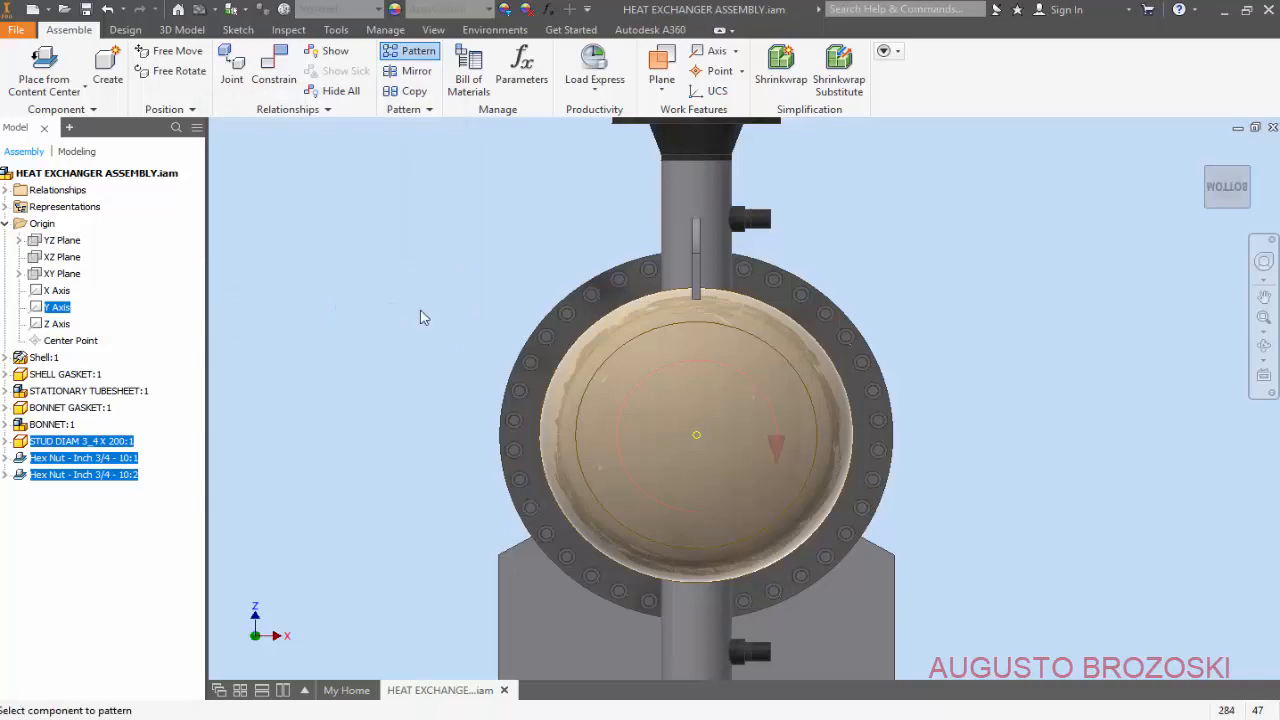
# Save the assembly from the home view and inspect the patterned studs and nuts around the bonnet flange.
pyautogui.click(1200, 156)
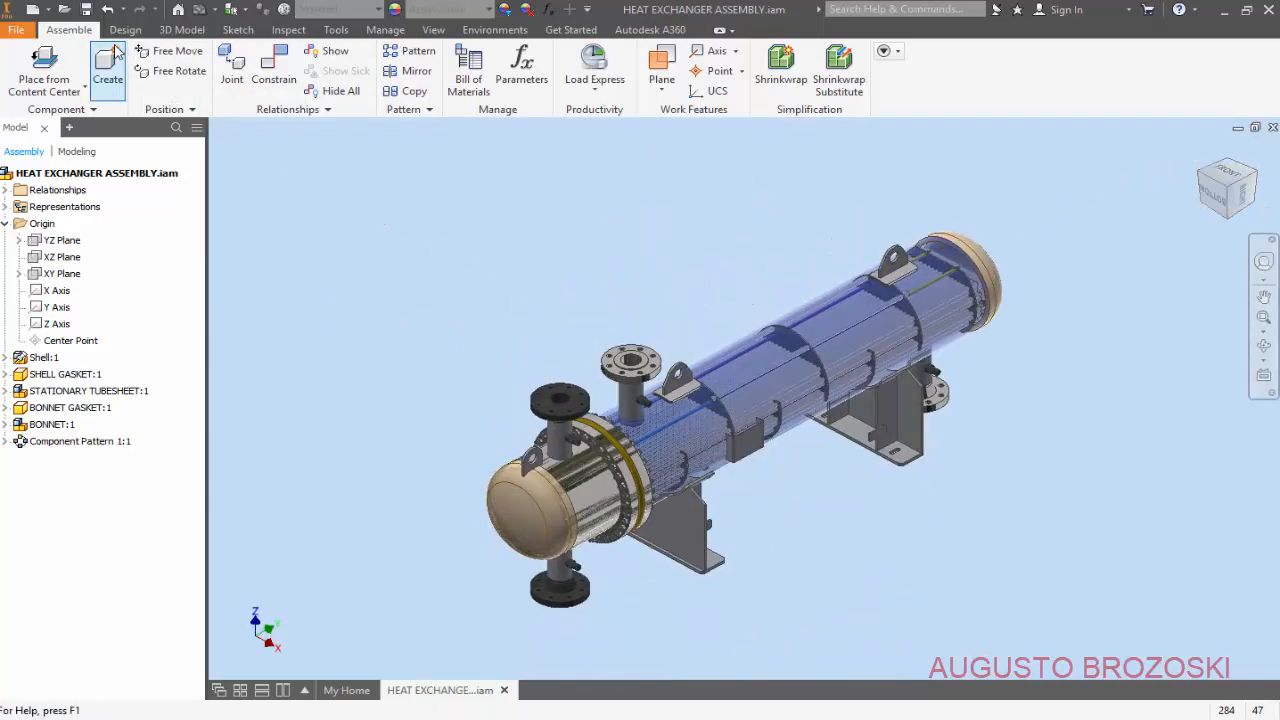
pyautogui.click(85, 10)
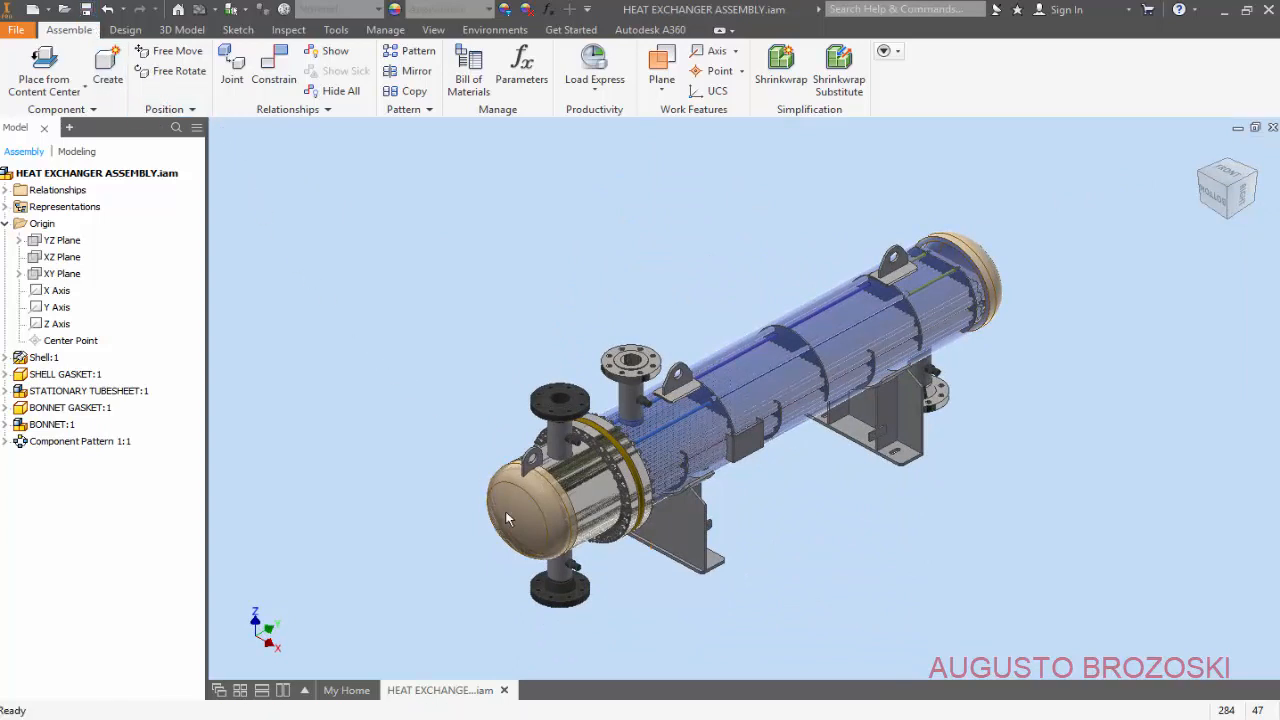
pyautogui.scroll(3, 535, 525)
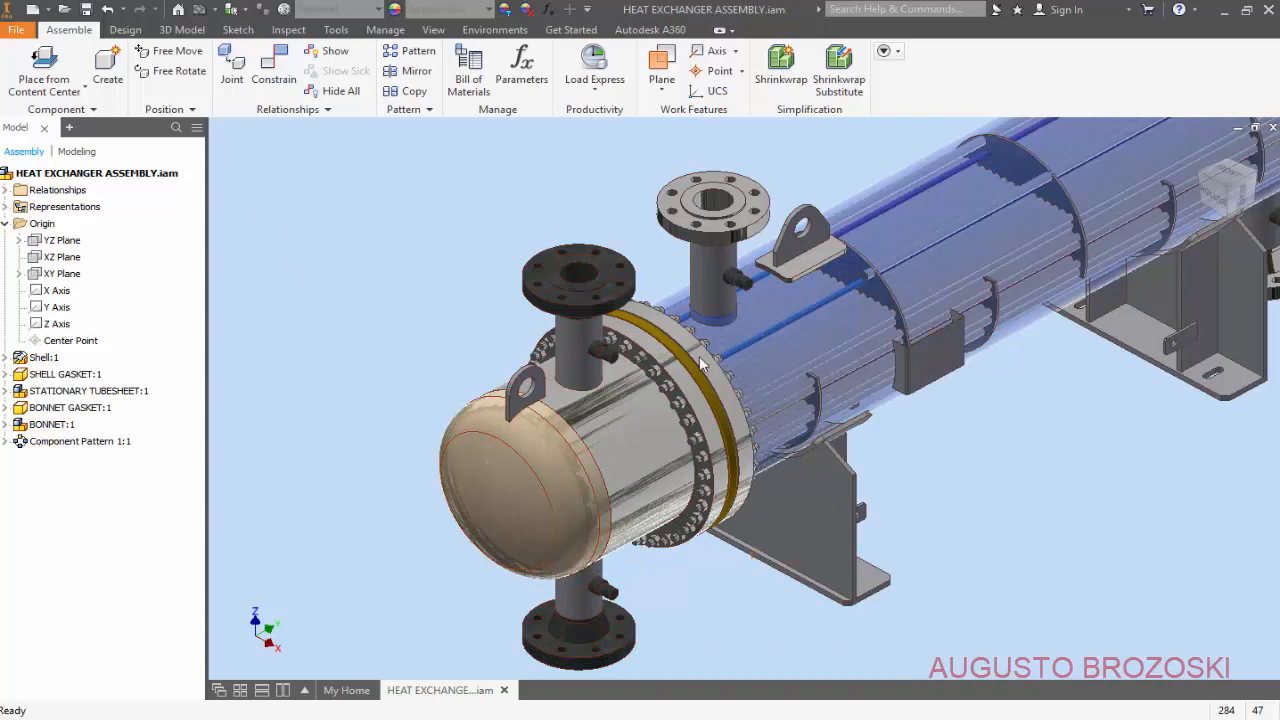
pyautogui.scroll(2, 638, 430)
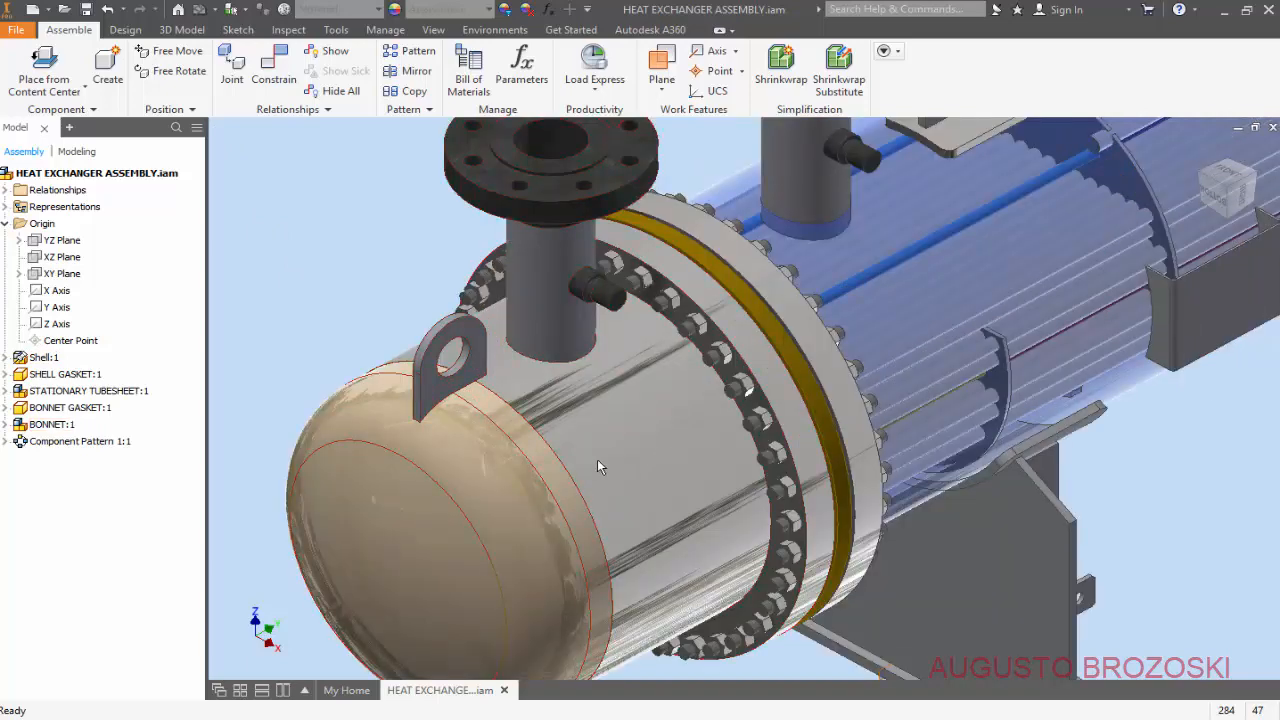
pyautogui.scroll(-2, 728, 415)
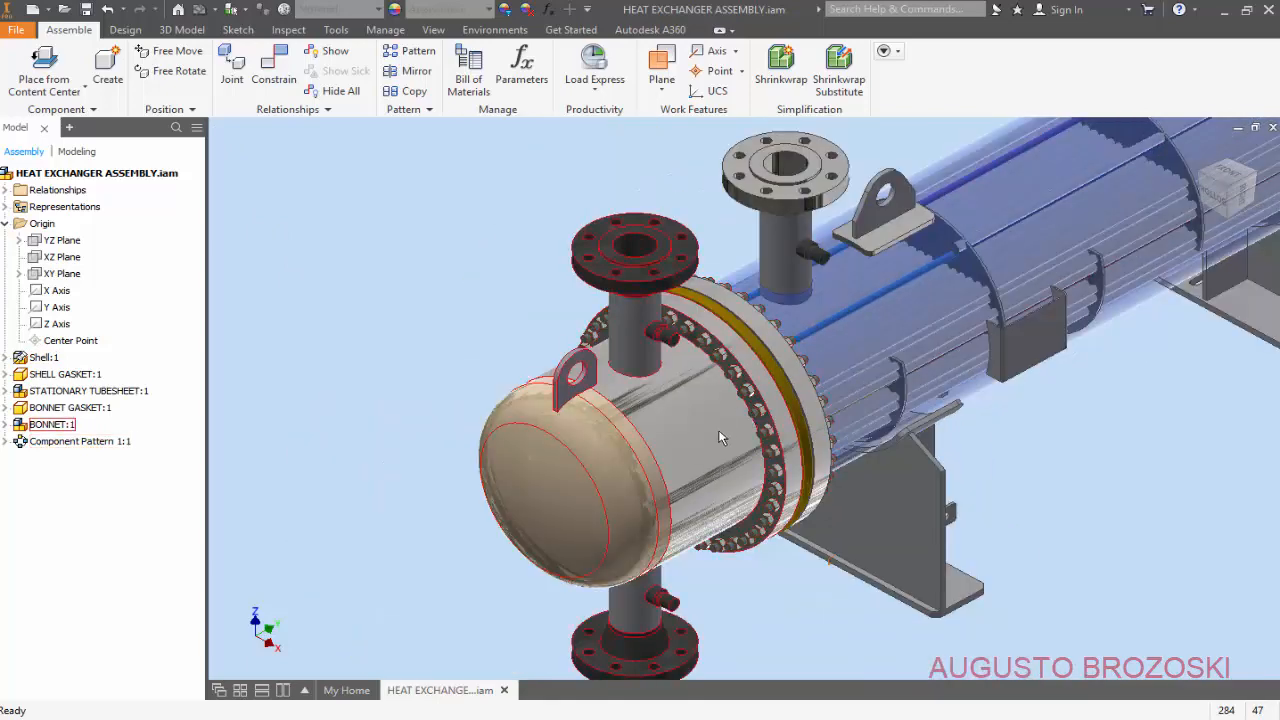
pyautogui.moveTo(731, 427); pyautogui.dragTo(548, 438, button='middle')
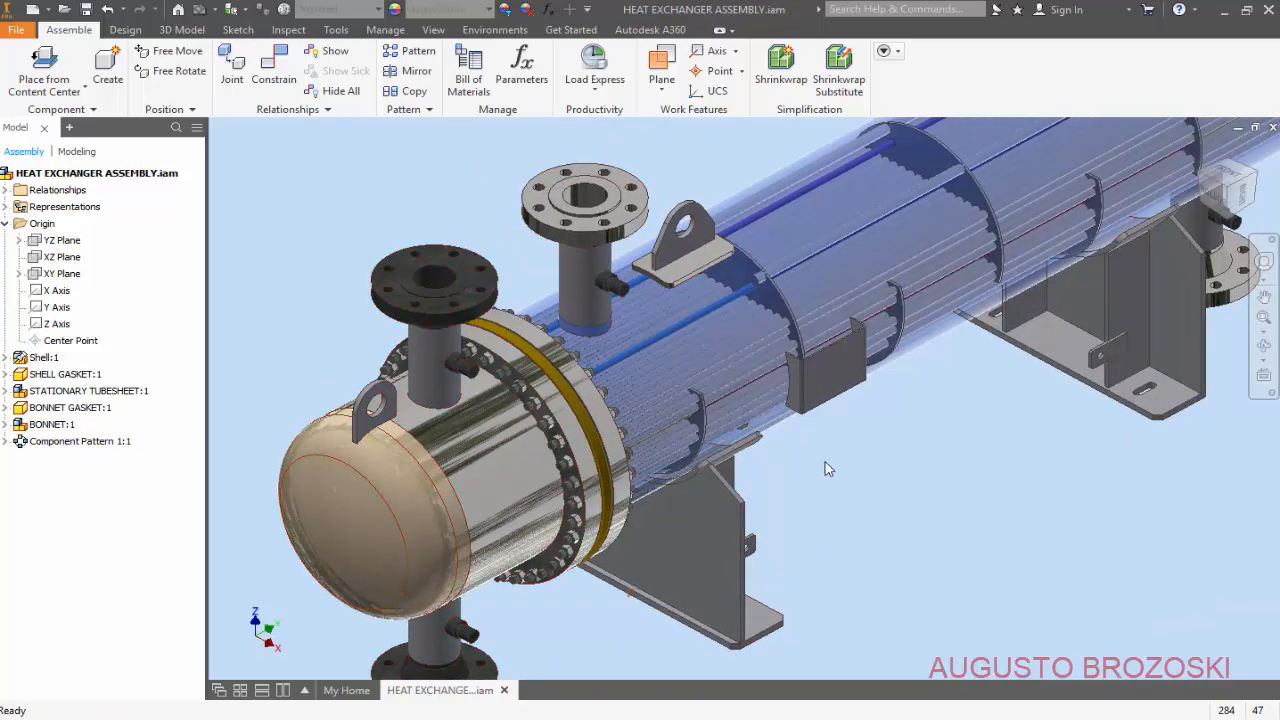